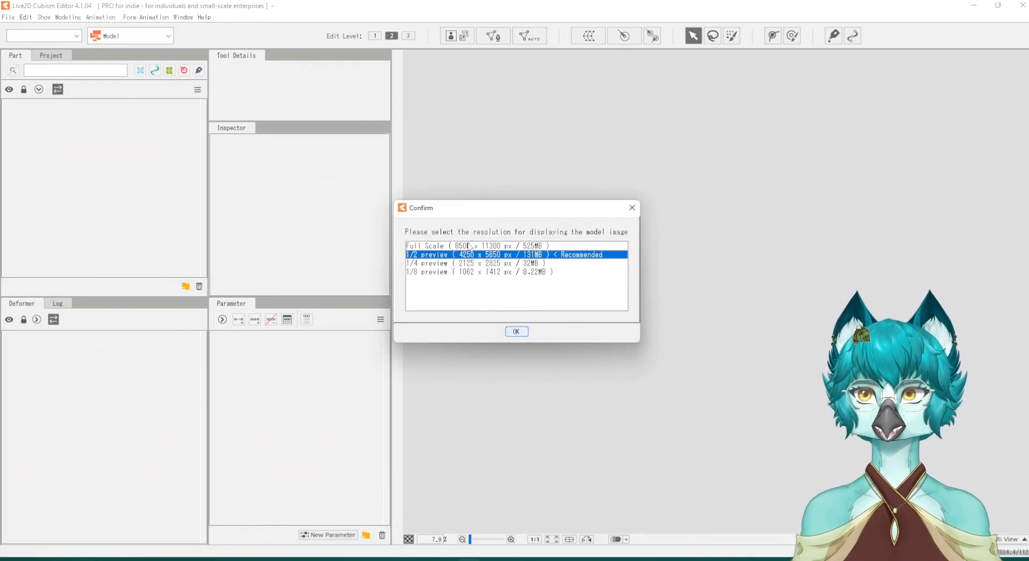
Load the model at the 1/2 preview resolution (4250 x 5650 px) and hide the Left arm/limb Up part
click(516, 331)
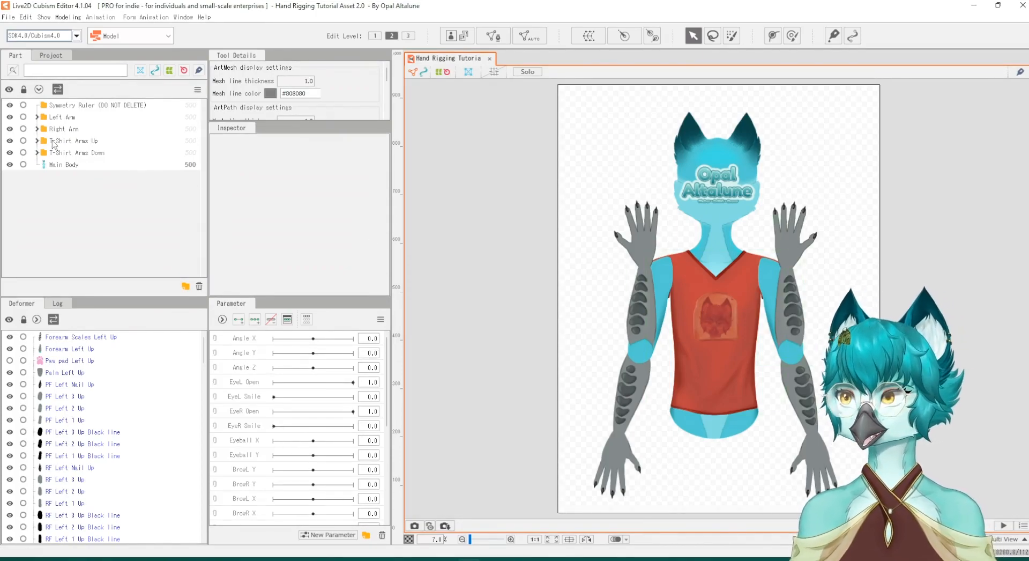
click(37, 119)
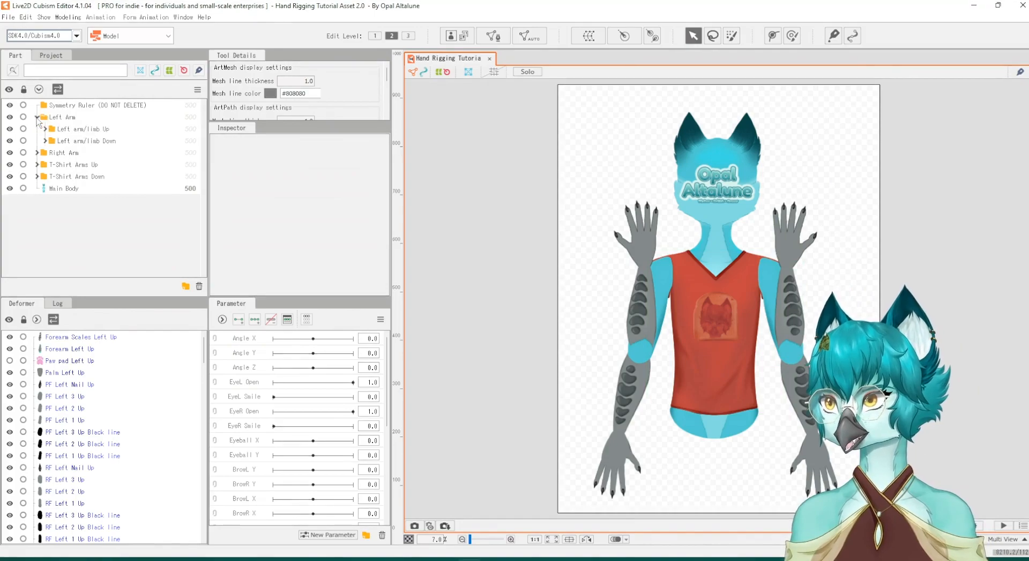
click(10, 129)
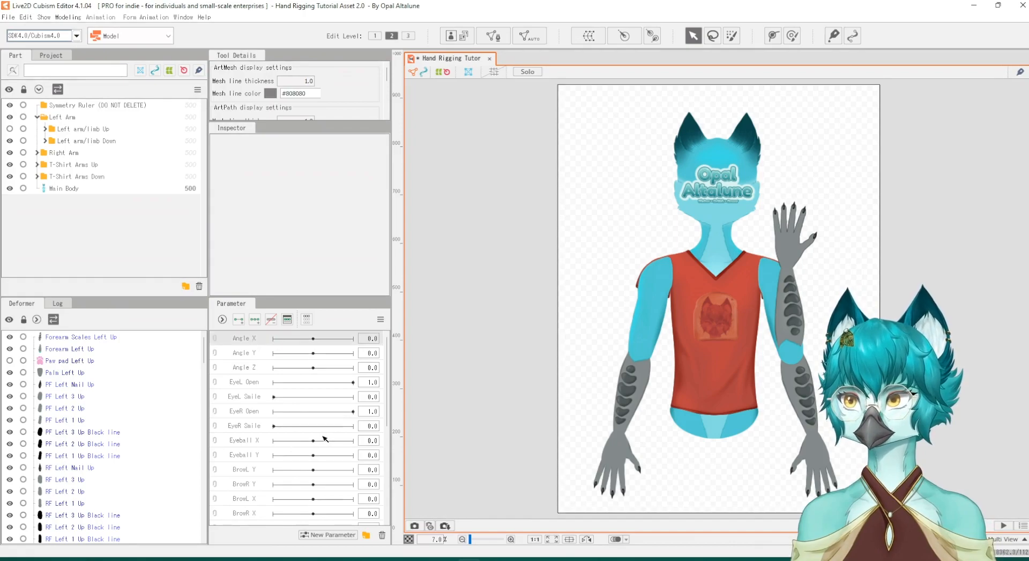
Delete all of the default parameters, from Angle X through Hair Move Back
scroll(316, 437, down, 5)
key(ctrl+a)
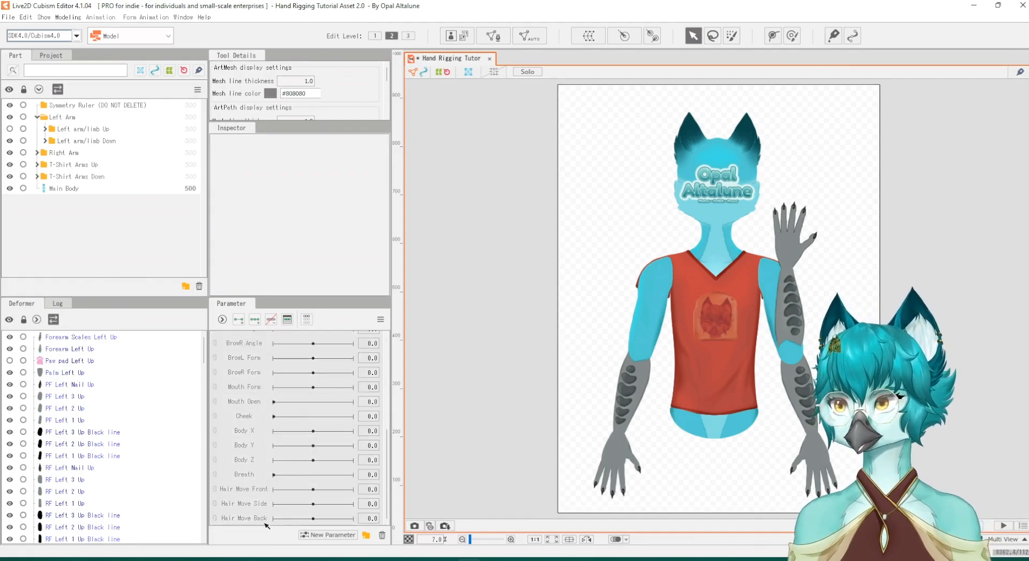
click(382, 535)
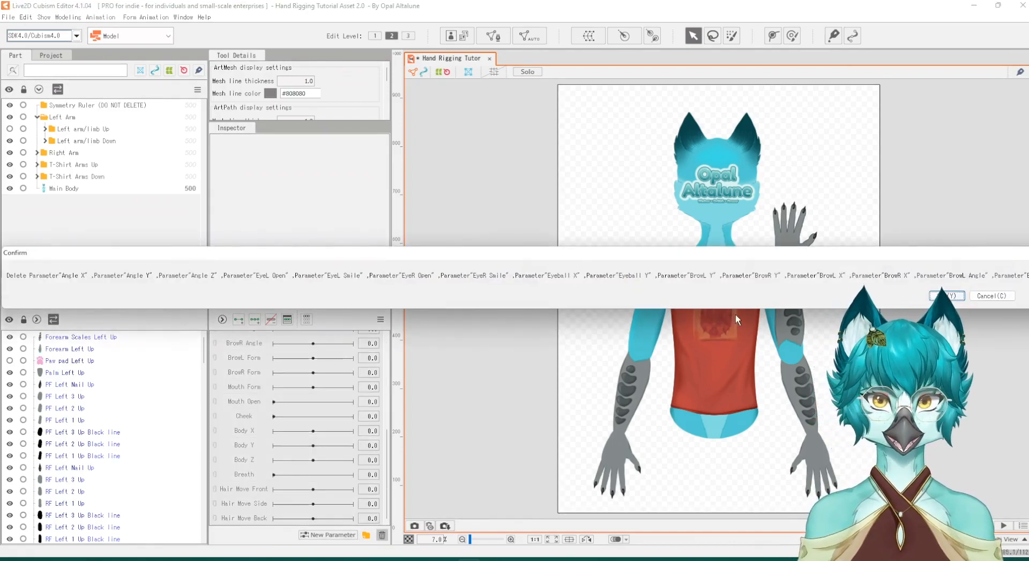
click(957, 296)
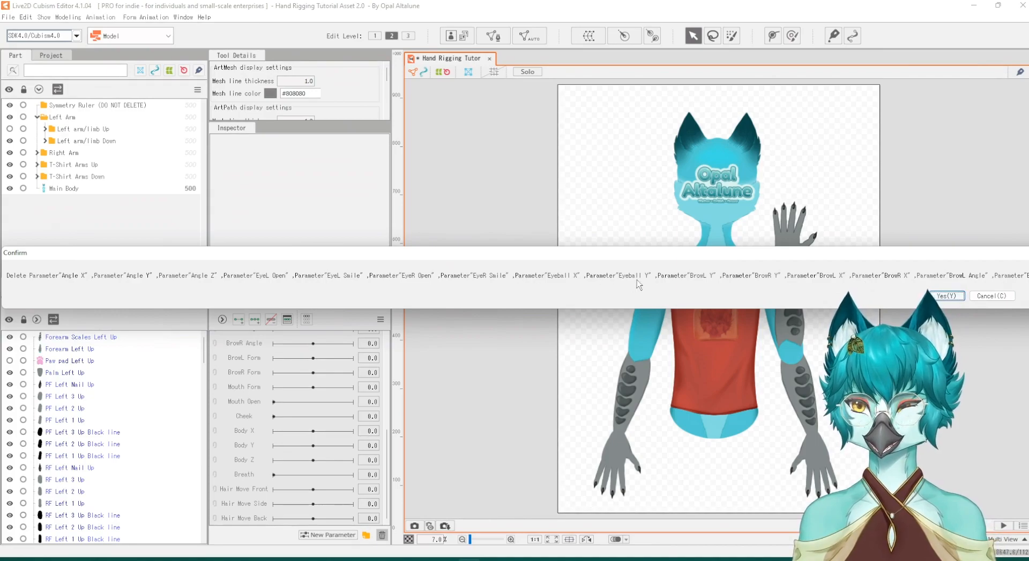
click(946, 296)
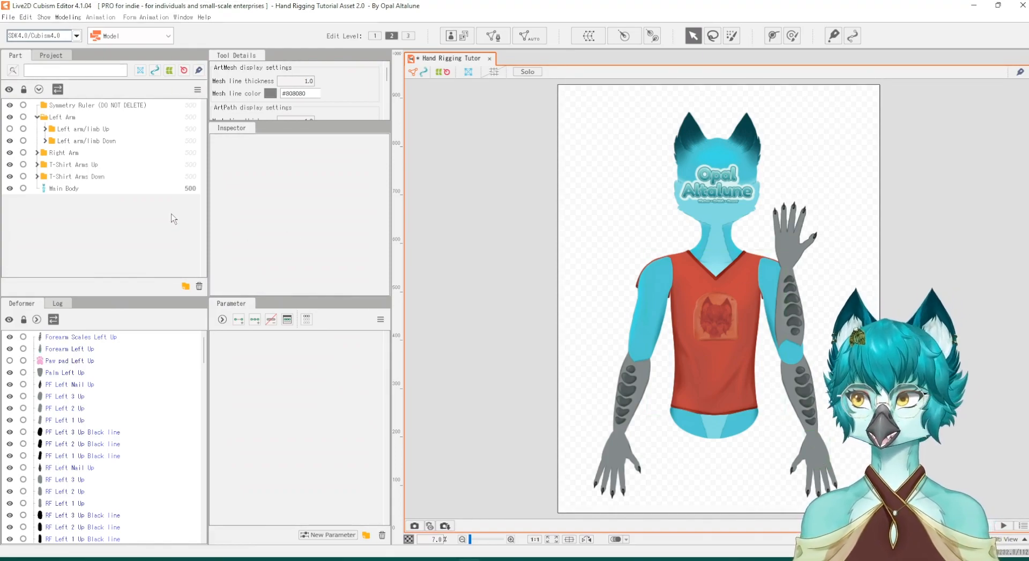
Expand Right Arm and Right arm/limb Up, including the Forearm Right Up and Hand Right Up folders
click(47, 154)
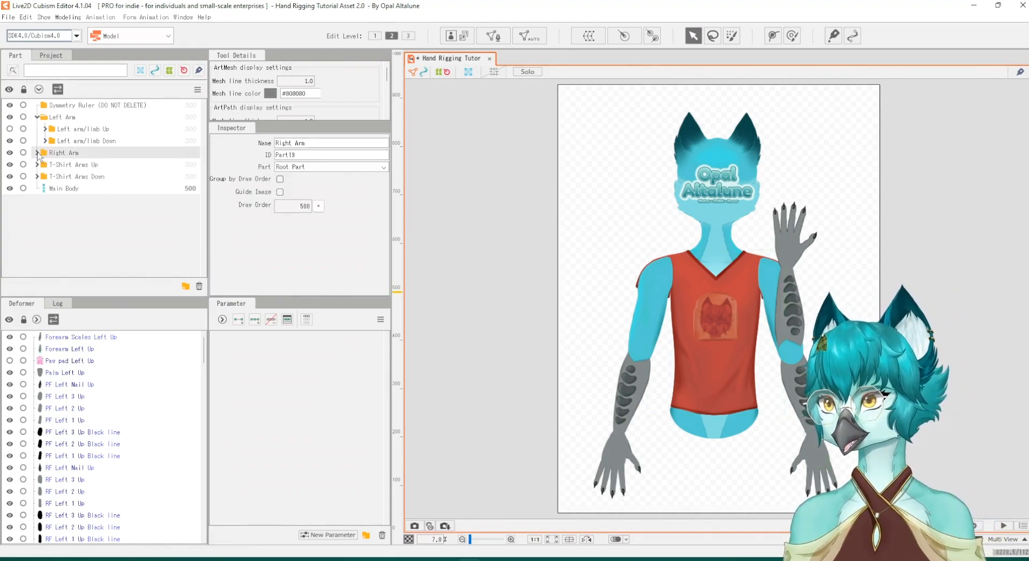
click(37, 153)
click(45, 165)
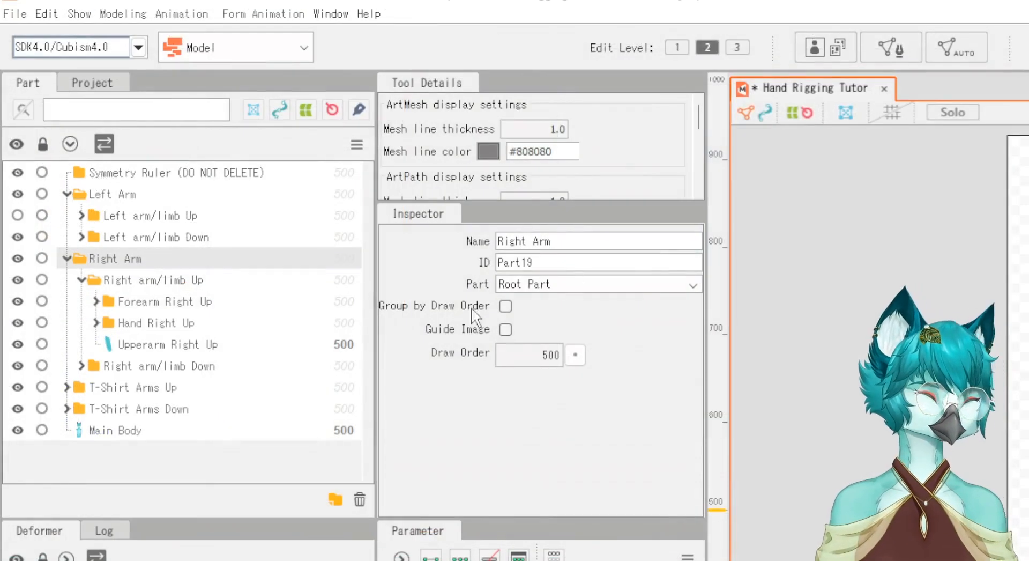
click(105, 309)
click(97, 302)
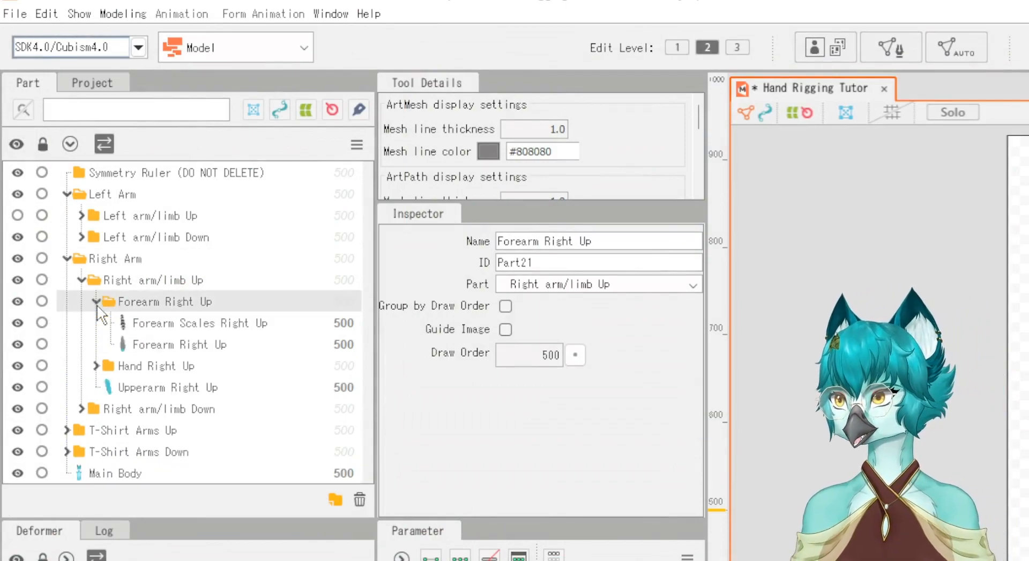
click(107, 367)
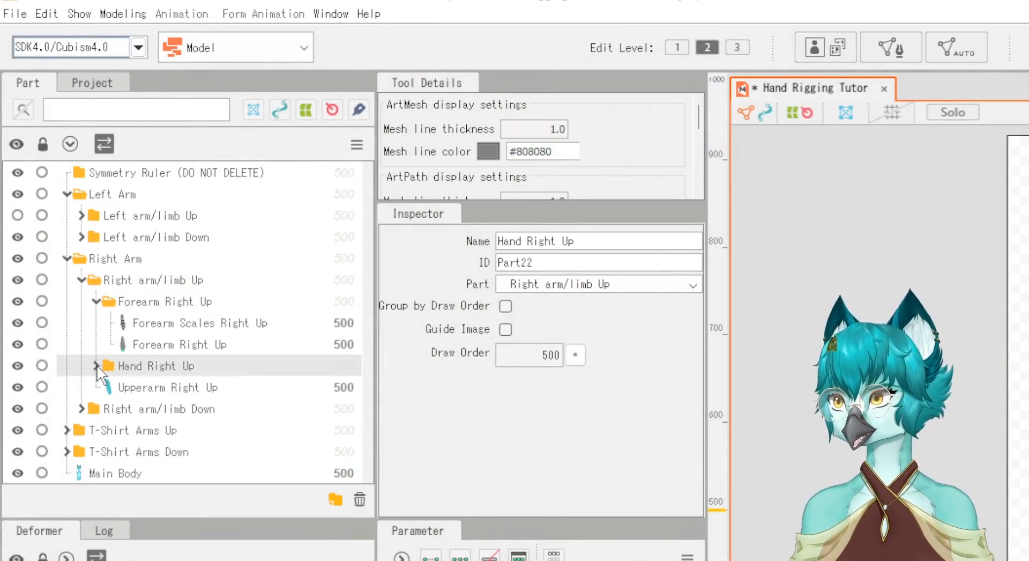
click(96, 365)
Expand the Pinky Finger, Ring Finger and Middle Finger Right Up folders inside Hand Right Up
scroll(102, 365, down, 2)
click(111, 352)
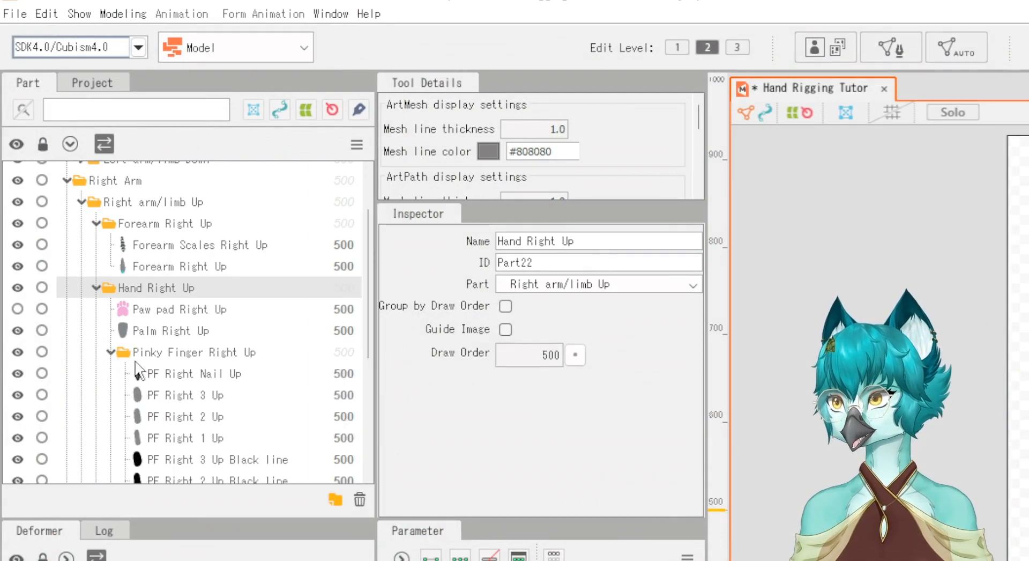
scroll(115, 357, down, 4)
click(111, 291)
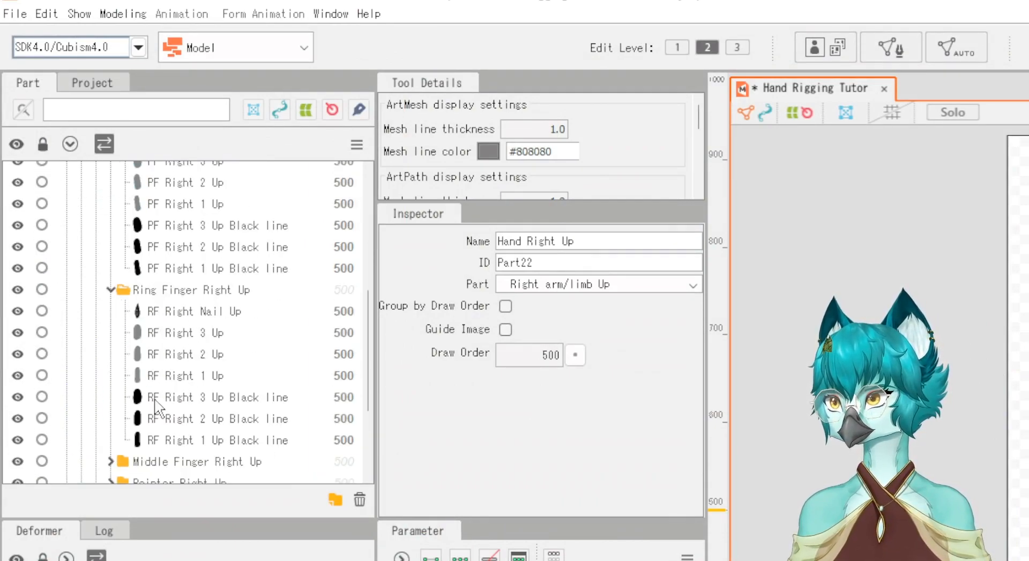
scroll(154, 400, down, 3)
click(111, 303)
scroll(139, 351, up, 3)
Expand the Pointer Right Up and Thumb Right Up folders inside Hand Right Up
scroll(140, 360, down, 4)
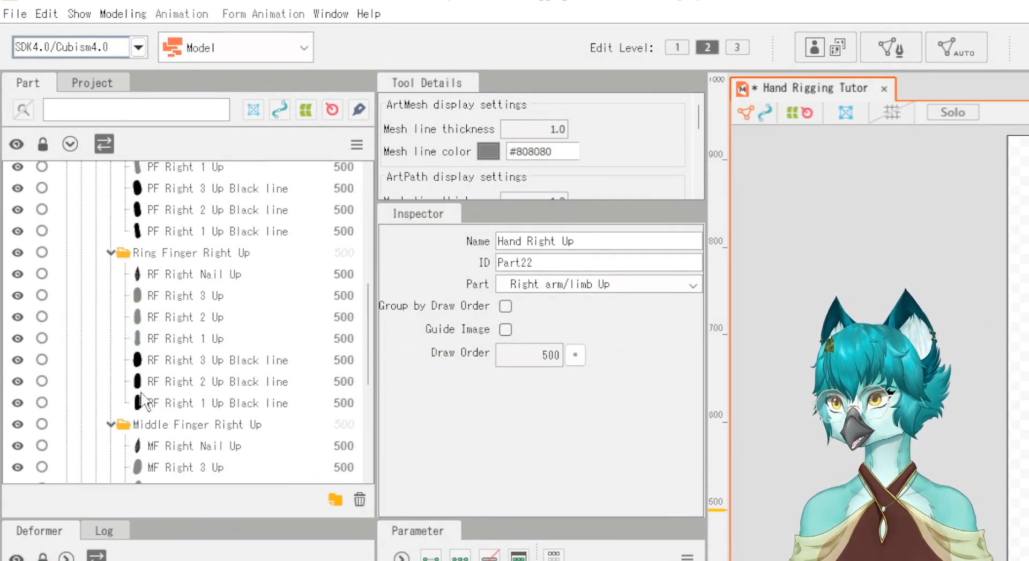
click(150, 436)
scroll(148, 415, down, 2)
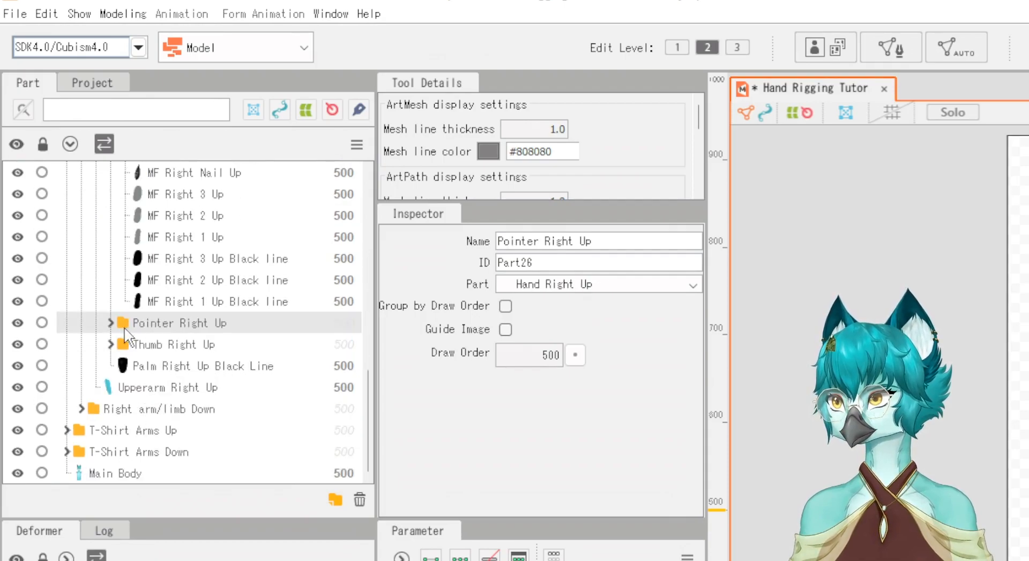
click(110, 323)
click(112, 344)
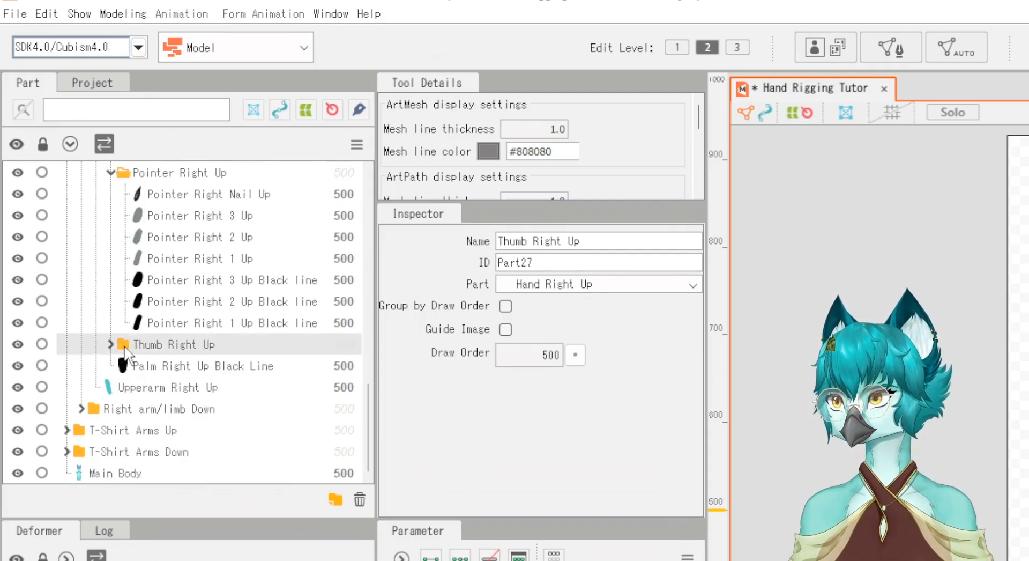
click(111, 344)
scroll(131, 370, down, 3)
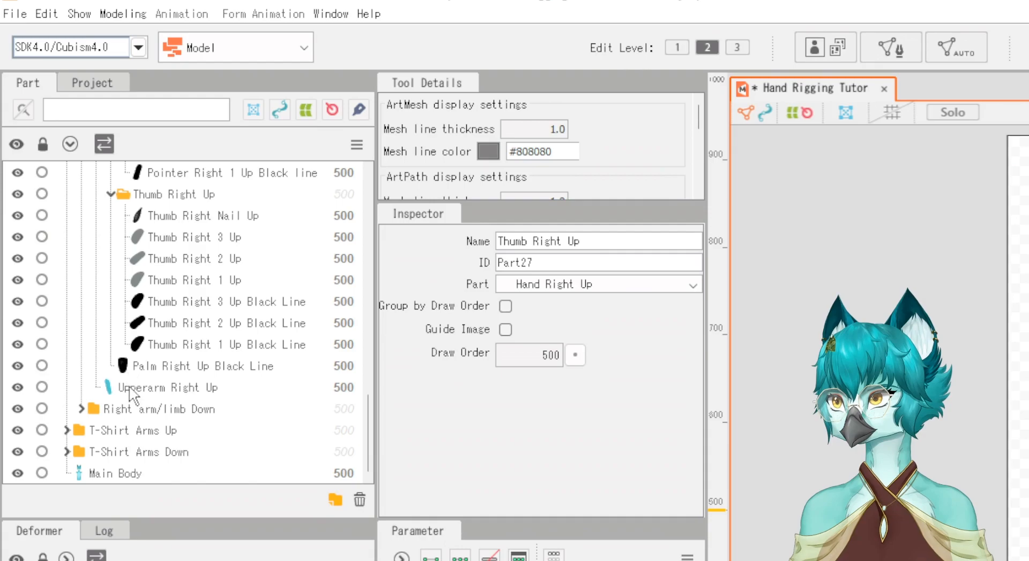
Expand the Right arm/limb Down folder and its Hand Right Down subfolder
click(122, 410)
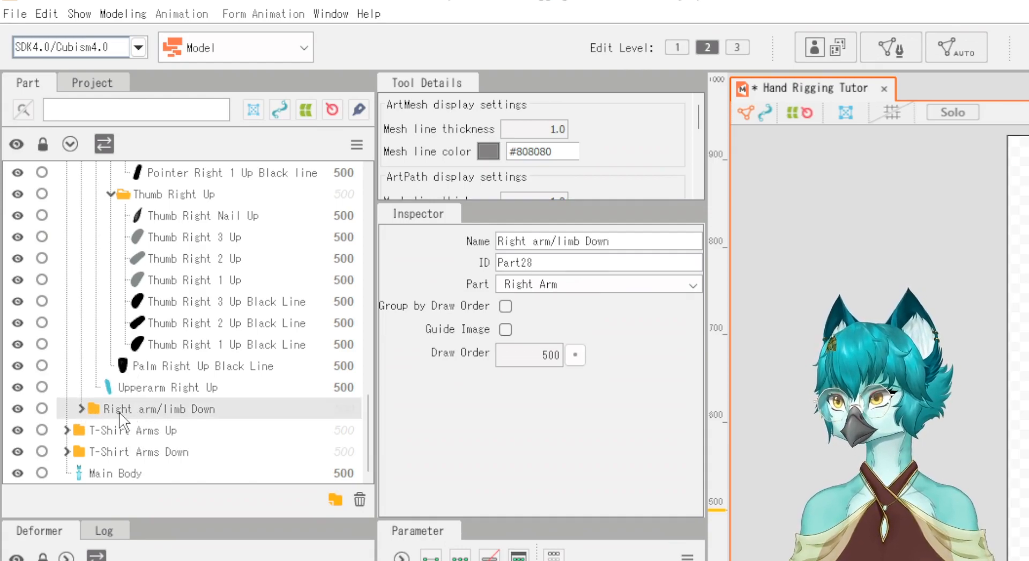
click(82, 409)
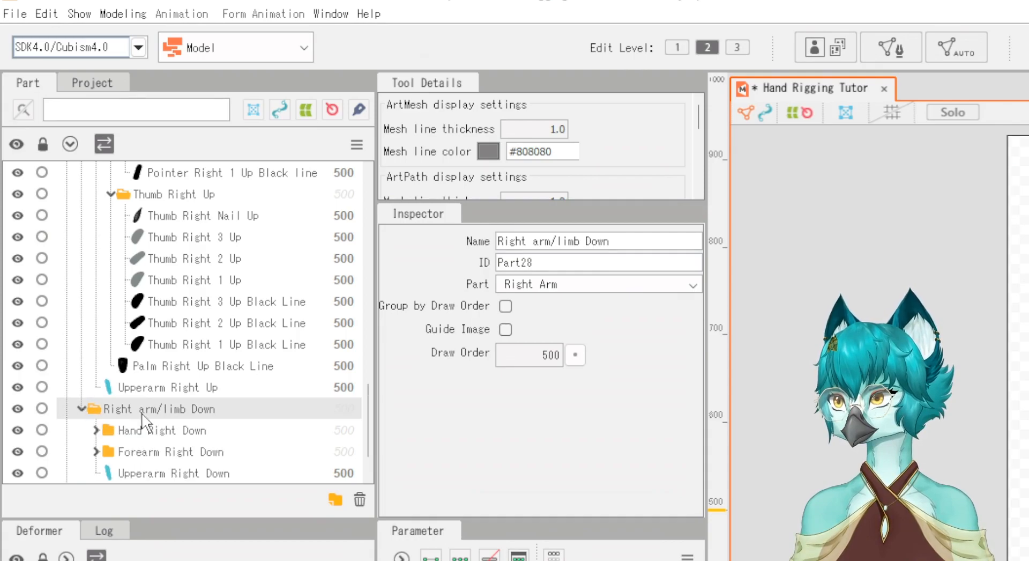
scroll(142, 418, down, 1)
click(114, 369)
click(96, 366)
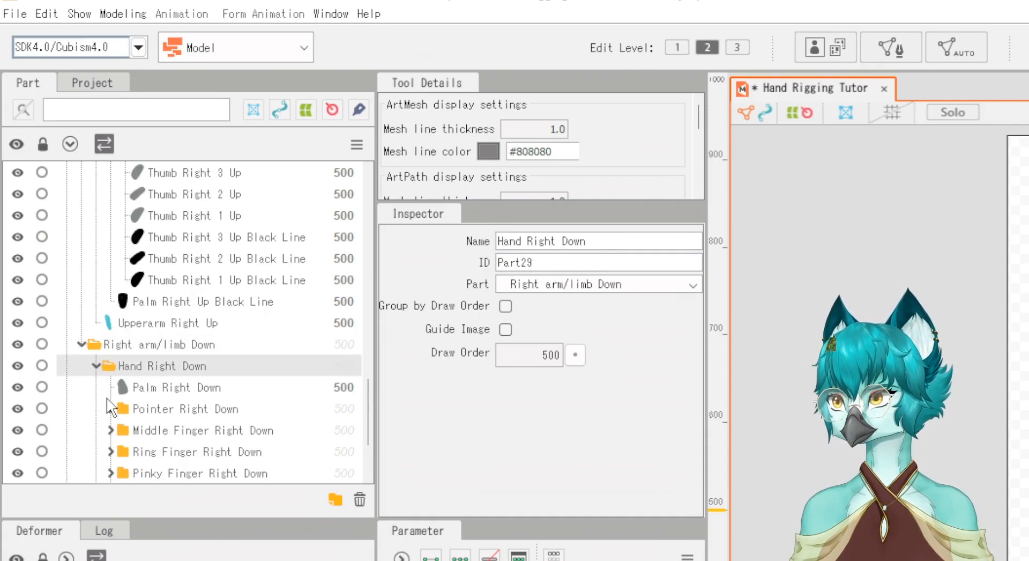
Expand all five finger folders inside Hand Right Down, as well as the Forearm Right Down folder
click(118, 409)
scroll(123, 402, down, 2)
click(111, 365)
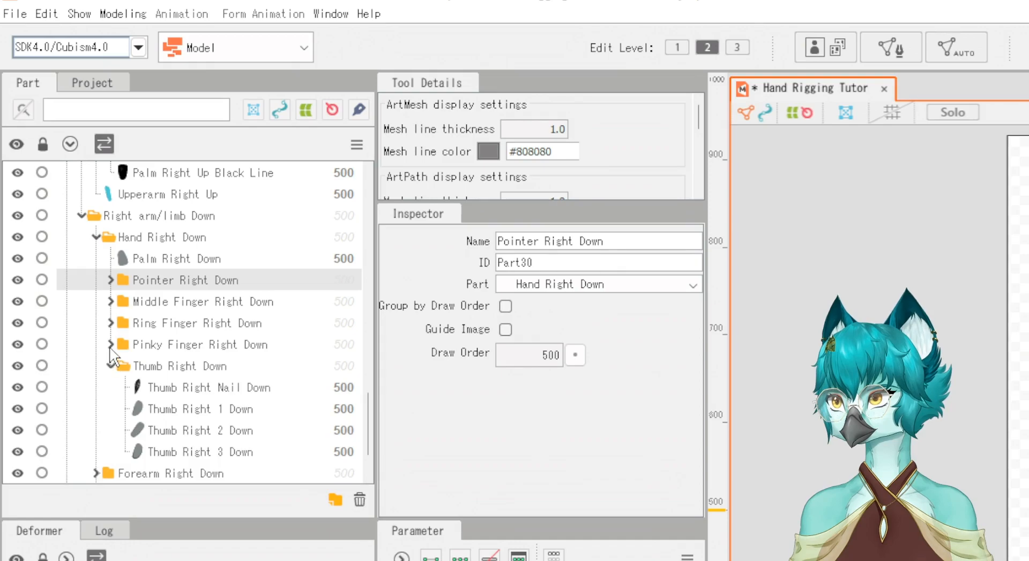
click(111, 344)
click(111, 323)
click(111, 301)
click(110, 280)
scroll(111, 284, down, 7)
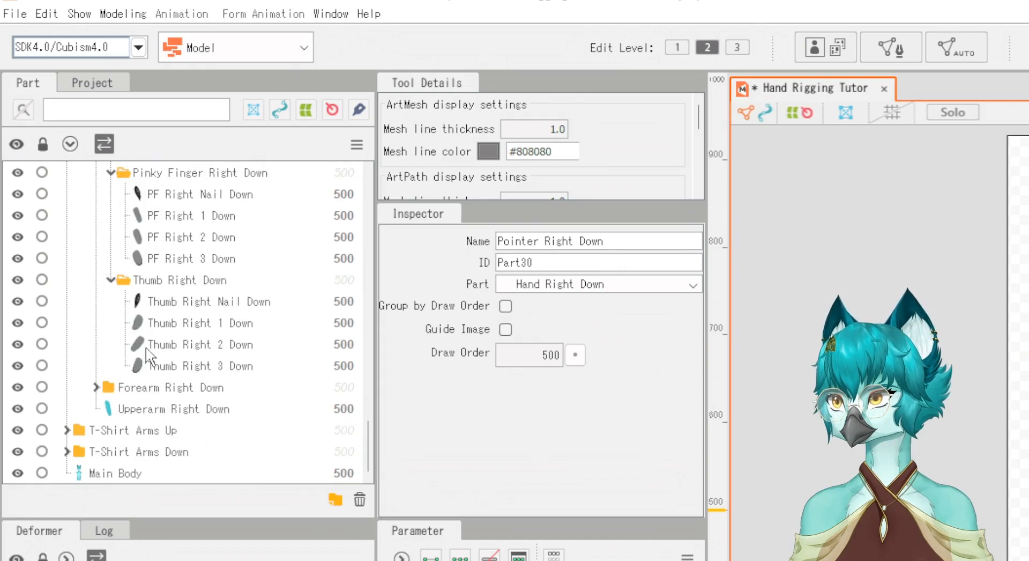
click(97, 387)
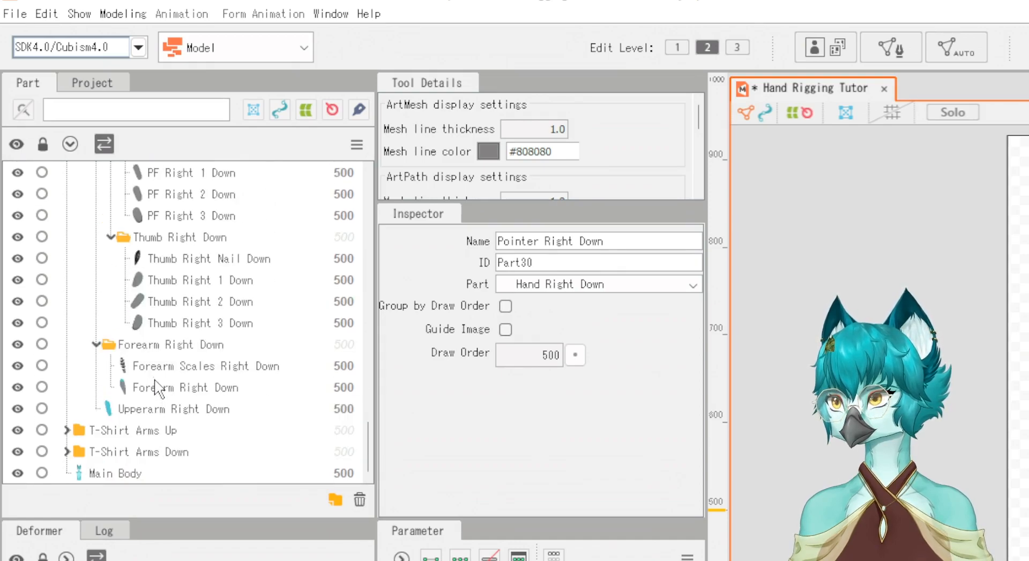
Select every part of the right arm, from the Right Arm folder through Upperarm Right Down
scroll(171, 394, up, 8)
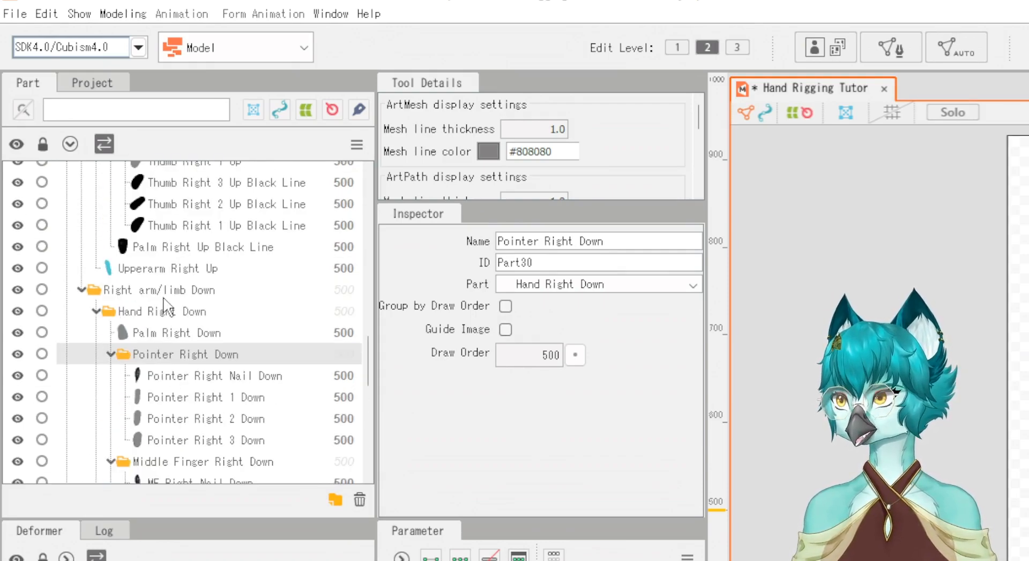
scroll(169, 316, up, 9)
scroll(169, 316, up, 8)
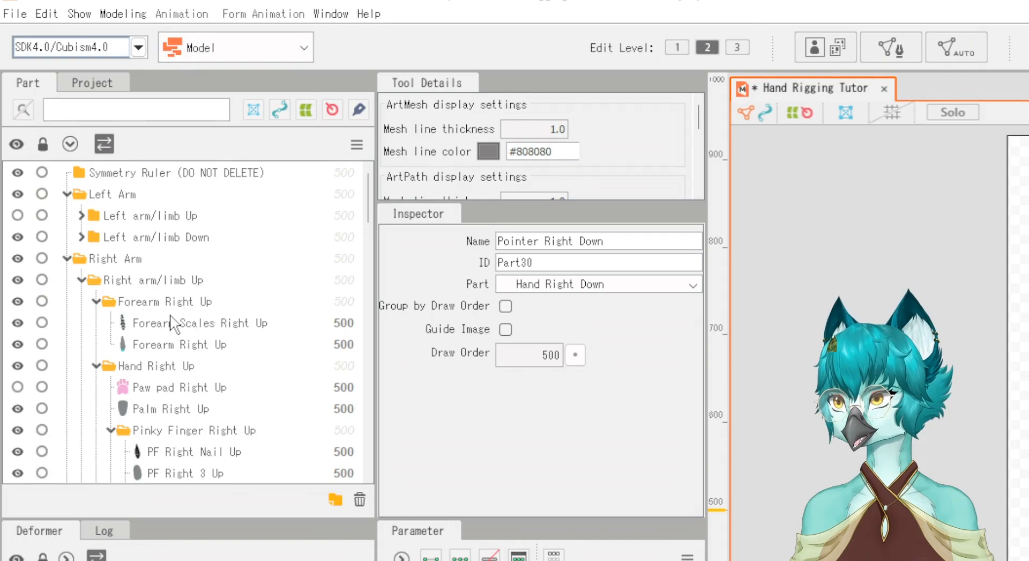
click(130, 260)
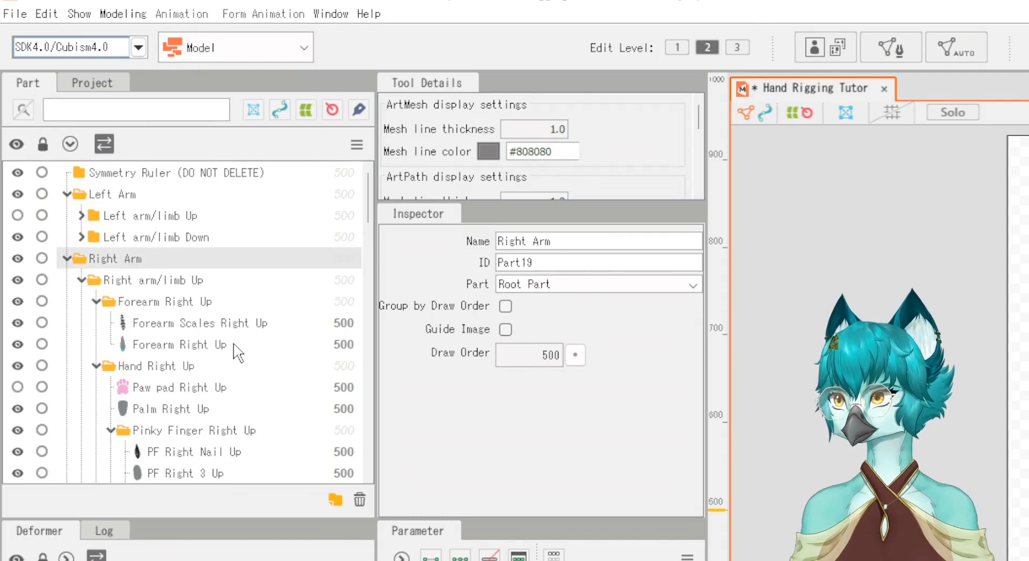
scroll(231, 348, down, 10)
scroll(226, 347, down, 12)
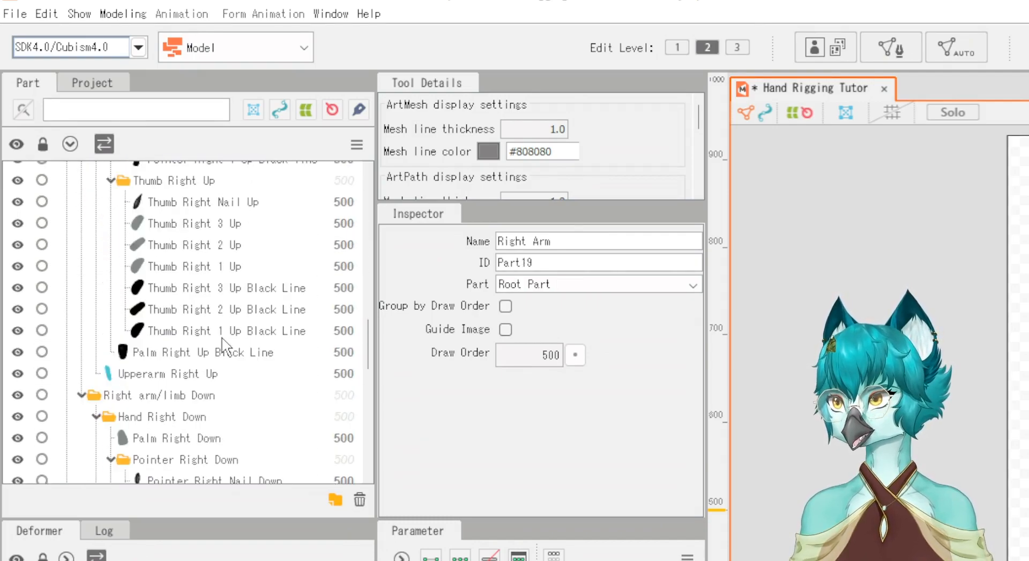
scroll(182, 348, down, 4)
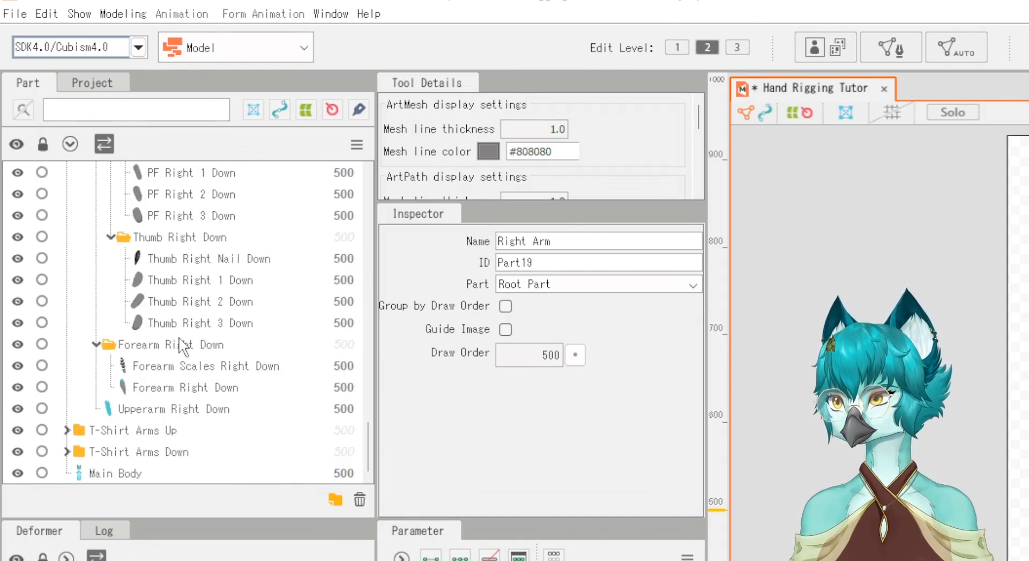
shift+click(177, 409)
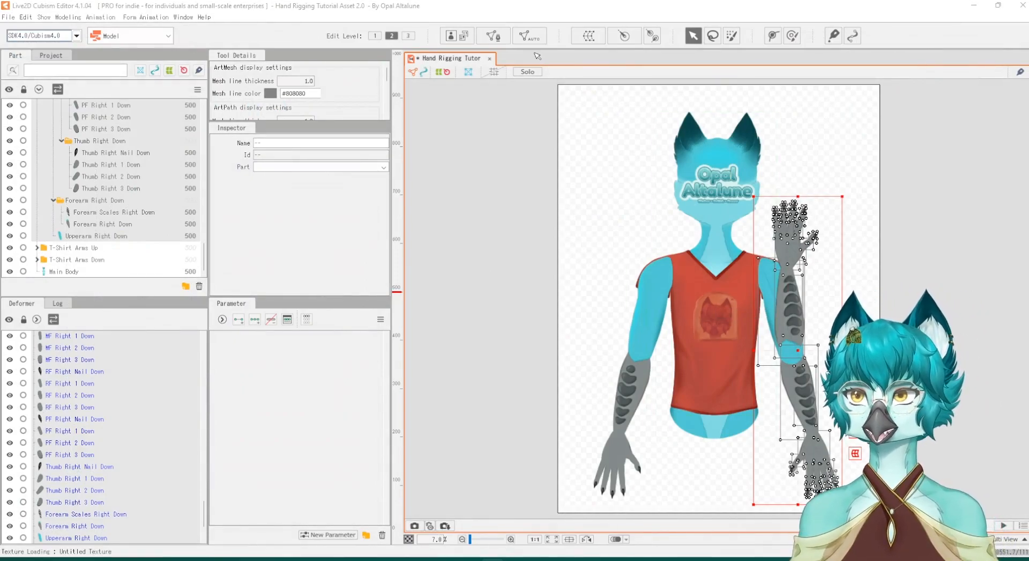
Generate automatic meshes for the selected right arm parts with the Standard preset and inspect the hand's mesh up close
click(530, 35)
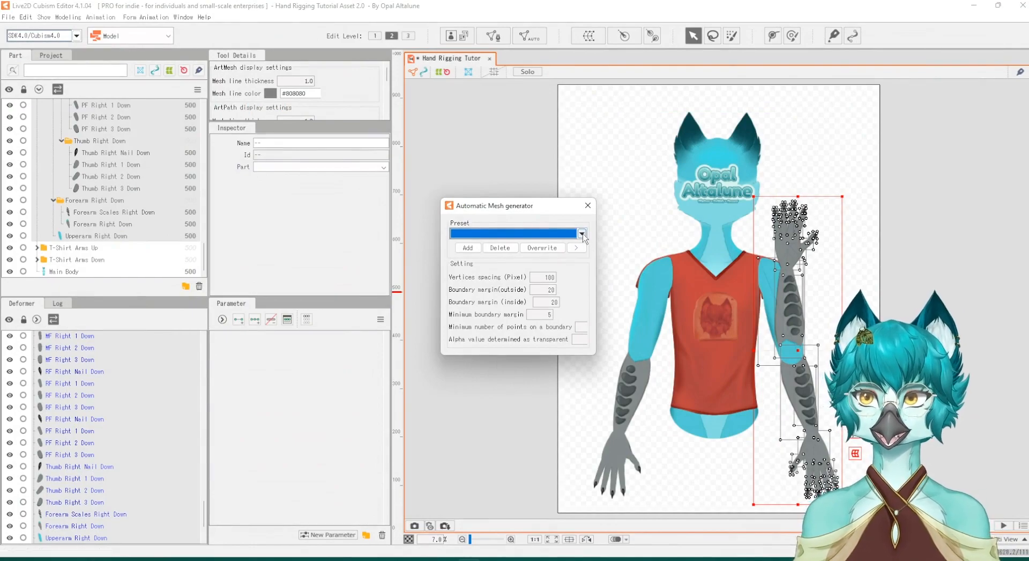
click(582, 233)
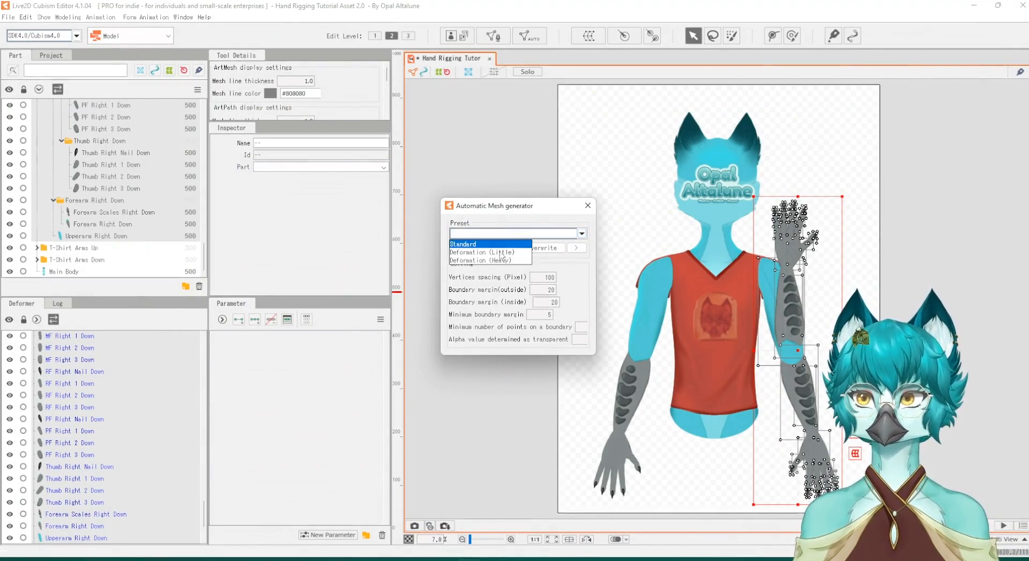
click(513, 244)
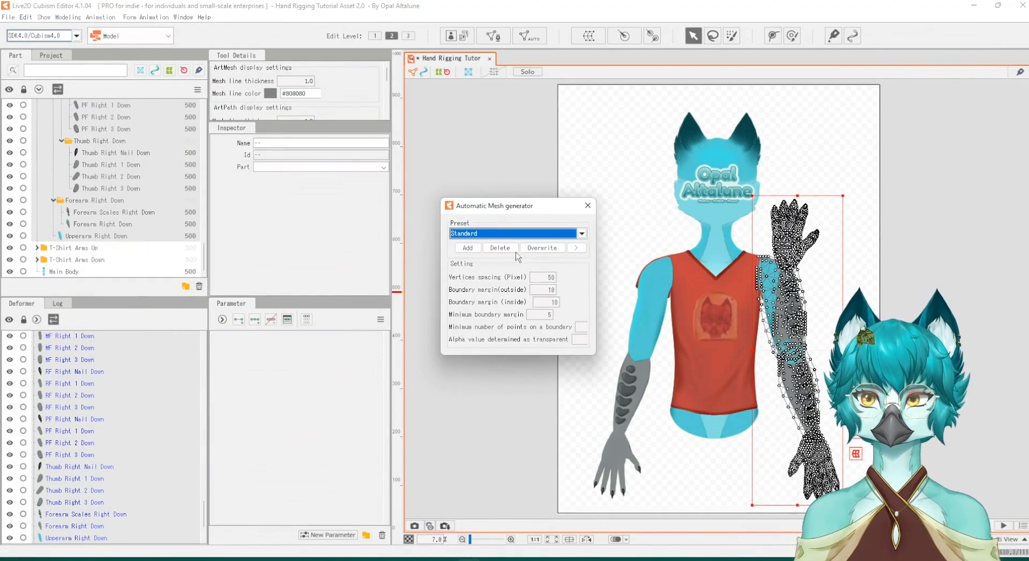
click(477, 250)
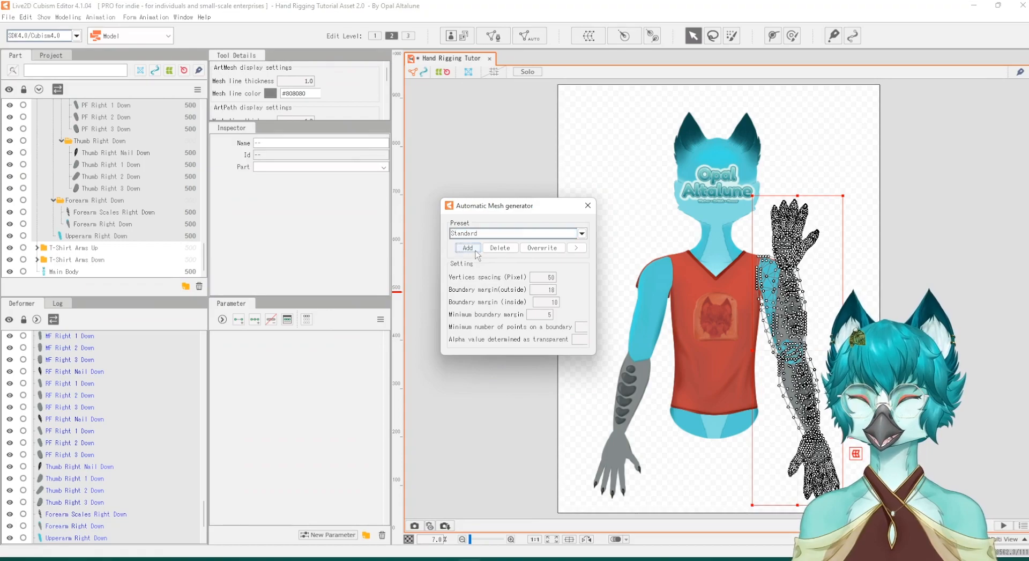
click(588, 206)
scroll(824, 236, up, 6)
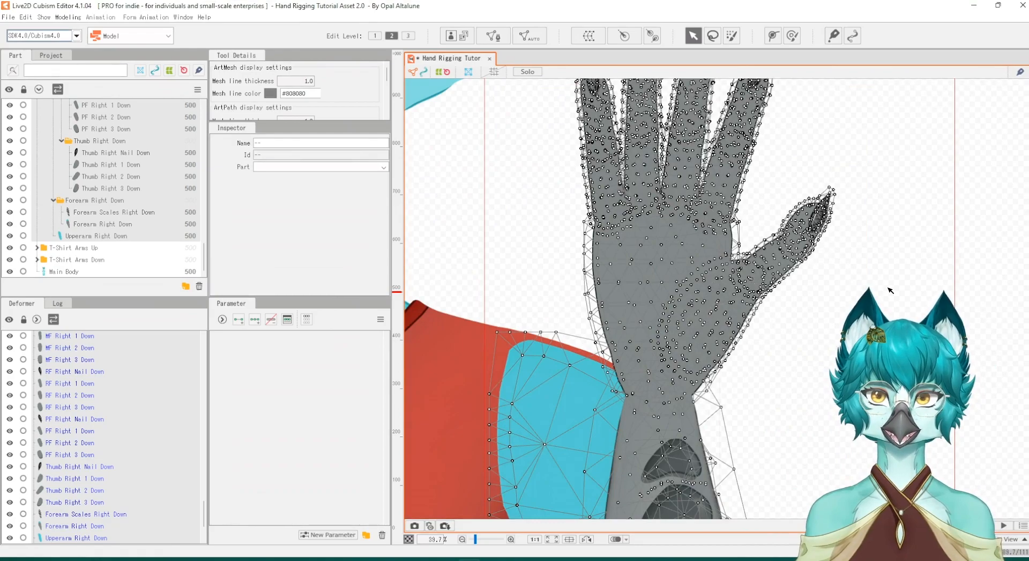
scroll(777, 276, up, 2)
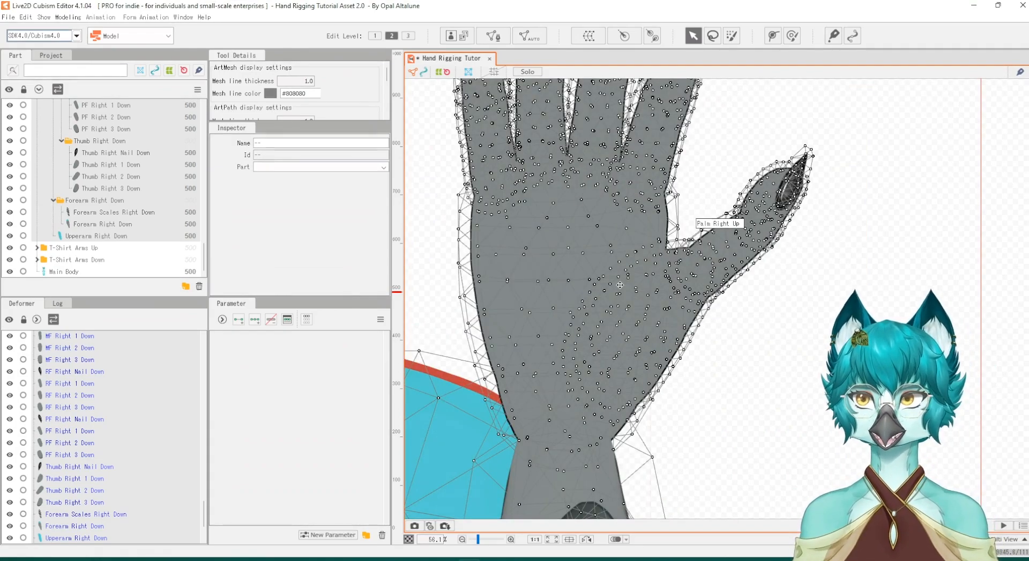
Add a parameter folder and name it Special
scroll(619, 284, down, 6)
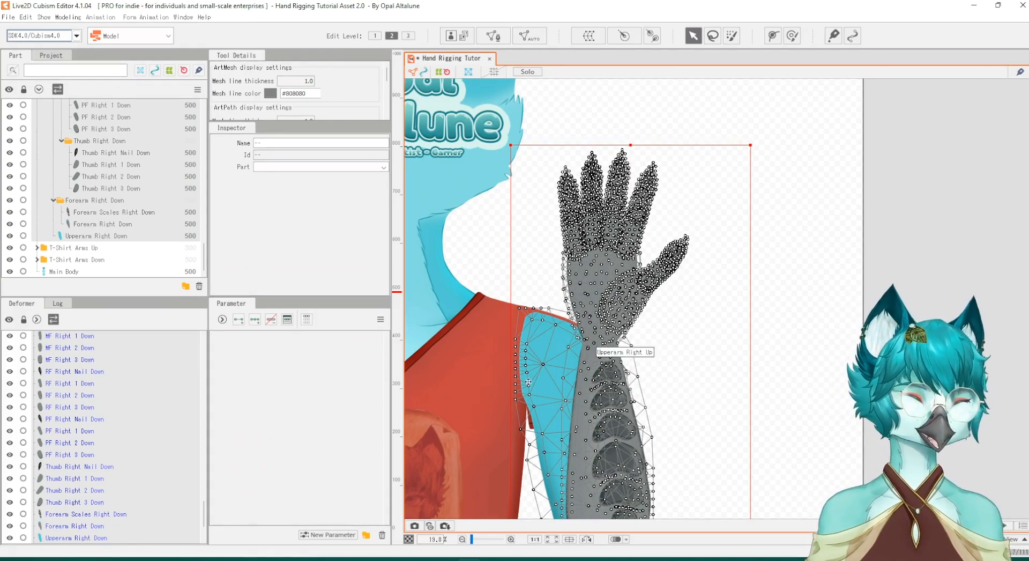
click(366, 534)
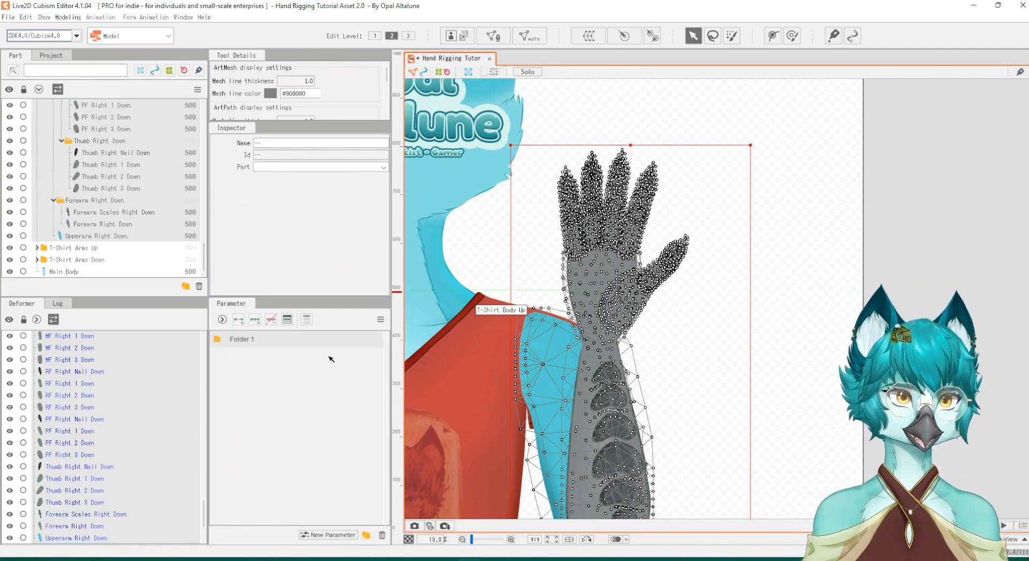
double_click(249, 340)
key(ctrl+a)
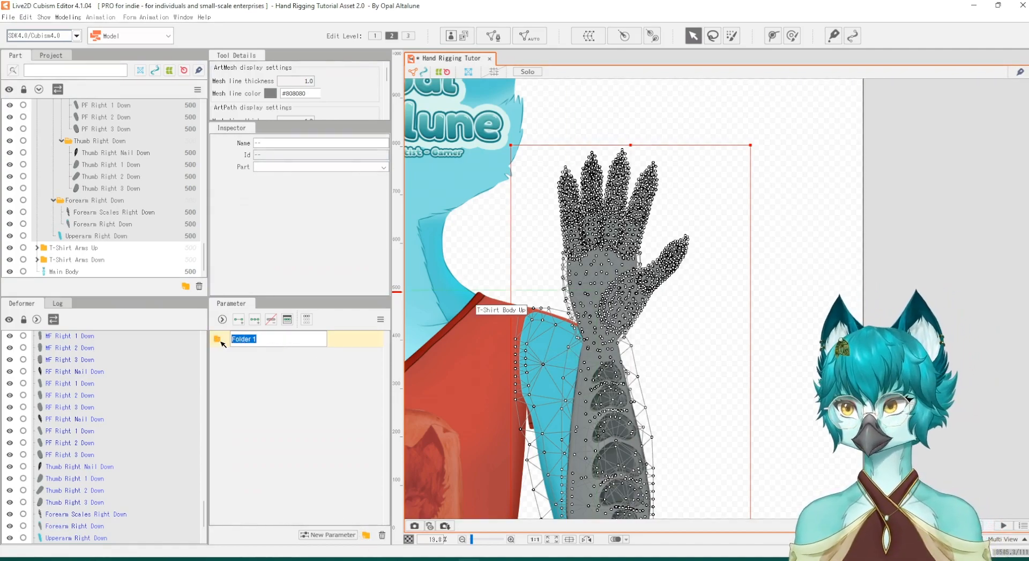
text(Special)
key(Return)
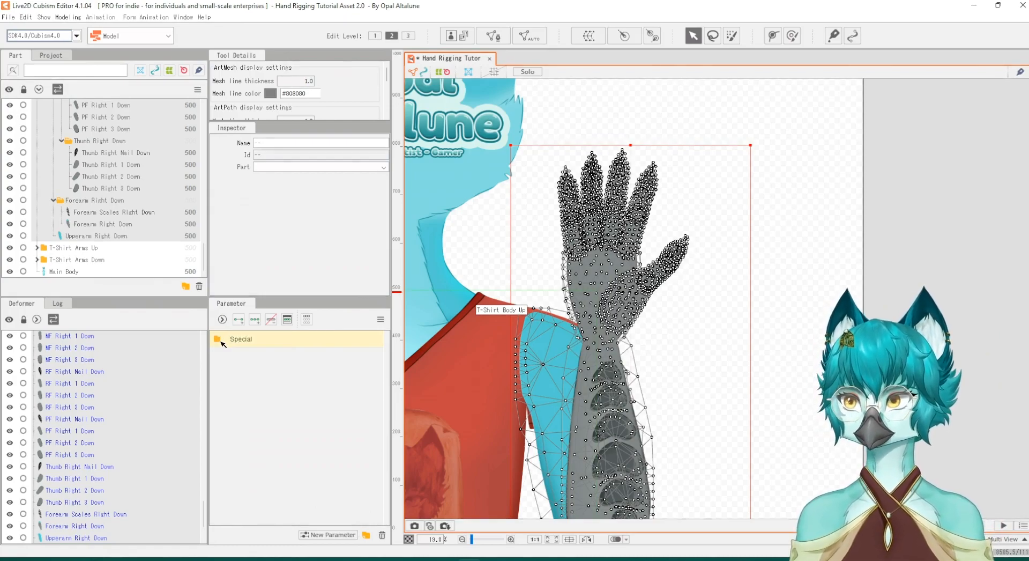
Start a new parameter in the Special folder, using HandLeftFound as both its name and ID
click(336, 535)
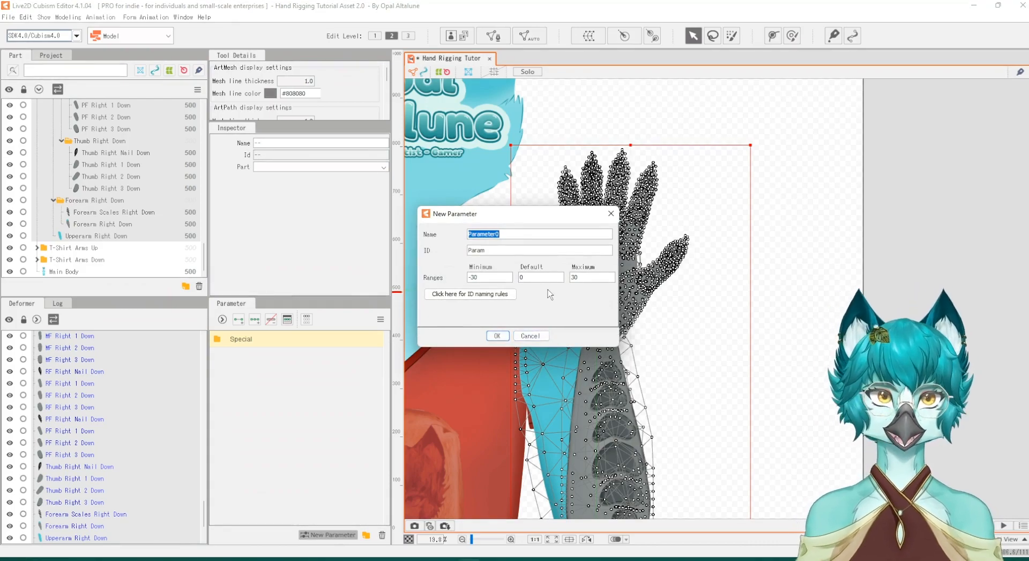
text(Hand)
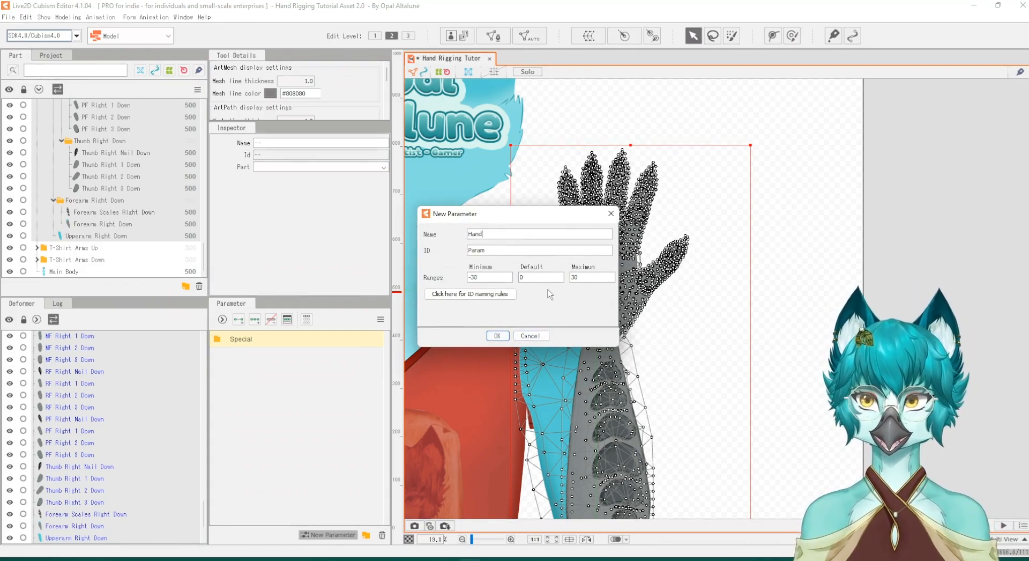
text(LeftFoun)
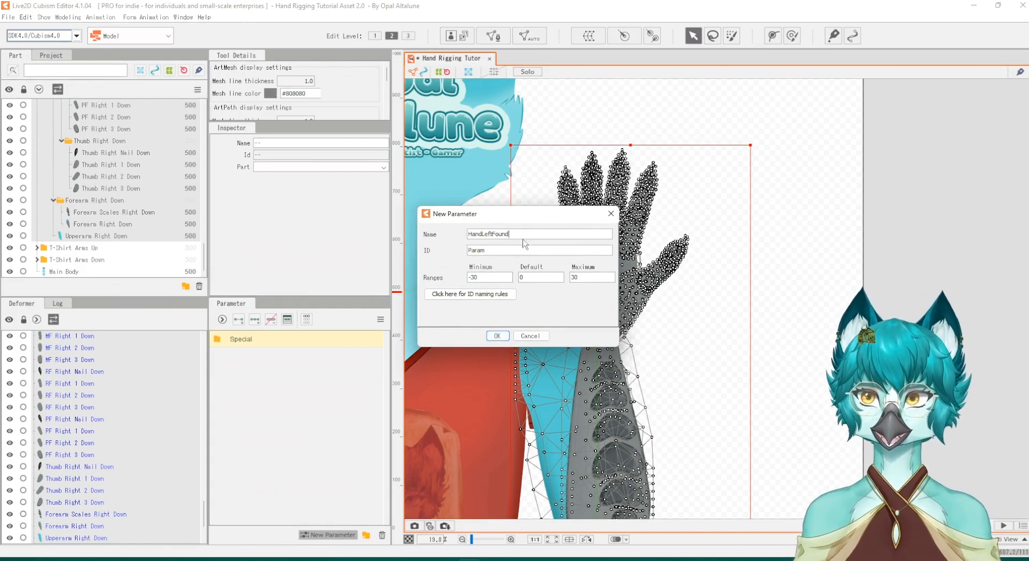
text(d)
key(ctrl+a)
key(ctrl+c)
click(480, 249)
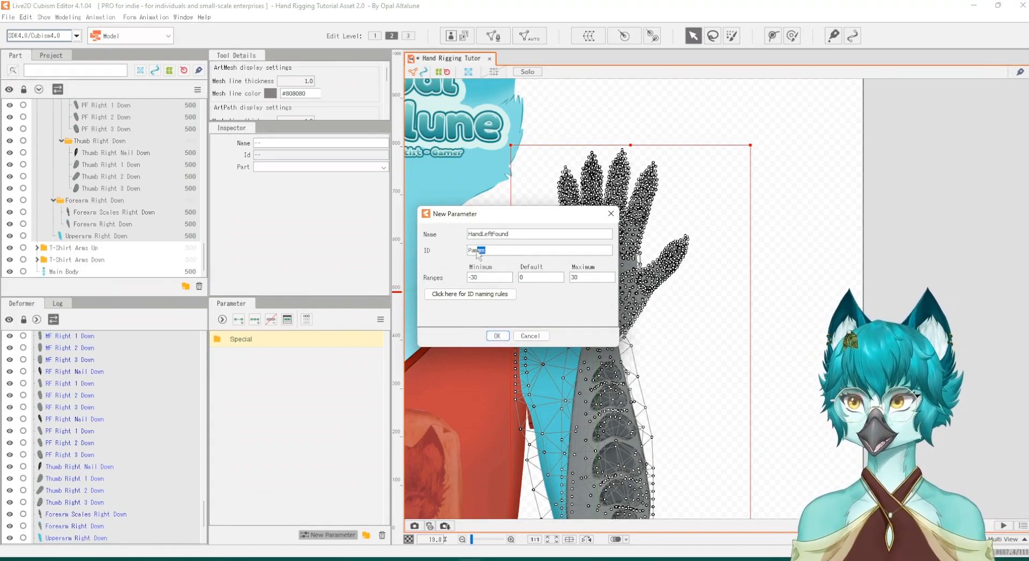
key(ctrl+a)
key(ctrl+v)
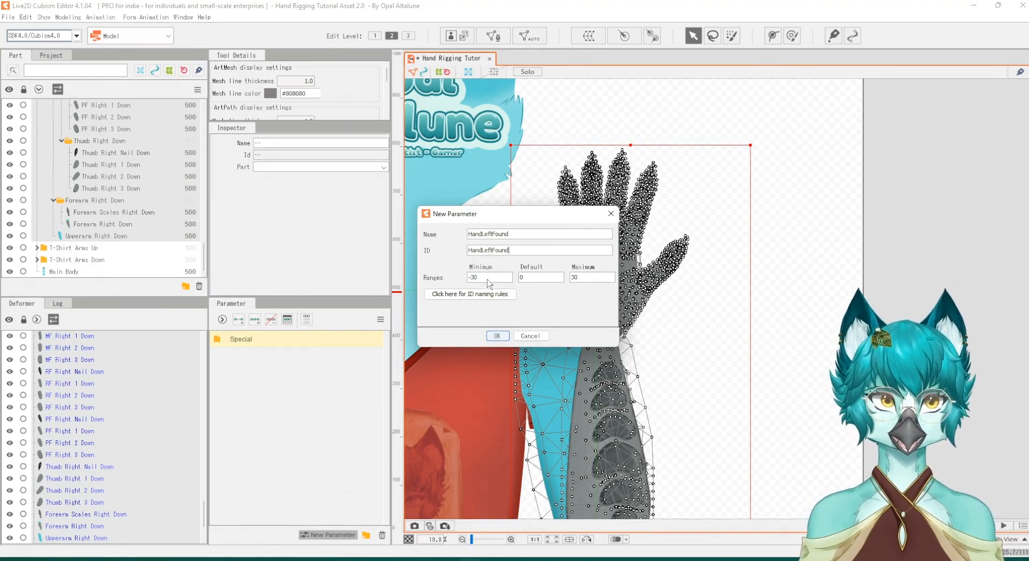
Set the HandLeftFound range to minimum 0, default 1 and maximum 1, and create the parameter
drag(489, 284, 450, 282)
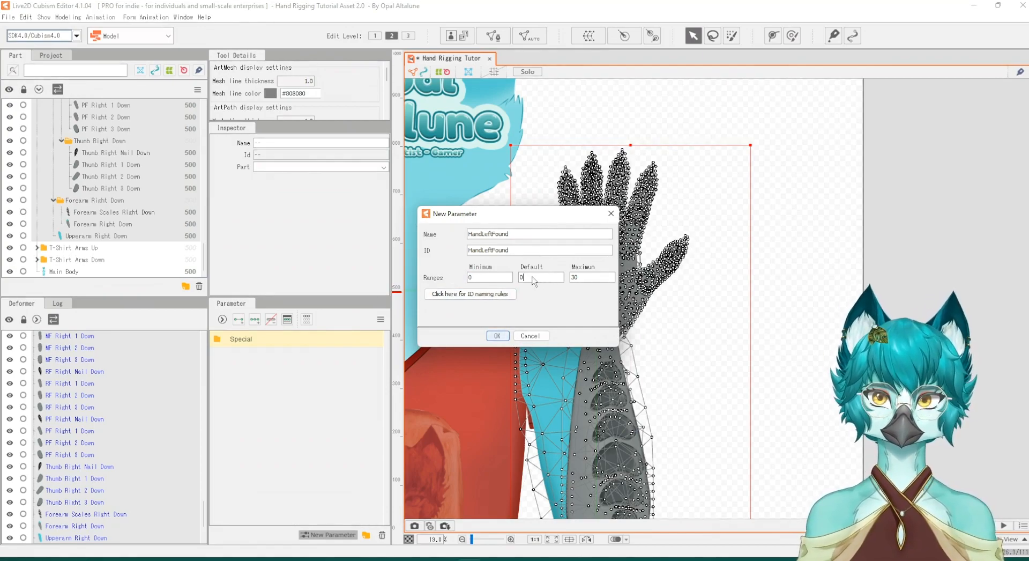
click(573, 278)
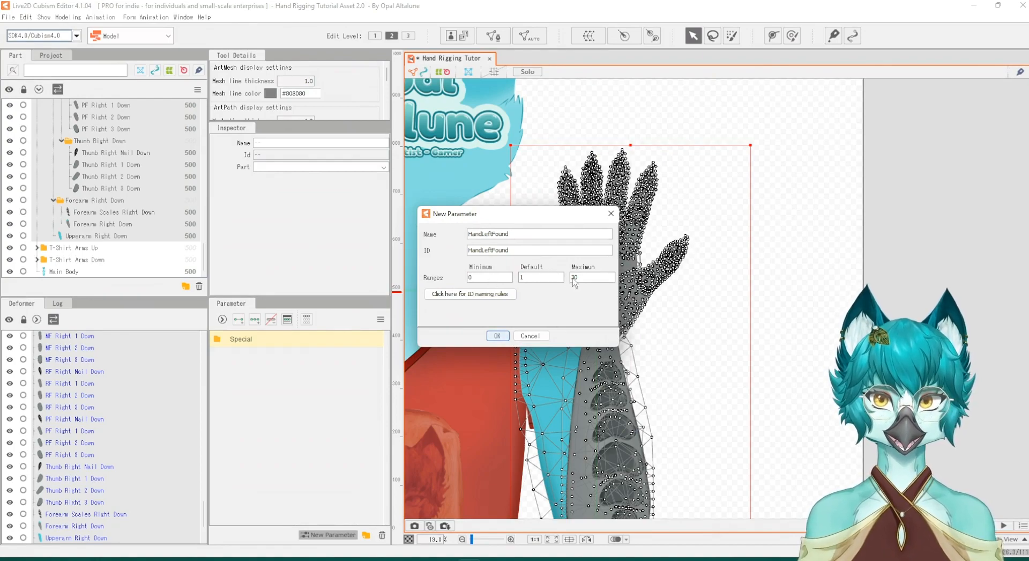
text(301)
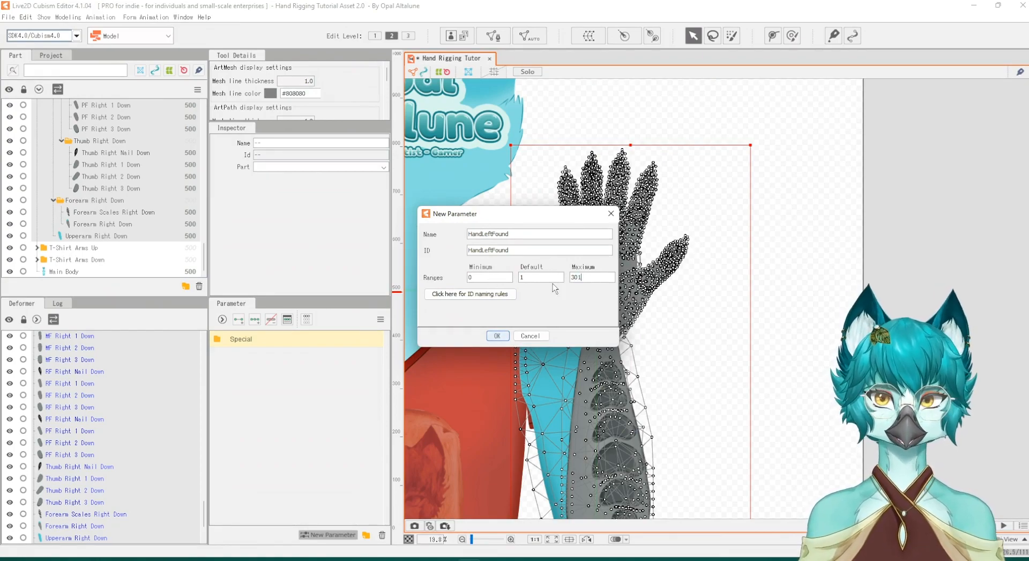
key(BackSpace)
key(BackSpace)
key(BackSpace)
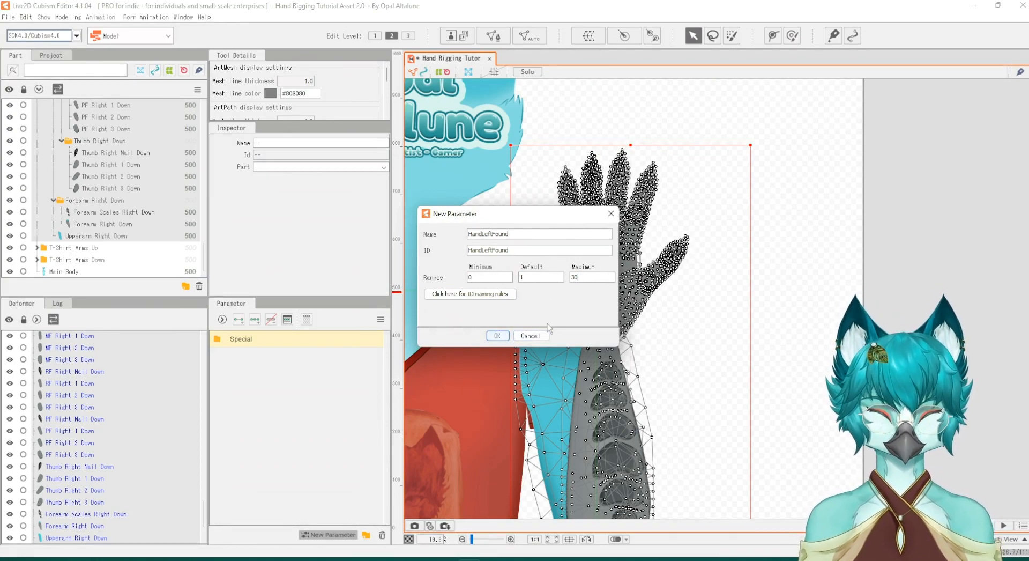
text(1)
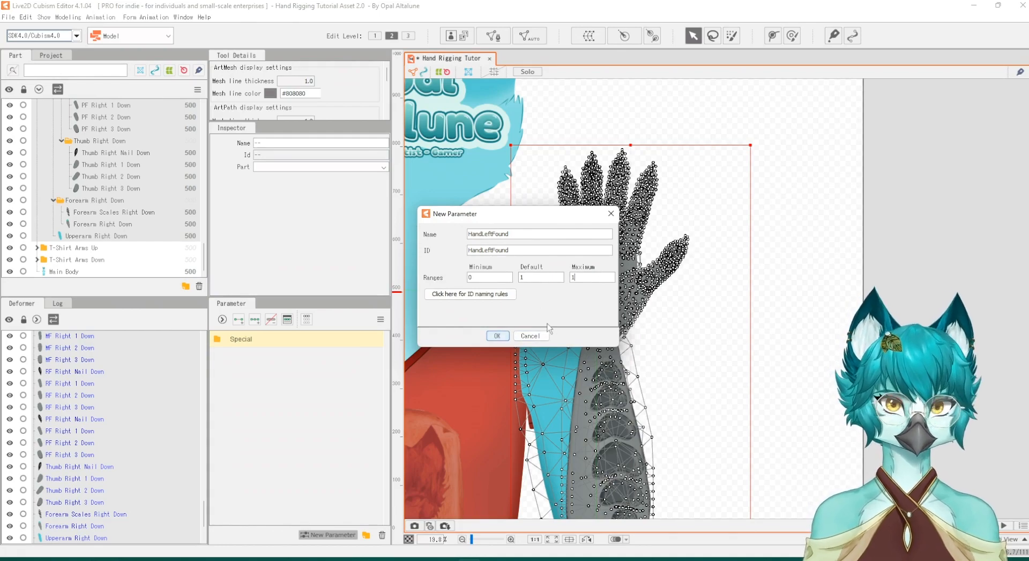
click(496, 336)
Start another parameter in the Special folder with HandRightFound as both its name and ID
click(329, 534)
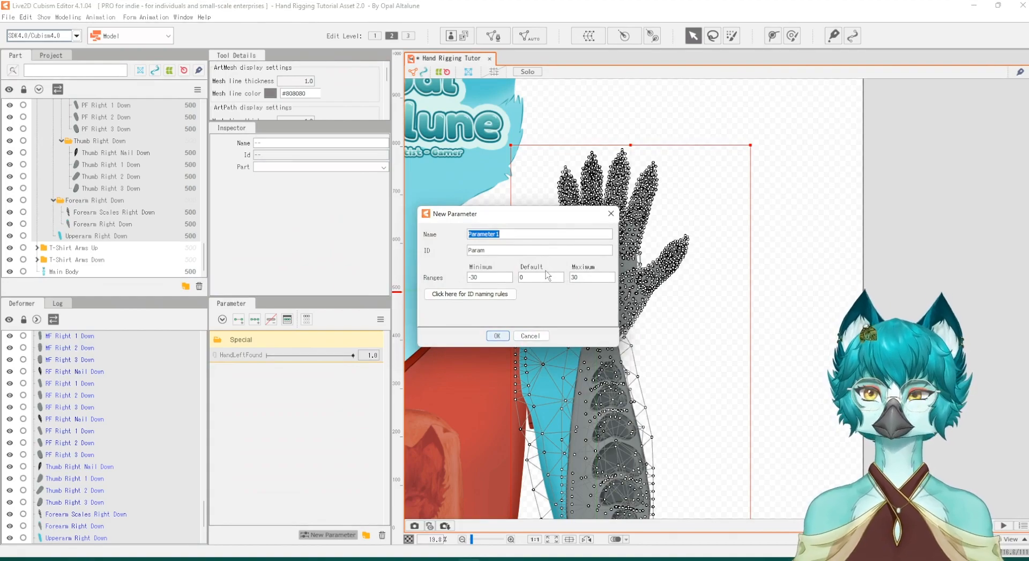
text(HandRightFound)
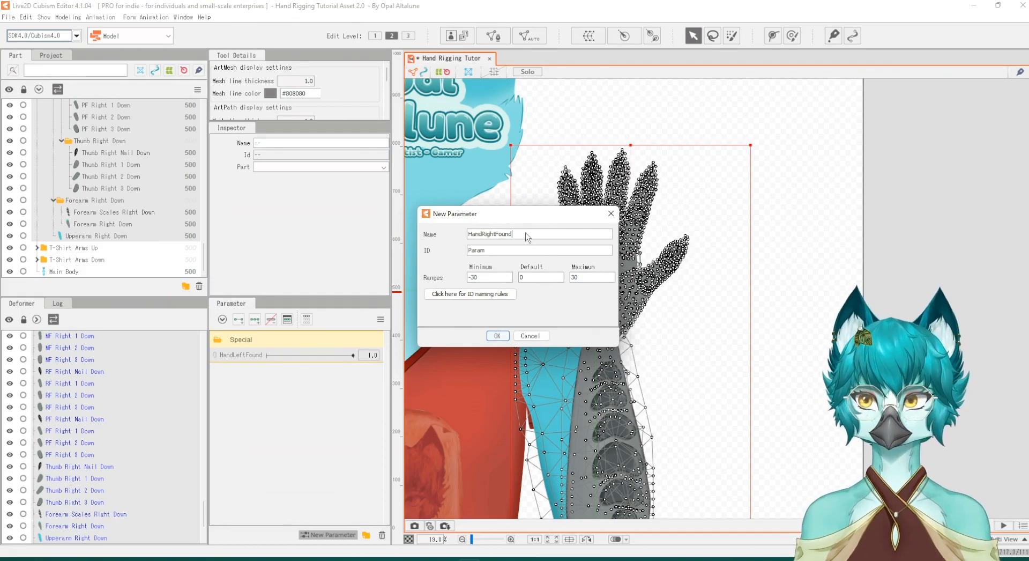
drag(519, 235, 461, 278)
key(ctrl+v)
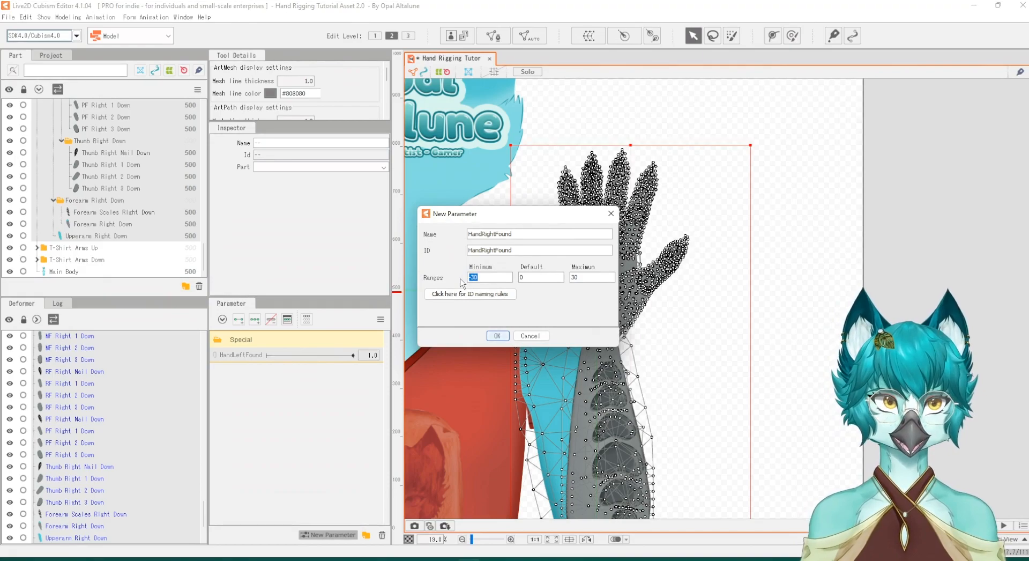
Give HandRightFound a minimum of 0, a default of 1 and a maximum of 1, and create it
text(1)
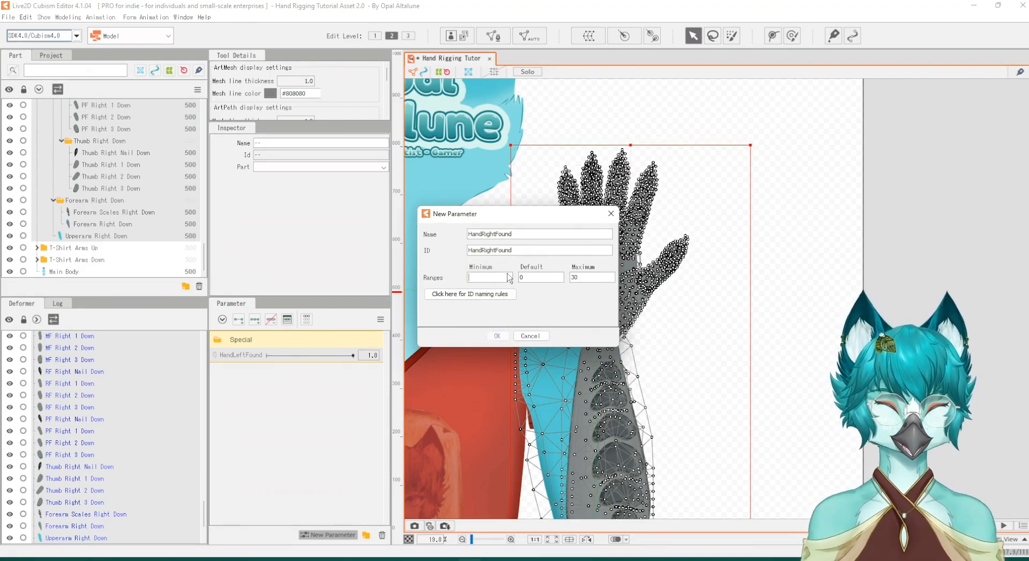
text(0)
click(534, 279)
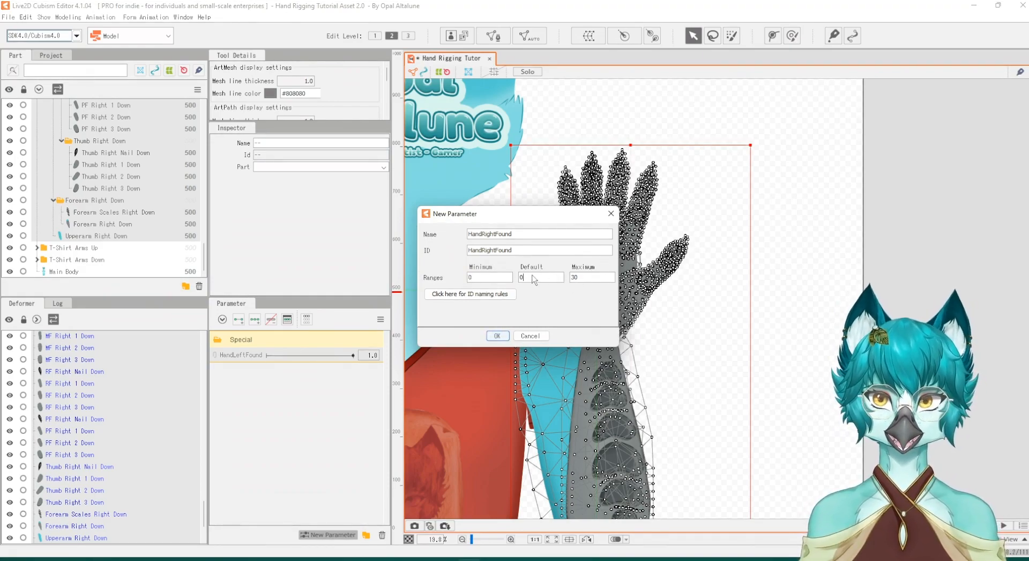
drag(533, 278, 521, 278)
text(1)
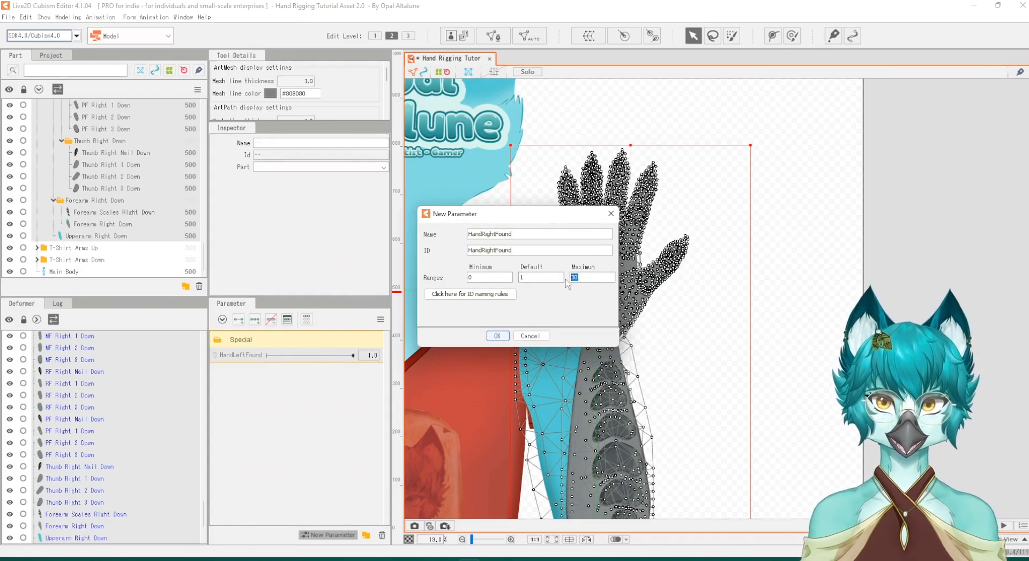
text(1)
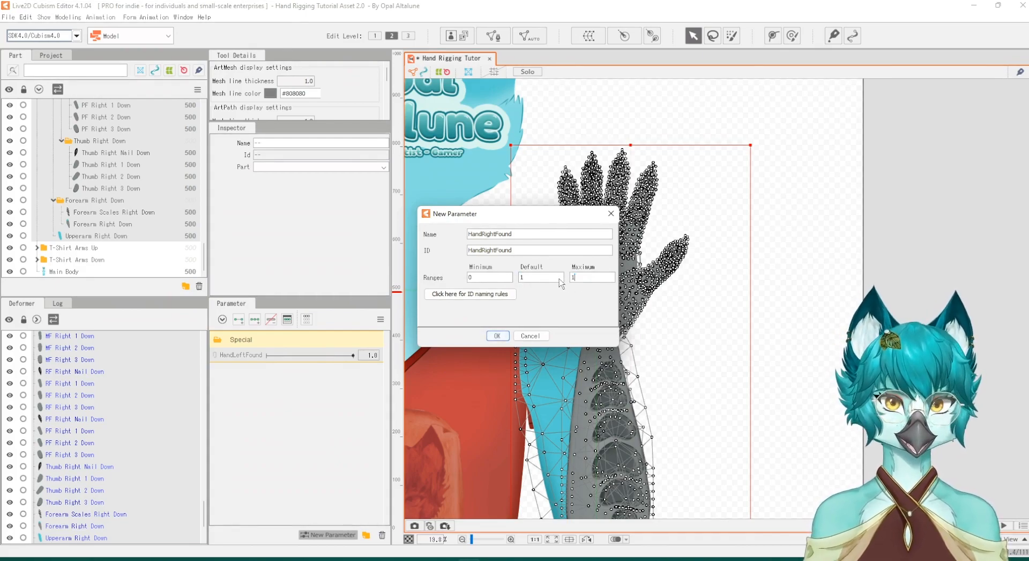
click(497, 336)
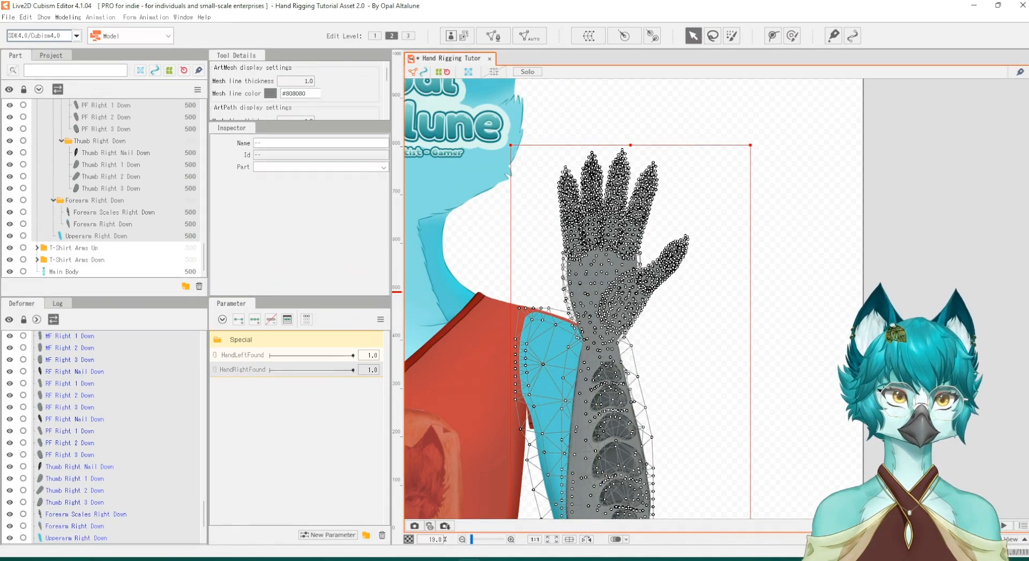
Add a second parameter folder and name it Hand Position
click(365, 535)
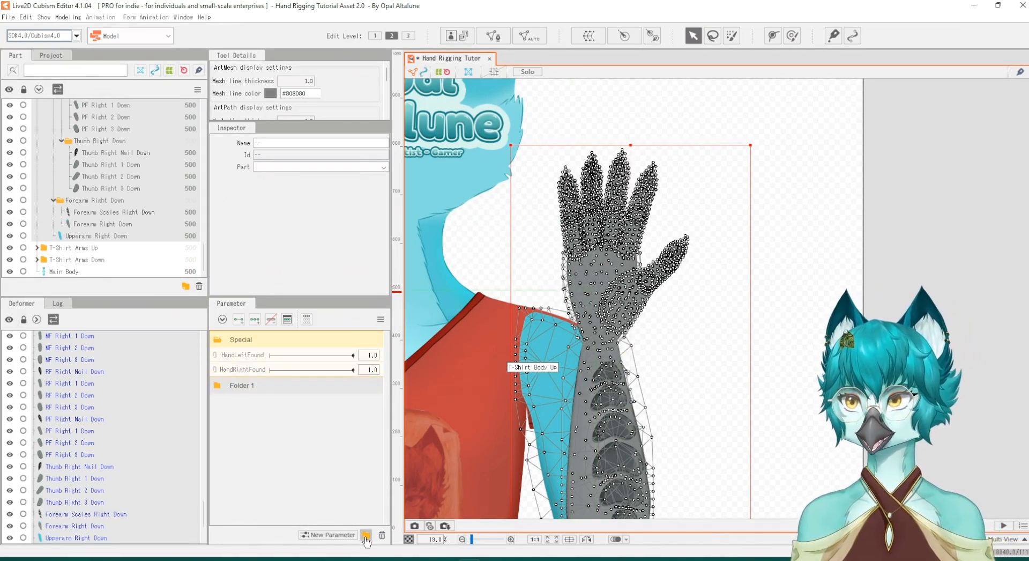
double_click(252, 387)
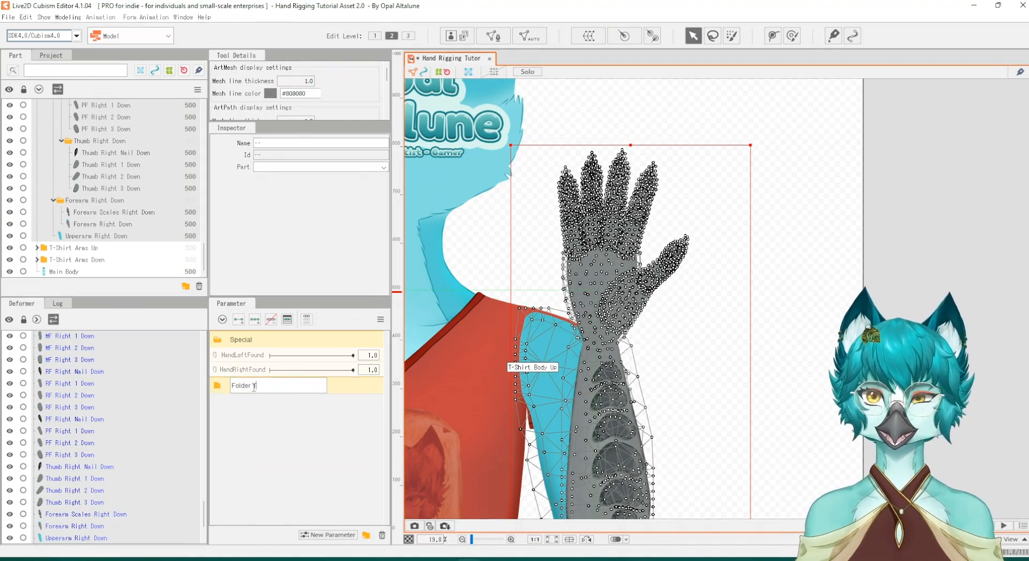
key(BackSpace)
key(BackSpace)
key(BackSpace)
key(BackSpace)
key(BackSpace)
key(BackSpace)
key(BackSpace)
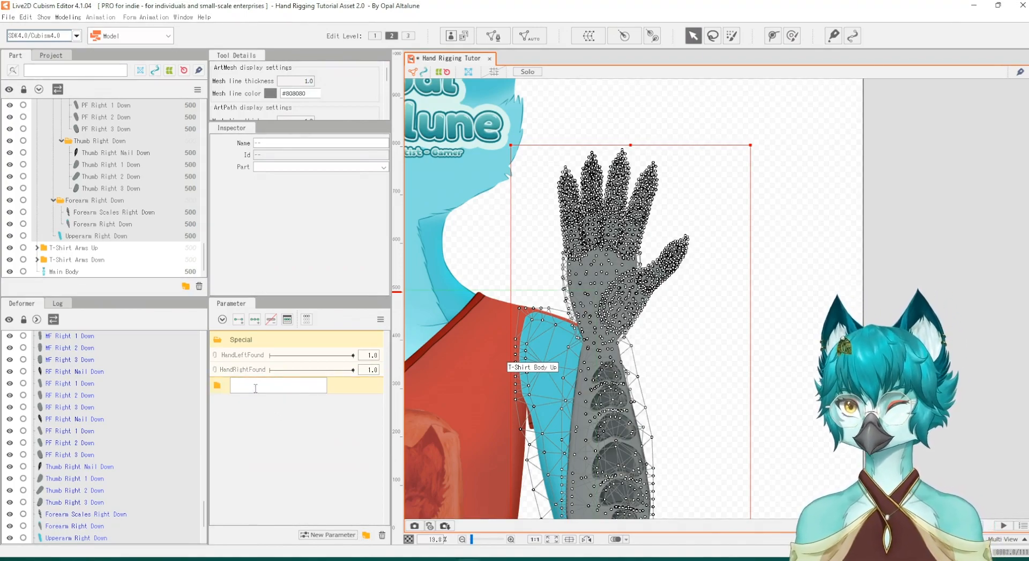
text(Hand Position)
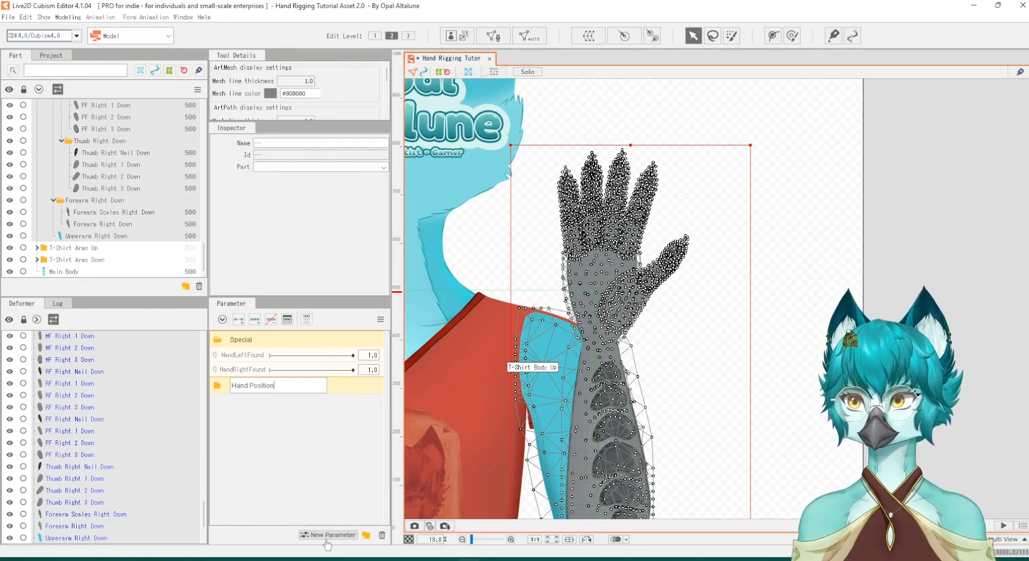
key(Return)
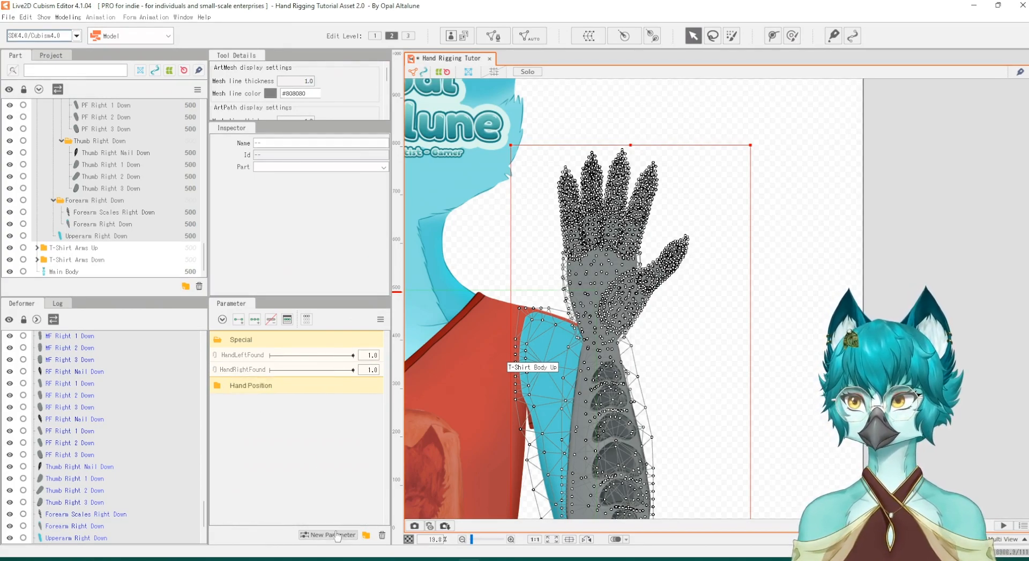
Start a new parameter in the Hand Position folder, with HandRightPositionX as both its name and ID
click(328, 534)
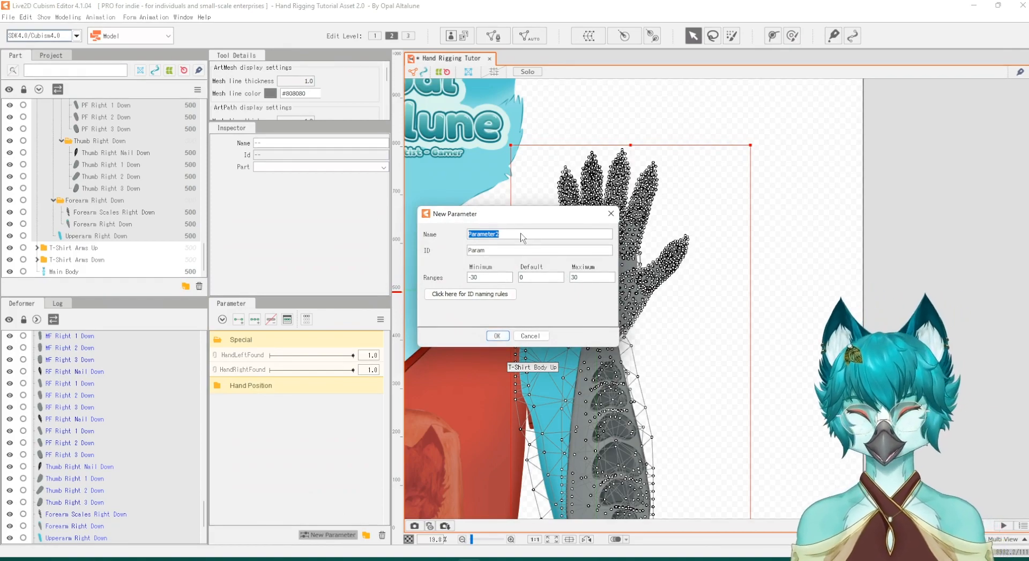
text(HandRight)
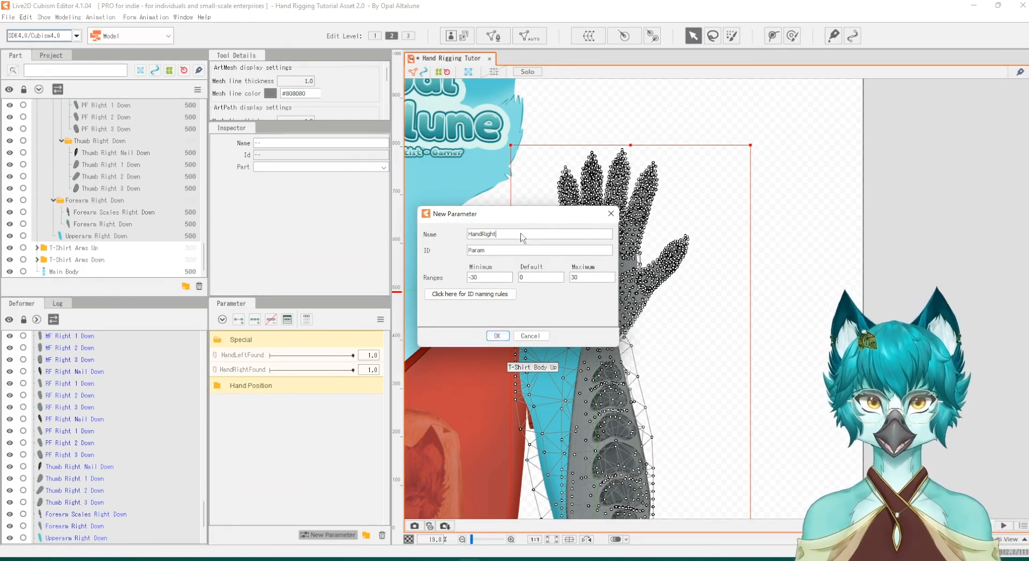
text(PositionX)
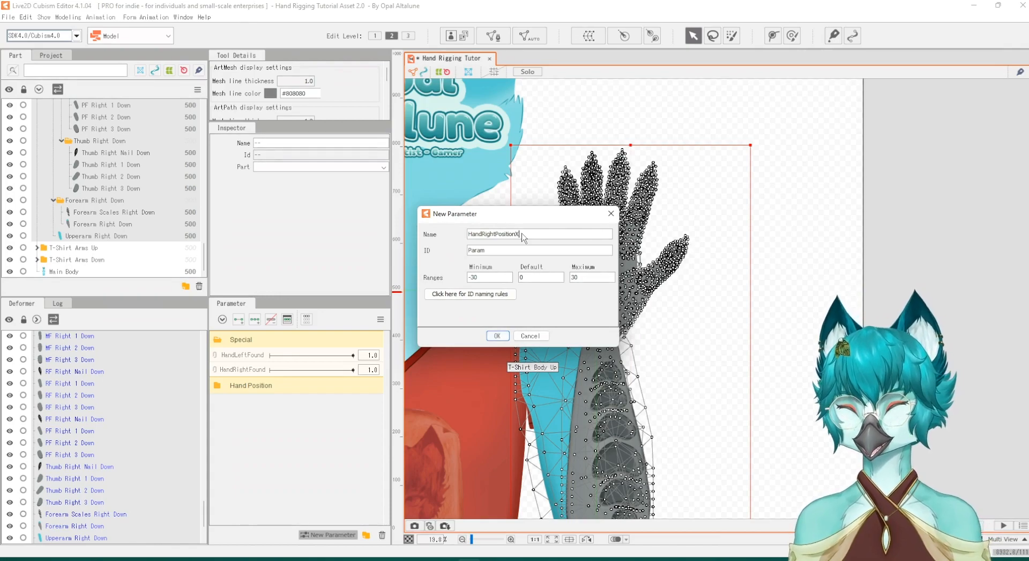
drag(519, 234, 466, 235)
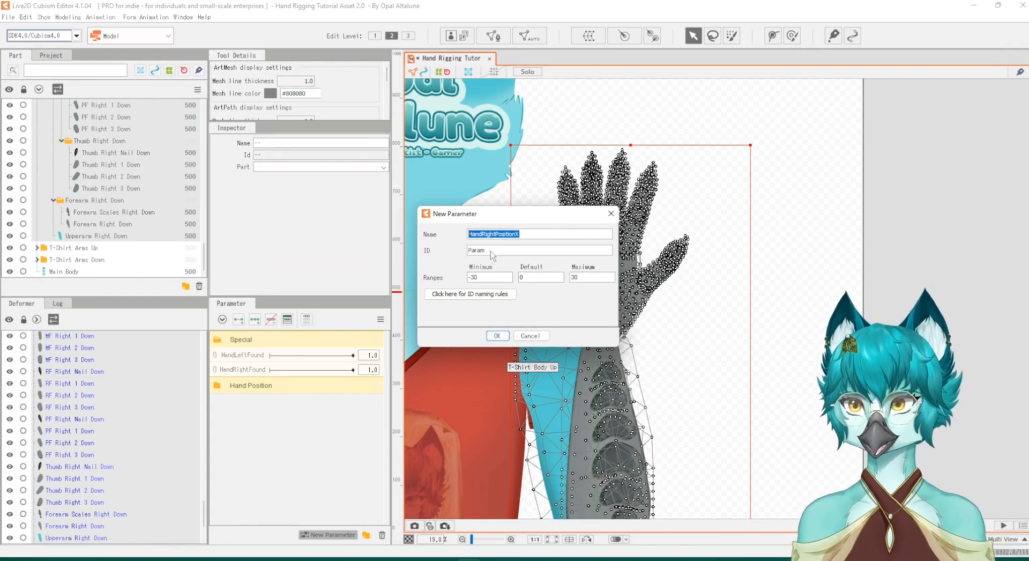
key(ctrl+c)
double_click(491, 252)
key(ctrl+v)
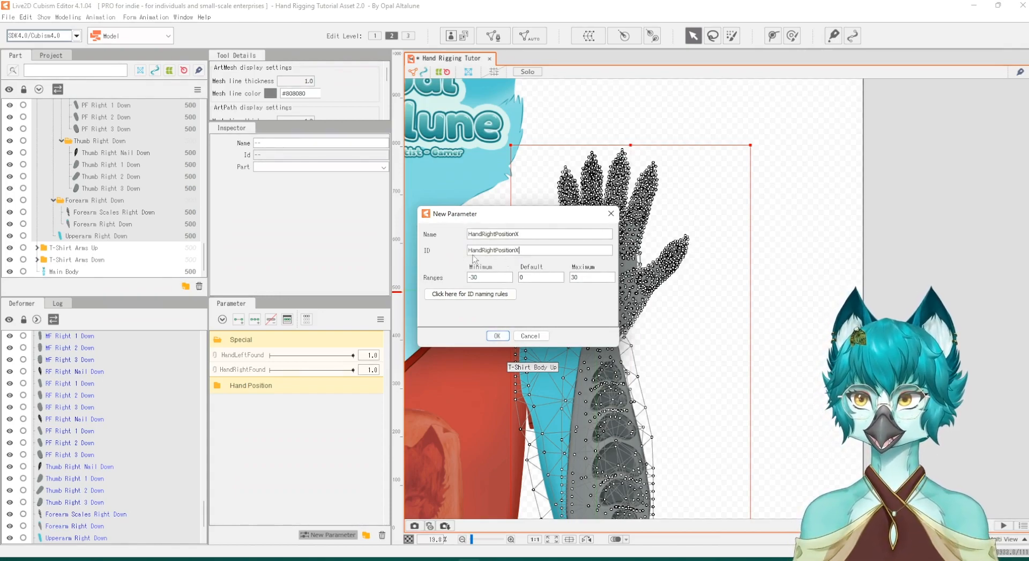
Set the HandRightPositionX range to minimum -10 and maximum 10, keeping default 0, and create the parameter
drag(499, 279, 437, 279)
text(-10)
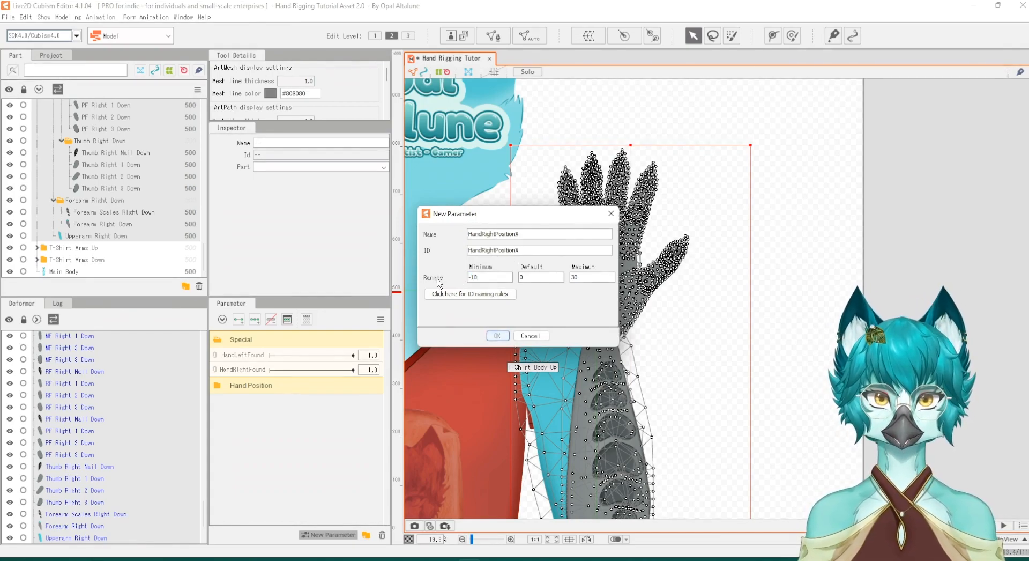
key(Tab)
key(Tab)
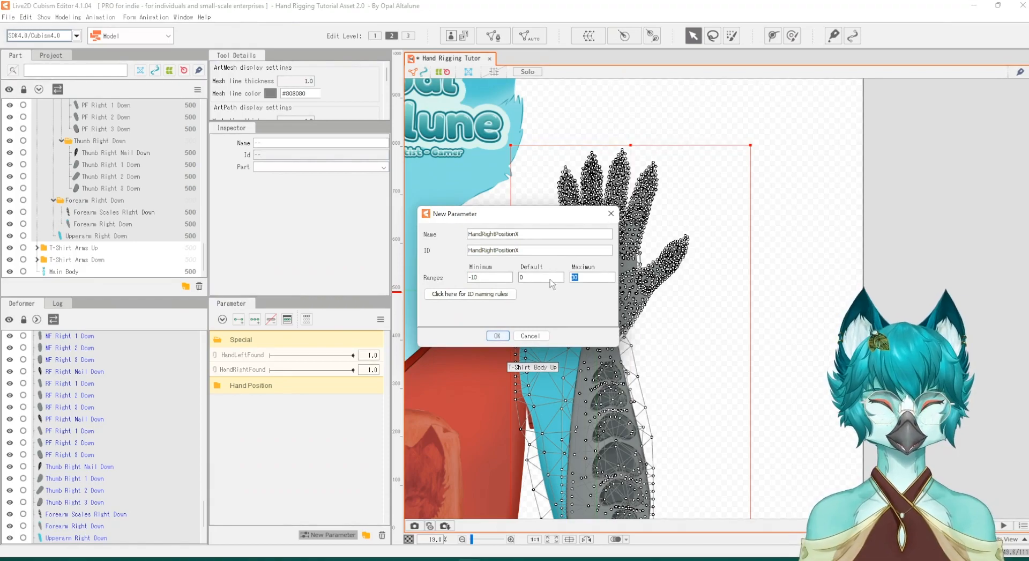
text(10)
click(498, 335)
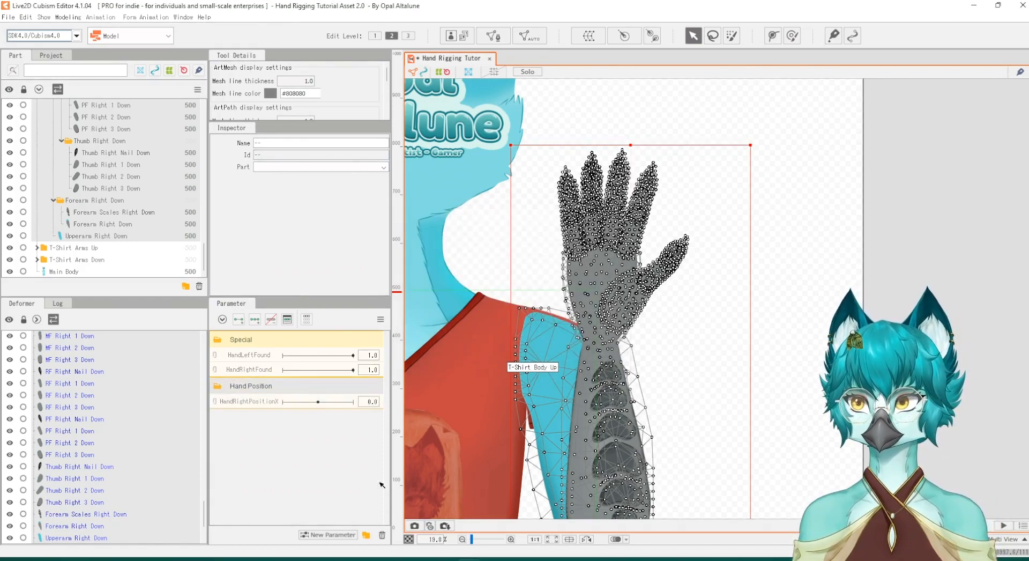
Start another parameter in the Hand Position folder, with HandRightPositionY as both its name and ID
click(328, 534)
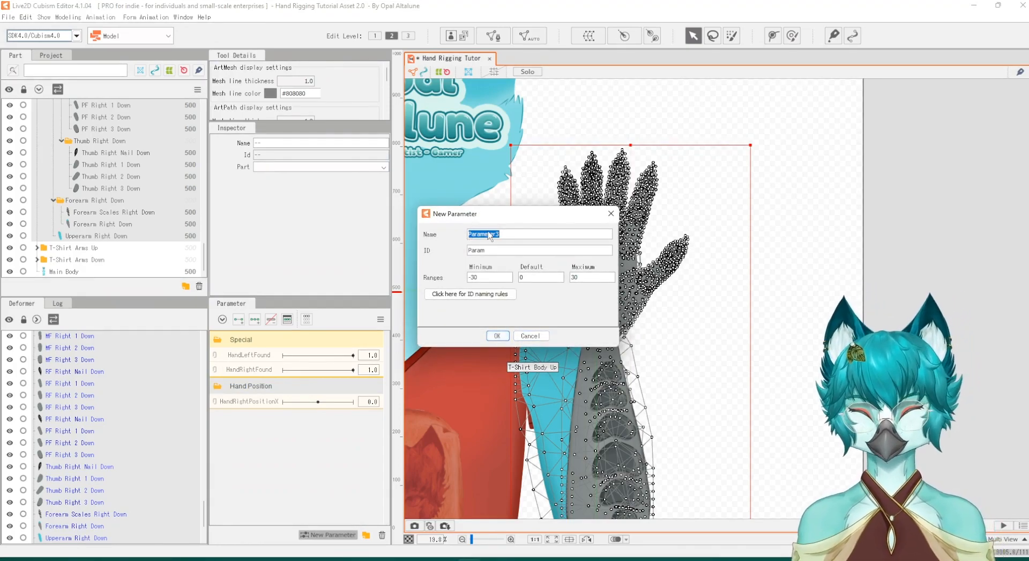
text(HandRightPositionY)
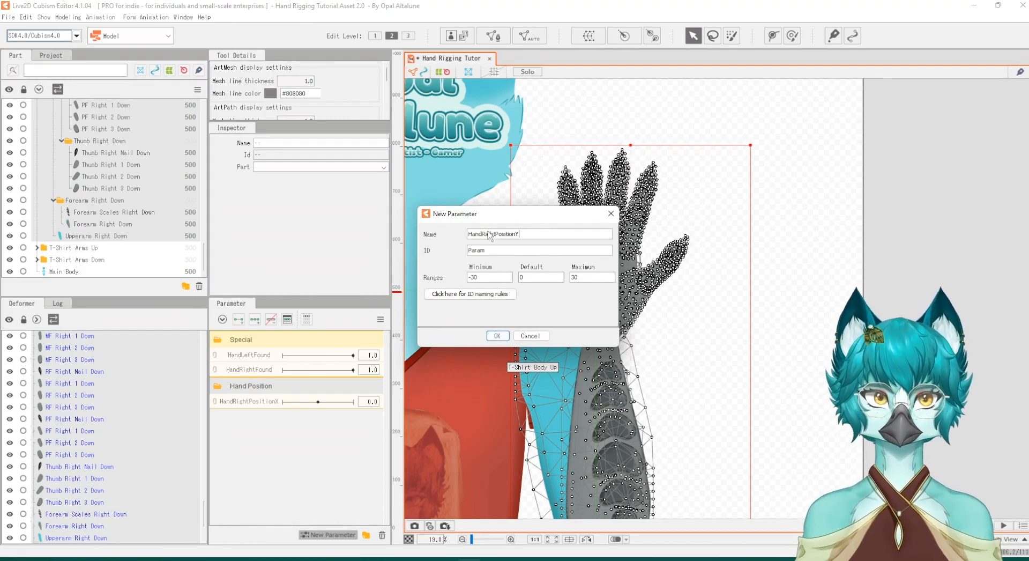
drag(532, 234, 449, 279)
key(ctrl+v)
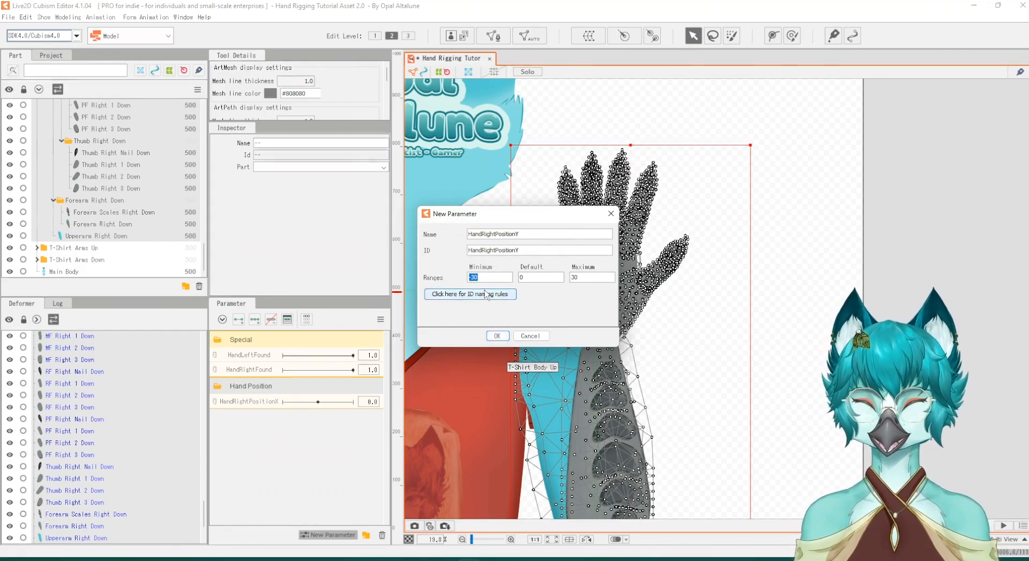
Give HandRightPositionY a range symmetric about default 0 with minimum -10, and create the parameter
text(-1)
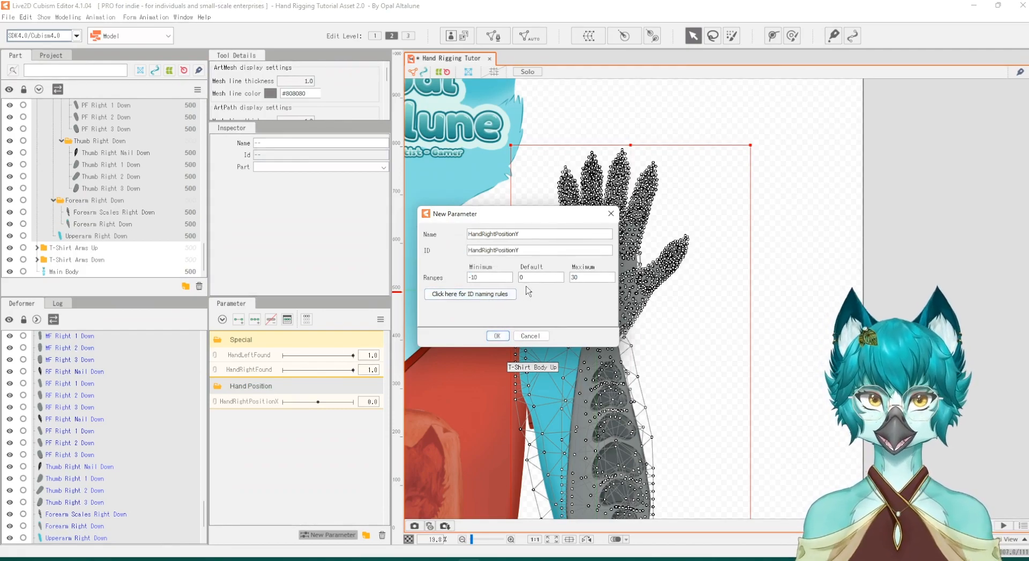
key(Tab)
key(Tab)
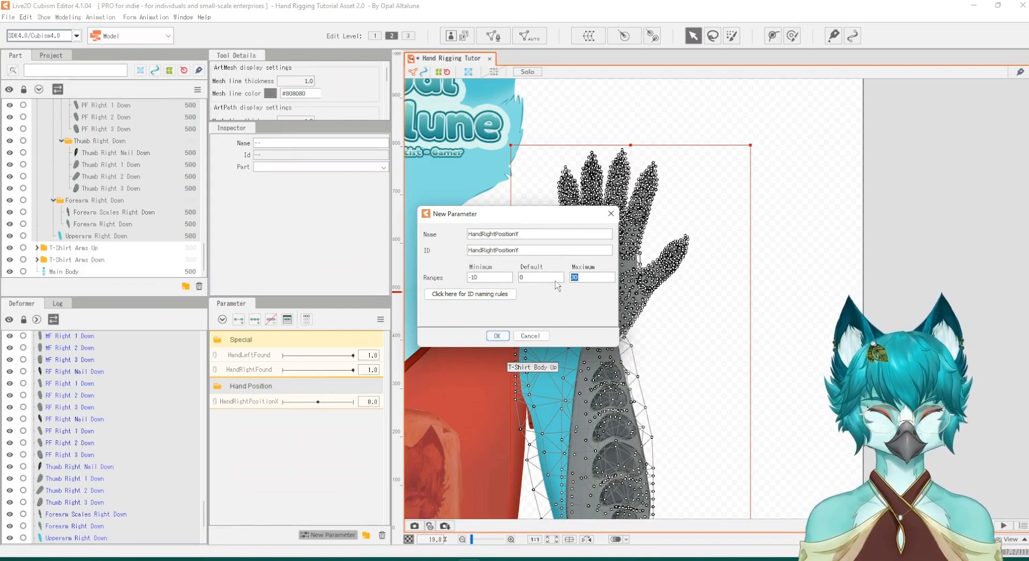
click(498, 336)
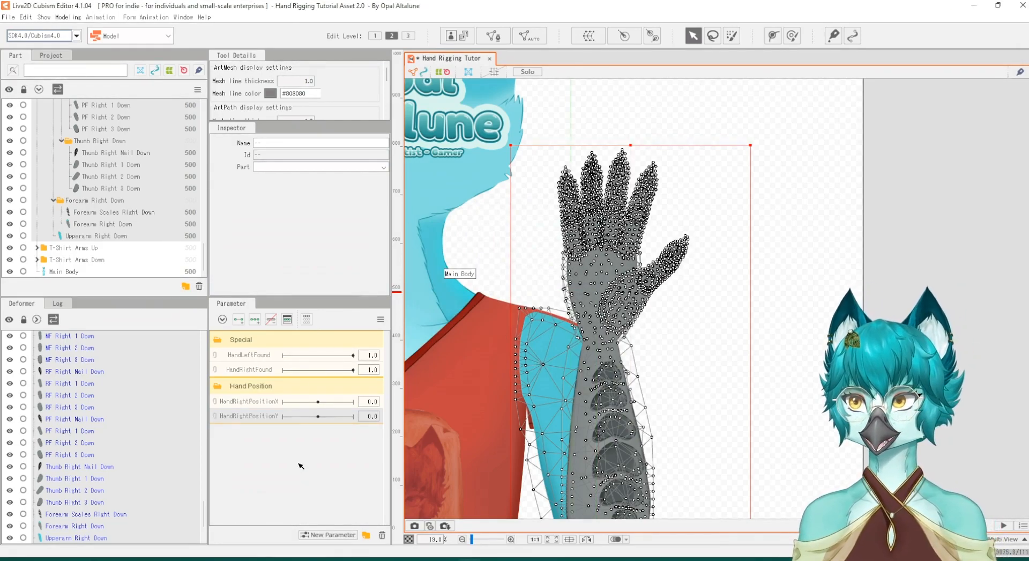
Add a third parameter folder and name it Hand Angles
click(366, 535)
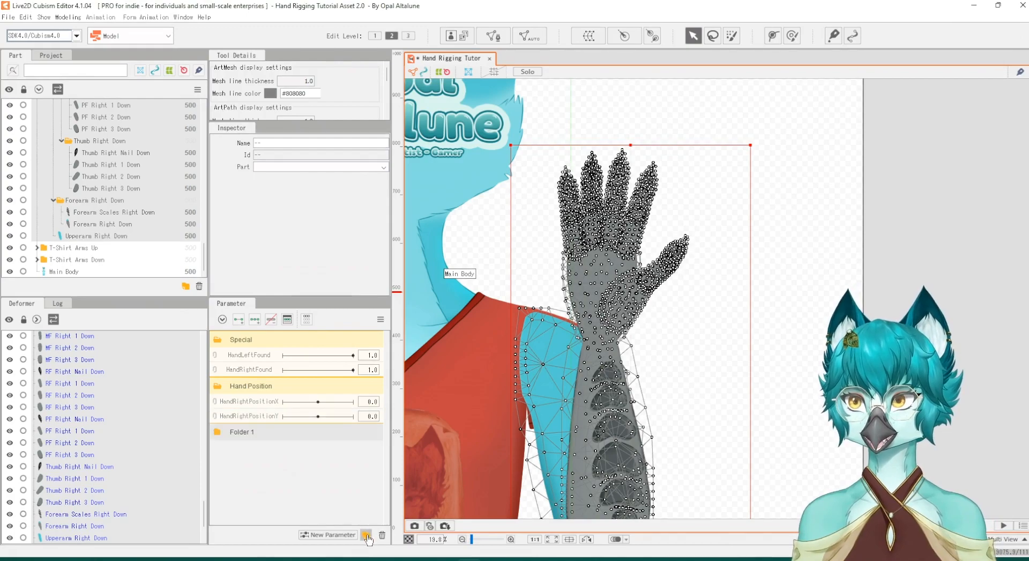
double_click(256, 435)
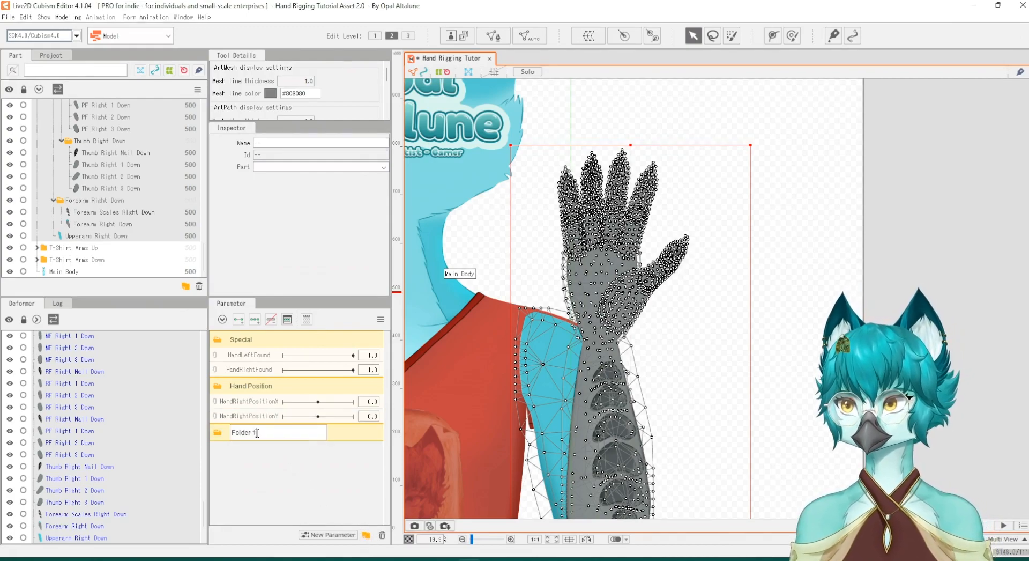
drag(257, 434, 230, 436)
text(Hand)
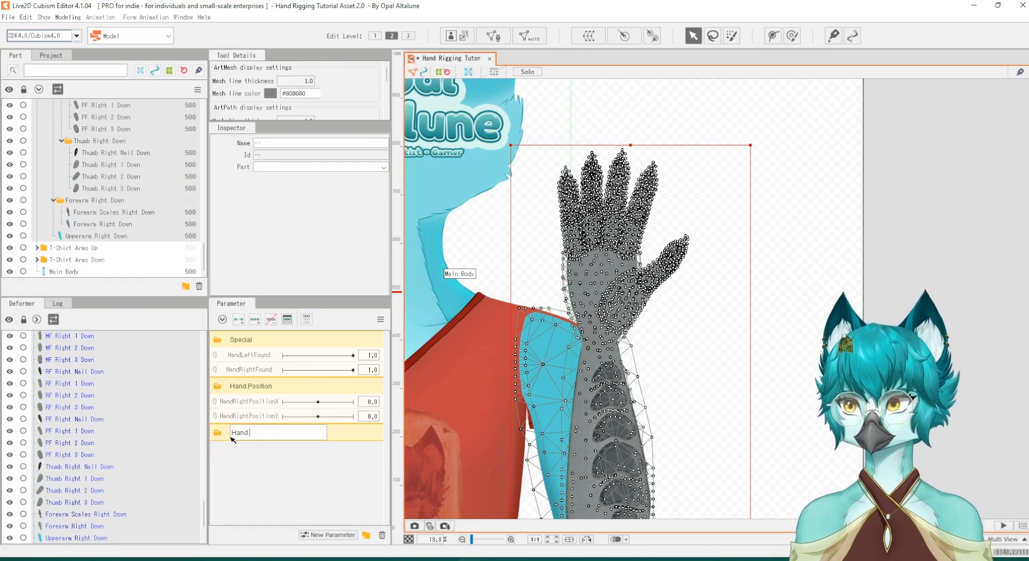
text( Angles)
key(Return)
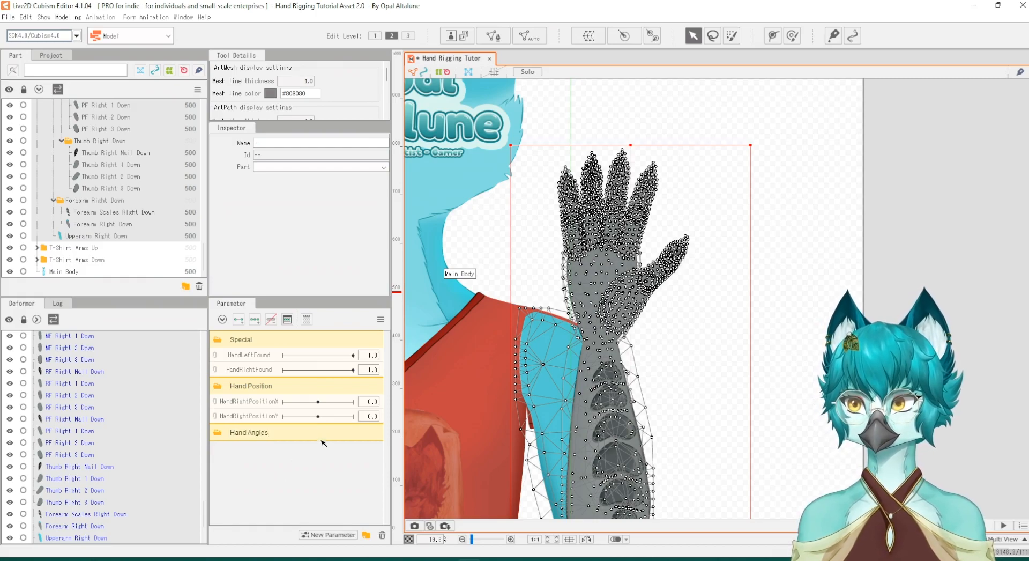
Start a new parameter named HandRightAngleX in the Hand Angles folder, with minimum -180, default 0 and maximum 180
click(328, 535)
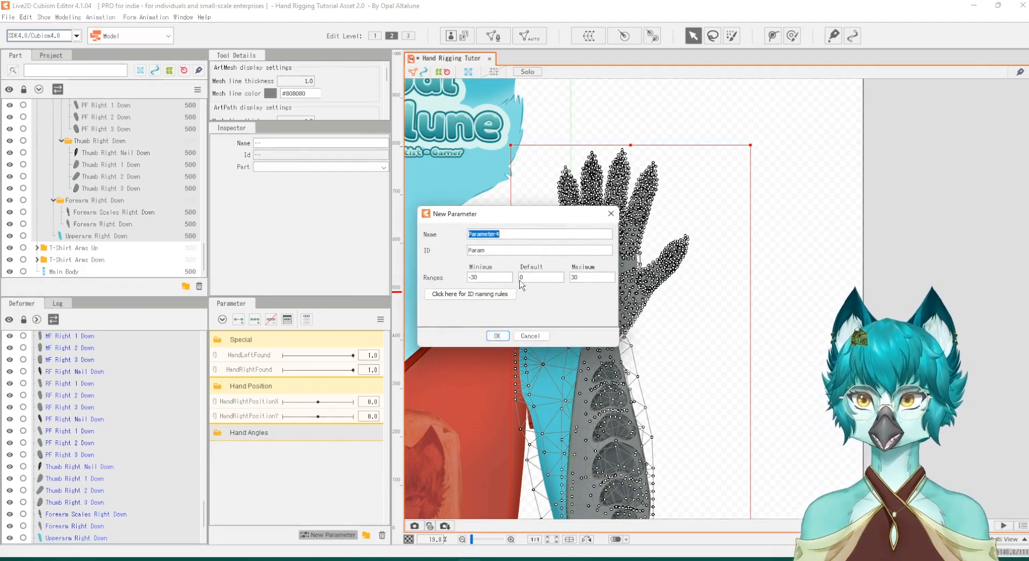
text(Ha)
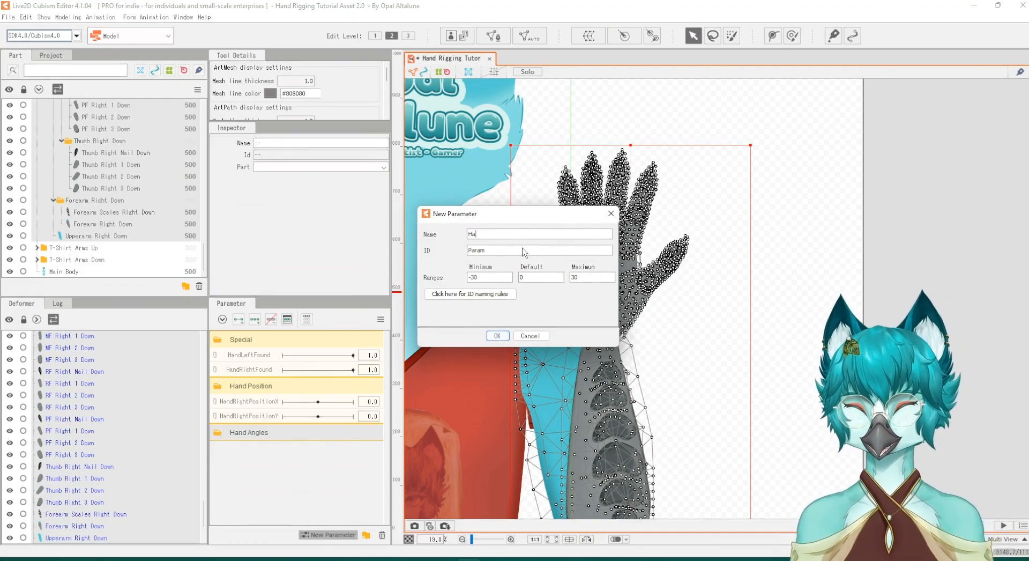
text(ndRightAngleX)
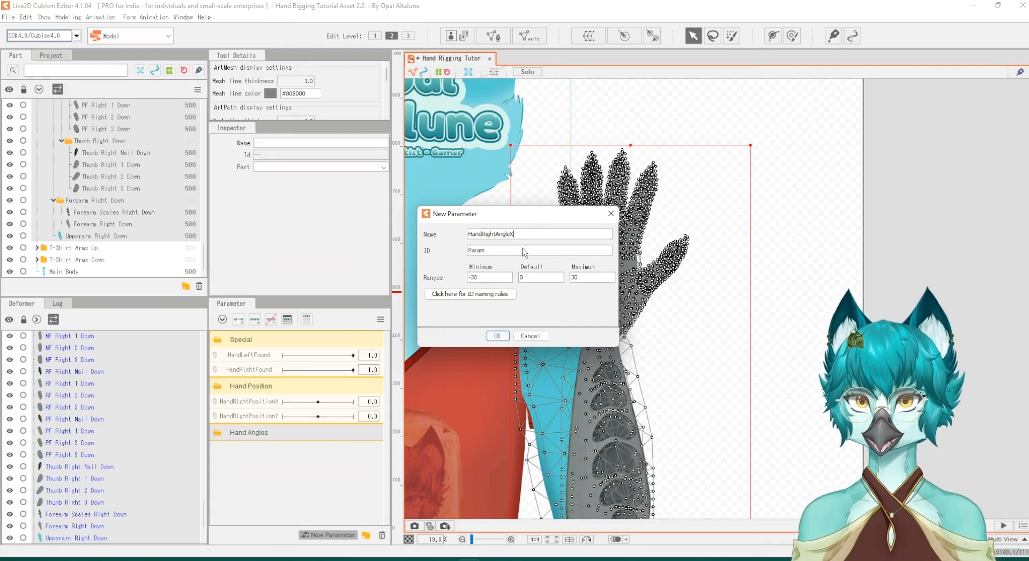
key(Tab)
key(Tab)
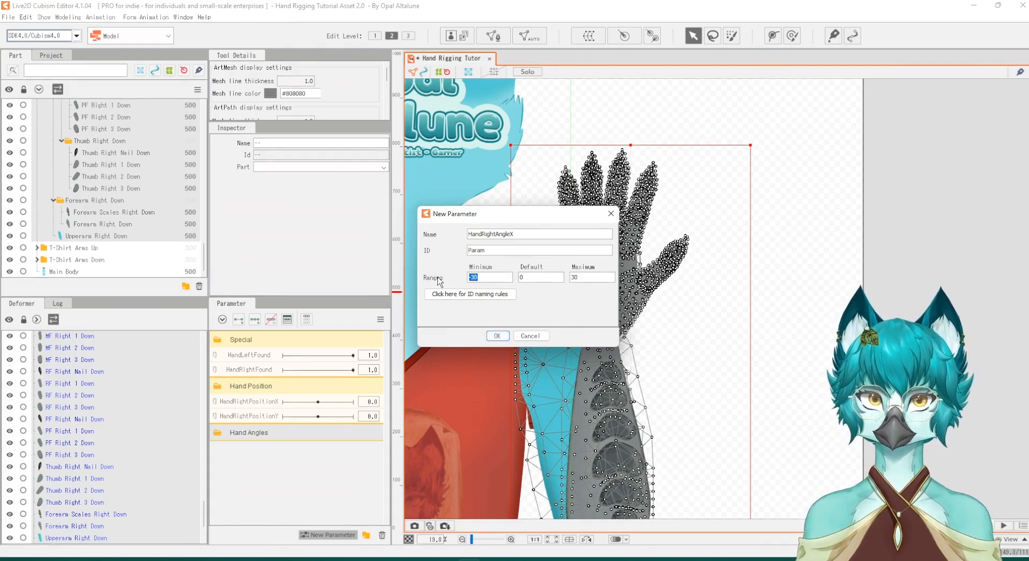
text(-180)
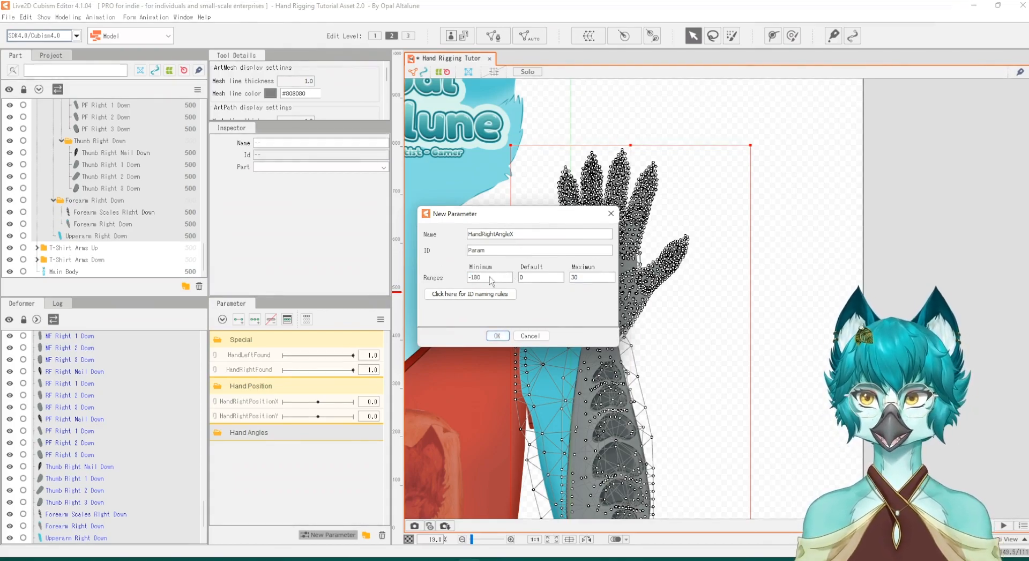
key(Tab)
key(Tab)
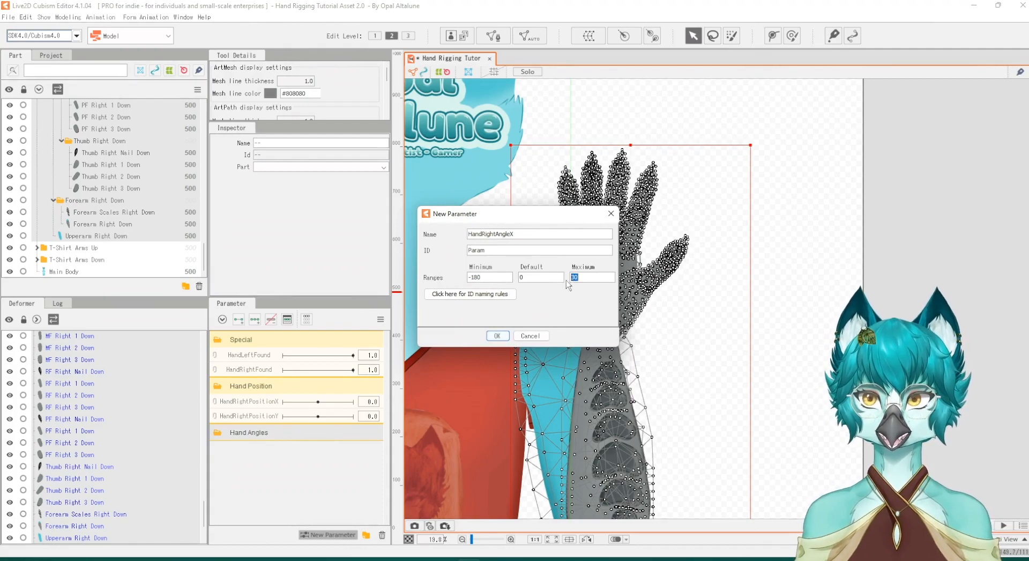
text(180)
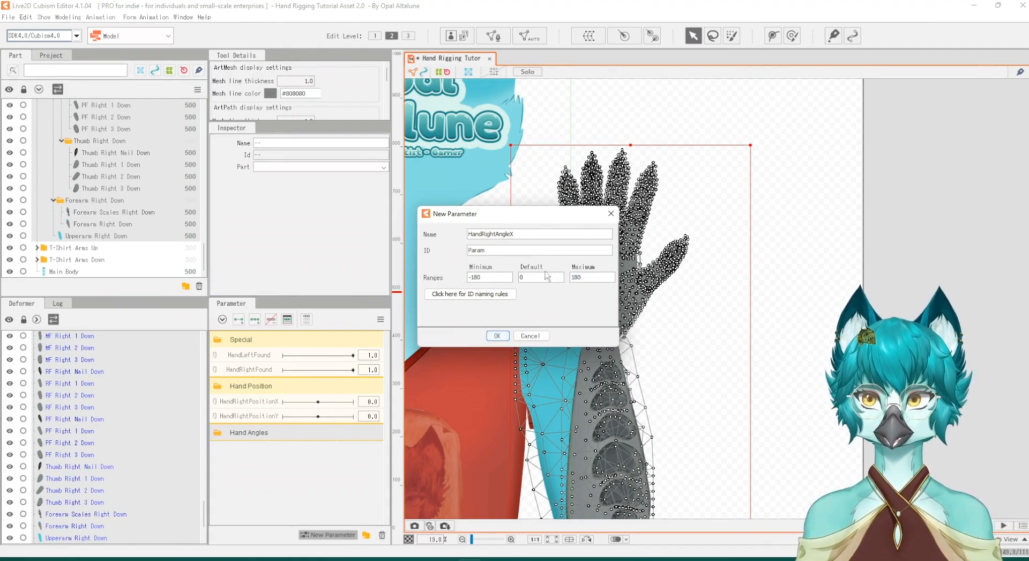
Copy the name HandRightAngleX into the parameter's ID and create the parameter
drag(514, 234, 446, 234)
key(ctrl+c)
double_click(474, 250)
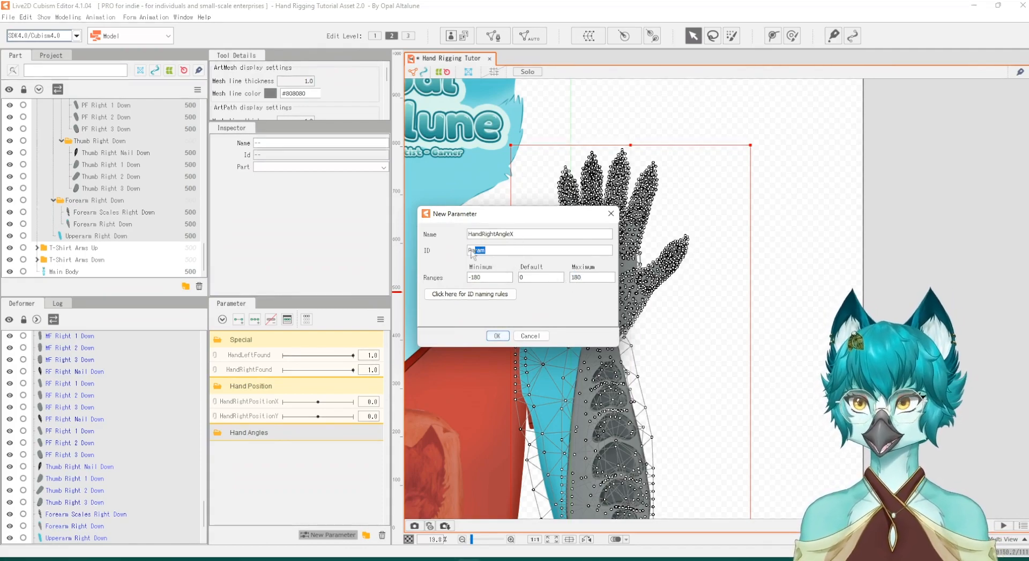
key(ctrl+v)
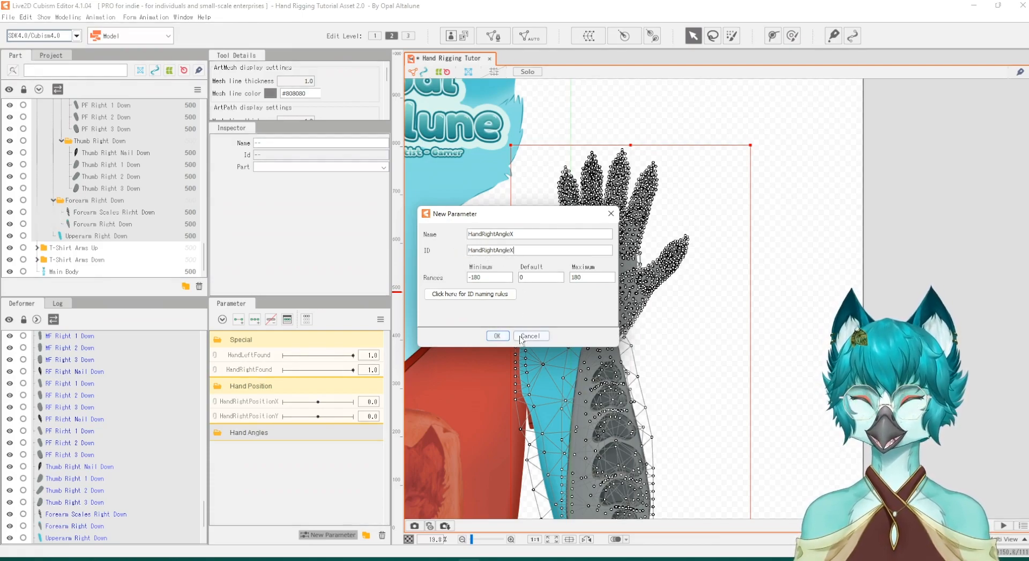
click(497, 335)
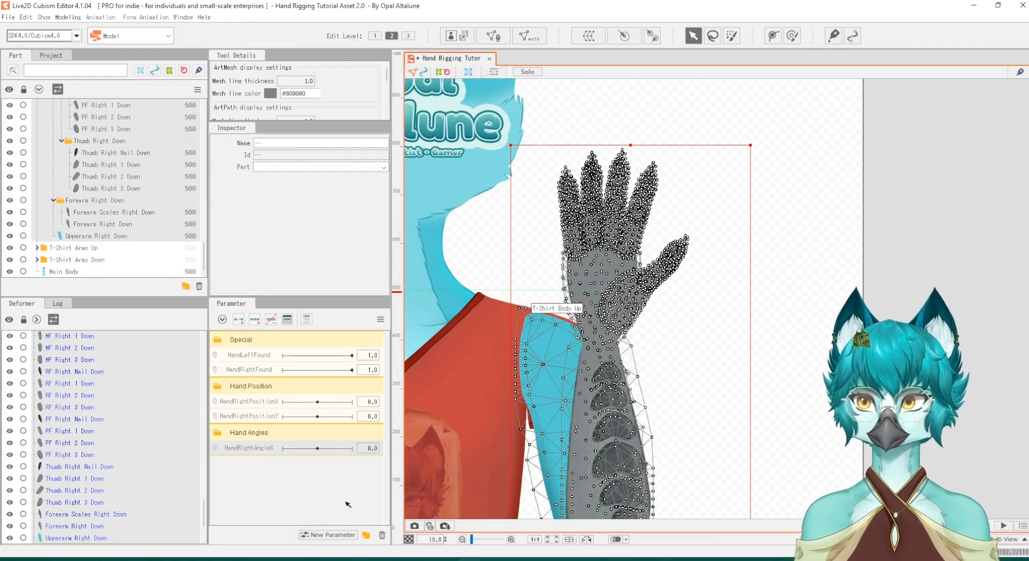
Start another parameter in the Hand Angles folder, with HandRightAngleZ as both its name and ID
click(329, 534)
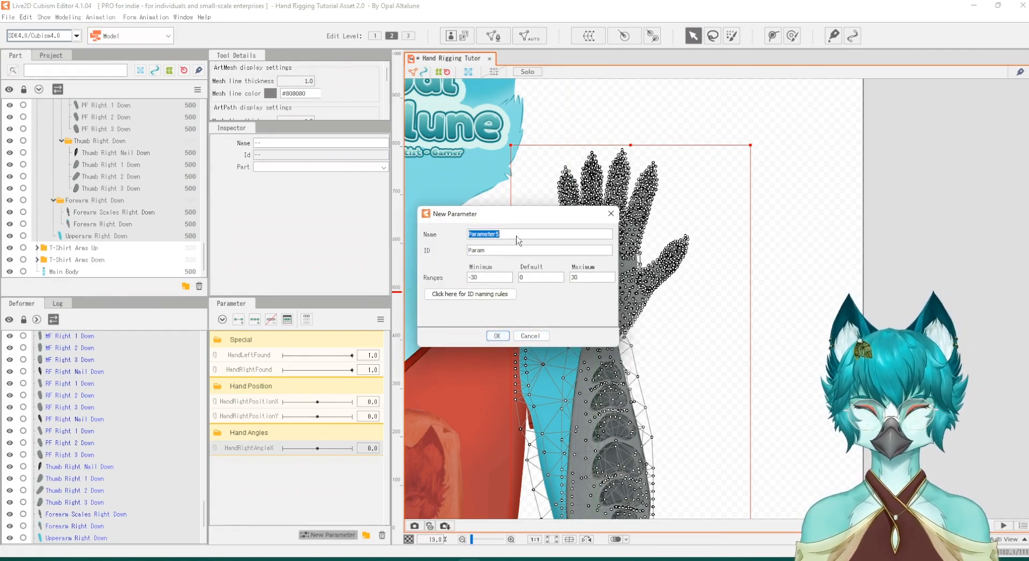
text(HandRightAngleZ)
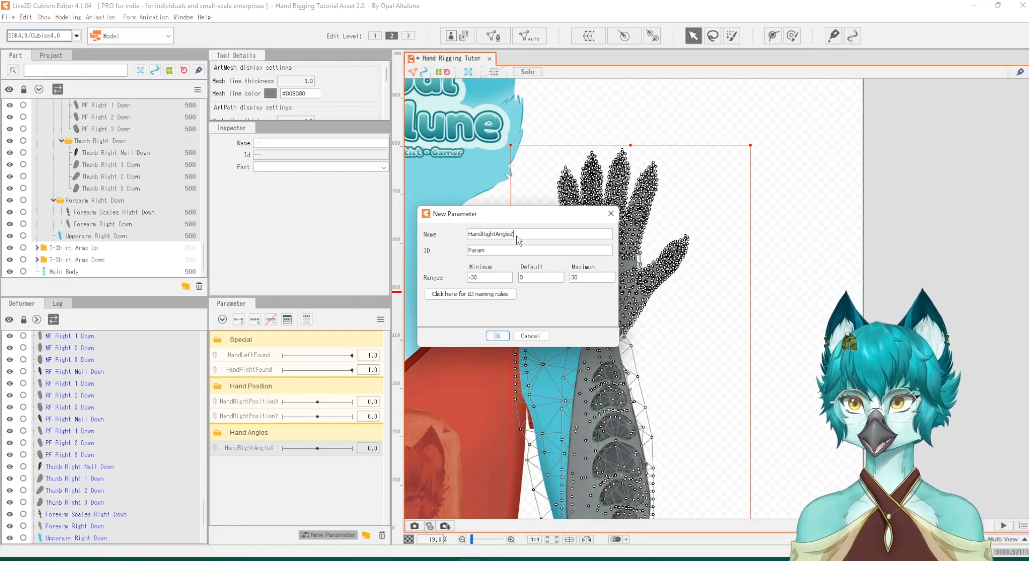
drag(516, 235, 456, 239)
key(Tab)
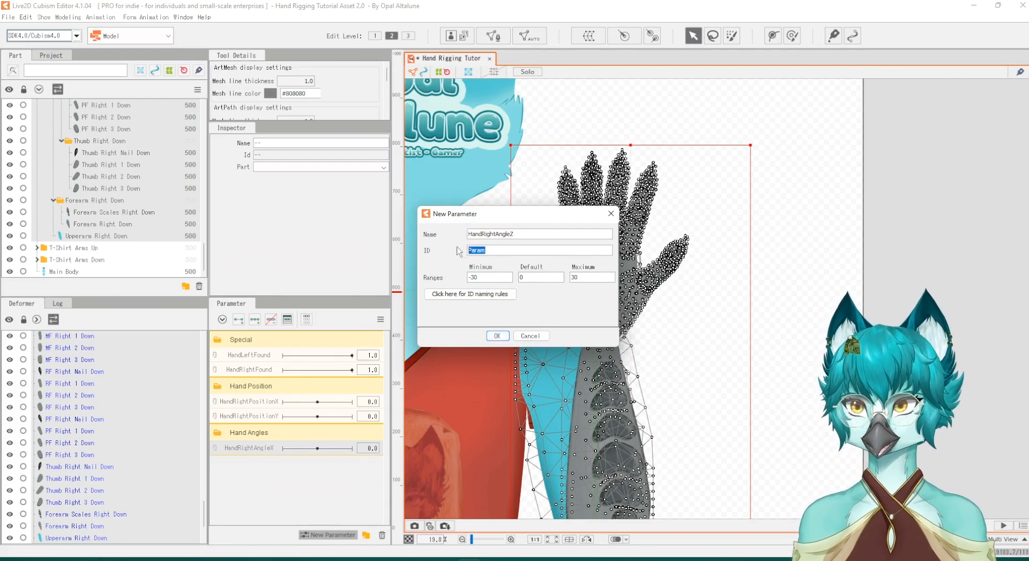
key(ctrl+v)
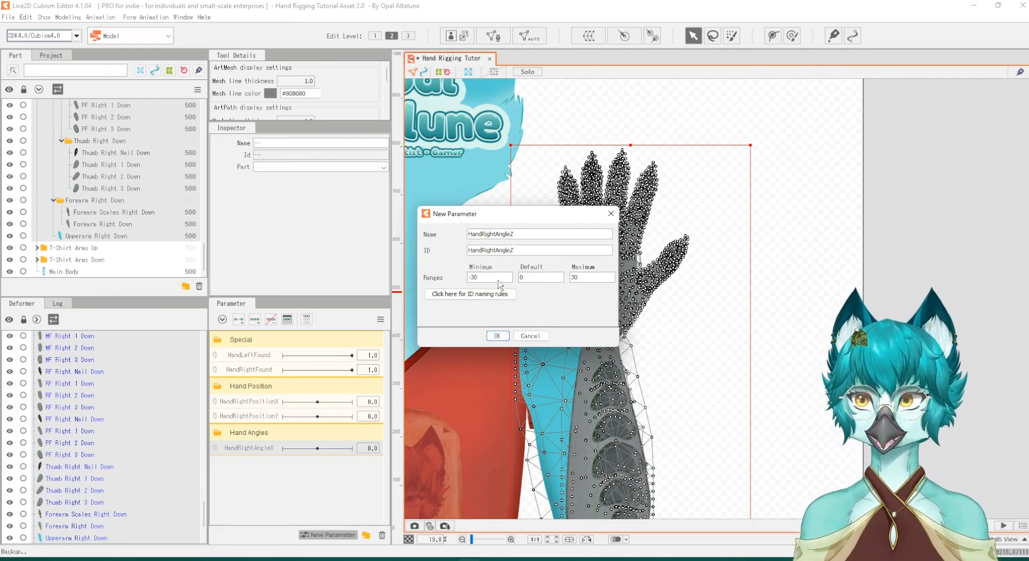
Set the HandRightAngleZ range to minimum -180 and maximum 180, keeping default 0, and create the parameter
double_click(499, 280)
text(180)
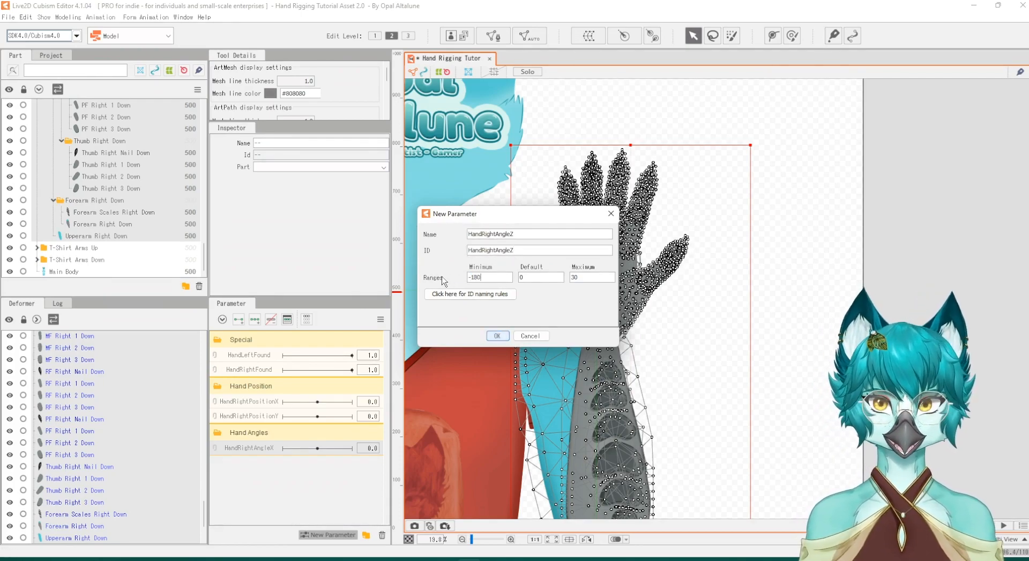
double_click(575, 277)
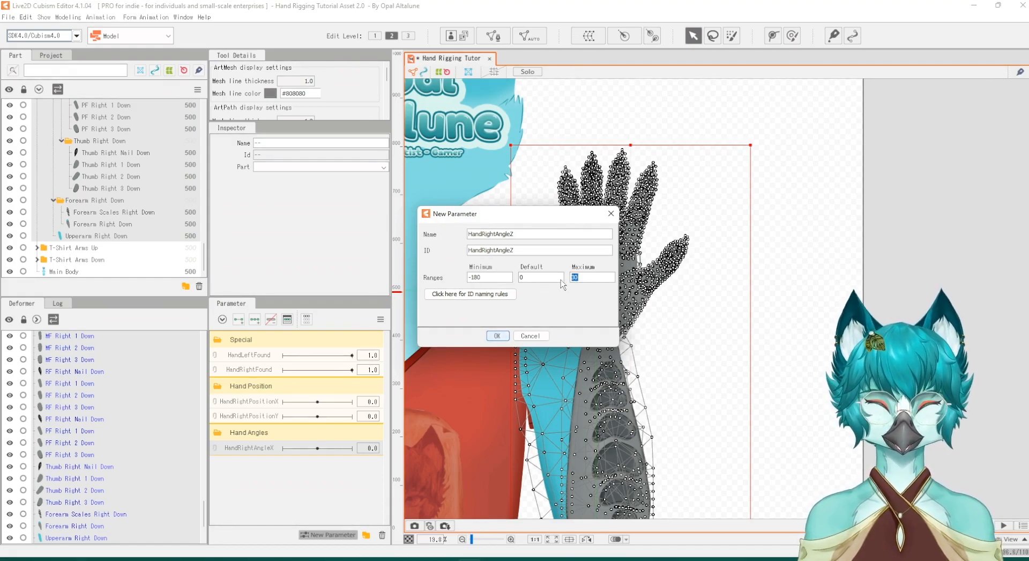
text(180)
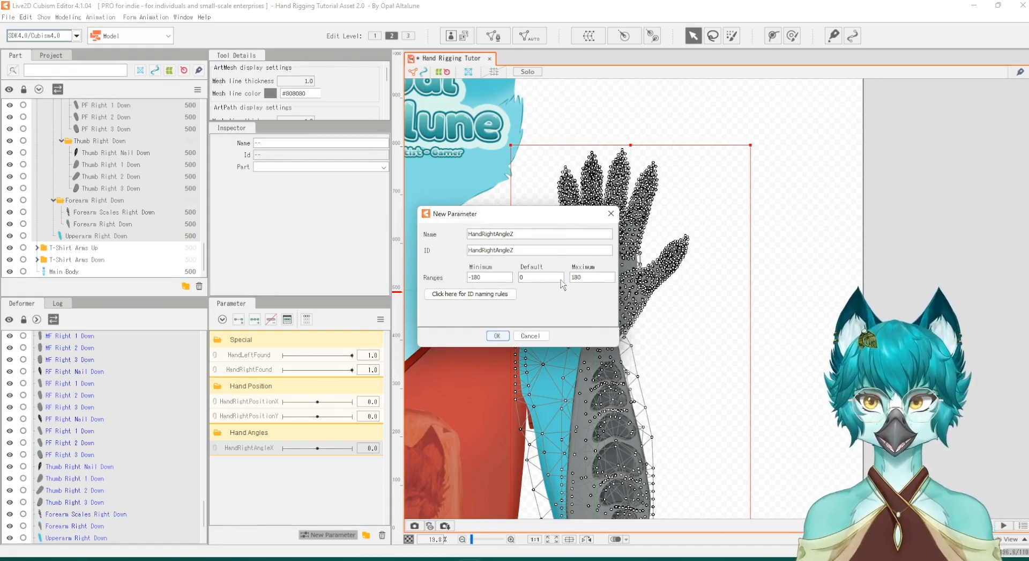
click(497, 336)
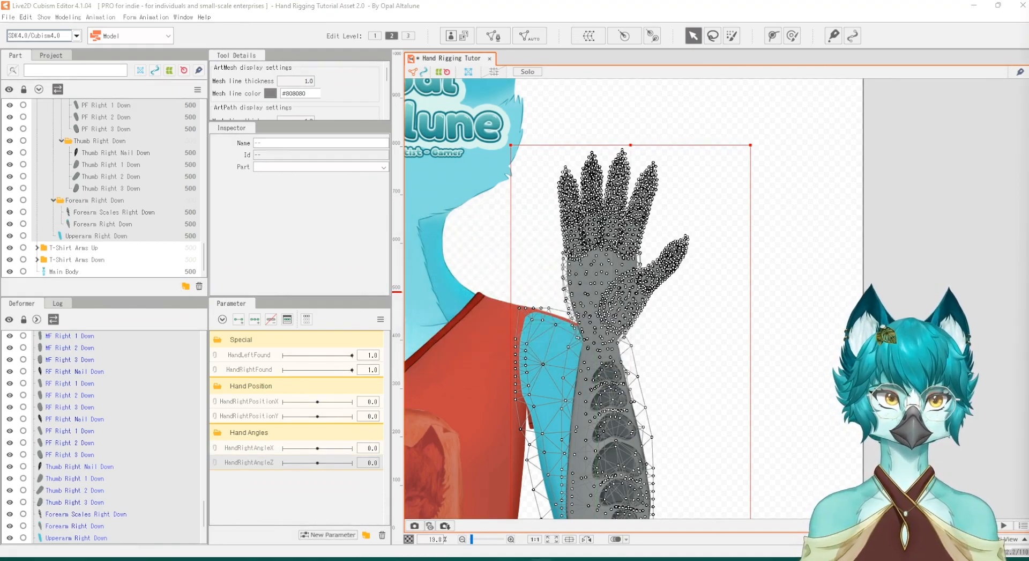
Add a fourth parameter folder and name it Fingers
click(367, 535)
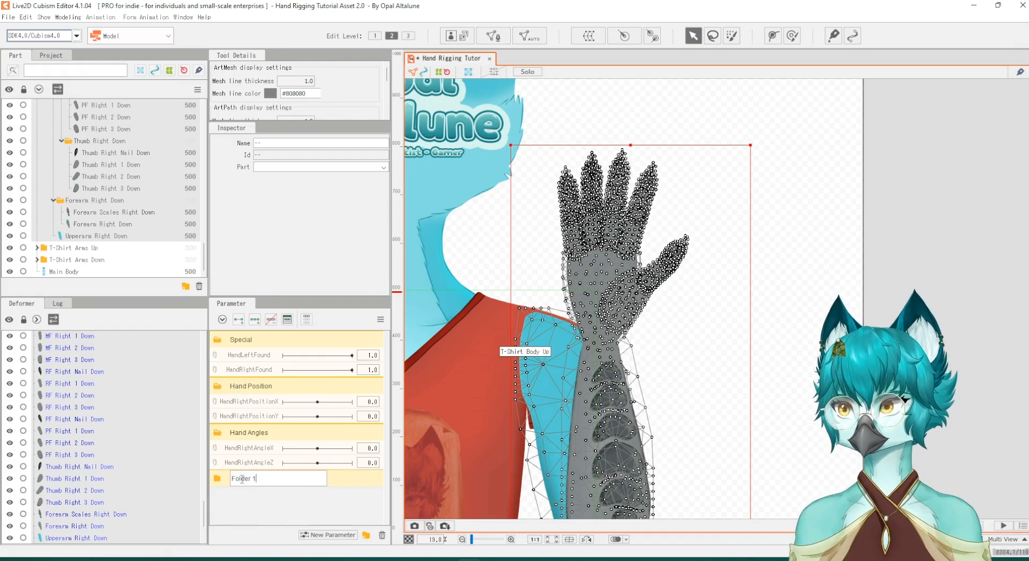
double_click(229, 478)
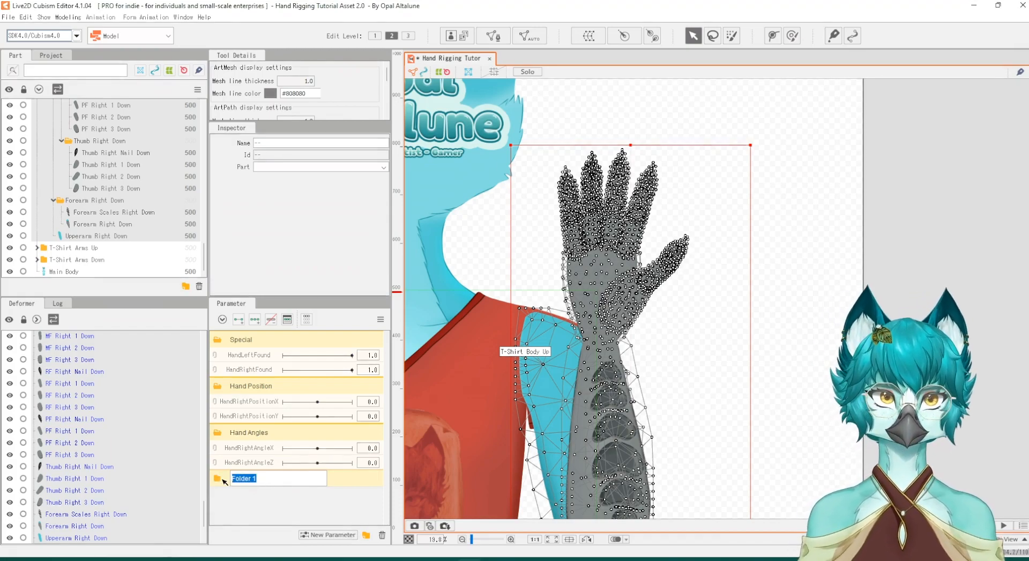
text(Fin)
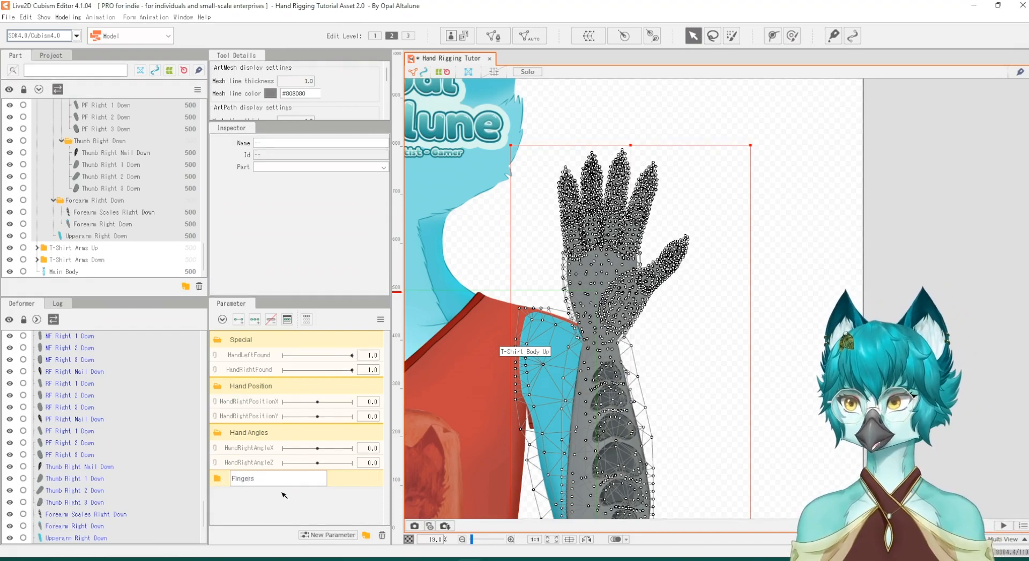
text(gers)
key(Return)
Start a new parameter in the Fingers folder, with HandRightFinger_1_Thumb as both its name and ID
click(327, 534)
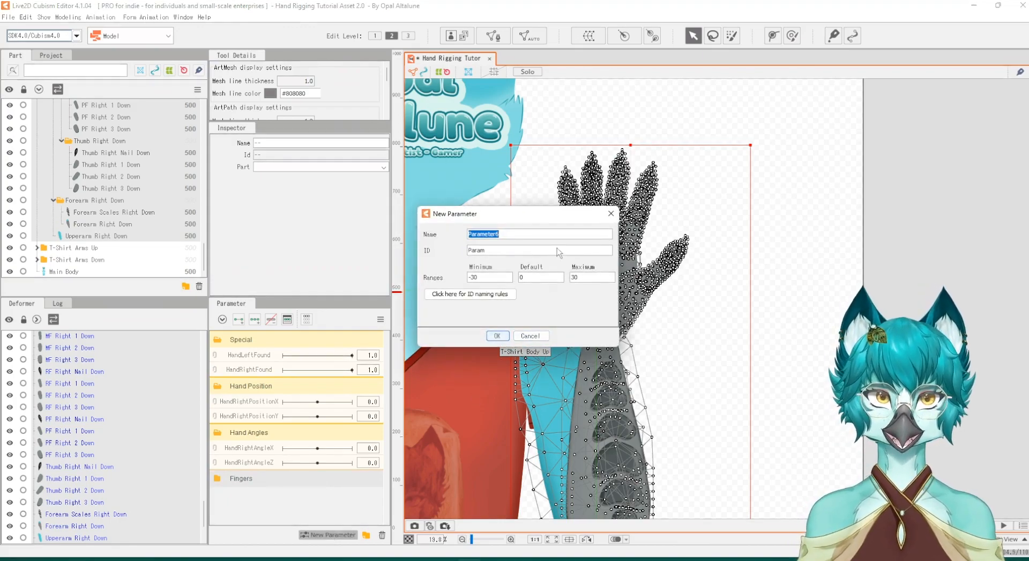
text(HandRigh)
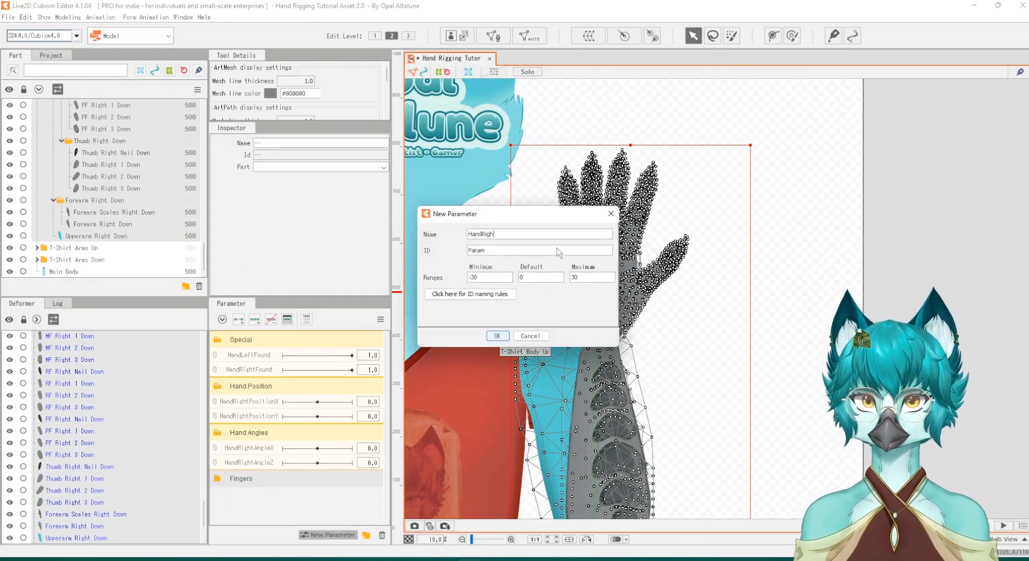
text(tFinger)
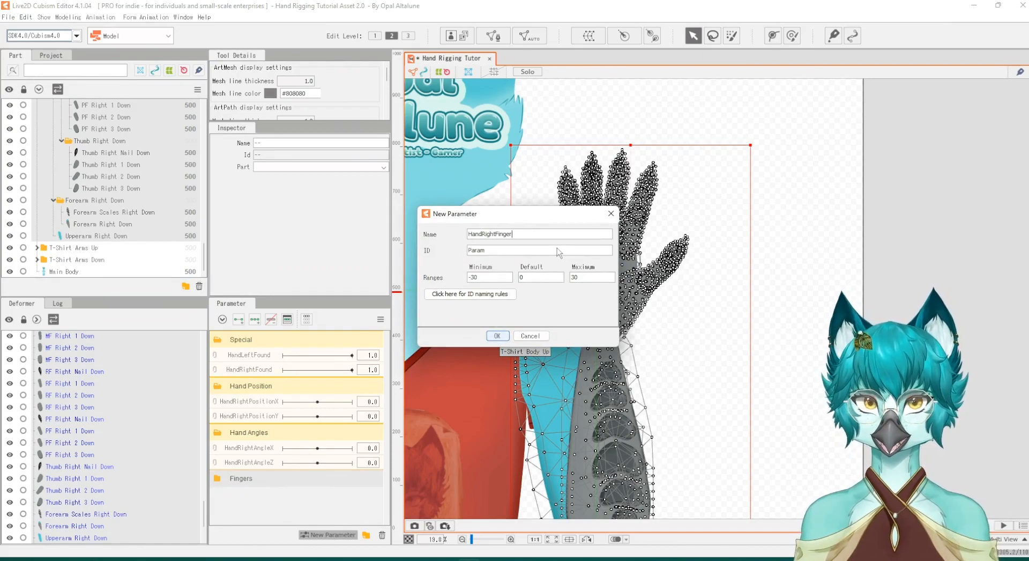
text(_1_Thumb)
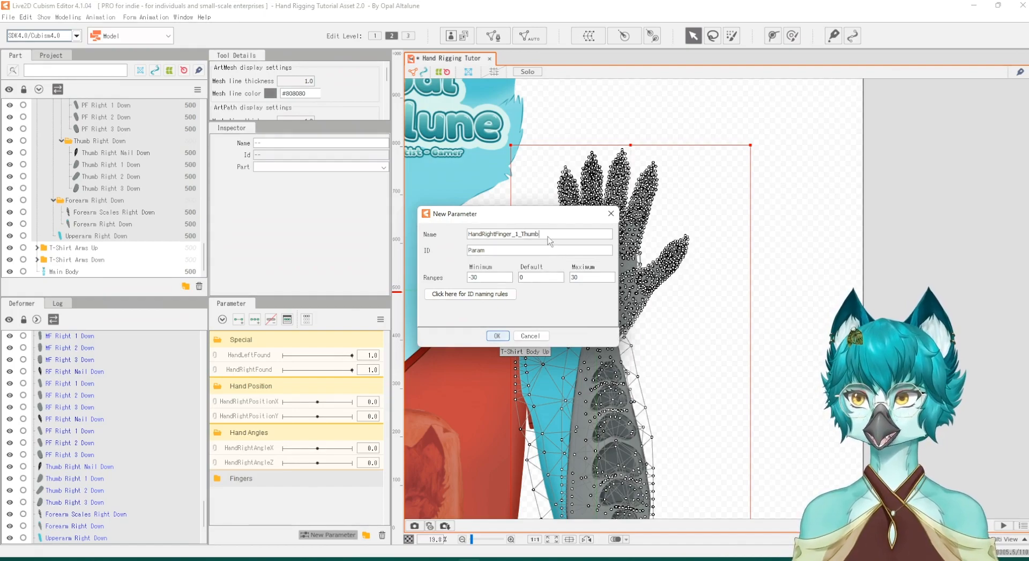
drag(540, 235, 465, 234)
key(ctrl+c)
double_click(496, 250)
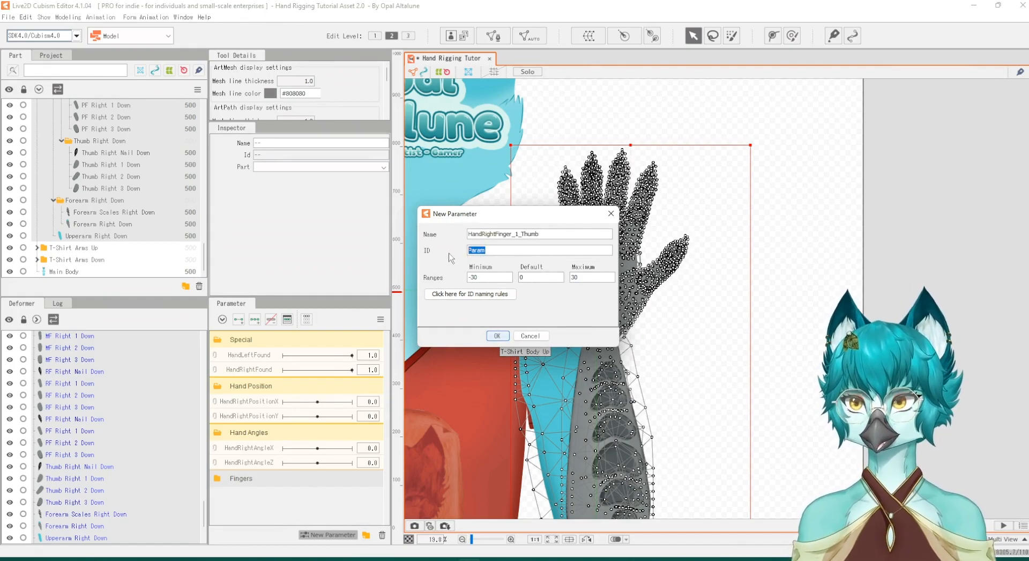
key(ctrl+v)
Set the HandRightFinger_1_Thumb range to minimum 0 and maximum 1, keeping default 0, and create the parameter
drag(483, 281, 458, 280)
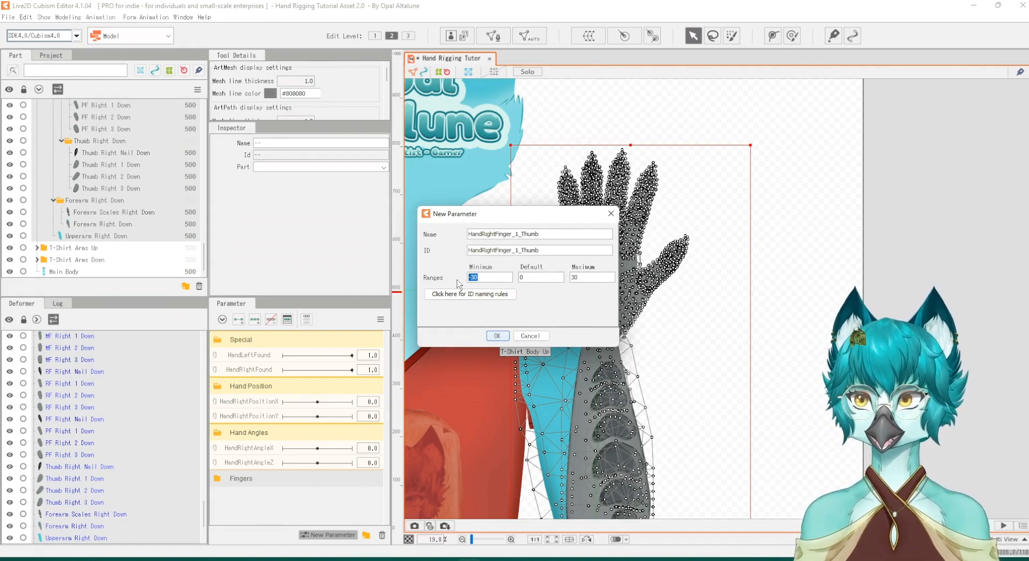
text(0)
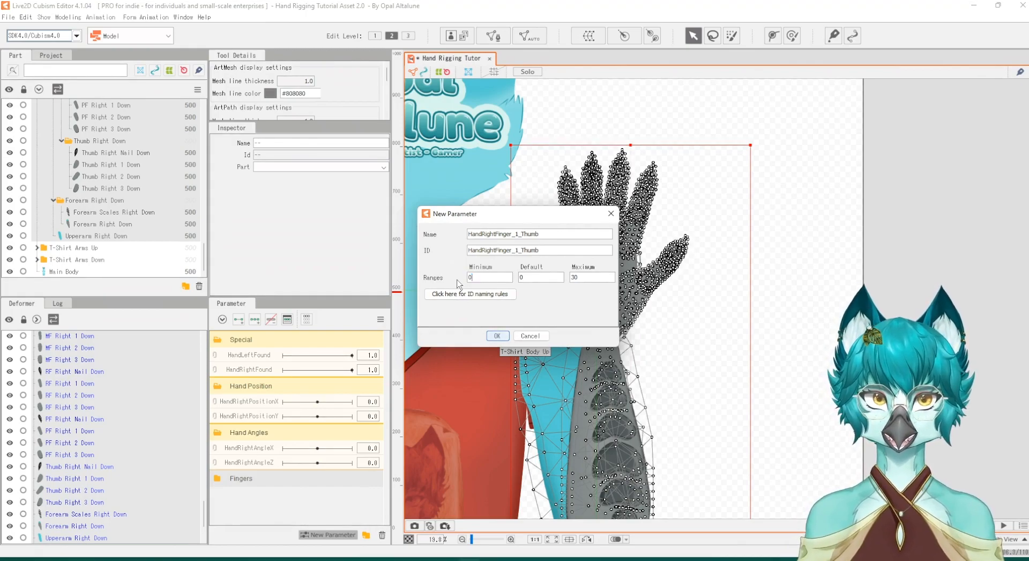
drag(590, 278, 565, 283)
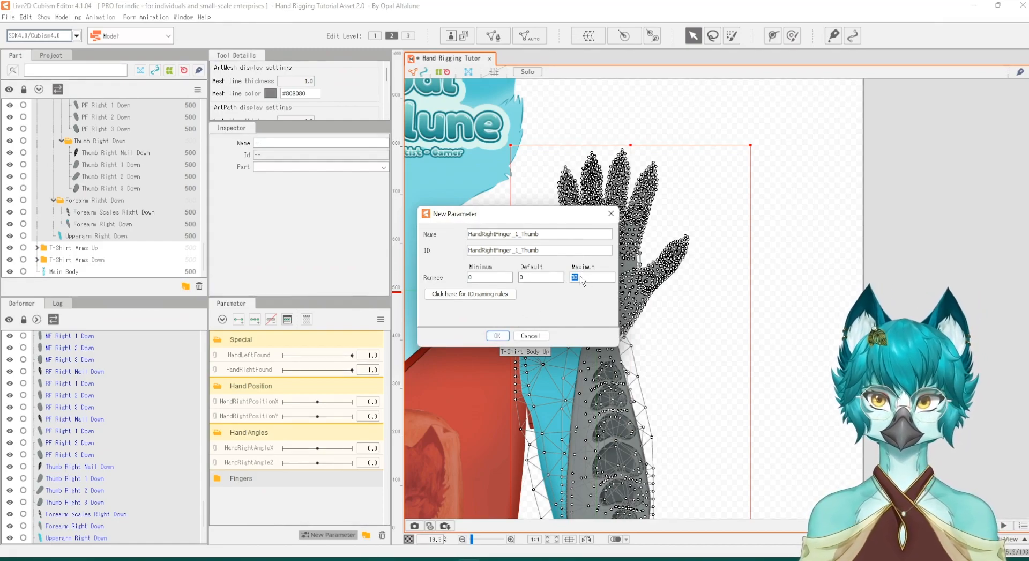
key(BackSpace)
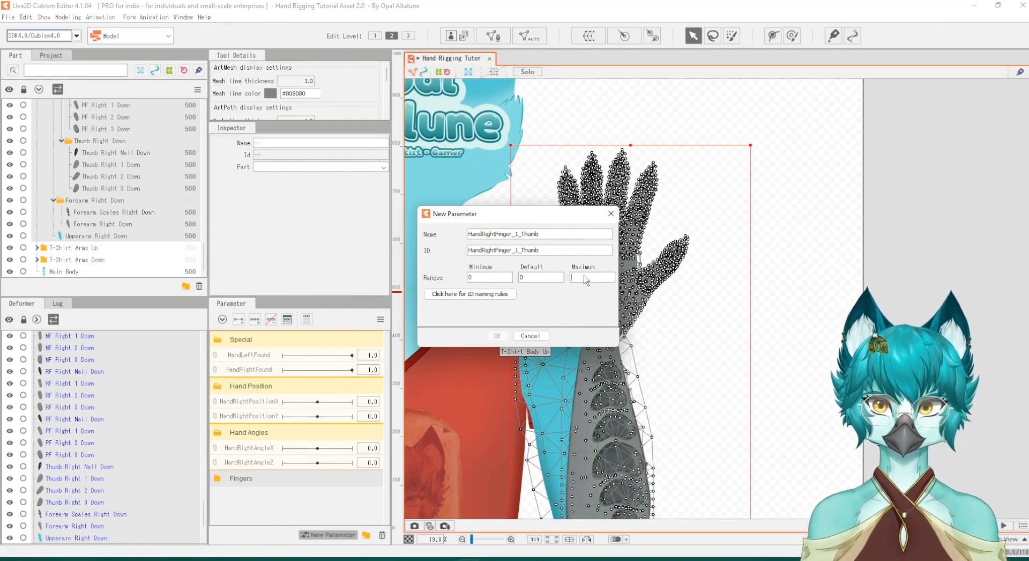
text(1)
click(497, 336)
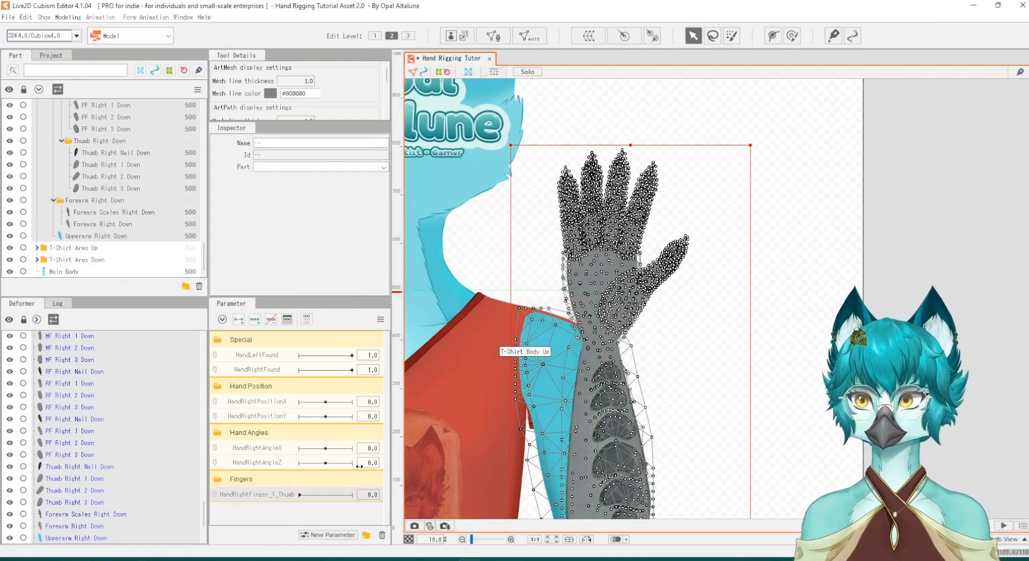
Start a second parameter in the Fingers folder, with HandRightFinger_2_Index as both its name and ID
click(336, 535)
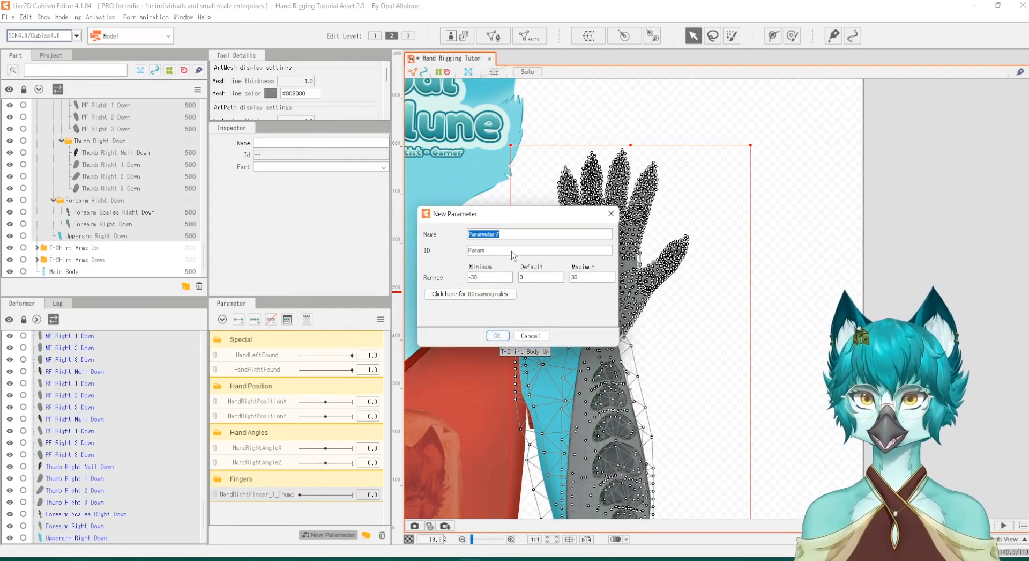
text(HandRightFinger_2_)
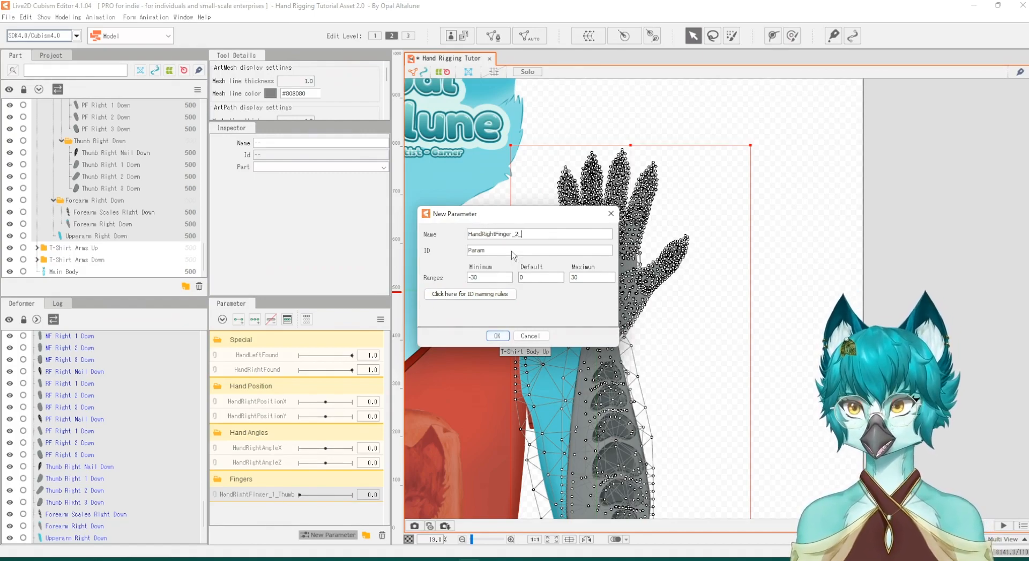
text(x)
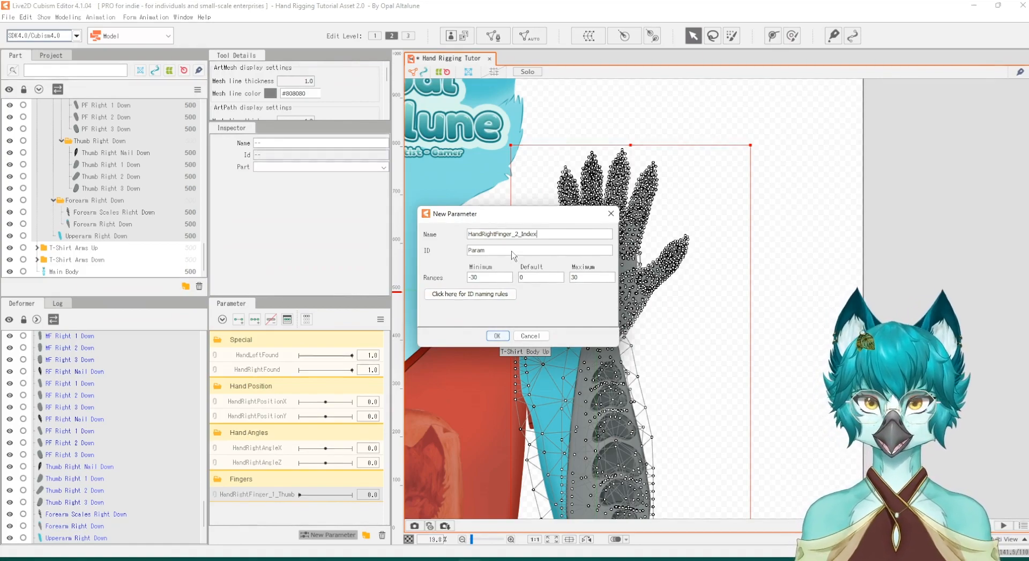
drag(543, 235, 466, 235)
click(485, 249)
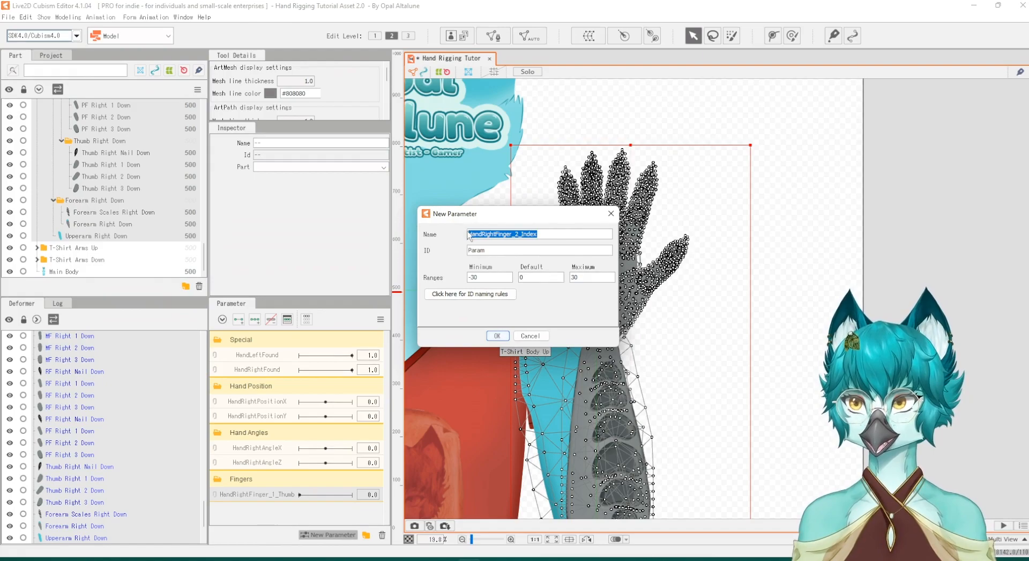
key(ctrl+c)
double_click(480, 250)
key(ctrl+v)
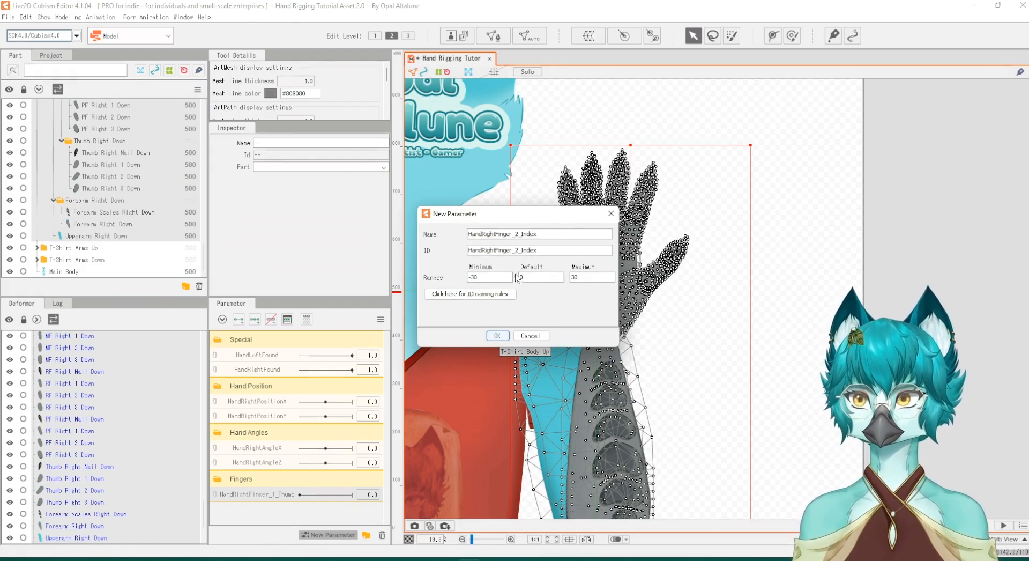
Set the HandRightFinger_2_Index range to minimum 0 and maximum 1, keeping default 0, and create the parameter
drag(478, 279, 453, 278)
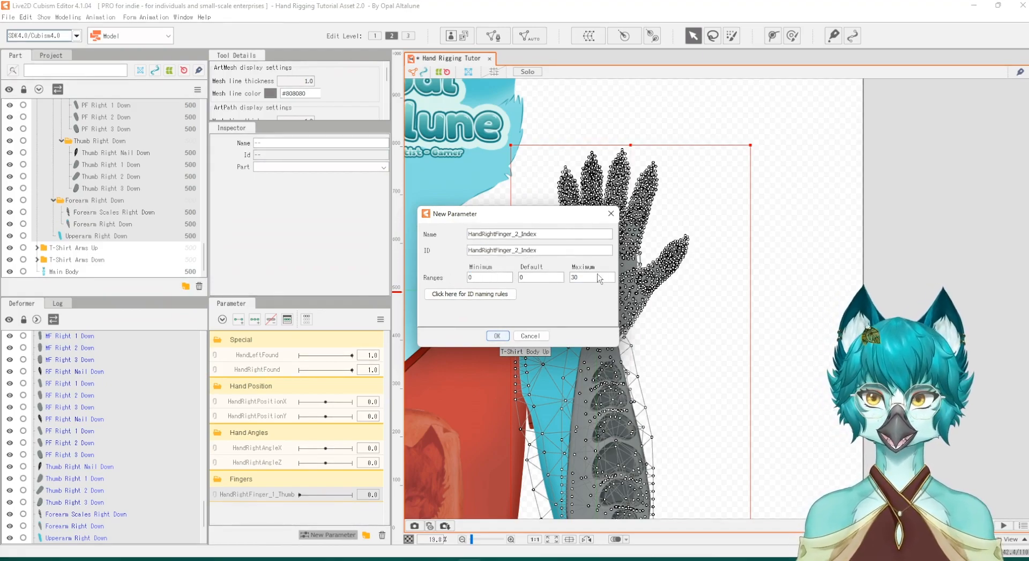
drag(600, 278, 560, 284)
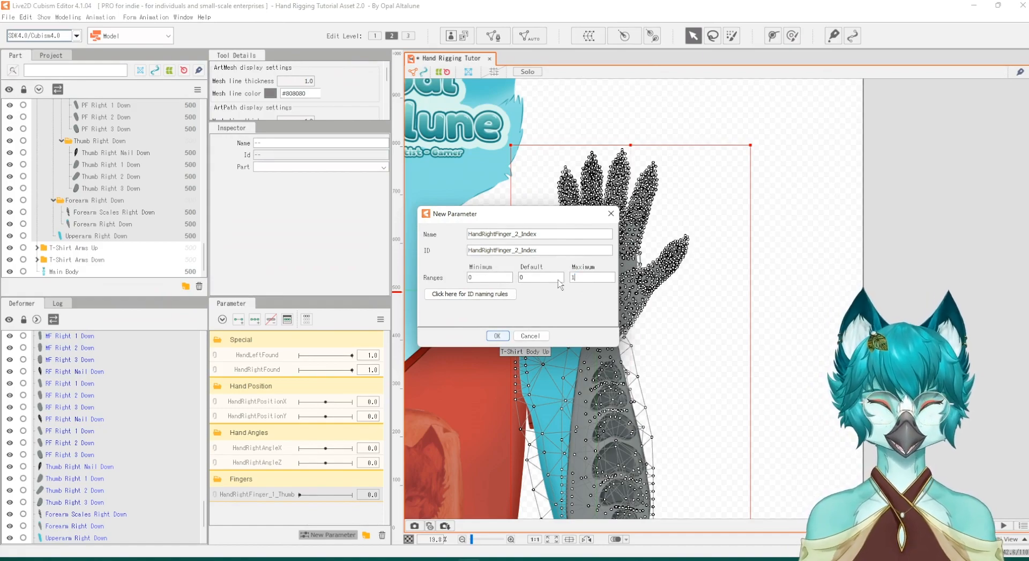
click(496, 336)
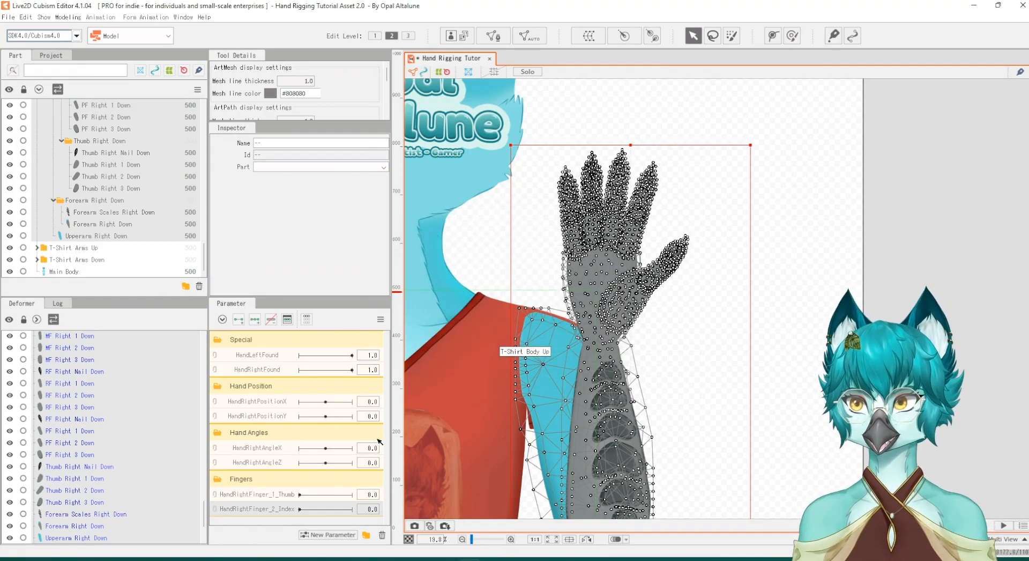
Start a third parameter in the Fingers folder, with HandRightFinger_3_Middle as both its name and ID
click(328, 535)
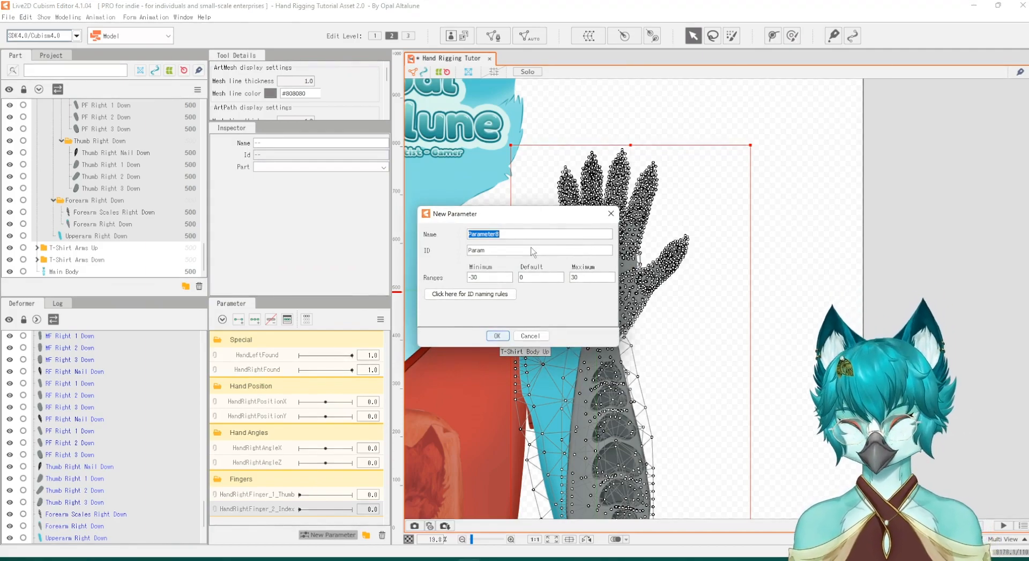
text(HandRightFinger_3_Middle)
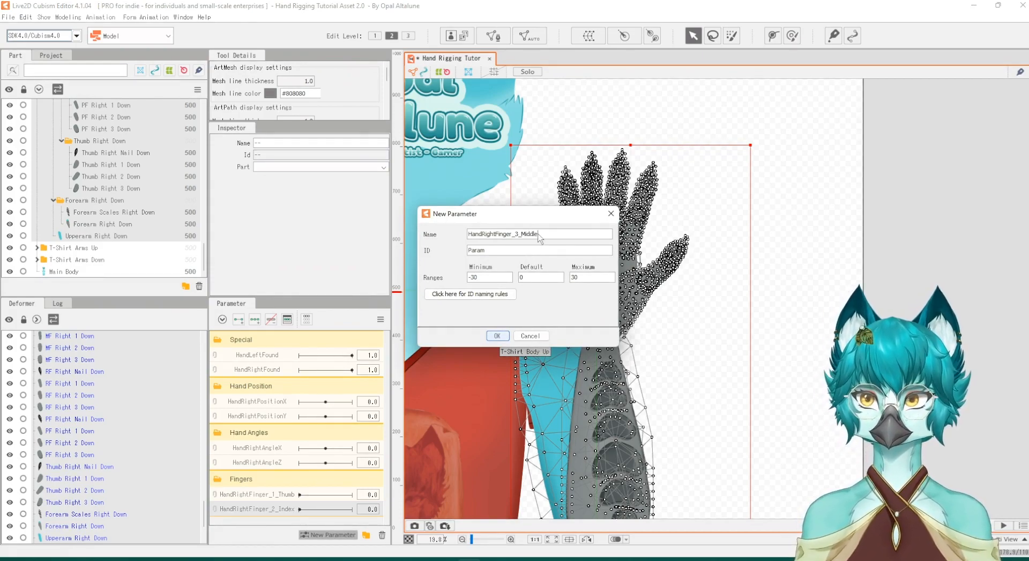
drag(538, 233, 464, 230)
key(ctrl+c)
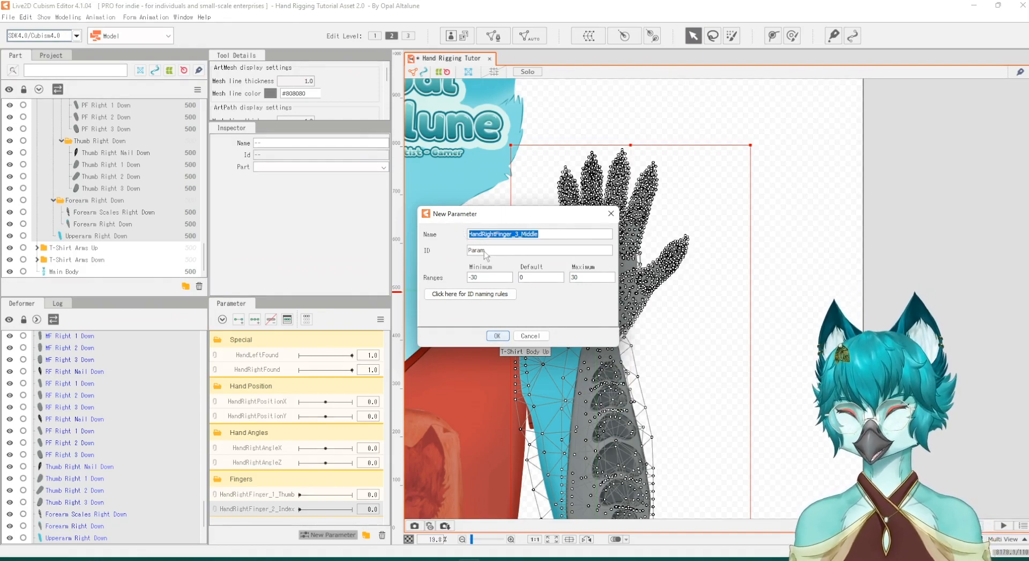
double_click(476, 250)
key(ctrl+v)
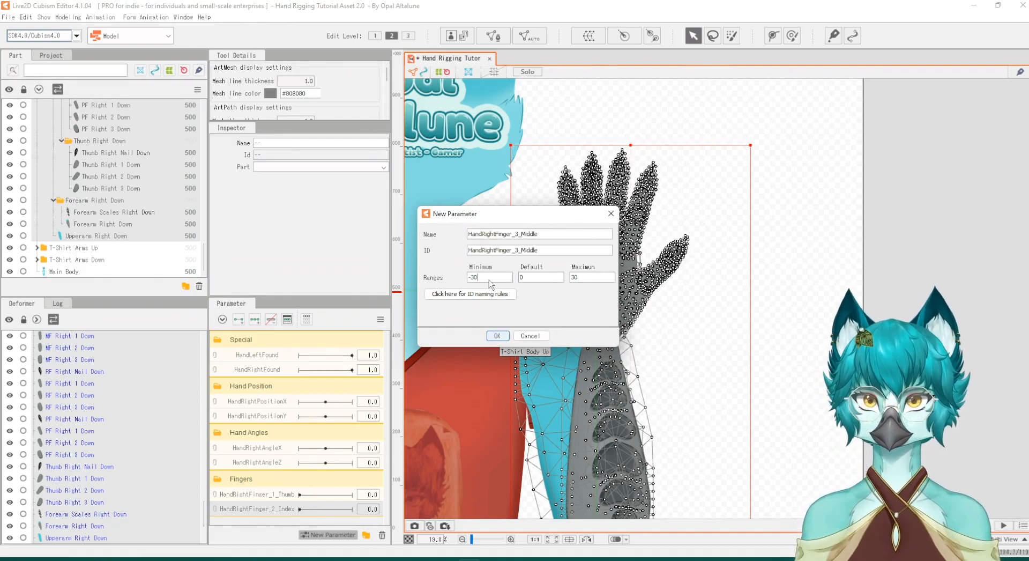
Set the HandRightFinger_3_Middle minimum to 0, match its maximum to the other finger parameters, and create the parameter
drag(475, 277, 460, 278)
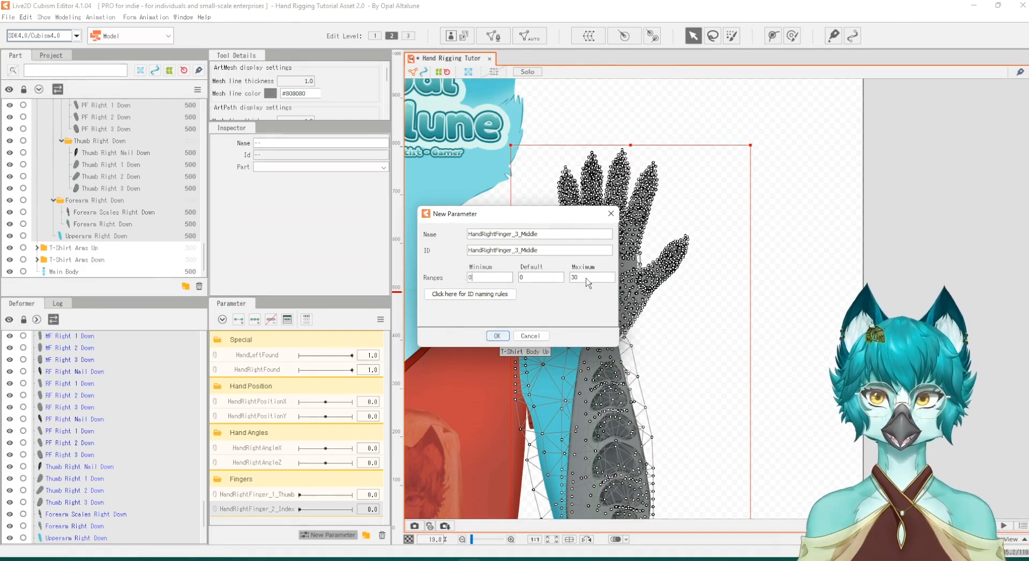
drag(587, 280, 550, 278)
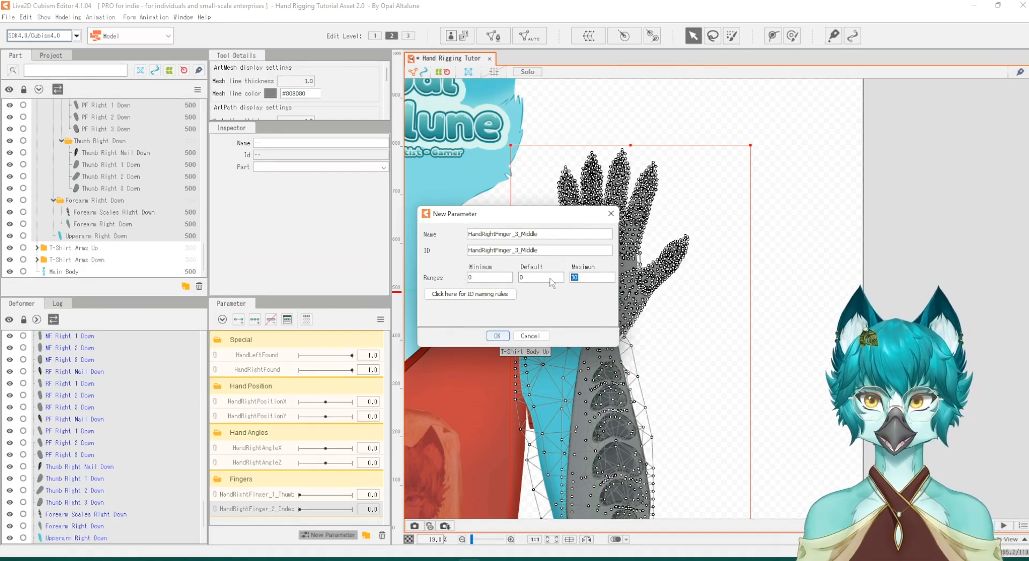
click(497, 336)
Start a fourth parameter in the Fingers folder, with HandRightFinger_4_Ring as both its name and ID
click(328, 537)
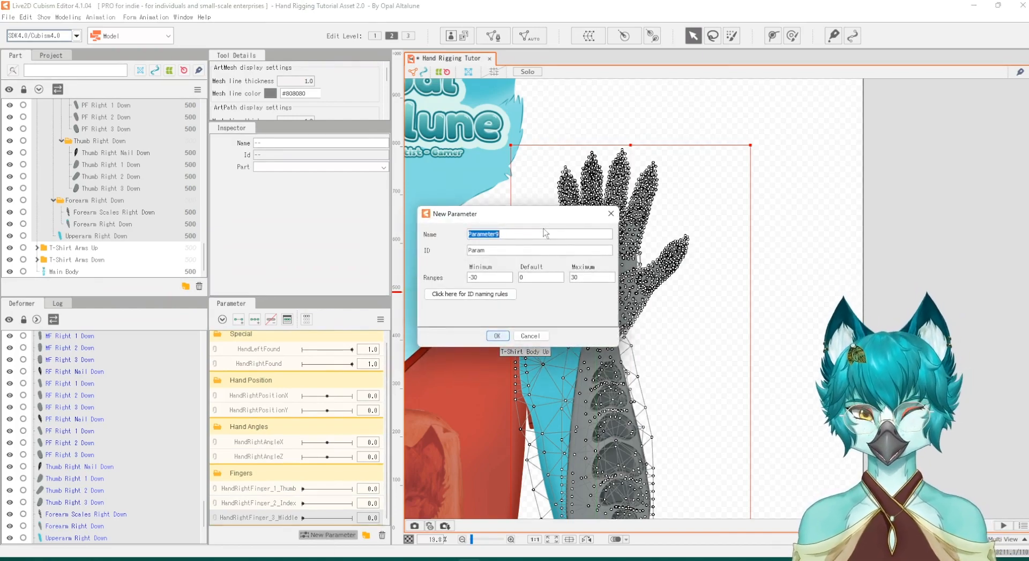
text(HandRight)
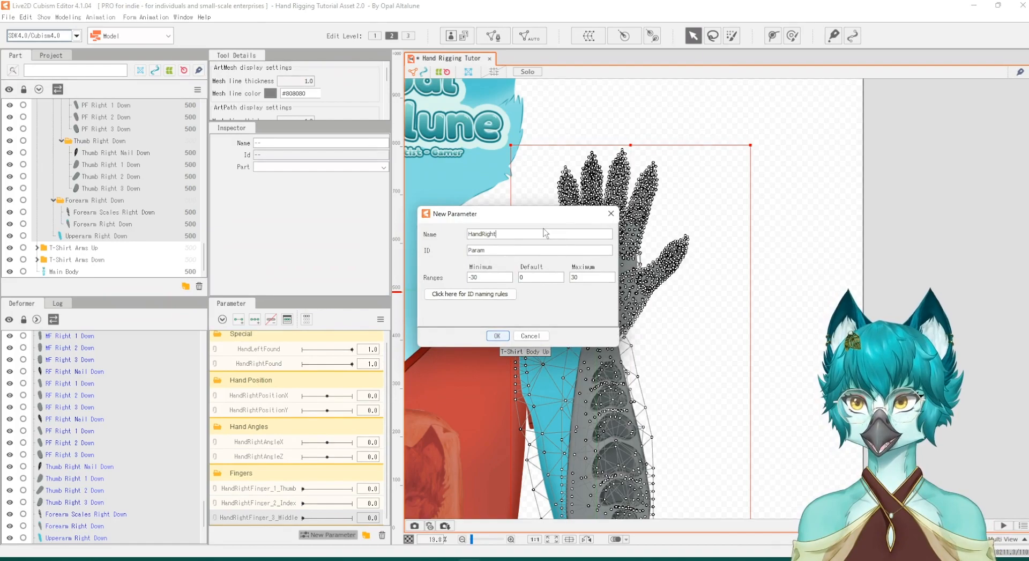
text(Finger_4_Ring)
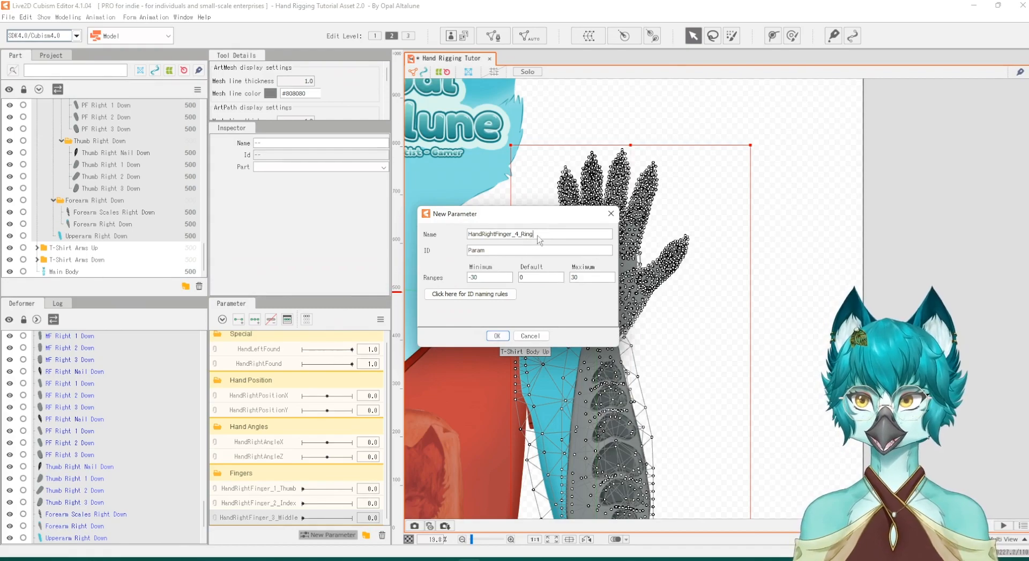
drag(537, 235, 456, 234)
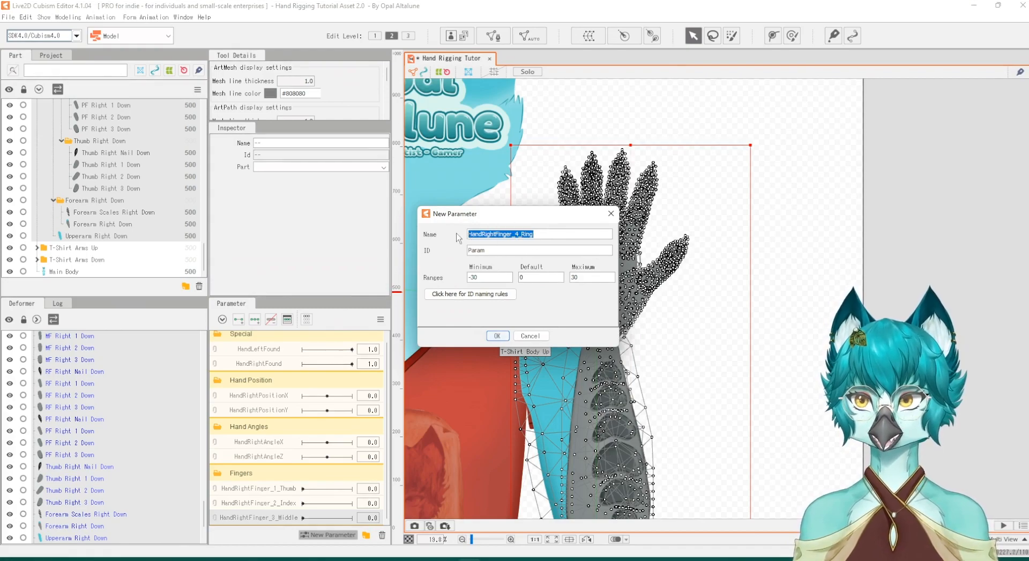
click(488, 253)
key(ctrl+a)
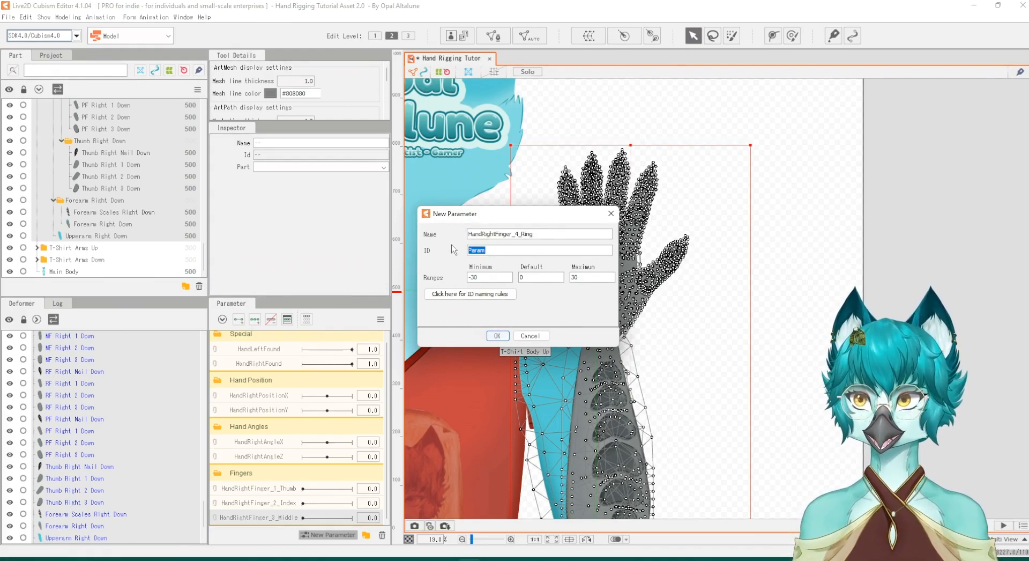
key(ctrl+v)
Set the HandRightFinger_4_Ring range to minimum 0 and maximum 1, keeping default 0, and create the parameter
drag(474, 274, 463, 273)
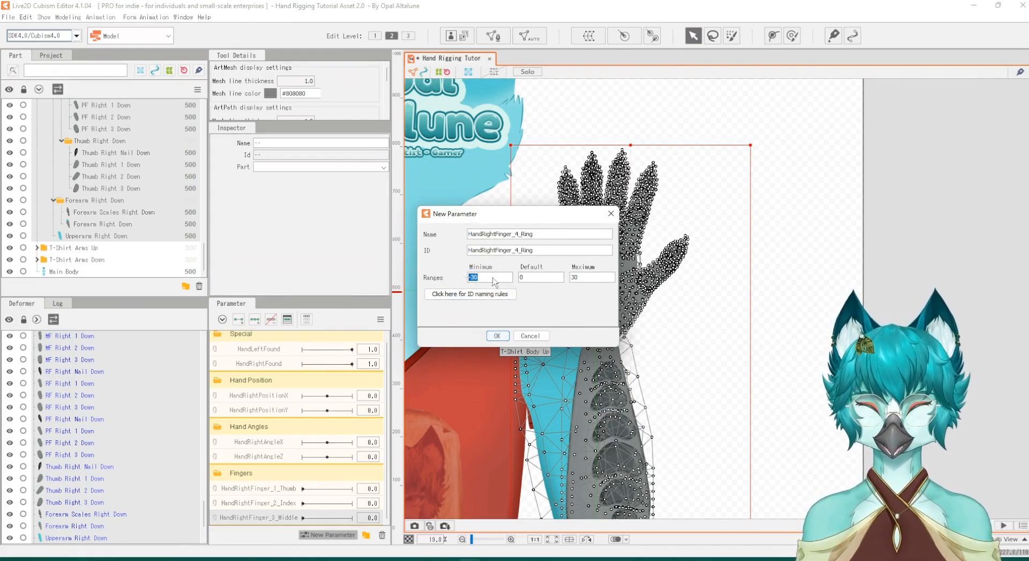
text(0)
drag(585, 276, 562, 274)
text(1)
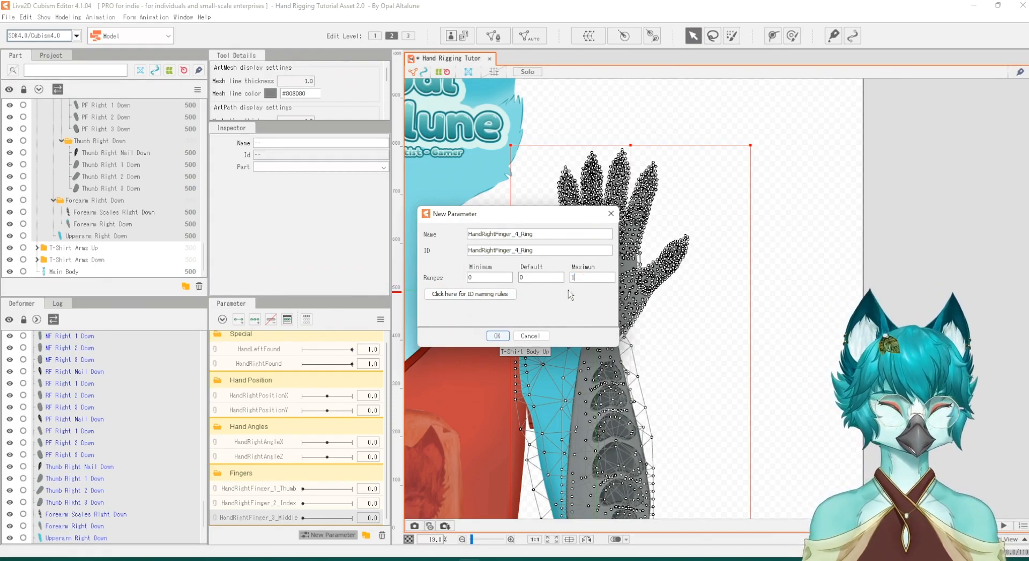
click(497, 336)
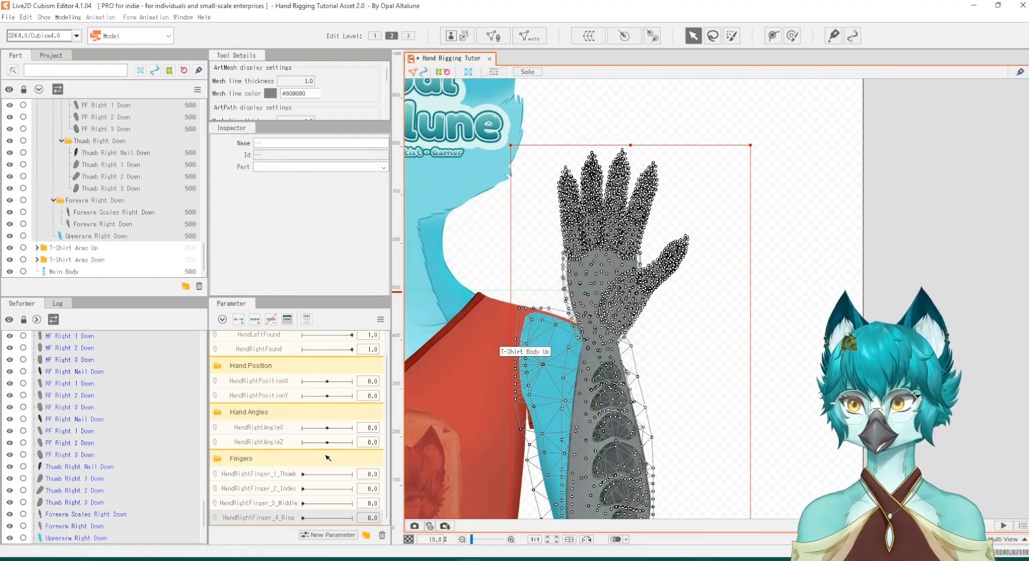
Start a fifth parameter in the Fingers folder, with HandRightFinger_5_Pinky as both its name and ID
click(329, 535)
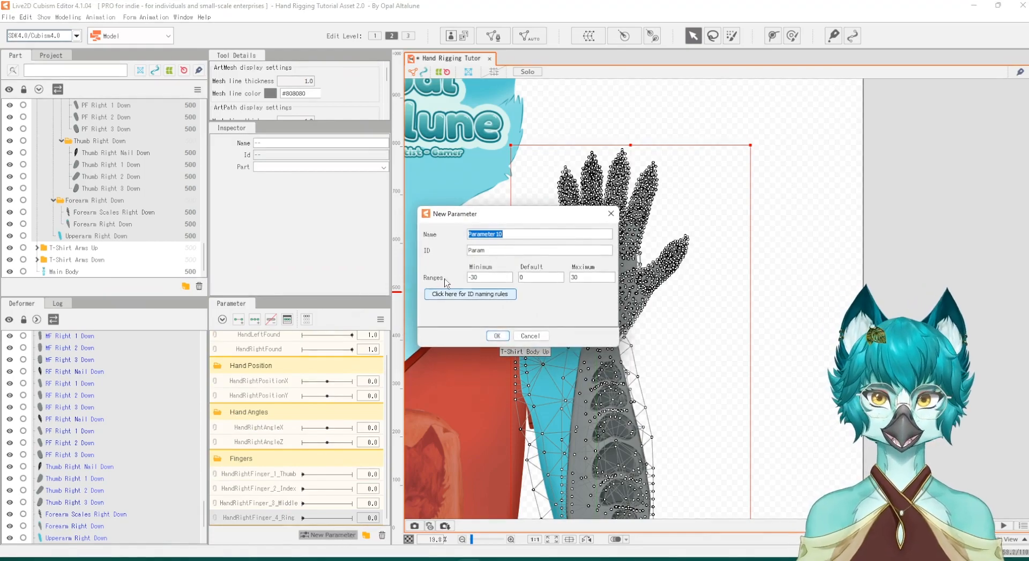
text(HandRight)
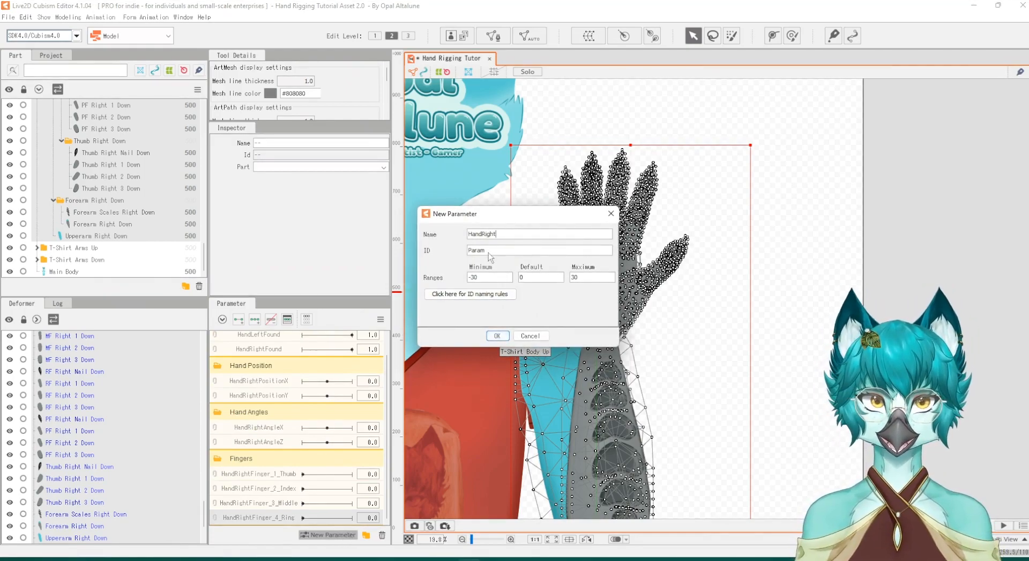
text(Fing)
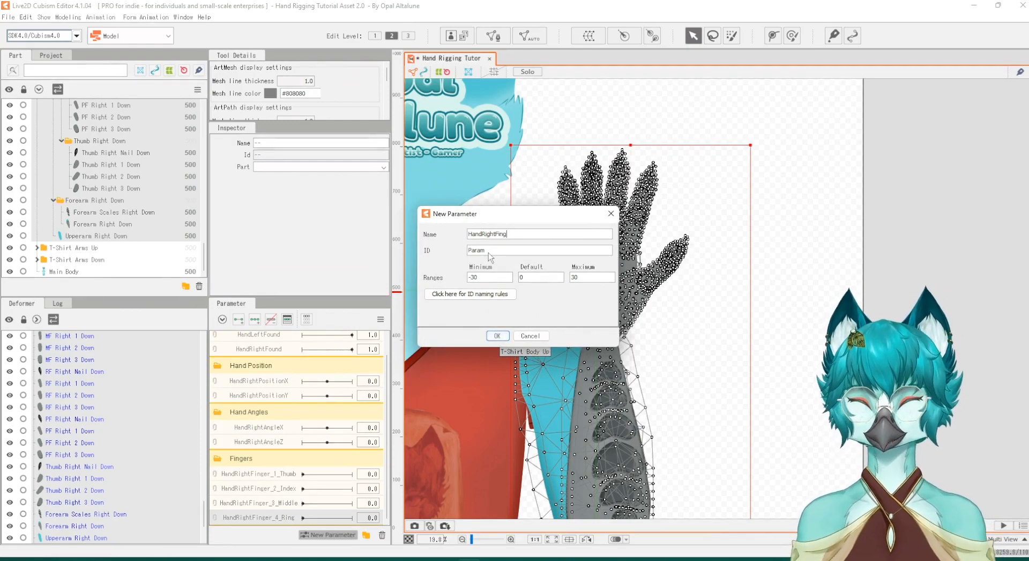
text(er_5_)
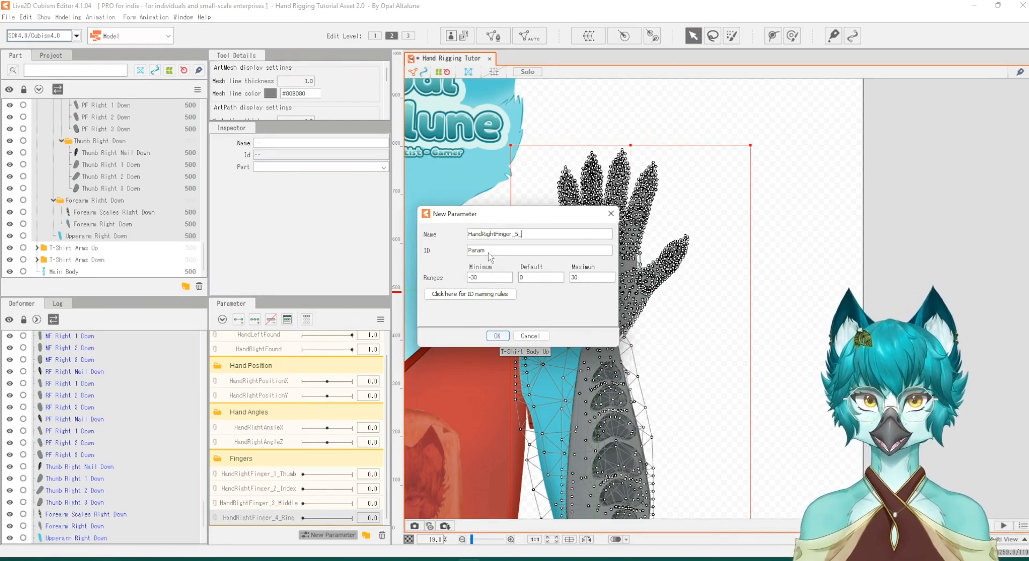
text(Pink)
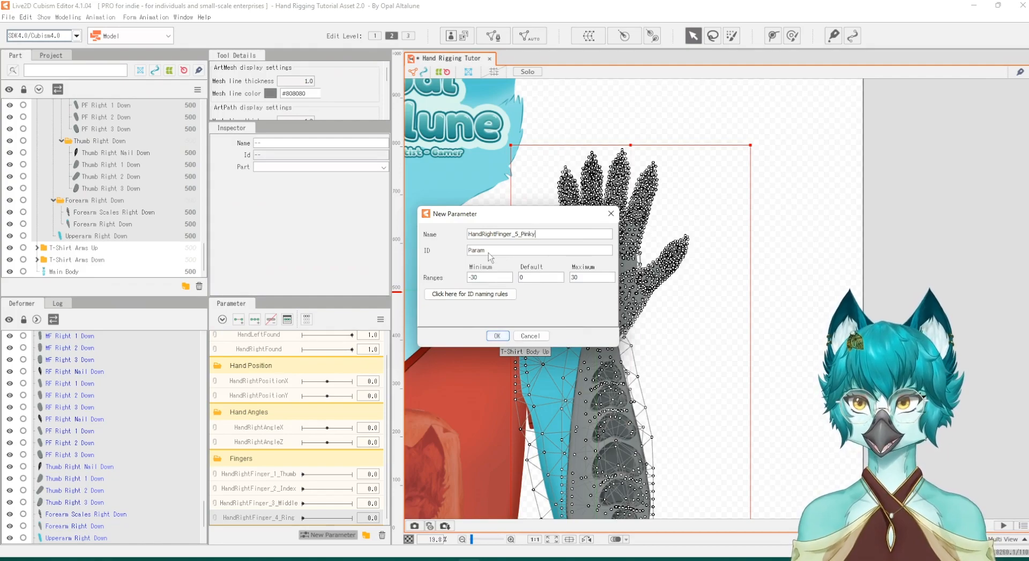
text(y)
drag(533, 236, 506, 284)
key(ctrl+v)
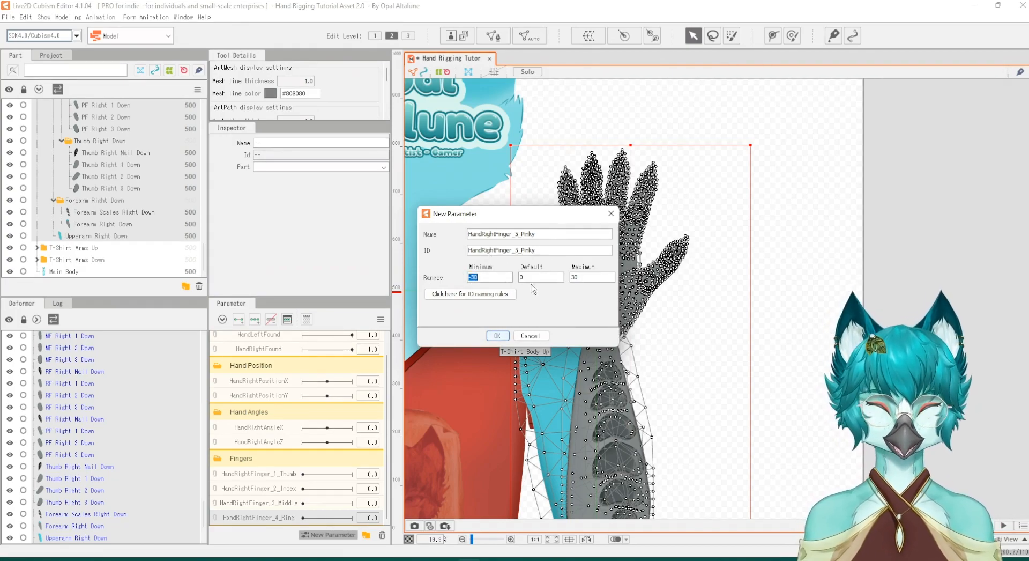
Set the HandRightFinger_5_Pinky range to minimum 0 and maximum 1, keeping default 0, and create the parameter
text(0)
drag(583, 279, 558, 281)
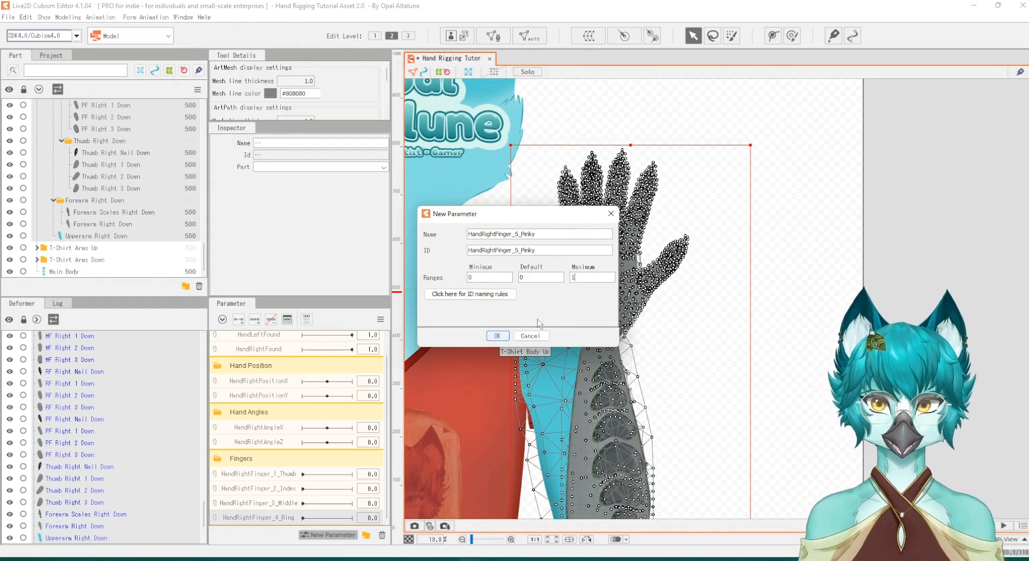
click(497, 335)
Set the group color of the Special parameter folder to a strong orange-red
scroll(324, 482, up, 2)
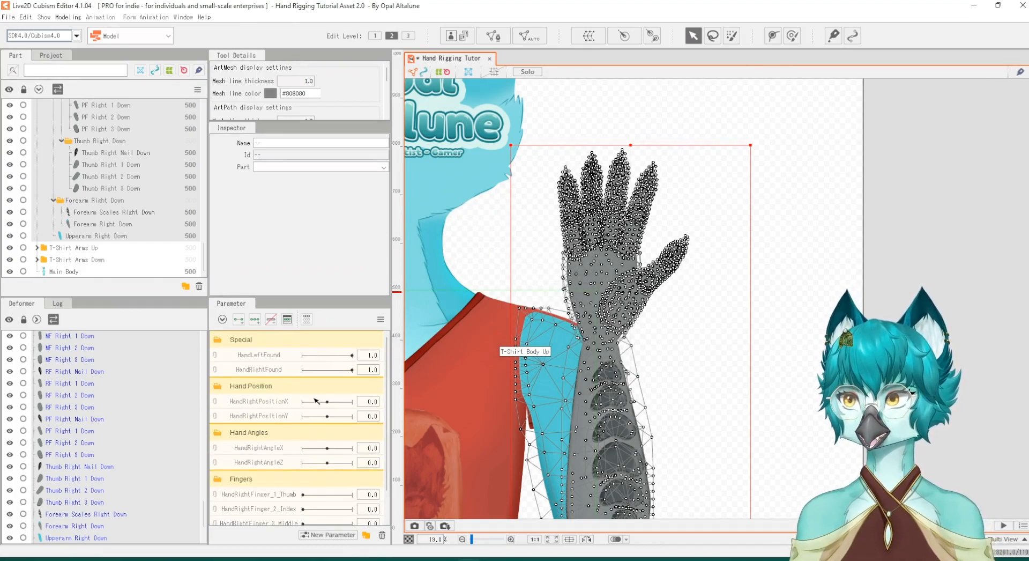
scroll(317, 401, down, 2)
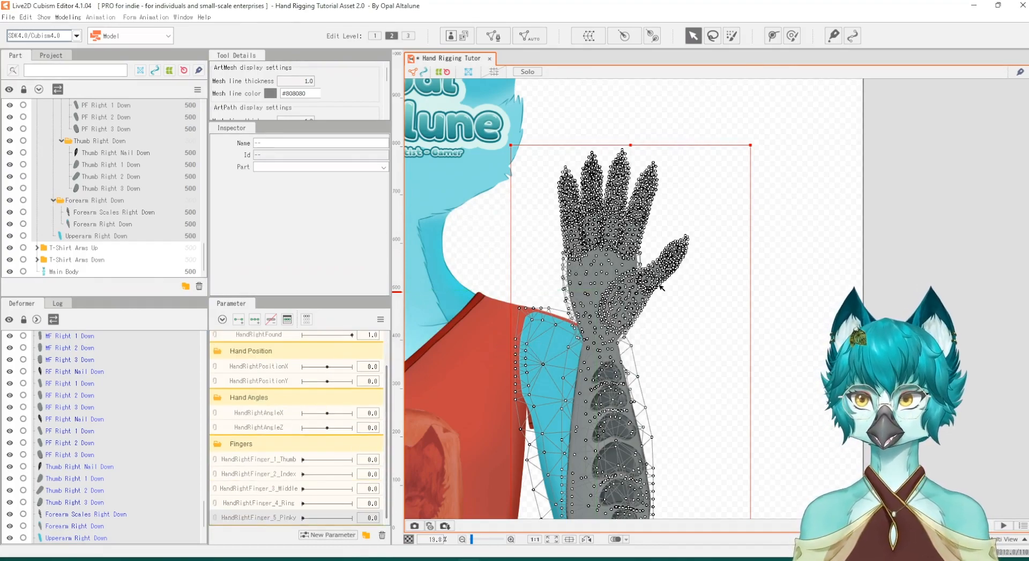
scroll(306, 424, up, 2)
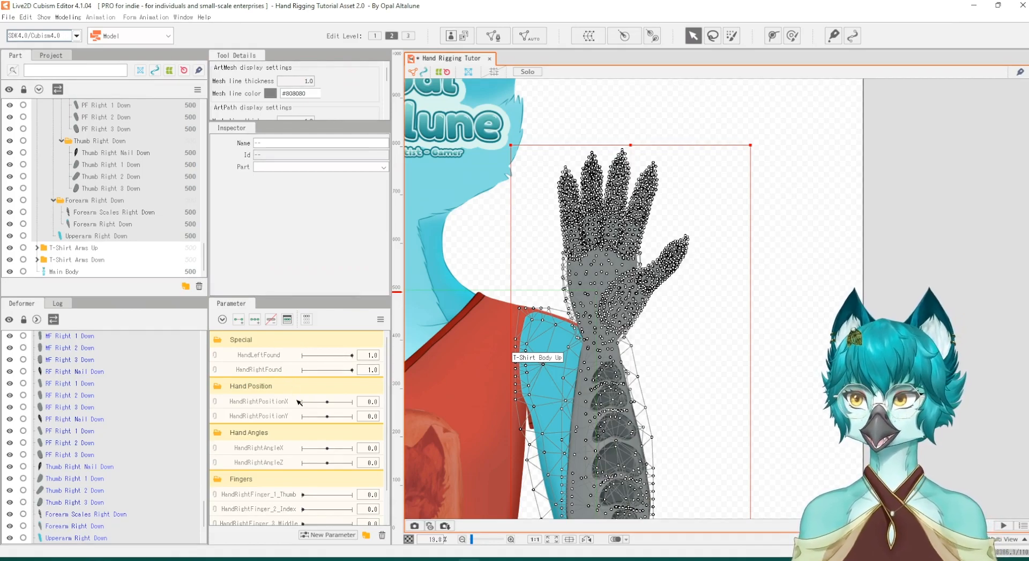
scroll(299, 402, down, 2)
scroll(304, 384, up, 2)
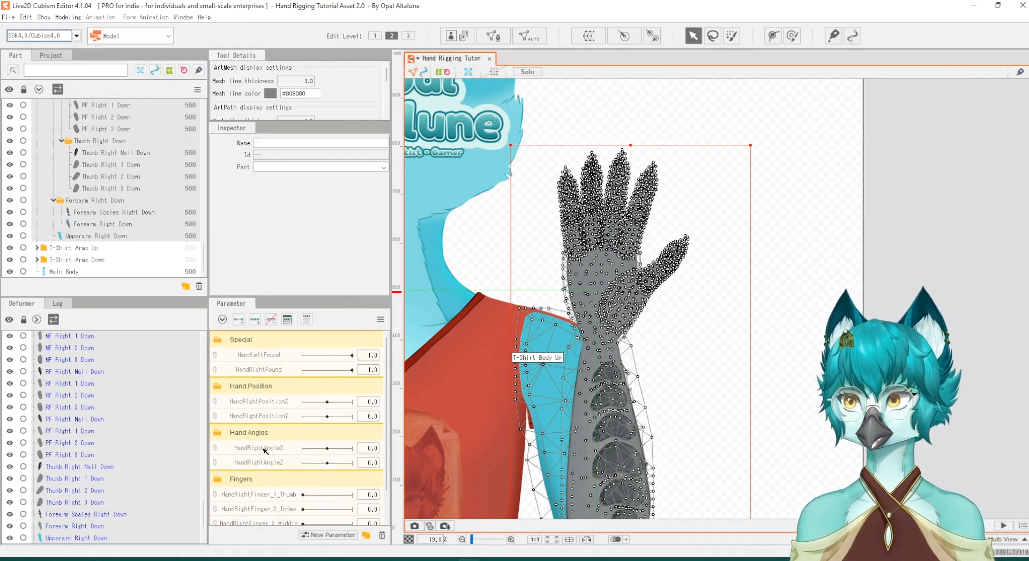
right_click(284, 340)
click(308, 347)
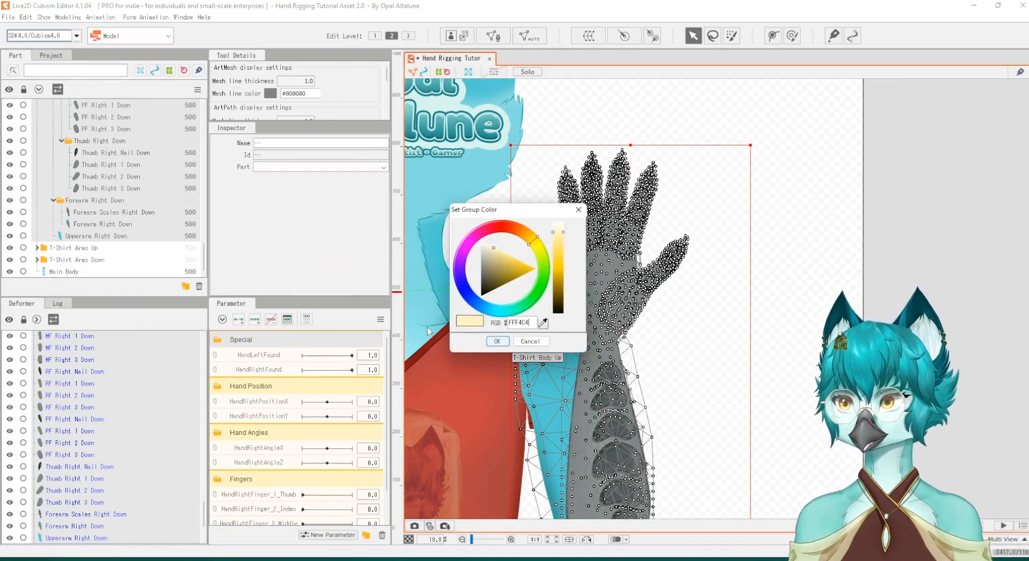
click(510, 223)
click(524, 263)
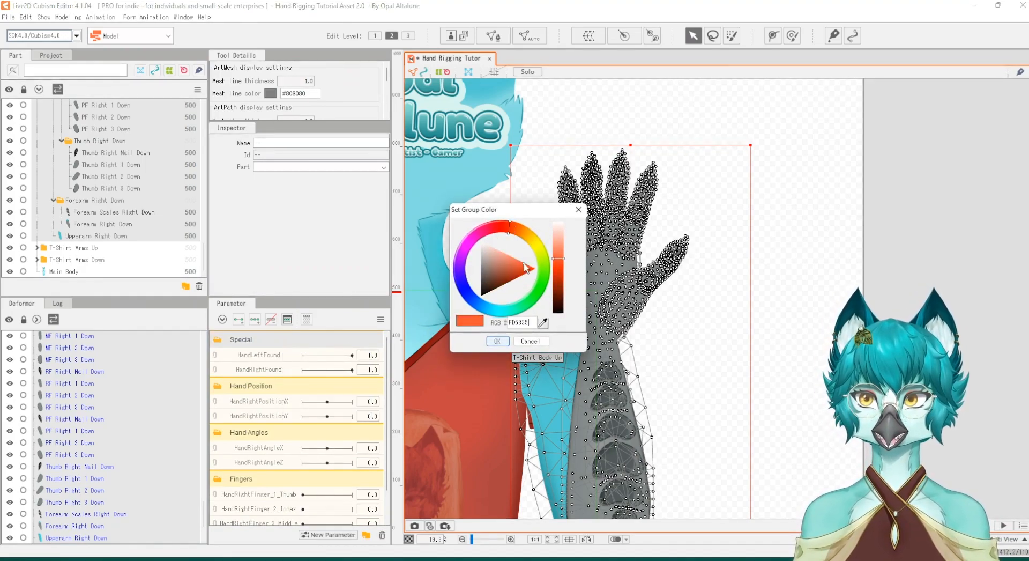
click(497, 341)
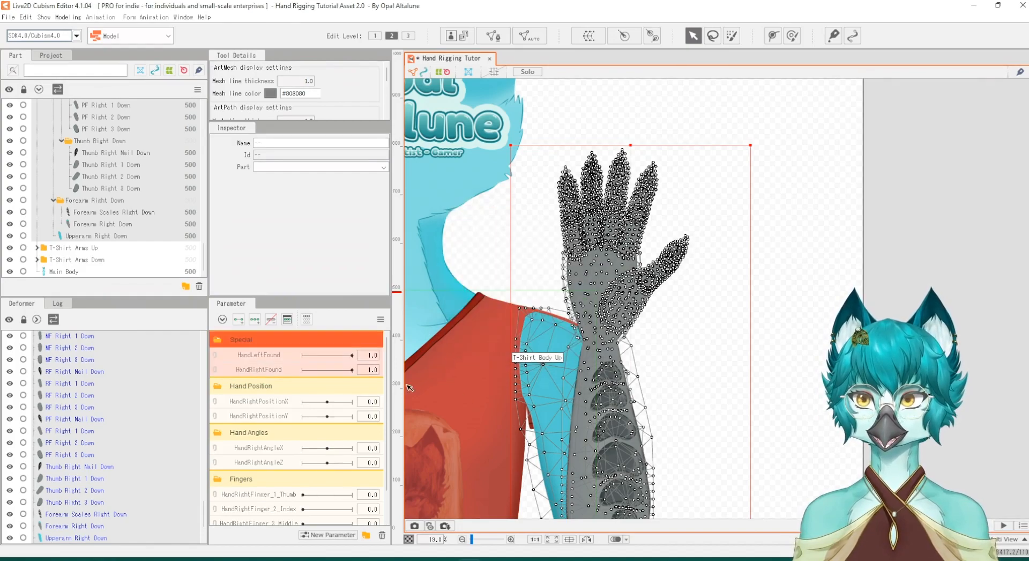
Set the group color of the Hand Position parameter folder to a golden yellow
drag(327, 401, 308, 392)
right_click(307, 389)
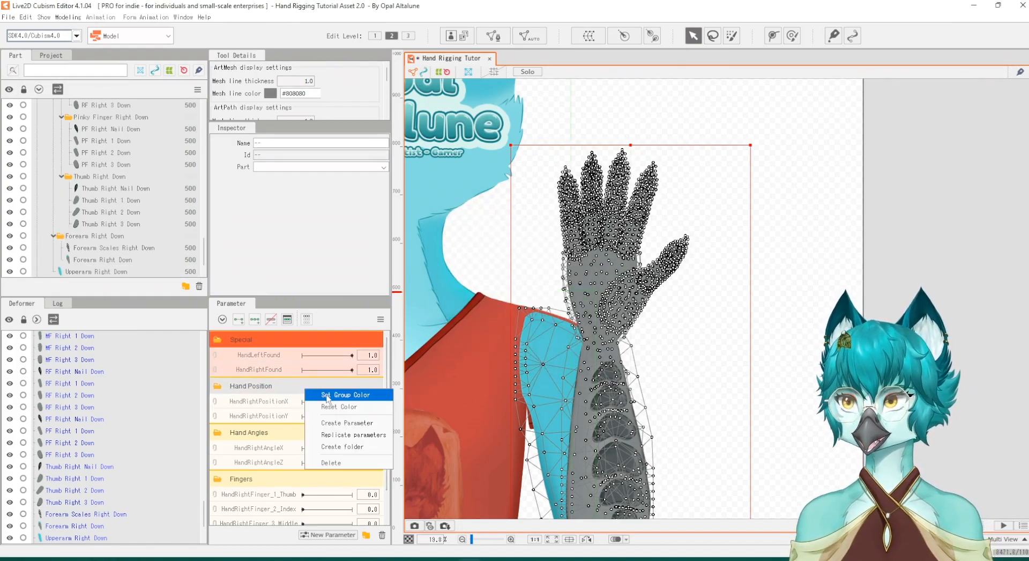
click(334, 396)
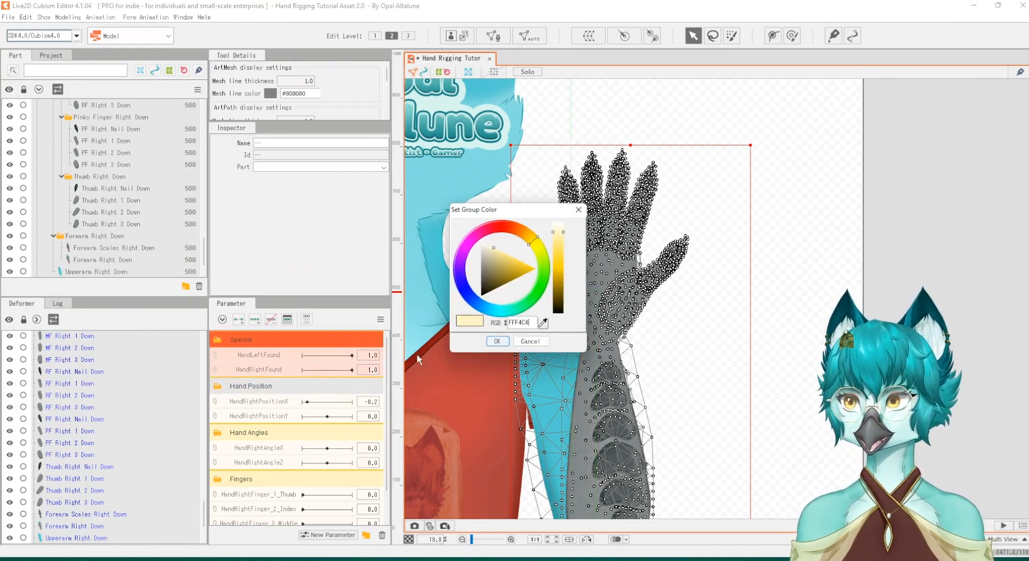
click(519, 260)
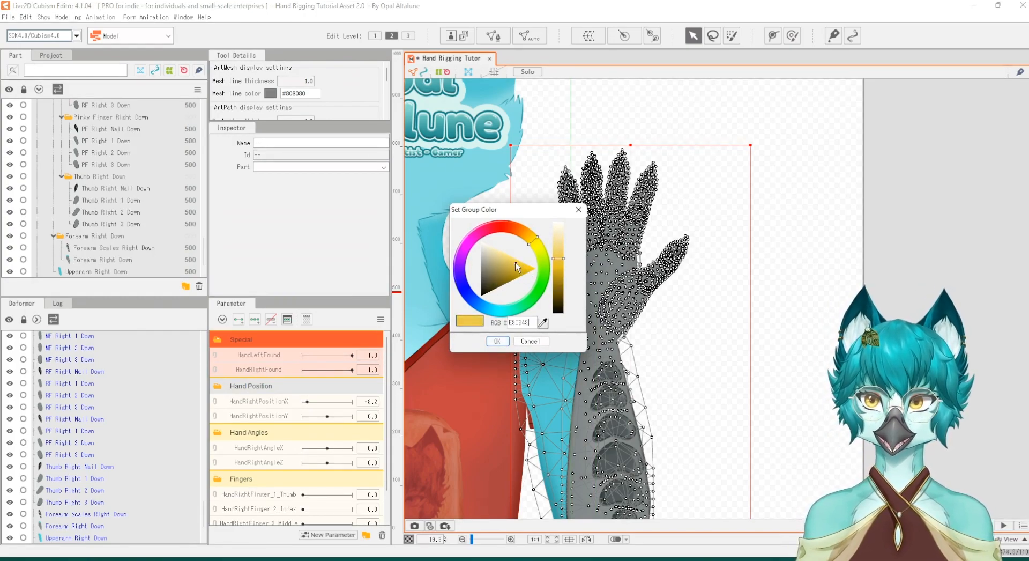
click(498, 341)
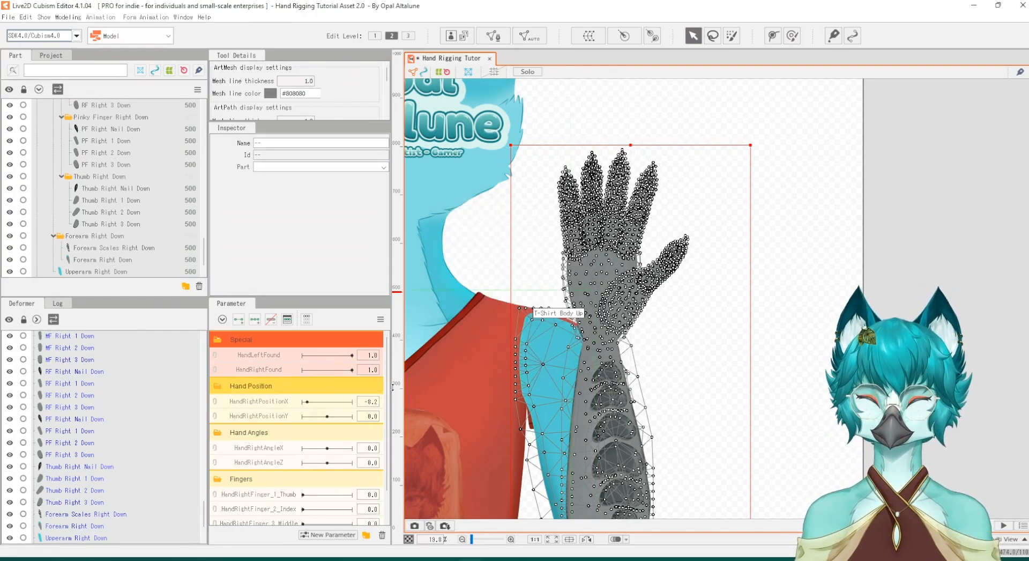
Set the group color of the Hand Angles parameter folder to a bright green
right_click(314, 441)
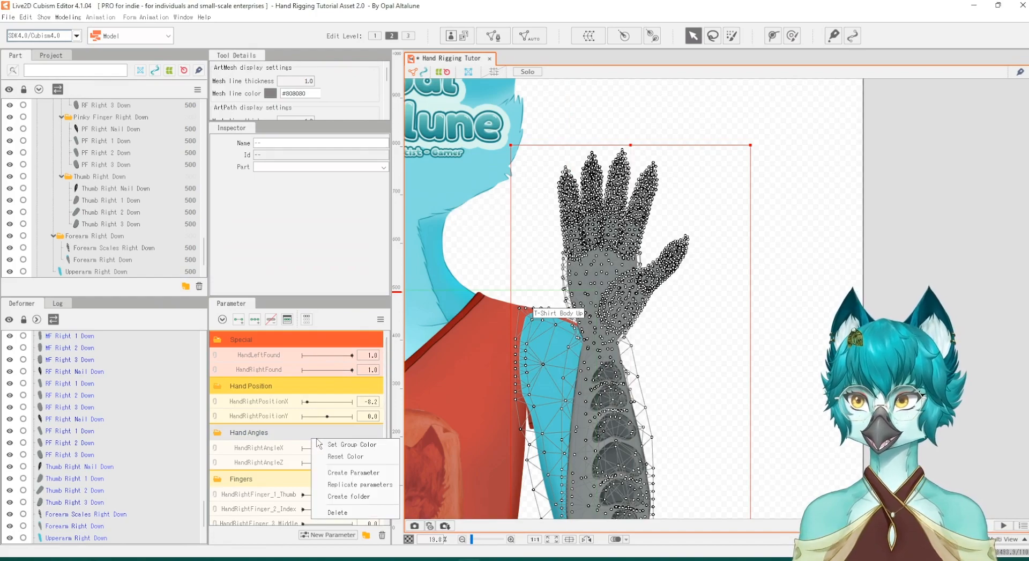
click(344, 446)
click(542, 290)
click(516, 260)
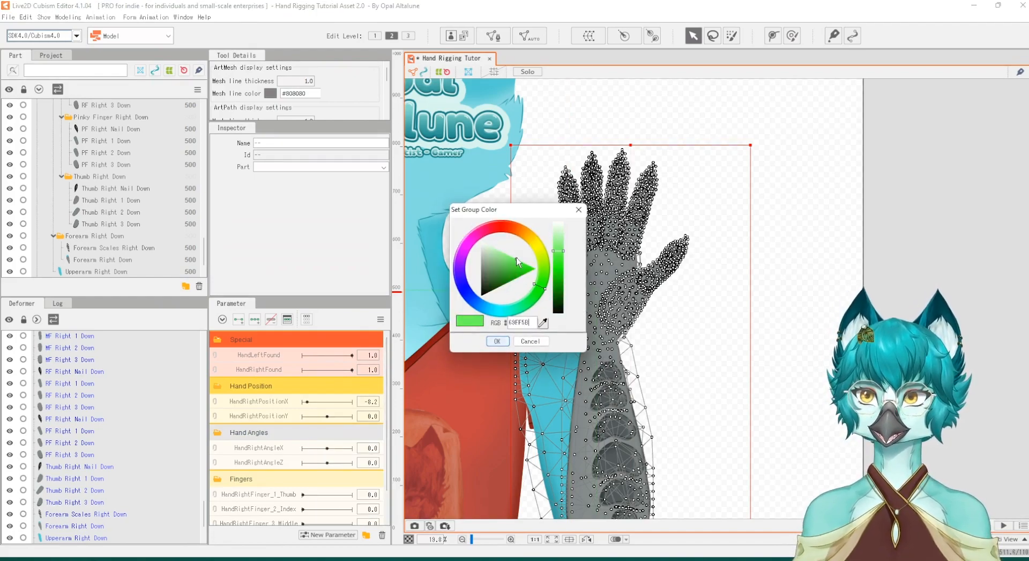
click(497, 341)
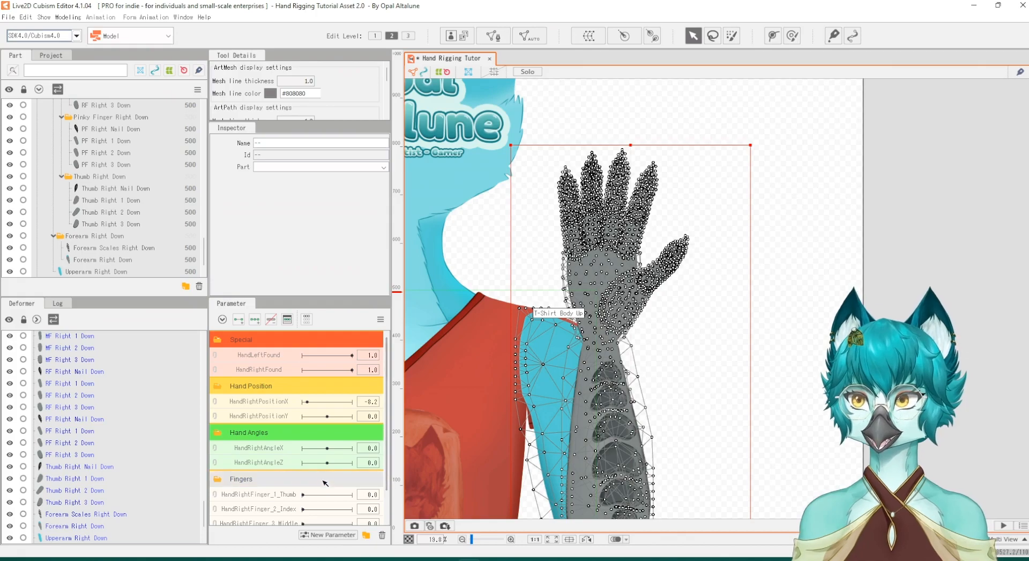
Set the group color of the Fingers parameter folder to a bright blue
right_click(326, 479)
click(346, 484)
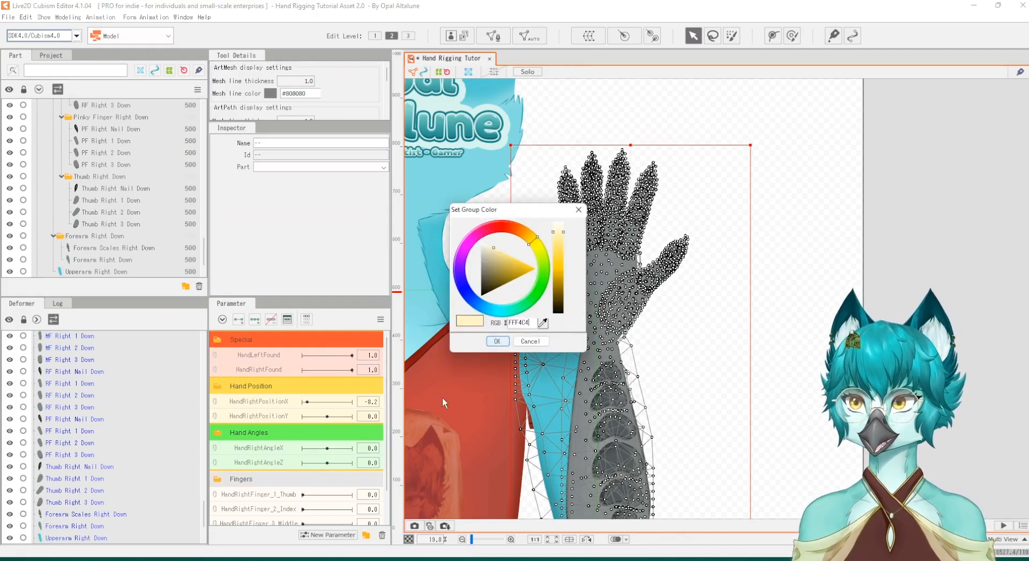
click(494, 309)
drag(513, 275, 521, 263)
click(497, 341)
scroll(346, 435, down, 1)
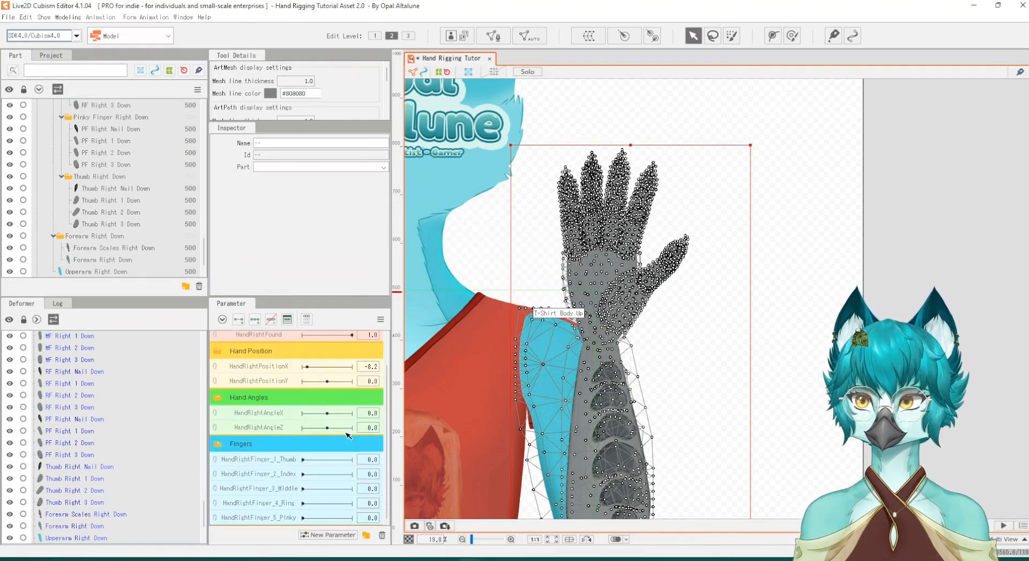
Examine the right hand on the canvas and the Right Arm part hierarchy, including the pinky finger pieces in Right arm/limb Up
scroll(858, 167, down, 2)
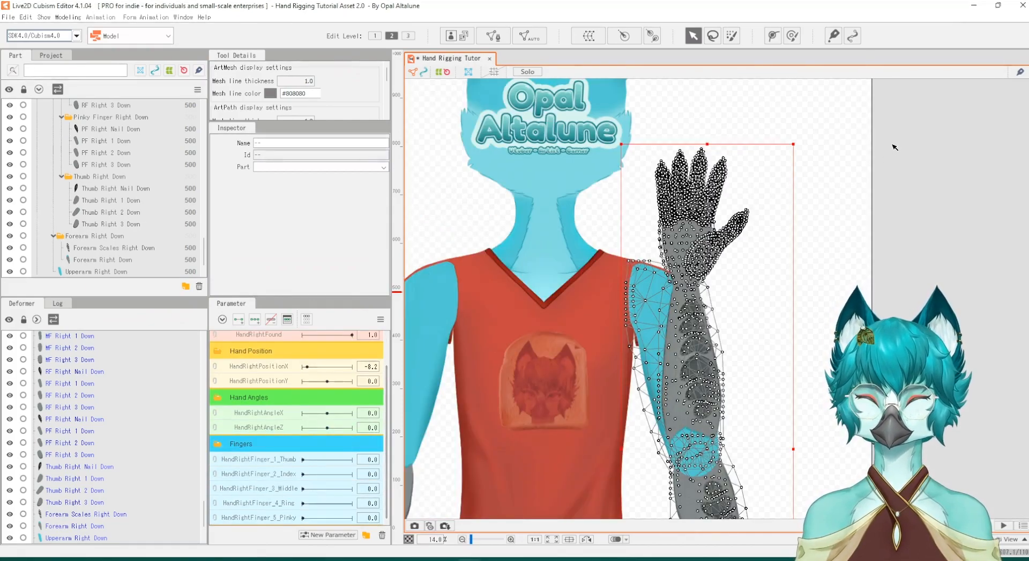
scroll(311, 400, up, 1)
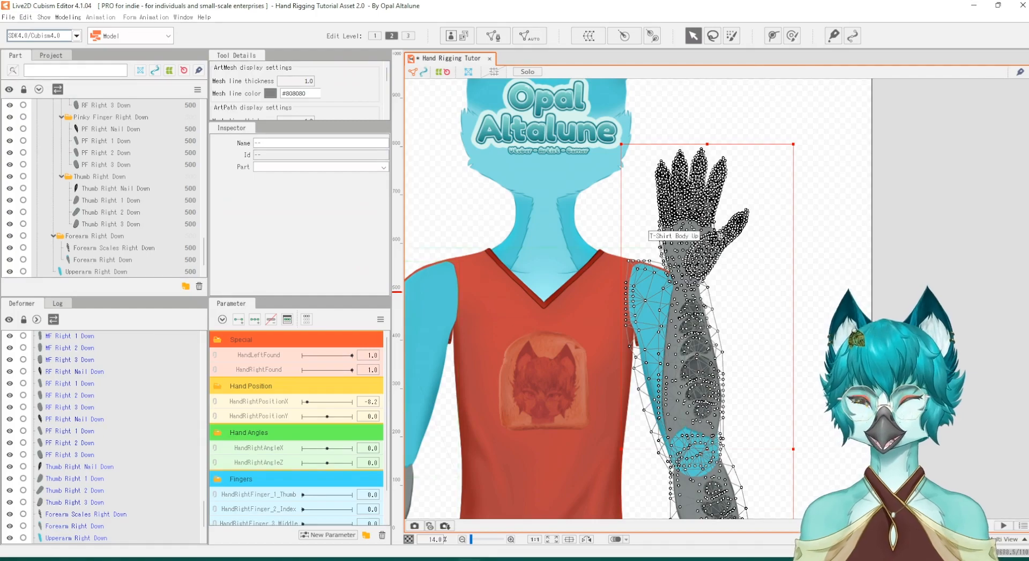
scroll(760, 144, up, 4)
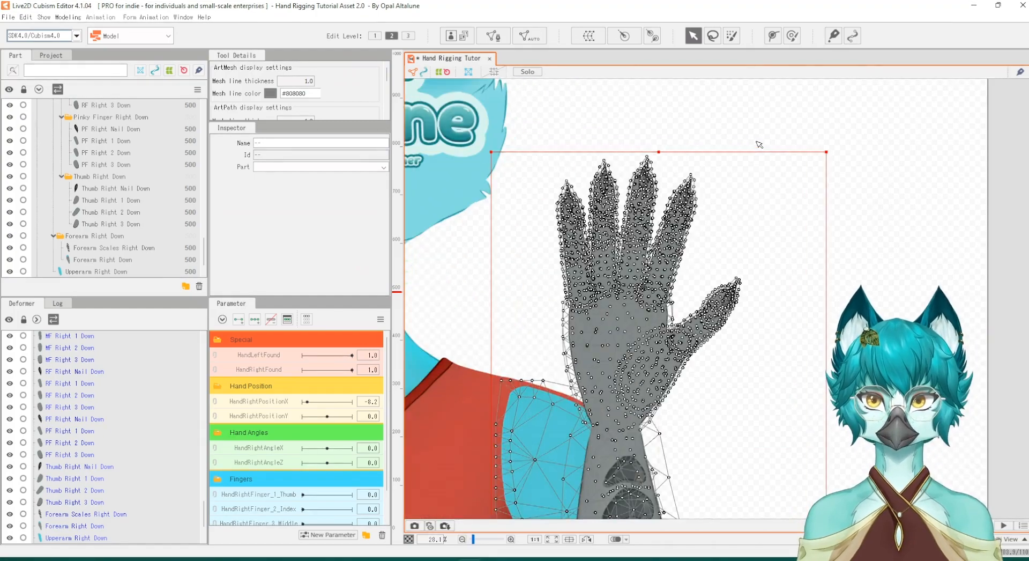
click(145, 200)
scroll(134, 197, up, 8)
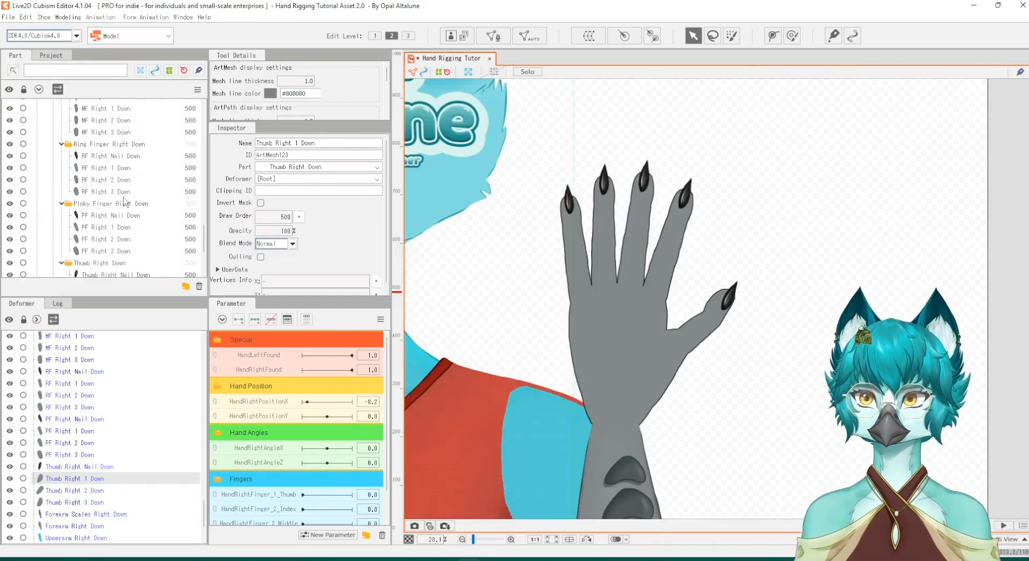
scroll(124, 201, up, 10)
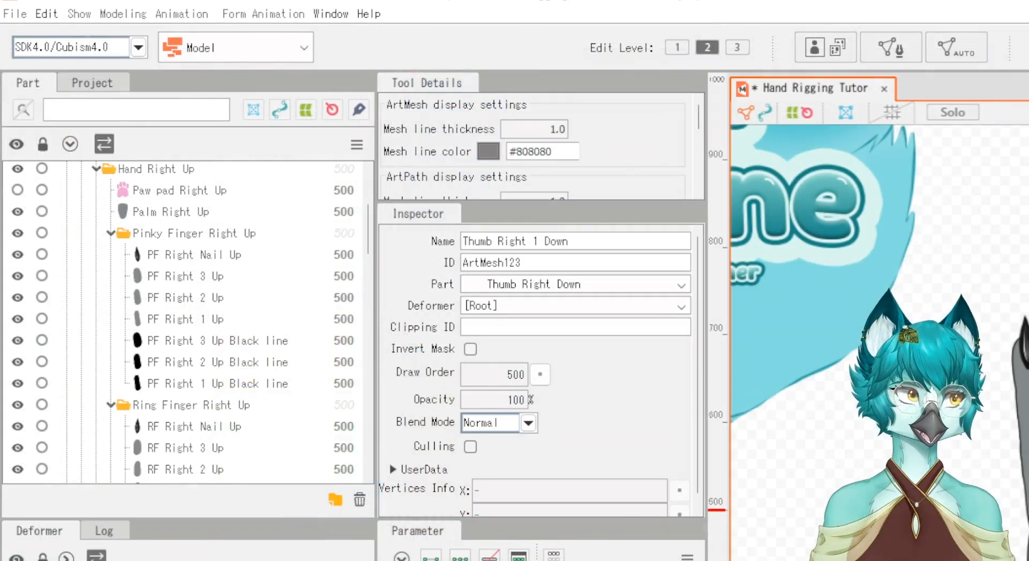
click(199, 297)
scroll(196, 293, up, 3)
scroll(196, 294, up, 1)
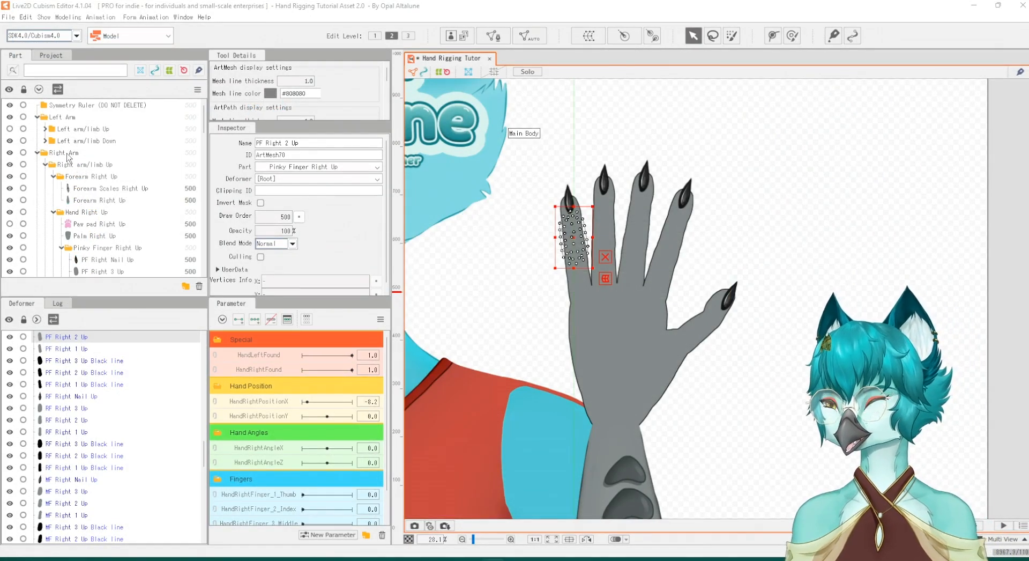
click(64, 153)
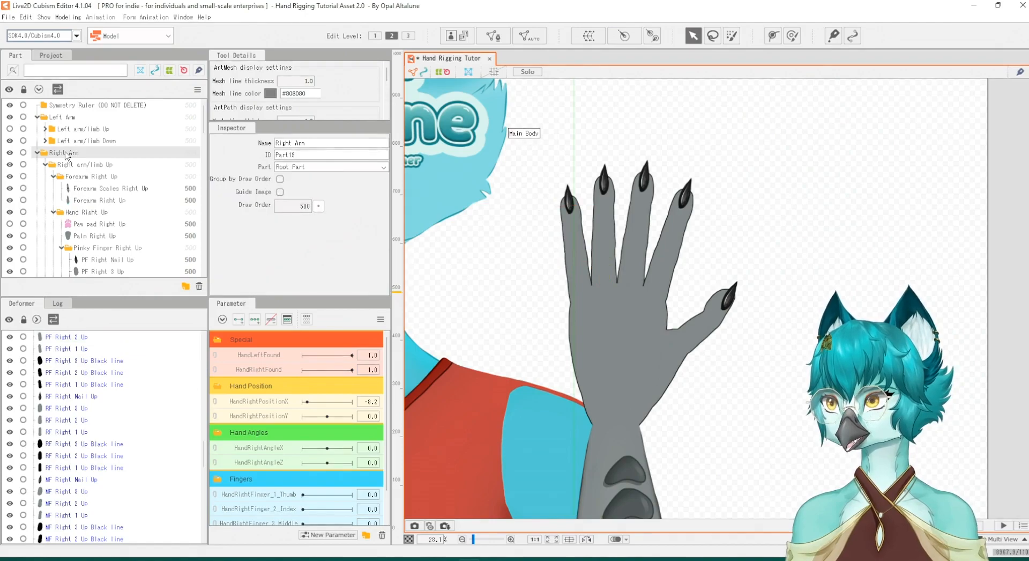
scroll(91, 172, down, 1)
Select the whole raised right hand, from the Hand Right Up folder through Palm Right Up Black Line
click(86, 169)
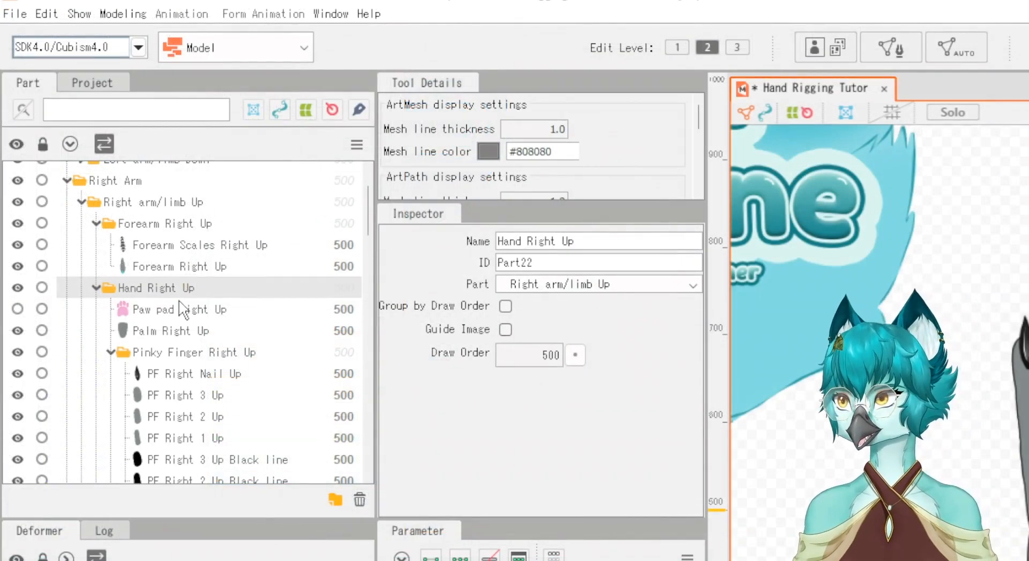
scroll(180, 316, down, 7)
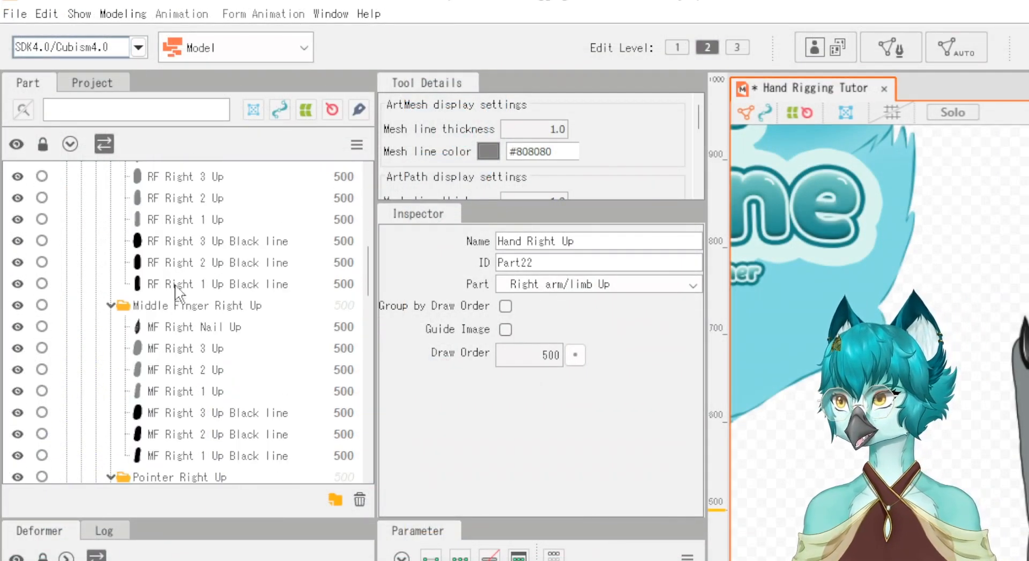
scroll(177, 268, down, 3)
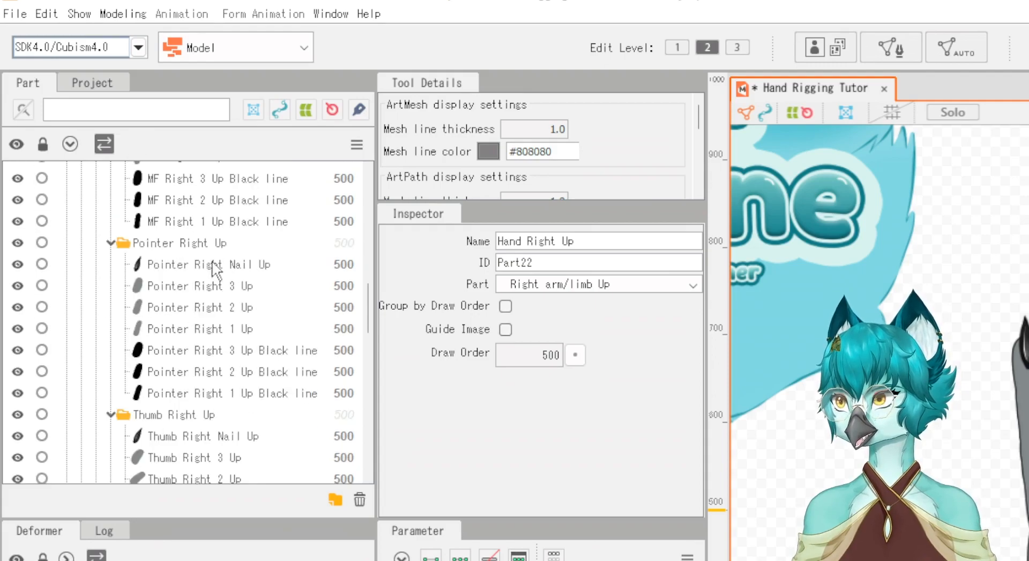
scroll(196, 330, down, 3)
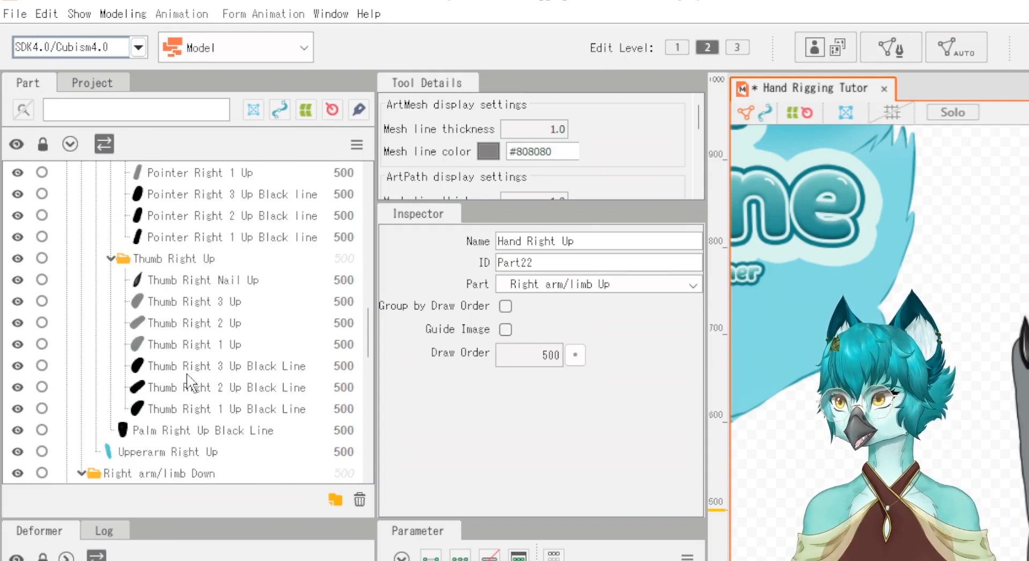
shift+click(189, 433)
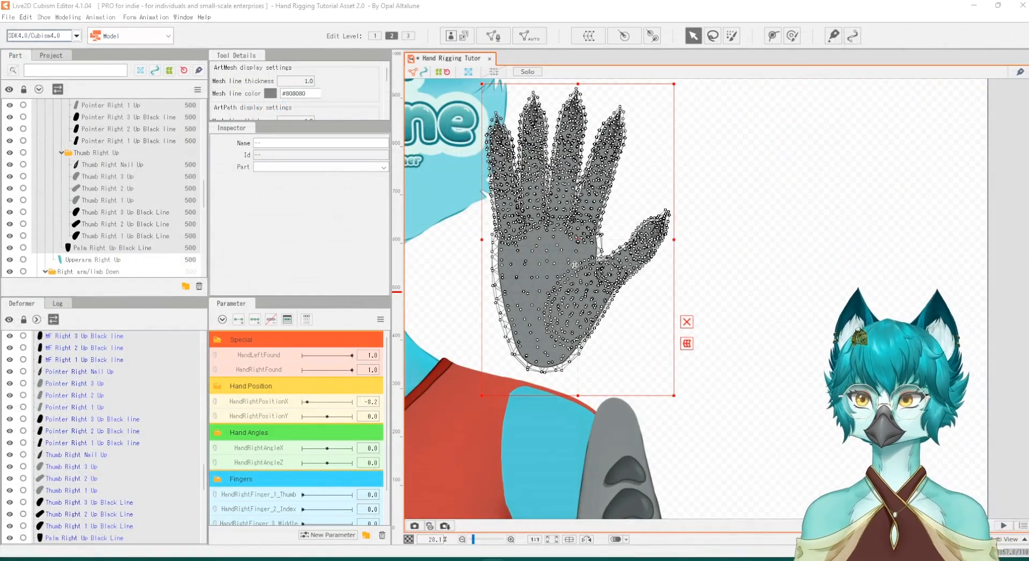
Undo the trial moves of the raised right hand's parts, keeping the whole hand selected over the wrist
click(709, 233)
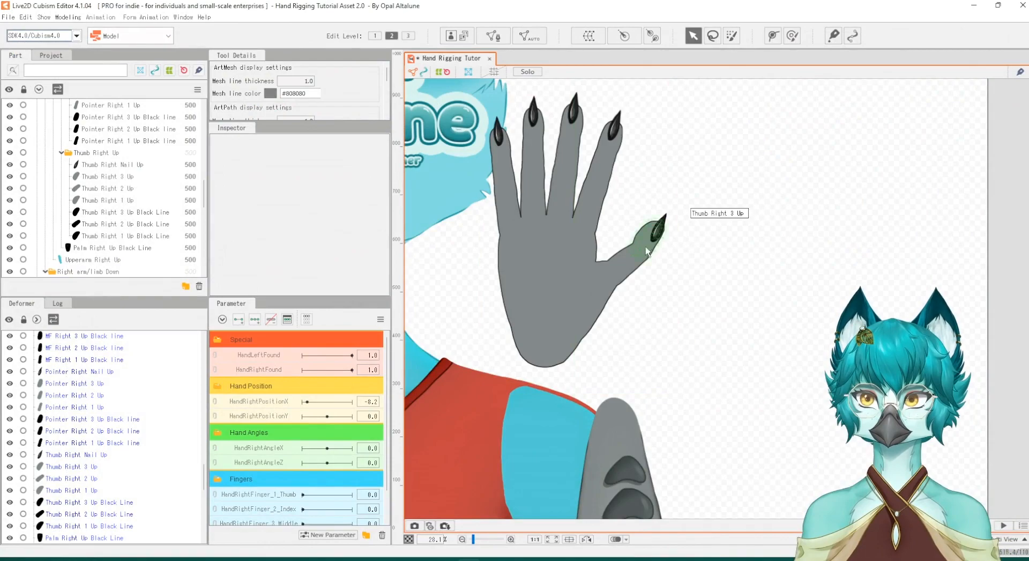
key(ctrl+z)
key(ctrl+z)
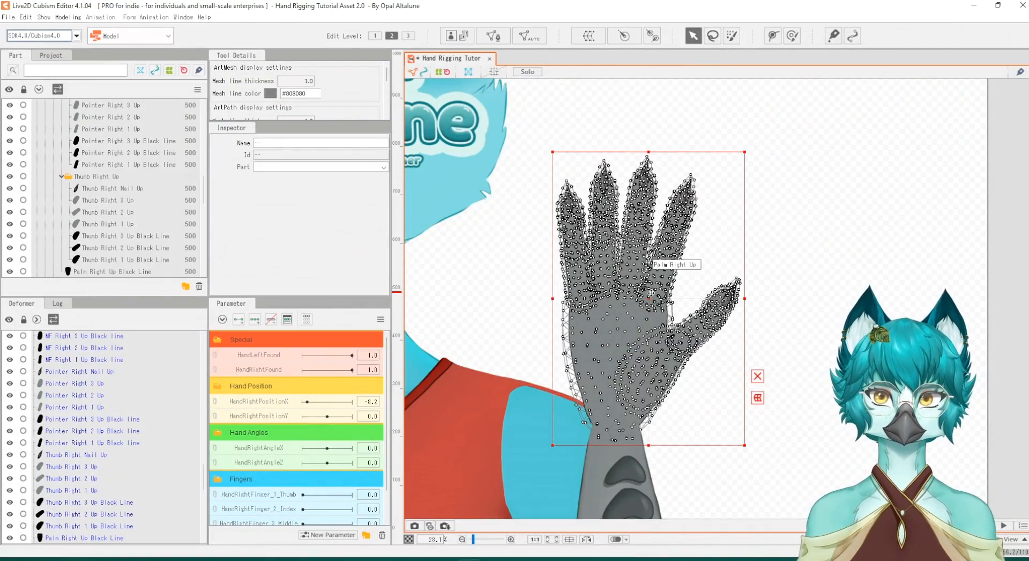
drag(652, 293, 641, 280)
key(ctrl+z)
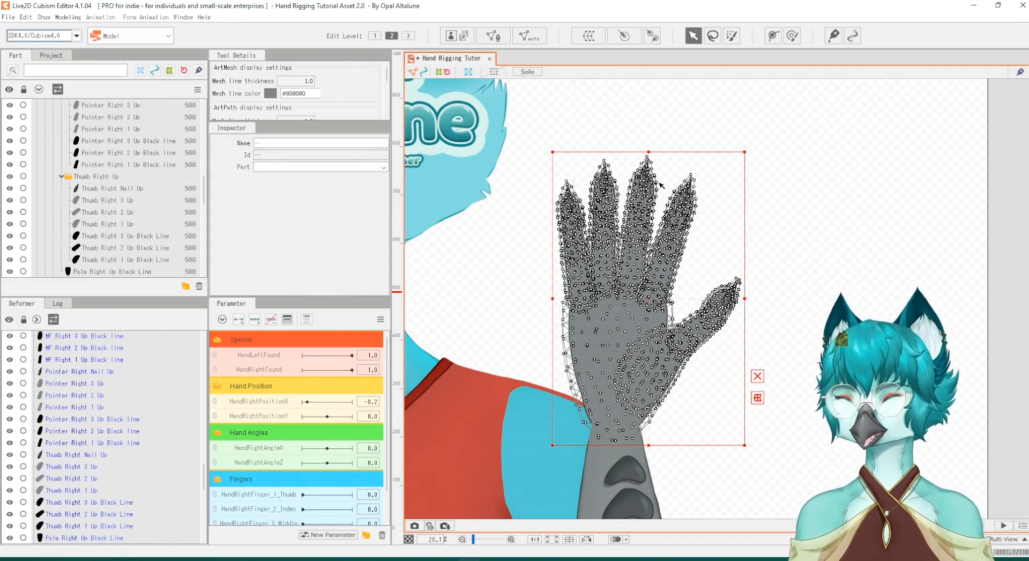
Create a rotation deformer named HandRightPositionXY Deformer in Hand Right Up as parent of the selection, and place its pivot at the wrist
click(625, 36)
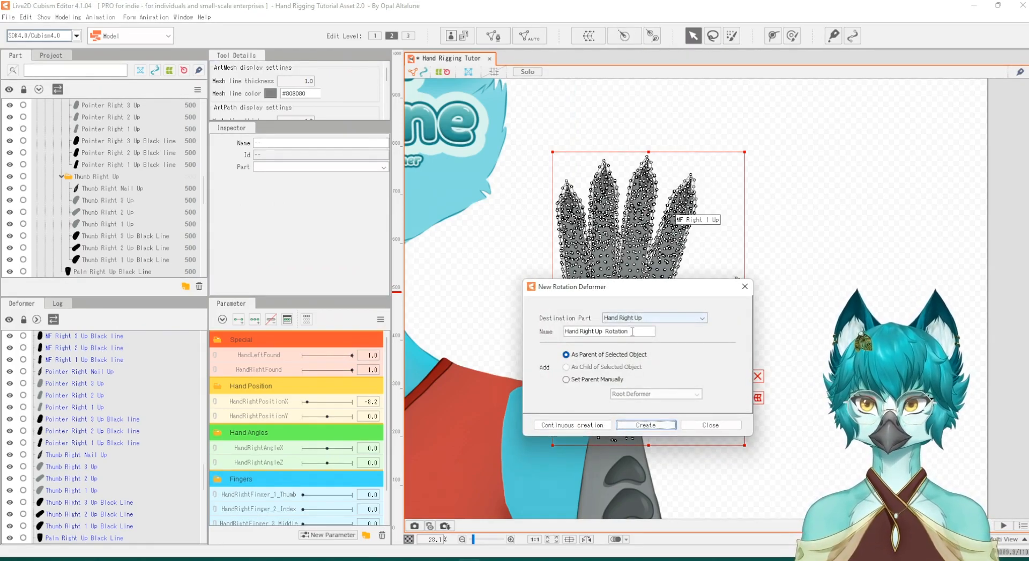
drag(632, 332, 551, 327)
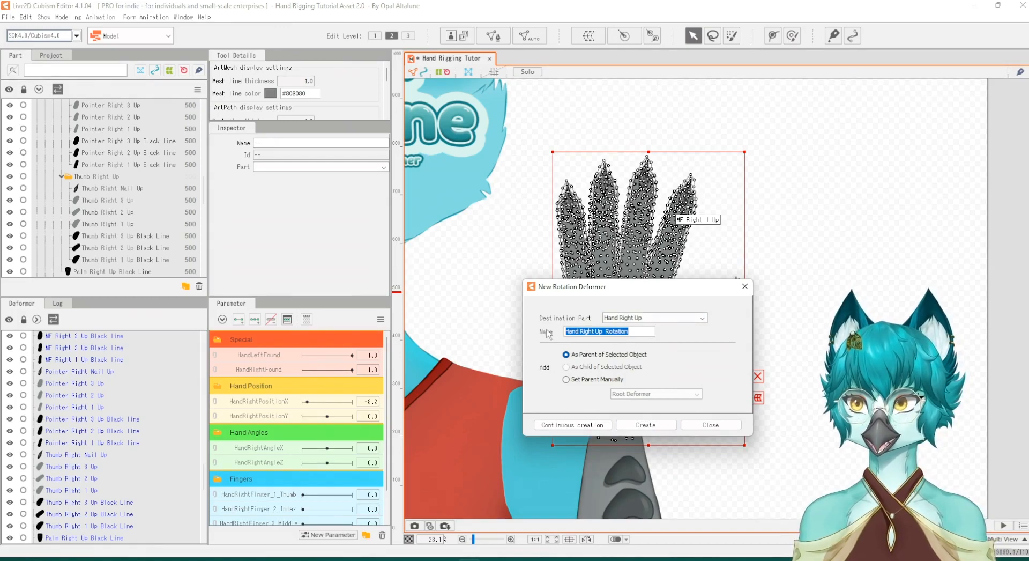
text(Ha)
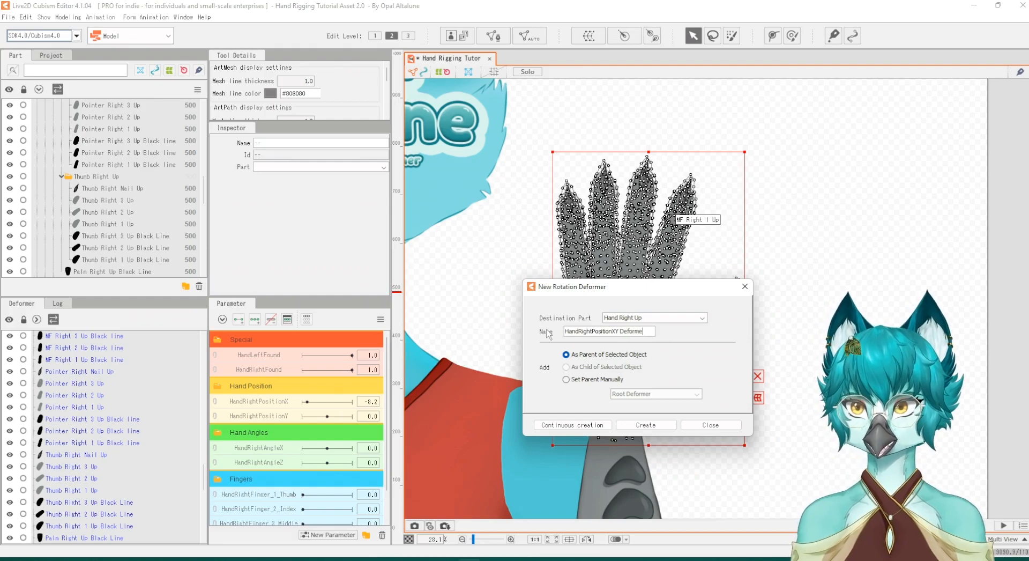
click(641, 425)
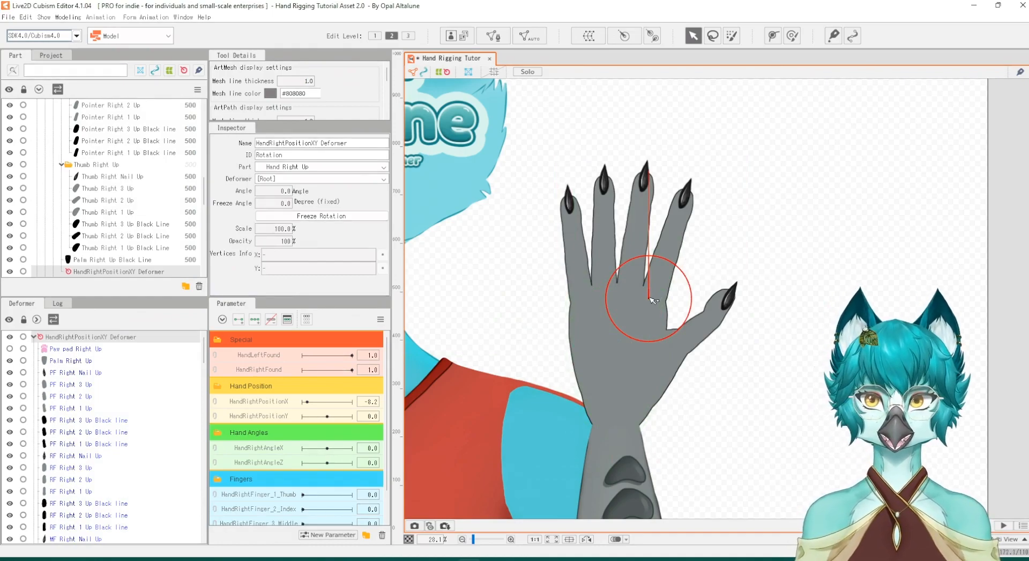
drag(652, 298, 635, 426)
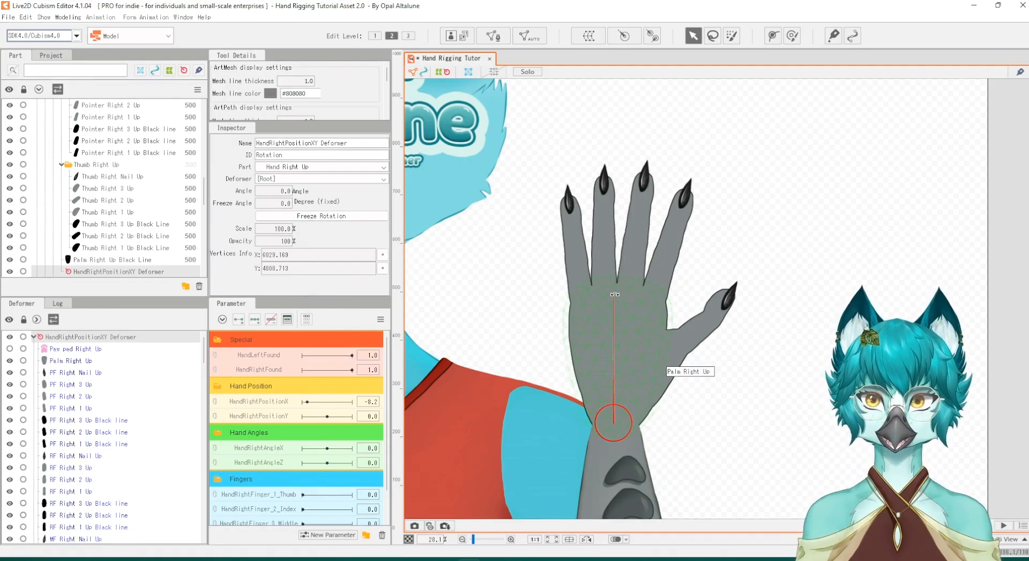
Try rotating and moving the raised right hand with its rotation deformer, undoing each test
drag(615, 293, 594, 295)
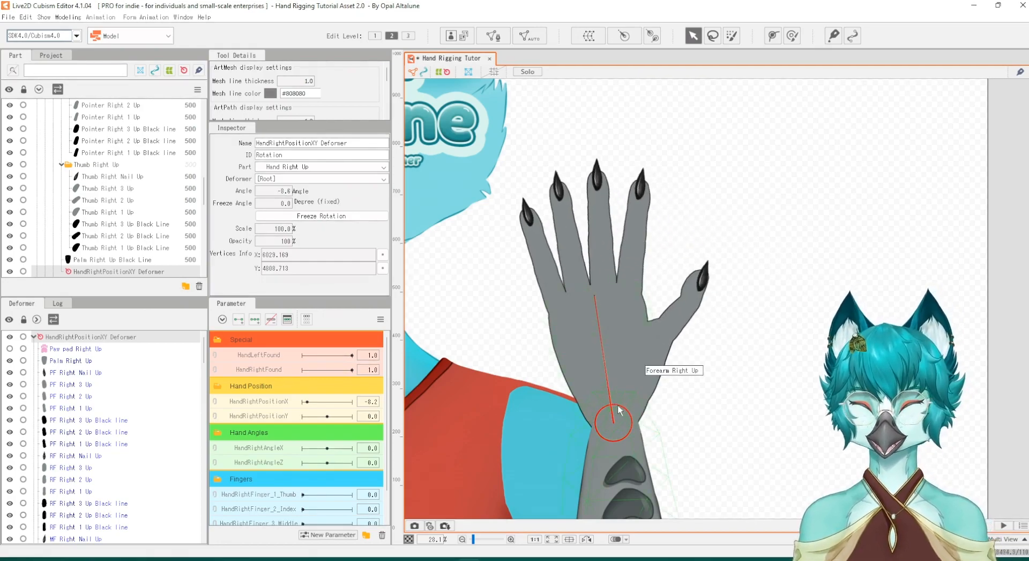
key(ctrl+z)
drag(616, 415, 679, 368)
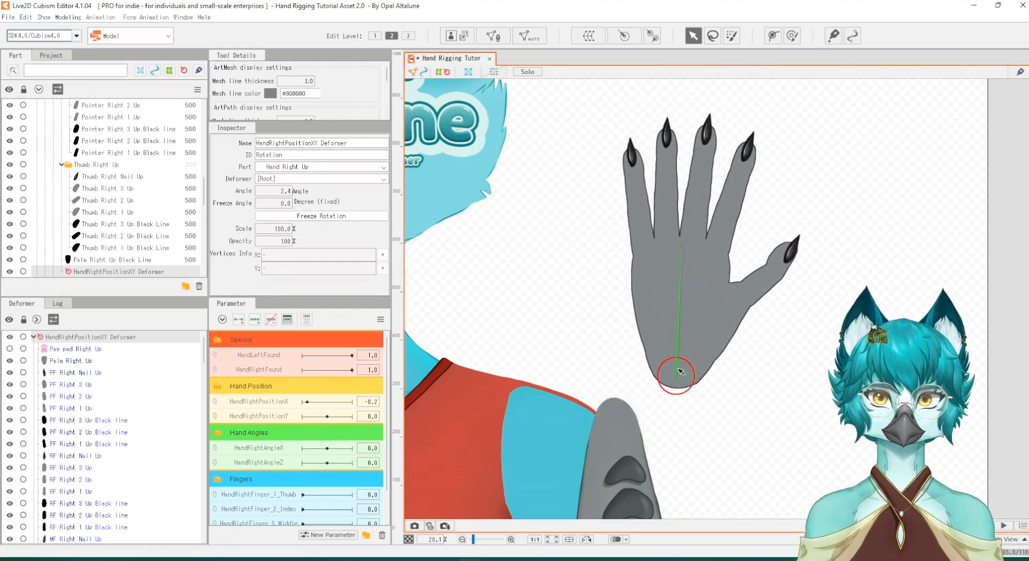
key(ctrl+z)
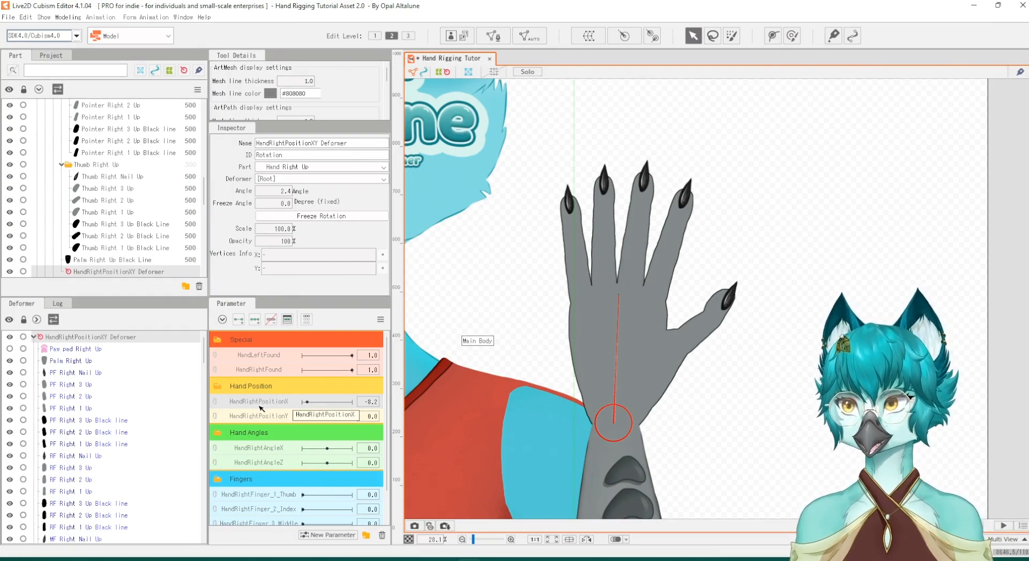
Add three keys to HandRightPositionX for the hand deformer and set the parameter to its 10.0 key
click(255, 320)
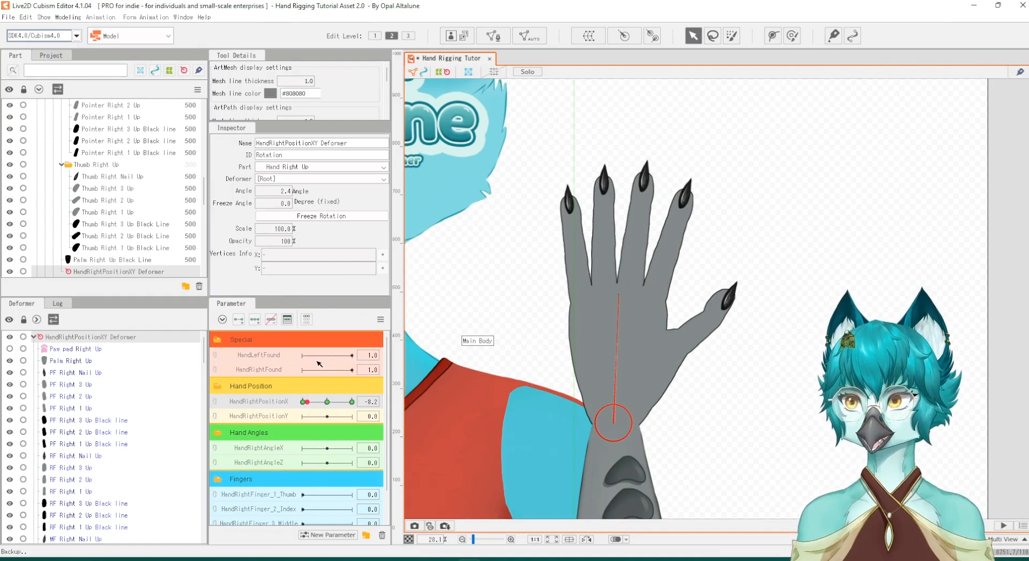
click(325, 403)
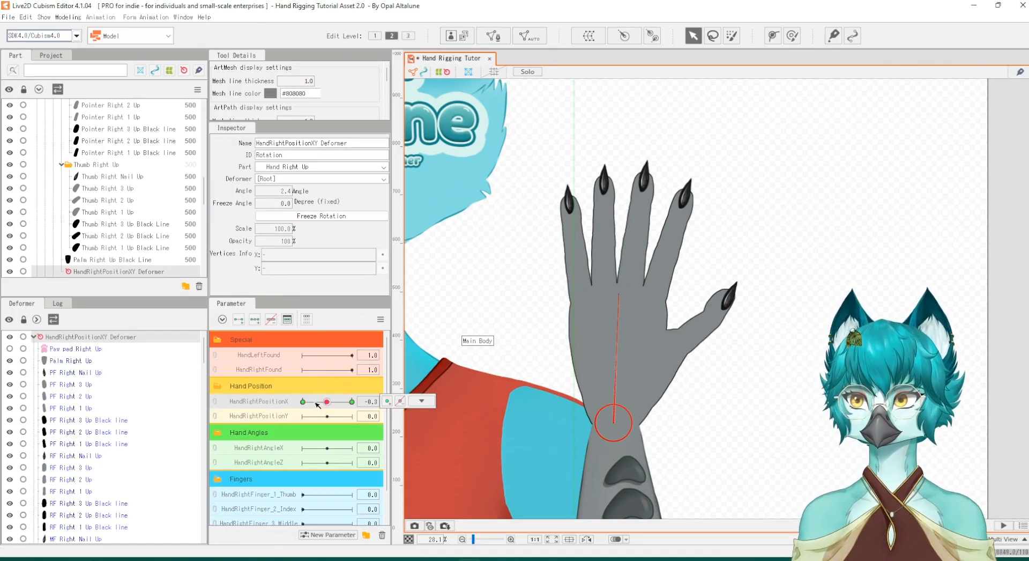
drag(332, 404, 361, 402)
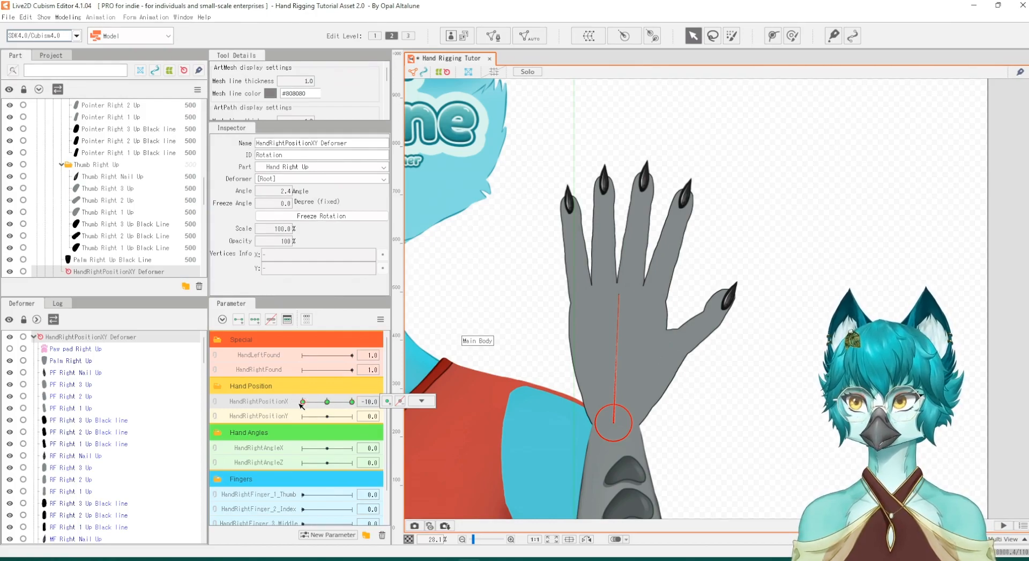
drag(328, 407, 353, 403)
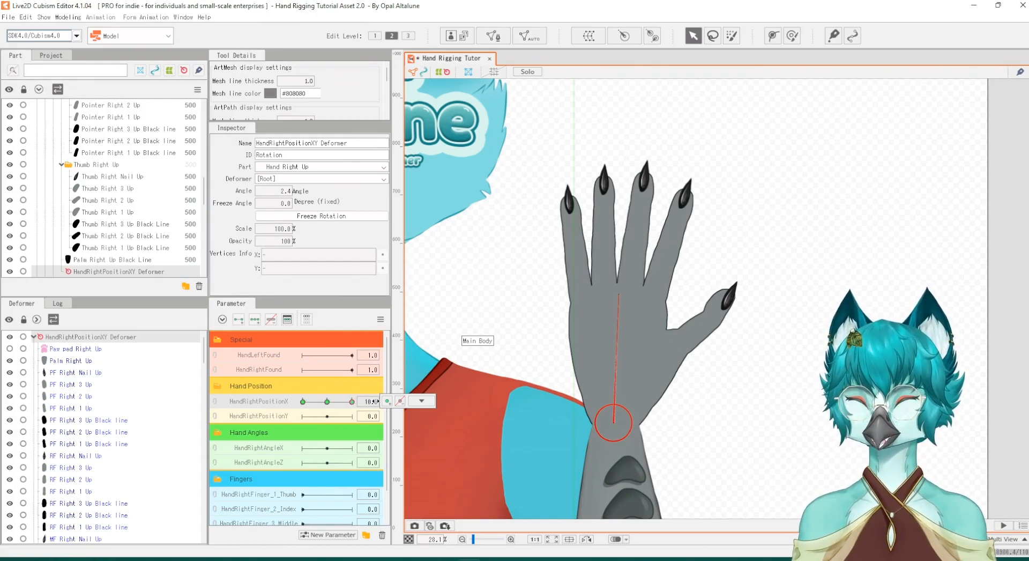
click(421, 401)
click(341, 401)
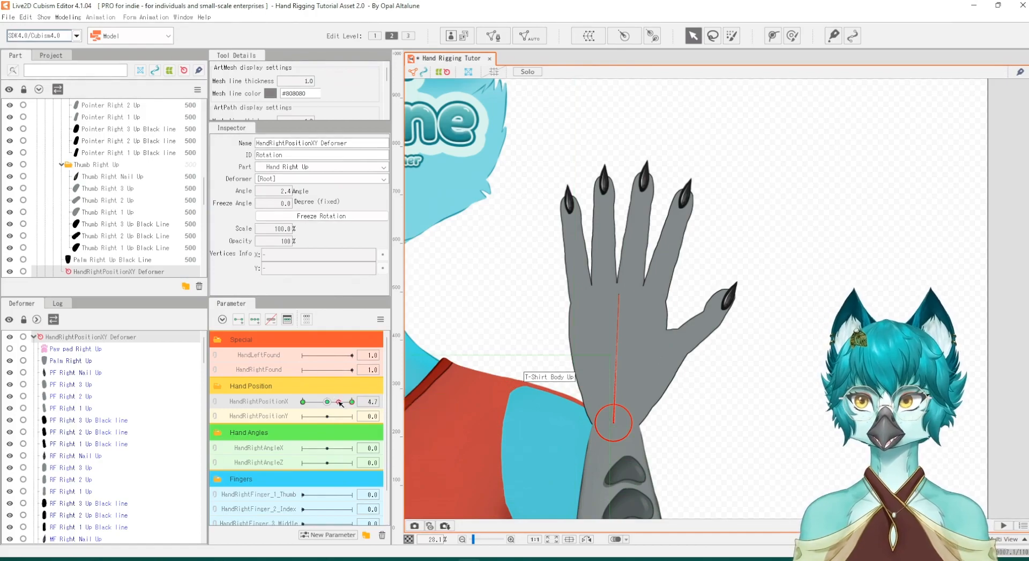
drag(347, 410, 367, 411)
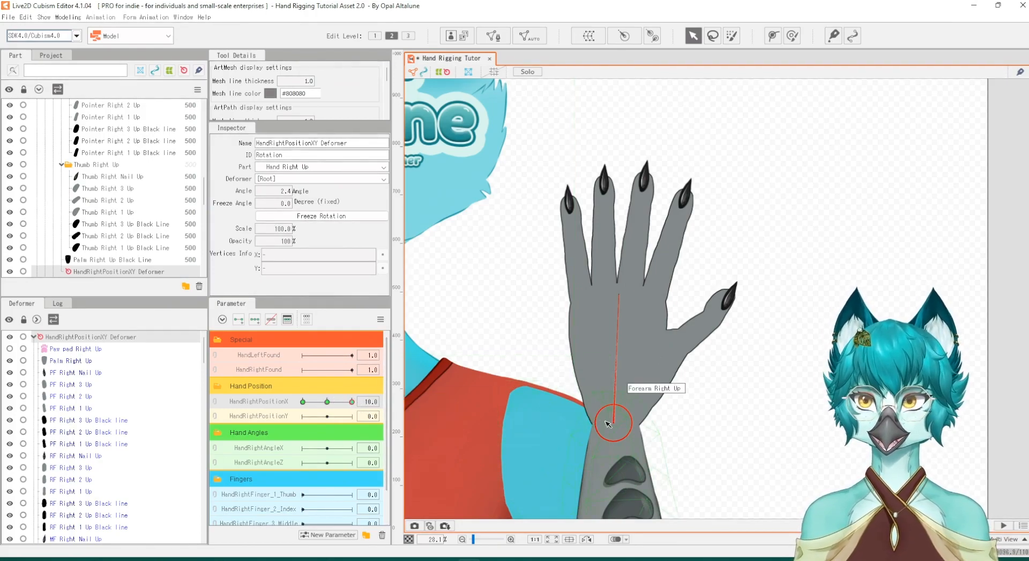
Move the hand deformer horizontally away from the body to about X 7118 for the HandRightPositionX 10.0 key
drag(615, 424, 791, 427)
scroll(721, 330, down, 2)
scroll(704, 364, up, 1)
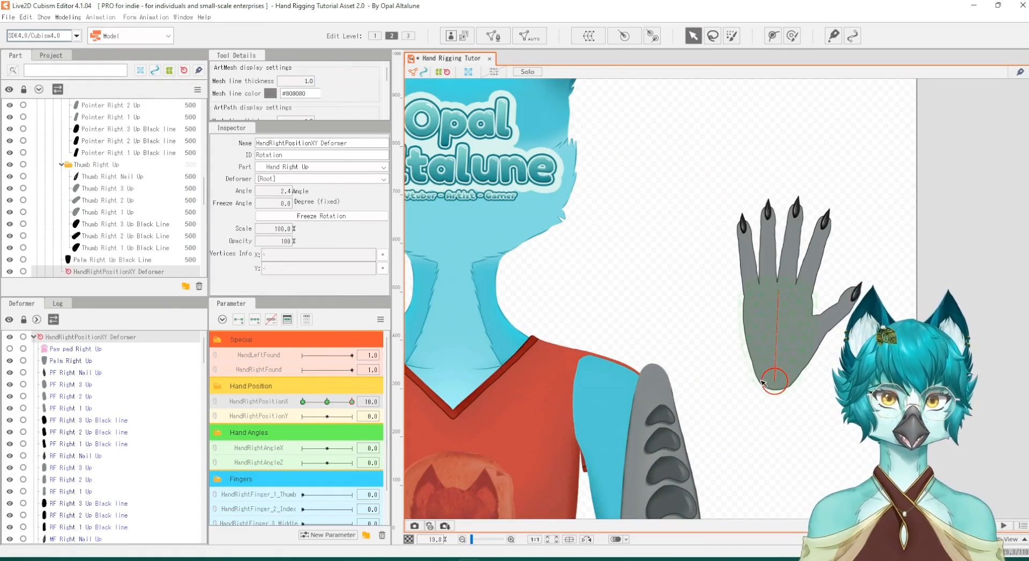
mouse_move(776, 382)
mouse_down()
mouse_move(763, 382)
mouse_move(772, 382)
mouse_up()
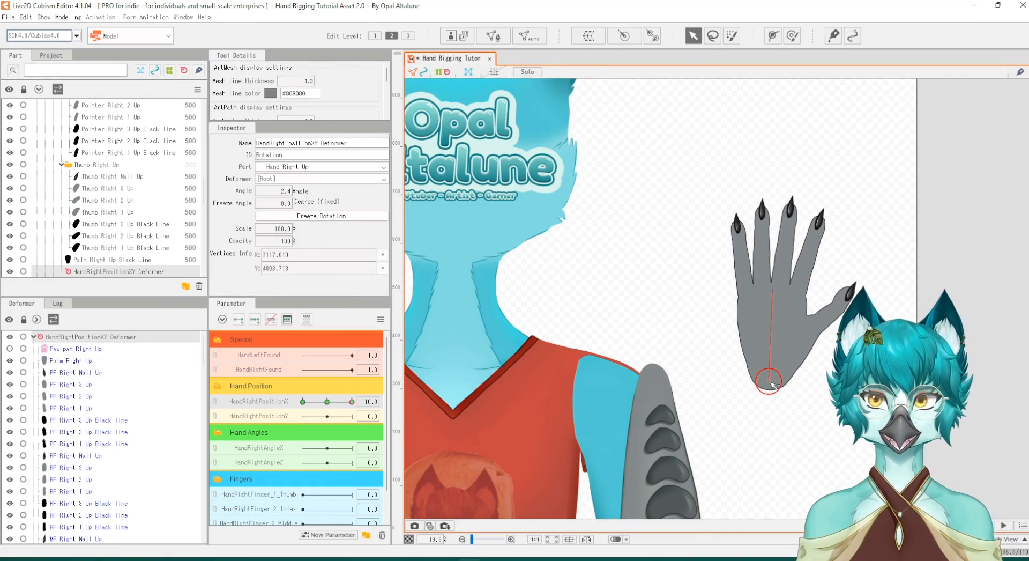
Reflect the hand deformer's HandRightPositionX motion horizontally from the 10.0 key to the opposite key
mouse_move(351, 402)
mouse_down()
mouse_move(325, 402)
mouse_move(354, 403)
mouse_up()
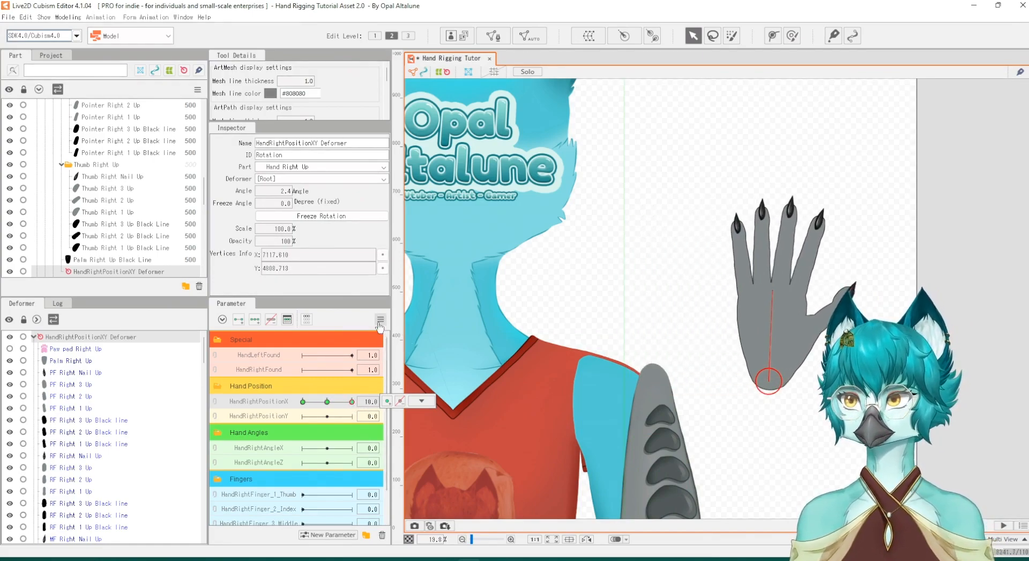
click(380, 321)
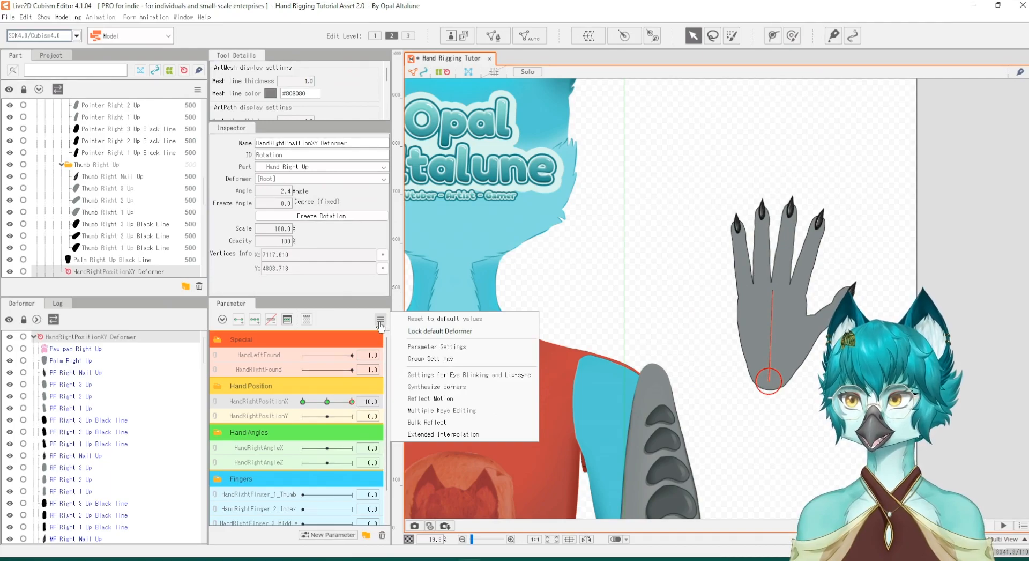
click(437, 398)
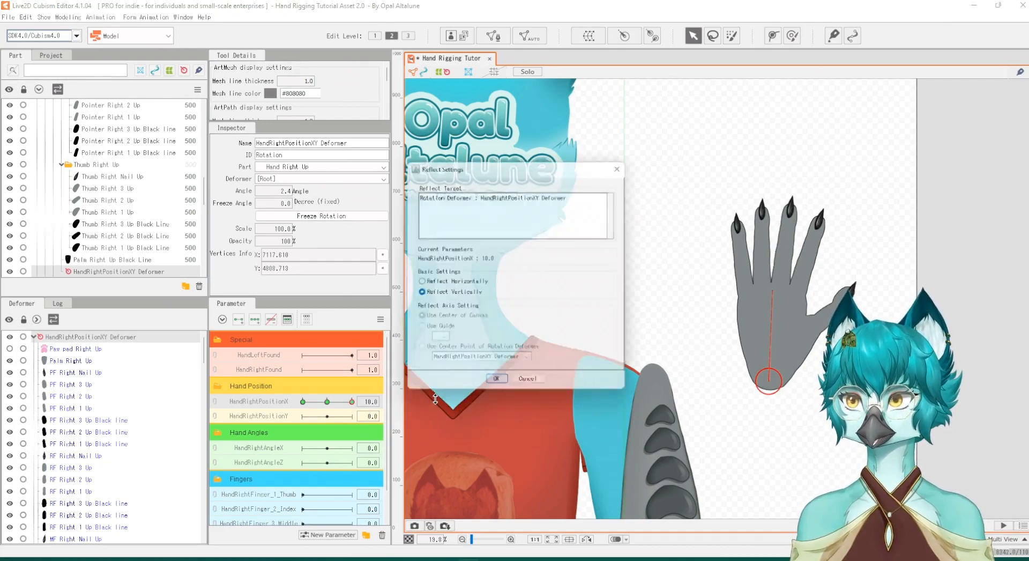
click(424, 284)
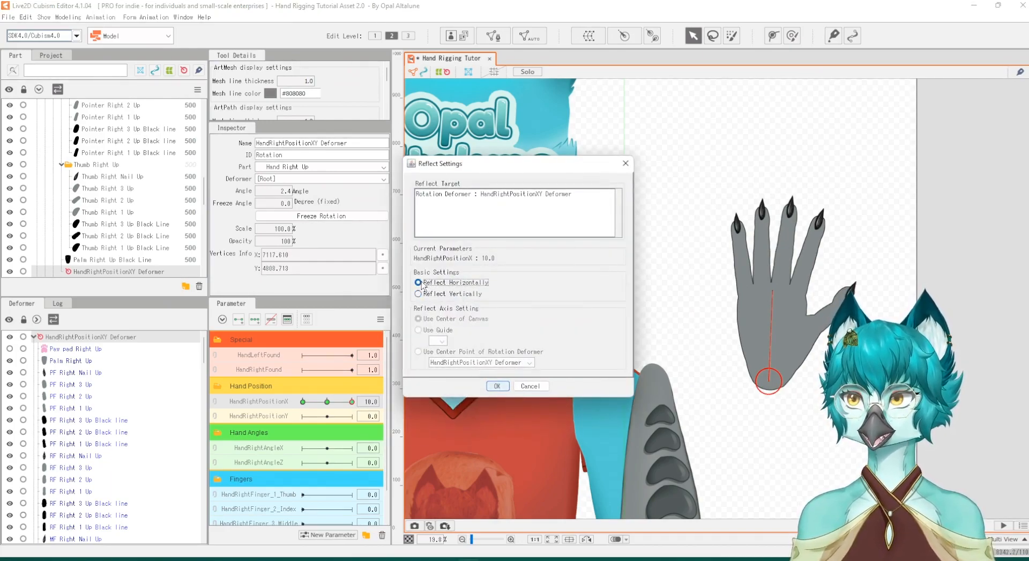
click(497, 386)
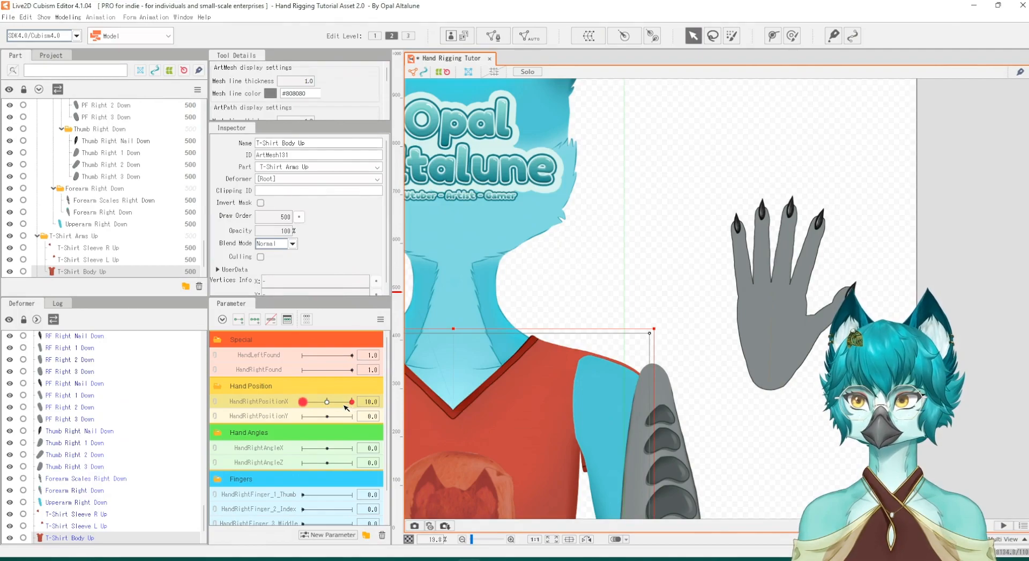
Reselect HandRightPositionXY Deformer, bring HandRightPositionX back near 0, and add three keys to HandRightPositionY
scroll(132, 431, up, 20)
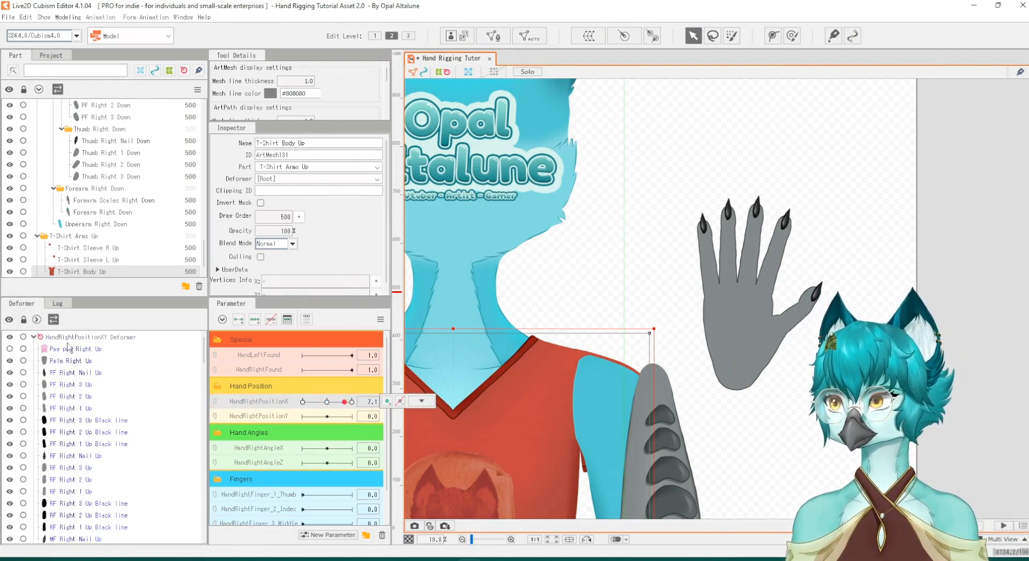
click(68, 339)
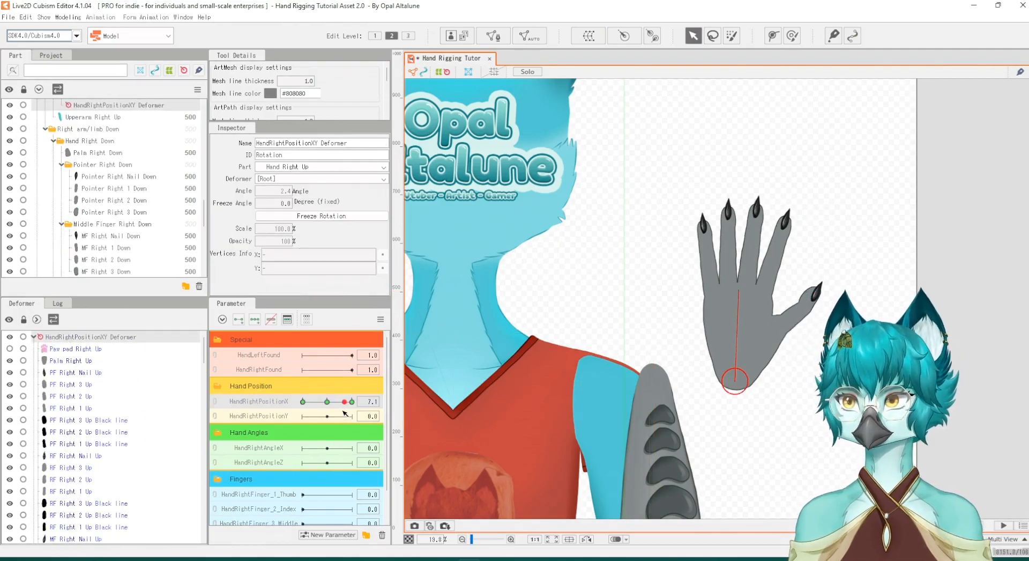
mouse_move(344, 402)
mouse_down()
mouse_move(292, 409)
mouse_move(335, 406)
mouse_move(309, 412)
mouse_move(328, 414)
mouse_up()
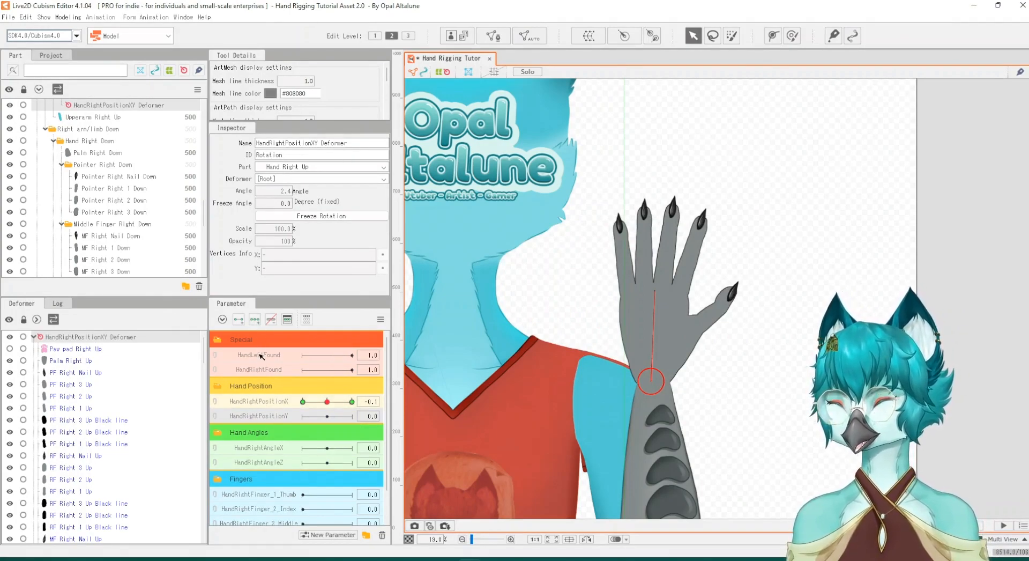
click(256, 319)
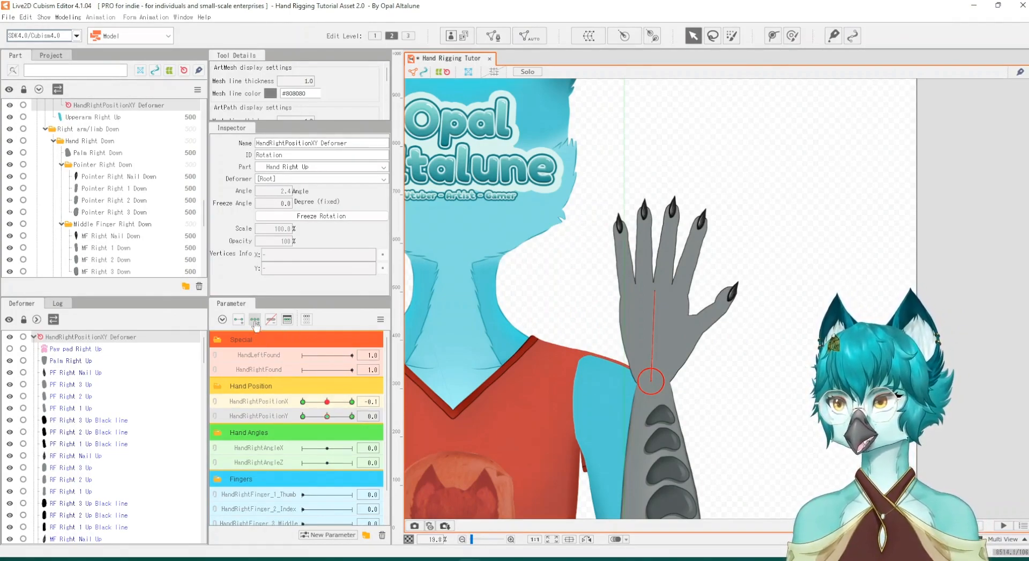
With HandRightPositionX at 0.0 and HandRightPositionY at 10.0, move the hand deformer straight up to about Y 3786, then return HandRightPositionY near 0
click(332, 416)
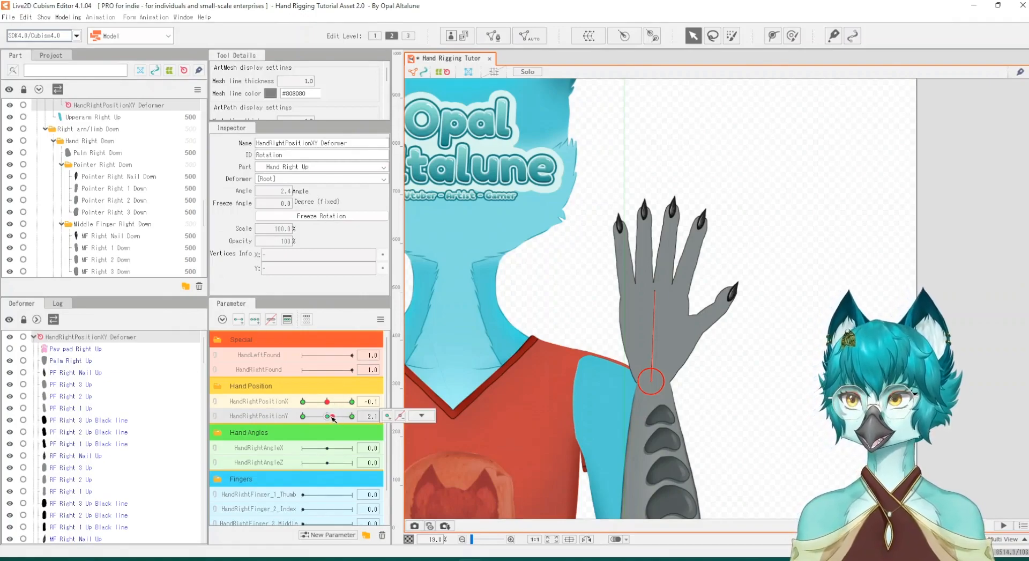
drag(339, 417, 350, 420)
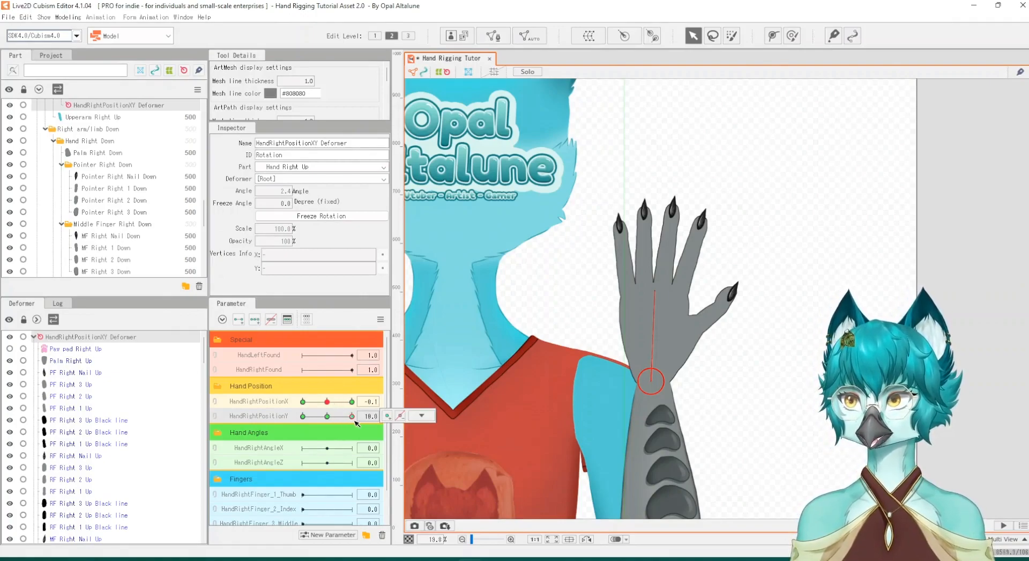
click(421, 416)
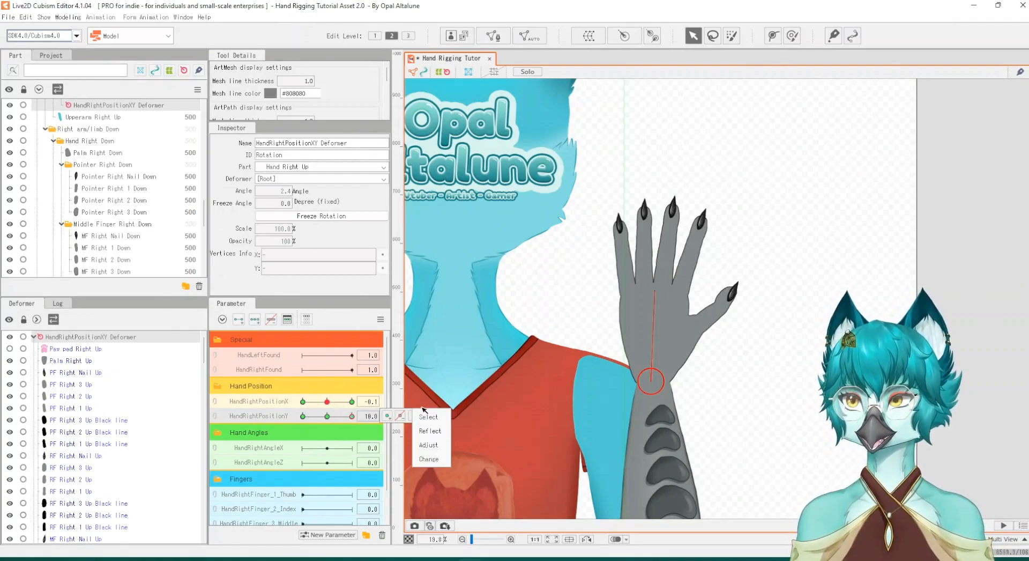
click(654, 382)
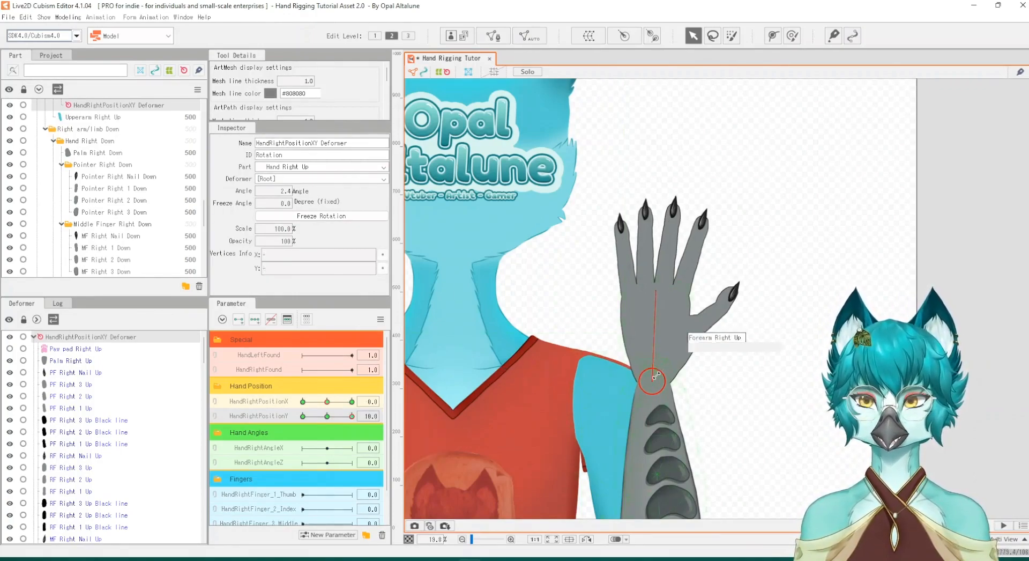
drag(657, 380, 662, 270)
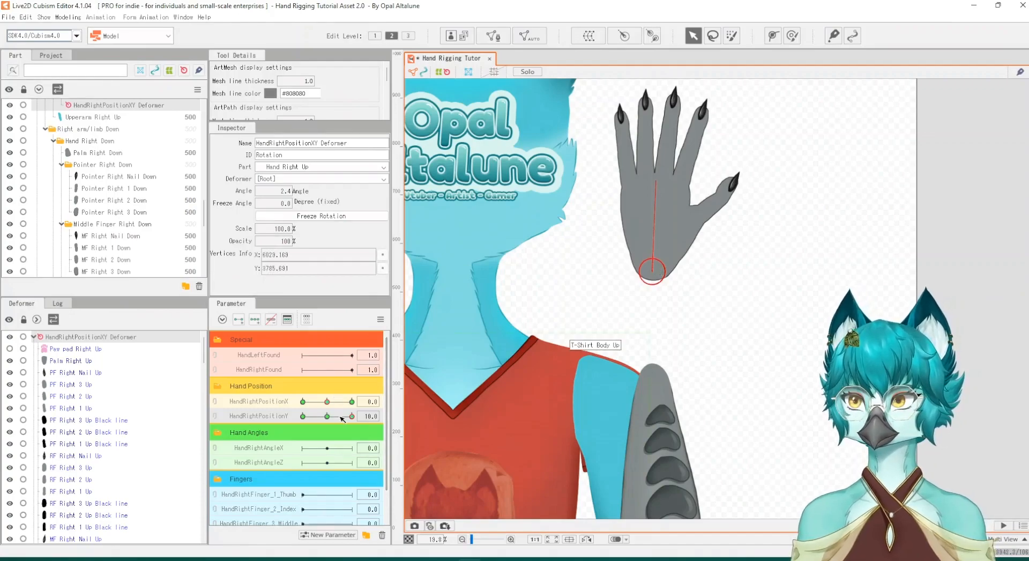
drag(352, 417, 327, 417)
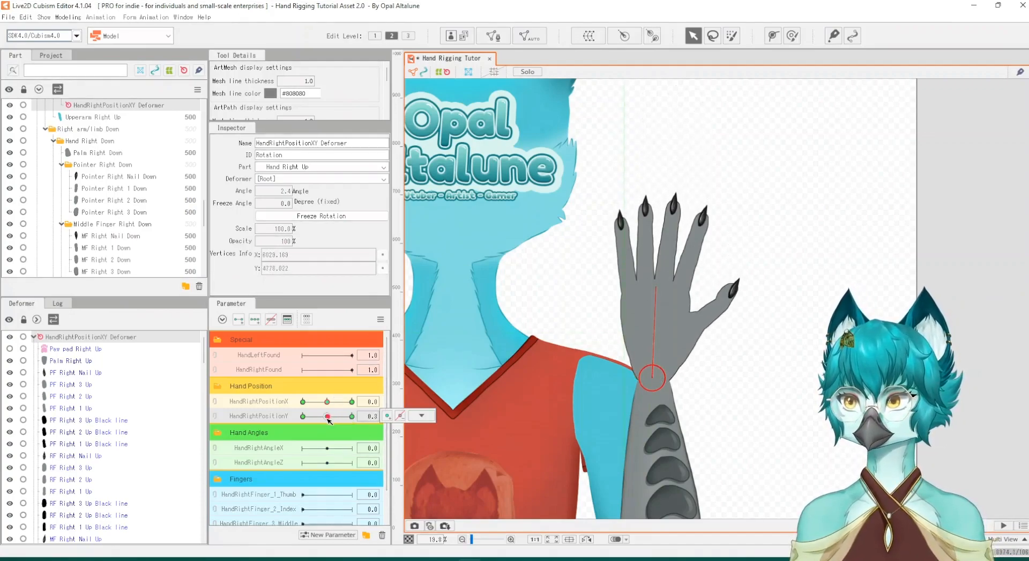
scroll(812, 160, down, 2)
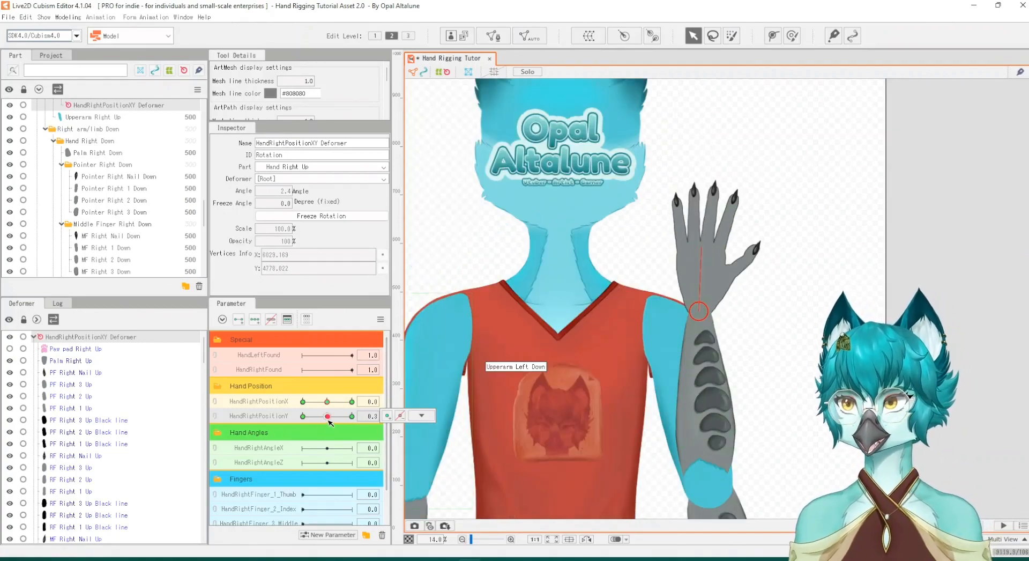
With HandRightPositionY at -10.0, move the hand deformer straight down to about Y 5992, then return HandRightPositionY near 0
mouse_move(327, 416)
mouse_down()
mouse_move(341, 420)
mouse_move(298, 423)
mouse_move(318, 424)
mouse_move(310, 423)
mouse_up()
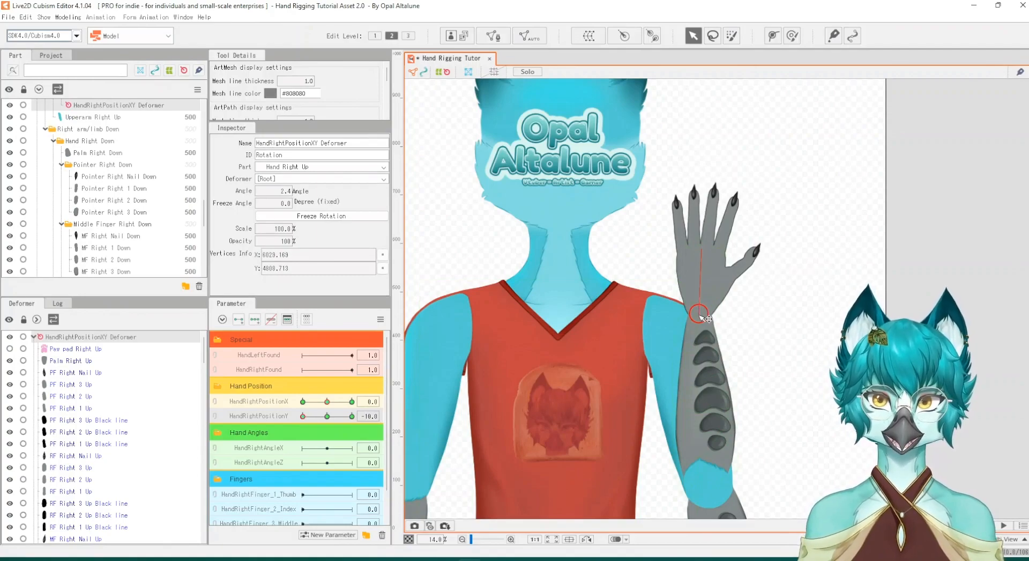
click(700, 314)
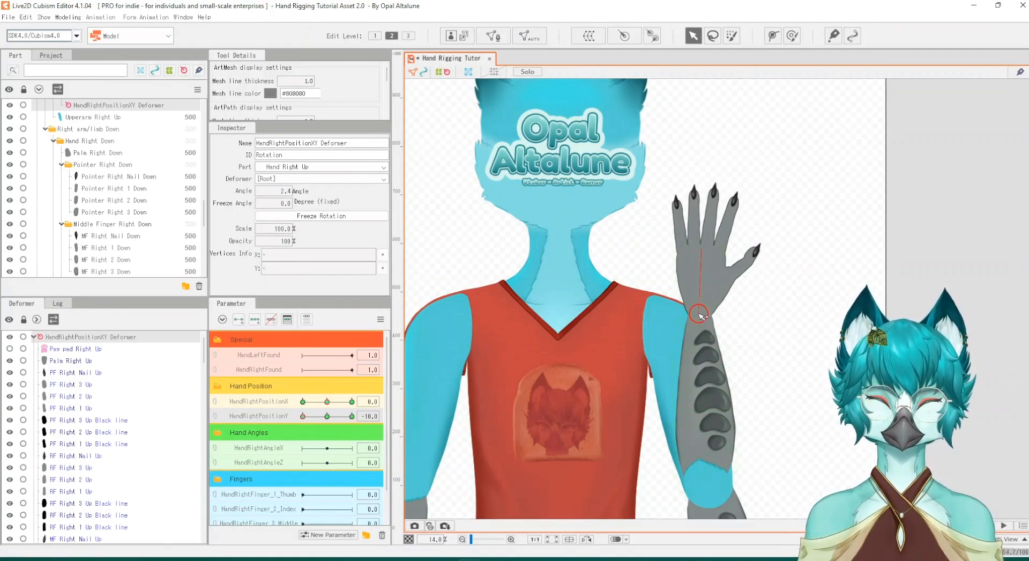
drag(700, 314, 699, 406)
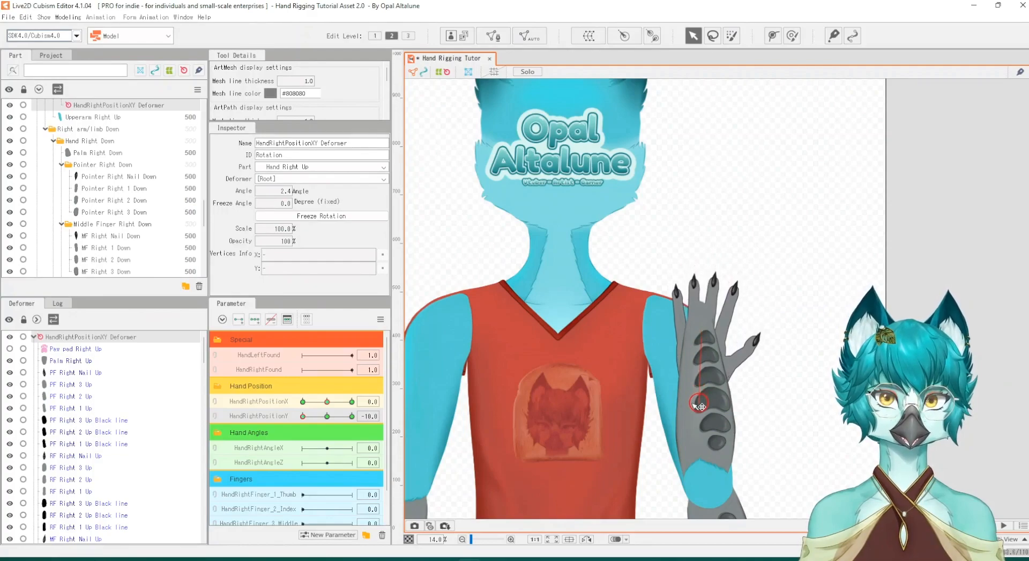
click(696, 406)
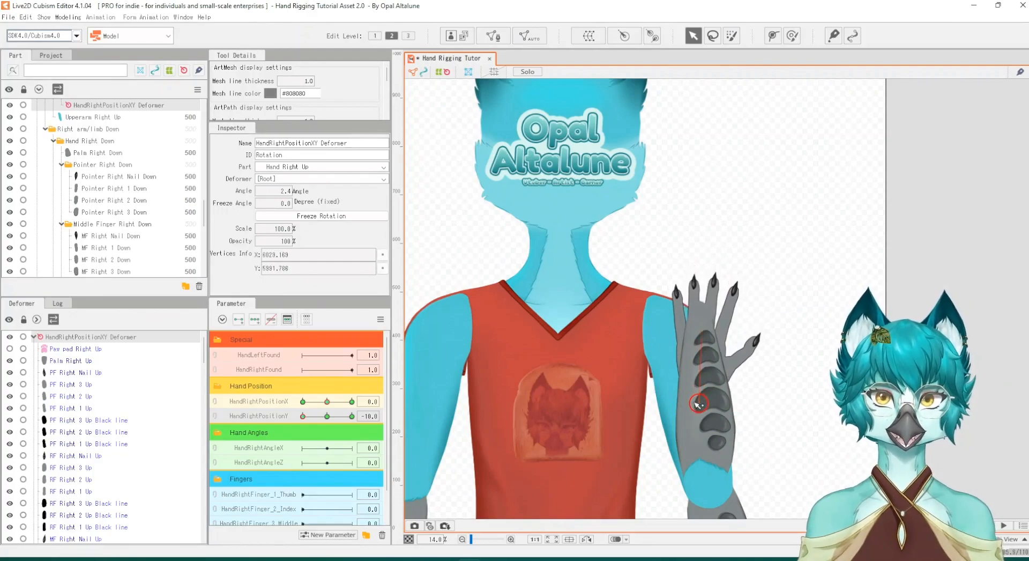
click(320, 418)
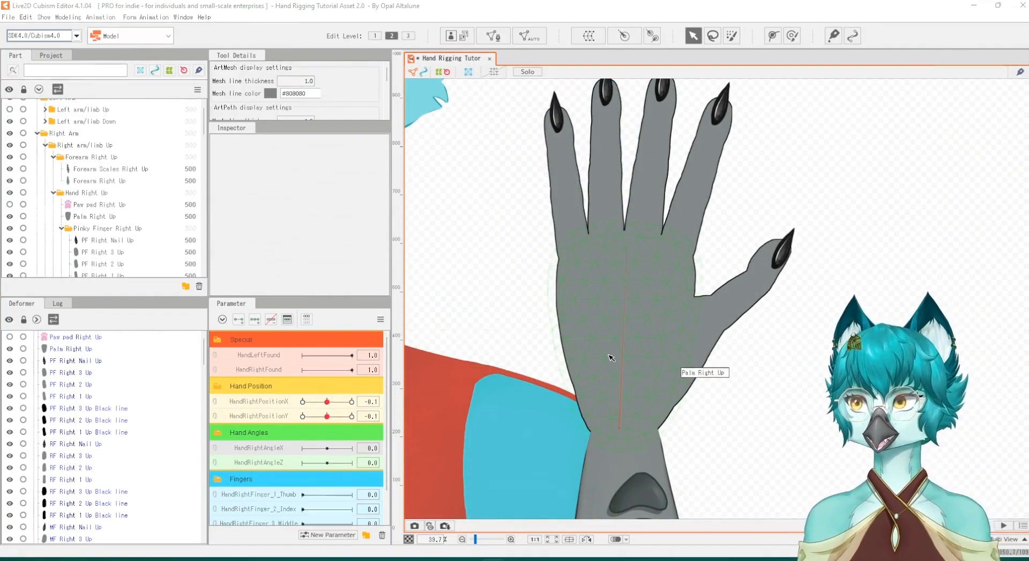
Select Paw pad Right Up, Palm Right Up and Palm Right Up Black Line together
click(87, 206)
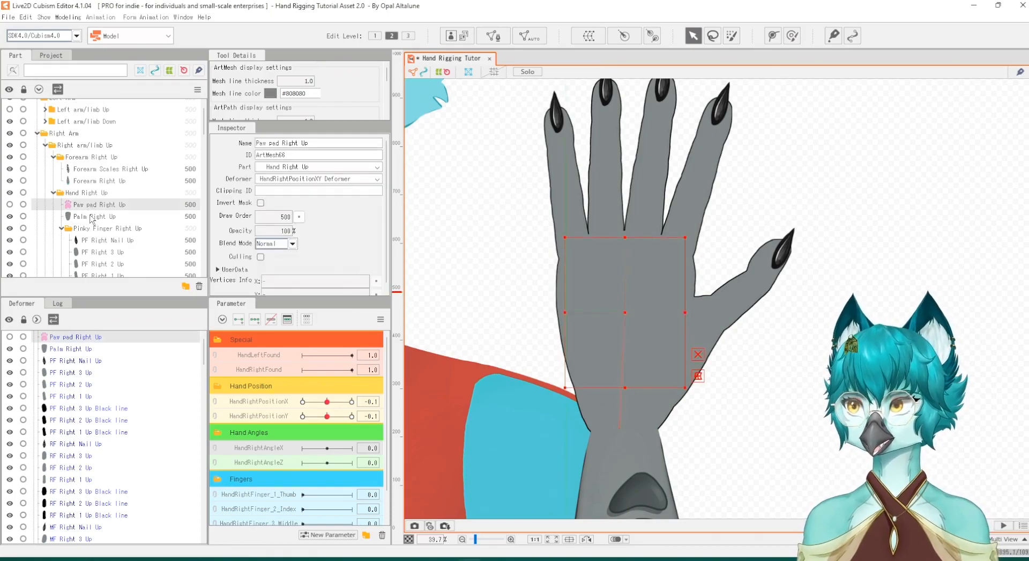
ctrl+click(91, 216)
scroll(99, 196, down, 7)
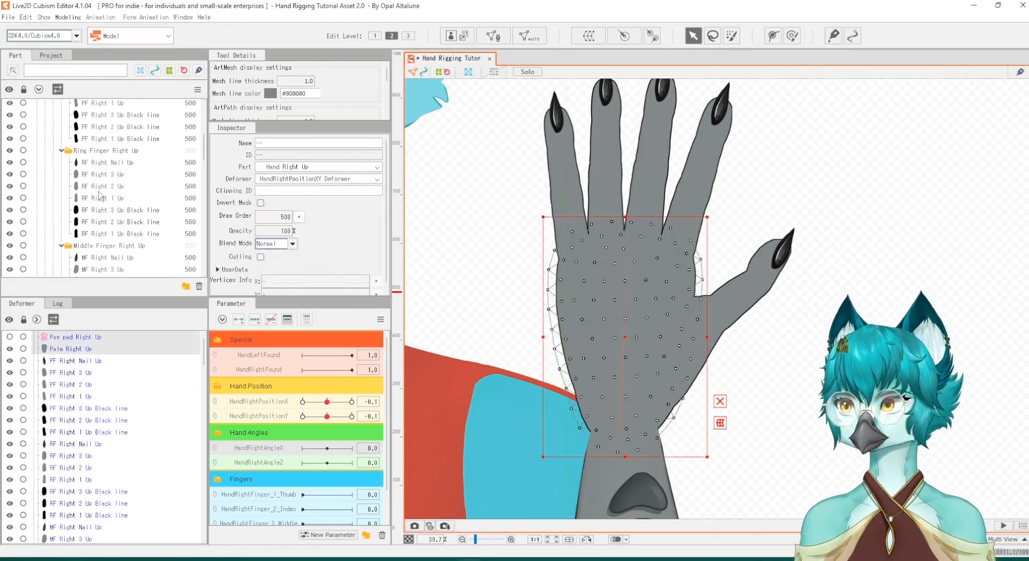
scroll(99, 196, down, 6)
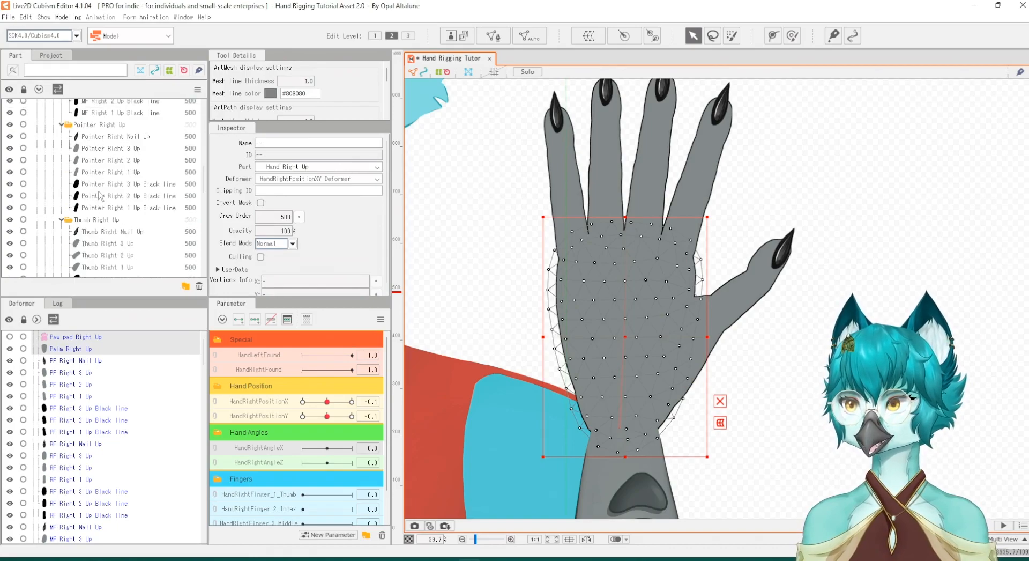
scroll(100, 195, down, 1)
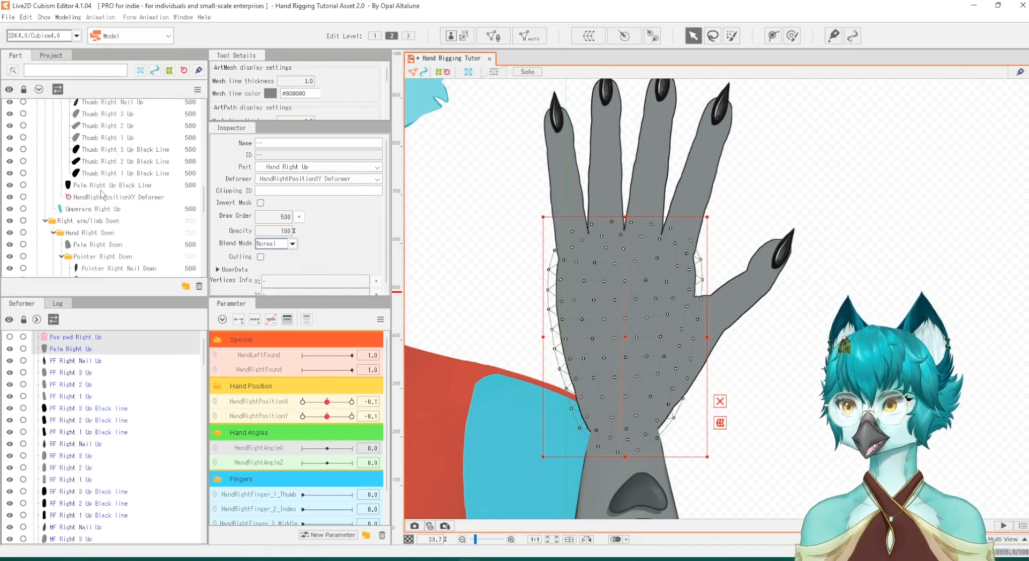
click(105, 186)
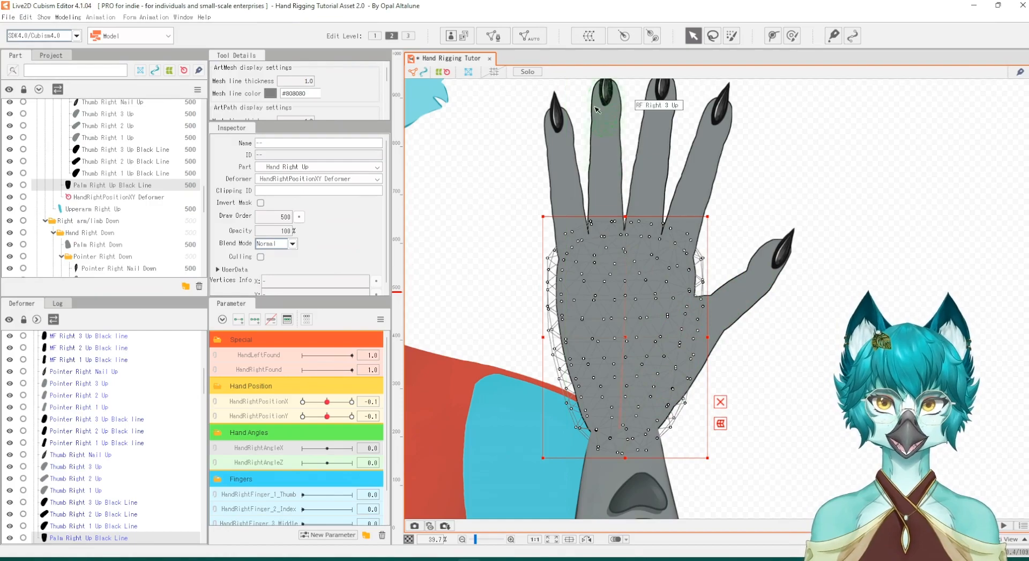
Create a warp deformer named Palm HandRightAngleX as parent of the selected palm parts in Hand Right Up
click(588, 37)
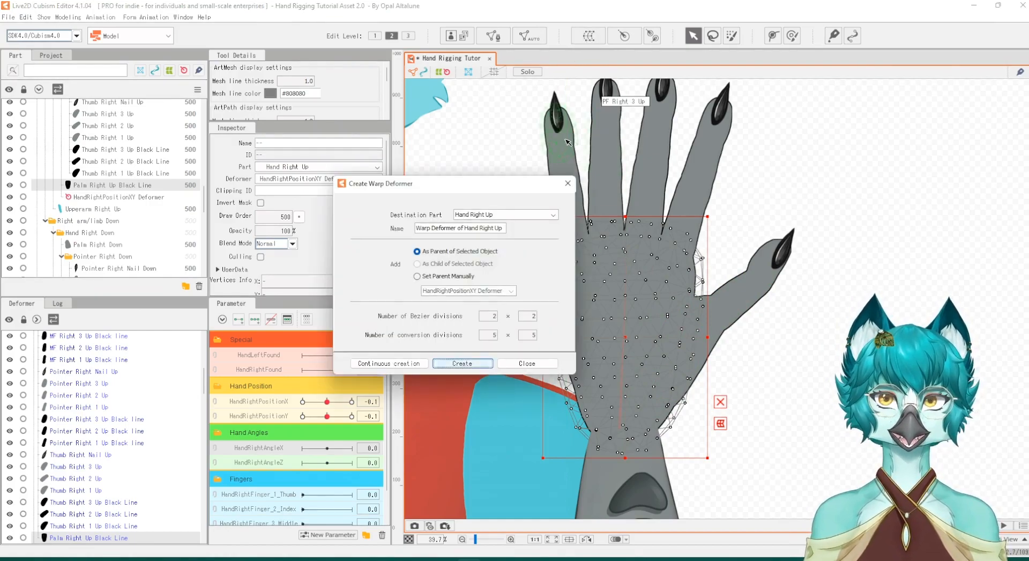
drag(505, 229, 404, 232)
key(ctrl+a)
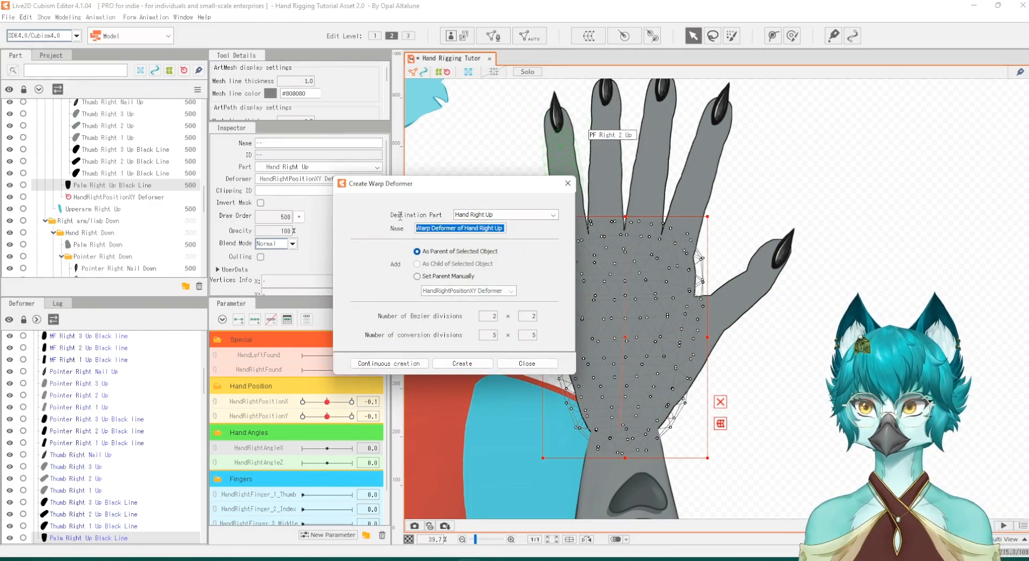
text(Palm HandRightAngleX)
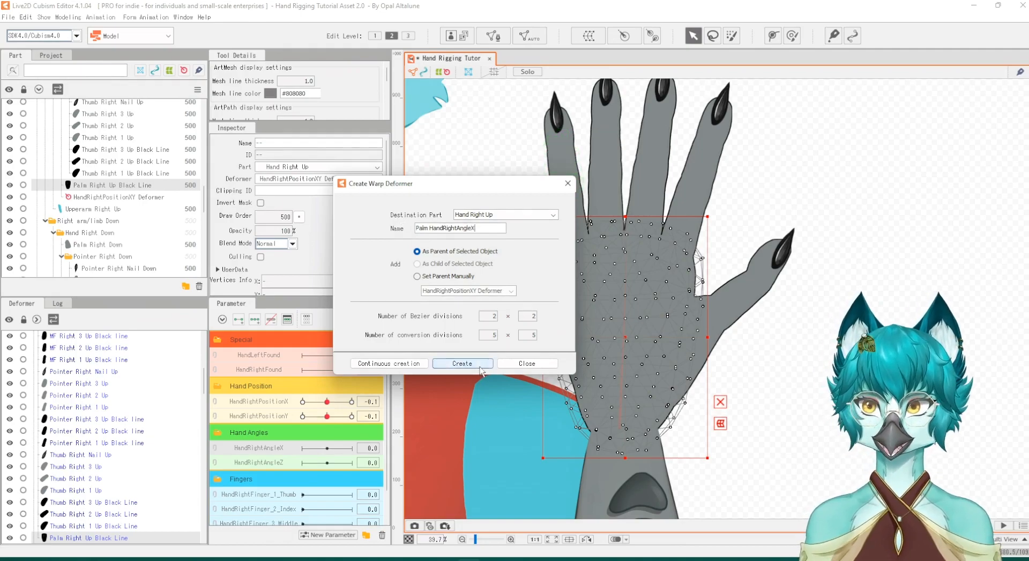
click(462, 363)
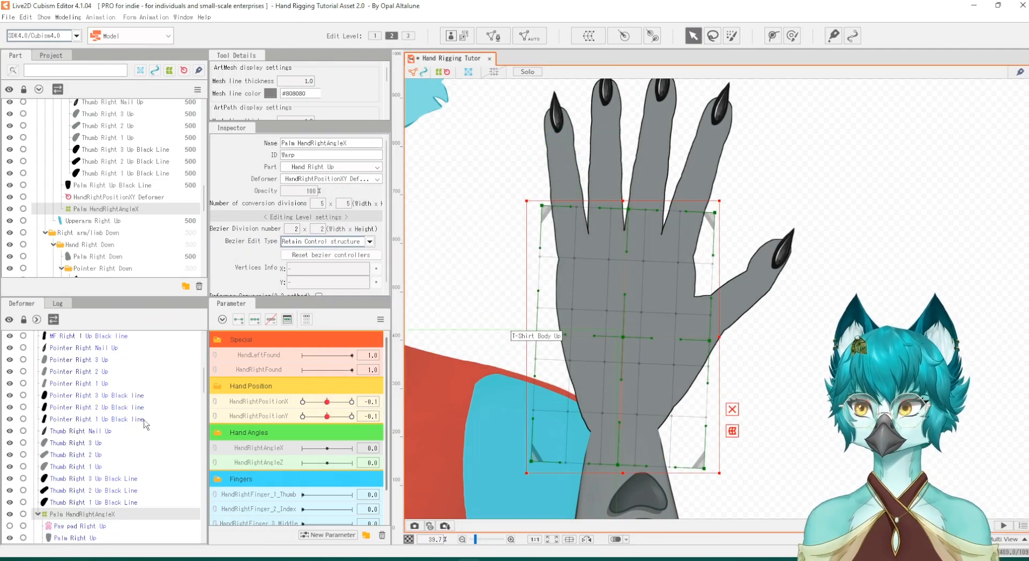
Add three keys to HandRightAngleX for the palm warp deformer and view the hand at 180.0 and -180.0
scroll(144, 424, down, 4)
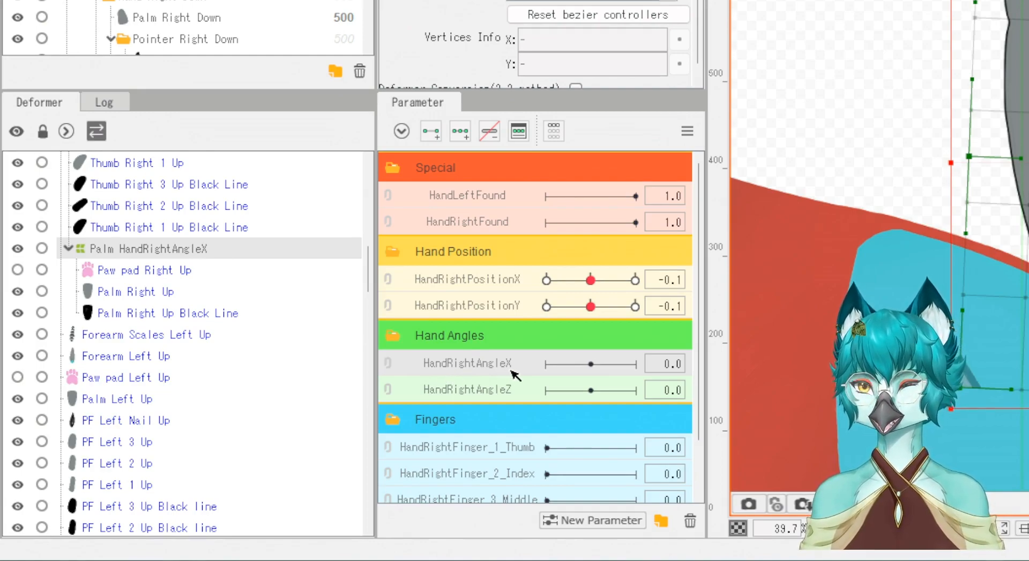
click(460, 137)
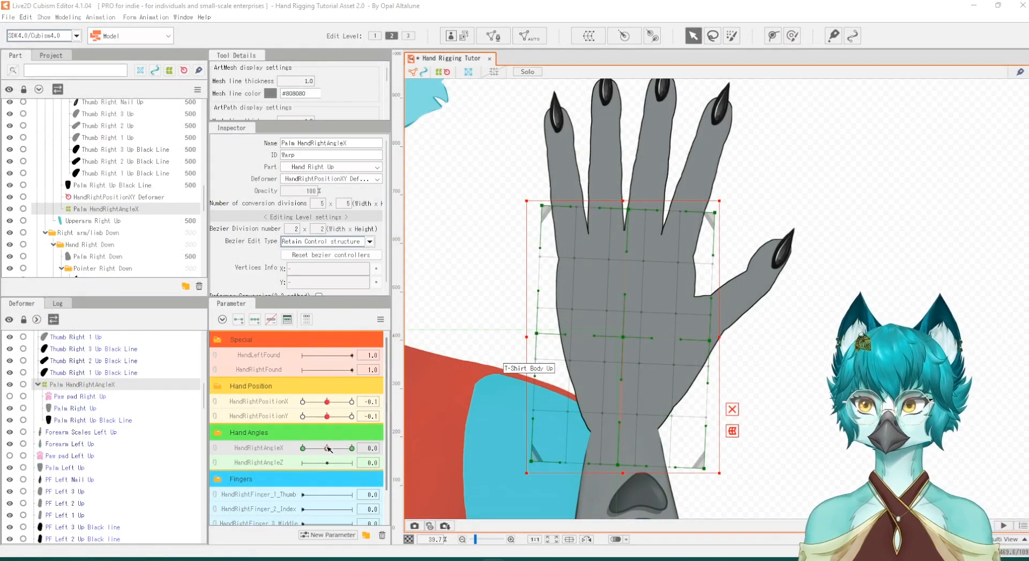
click(351, 448)
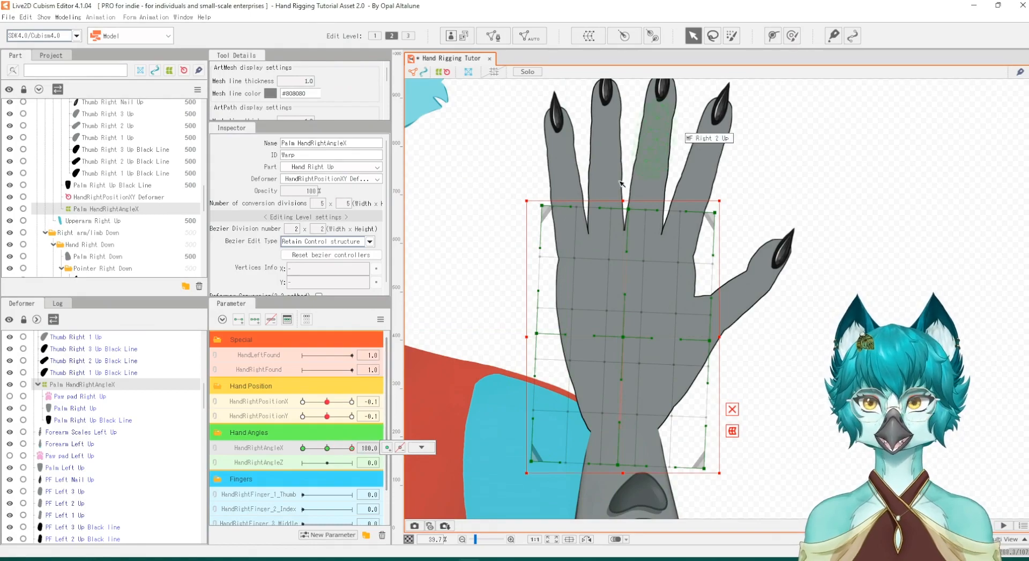
scroll(687, 405, down, 2)
scroll(812, 341, up, 2)
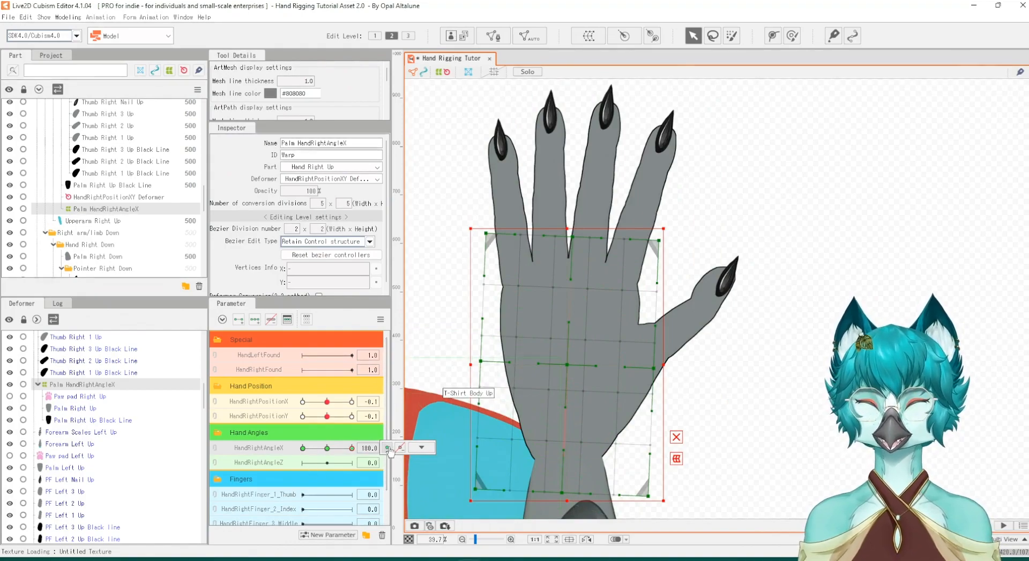
click(349, 449)
drag(348, 449, 301, 449)
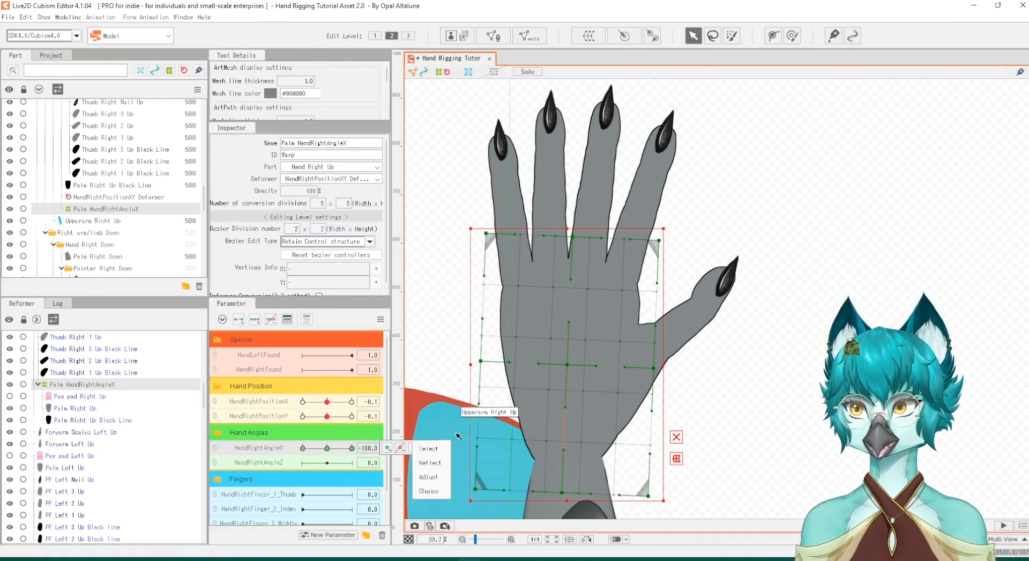
scroll(806, 257, down, 2)
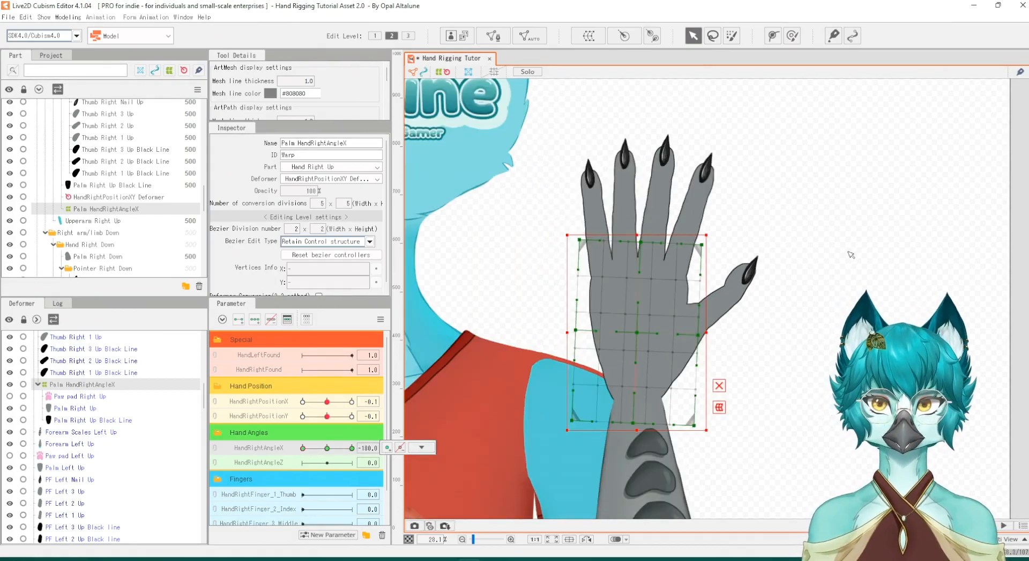
scroll(823, 263, down, 1)
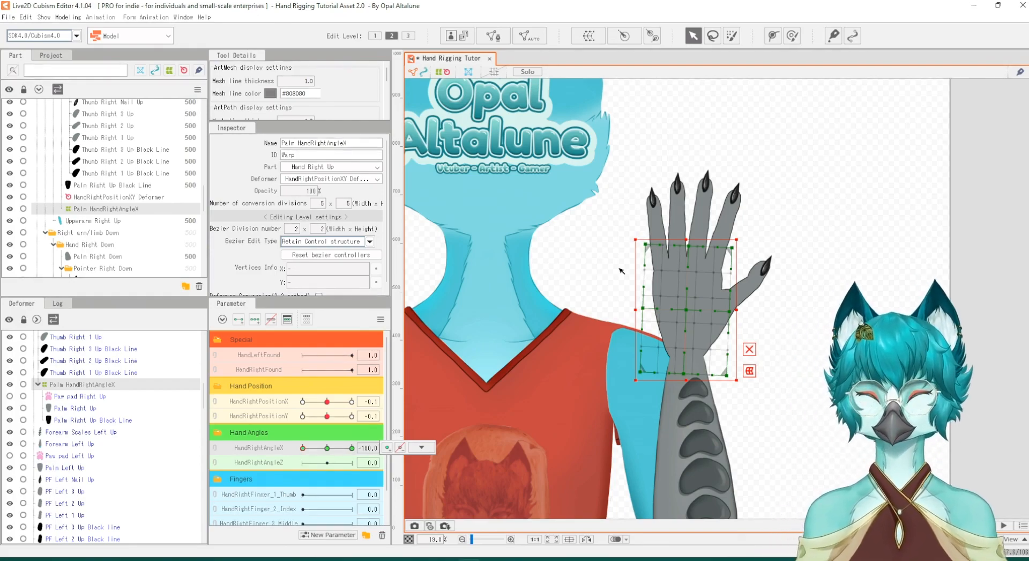
Bring HandRightAngleX to 0.0 and pull the pinky-side edge points of the palm warp deformer inward
click(315, 448)
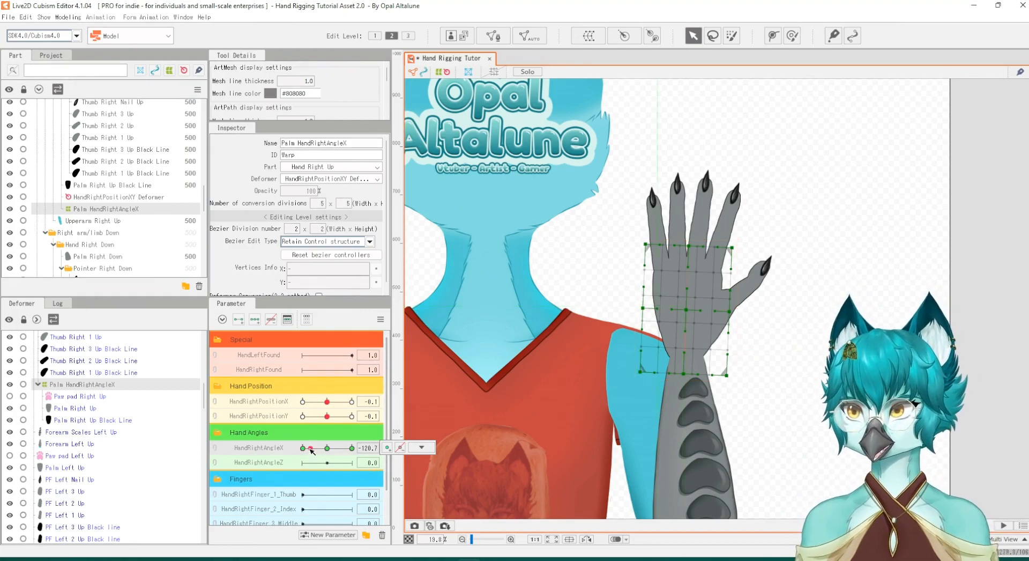
drag(316, 452, 325, 459)
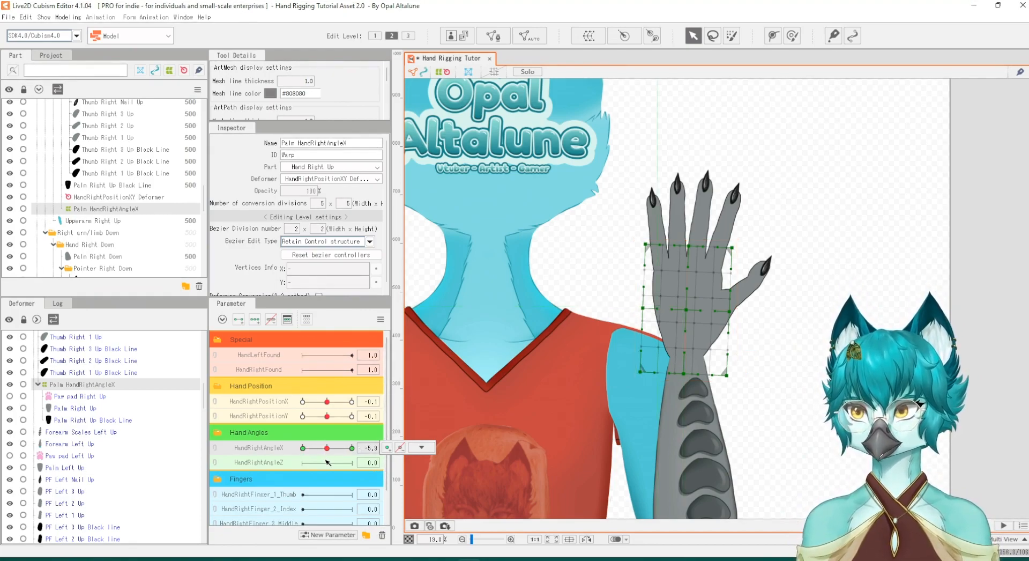
scroll(796, 276, up, 2)
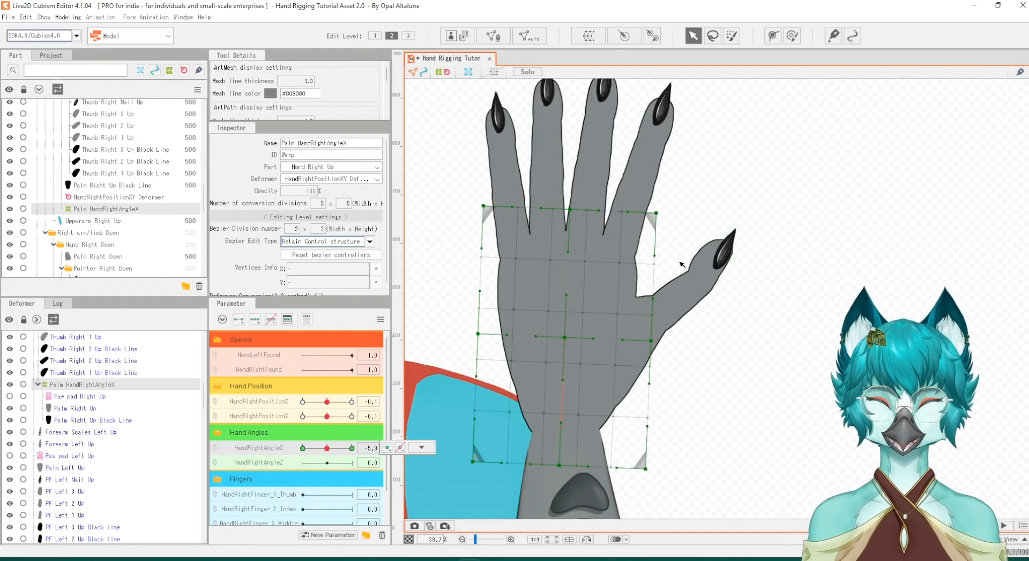
click(565, 338)
drag(479, 335, 511, 331)
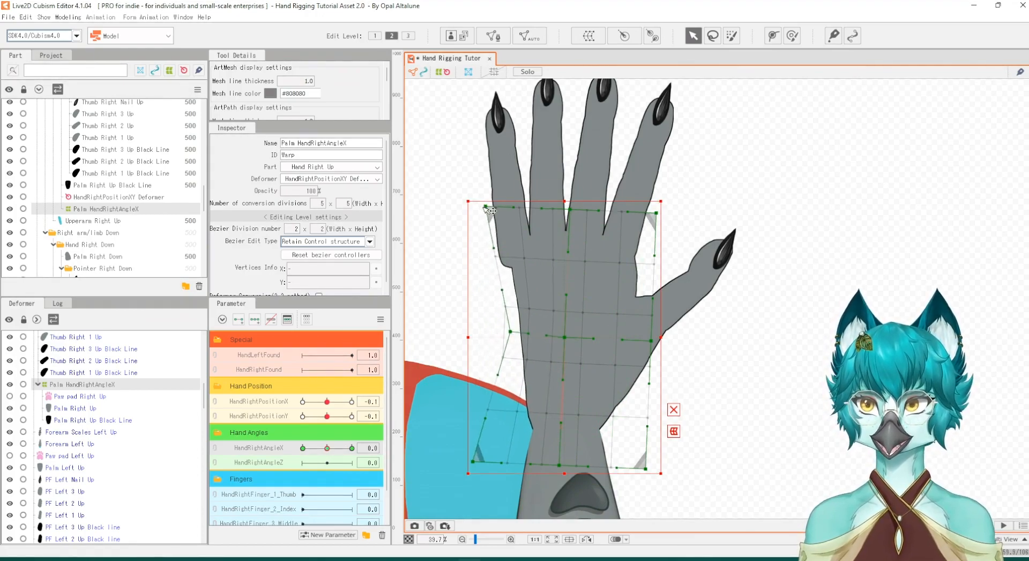
drag(486, 207, 521, 213)
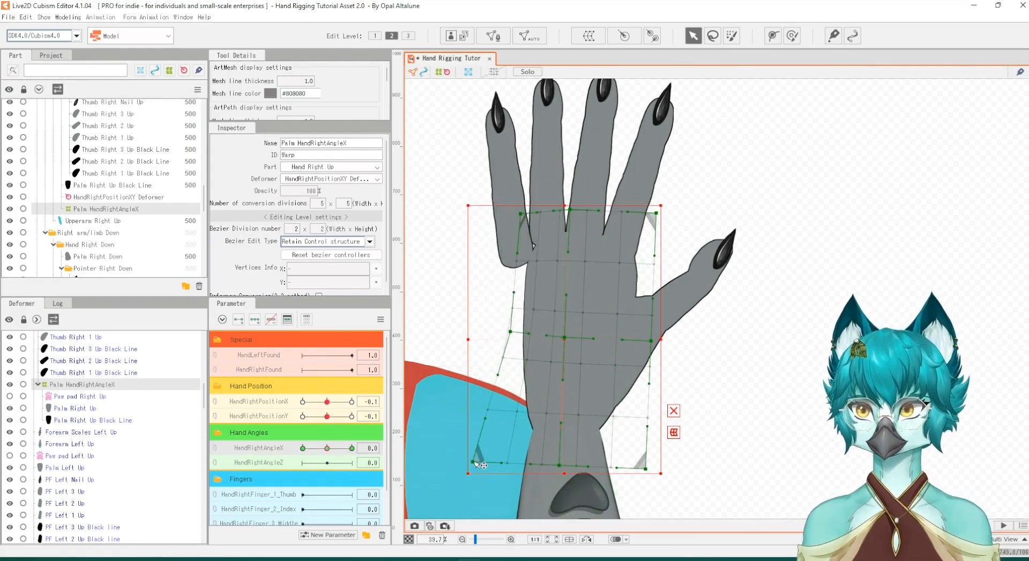
drag(476, 462, 501, 461)
Pull the thumb-side edge points of the palm warp deformer inward at the wrist, mid-palm and finger base
drag(651, 470, 635, 466)
drag(657, 342, 626, 334)
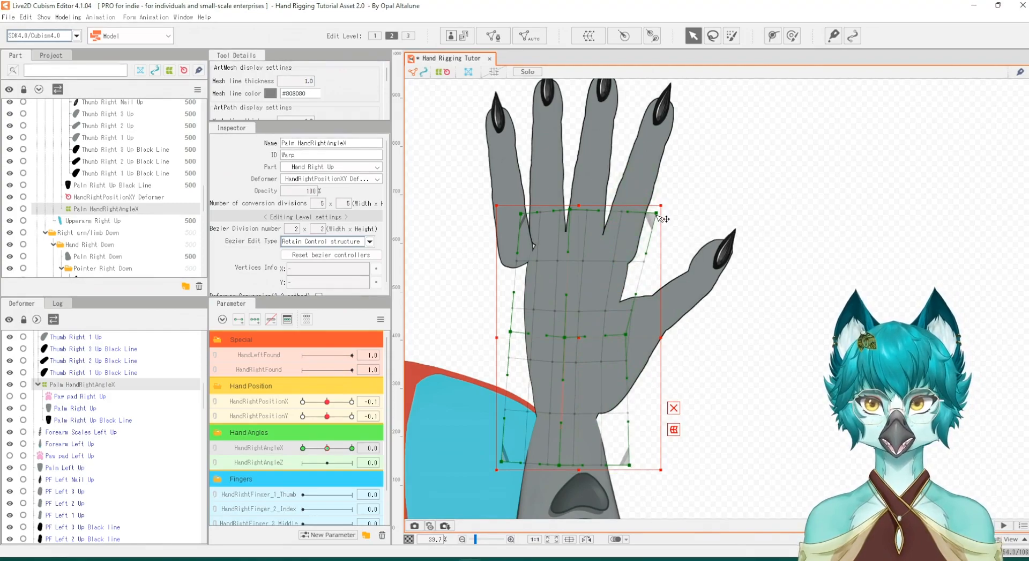
drag(656, 213, 622, 209)
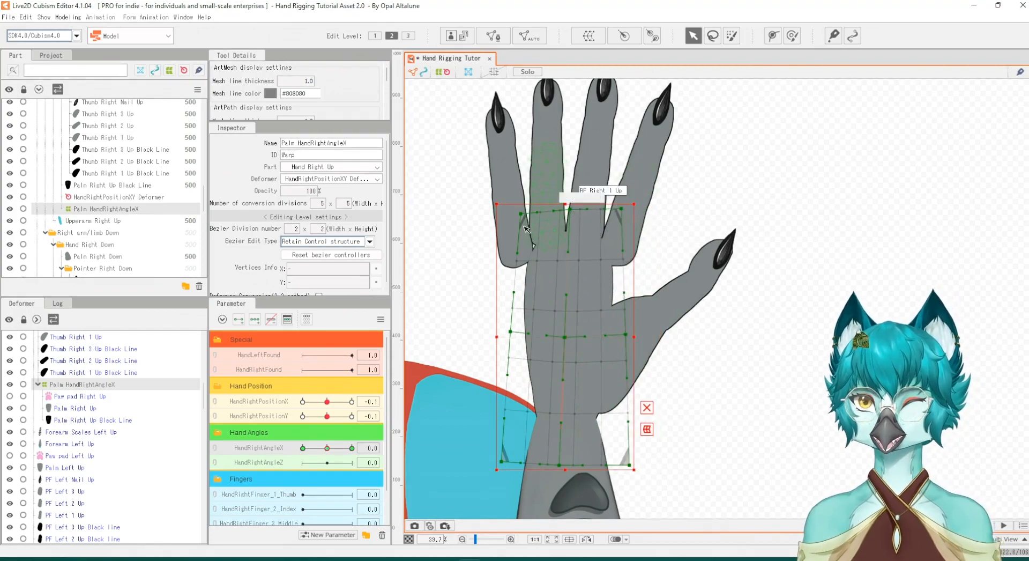
Fine-tune the palm warp's edge points on both sides to narrow the palm further at the finger base and middle
drag(521, 213, 530, 211)
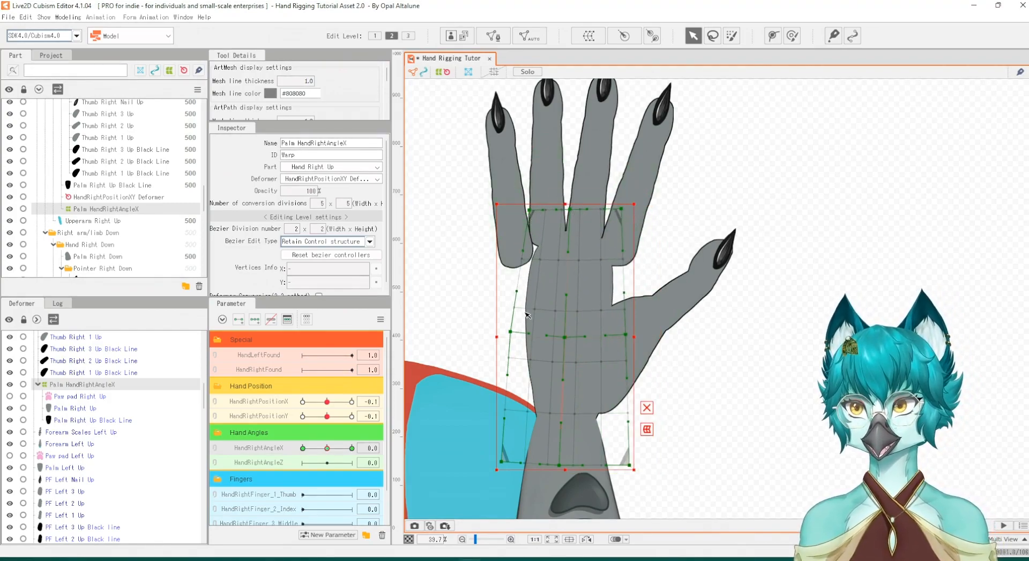
drag(513, 332, 529, 327)
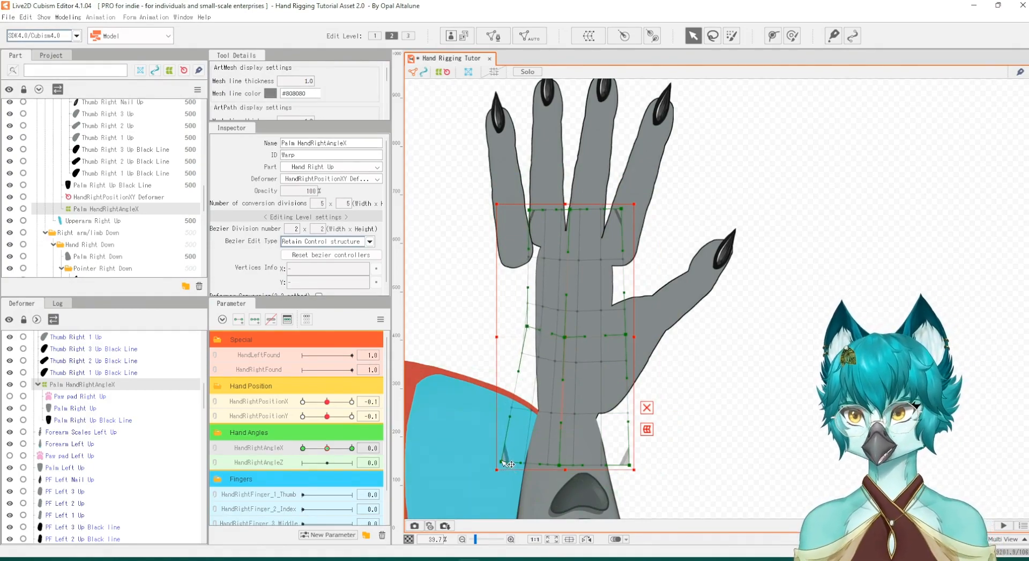
drag(506, 462, 512, 460)
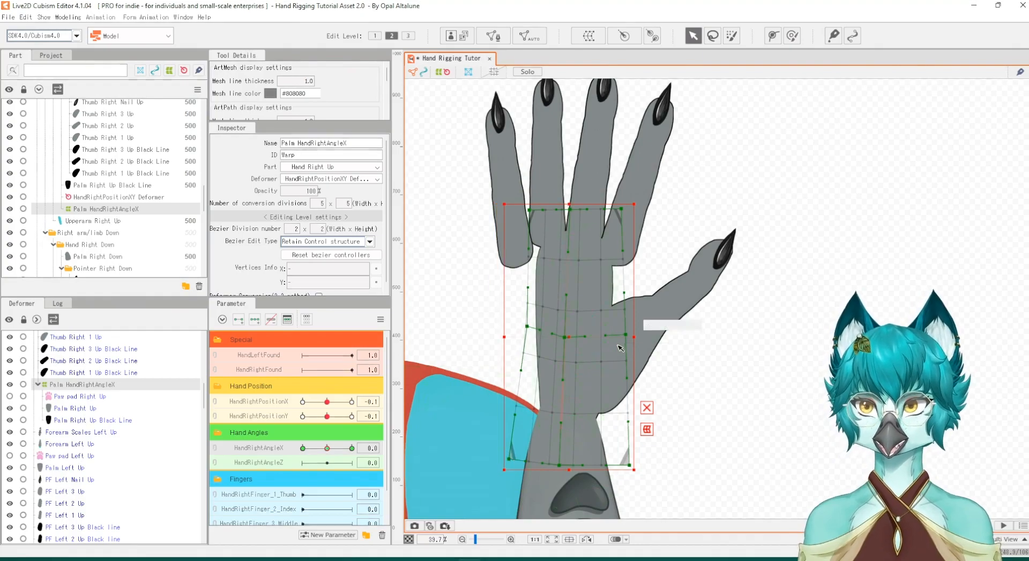
drag(509, 459, 507, 460)
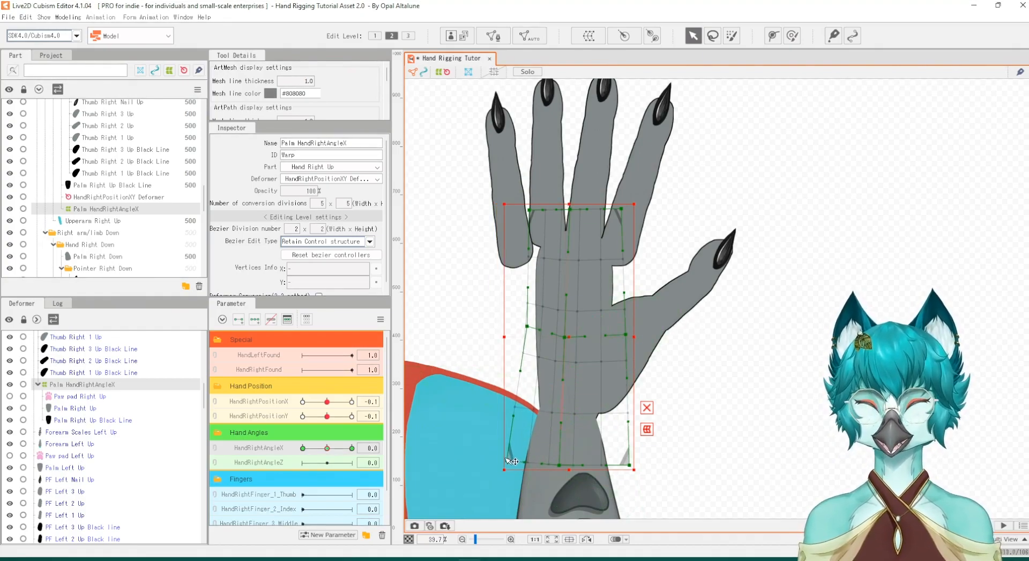
drag(625, 334, 617, 332)
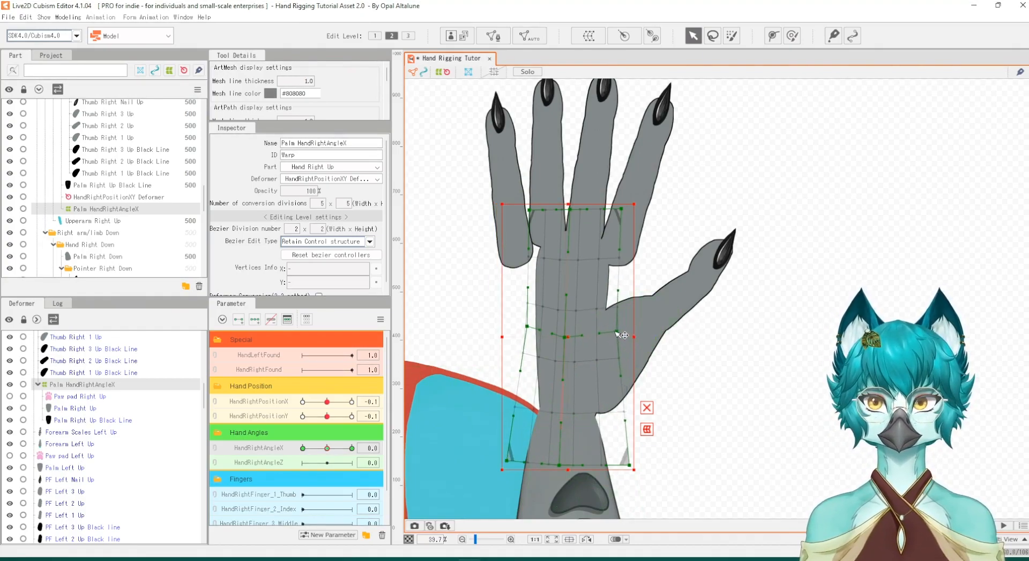
drag(530, 211, 539, 212)
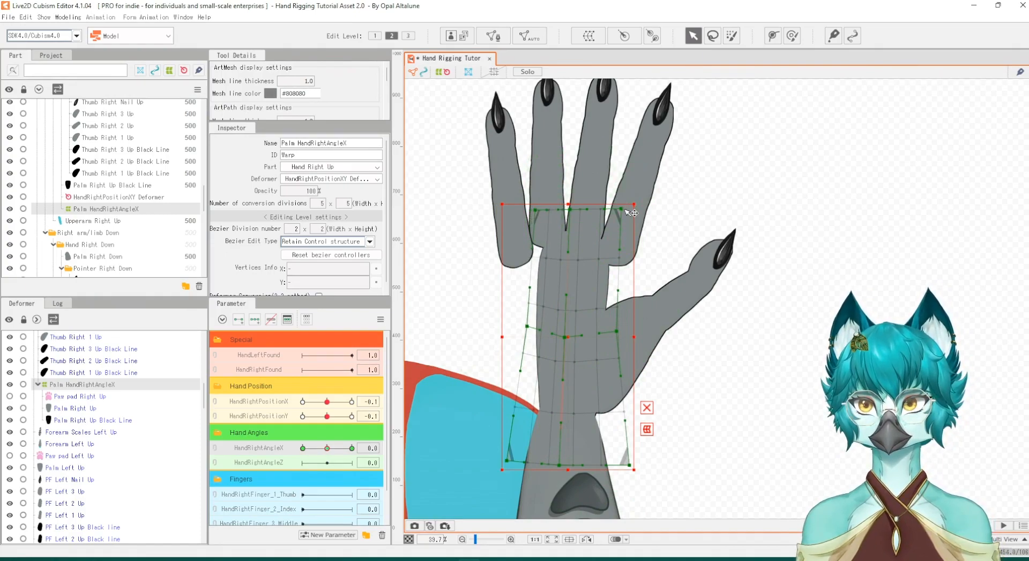
drag(625, 210, 617, 206)
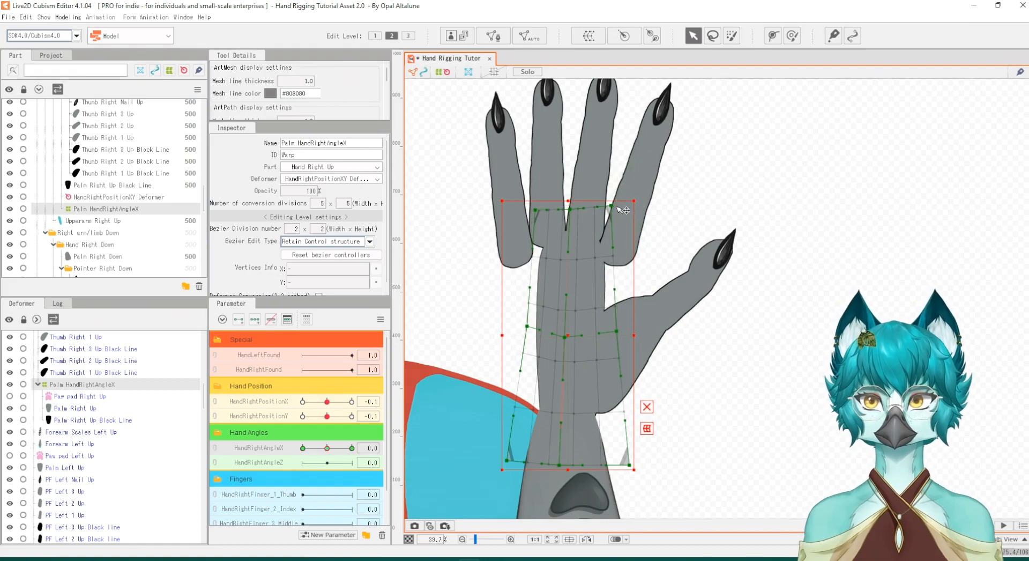
Nudge the palm warp's pinky-side middle point inward at HandRightAngleX 0.0, and compare the palm shape at 180.0
mouse_move(327, 447)
mouse_down()
mouse_move(342, 449)
mouse_move(329, 456)
mouse_up()
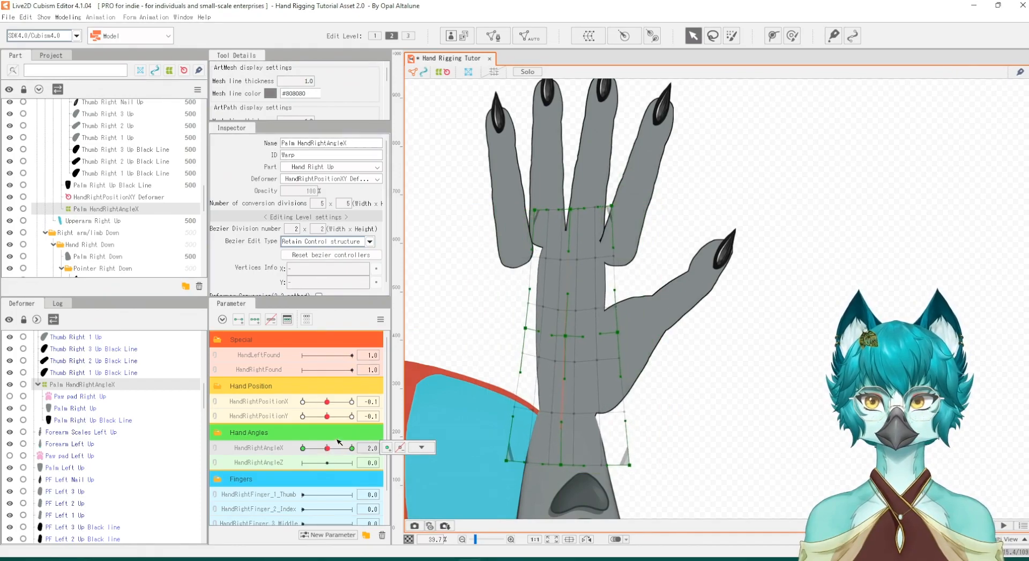
click(535, 329)
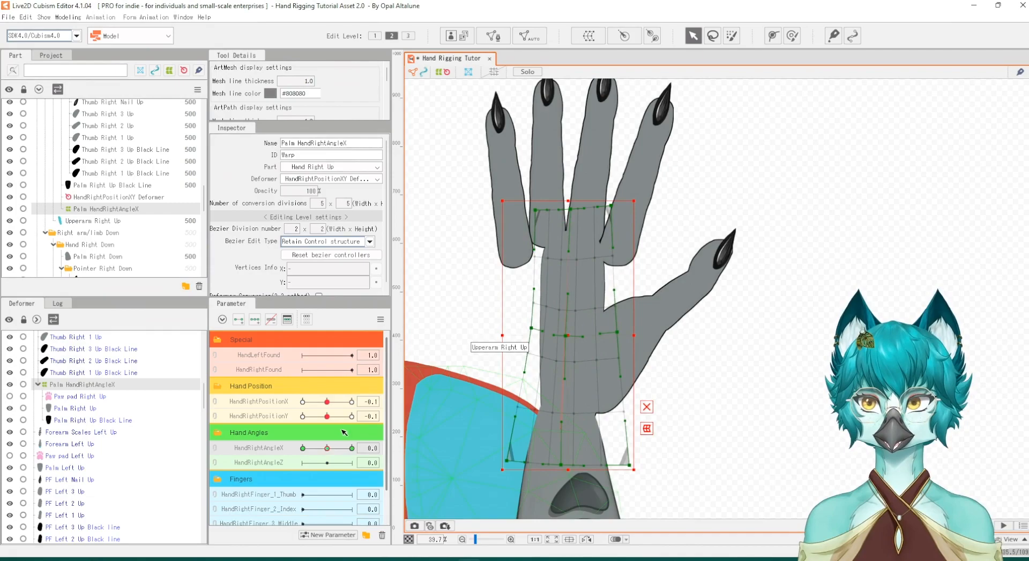
drag(329, 451, 355, 450)
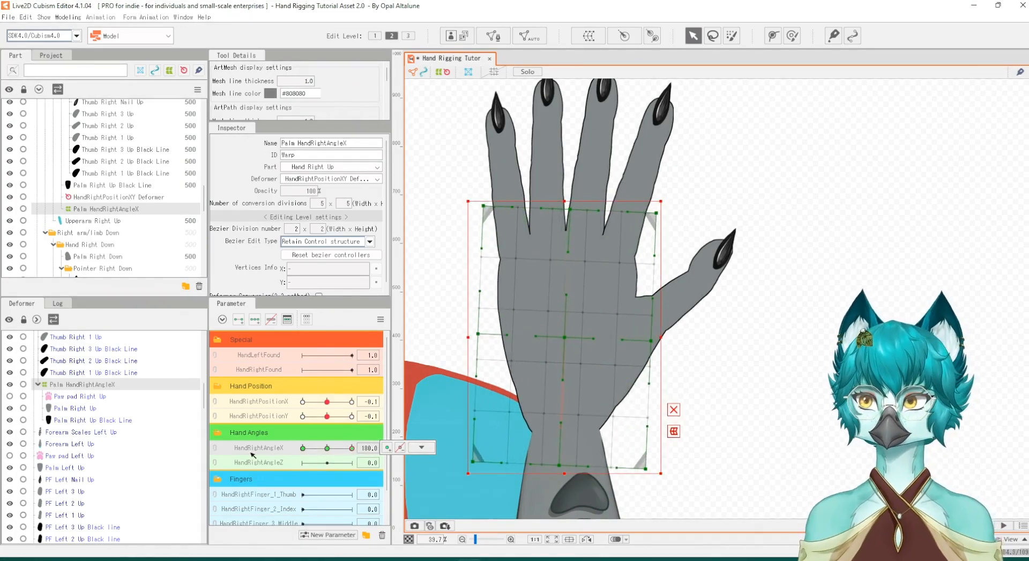
Hide the Pinky Finger Right Up, Ring Finger Right Up and Middle Finger Right Up parts, leaving the pointer and thumb shown
scroll(772, 340, down, 2)
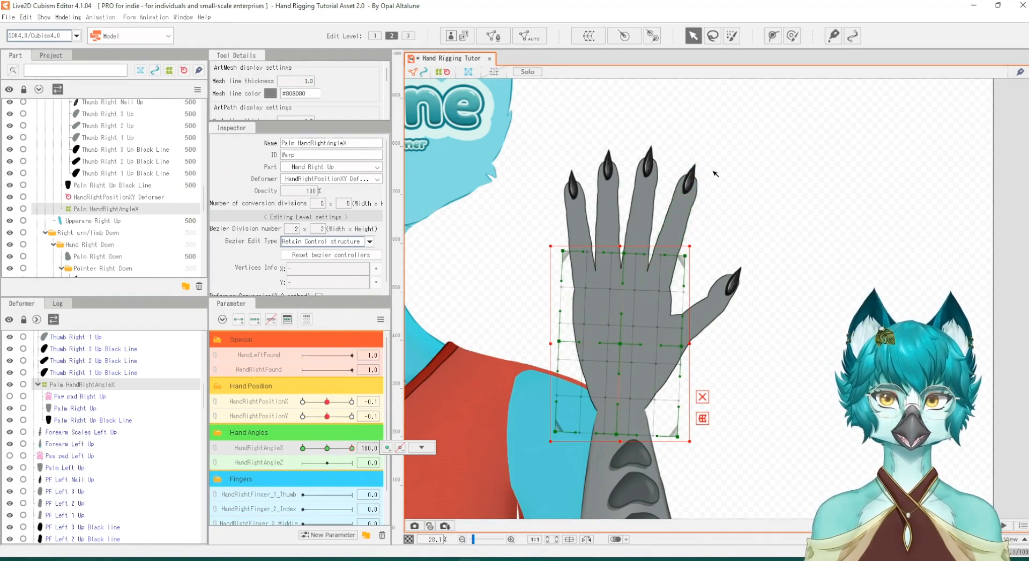
scroll(132, 228, up, 5)
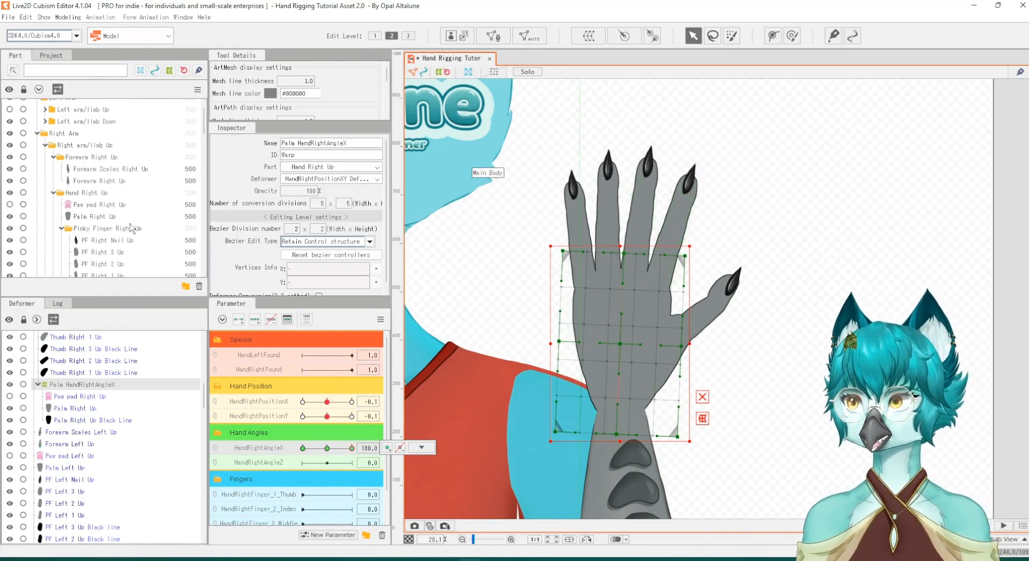
scroll(128, 223, up, 2)
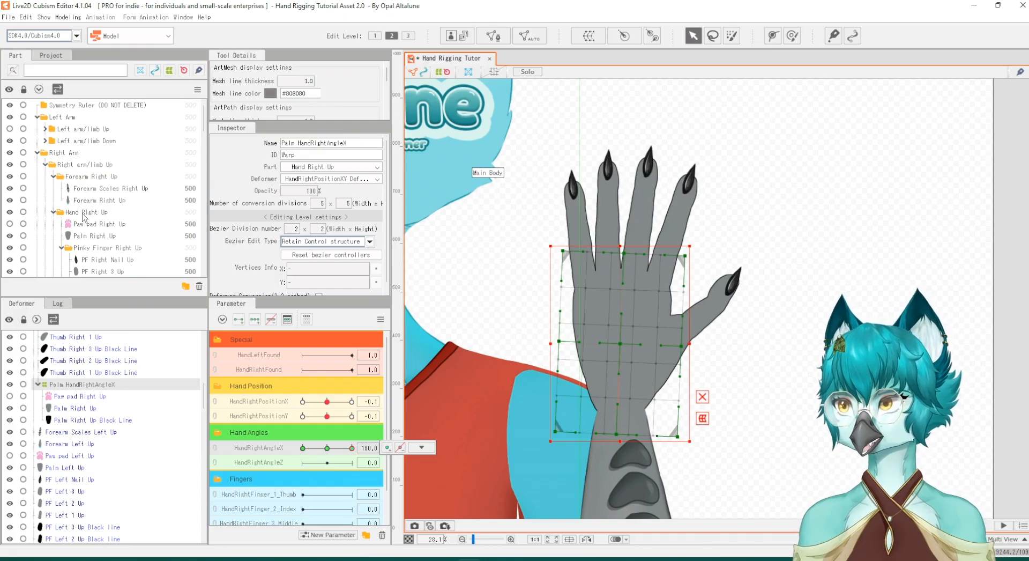
scroll(84, 216, down, 3)
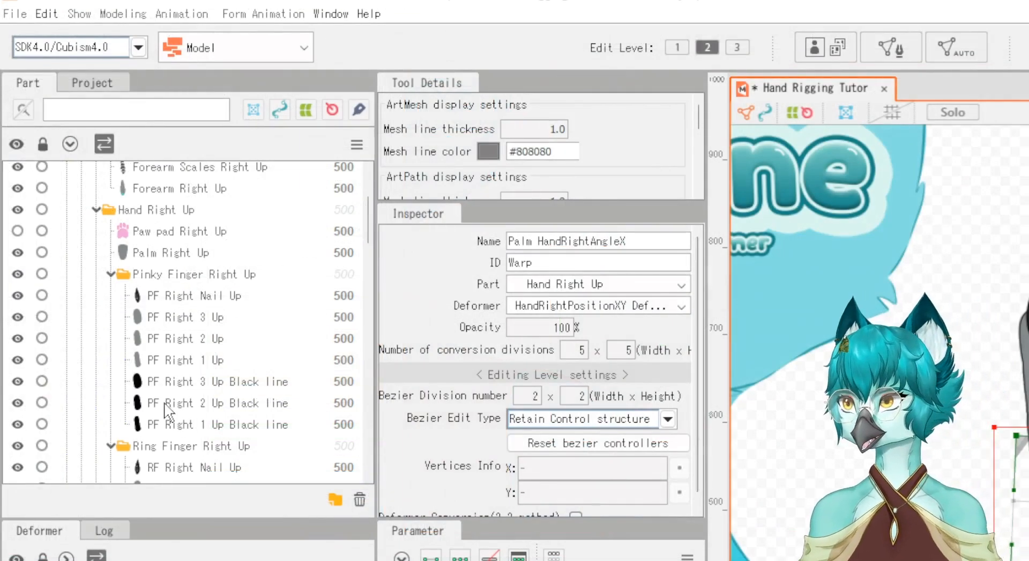
scroll(168, 410, down, 2)
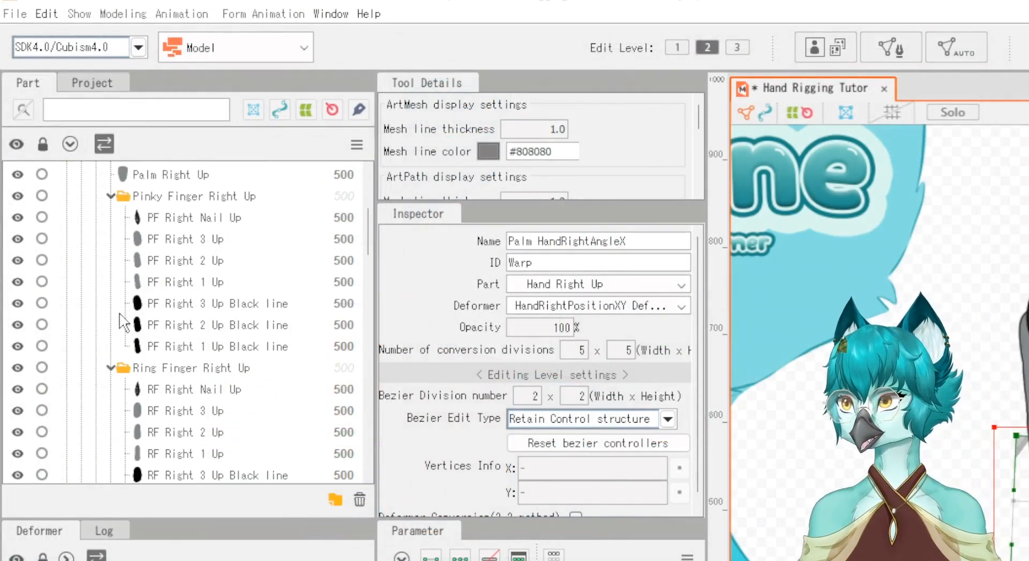
click(21, 196)
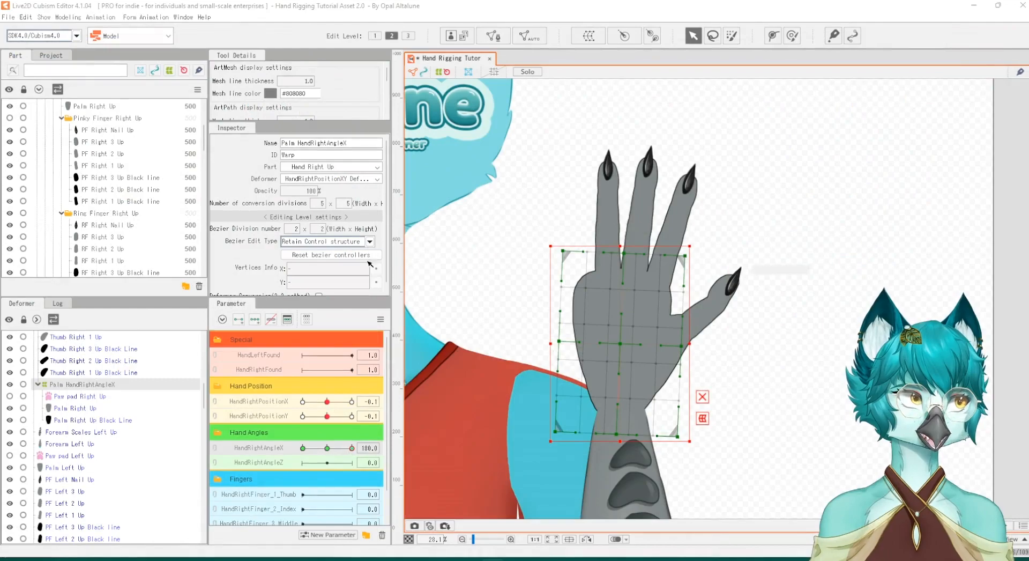
click(9, 118)
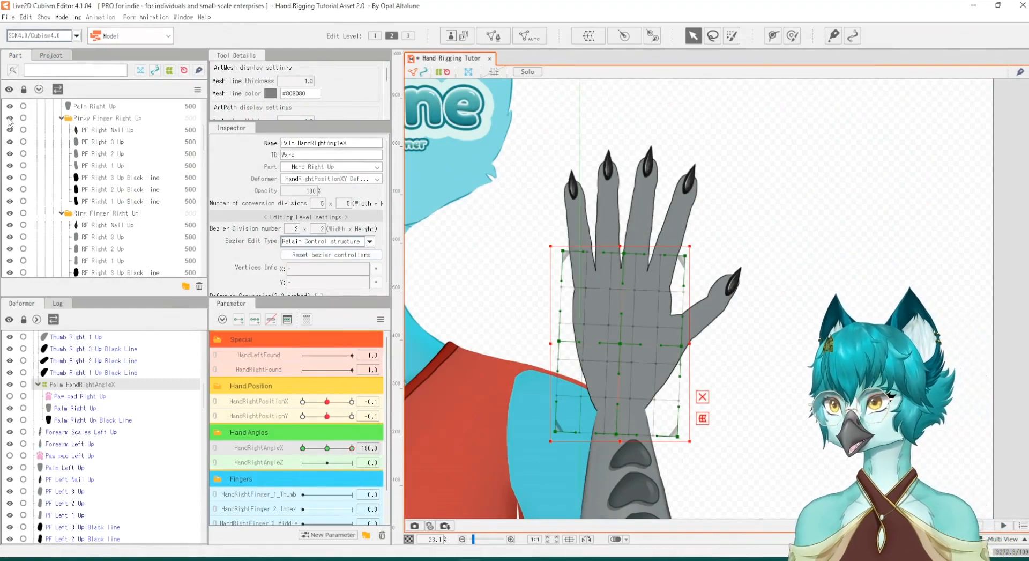
click(9, 118)
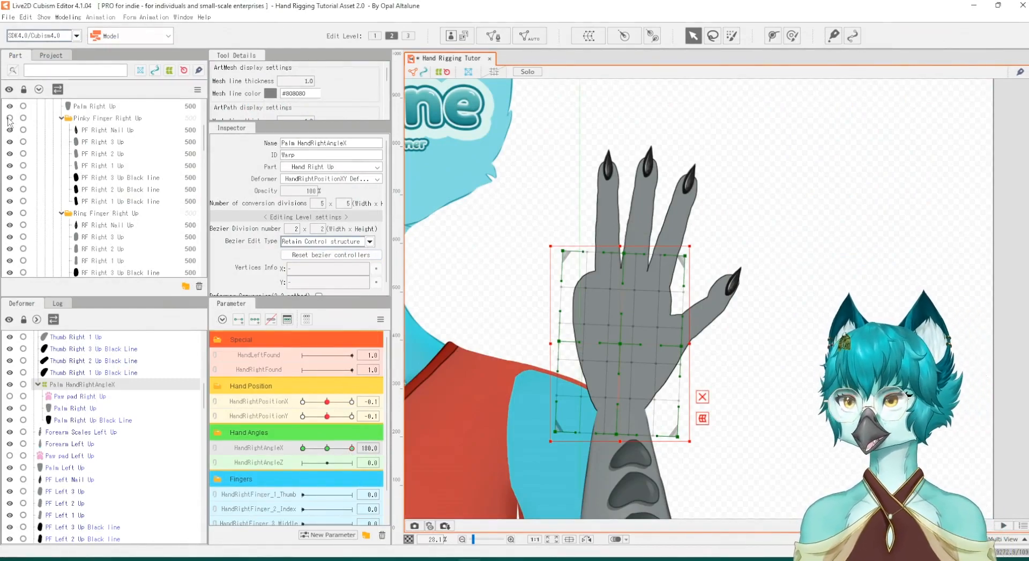
click(9, 212)
scroll(23, 210, down, 3)
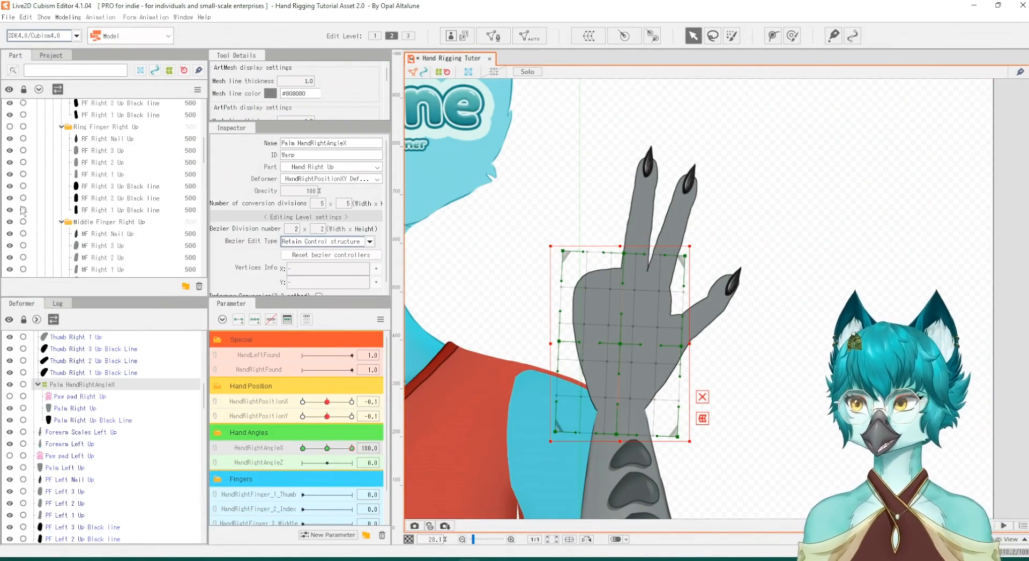
click(10, 221)
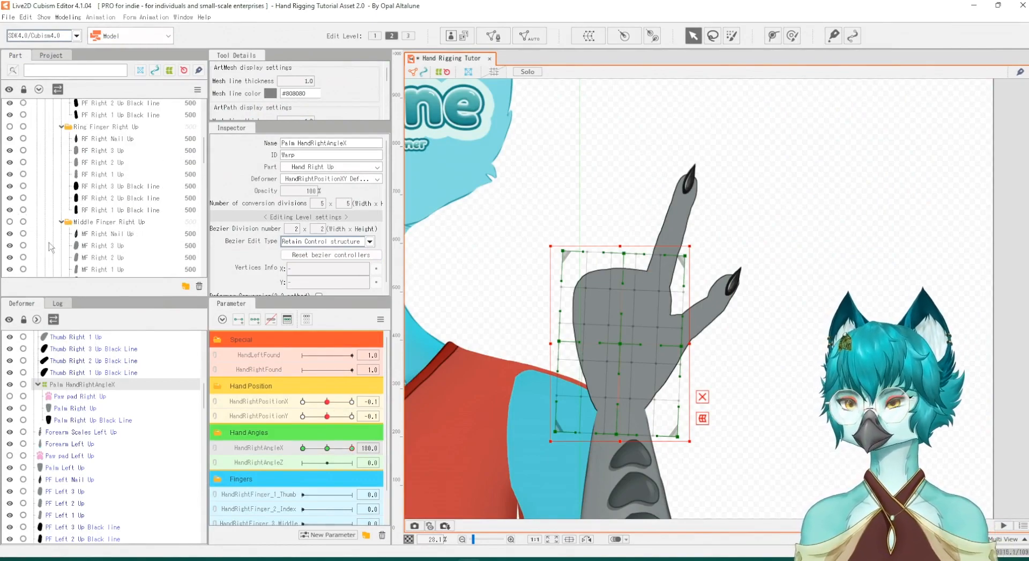
scroll(116, 199, down, 2)
scroll(116, 200, down, 4)
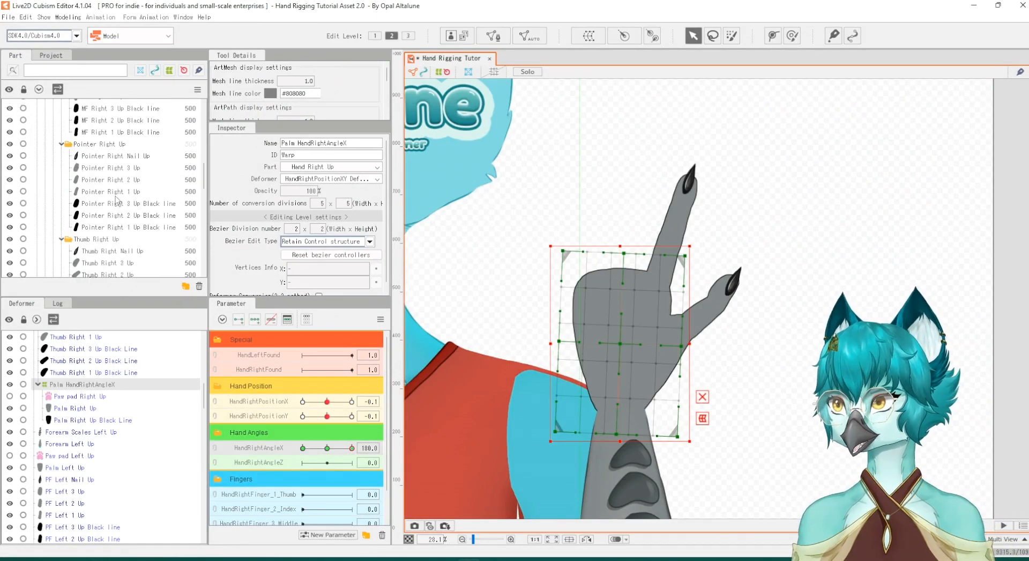
Create a rotation deformer named PF HandRightAngleX Rotation as parent of all Pointer Right Up art meshes
click(92, 145)
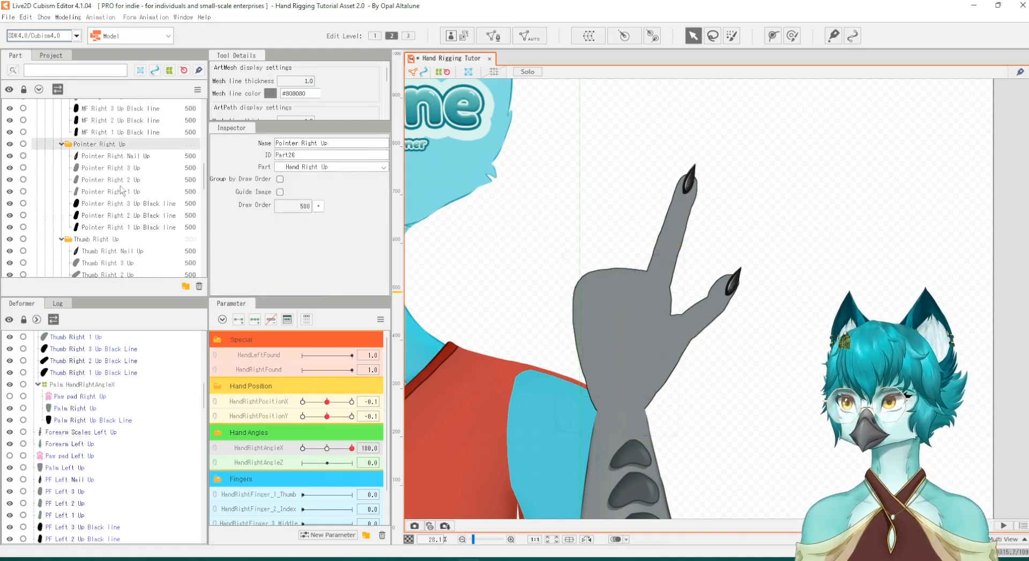
shift+click(127, 228)
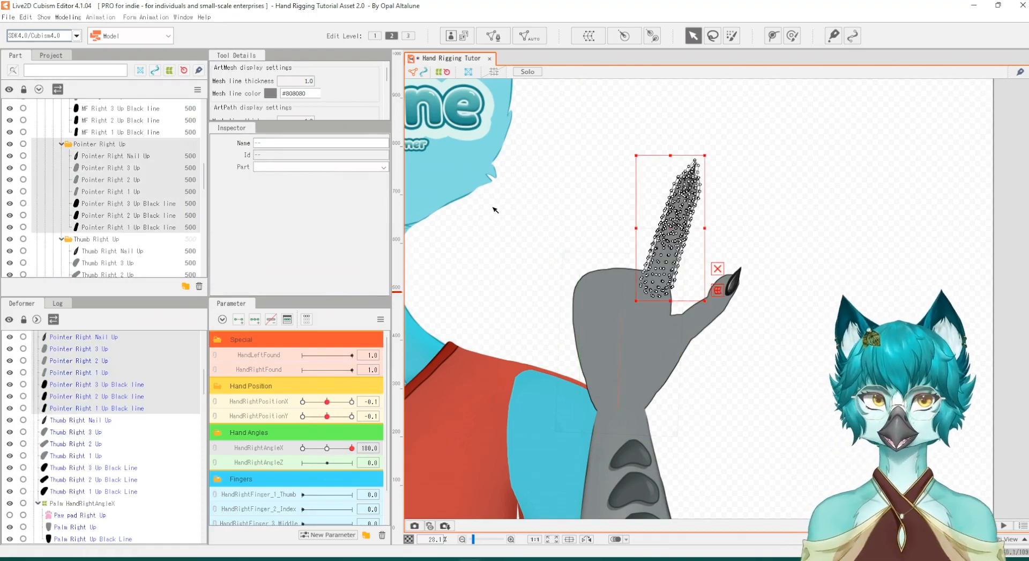
click(624, 37)
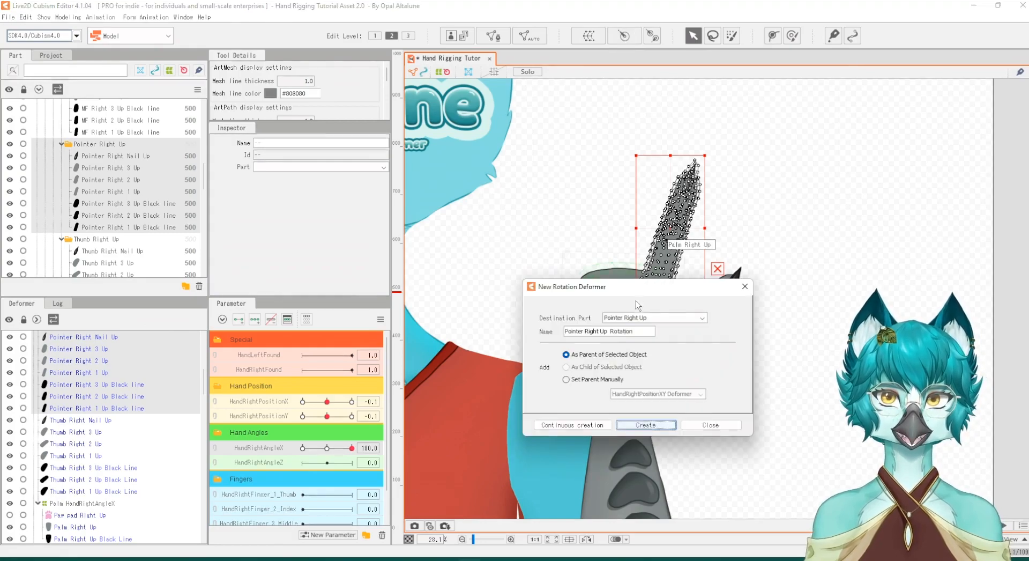
drag(635, 331, 552, 335)
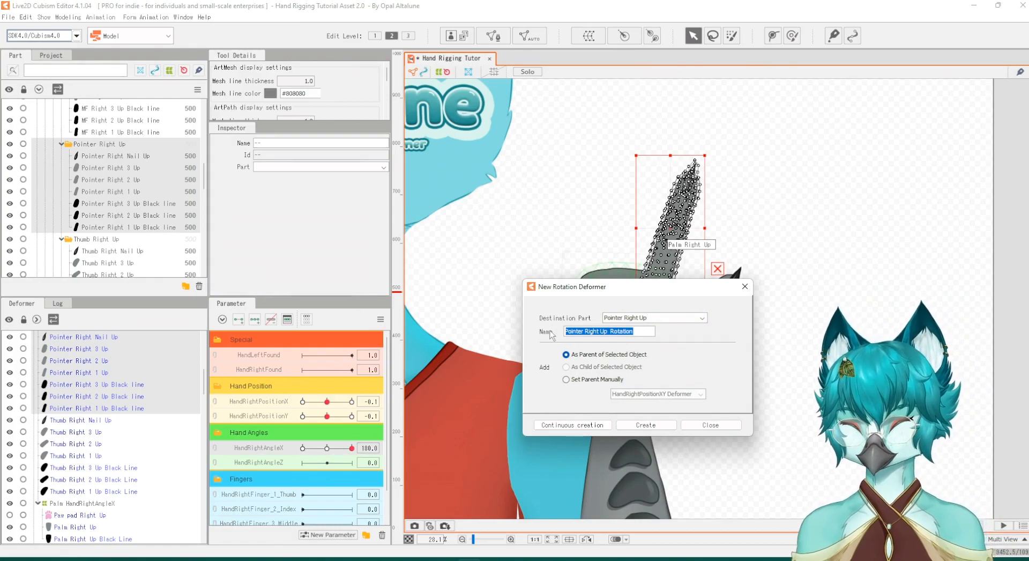
text(P)
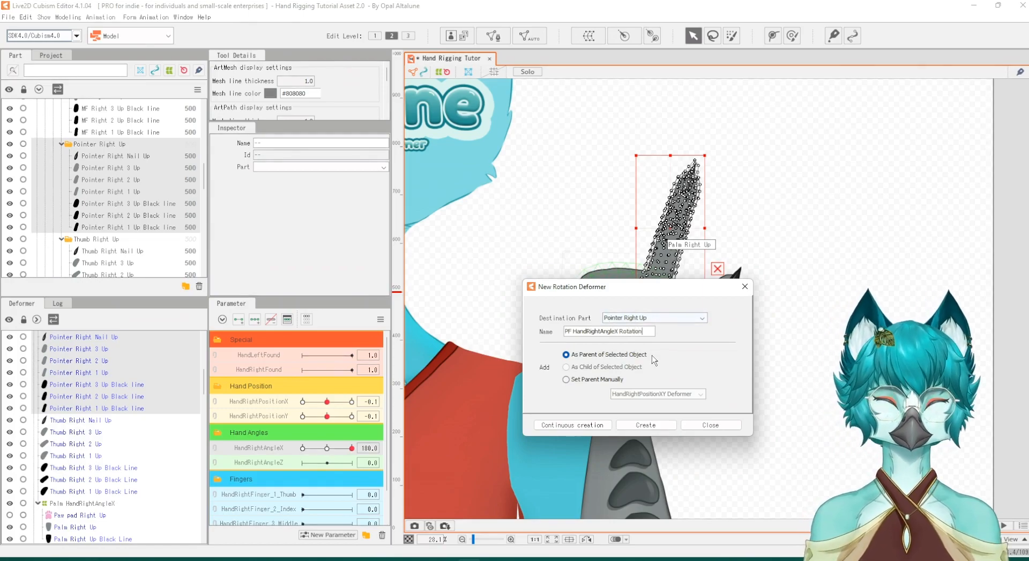
click(646, 424)
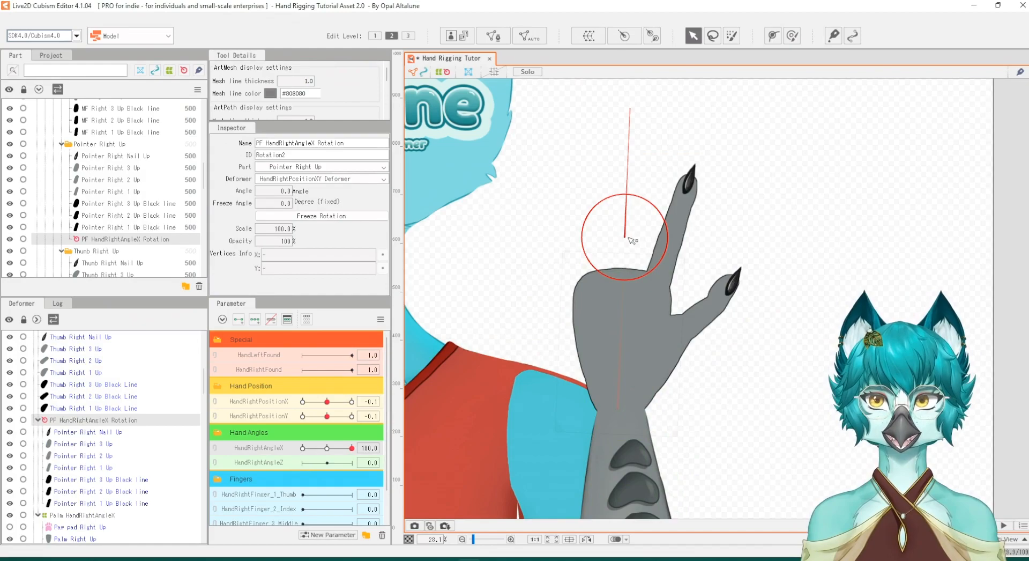
Shrink the rotation deformer, align it from the pointer's base to its tip at about 16.4 degrees, and give it three HandRightAngleX keys
drag(631, 240, 652, 257)
drag(669, 274, 666, 284)
drag(662, 152, 696, 160)
drag(665, 324, 661, 295)
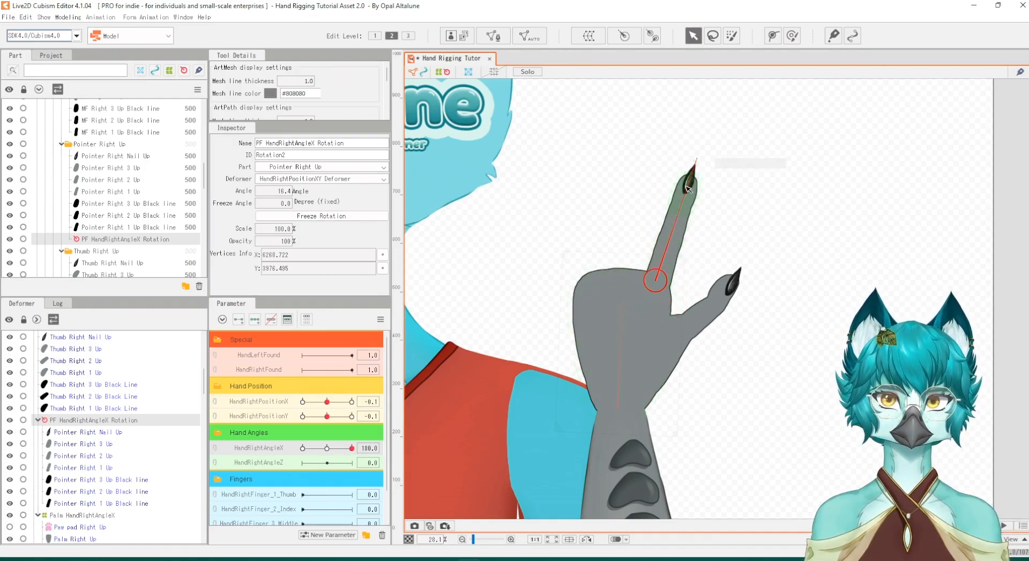
mouse_move(697, 159)
mouse_down()
mouse_move(626, 151)
mouse_move(707, 177)
mouse_move(756, 230)
mouse_move(700, 161)
mouse_up()
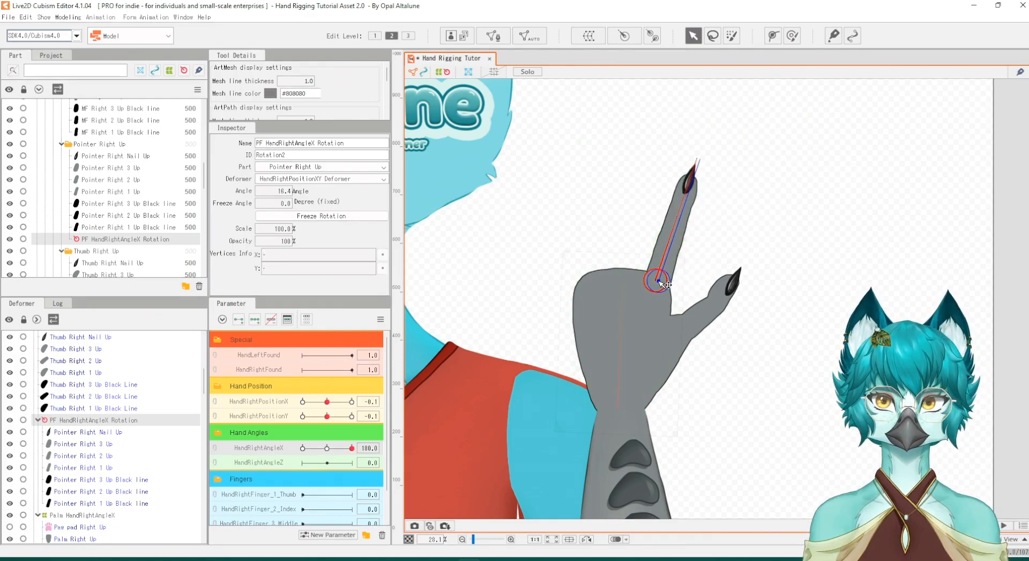
drag(697, 160, 694, 189)
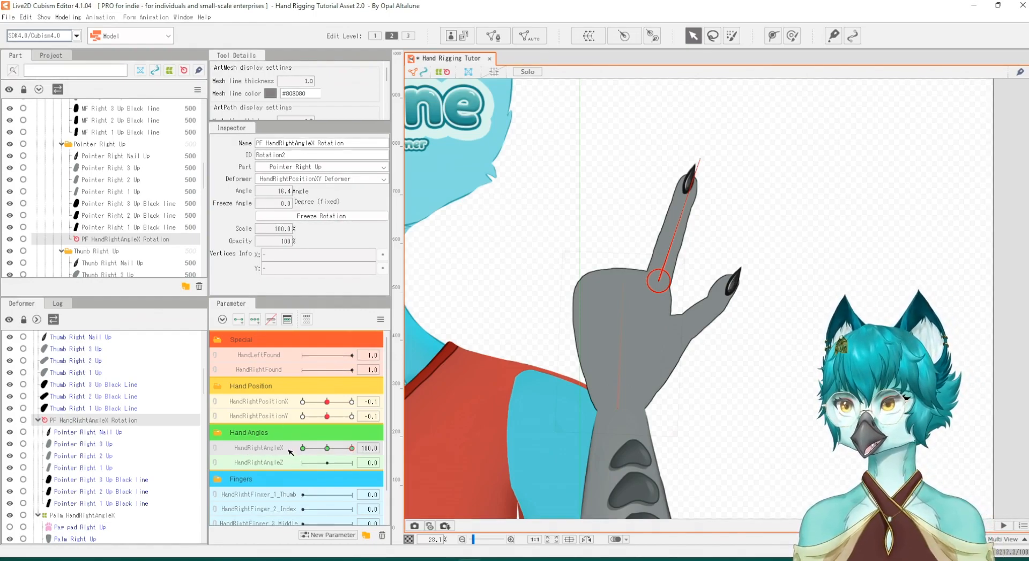
At HandRightAngleX 0.0, move the pointer's rotation deformer onto the top of the narrowed palm and rotate the finger upright
drag(351, 448, 327, 453)
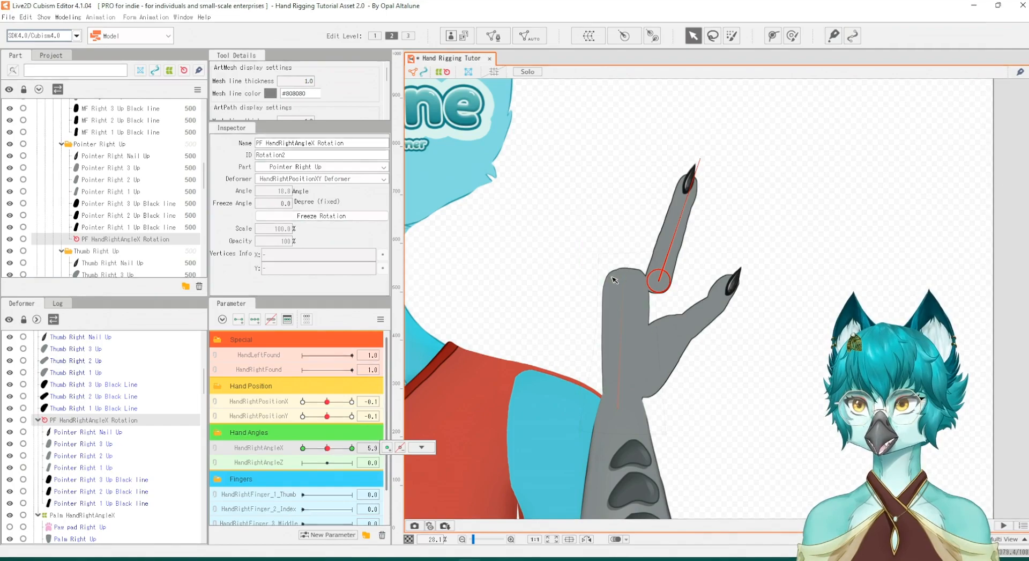
drag(664, 283, 626, 280)
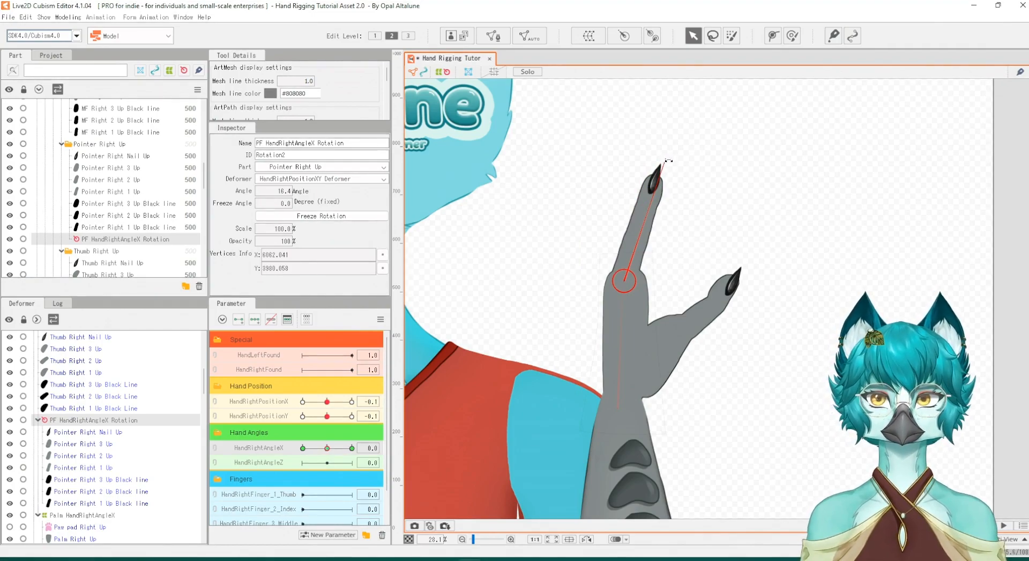
drag(668, 160, 626, 155)
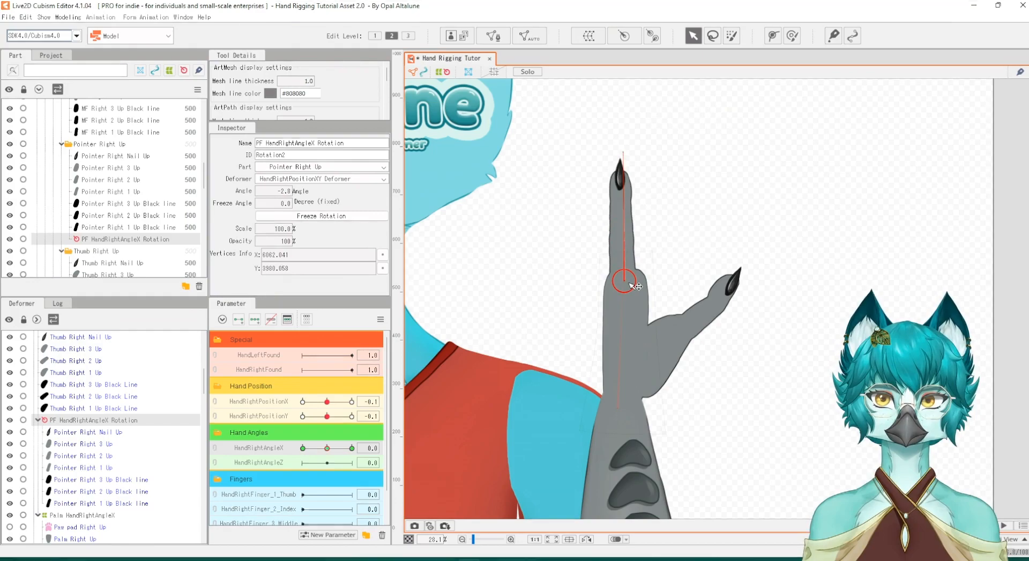
drag(627, 279, 632, 280)
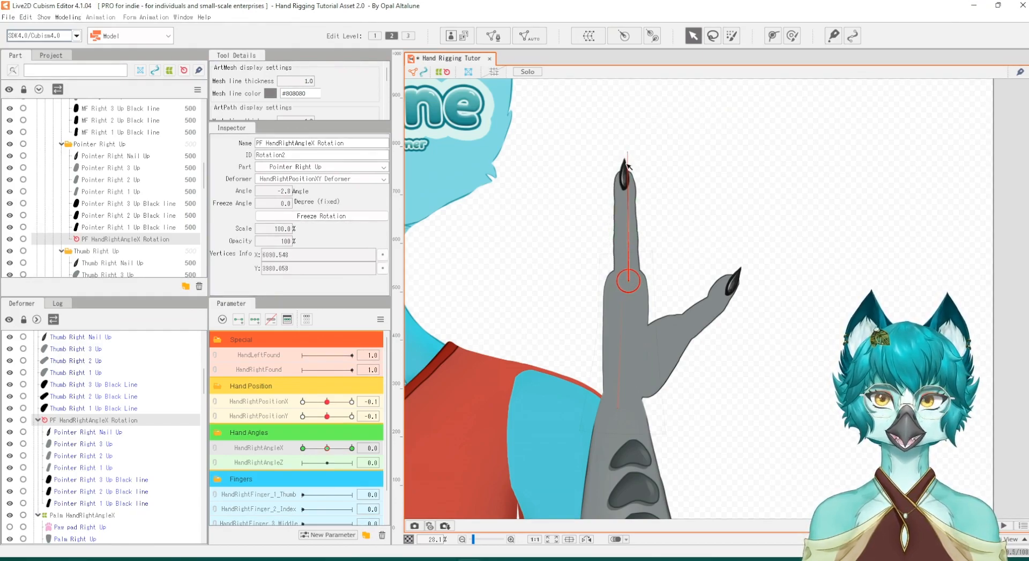
drag(630, 153, 635, 153)
At HandRightAngleX -180.0, move the pointer to the palm's pinky-side edge and tilt it outward, and return the parameter to 180.0
drag(333, 452, 304, 454)
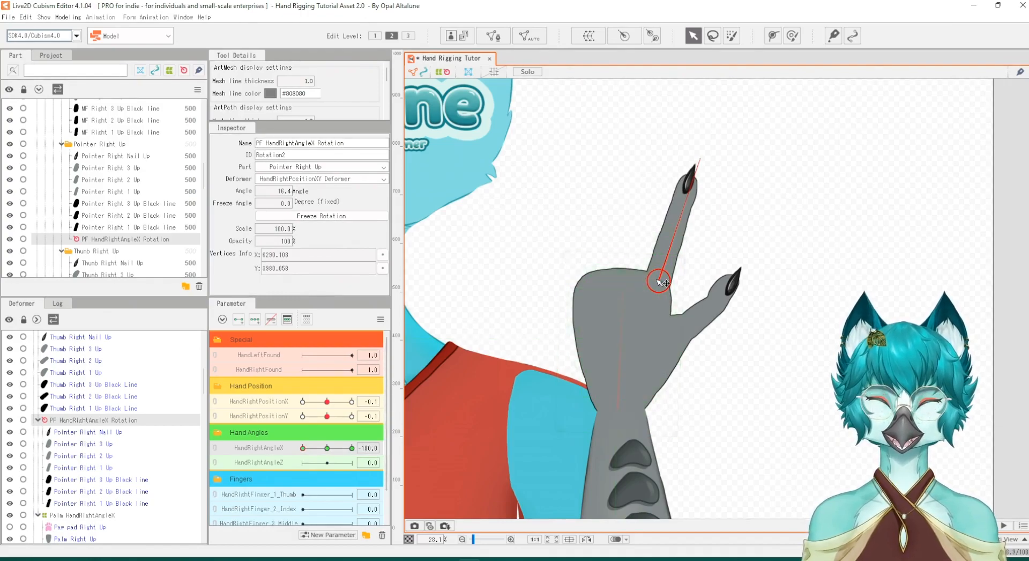
drag(652, 281, 599, 285)
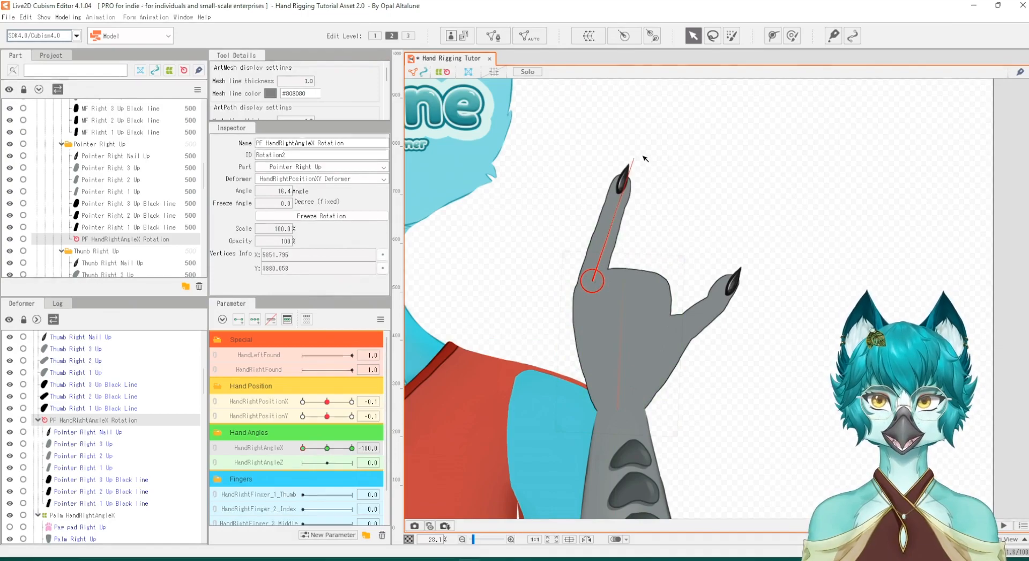
drag(636, 159, 589, 154)
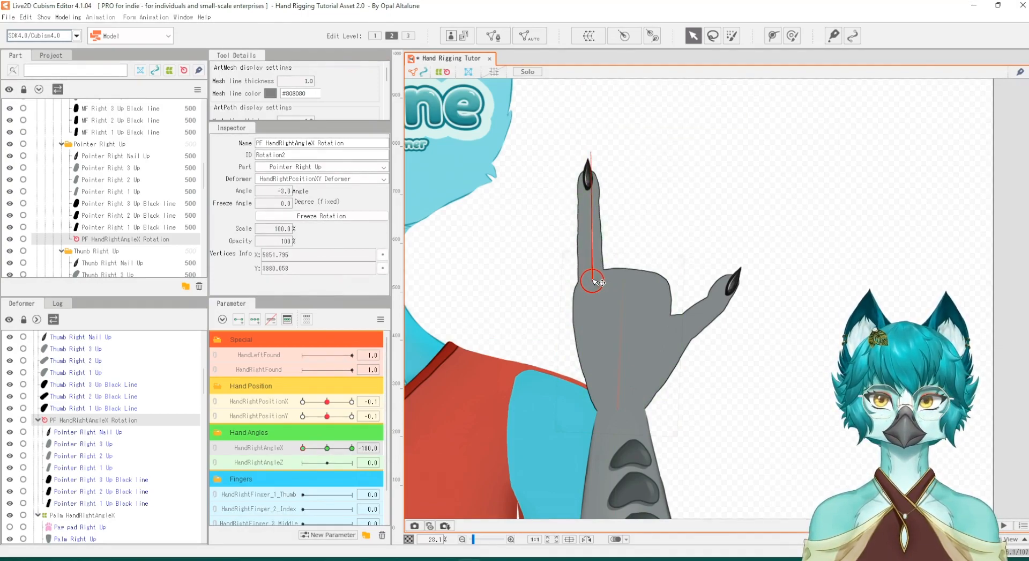
drag(593, 279, 591, 281)
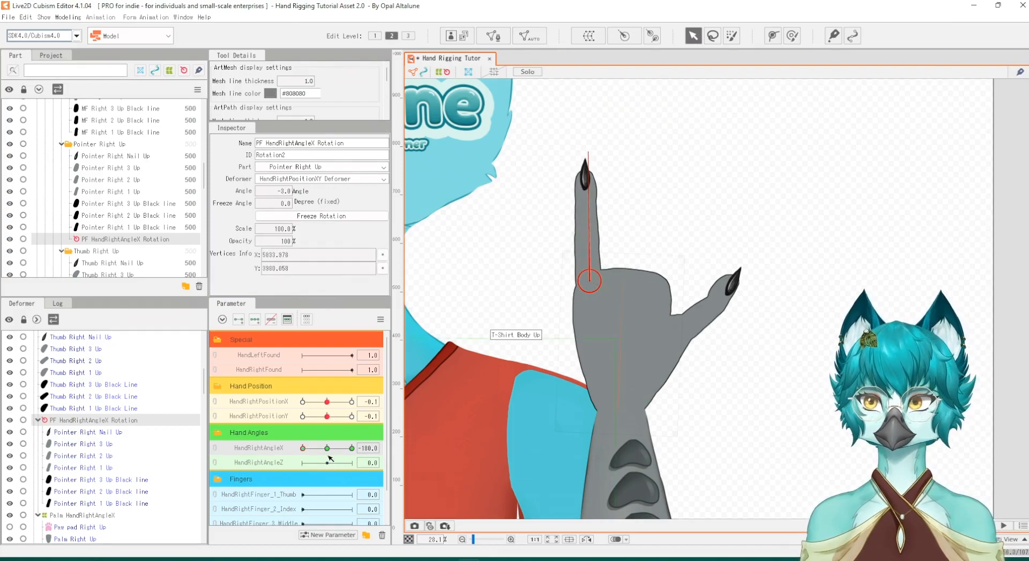
drag(335, 447, 300, 448)
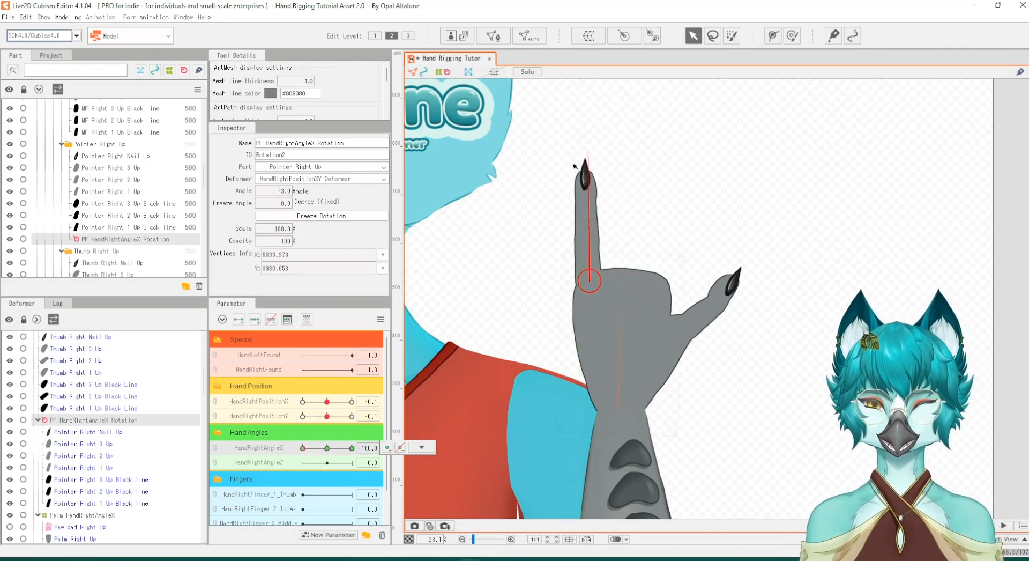
drag(589, 153, 577, 153)
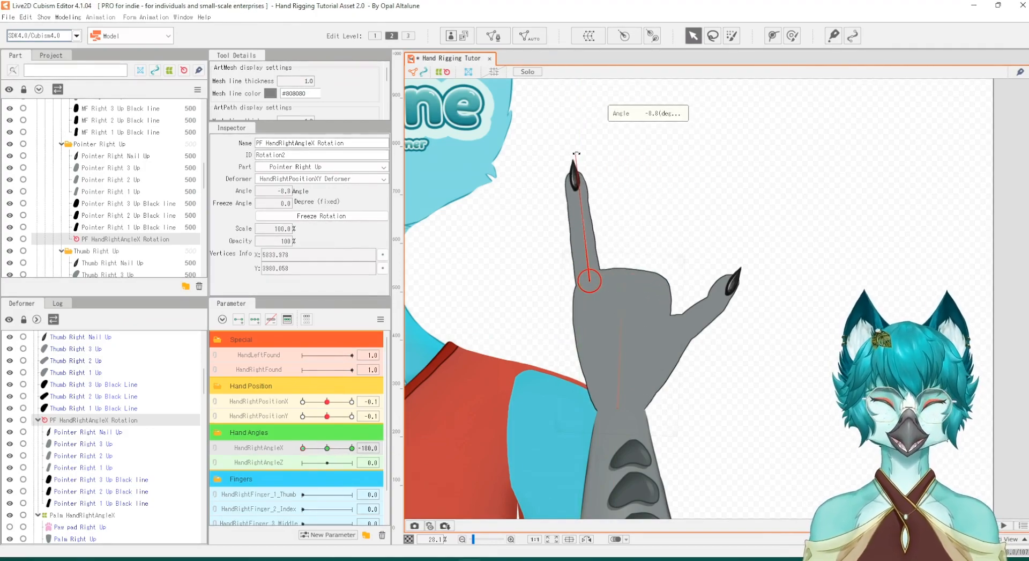
drag(317, 448, 360, 456)
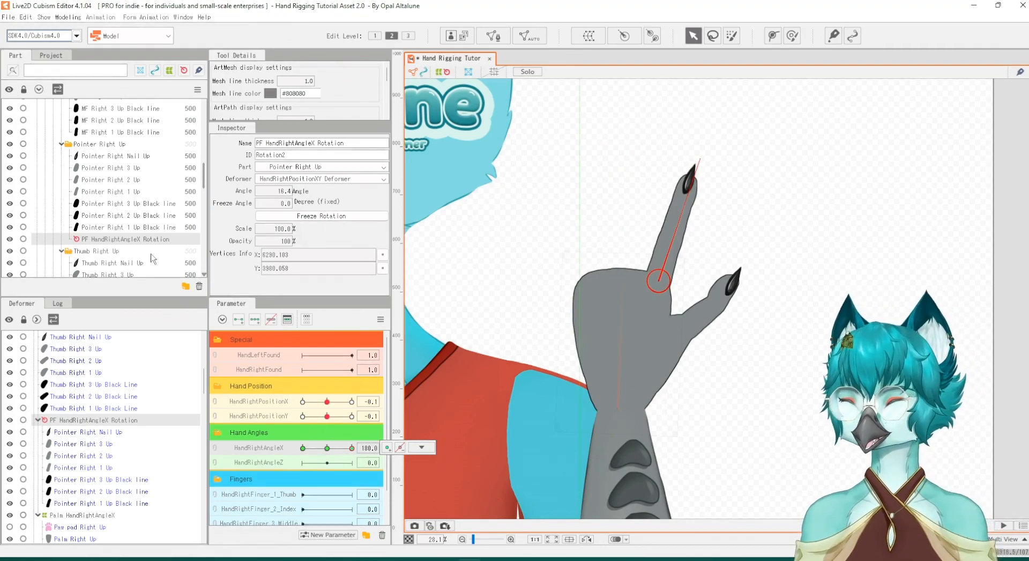
scroll(116, 231, down, 2)
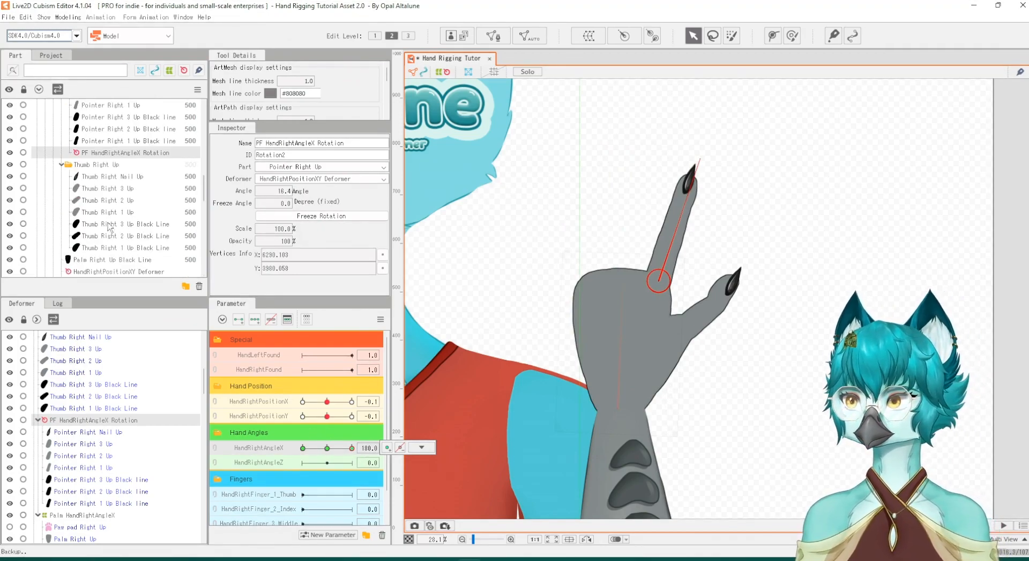
Create a warp deformer named Thumb HandRightAngleX as parent of all Thumb Right Up art meshes
click(109, 165)
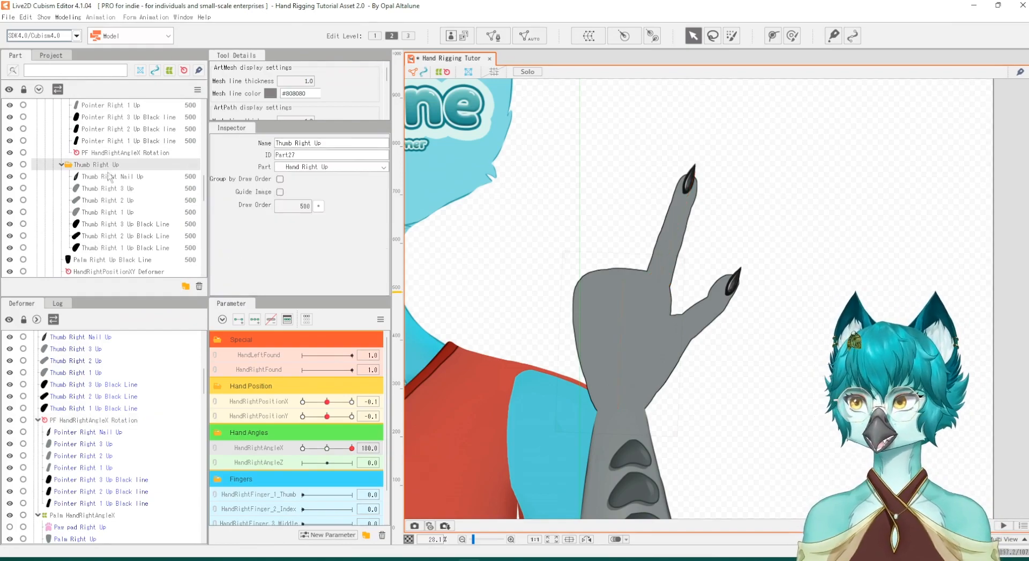
shift+click(110, 250)
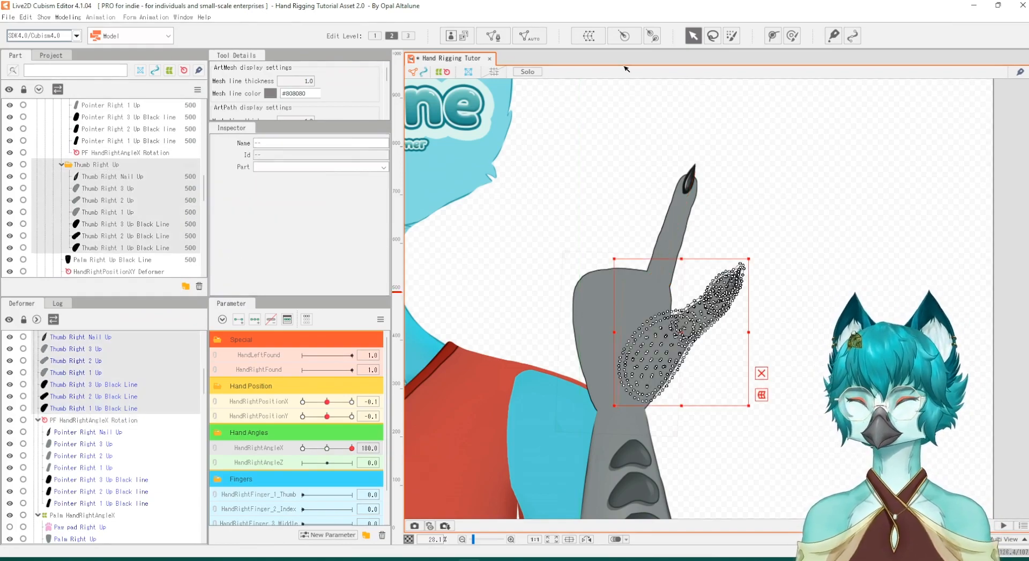
click(582, 41)
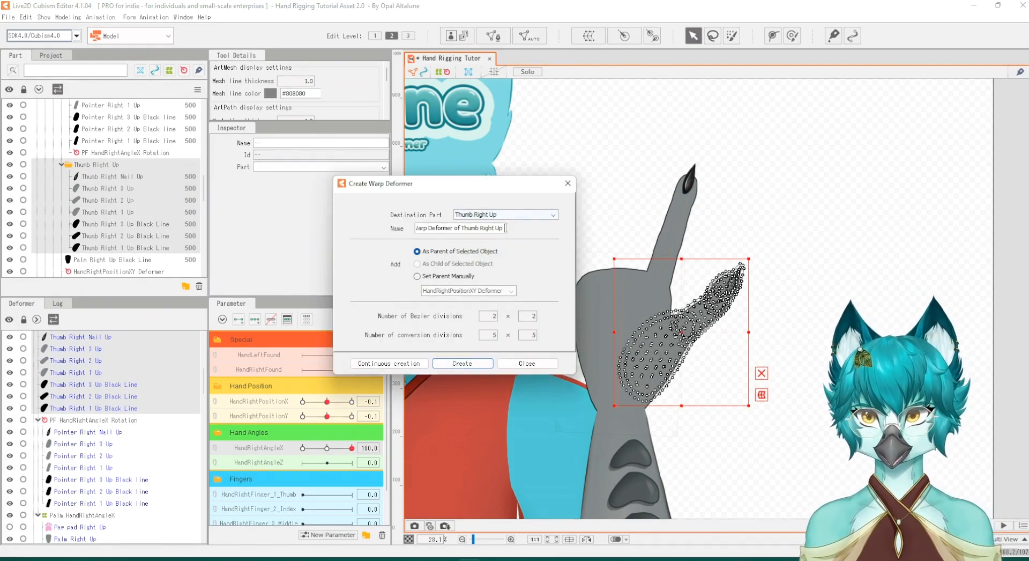
drag(506, 228, 414, 227)
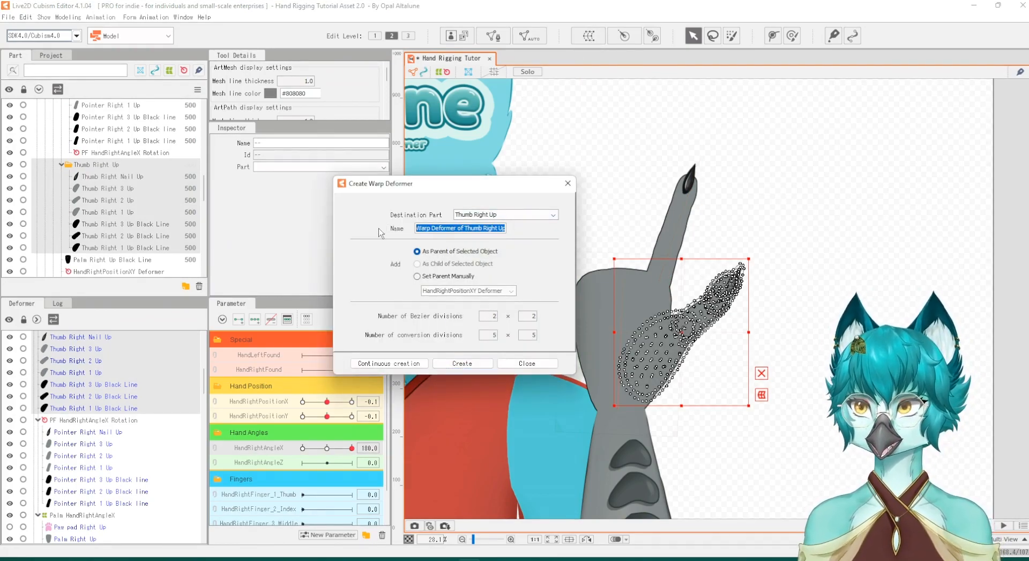
text(Thumb HandRightAngleX)
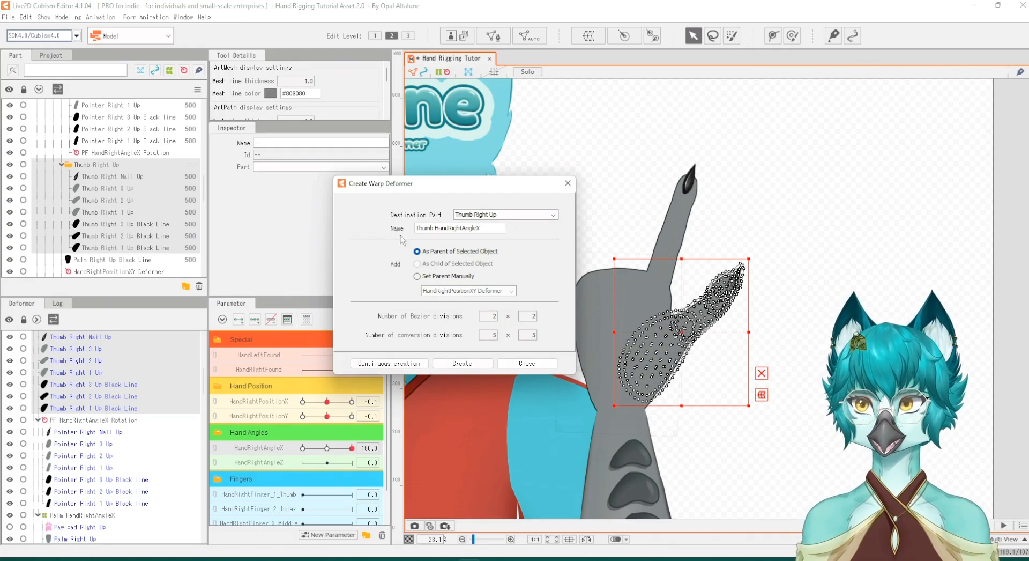
click(462, 363)
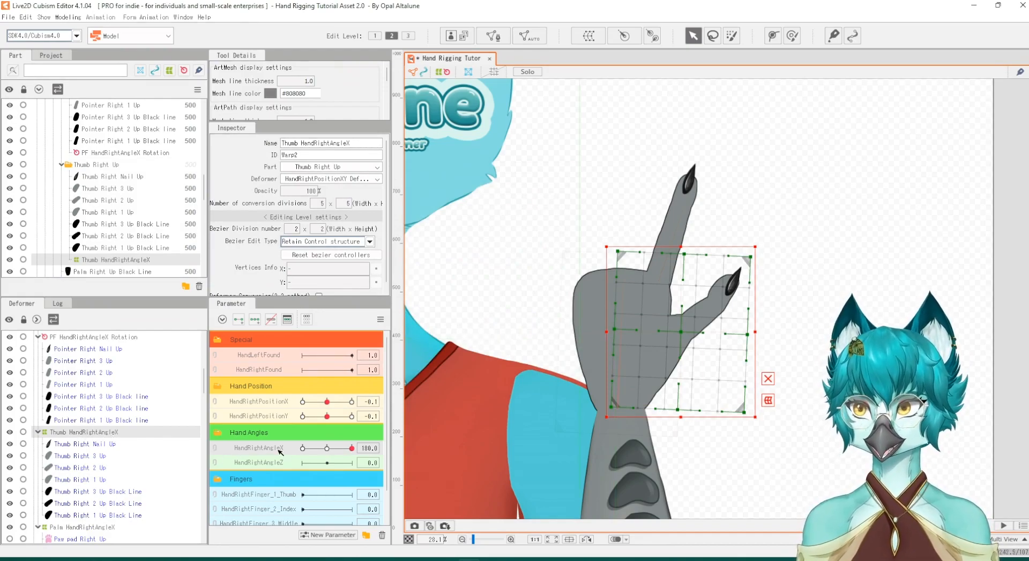
Give the thumb warp three HandRightAngleX keys and, at 0.0, squash it horizontally into a thin strip within the narrowed palm
click(256, 319)
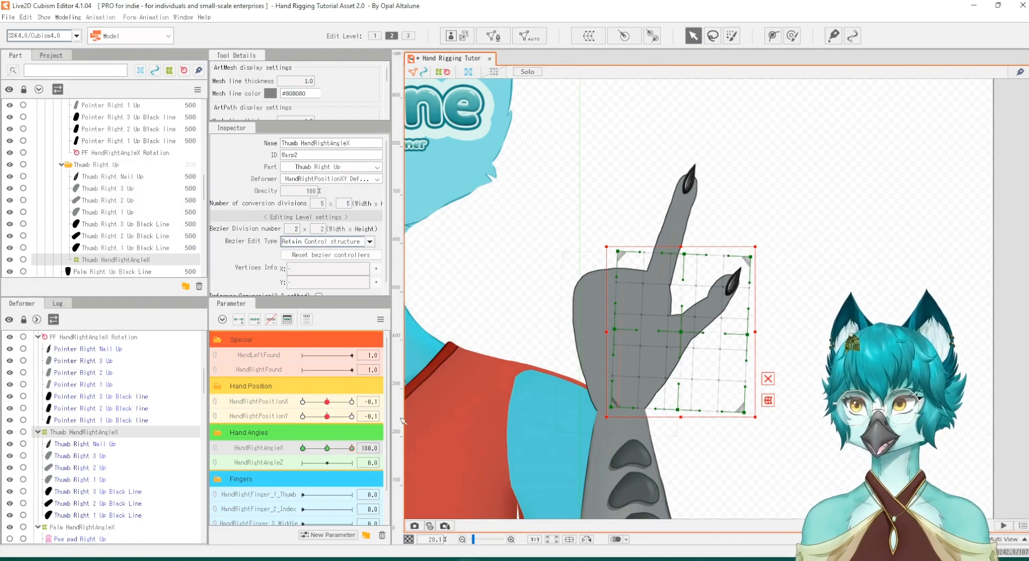
click(342, 451)
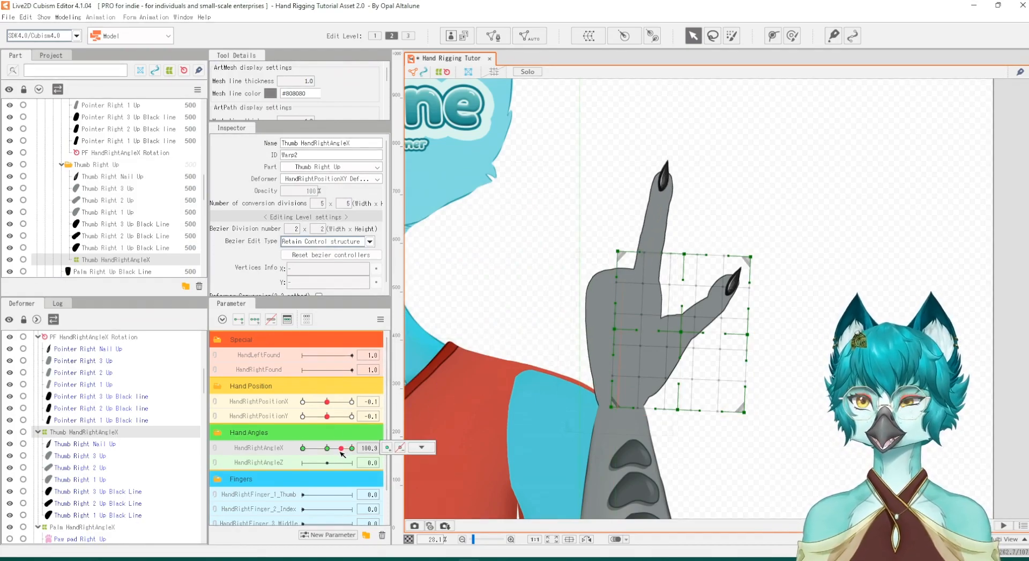
drag(341, 452, 328, 454)
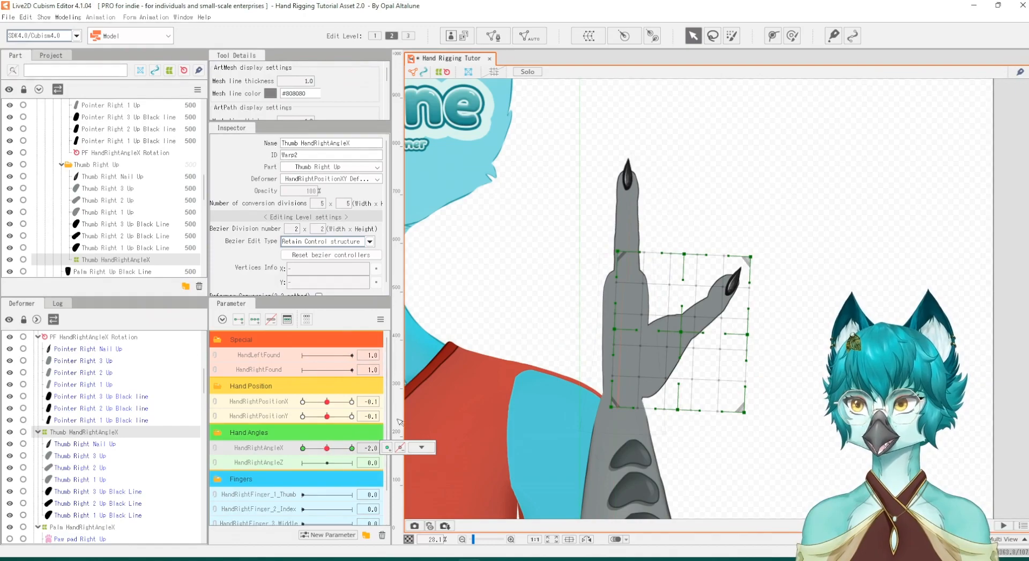
scroll(887, 332, up, 2)
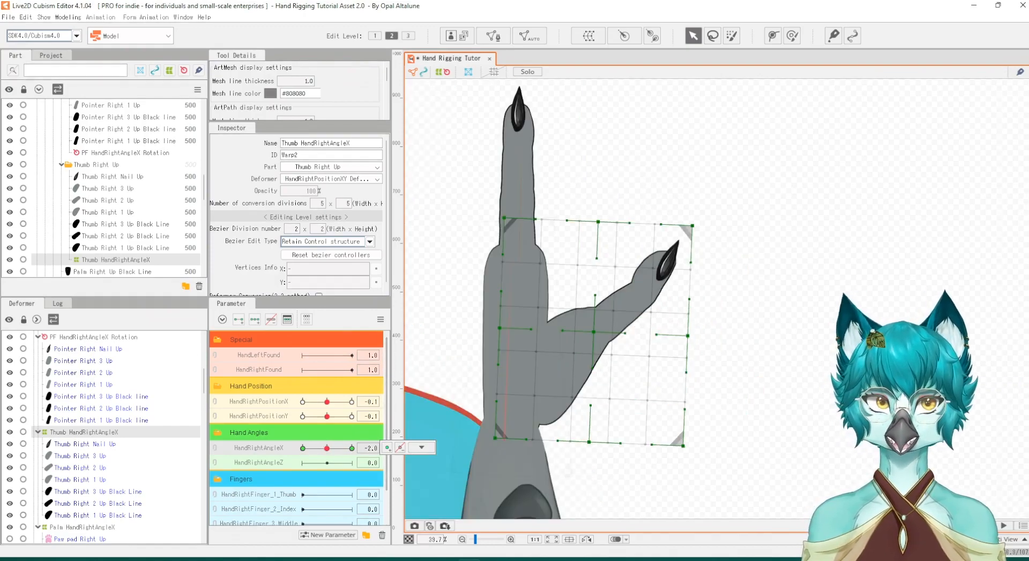
click(695, 340)
drag(696, 334, 518, 333)
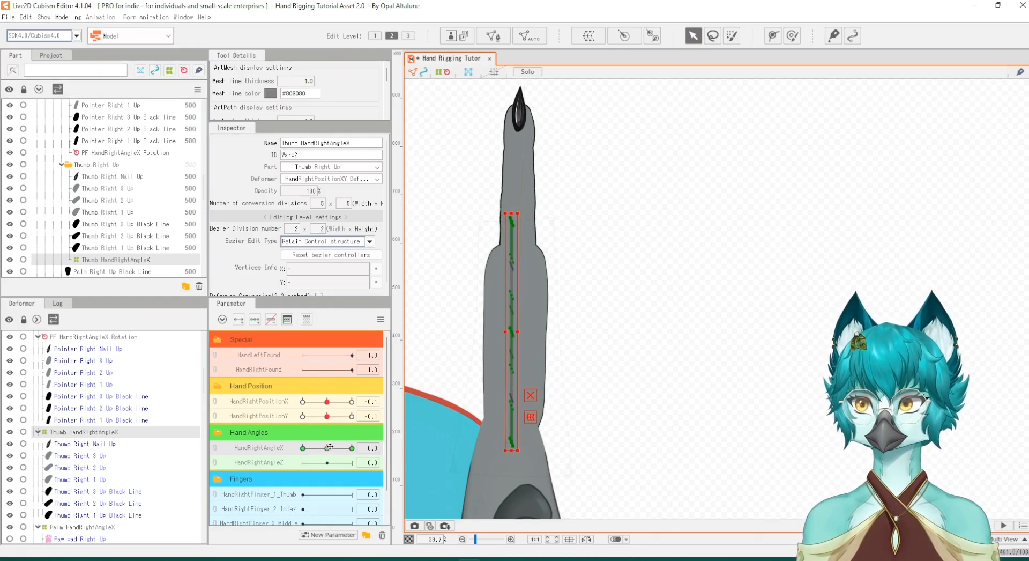
At HandRightAngleX -180.0, mirror the thumb warp horizontally onto the palm's opposite side, line it up with the palm edge, and compare it with 180.0
drag(333, 447, 295, 454)
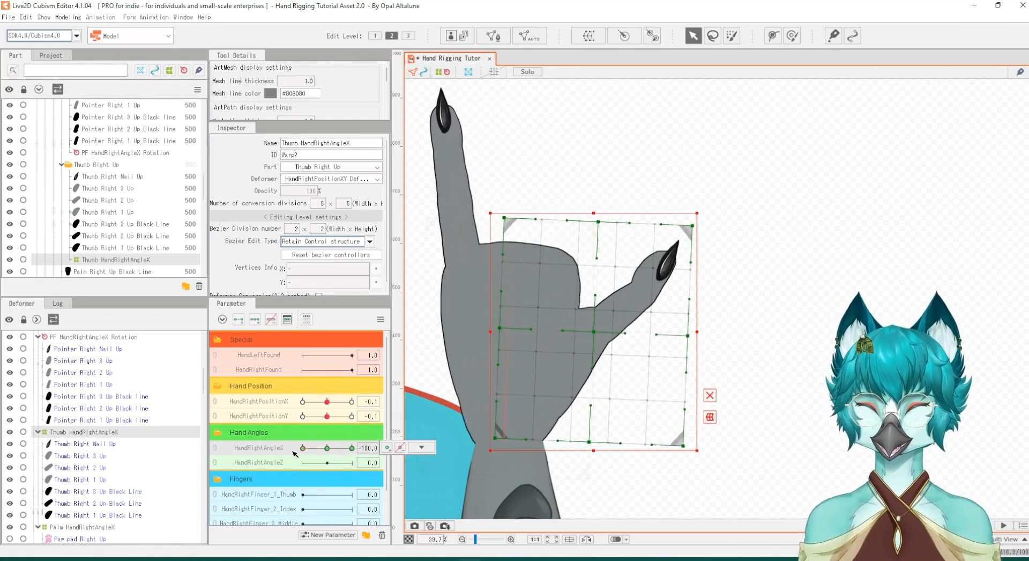
scroll(729, 320, down, 1)
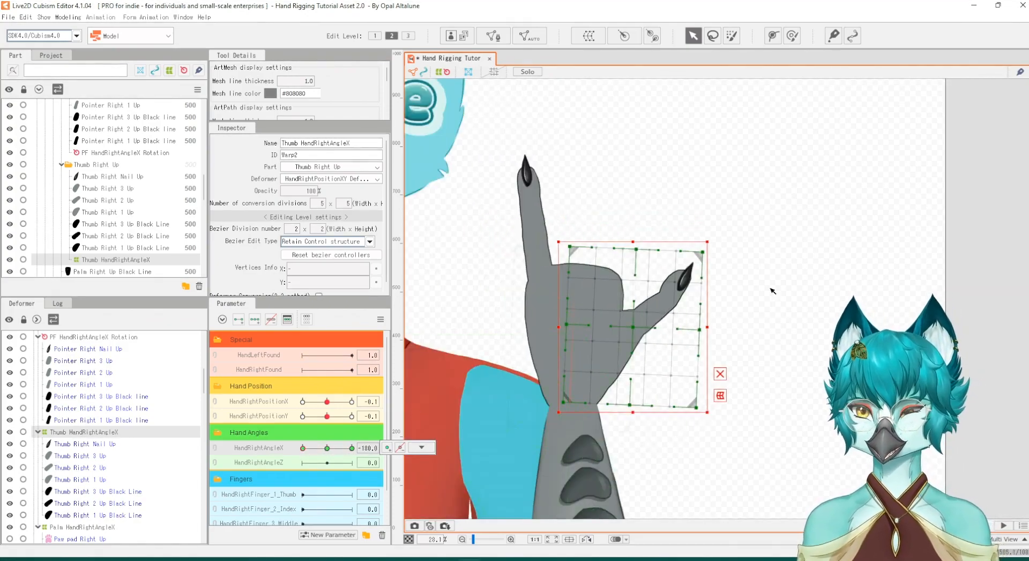
scroll(769, 292, down, 1)
scroll(575, 304, up, 1)
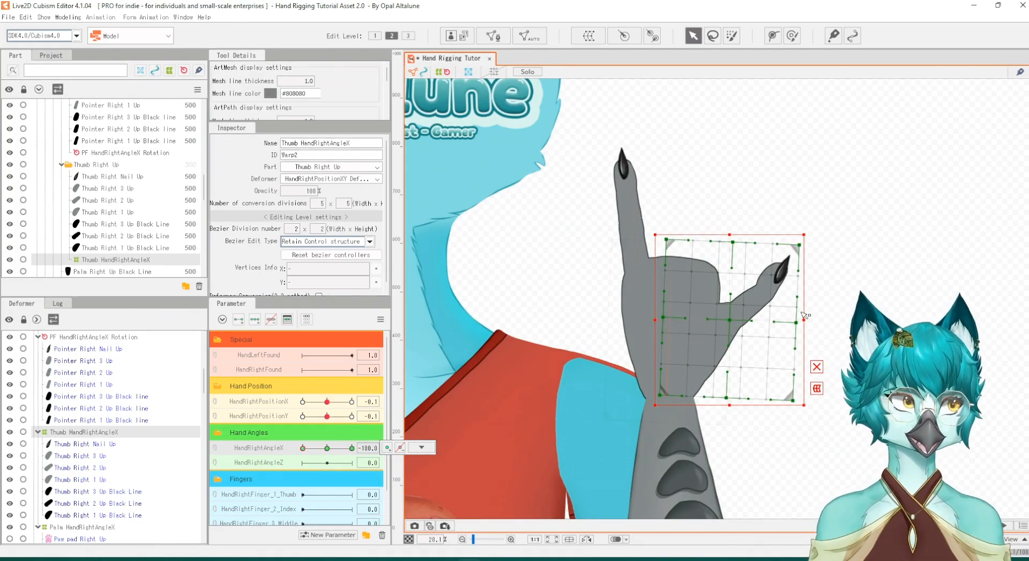
drag(811, 320, 534, 313)
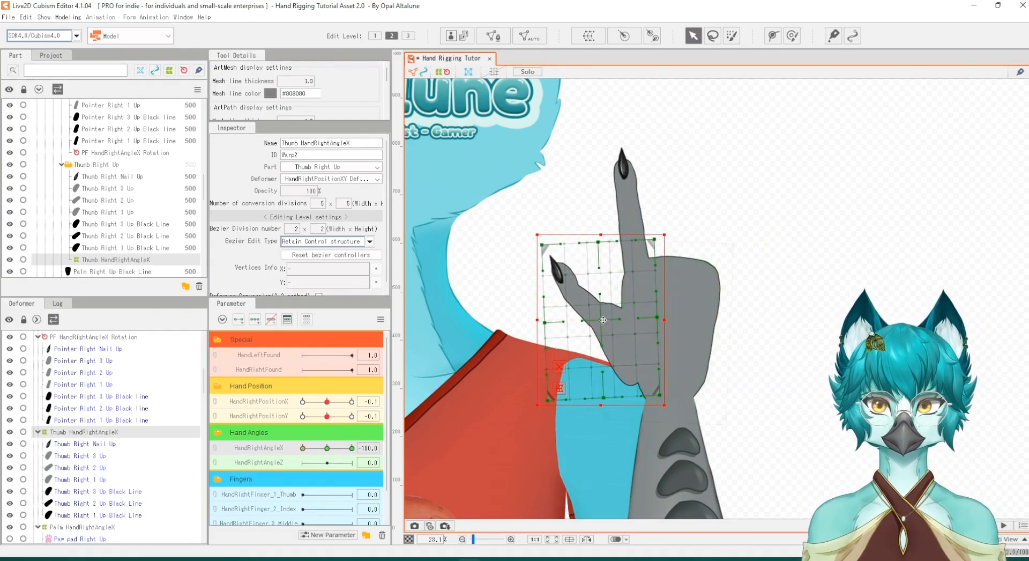
drag(603, 320, 617, 321)
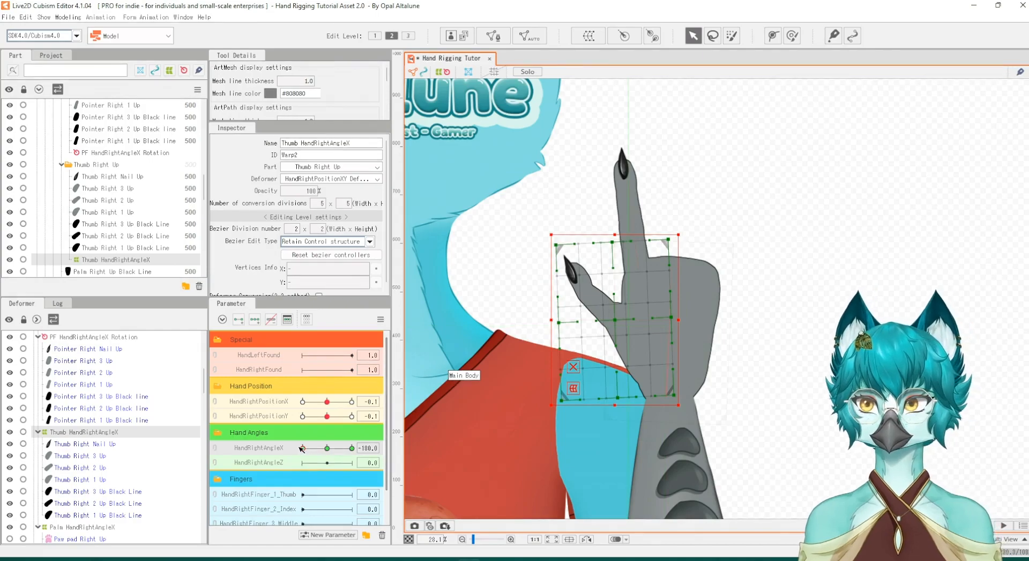
drag(302, 448, 353, 448)
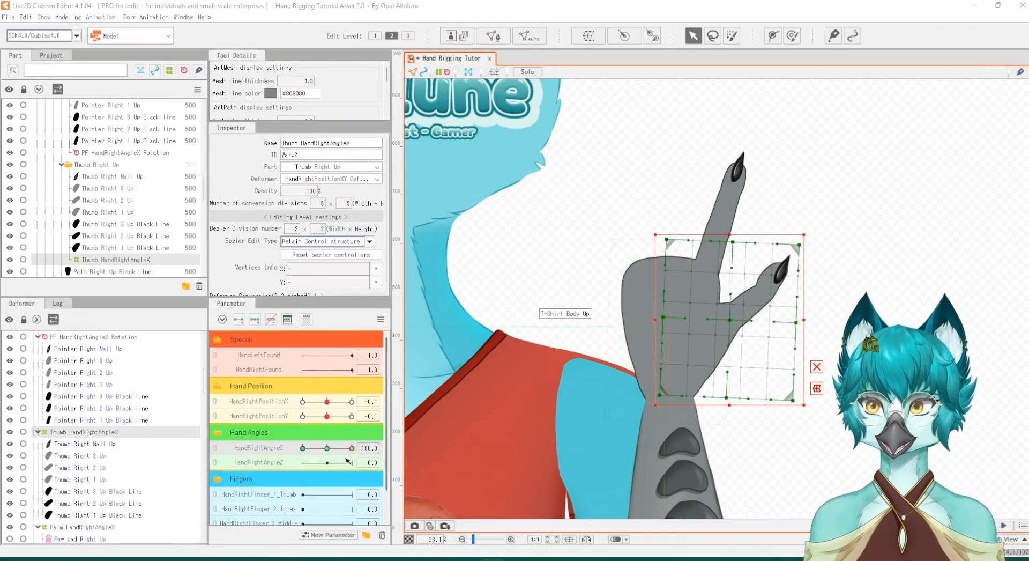
drag(351, 448, 304, 450)
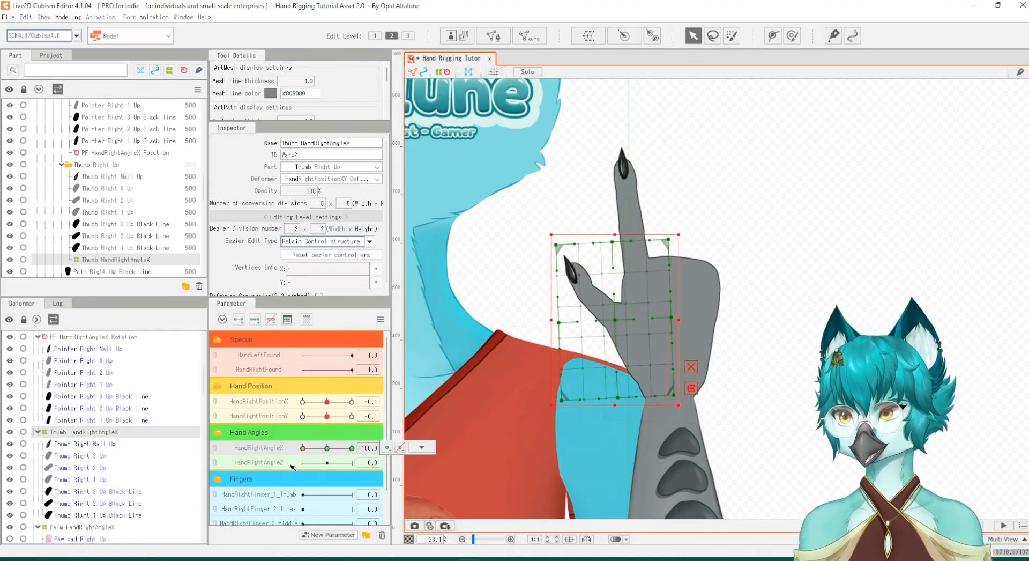
Select the Pointer Right Nail Up art mesh and give it three HandRightAngleX keys, with the parameter returned to 180.0
click(422, 447)
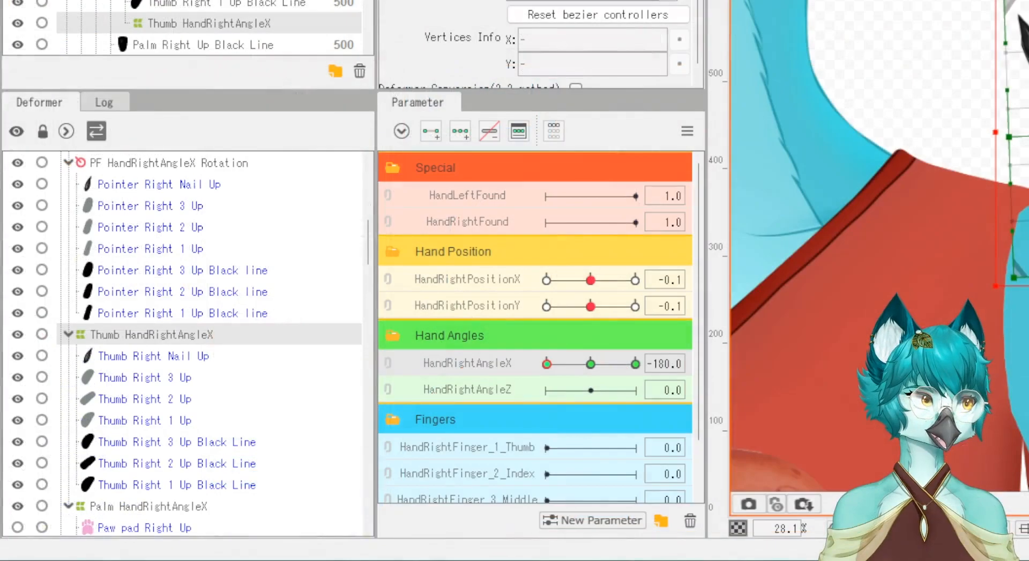
click(142, 357)
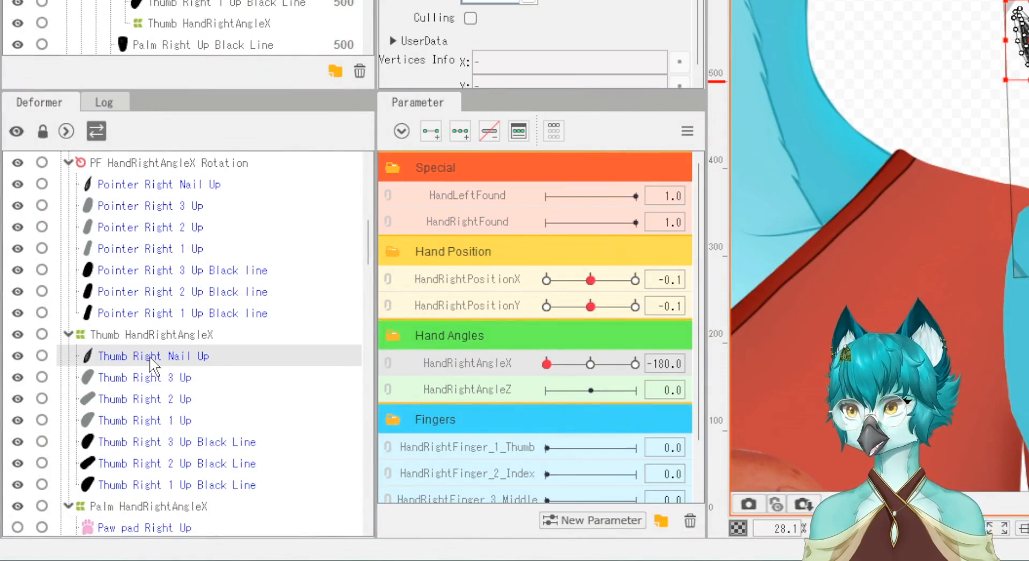
click(139, 186)
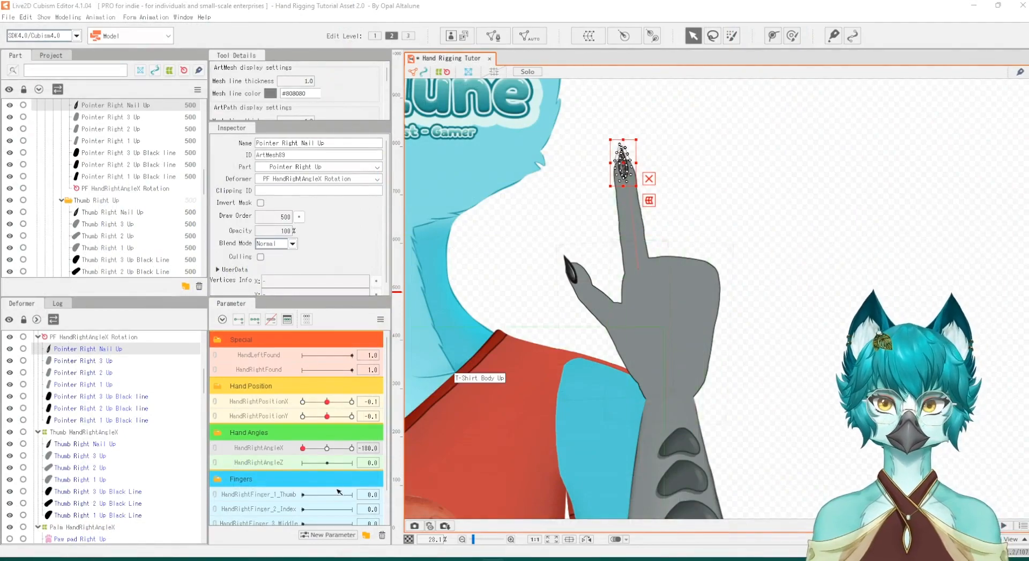
drag(303, 448, 364, 448)
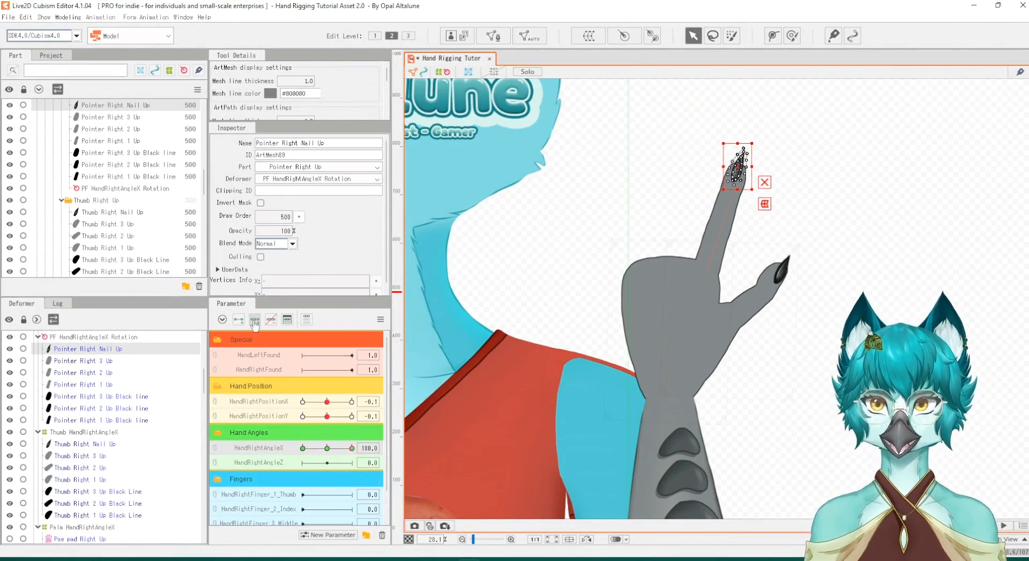
scroll(687, 91, up, 2)
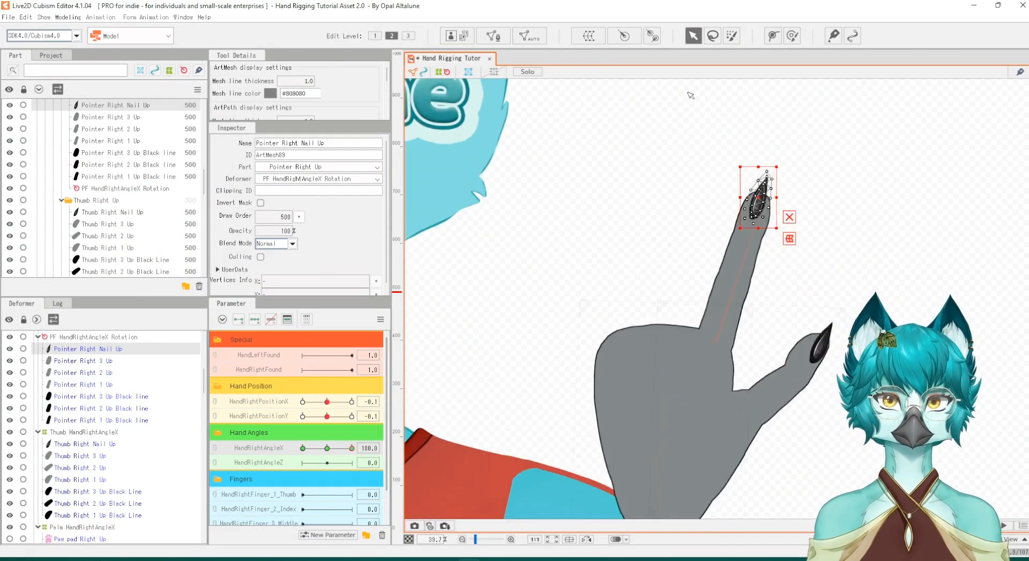
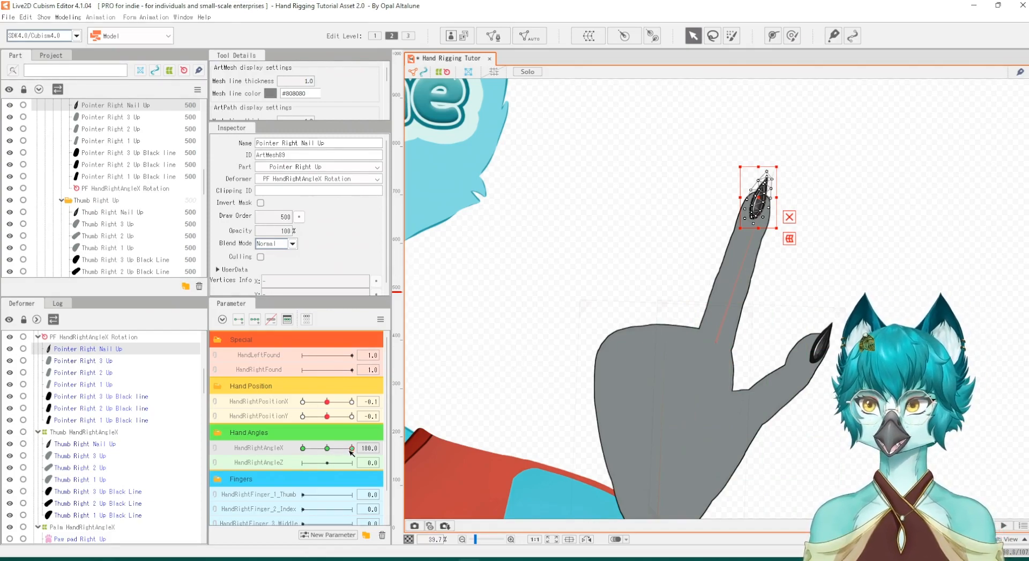
At HandRightAngleX 0.0, move the pointer nail sideways onto the edge of the fingertip for the side view
drag(352, 452, 327, 452)
scroll(660, 133, up, 2)
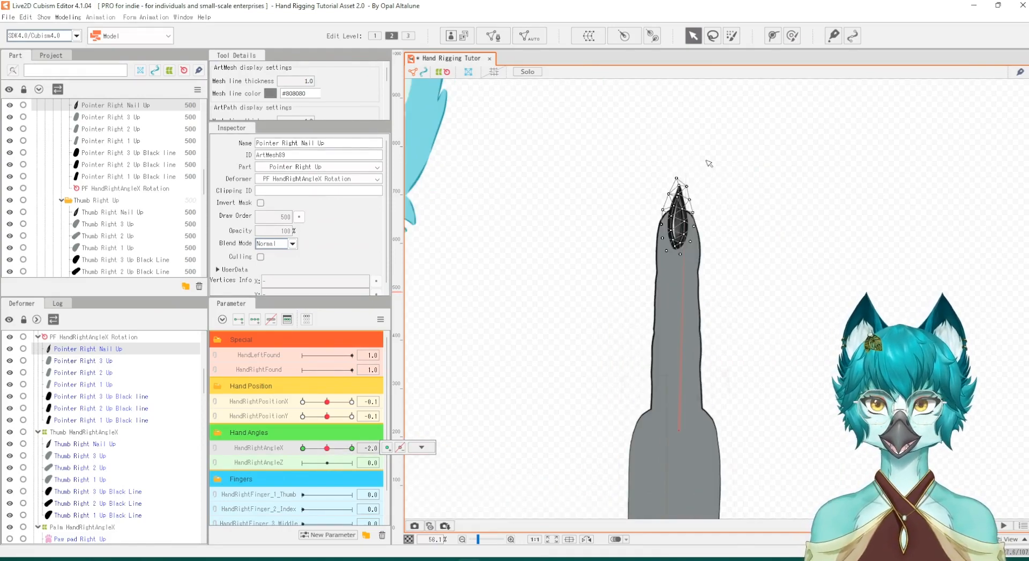
scroll(710, 163, up, 4)
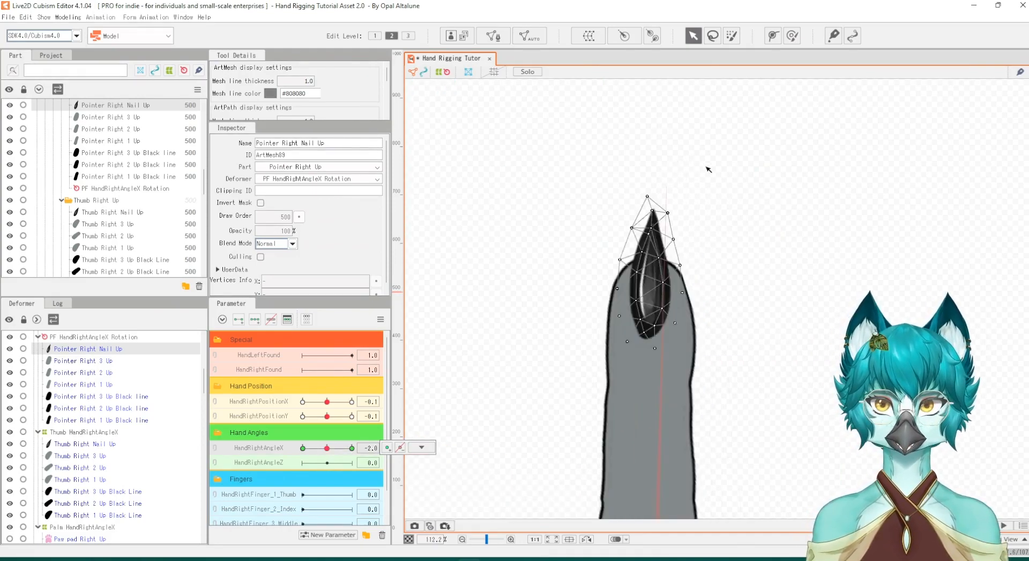
click(665, 286)
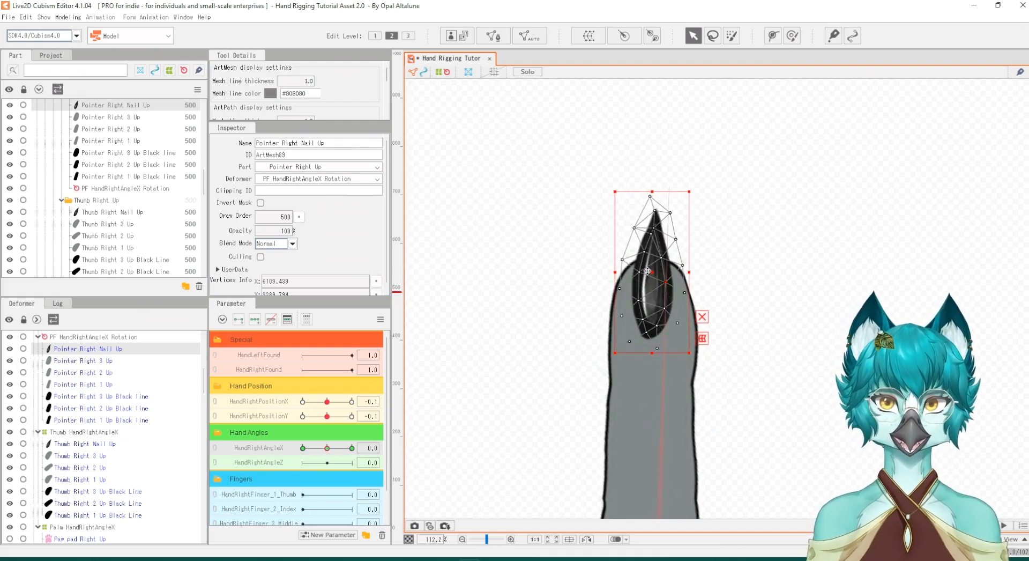
drag(648, 272, 694, 280)
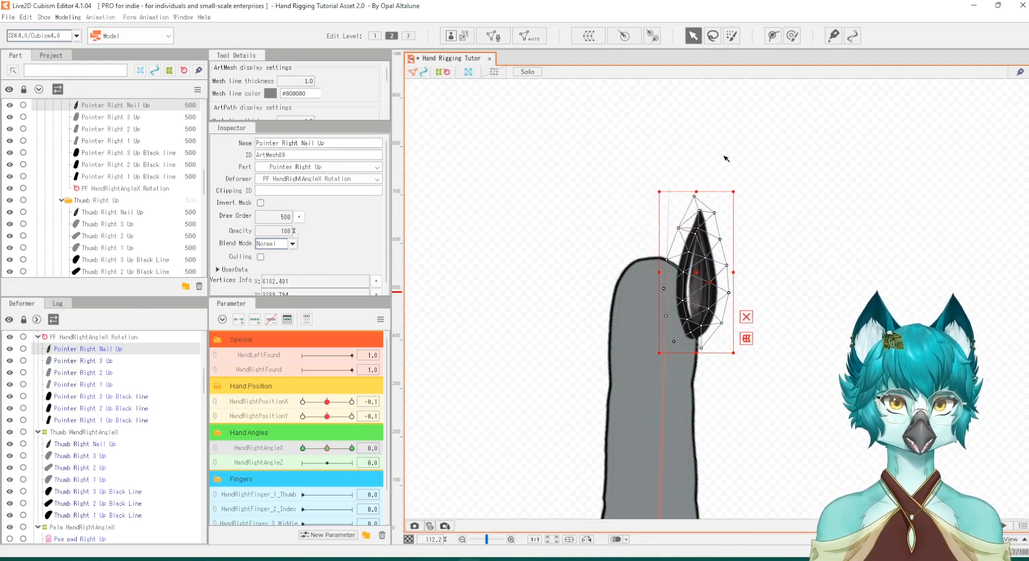
Lasso the vertices at the pointer nail's tip, then rotate and shift them so the claw curves in over the fingertip
click(712, 35)
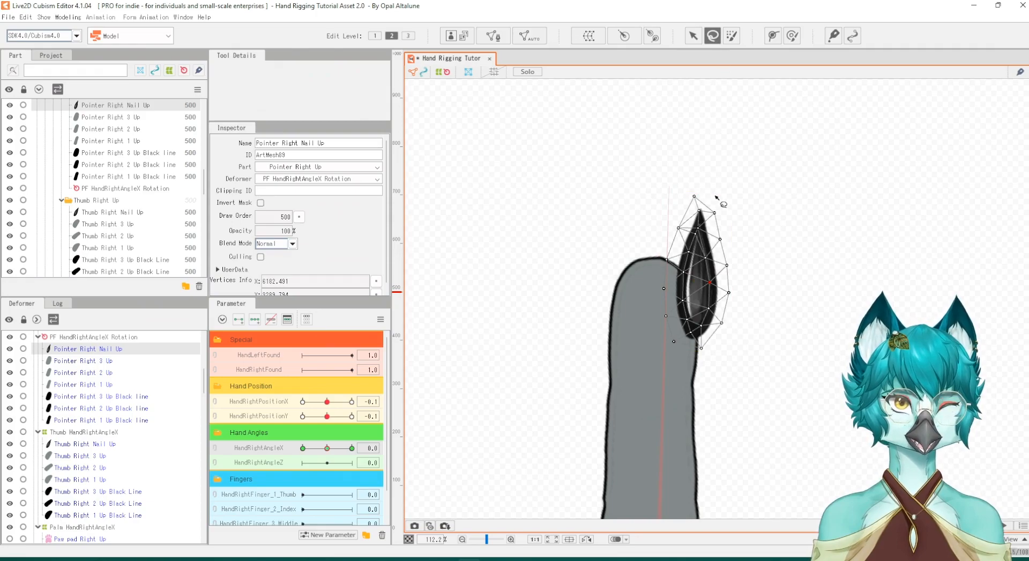
mouse_move(715, 194)
mouse_down()
mouse_move(693, 188)
mouse_move(666, 200)
mouse_move(675, 238)
mouse_move(721, 245)
mouse_move(733, 227)
mouse_move(711, 183)
mouse_up()
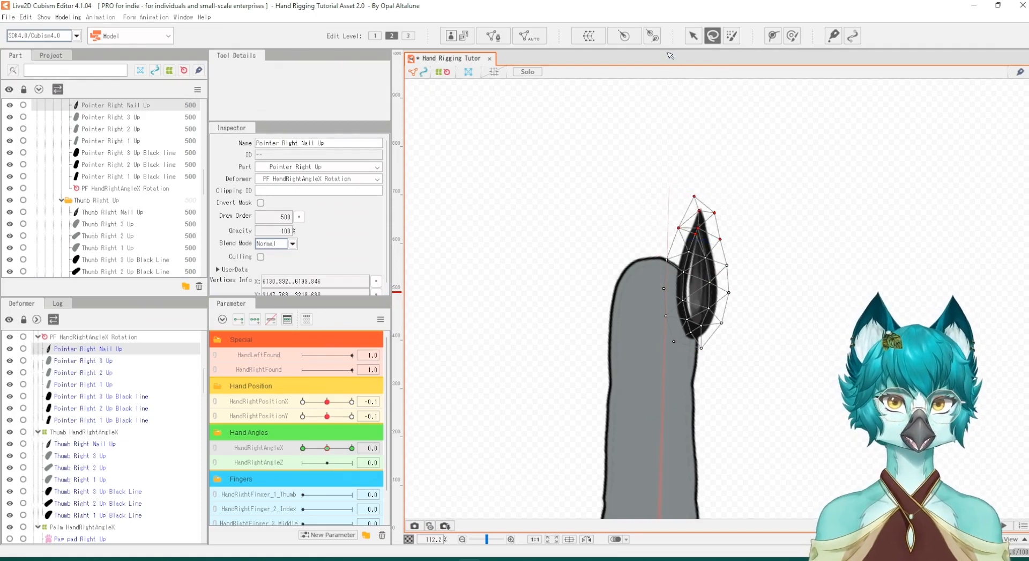
click(693, 36)
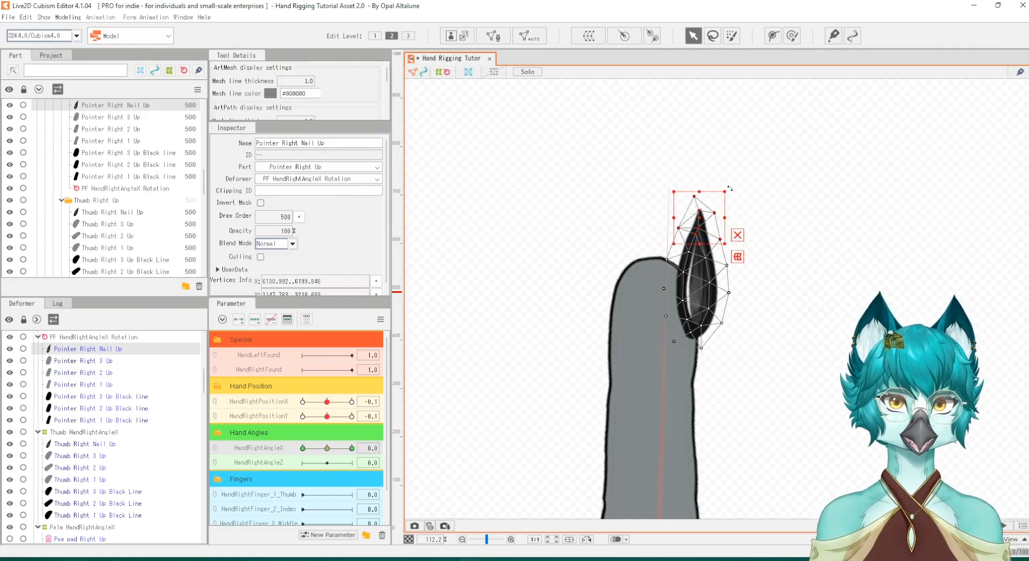
drag(730, 188, 721, 187)
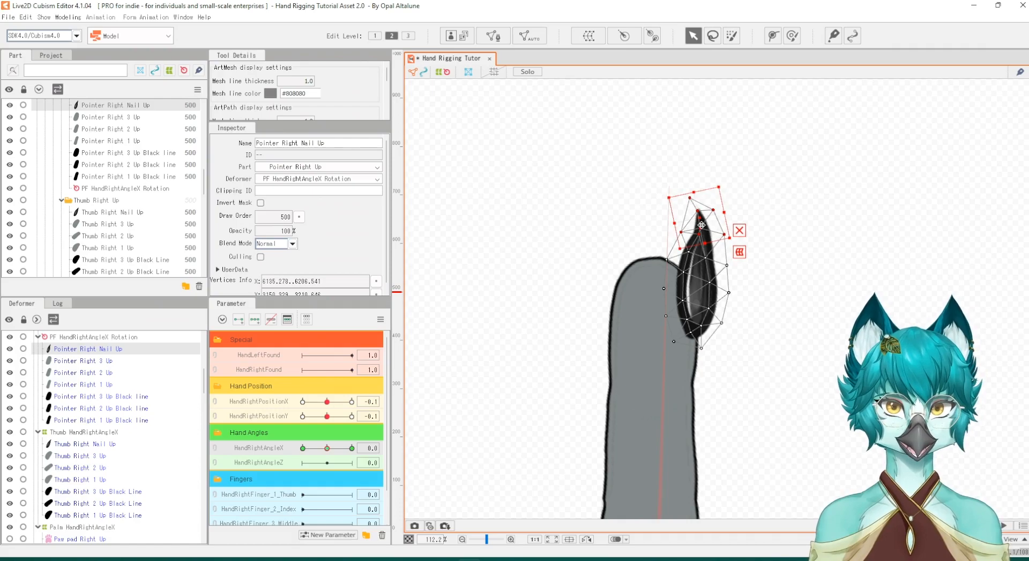
drag(701, 225, 696, 229)
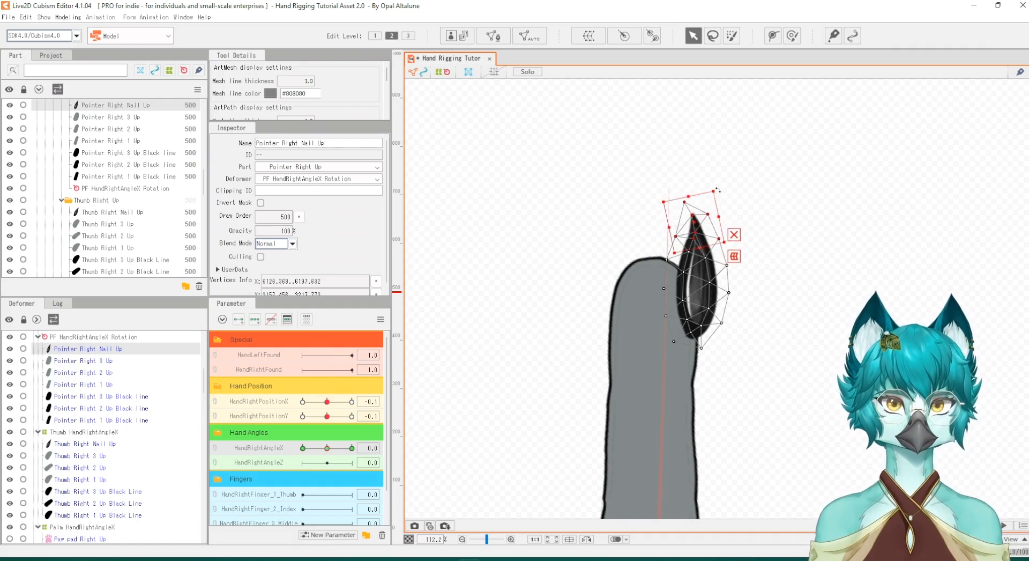
drag(719, 189, 709, 188)
drag(698, 223, 690, 225)
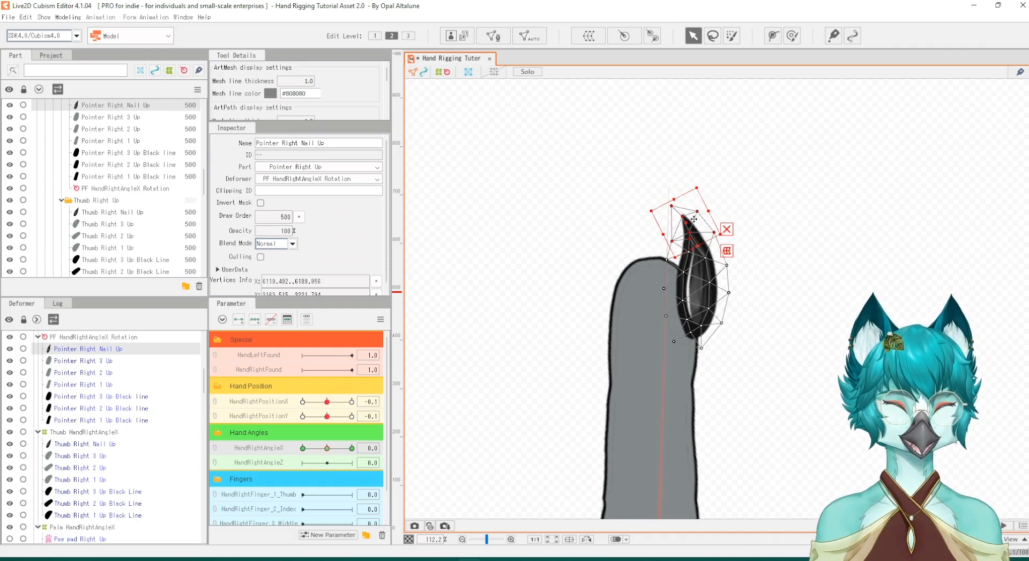
click(604, 266)
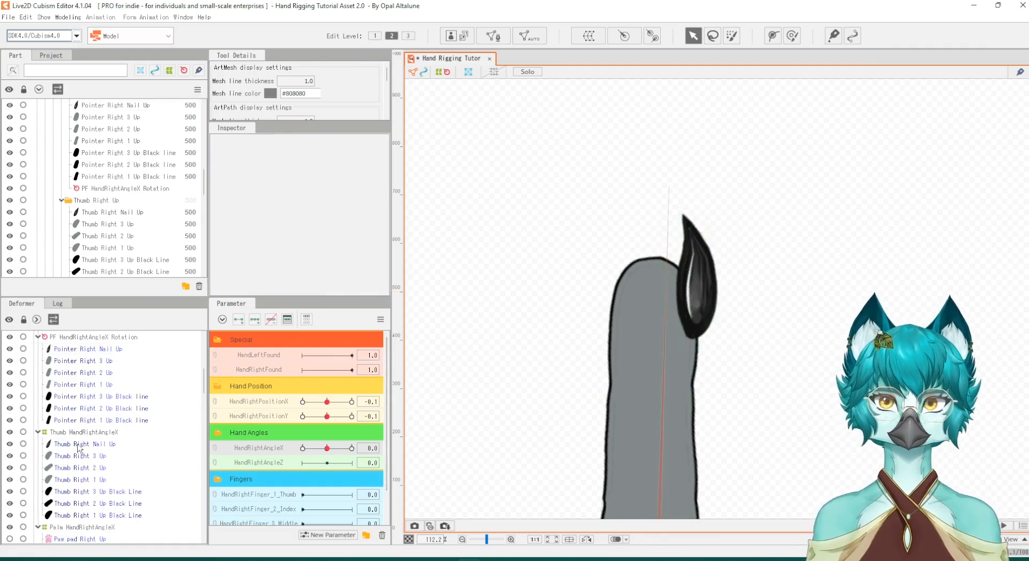
Select the Pointer Right Nail Up mesh and nudge it slightly down along the fingertip's edge at HandRightAngleX 0.0
click(83, 350)
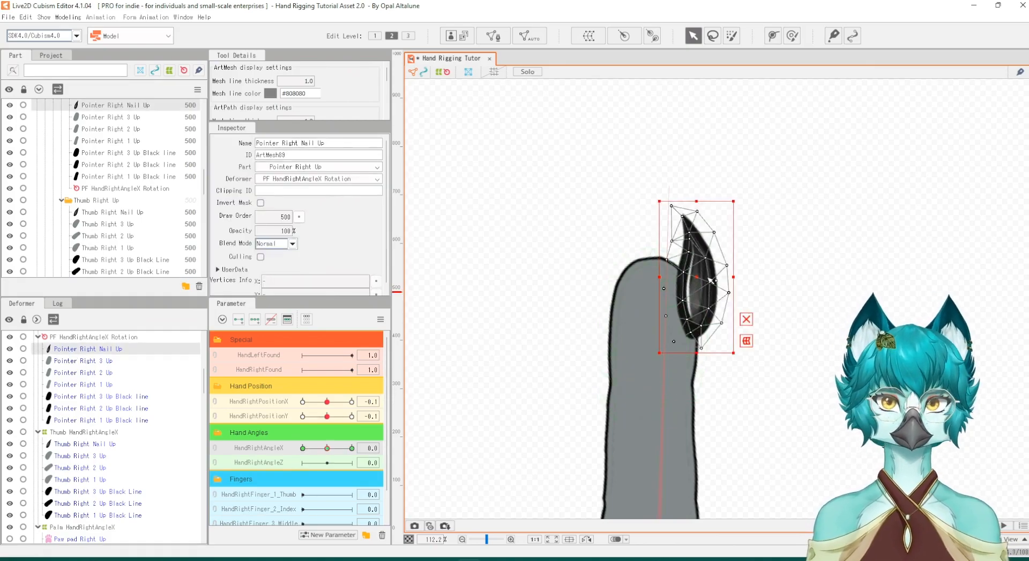
drag(700, 278, 699, 281)
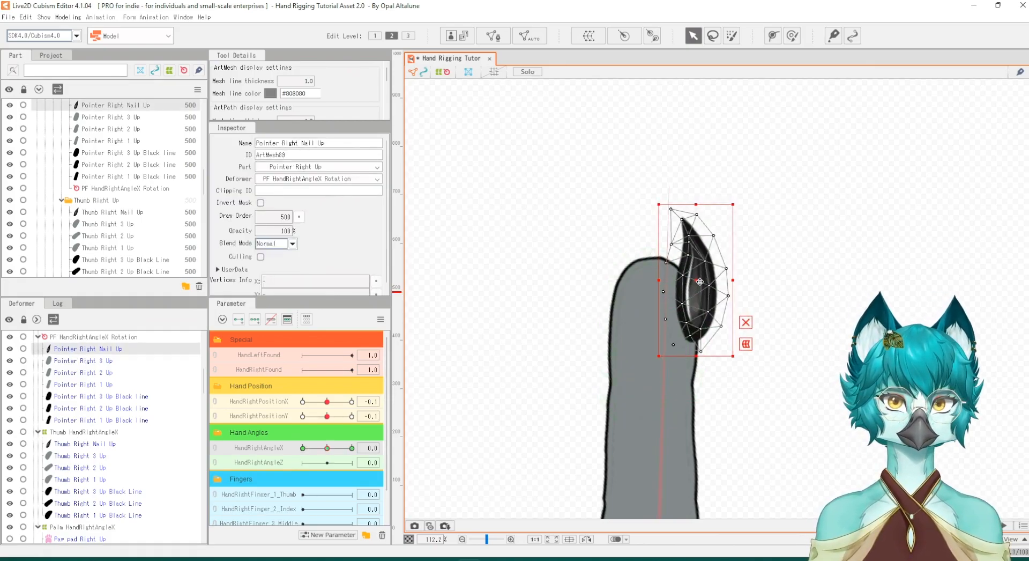
click(682, 219)
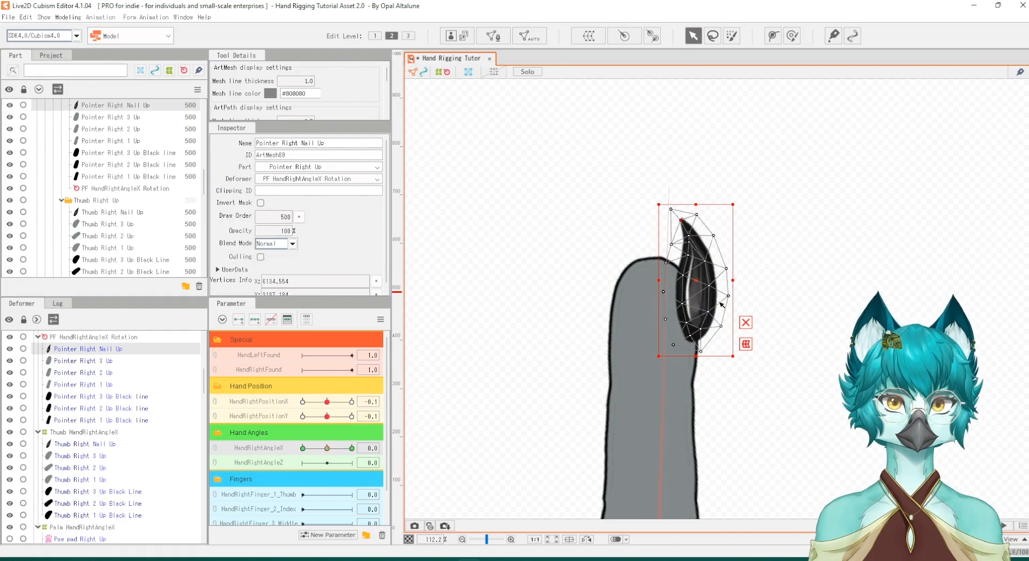
At HandRightAngleX -180.0, set the pointer nail's draw order to 490 so it sits behind the finger, and compare it with 180.0
mouse_move(333, 452)
mouse_down()
mouse_move(343, 450)
mouse_move(317, 450)
mouse_move(336, 451)
mouse_move(327, 450)
mouse_up()
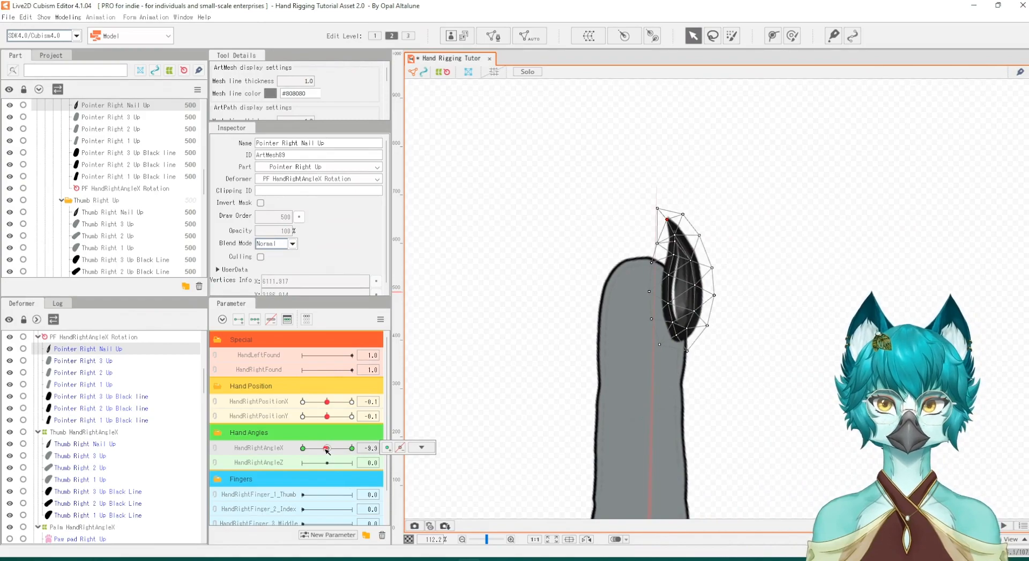
scroll(815, 200, down, 3)
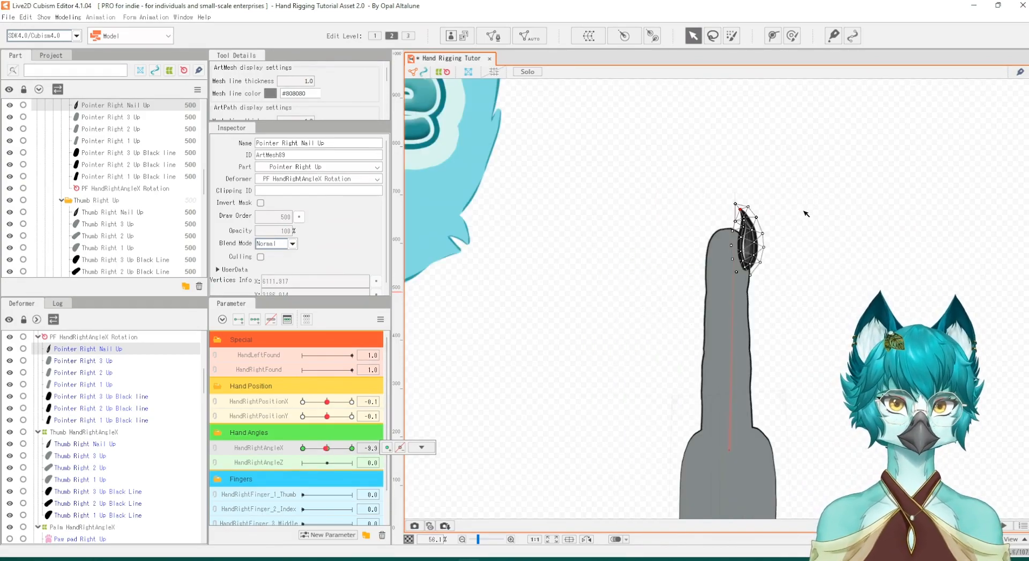
drag(327, 447, 291, 455)
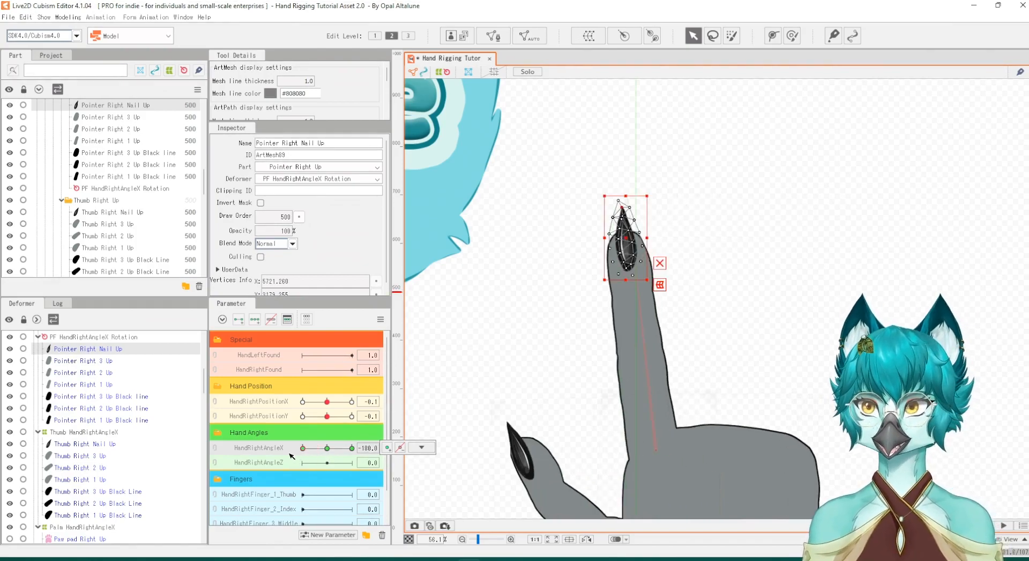
double_click(275, 216)
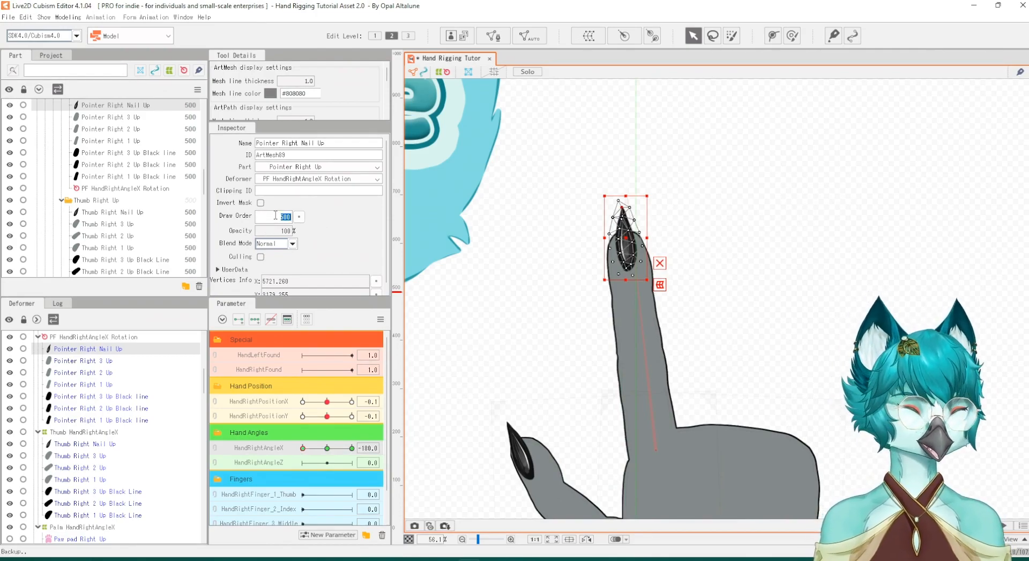
text(490)
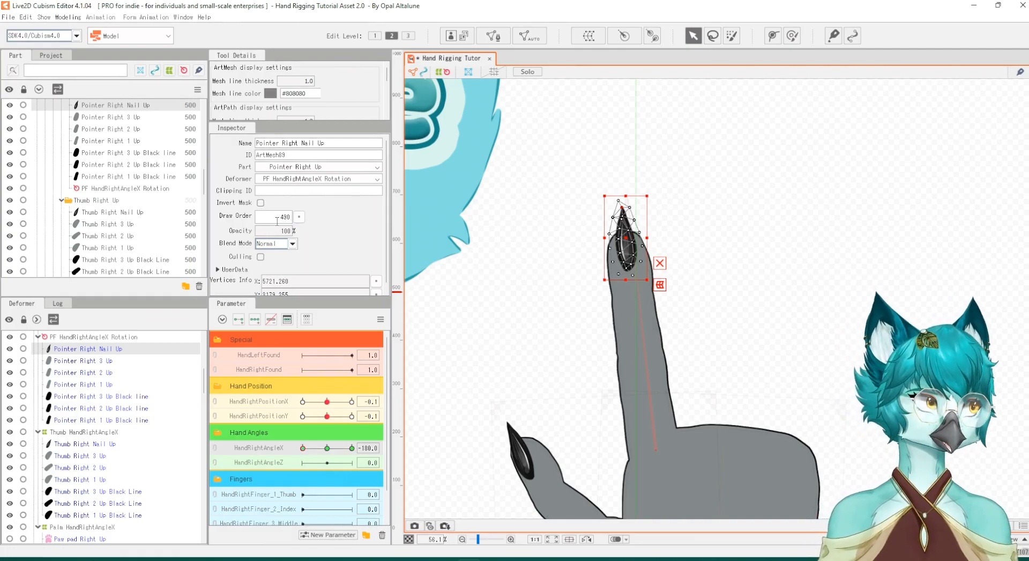
key(Return)
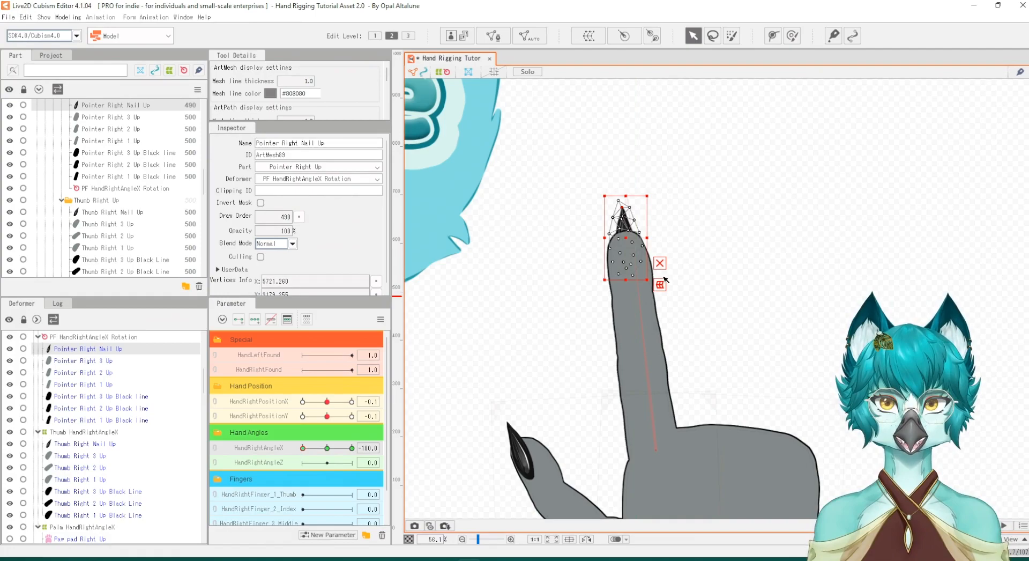
mouse_move(303, 448)
mouse_down()
mouse_move(343, 450)
mouse_move(306, 457)
mouse_move(355, 463)
mouse_up()
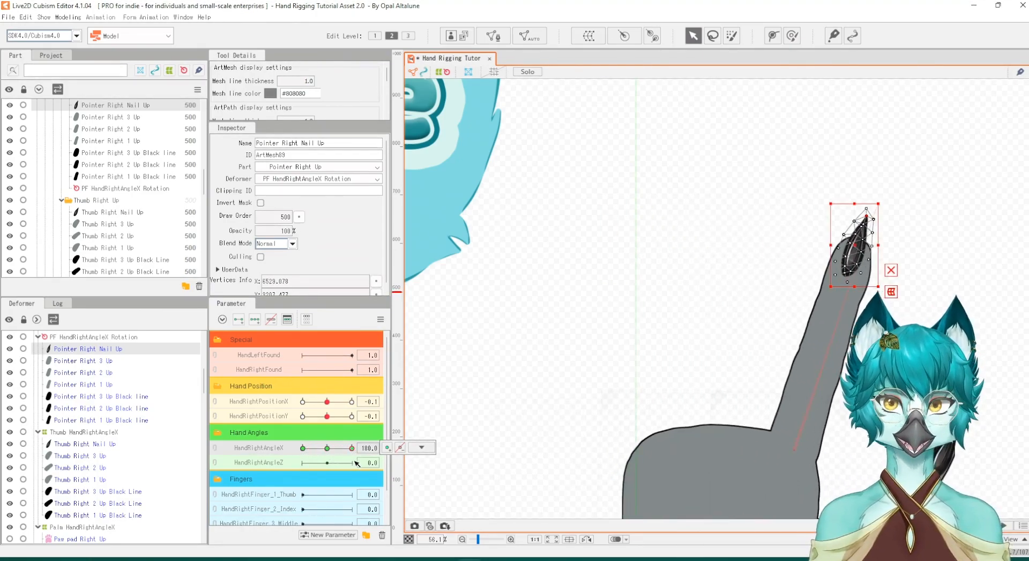
scroll(538, 350, down, 6)
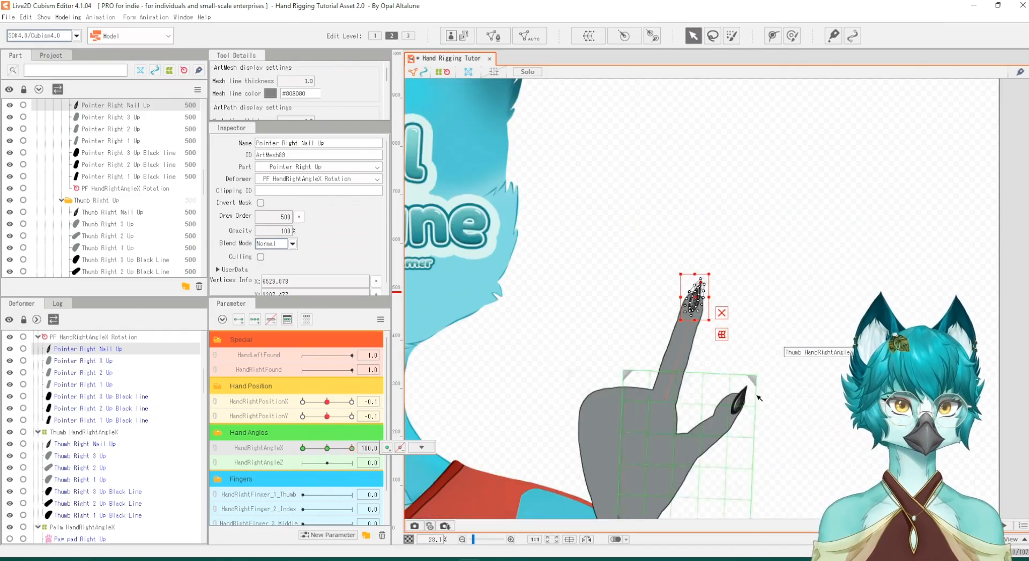
scroll(759, 396, up, 3)
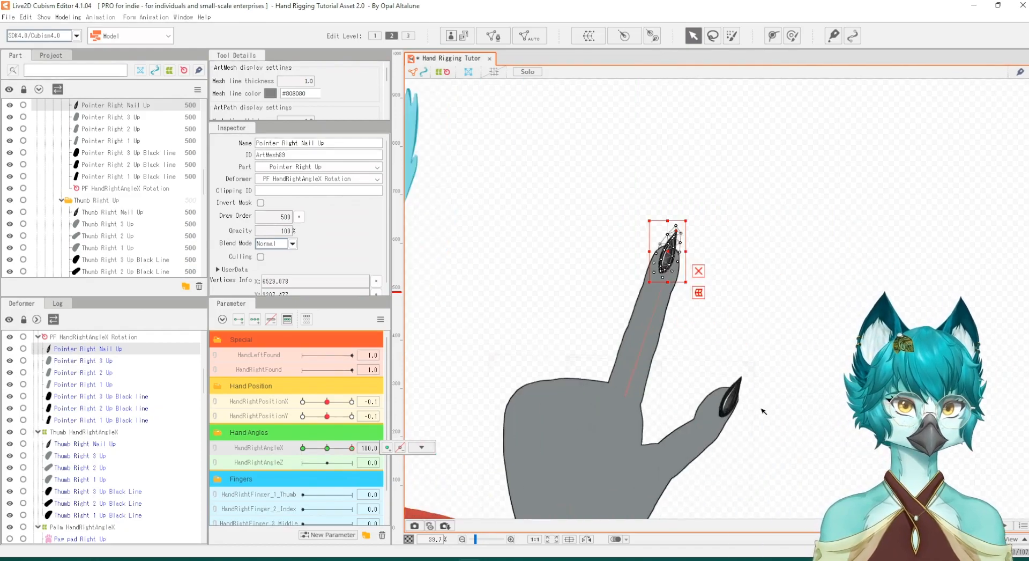
Select the Thumb Right Nail Up art mesh and give it three HandRightAngleX keys
click(73, 445)
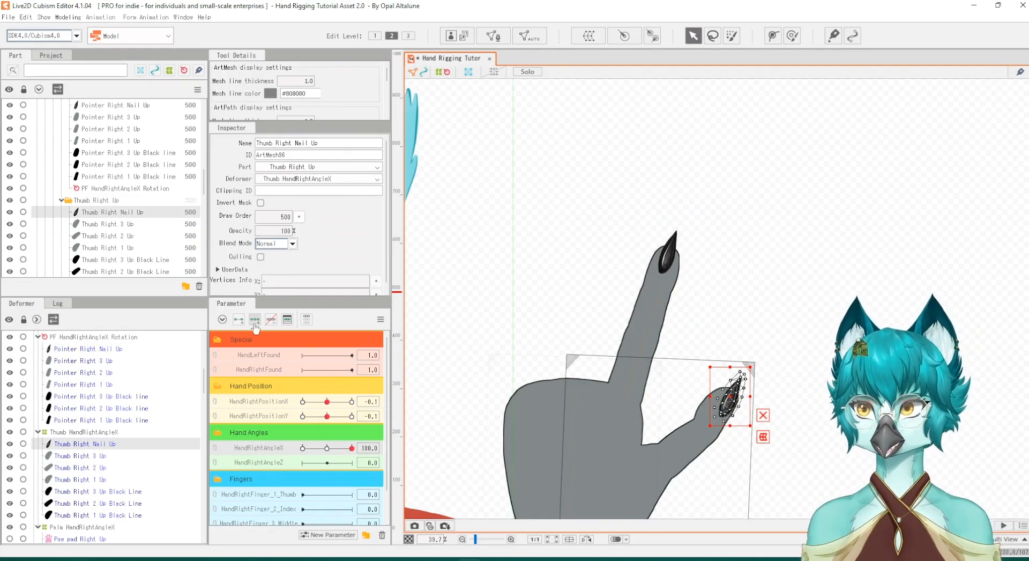
scroll(685, 318, down, 3)
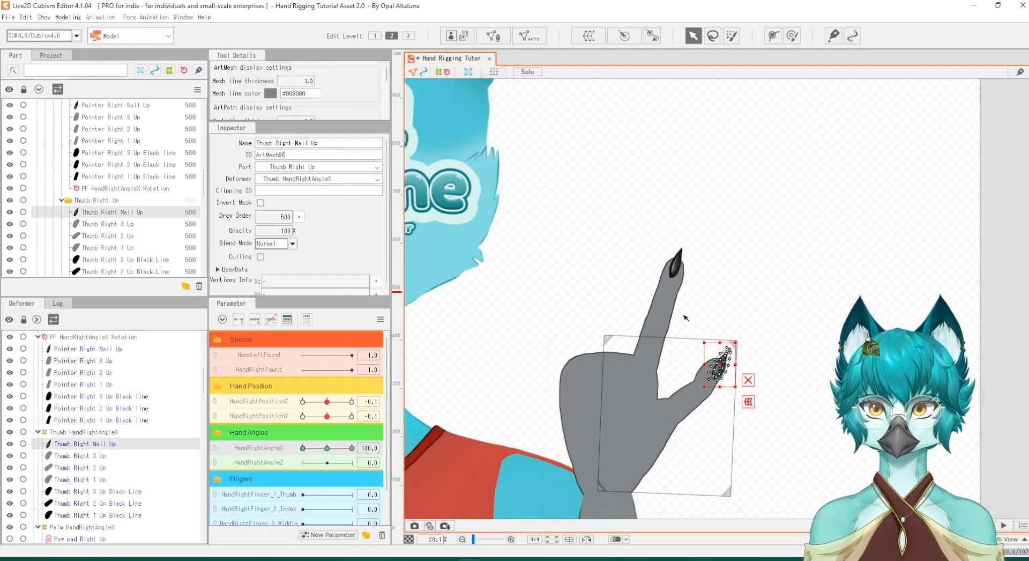
scroll(613, 414, up, 3)
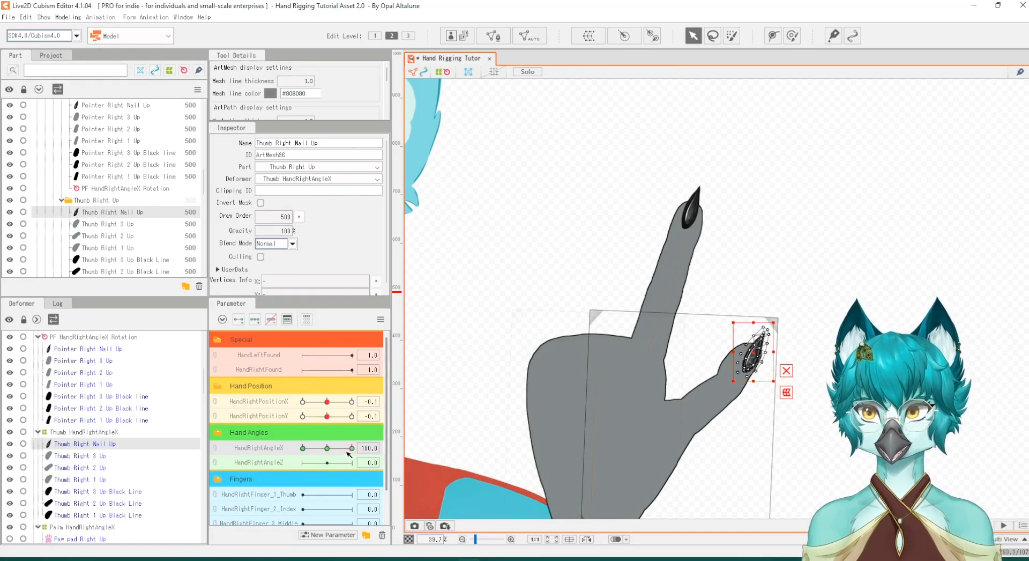
At HandRightAngleX -180.0, set the thumb nail's draw order to 490 so it sits behind the thumb, and compare it with 180.0
click(348, 448)
drag(348, 450, 300, 454)
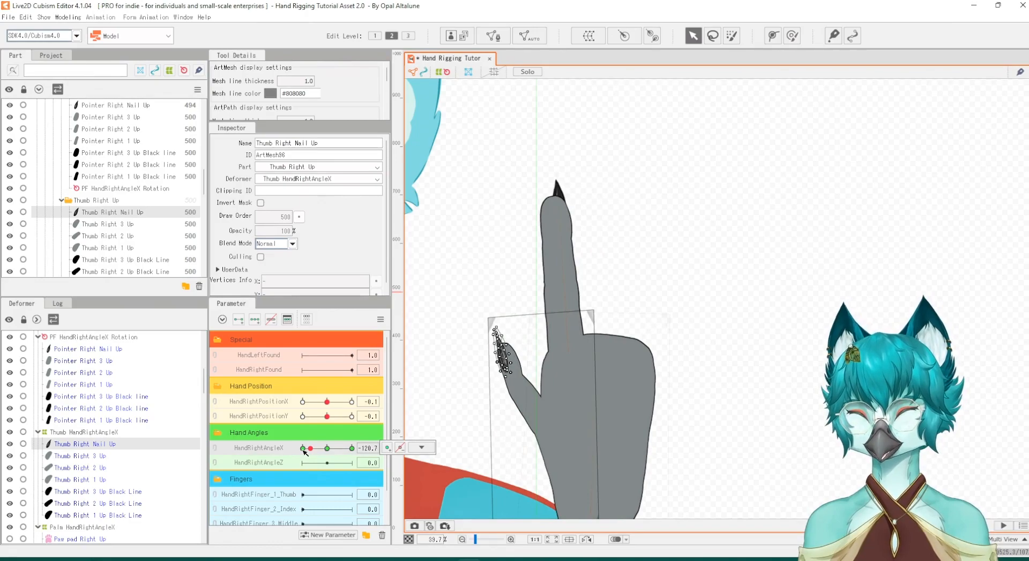
click(304, 448)
drag(314, 450, 295, 450)
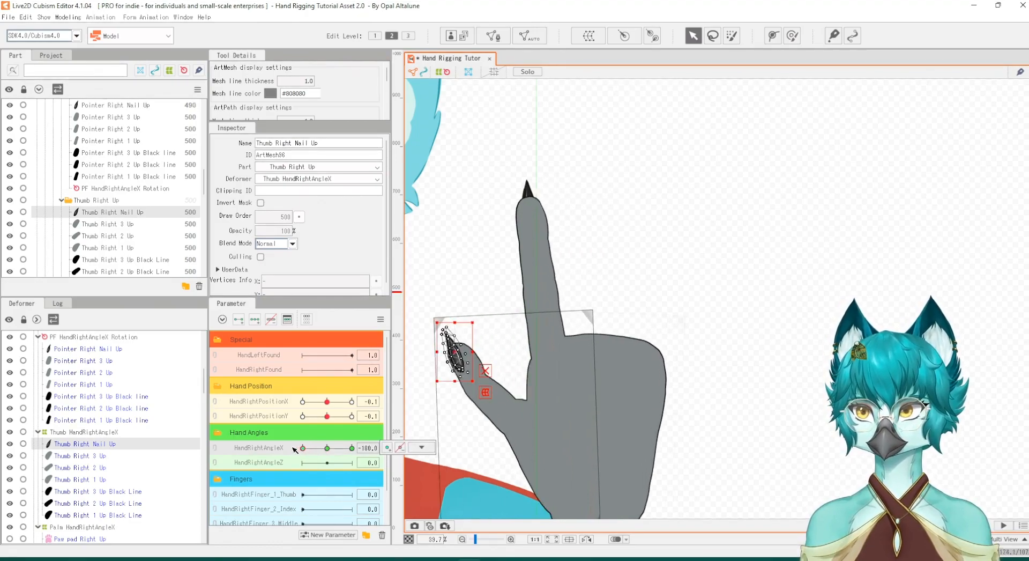
click(282, 215)
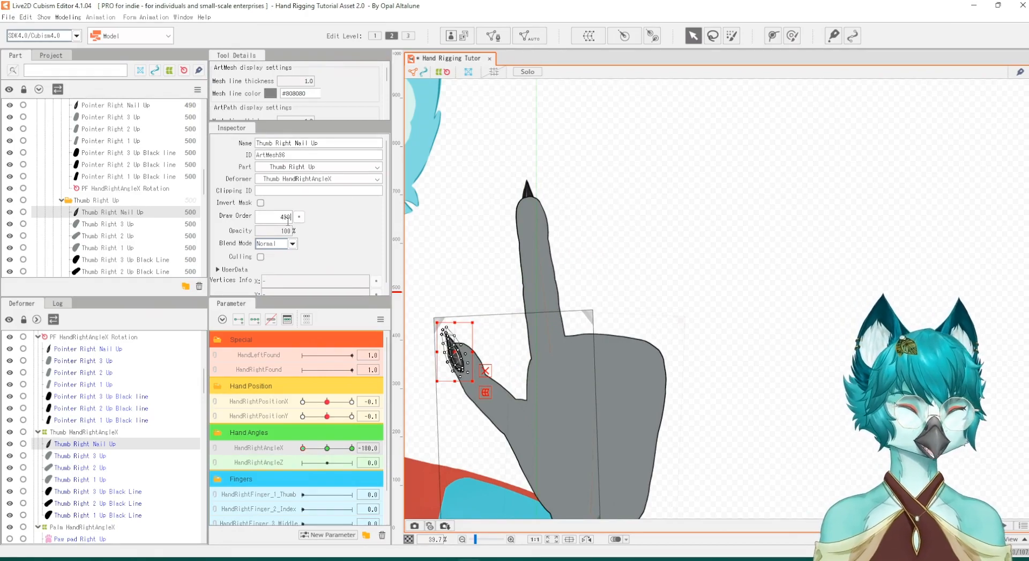
text(490)
key(Return)
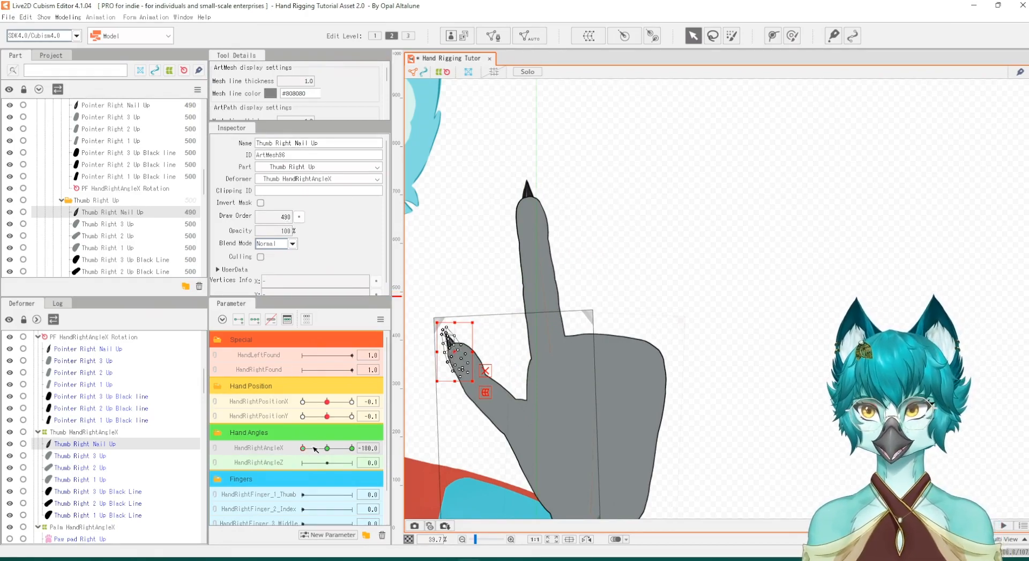
drag(315, 449, 351, 449)
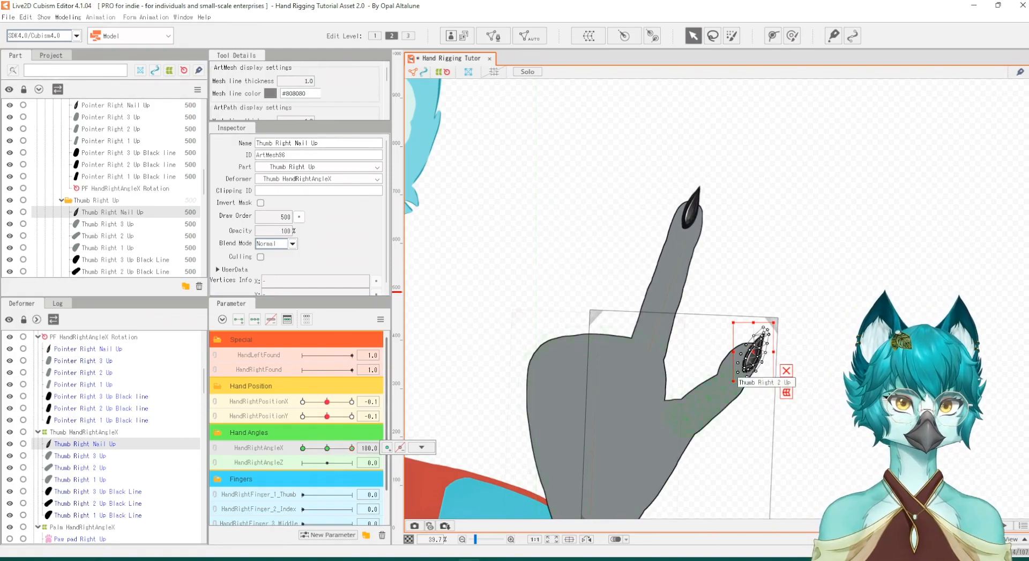
Create a parent rotation deformer named PF 3 Rotation for Pointer Right Nail Up, Pointer Right 3 Up and Pointer Right 3 Up Black line
click(794, 293)
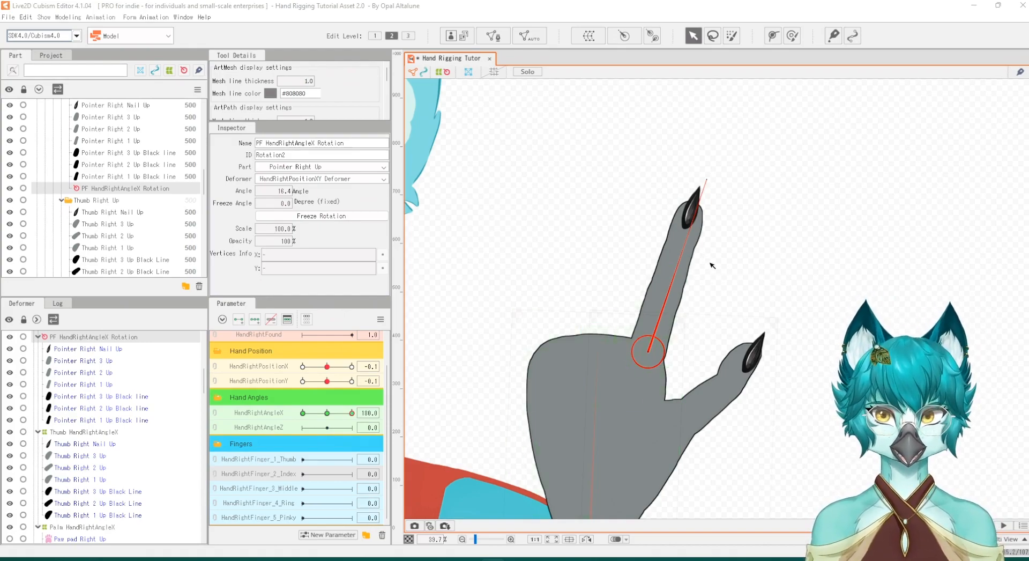
click(81, 361)
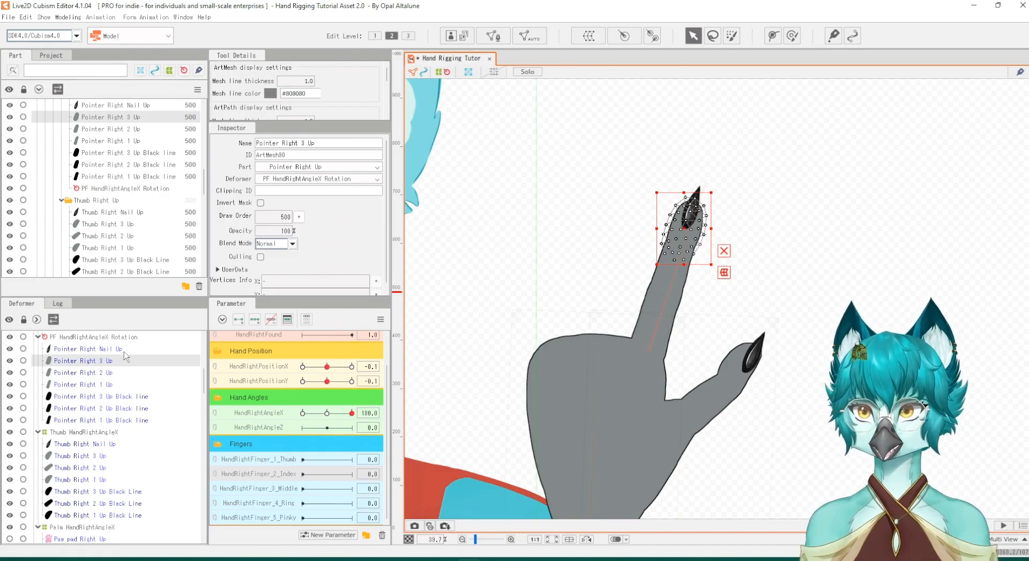
click(88, 372)
click(91, 386)
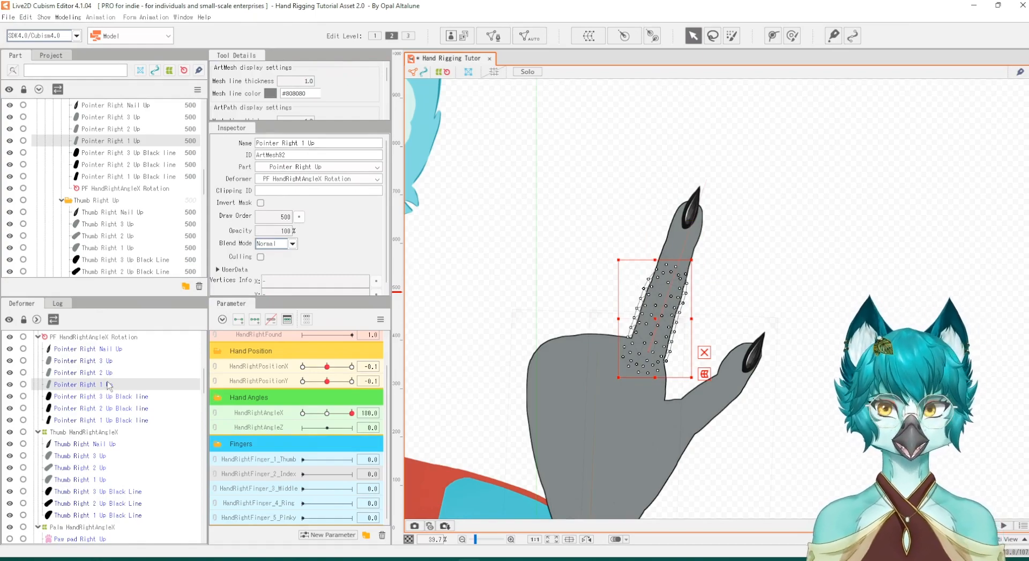
click(75, 349)
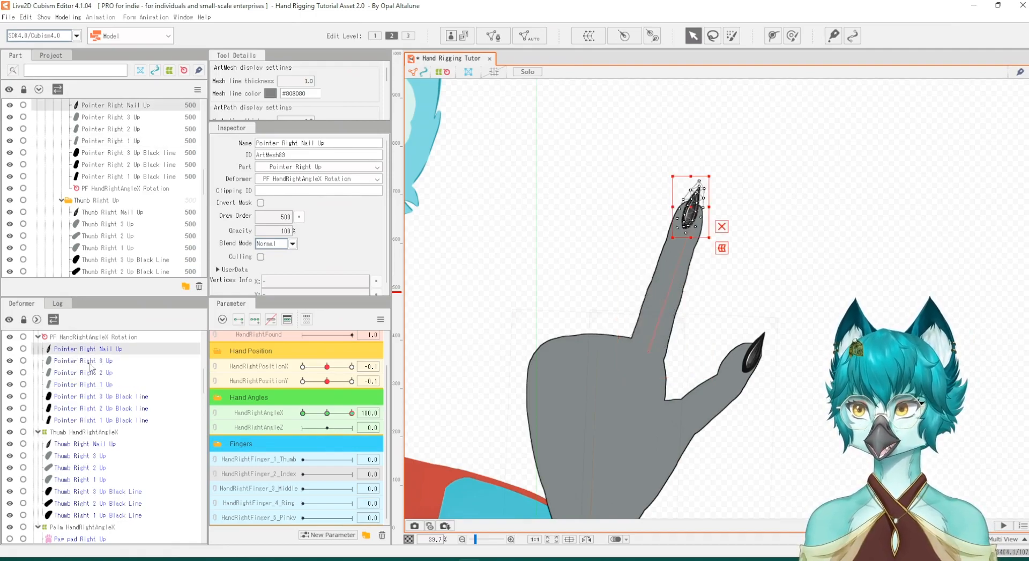
ctrl+click(91, 364)
ctrl+click(98, 397)
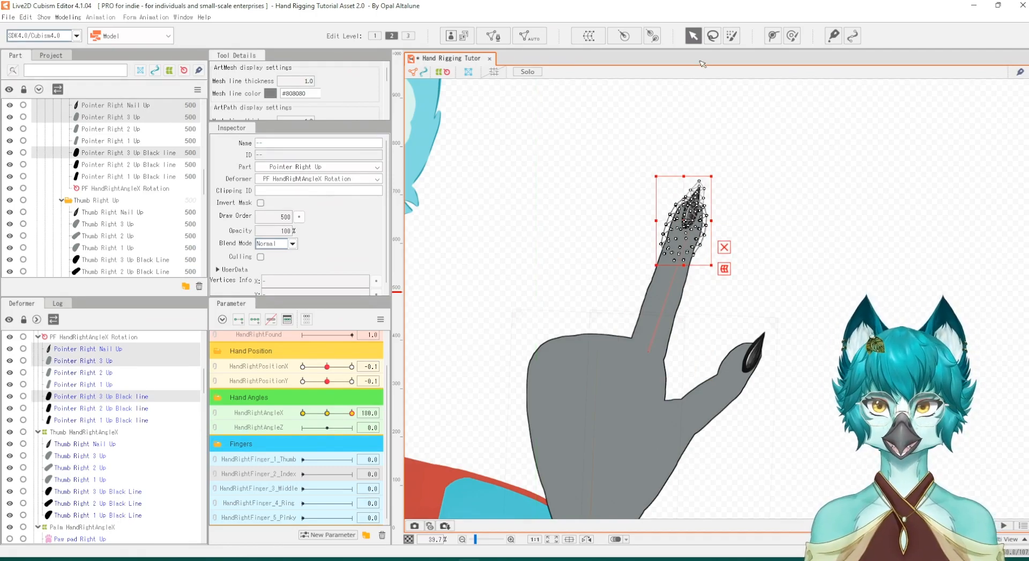
click(624, 36)
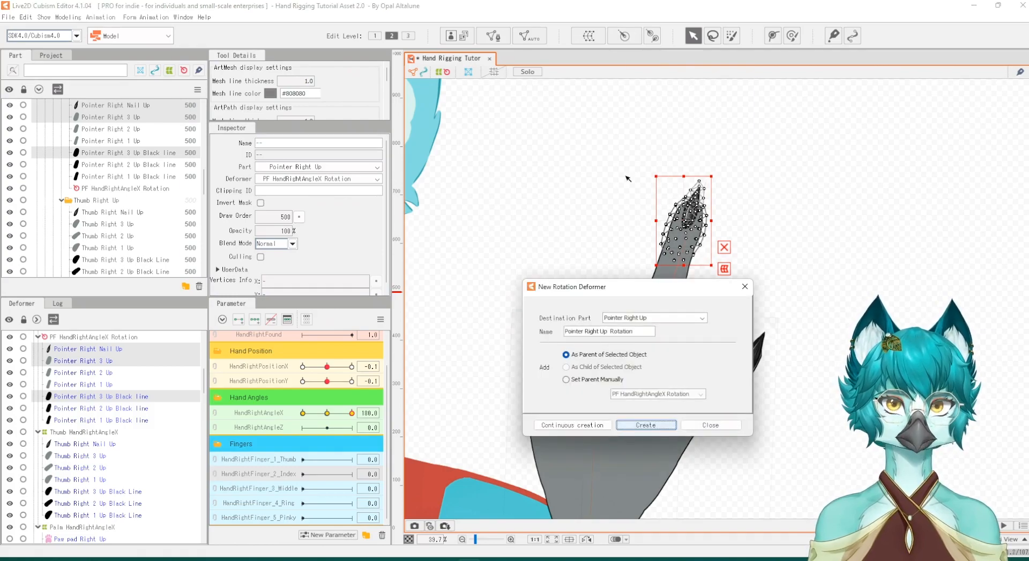
drag(638, 331, 568, 326)
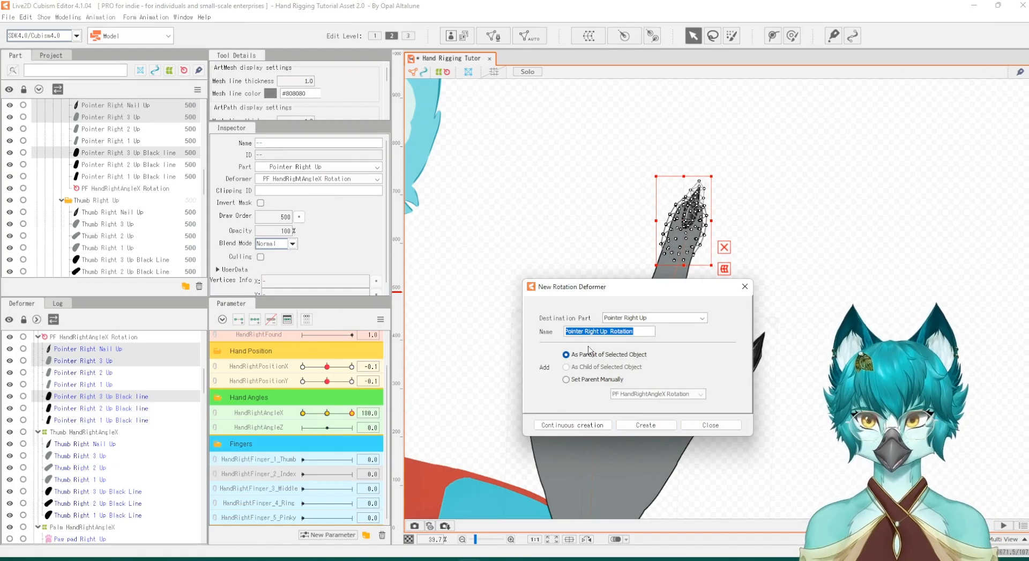
text(PF 3)
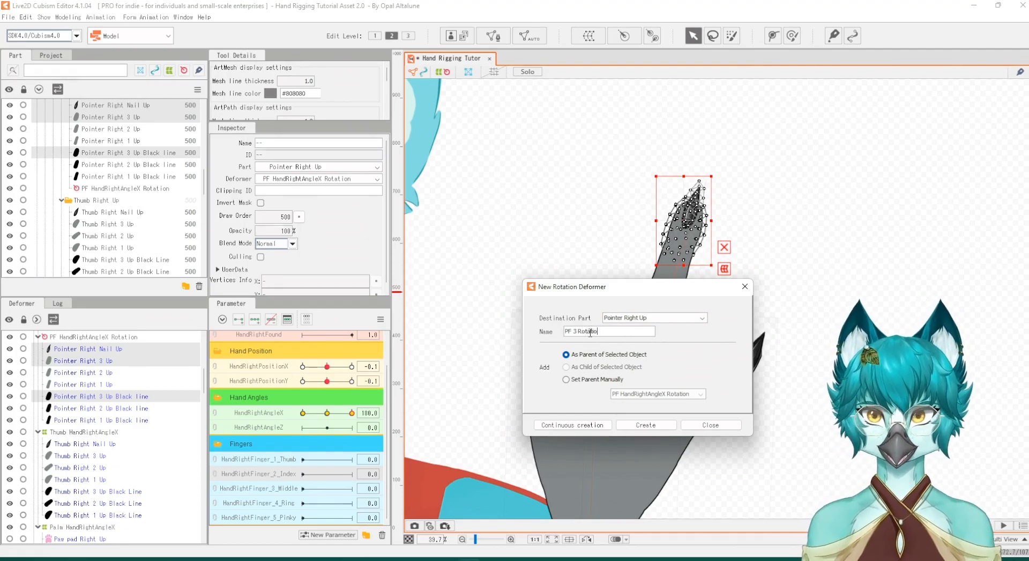
click(646, 425)
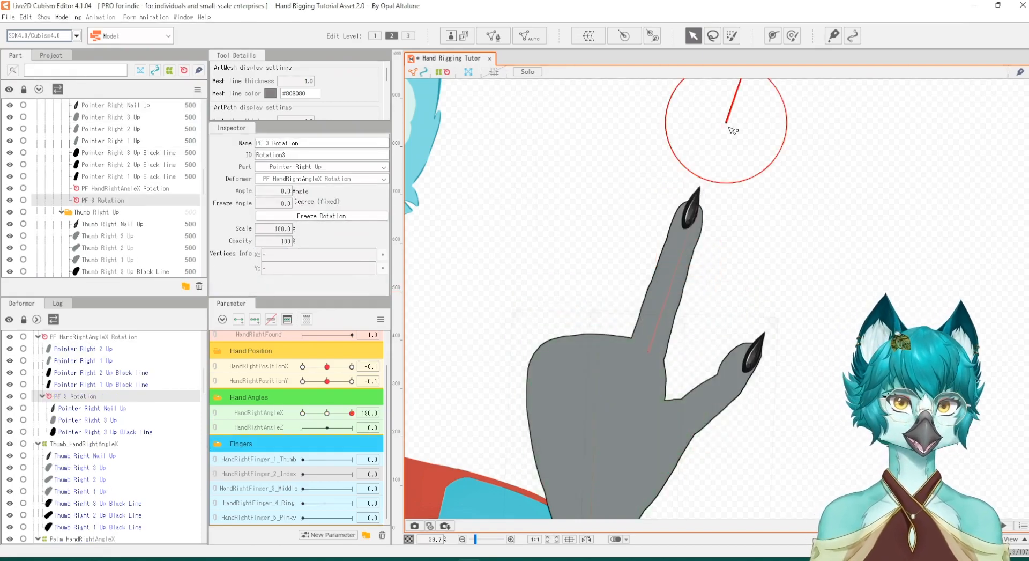
Move the PF 3 Rotation pivot onto the joint below the pointer's fingertip segment, refining its position with a trial bend
drag(736, 126, 692, 252)
drag(726, 287, 680, 248)
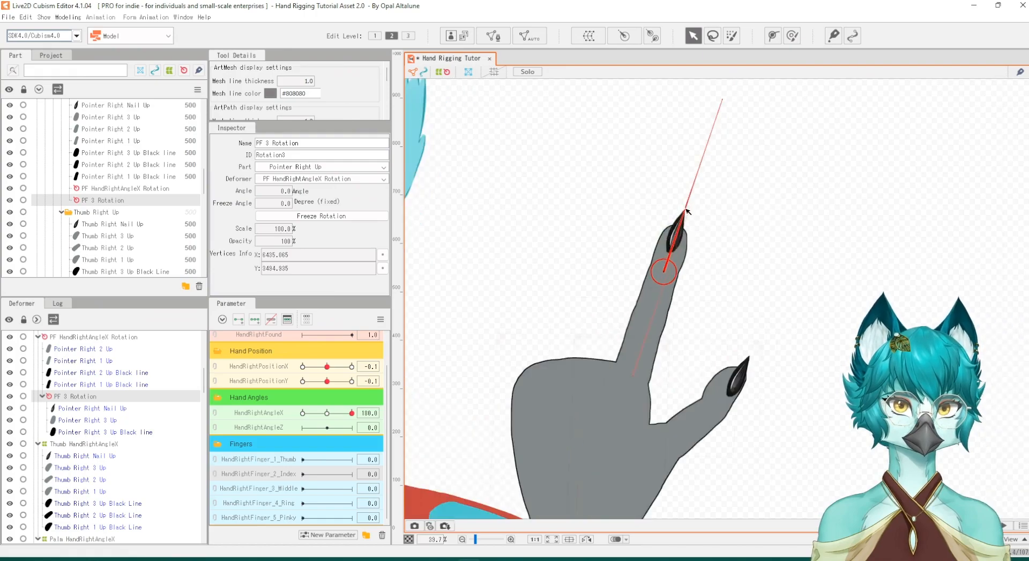
drag(727, 100, 541, 141)
key(ctrl+z)
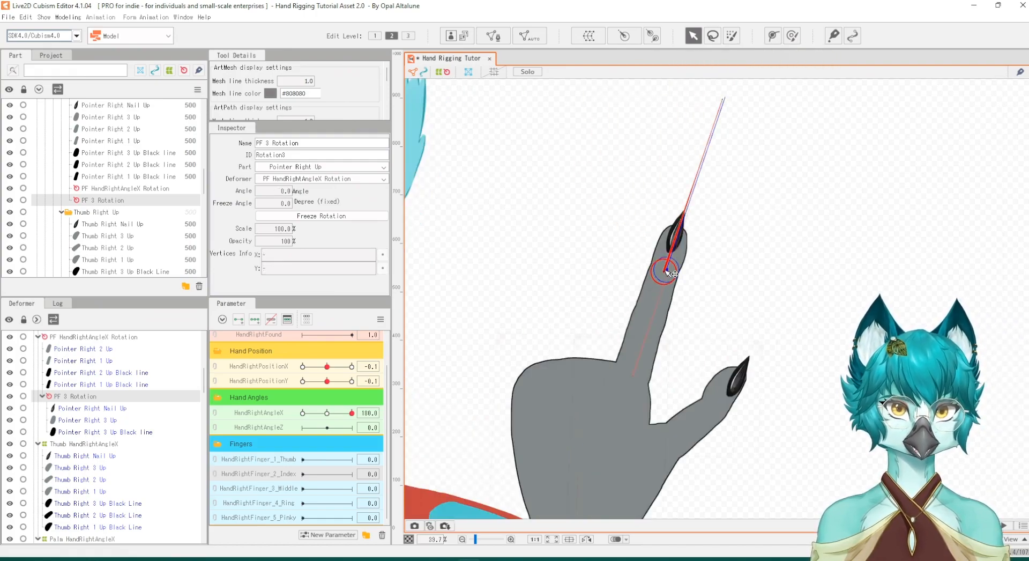
drag(665, 275, 667, 268)
Swing PF 3 Rotation towards the palm and back up to test how the pointer's fingertip bends at the joint
drag(725, 94, 674, 262)
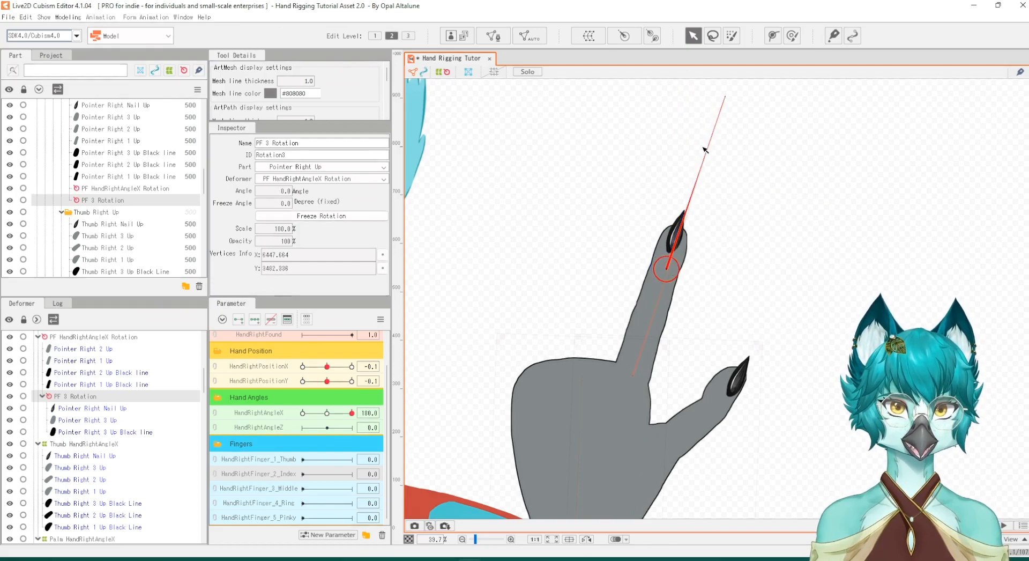
drag(725, 94, 493, 215)
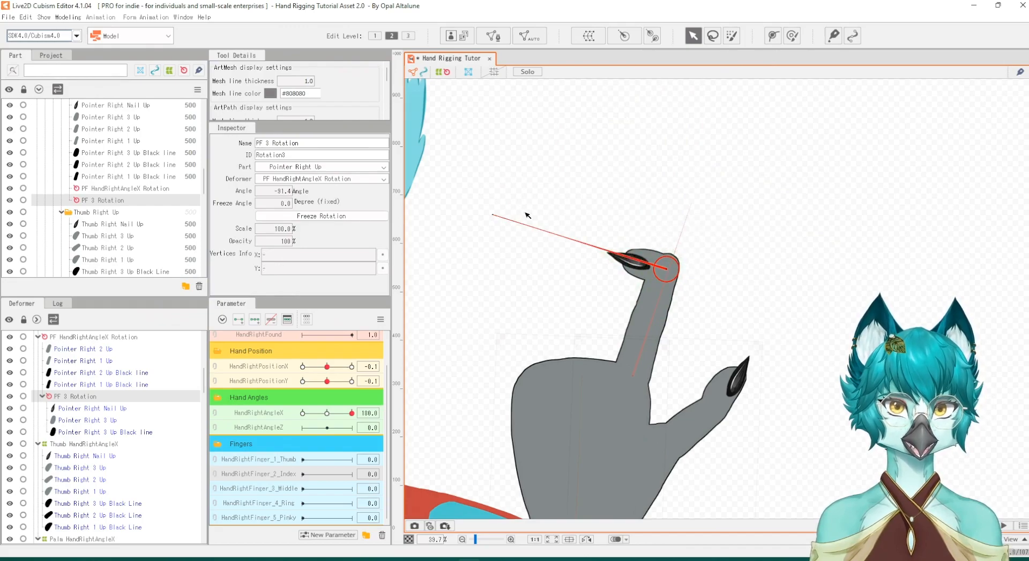
drag(601, 243, 718, 115)
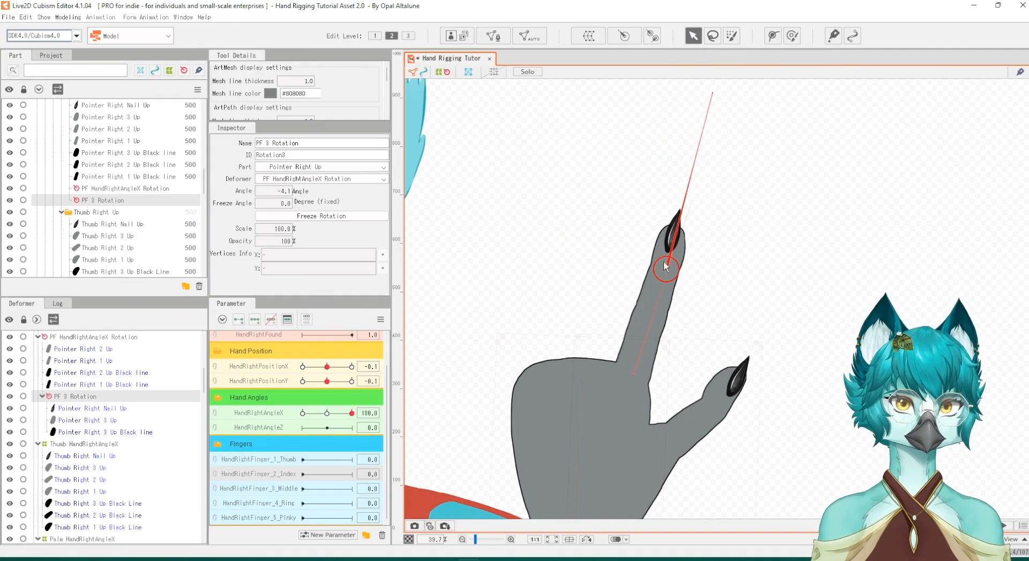
Fine-tune the PF 3 Rotation pivot at the pointer fingertip joint to about X 6450, Y 3475, test-bending the tip and undoing each bend
click(675, 276)
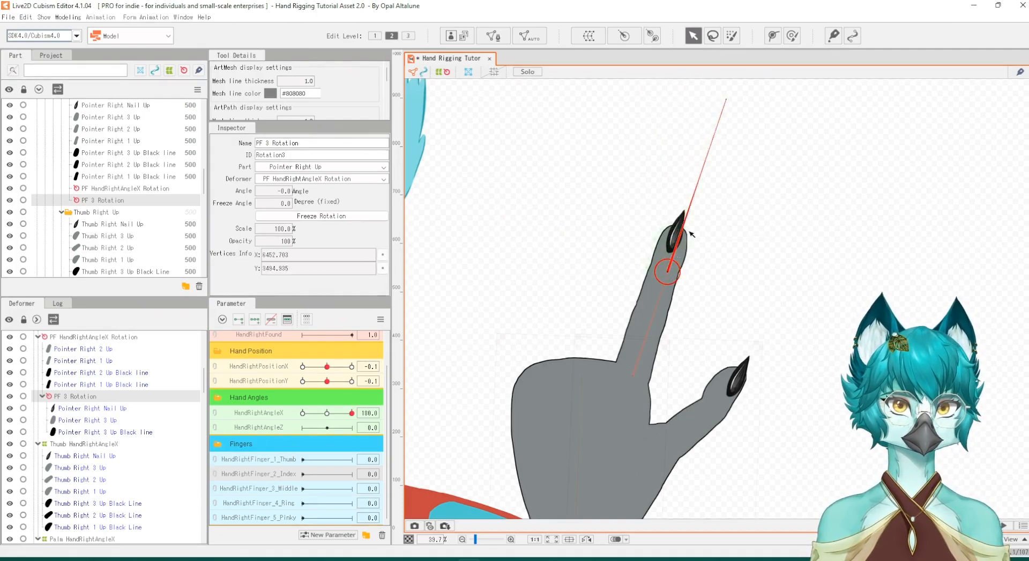
drag(728, 99, 555, 124)
key(ctrl+z)
drag(673, 275, 671, 268)
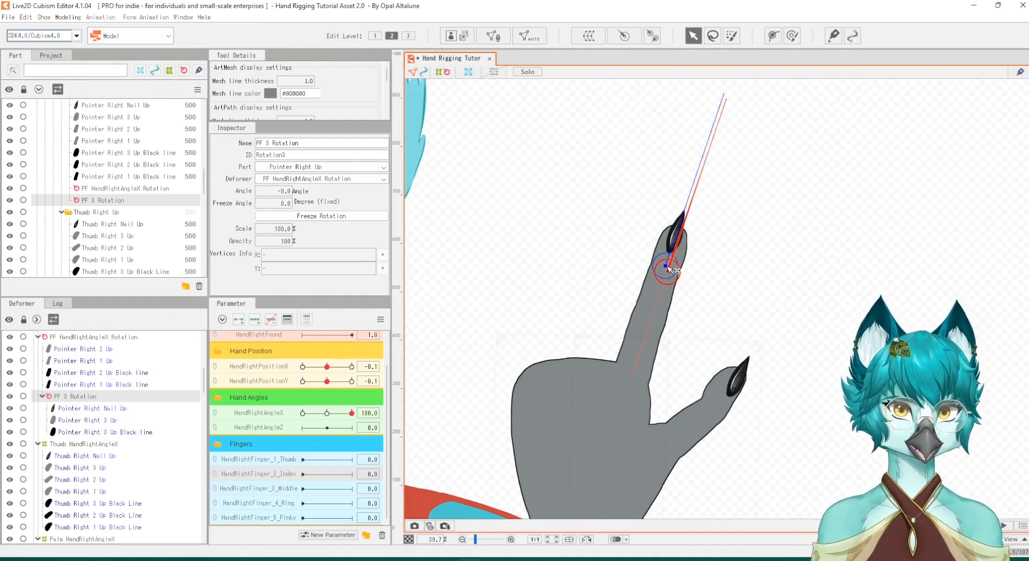
drag(722, 101, 729, 311)
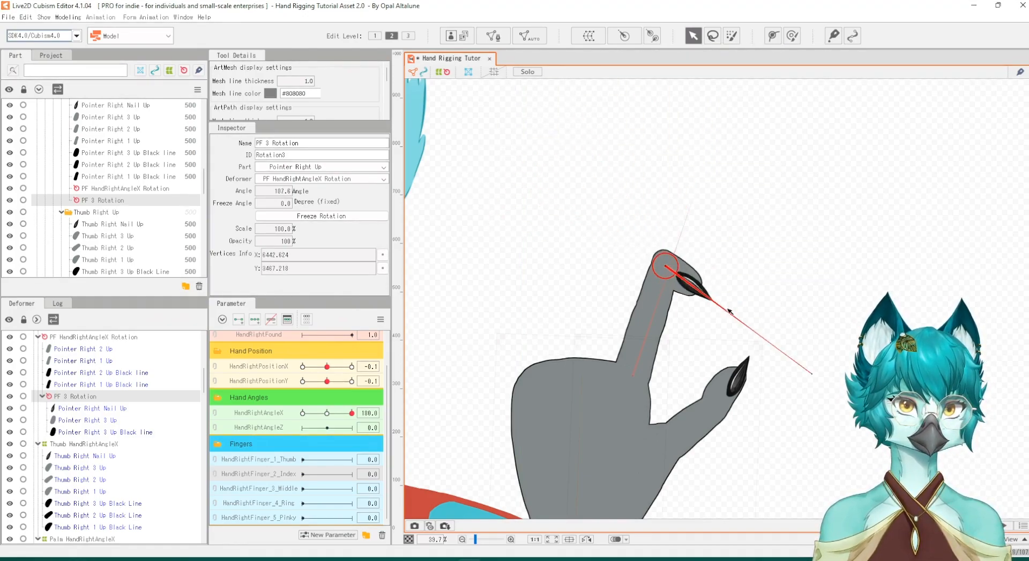
key(ctrl+z)
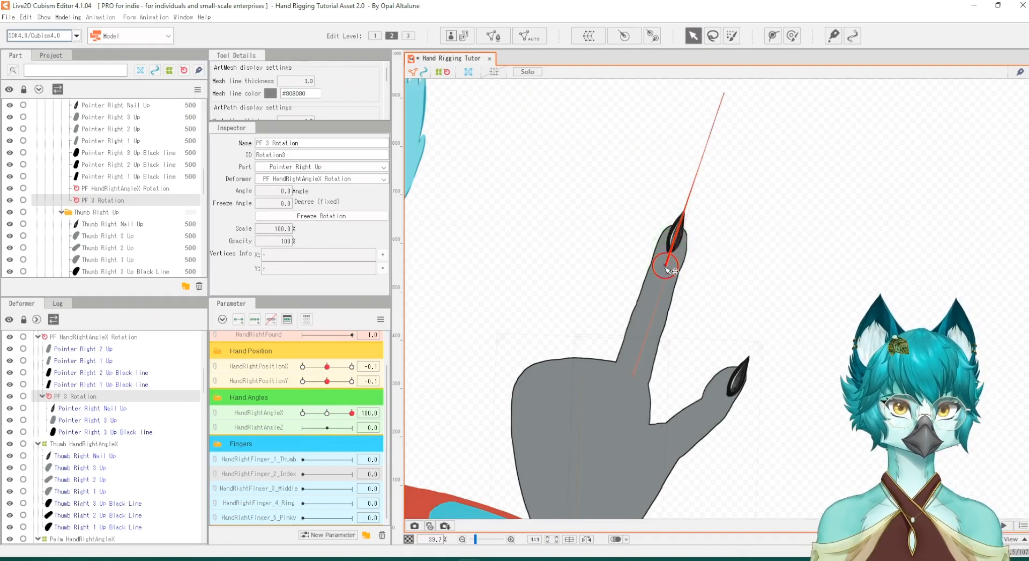
drag(723, 93, 706, 288)
key(ctrl+z)
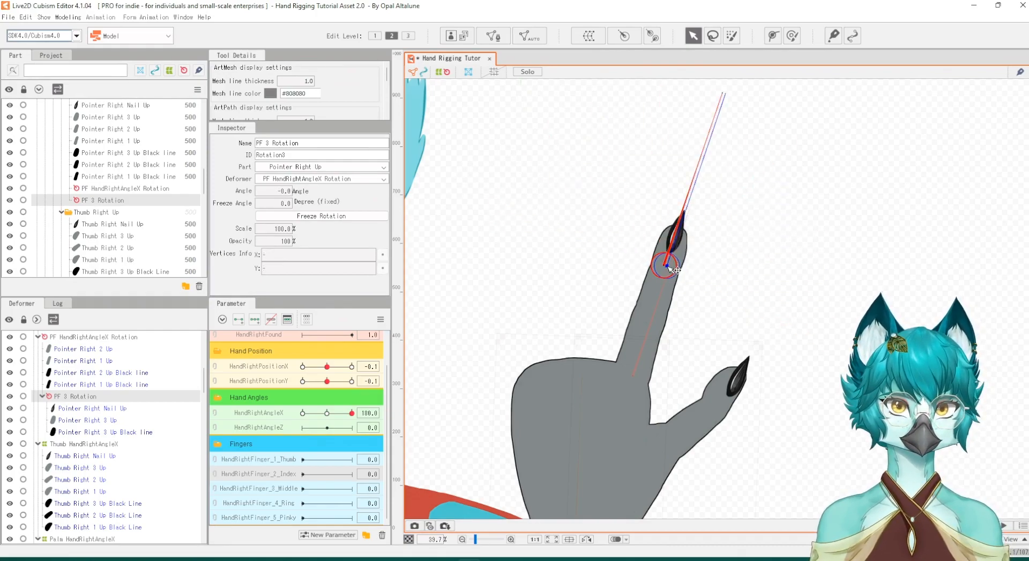
drag(728, 95, 732, 285)
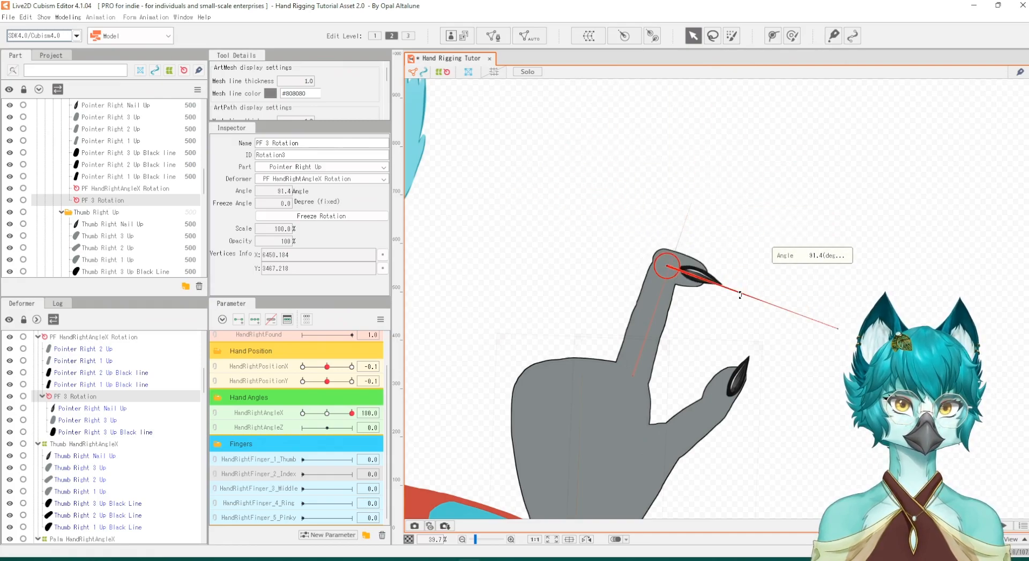
key(ctrl+z)
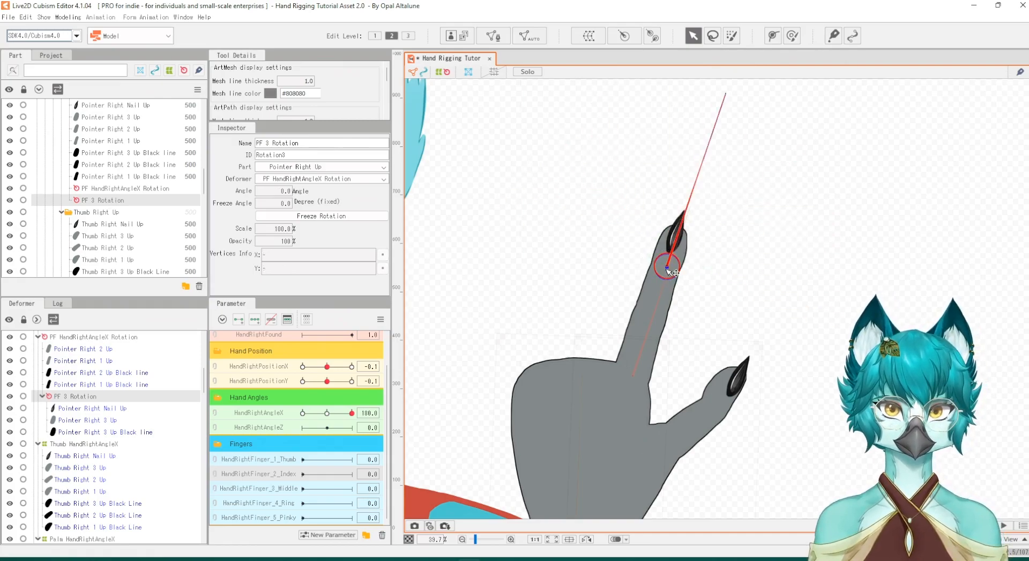
click(669, 271)
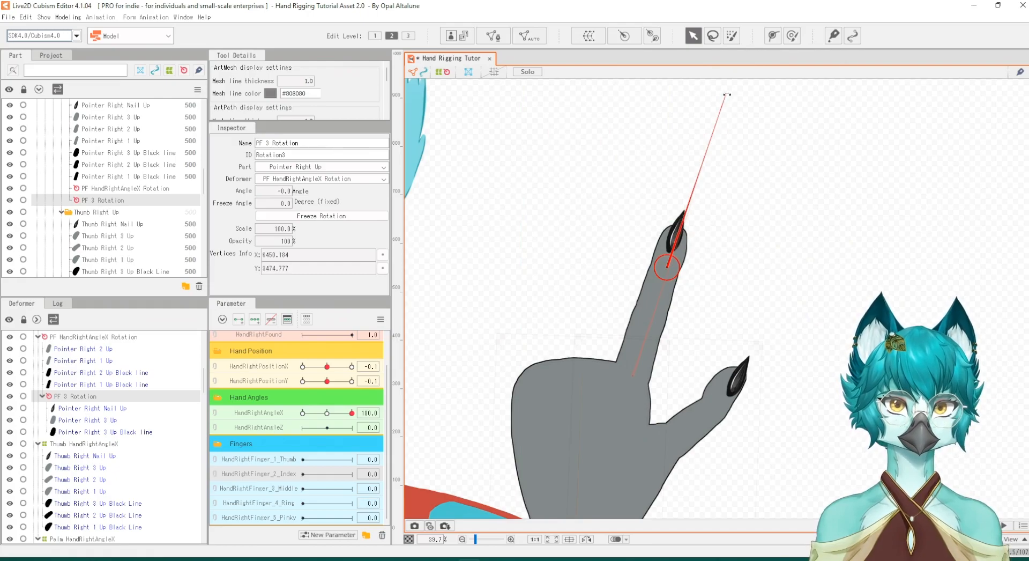
drag(727, 94, 685, 226)
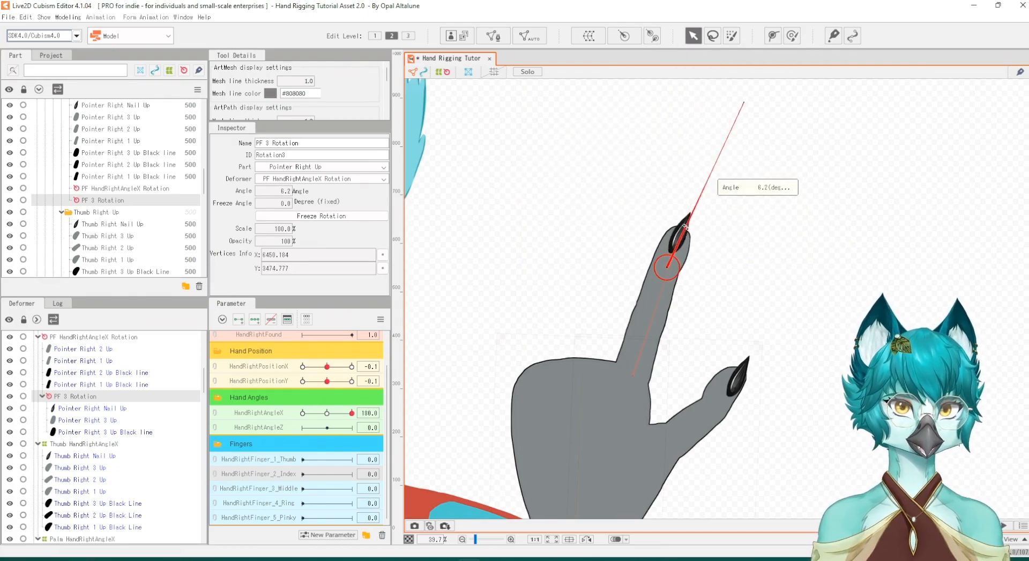
key(ctrl+z)
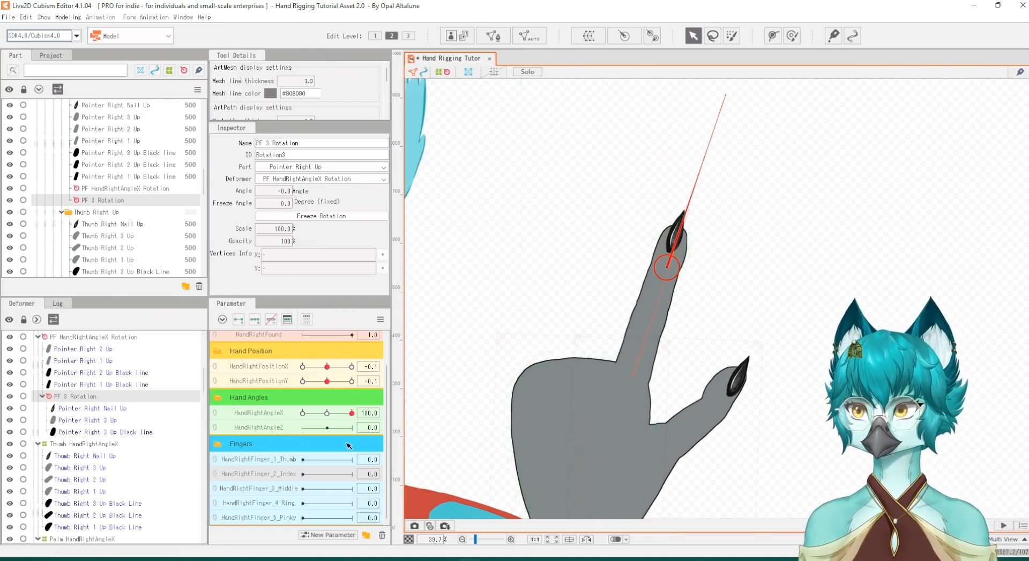
Create the rotation deformer PF 2 Rotation as parent of Pointer Right 2 Up and its black line, and place it, shrunk, at the finger's middle joint
click(94, 352)
ctrl+click(109, 373)
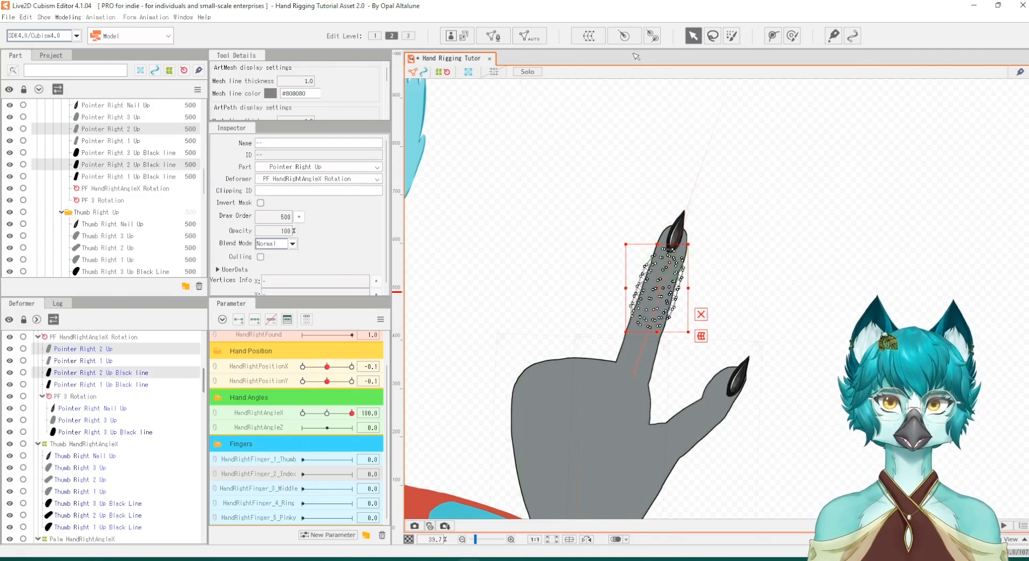
click(624, 35)
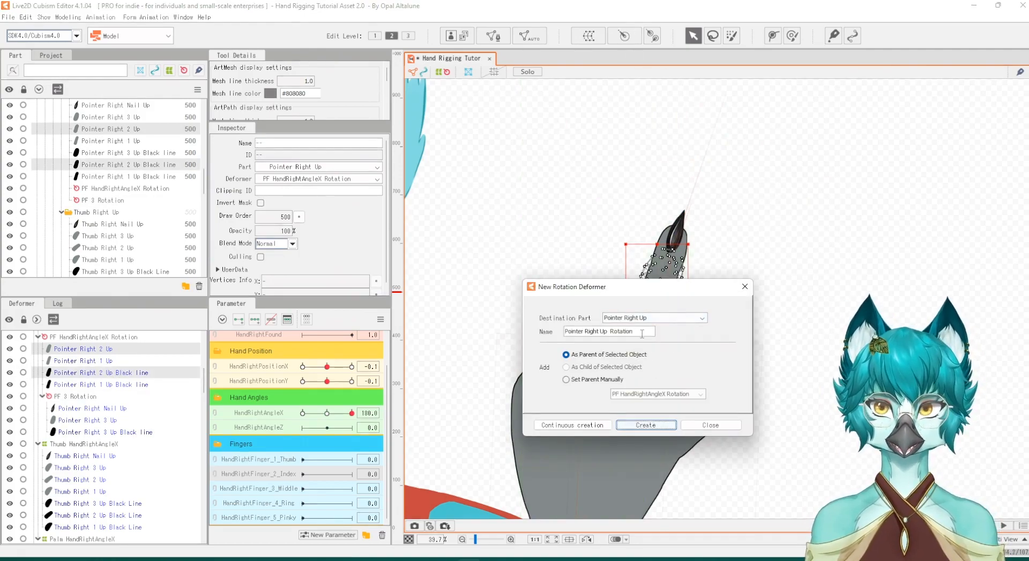
drag(643, 334, 523, 331)
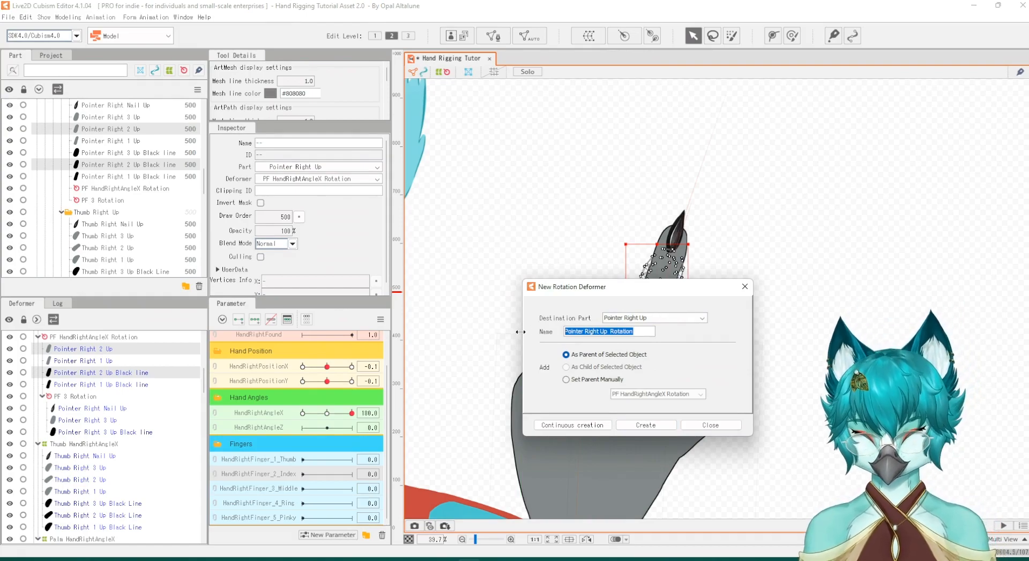
text(PF)
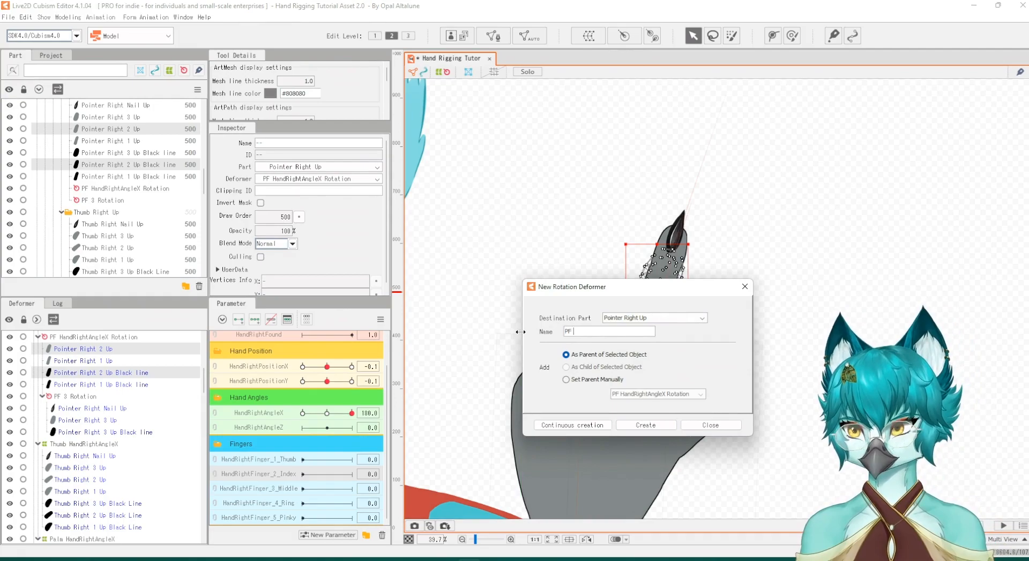
text( 2 Rotation)
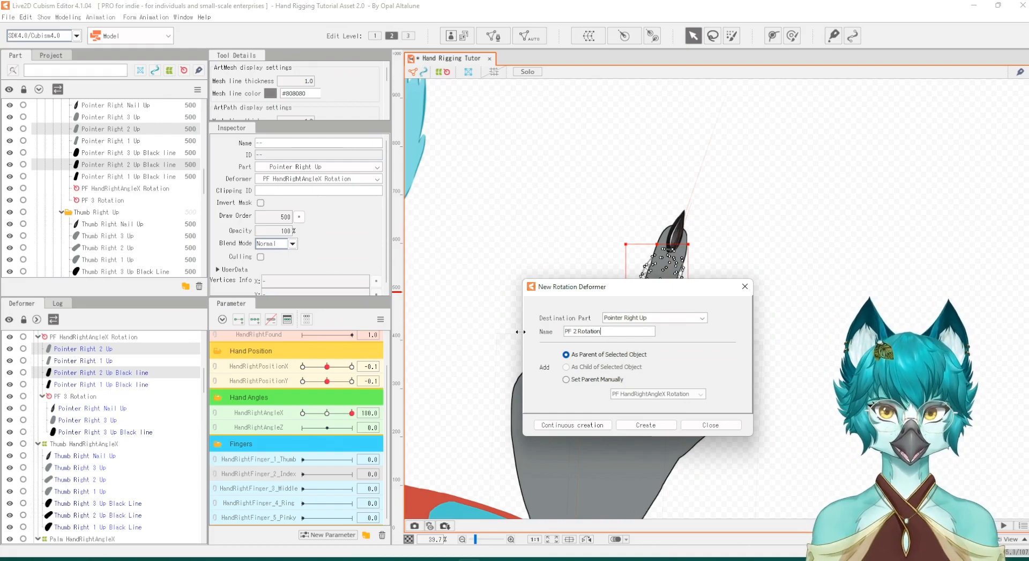
click(643, 425)
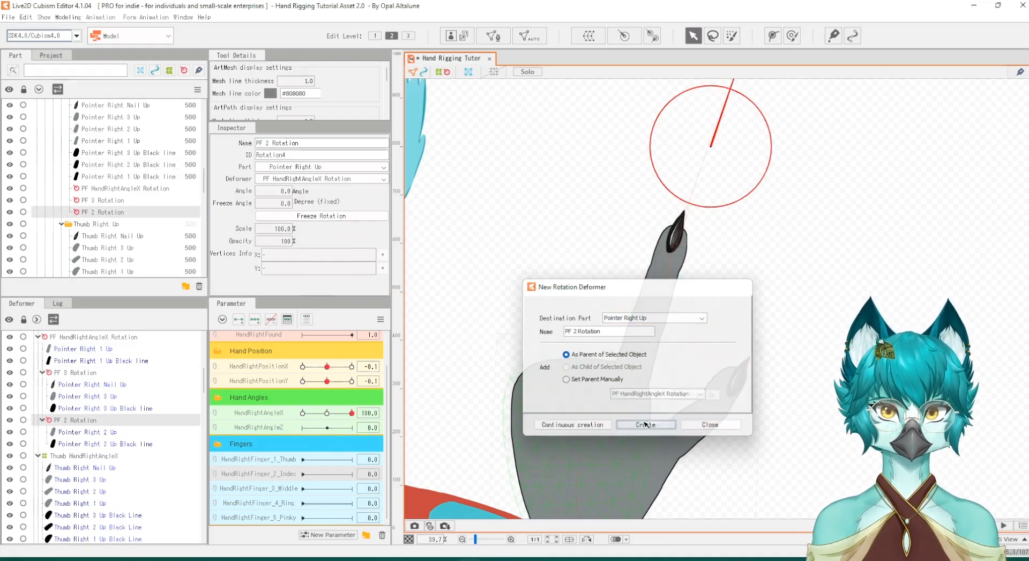
drag(716, 152, 660, 323)
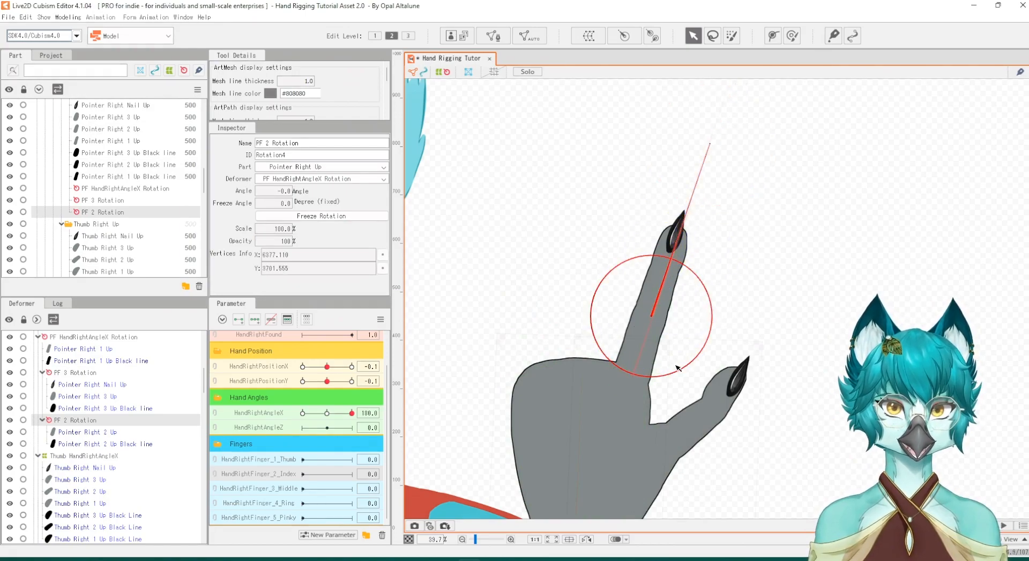
drag(683, 371, 653, 330)
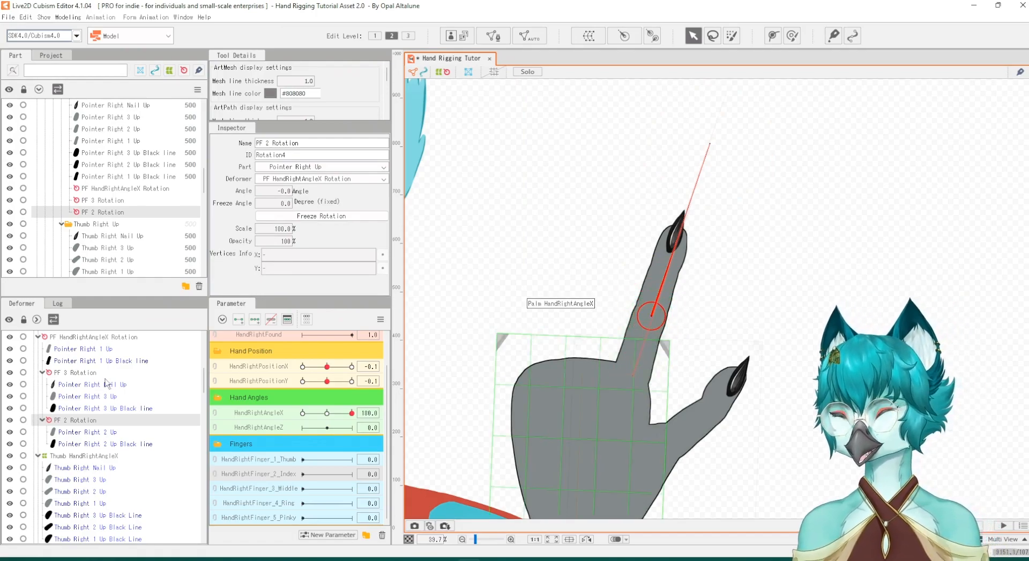
Create the rotation deformer PF 1 Rotation as parent of Pointer Right 1 Up and its black line, and place it, shrunk, at the base knuckle
click(79, 349)
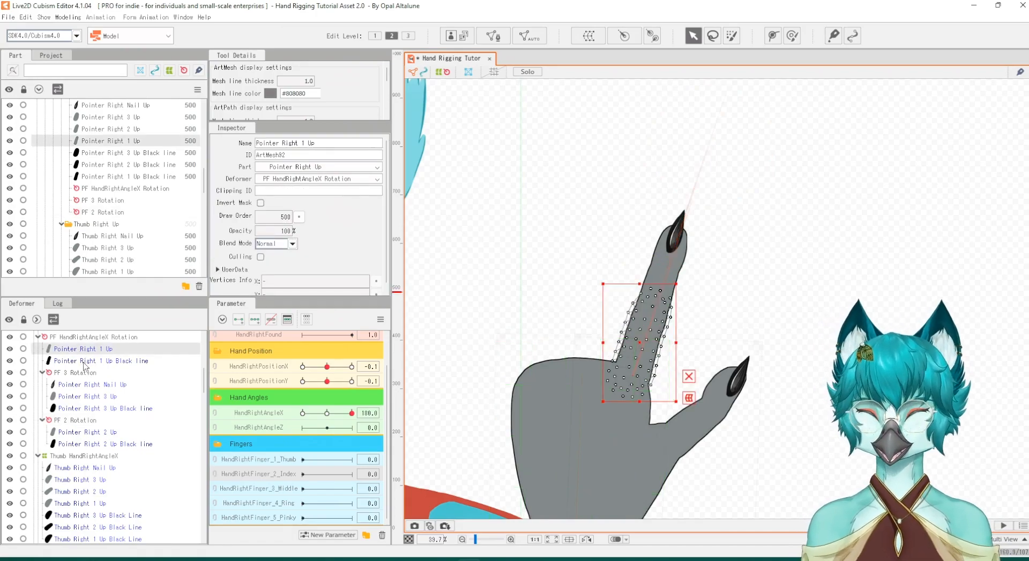
ctrl+click(84, 362)
click(629, 41)
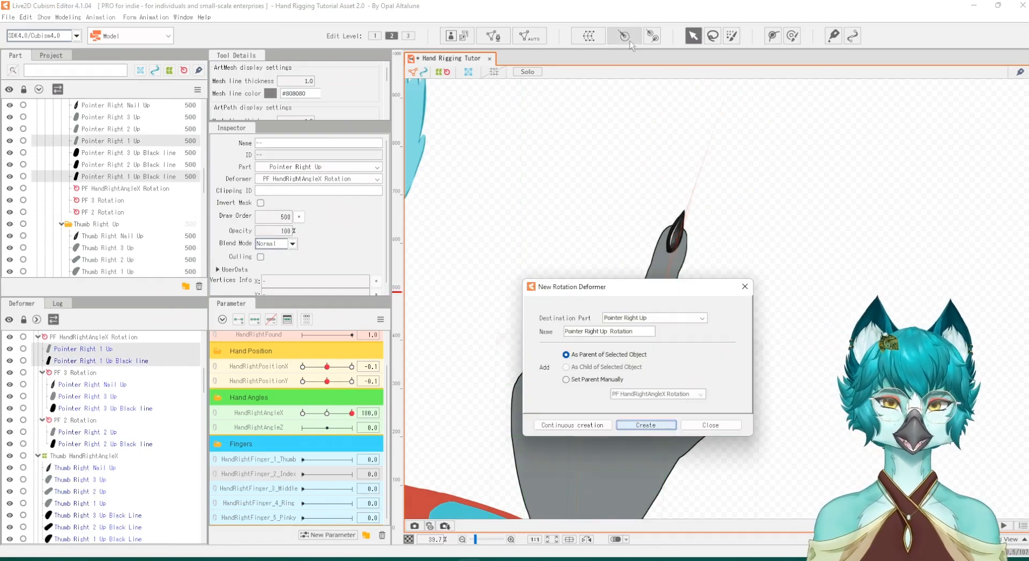
drag(633, 331, 528, 334)
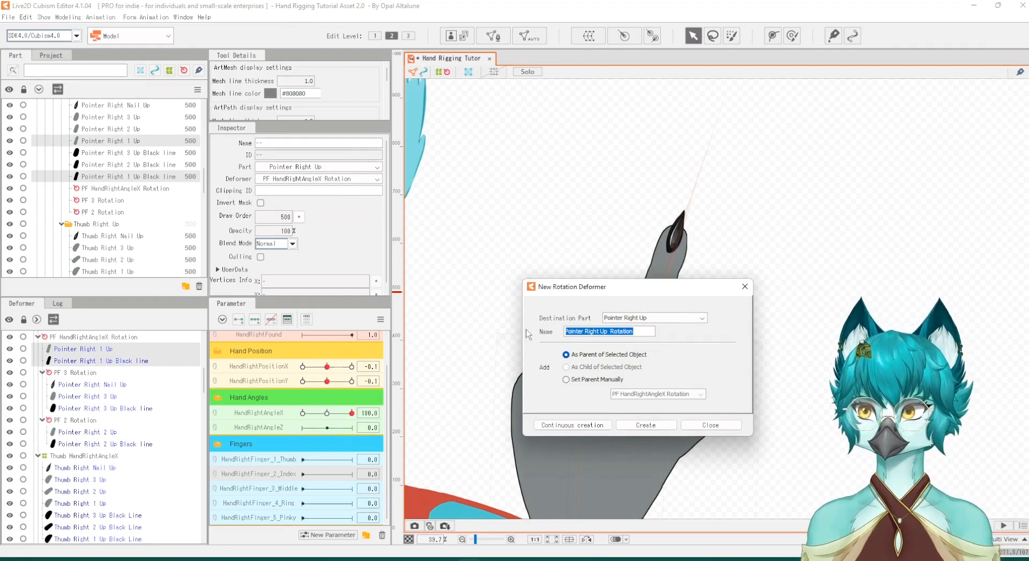
text(P)
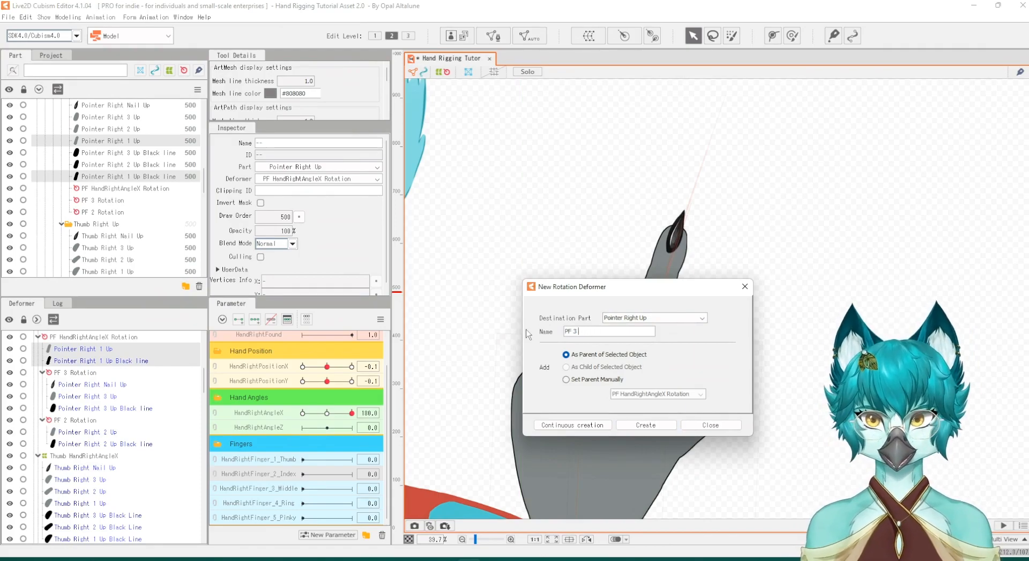
text(F 1 Ro)
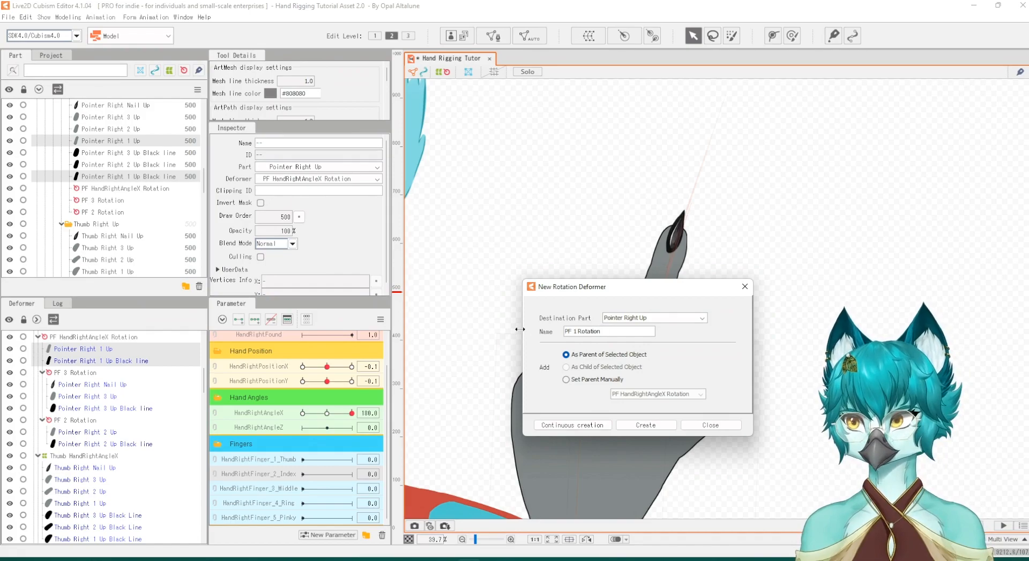
text(tation)
click(646, 424)
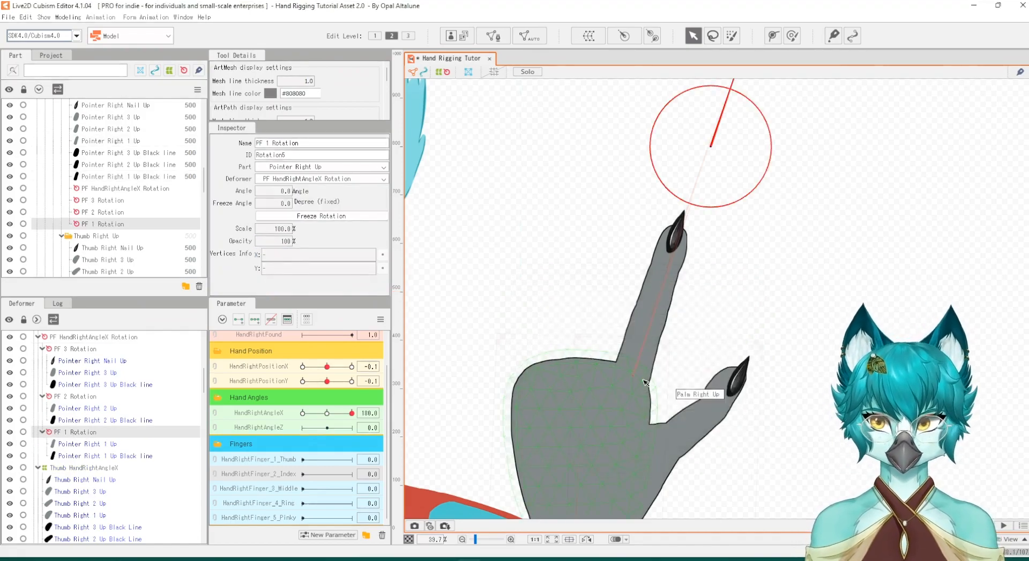
drag(715, 143, 635, 377)
drag(665, 419, 646, 390)
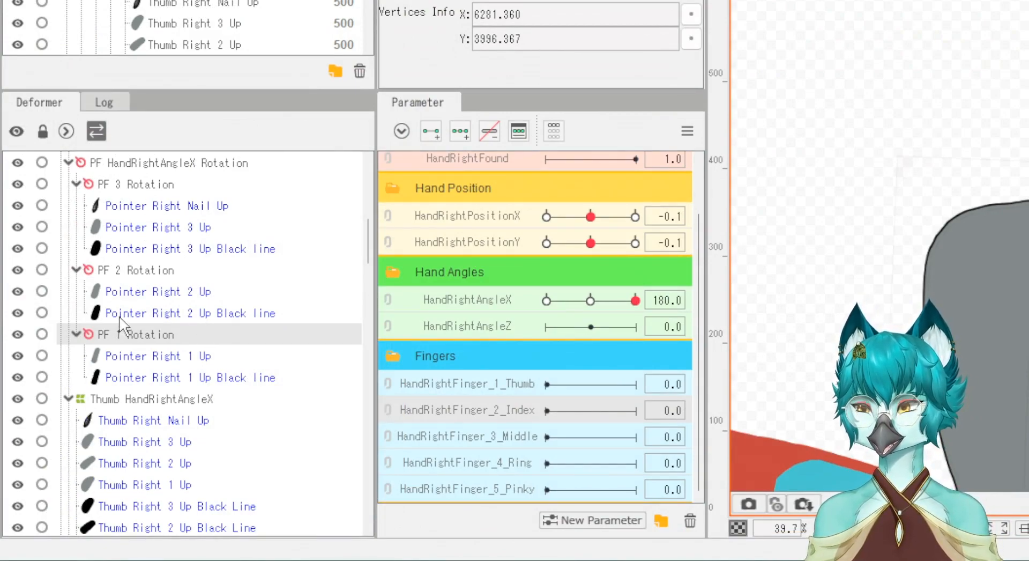
Nest PF 2 Rotation inside PF 1 Rotation and PF 3 Rotation inside PF 2 Rotation in the deformer hierarchy
click(118, 338)
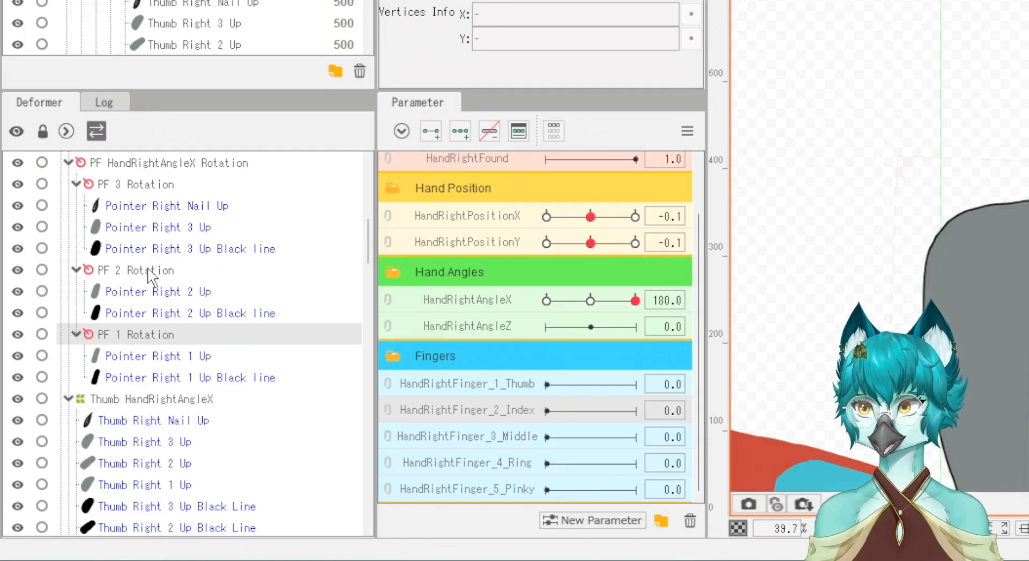
drag(131, 276, 148, 343)
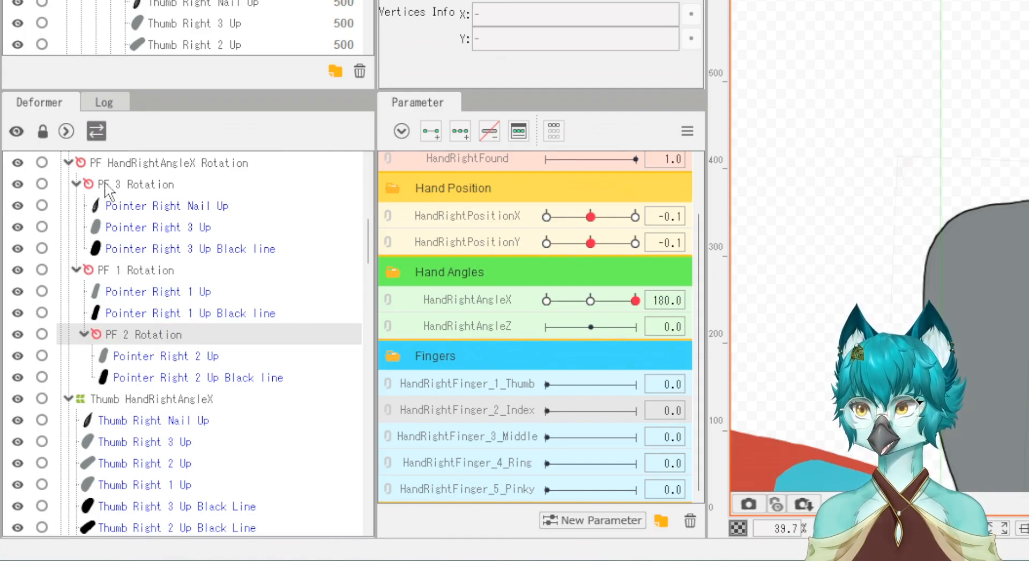
drag(137, 186, 160, 348)
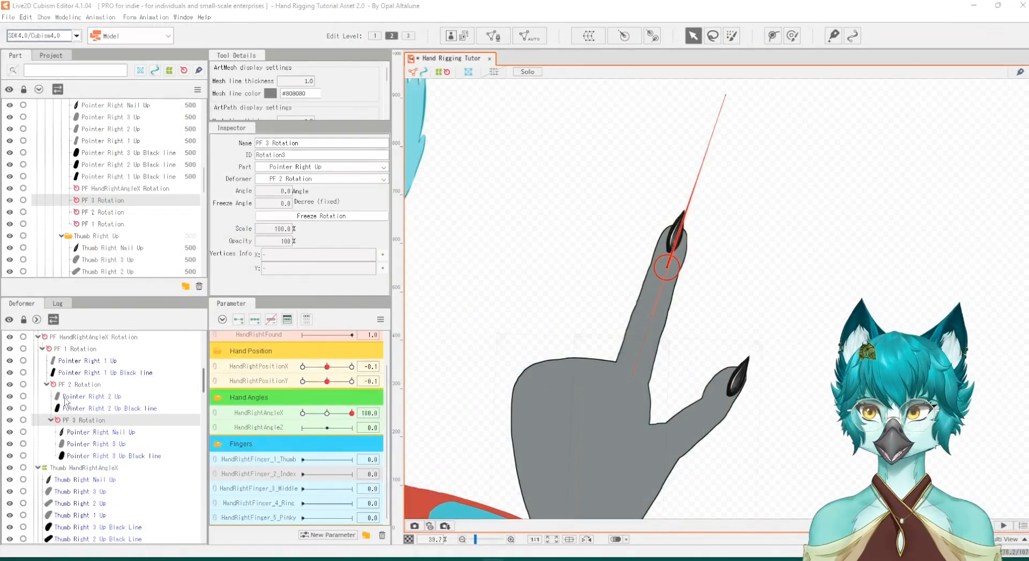
Try rotating PF 1 Rotation to swing the whole pointer finger, and restore its original angle
click(75, 349)
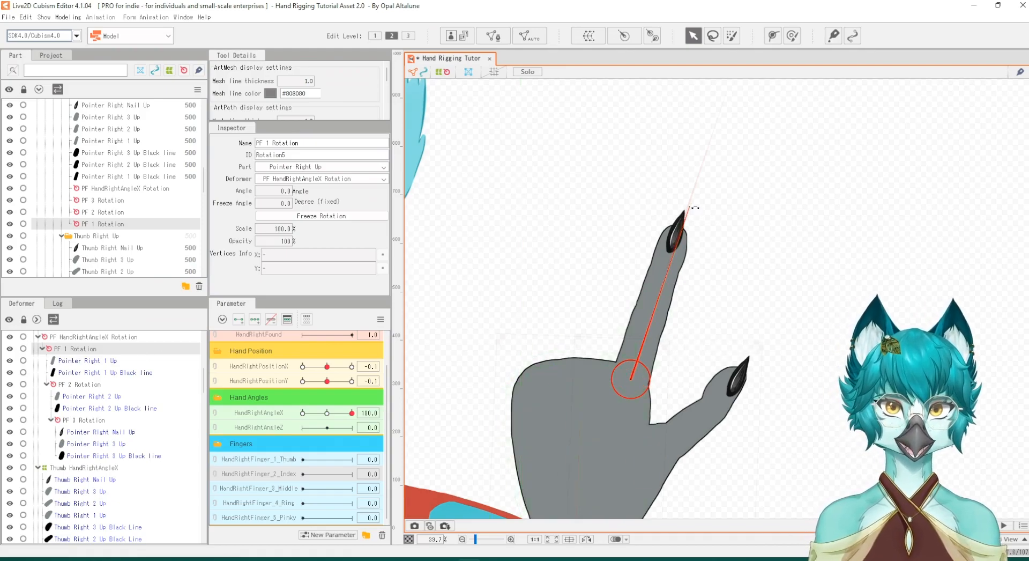
drag(693, 205, 717, 245)
drag(632, 229, 657, 271)
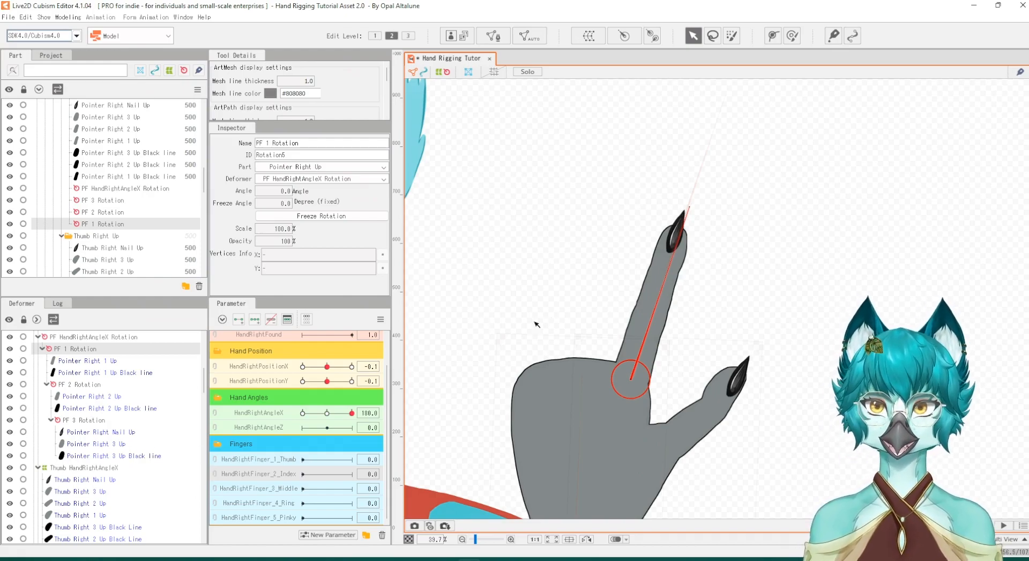
Fine-tune the pivot of PF 2 Rotation at the finger's middle joint, test-rotating the upper segments and restoring the angle after each try
click(78, 386)
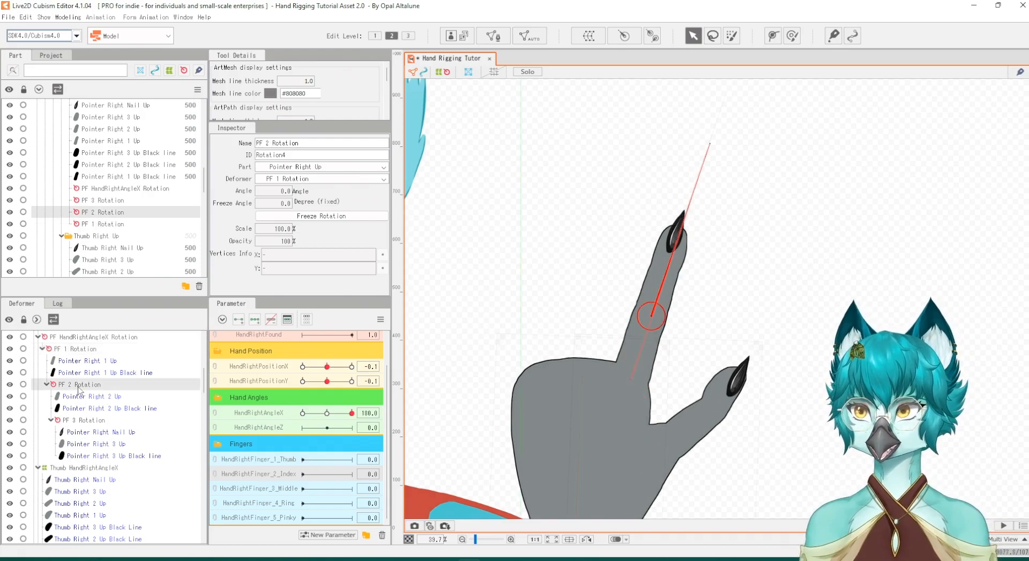
drag(707, 142, 526, 168)
key(ctrl+z)
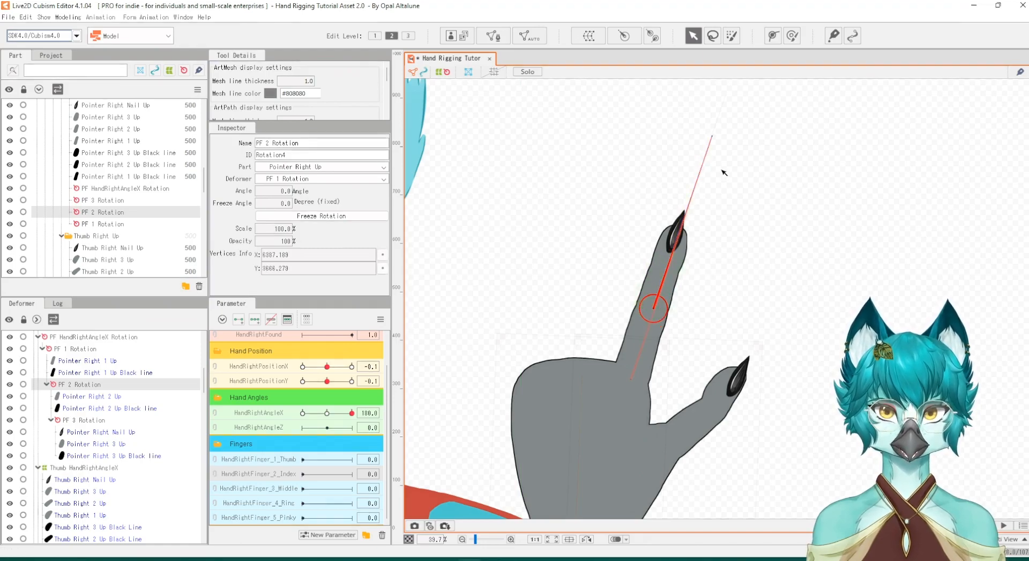
drag(713, 140, 697, 171)
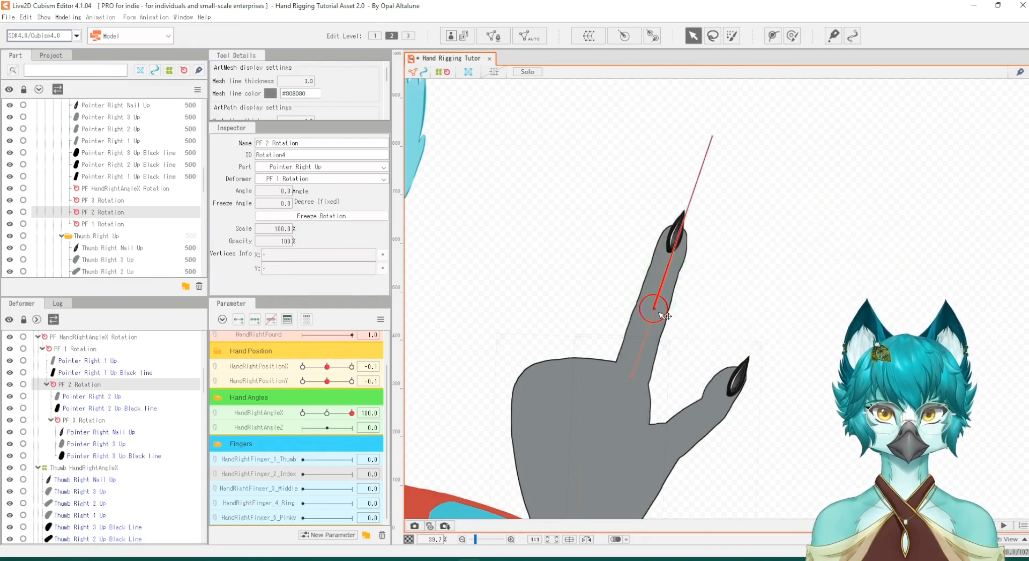
drag(710, 137, 691, 182)
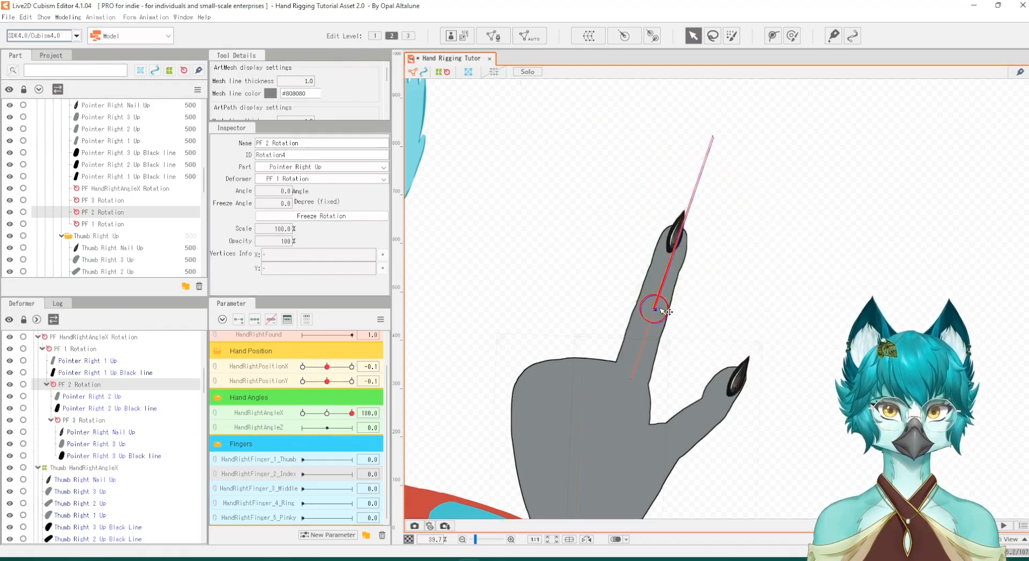
drag(665, 310, 667, 311)
drag(717, 137, 790, 341)
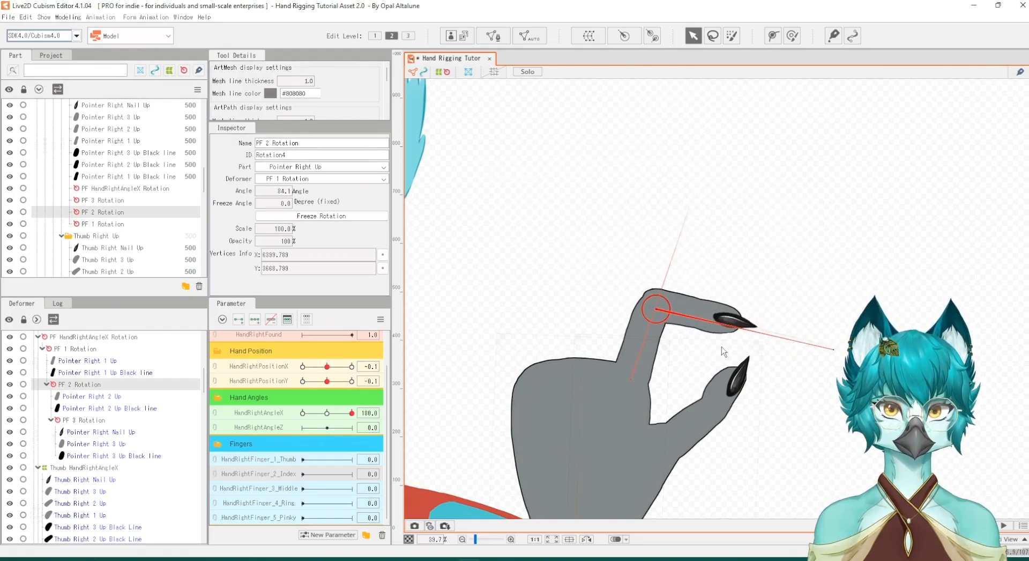
key(ctrl+z)
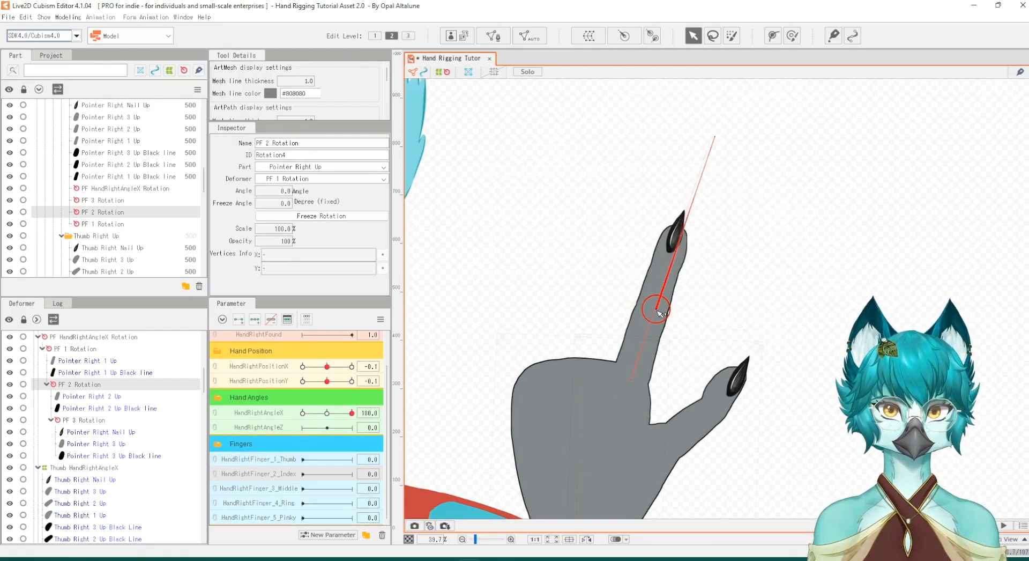
drag(659, 311, 657, 311)
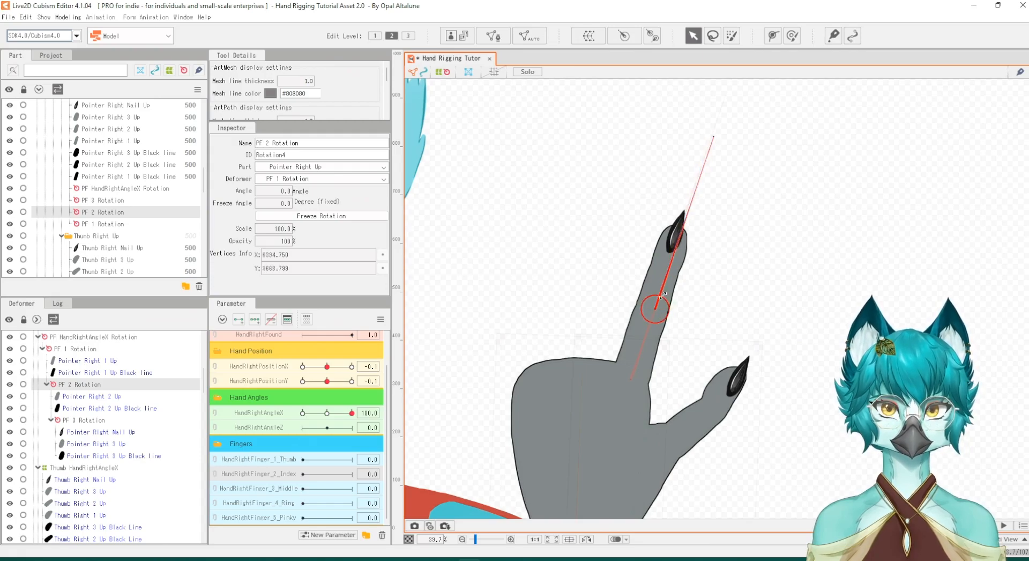
drag(715, 133, 672, 188)
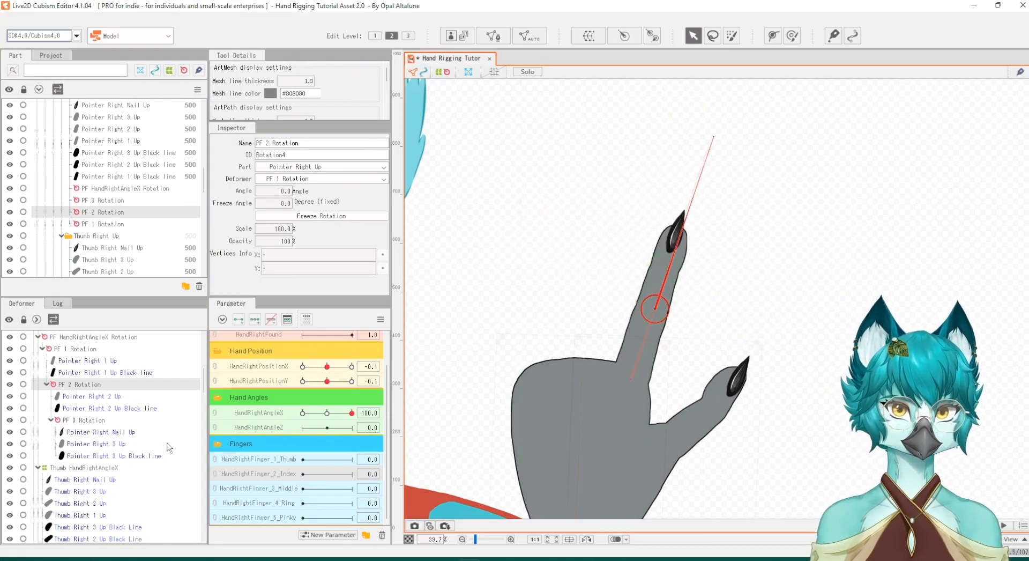
Give PF 3 Rotation two keys on HandRightFinger_2_Index and curl the fingertip inward to about -86° at value 0
click(86, 419)
drag(728, 92, 721, 126)
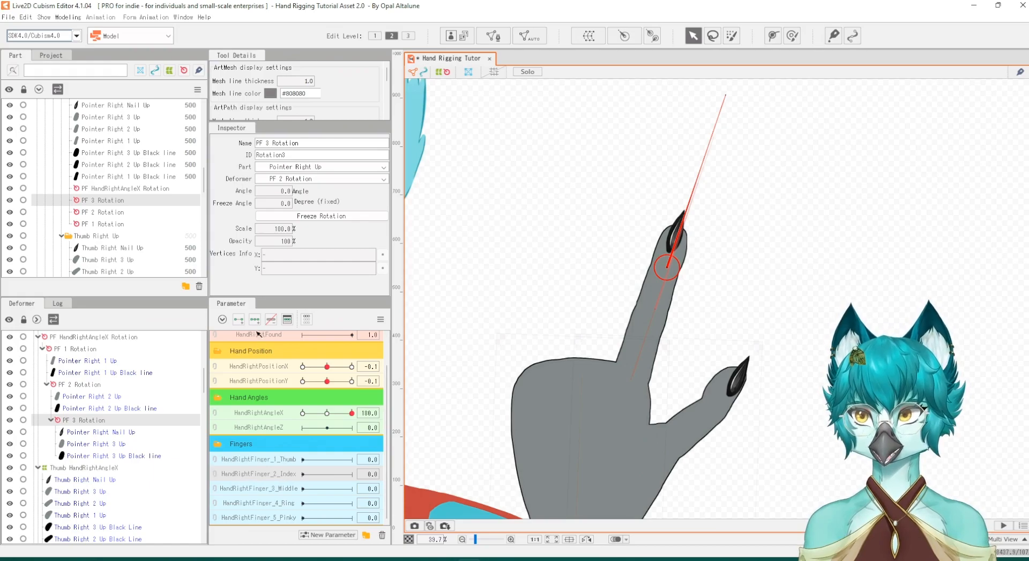
click(239, 321)
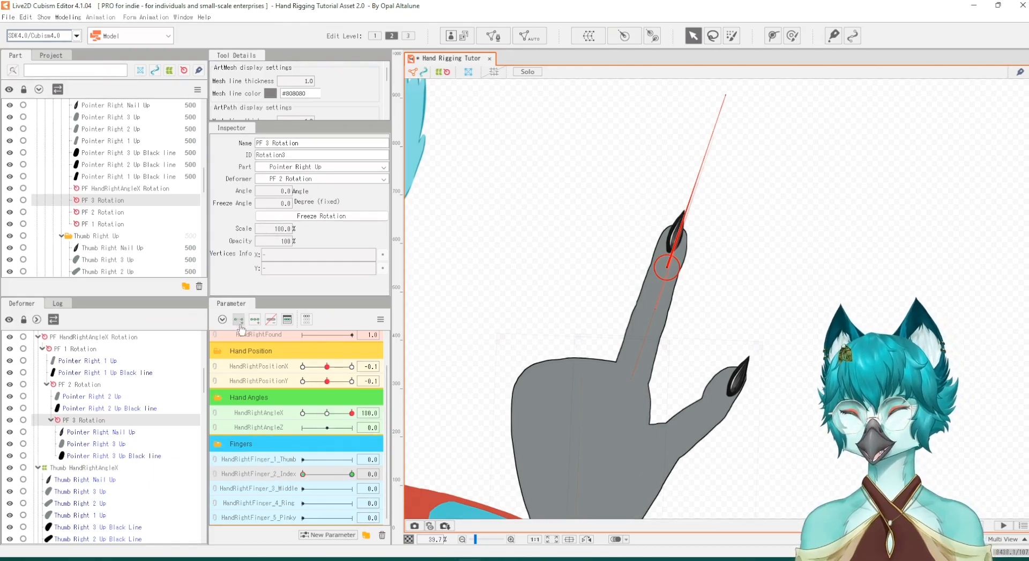
drag(322, 476, 338, 475)
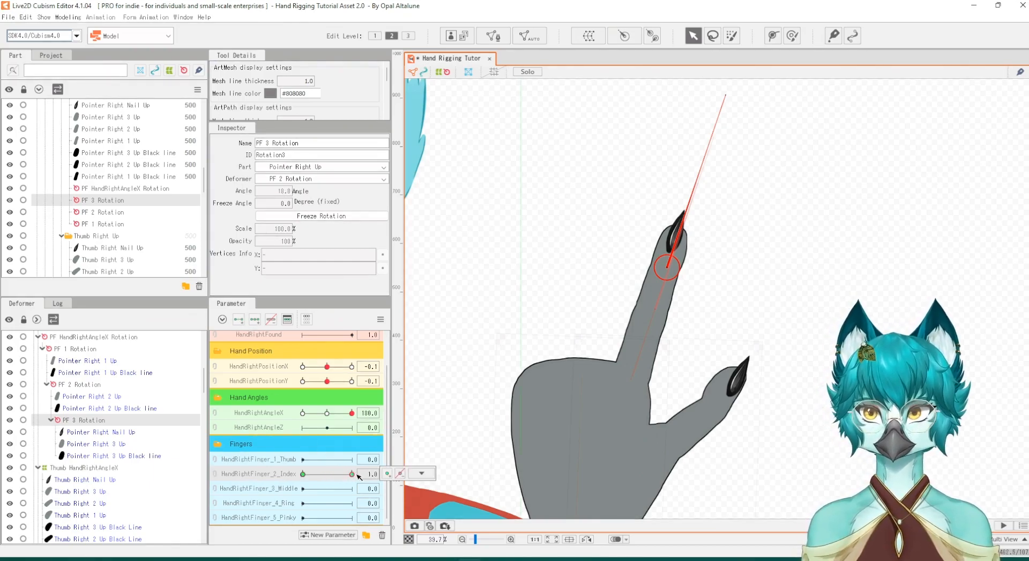
click(421, 473)
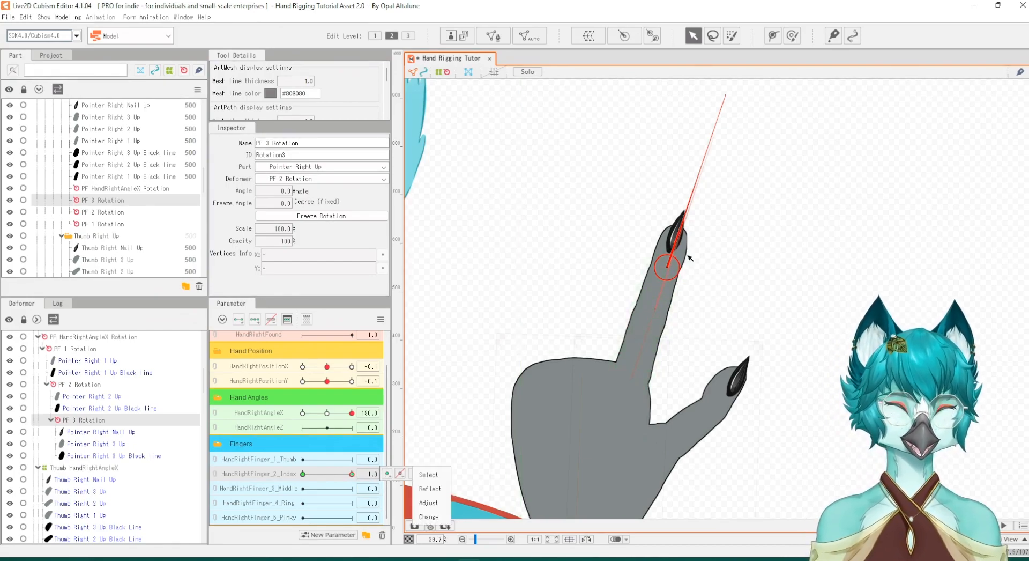
drag(351, 474, 326, 474)
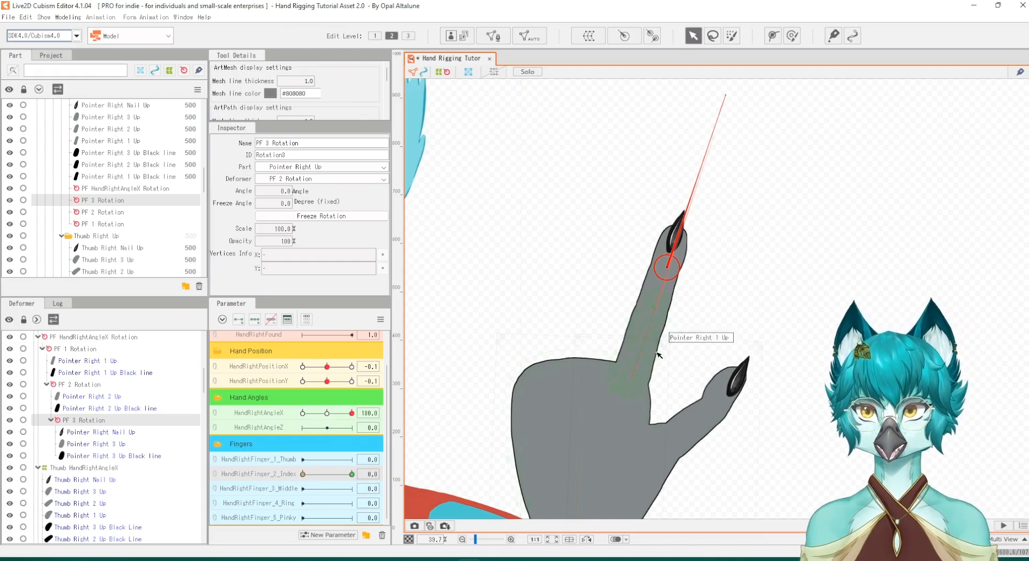
click(323, 474)
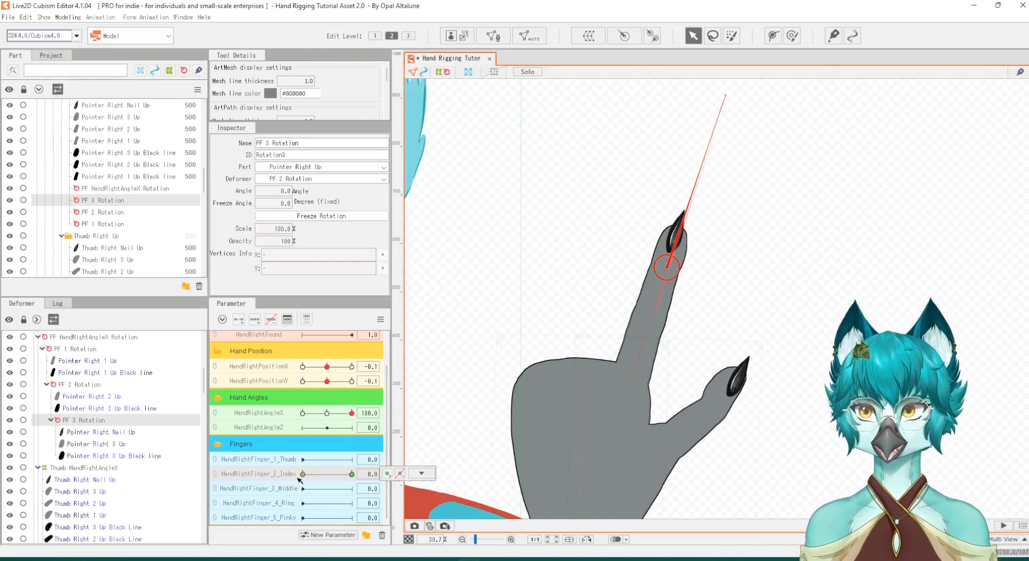
drag(726, 93, 514, 202)
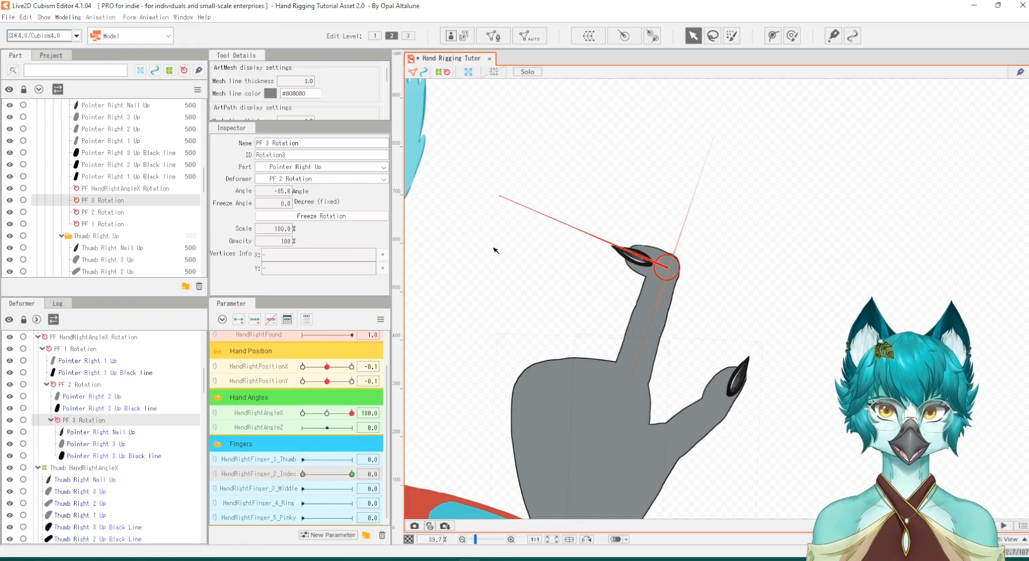
Key PF 2 Rotation and PF 1 Rotation on HandRightFinger_2_Index, rotating them to about -88° and -105° at value 0
click(69, 386)
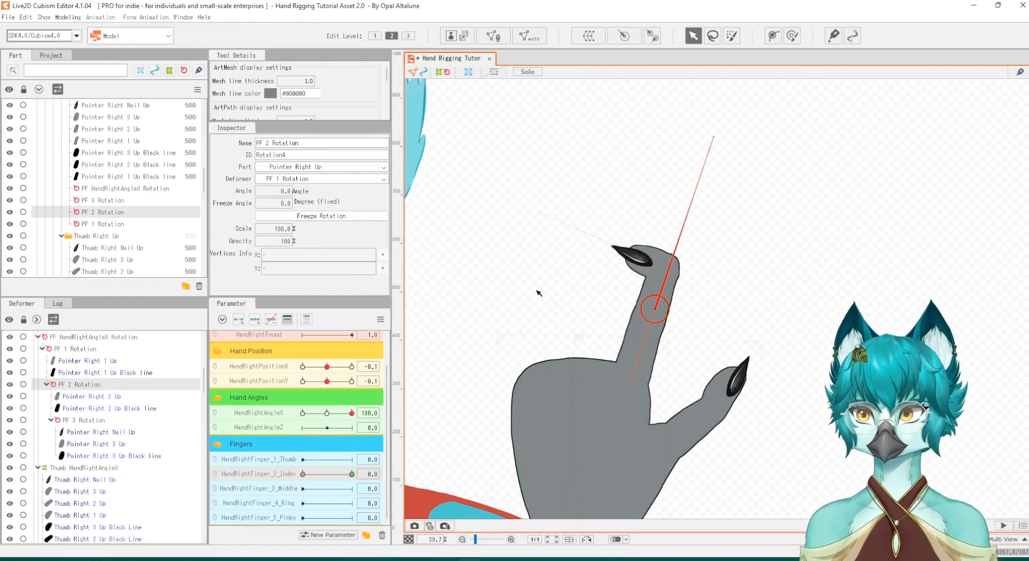
drag(715, 136, 462, 234)
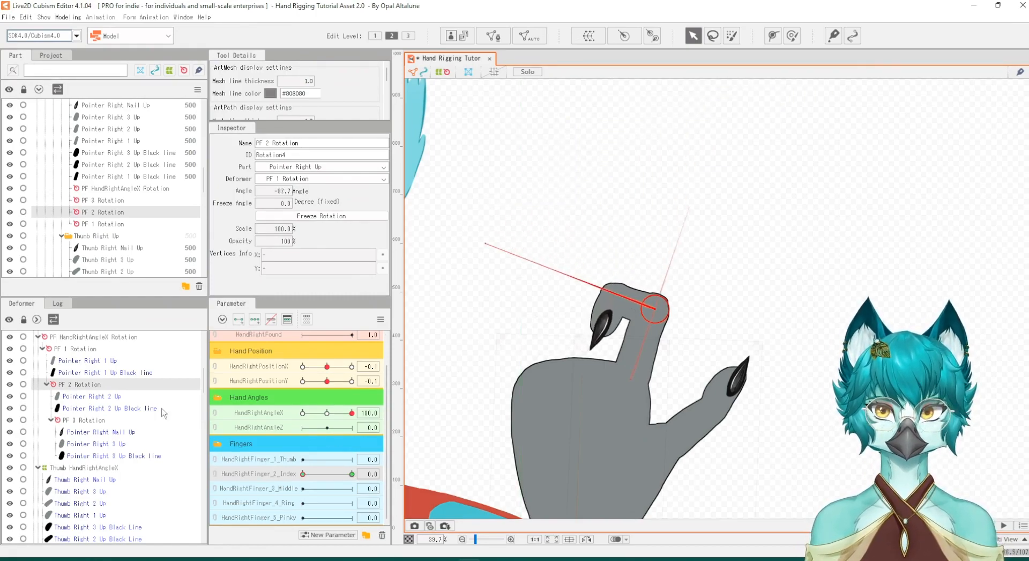
click(75, 349)
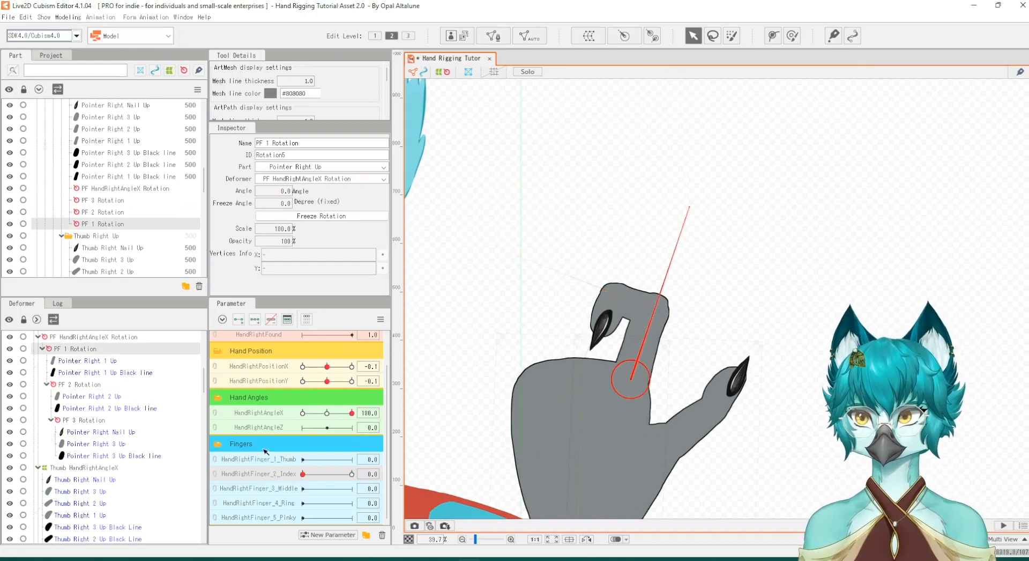
click(240, 323)
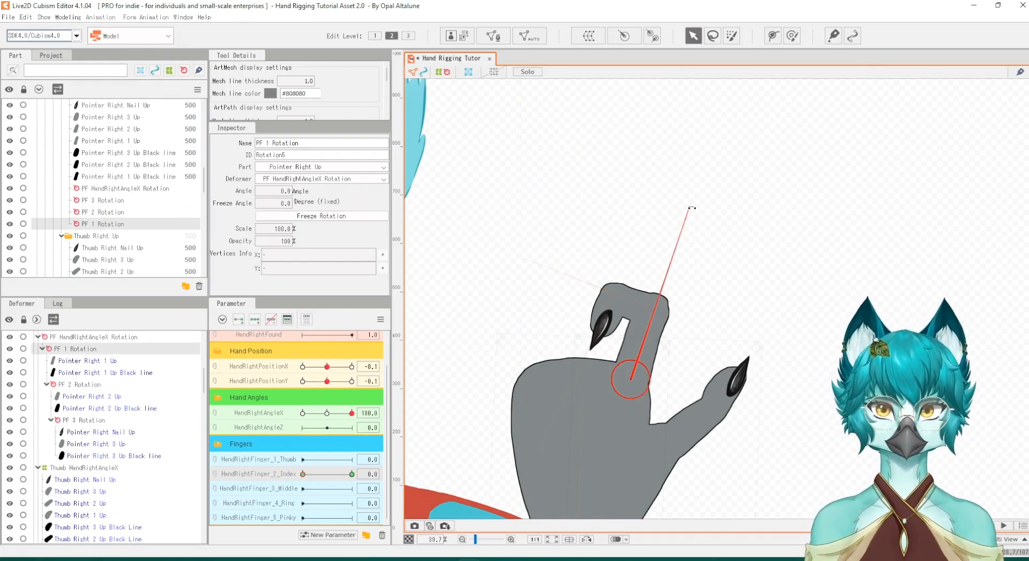
drag(692, 207, 450, 369)
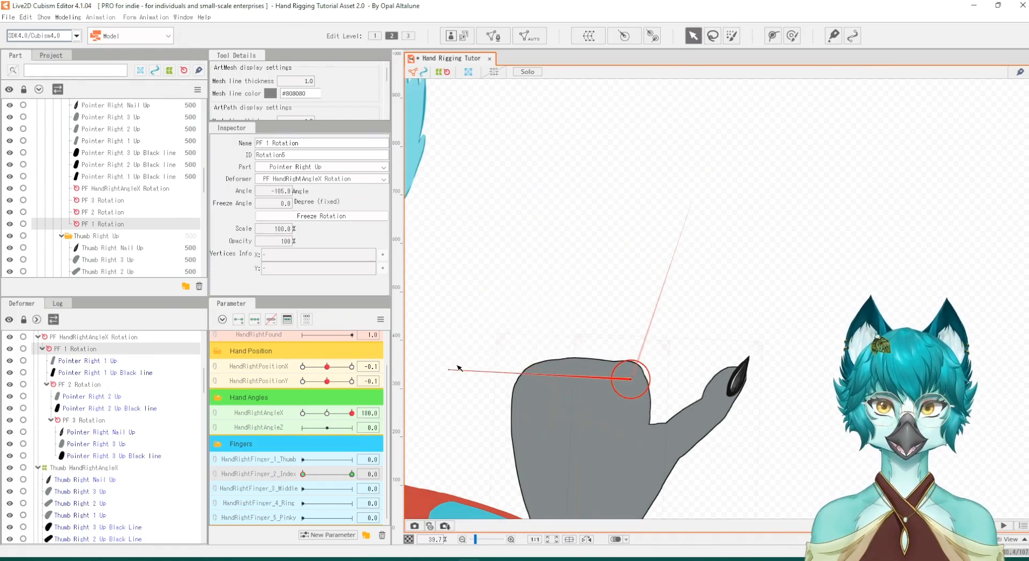
Check the finger curl by sweeping HandRightFinger_2_Index between 0 and 1 at different HandRightAngleX values
drag(303, 474, 356, 463)
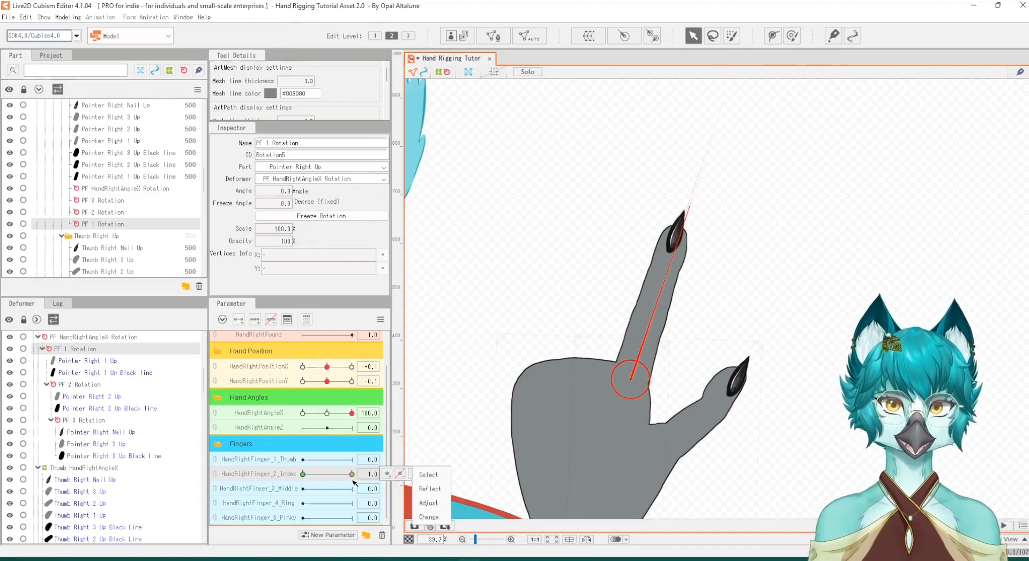
mouse_move(351, 473)
mouse_down()
mouse_move(325, 475)
mouse_move(353, 475)
mouse_up()
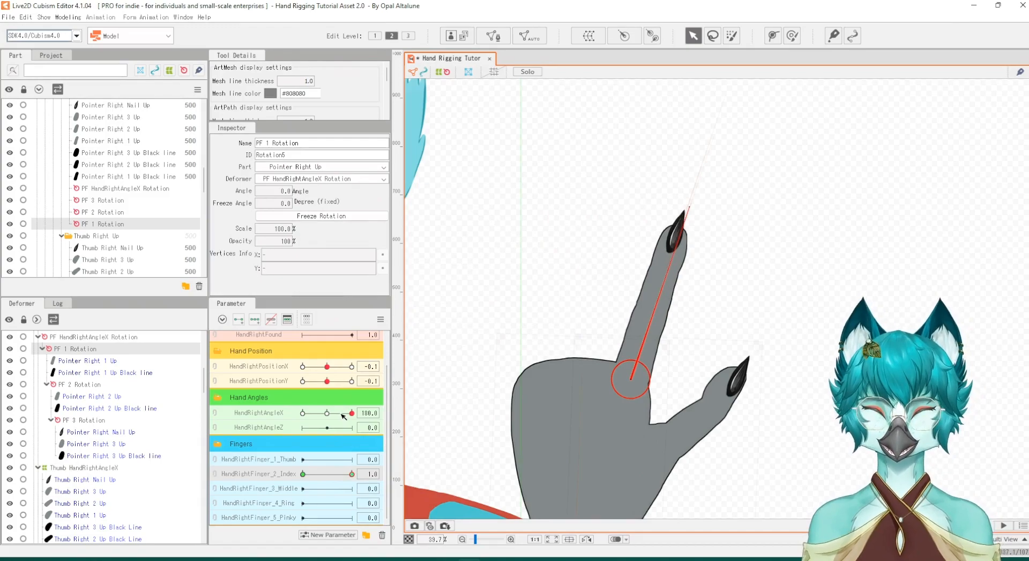
drag(343, 416, 333, 421)
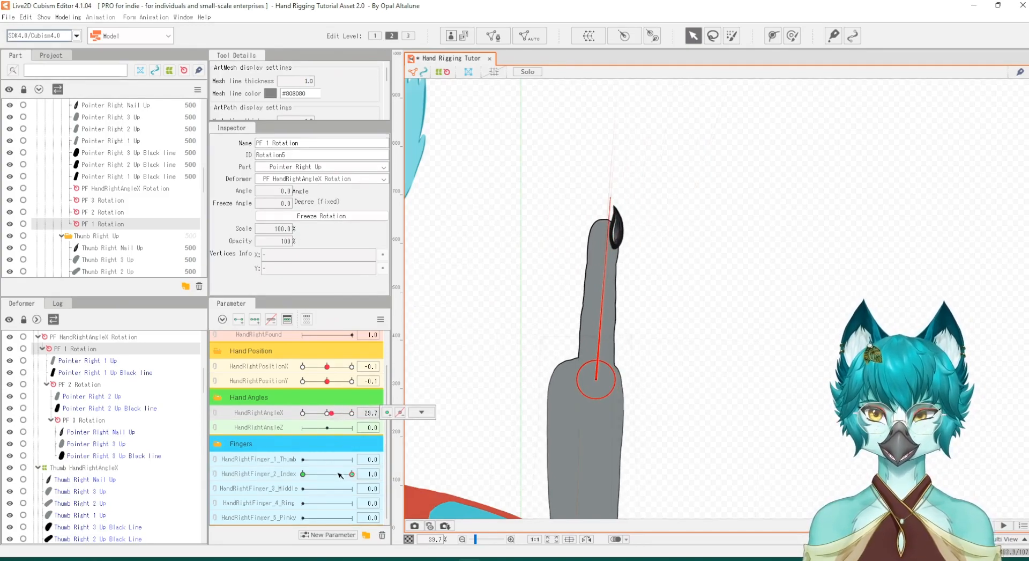
drag(339, 474, 304, 475)
drag(332, 413, 349, 435)
drag(322, 475, 360, 474)
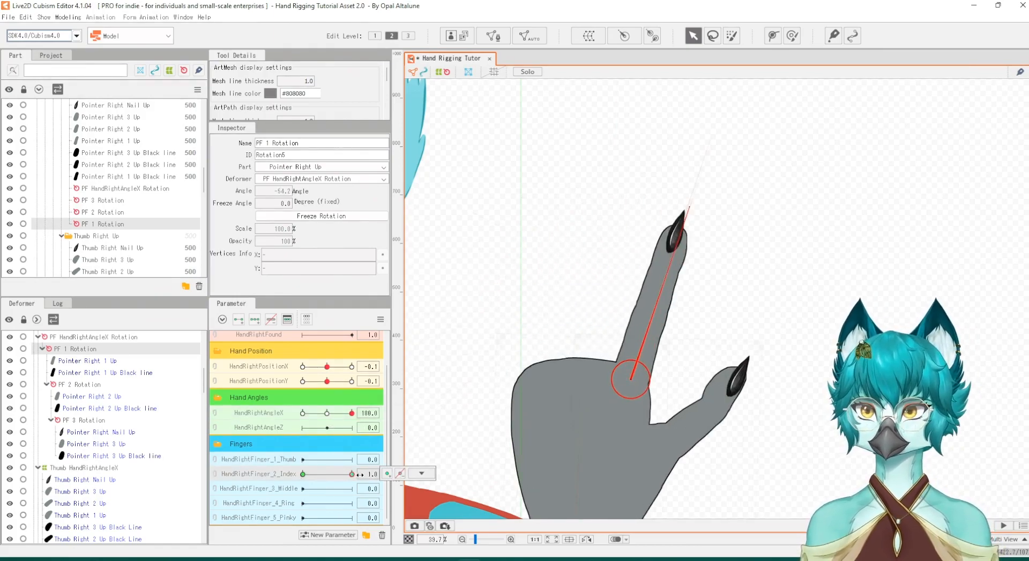
Give Pointer Right Nail Up three keys on HandRightFinger_2_Index and set the parameter to its middle key, 0.5
click(98, 432)
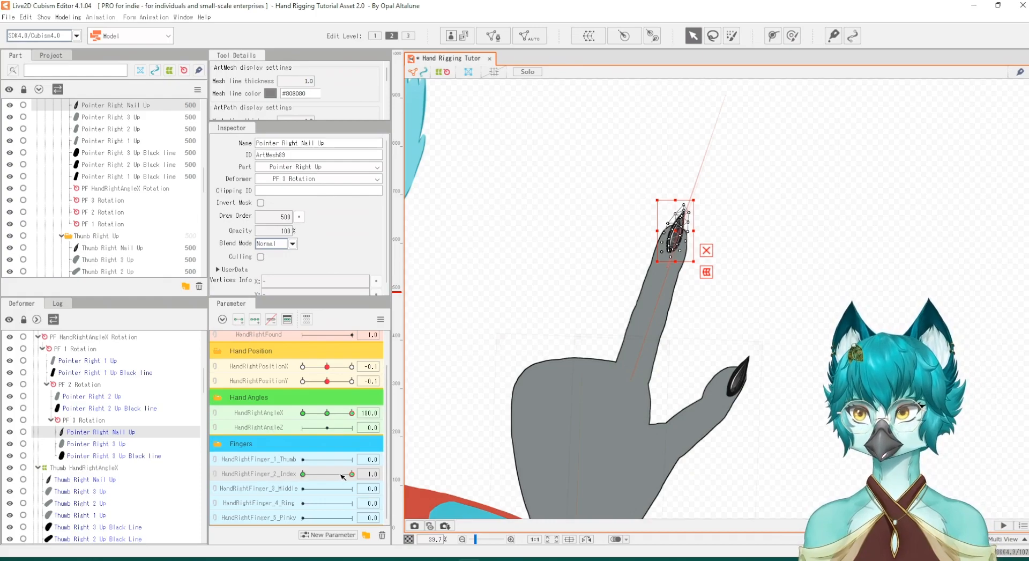
drag(354, 475, 328, 476)
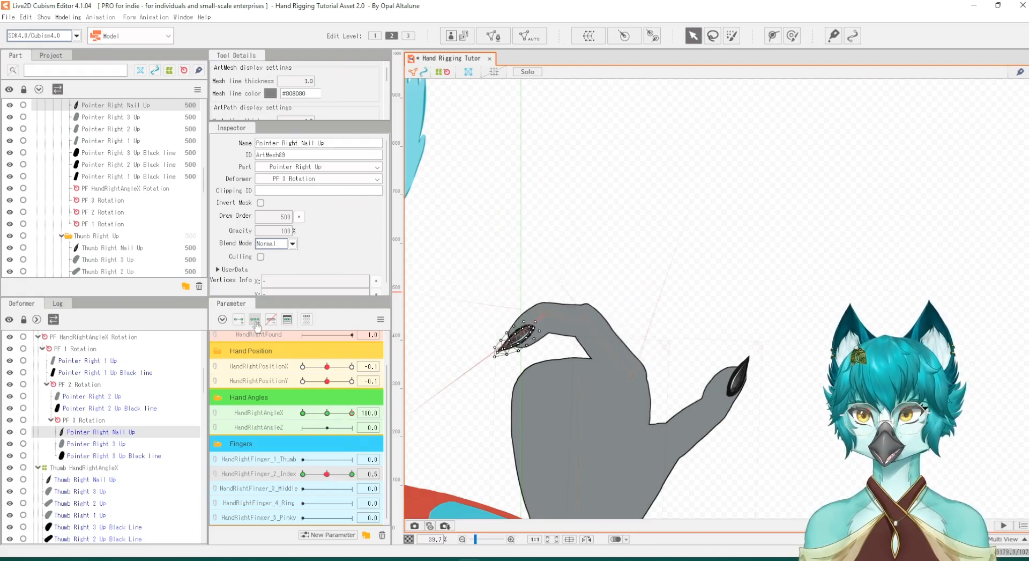
click(328, 475)
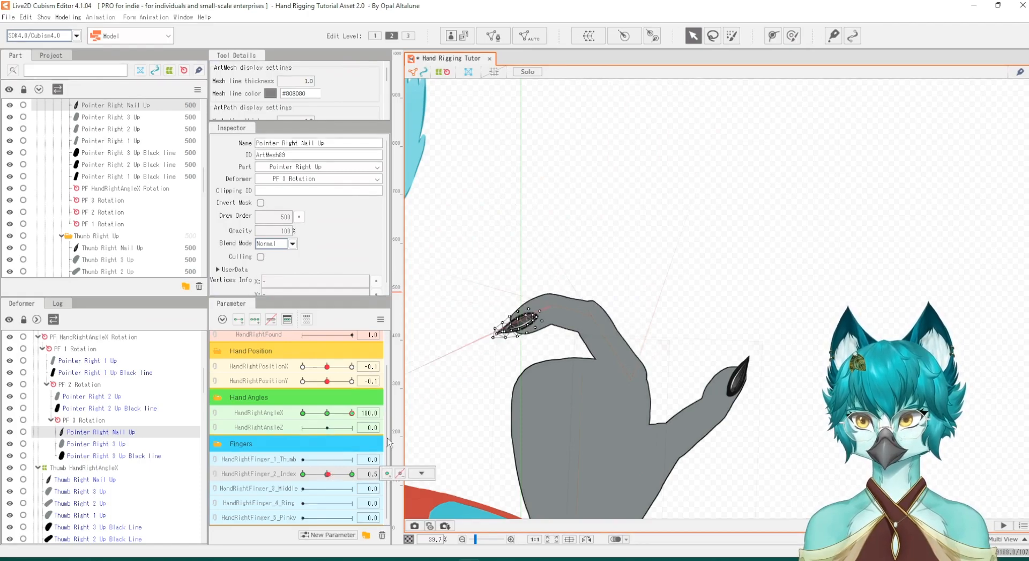
Shift the Pointer Right Nail Up mesh toward the outer, upper edge of the curled fingertip at the 0.5 key
scroll(482, 316, up, 5)
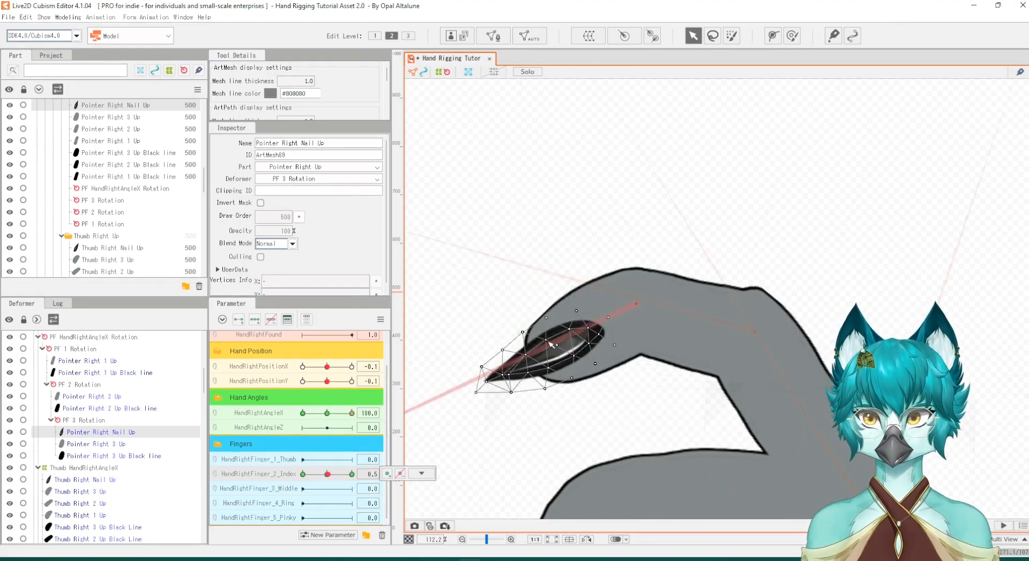
click(547, 341)
drag(543, 372, 529, 336)
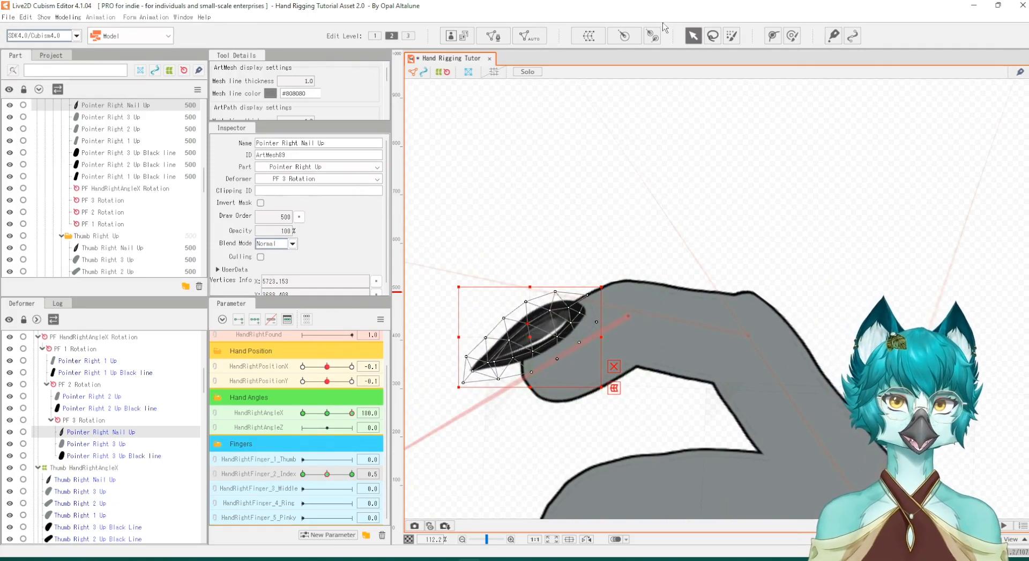
Lasso the tip vertices of Pointer Right Nail Up, then rotate and shift them to bend the nail tip downward around the curled fingertip
click(712, 35)
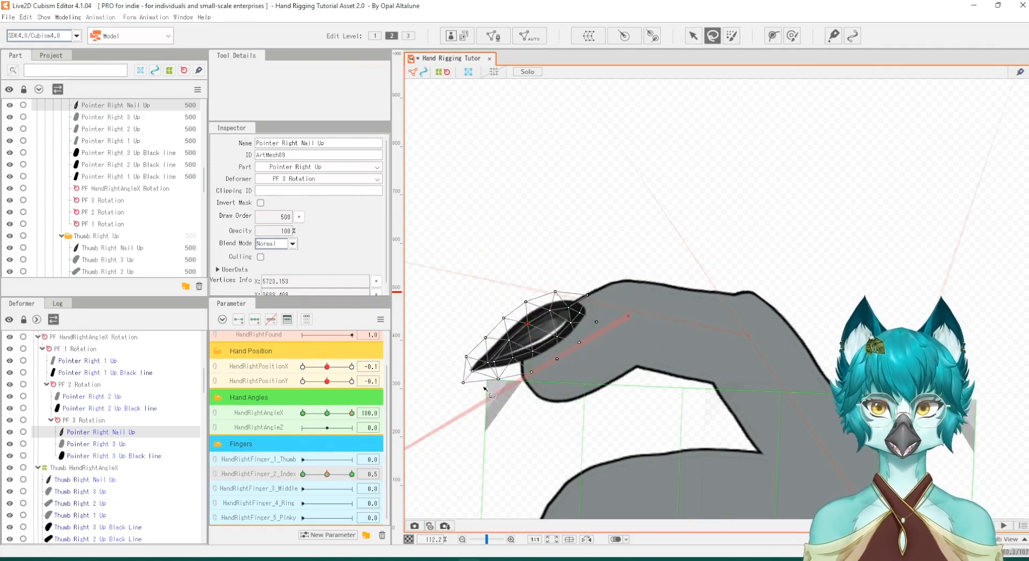
mouse_move(503, 389)
mouse_down()
mouse_move(488, 335)
mouse_move(453, 339)
mouse_move(445, 381)
mouse_move(489, 404)
mouse_up()
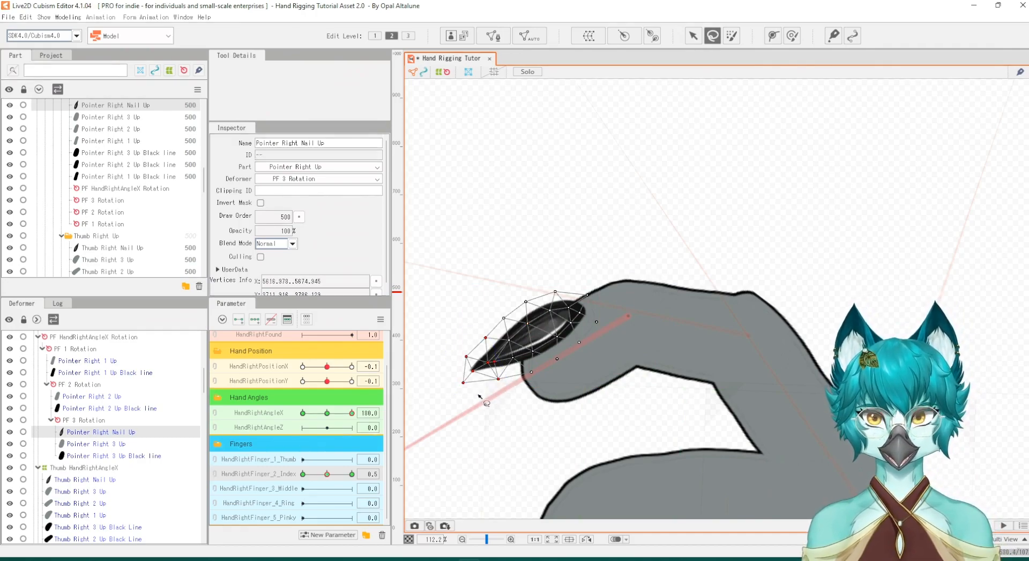
key(v)
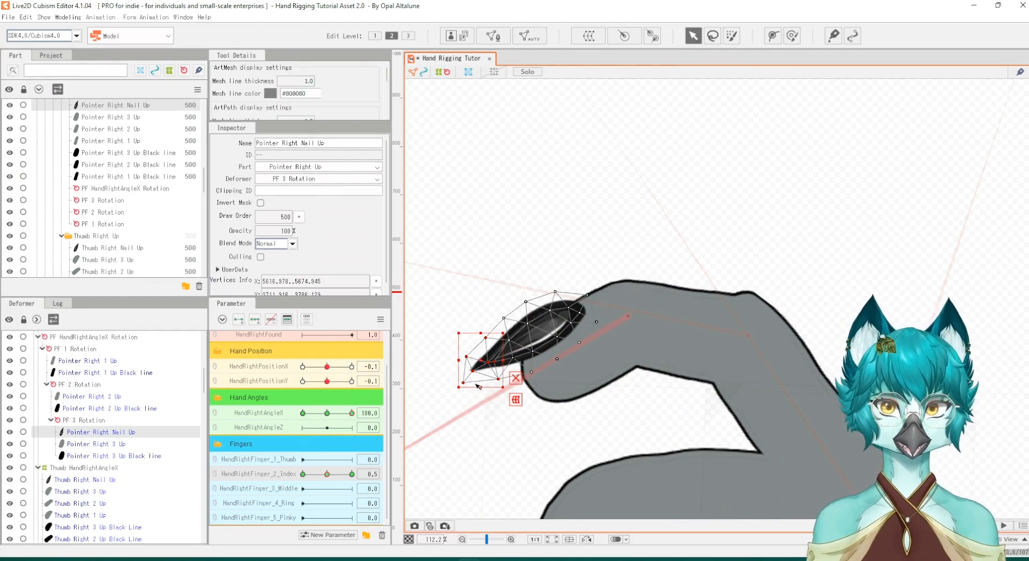
drag(449, 391, 459, 398)
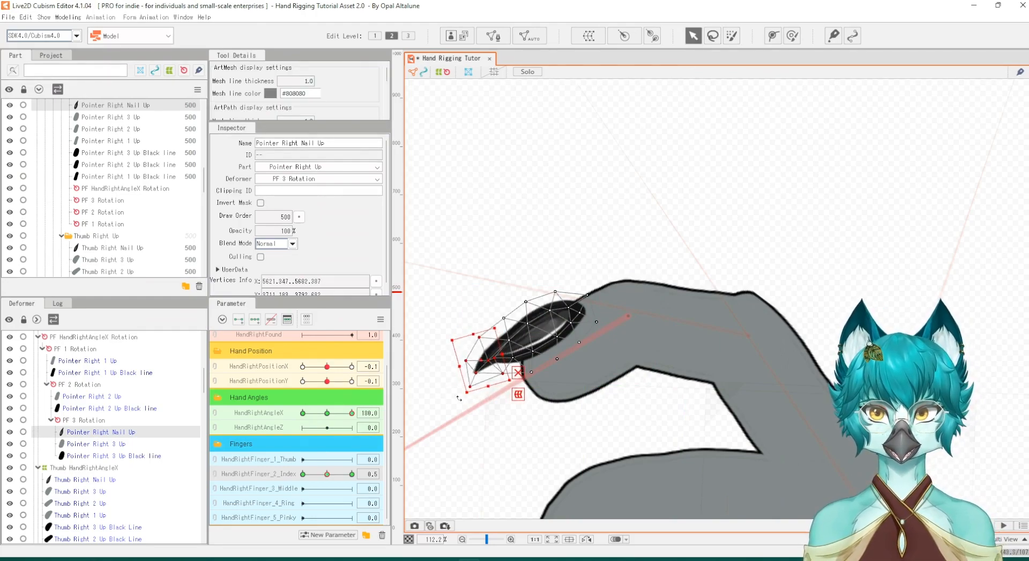
drag(481, 359, 486, 368)
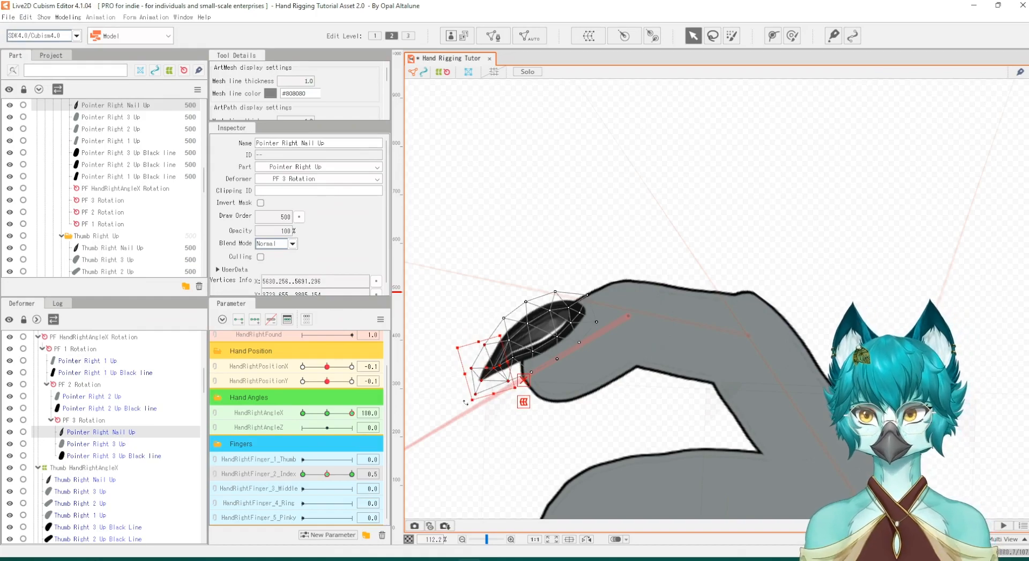
drag(465, 402, 476, 407)
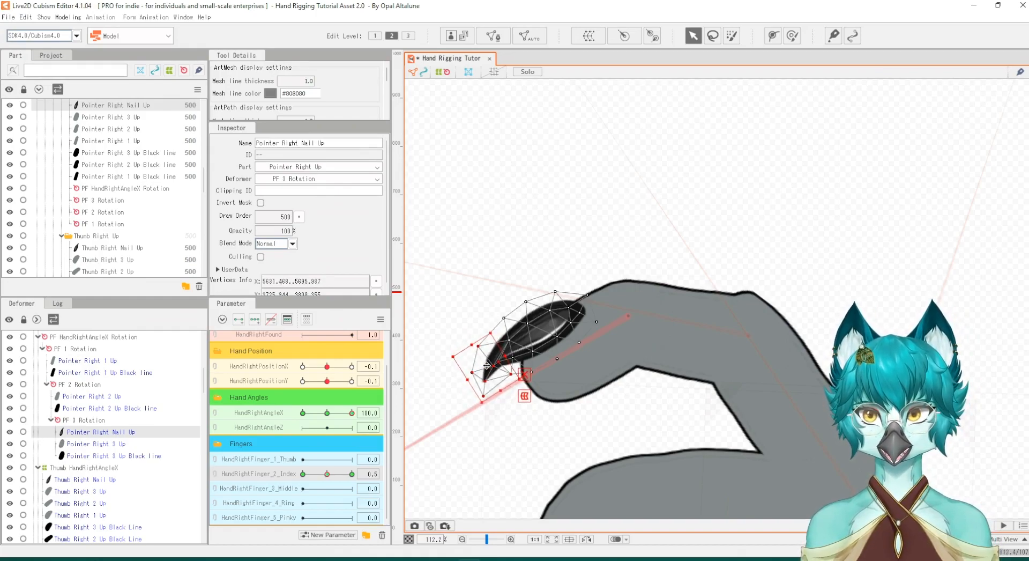
drag(487, 365, 492, 368)
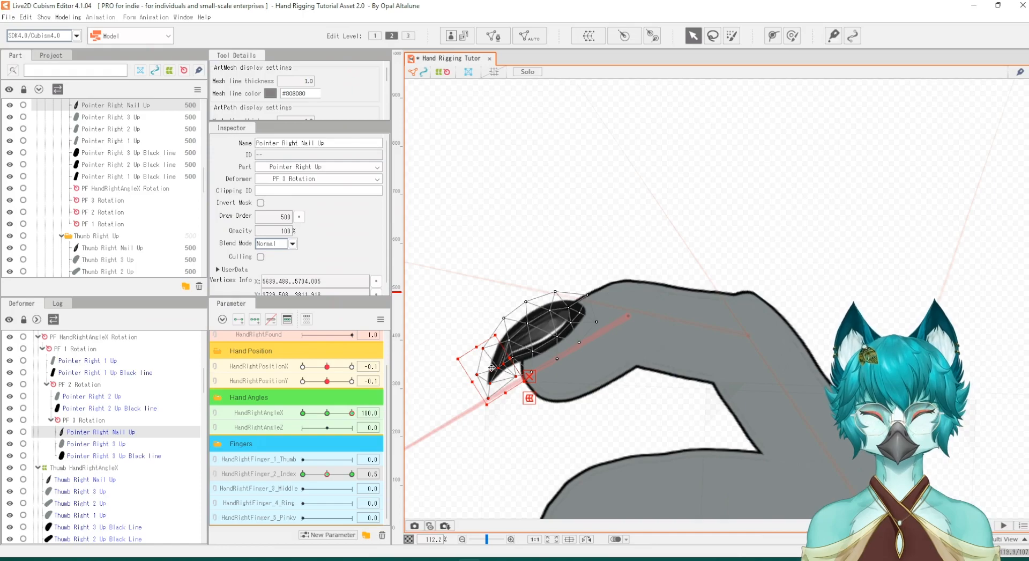
Check the reshaped nail by sweeping HandRightFinger_2_Index around its middle key and varying HandRightAngleX
drag(333, 474, 328, 473)
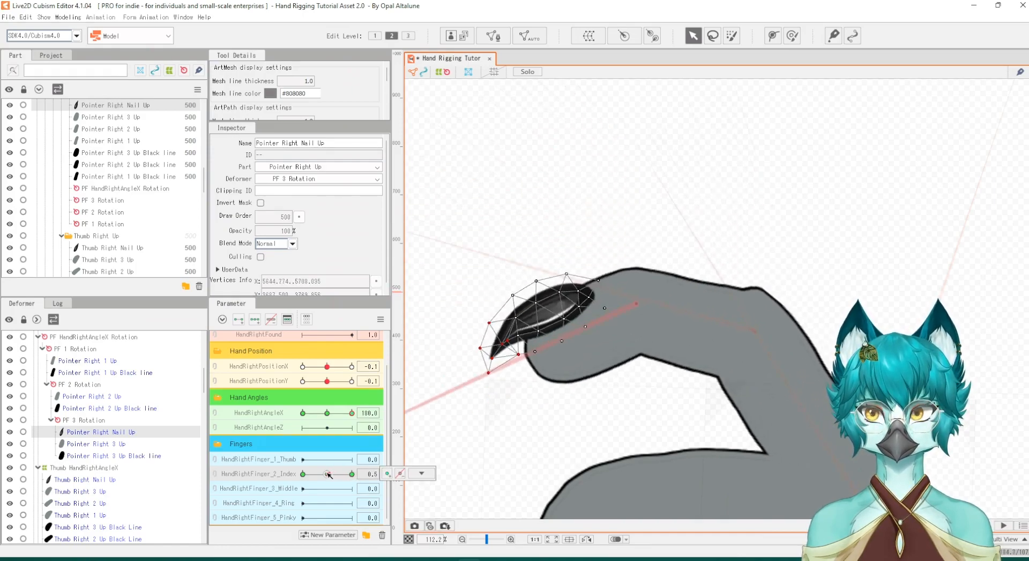
mouse_move(351, 413)
mouse_down()
mouse_move(338, 413)
mouse_move(357, 412)
mouse_up()
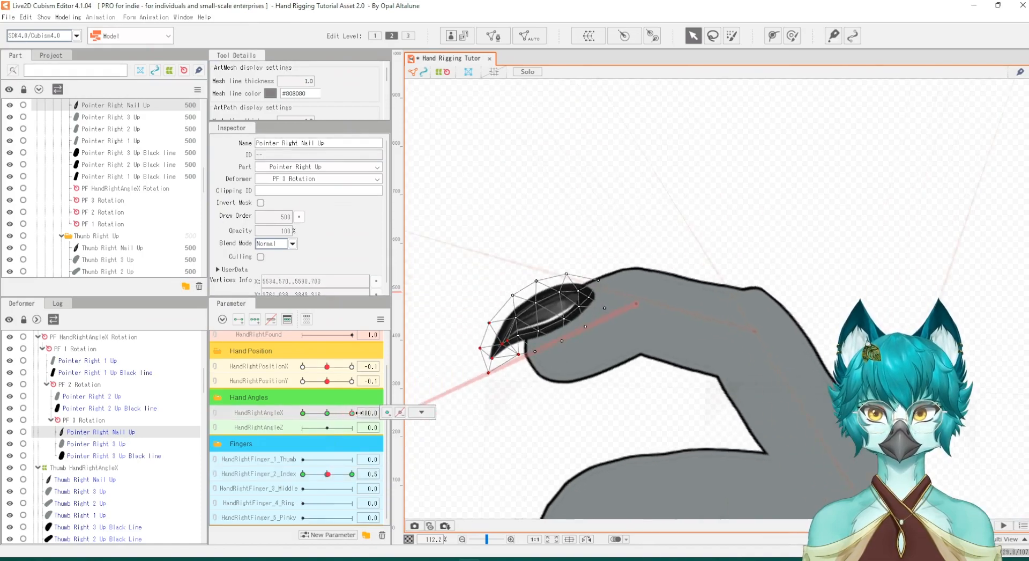
scroll(593, 245, down, 3)
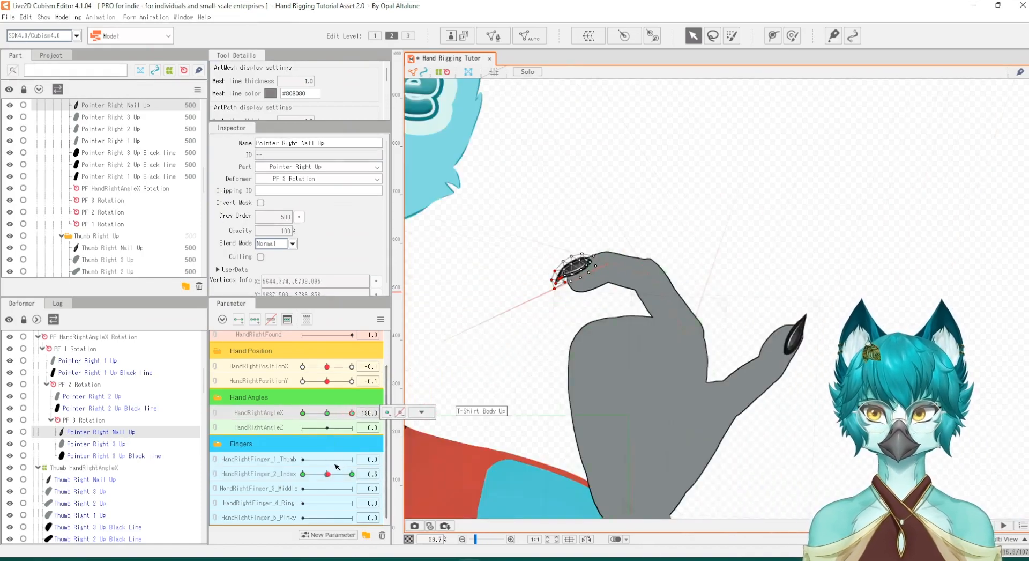
mouse_move(328, 474)
mouse_down()
mouse_move(301, 475)
mouse_move(329, 480)
mouse_up()
drag(356, 412, 327, 474)
At HandRightAngleX -180 and HandRightFinger_2_Index 0.5, set the draw order of Pointer Right Nail Up to 500
drag(351, 413, 298, 421)
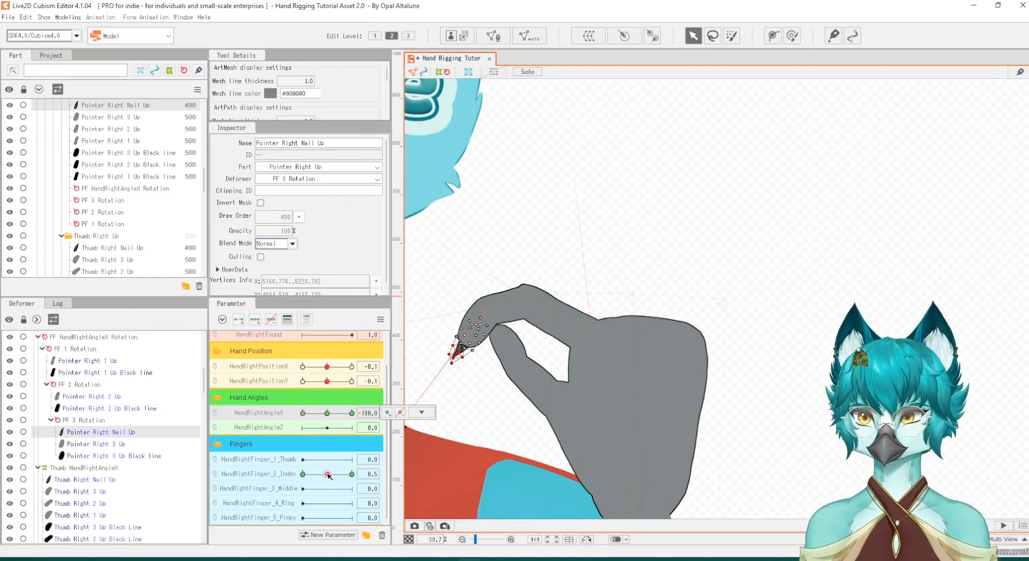
click(328, 475)
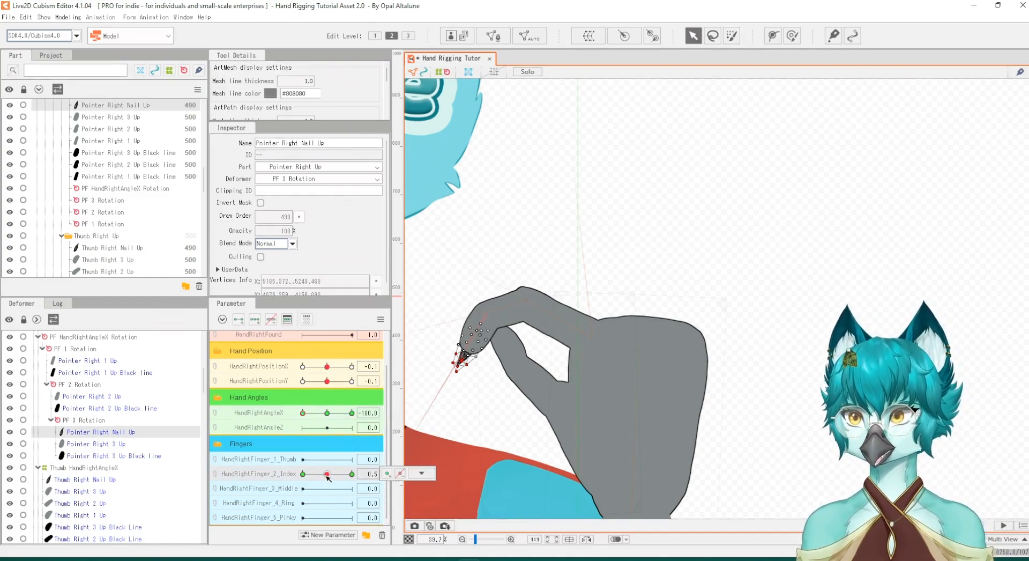
click(82, 432)
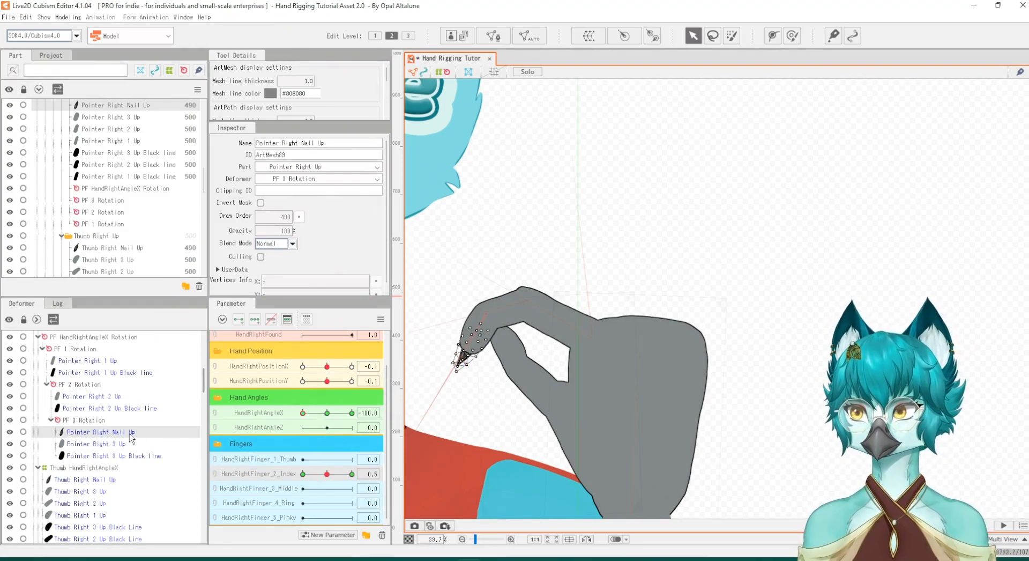
click(474, 357)
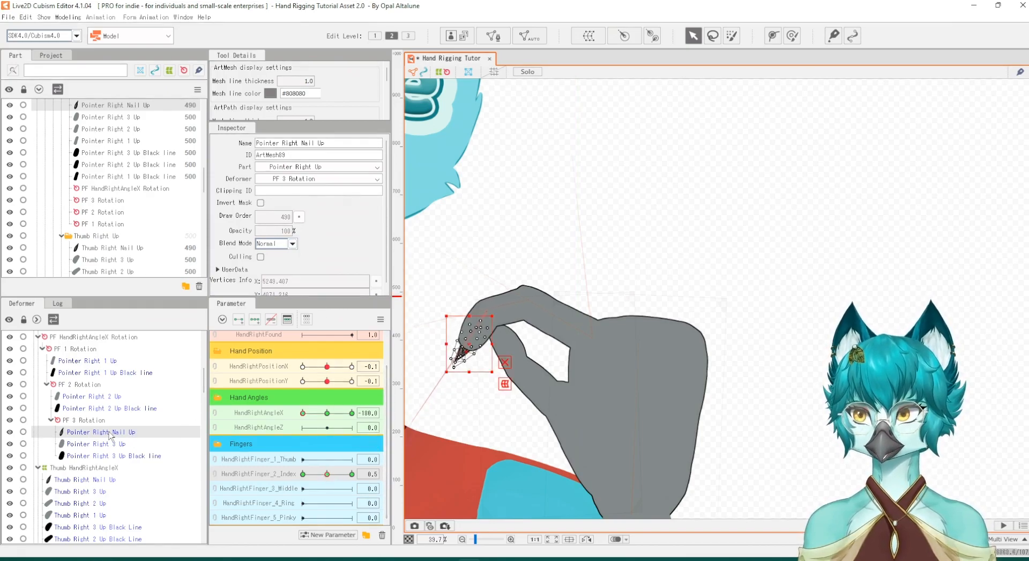
double_click(284, 217)
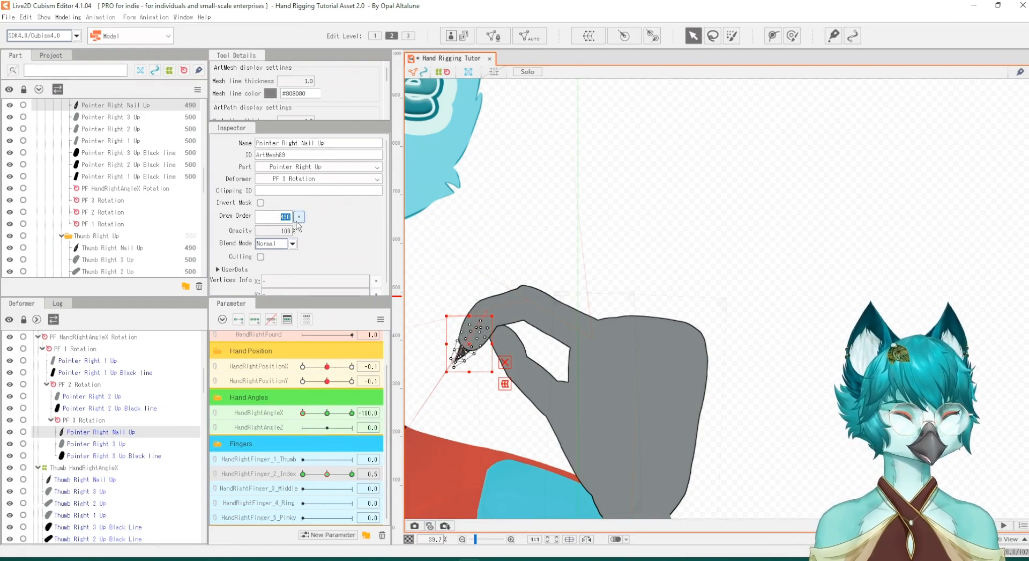
text(500)
key(Return)
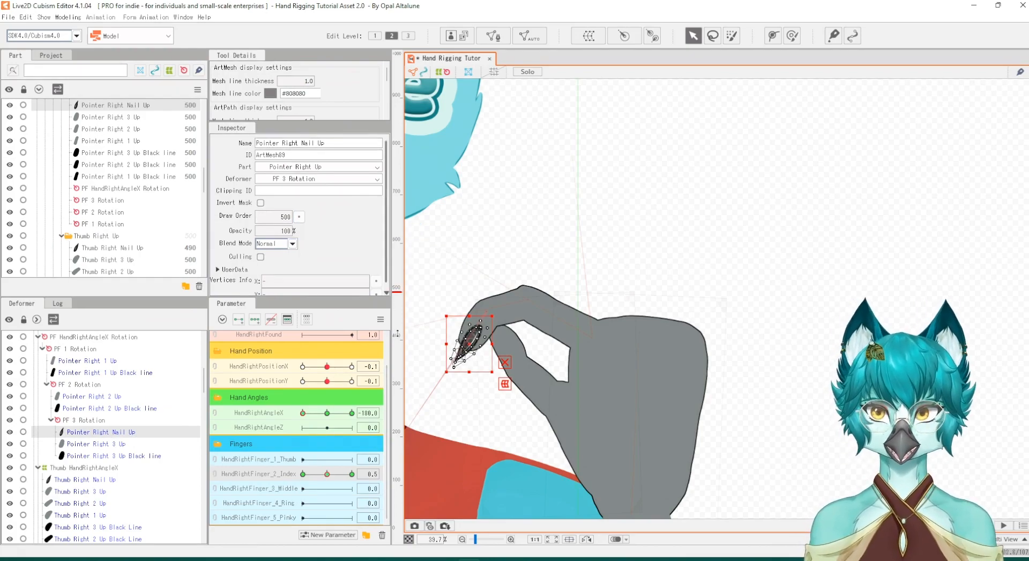
Move the whole nail mesh to the outer edge of the curled fingertip and rotate it slightly counterclockwise to follow the finger
scroll(465, 286, down, 2)
scroll(465, 286, up, 8)
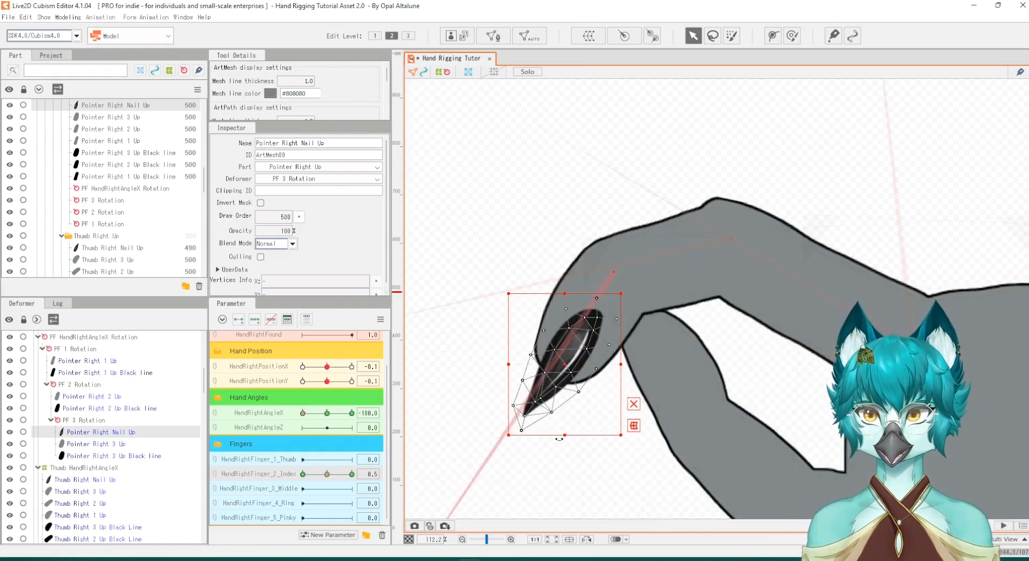
scroll(595, 365, down, 3)
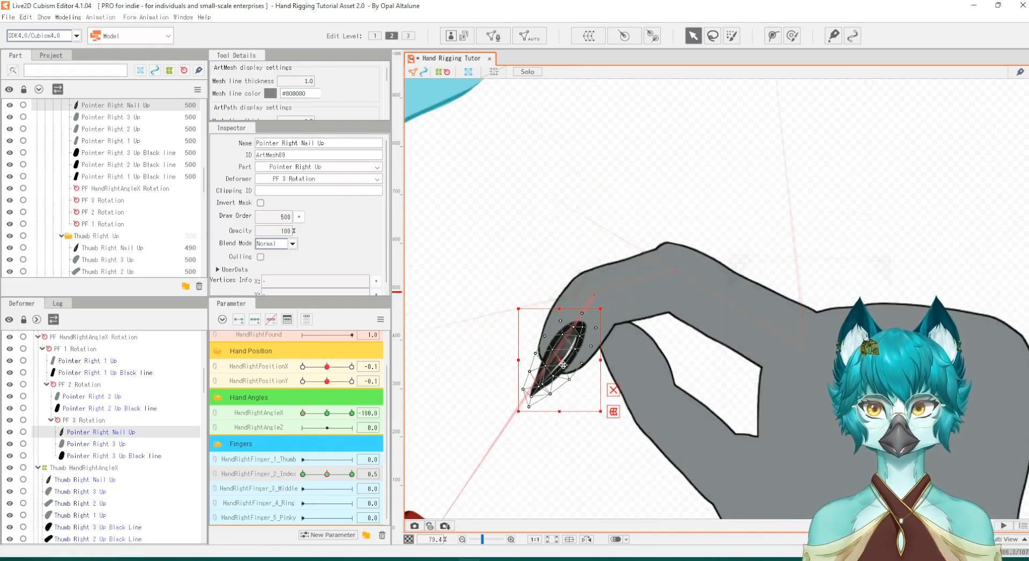
drag(560, 363, 545, 349)
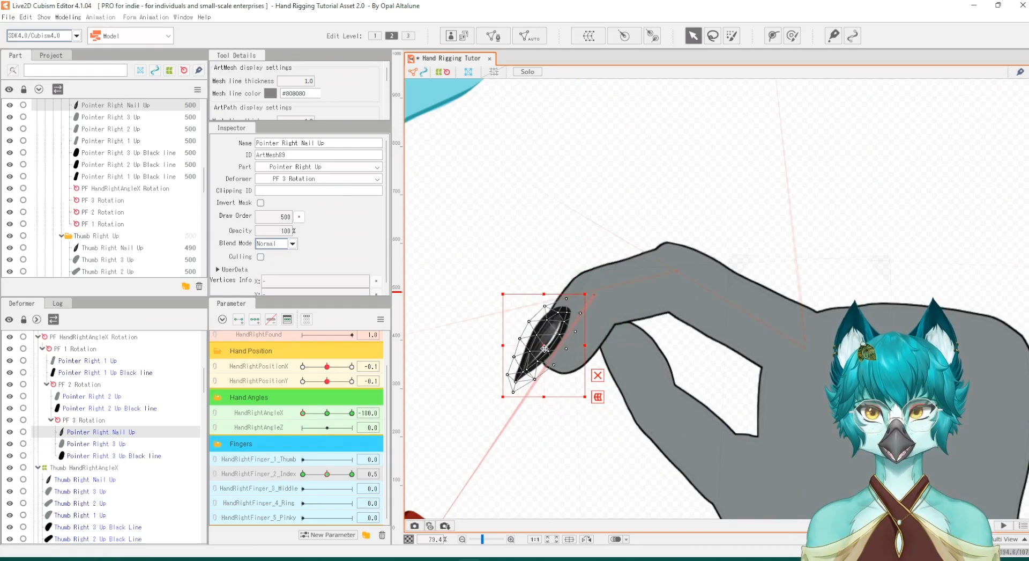
drag(592, 296, 587, 289)
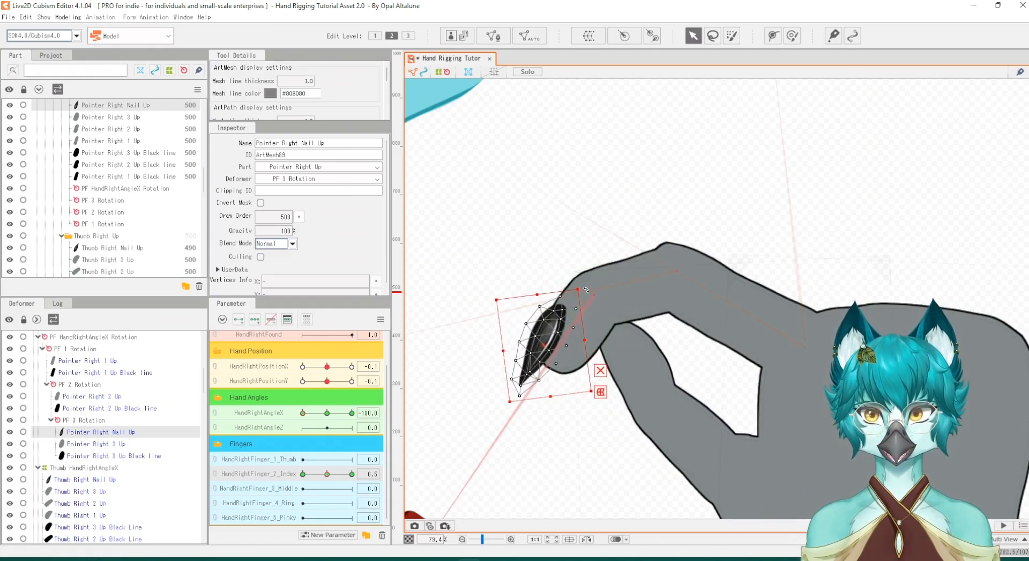
drag(547, 341, 549, 344)
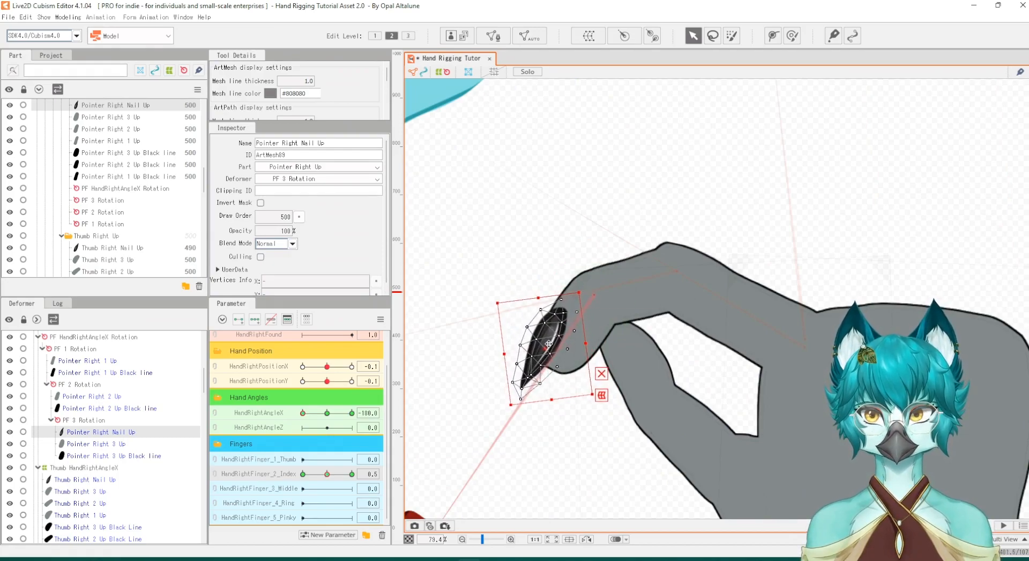
drag(584, 294, 582, 292)
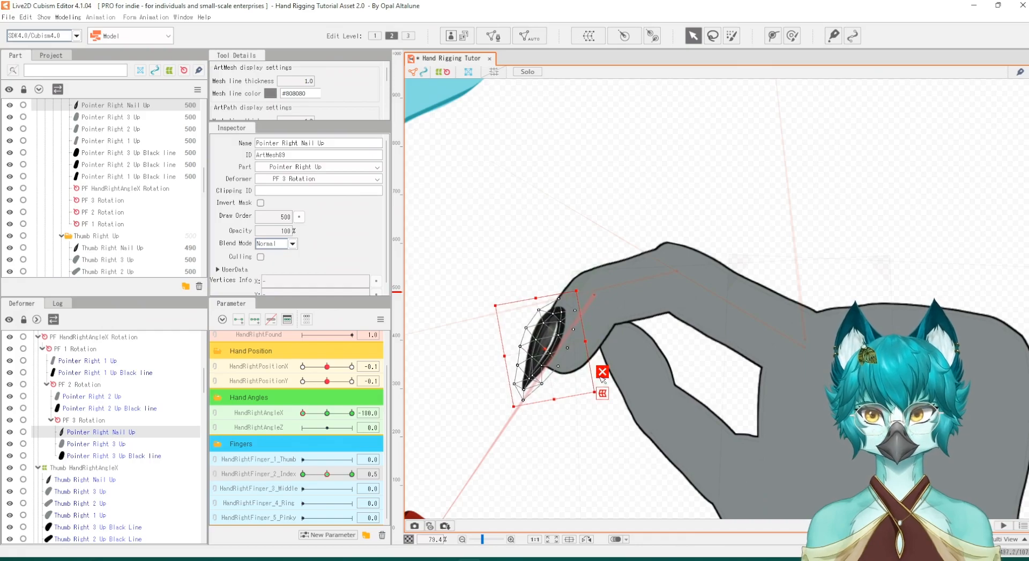
Lasso the nail's tip vertices in the -180 pose and rotate and shift them inward so the tip curves with the finger
click(713, 35)
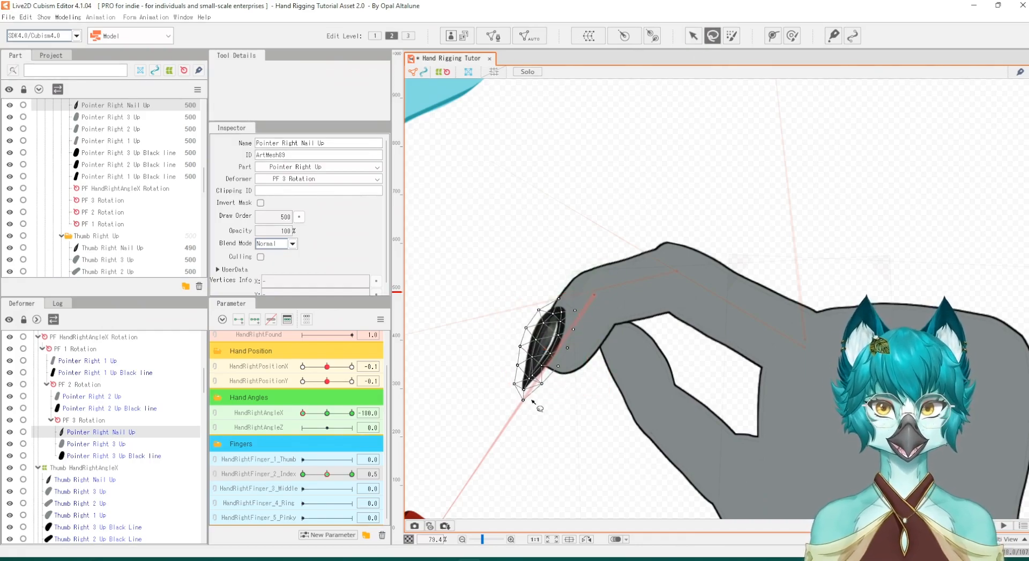
mouse_move(537, 370)
mouse_down()
mouse_move(515, 360)
mouse_move(500, 375)
mouse_move(510, 402)
mouse_move(542, 406)
mouse_up()
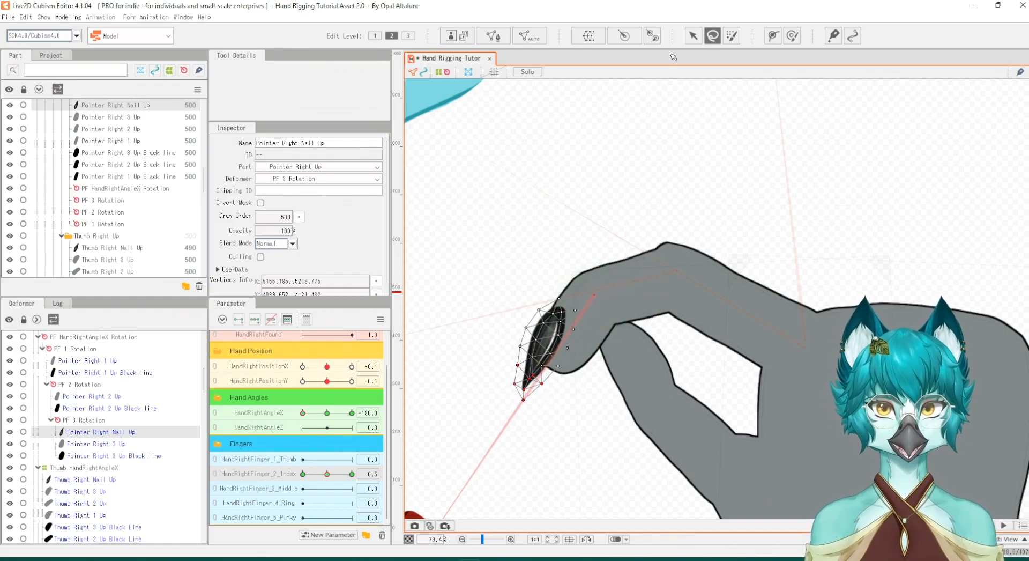
click(693, 35)
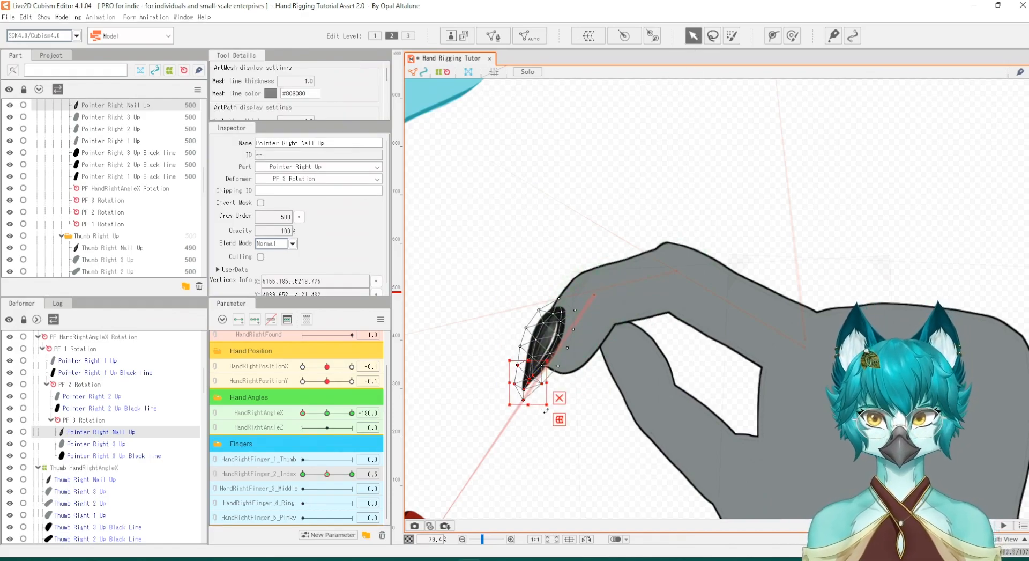
drag(545, 410, 537, 381)
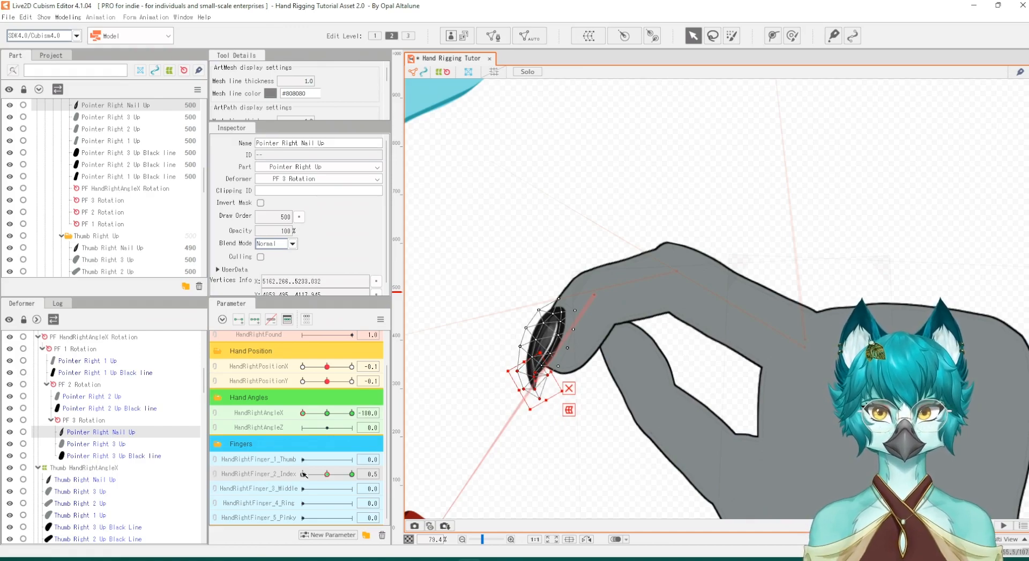
Check the nail in the -180 hand pose by sweeping HandRightFinger_2_Index and HandRightAngleX, ending at the 0.5 key with the vertices deselected
mouse_move(328, 474)
mouse_down()
mouse_move(338, 477)
mouse_move(329, 483)
mouse_move(326, 475)
mouse_move(342, 476)
mouse_move(330, 482)
mouse_up()
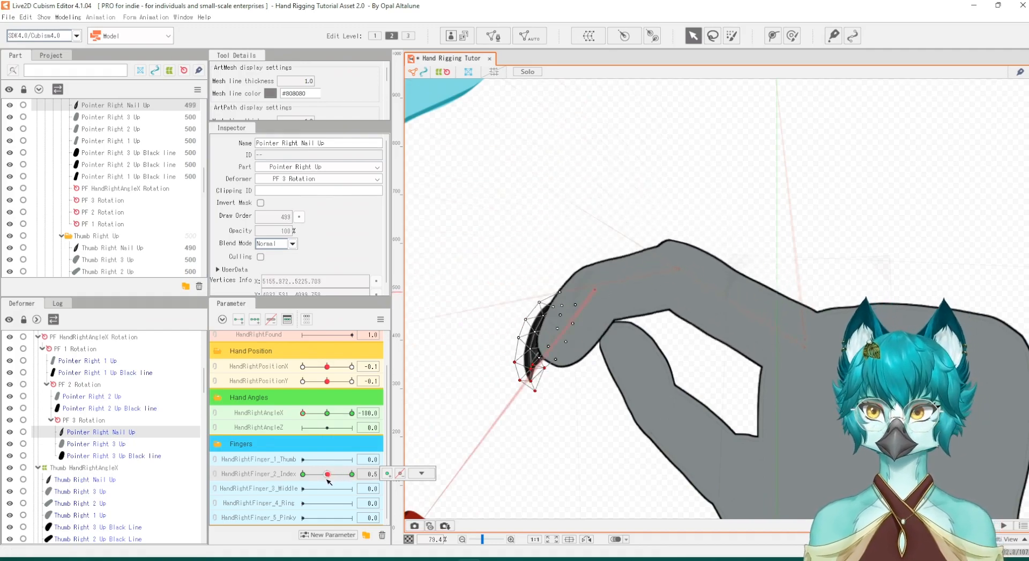
click(327, 476)
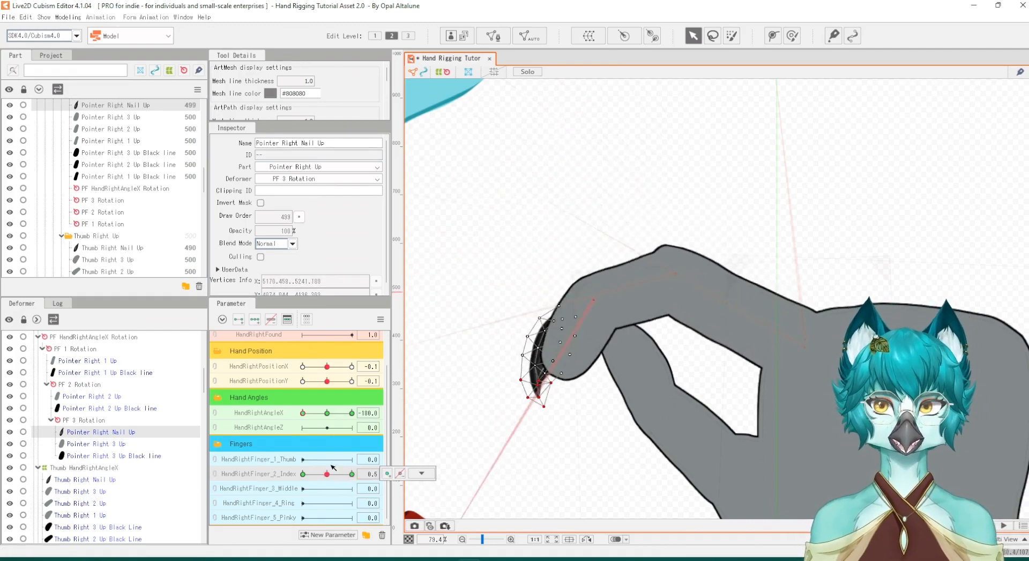
mouse_move(307, 415)
mouse_down()
mouse_move(315, 417)
mouse_move(298, 420)
mouse_up()
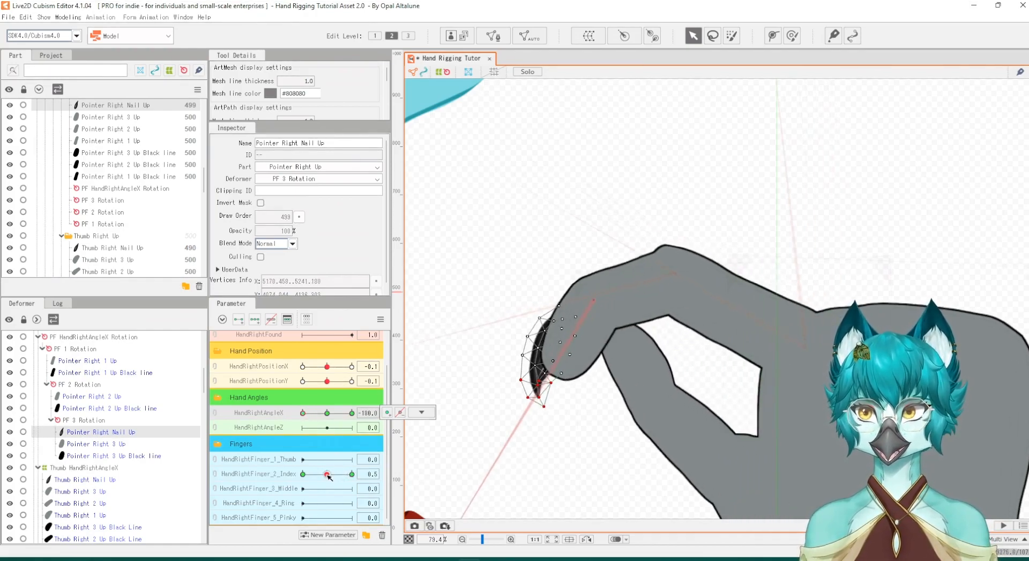
mouse_move(328, 477)
mouse_down()
mouse_move(349, 477)
mouse_move(328, 478)
mouse_up()
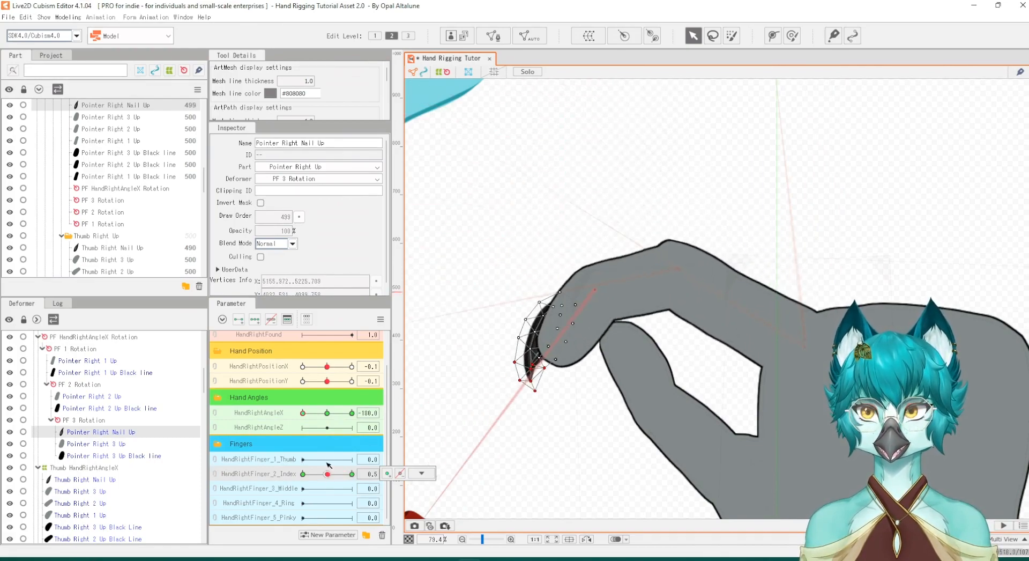
click(535, 332)
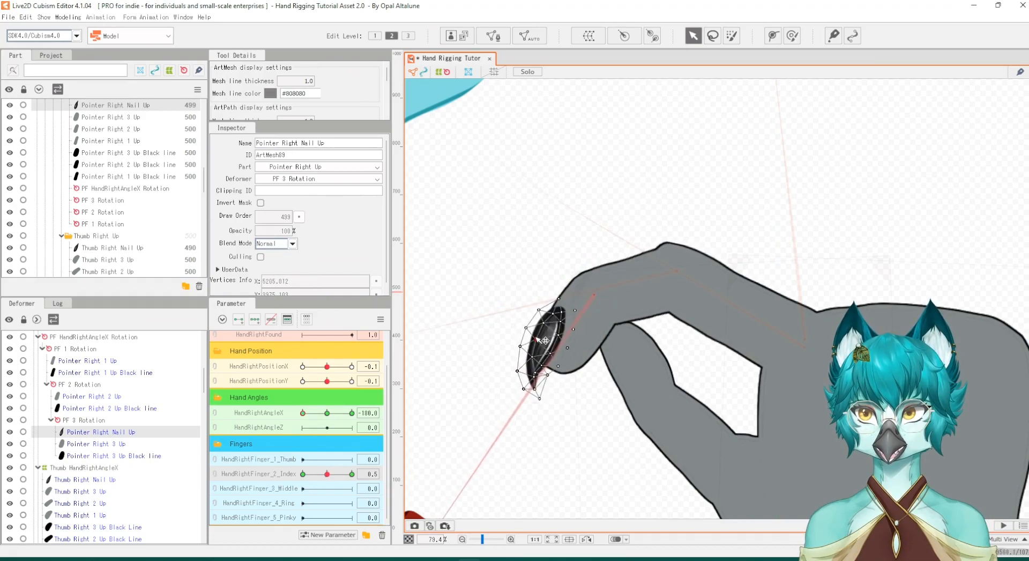
Set the draw order of Pointer Right Nail Up to 500 at HandRightFinger_2_Index 0 and HandRightAngleX -180
click(75, 434)
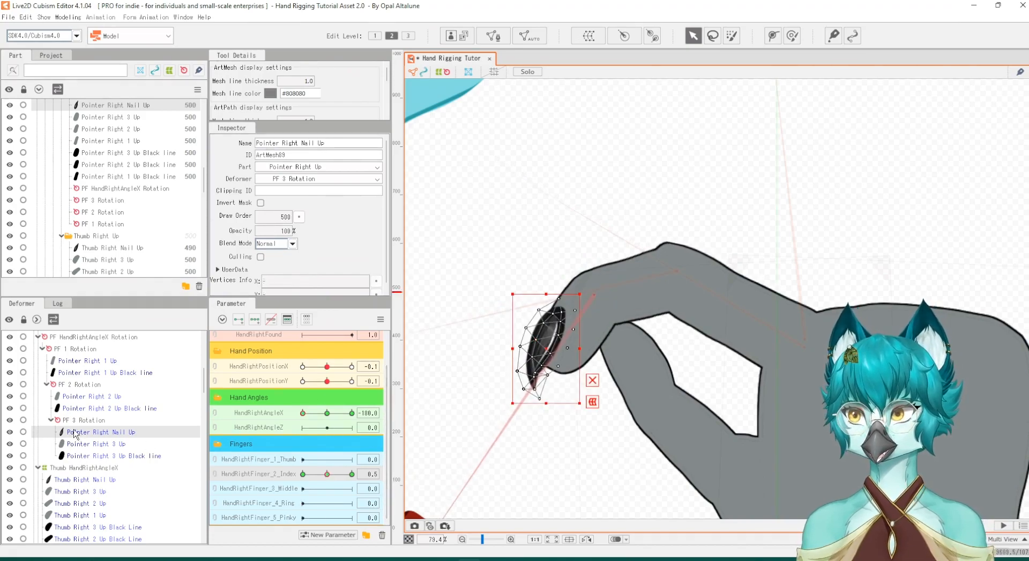
click(328, 474)
mouse_move(328, 474)
mouse_down()
mouse_move(306, 478)
mouse_move(334, 484)
mouse_move(296, 475)
mouse_up()
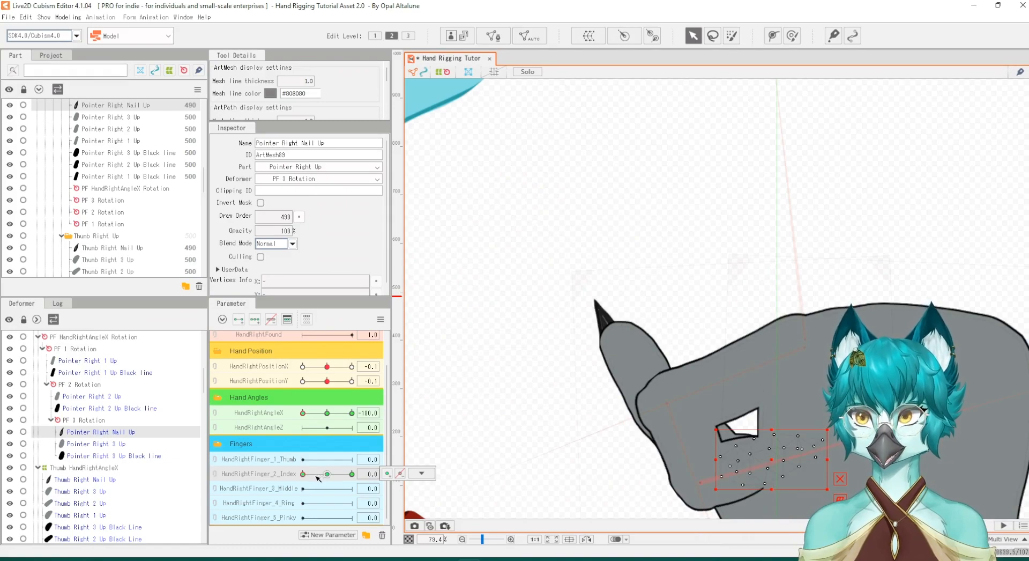
double_click(285, 216)
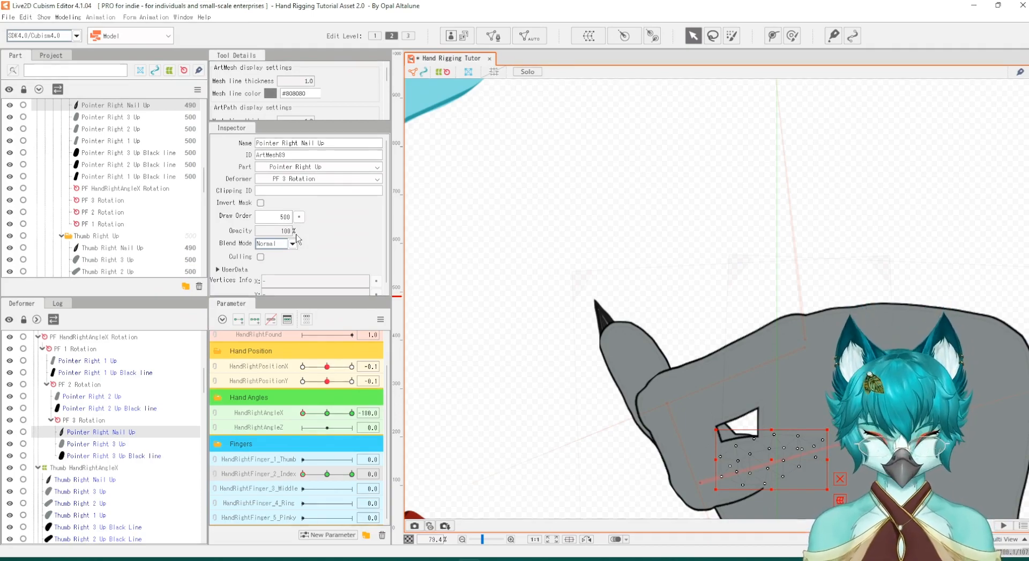
text(500)
key(Return)
scroll(837, 443, up, 4)
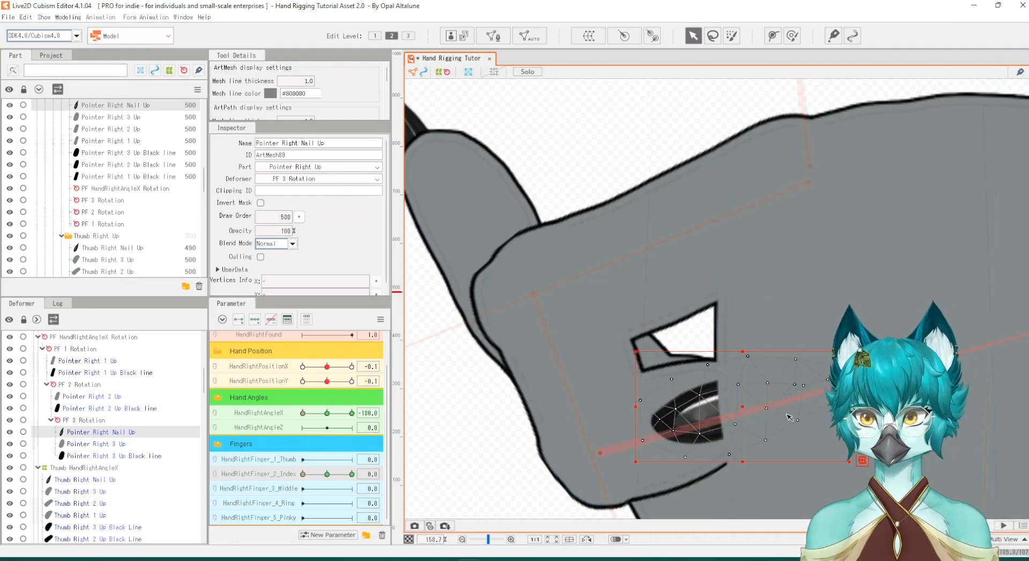
Move the nail mesh down to the curled fingertip's lower edge in the -180 pose and rotate it slightly counterclockwise
drag(740, 406, 741, 419)
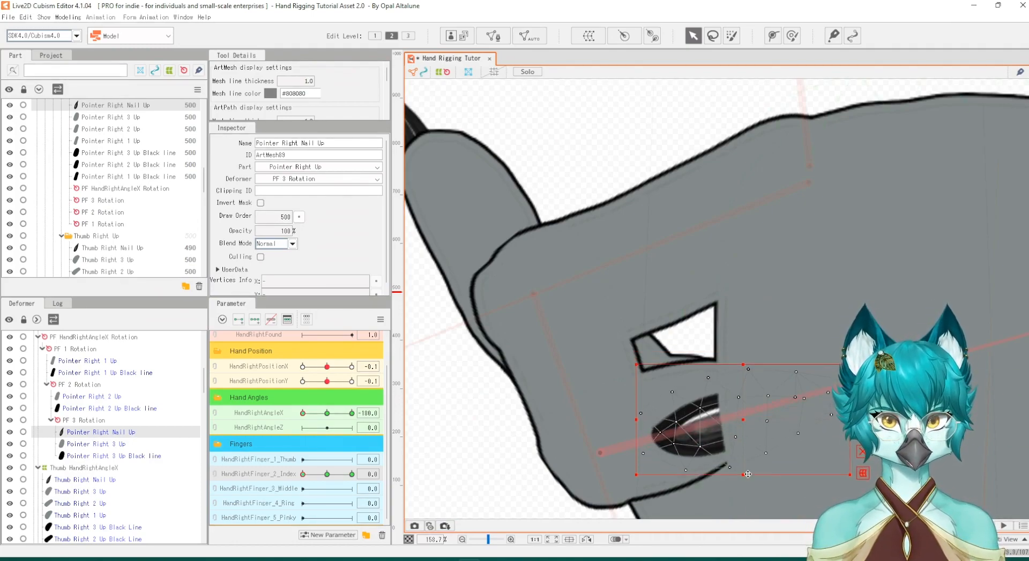
key(ctrl+z)
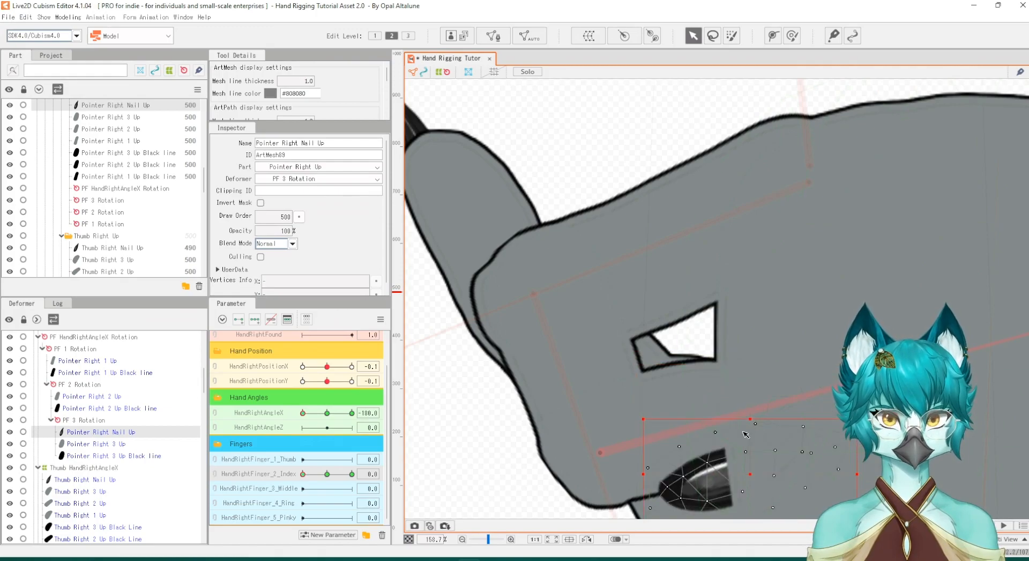
scroll(739, 393, down, 2)
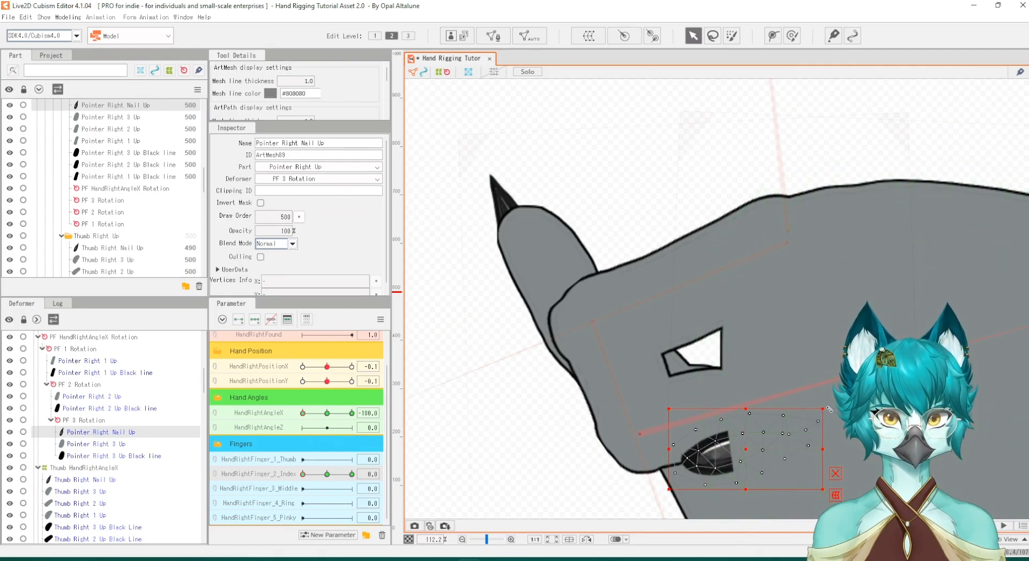
drag(829, 409, 826, 402)
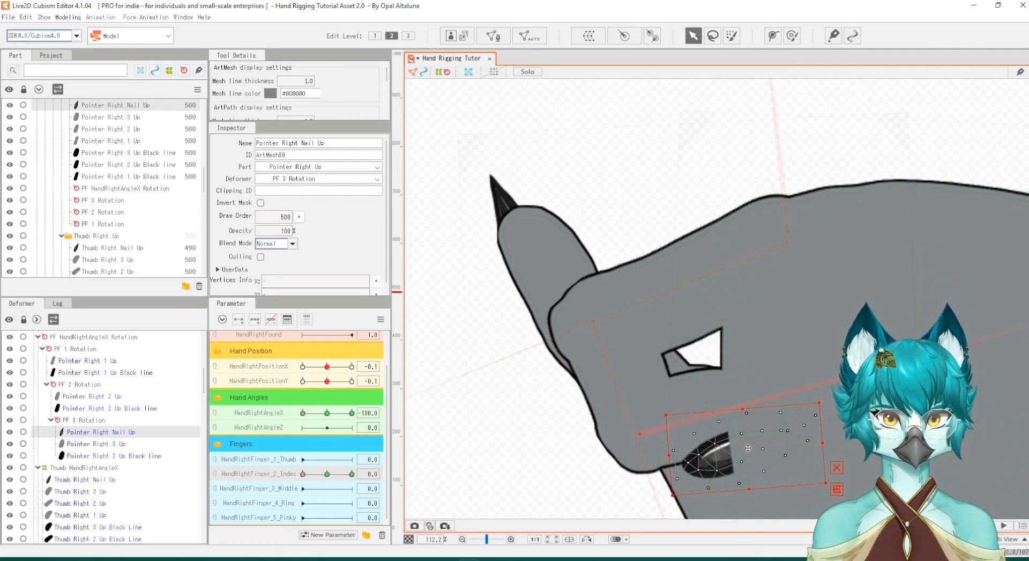
drag(748, 448, 749, 445)
drag(319, 474, 324, 474)
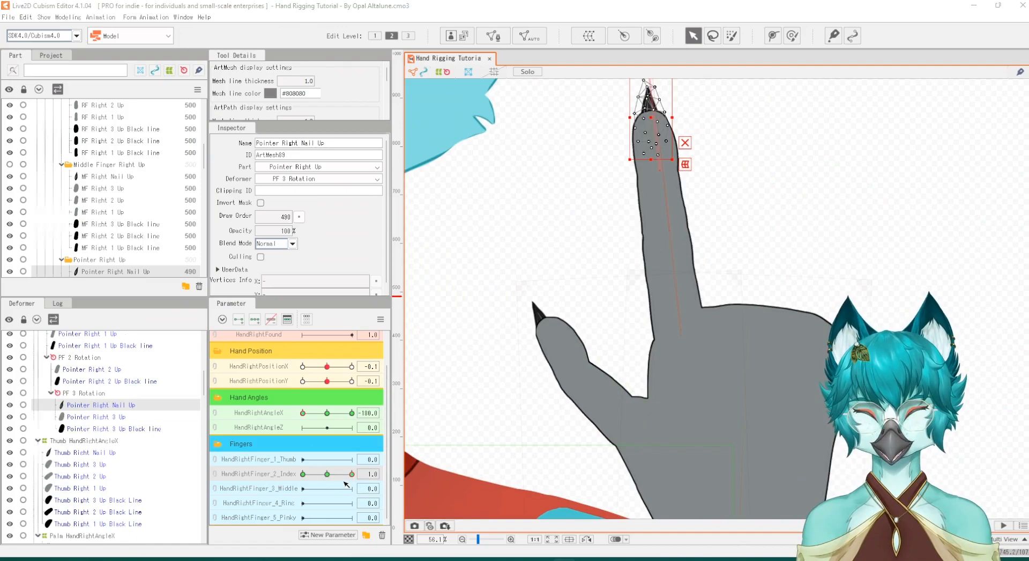
Add a key for the nail at HandRightFinger_2_Index 0.7 and set its draw order there to 500
drag(352, 474, 336, 480)
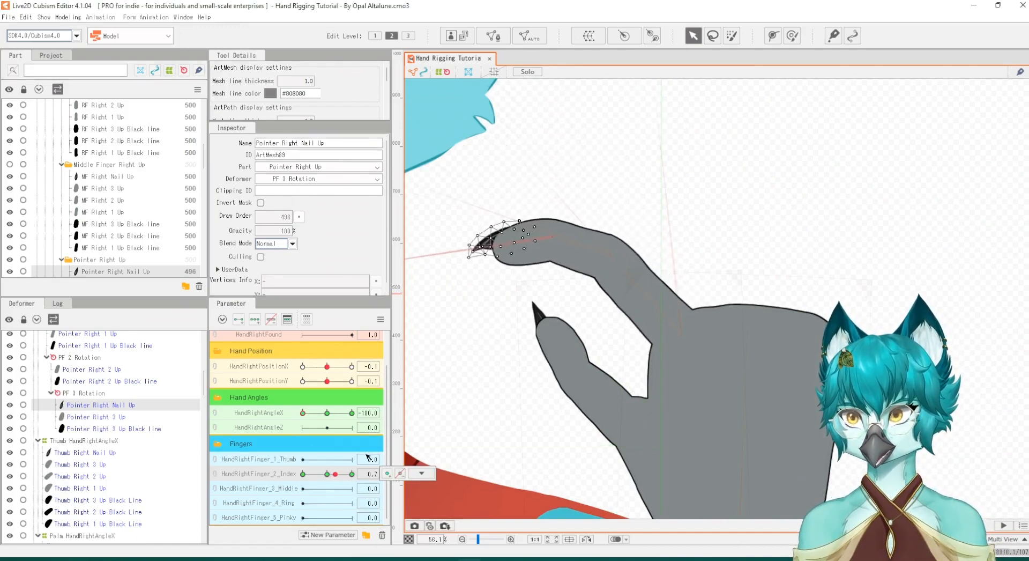
click(387, 474)
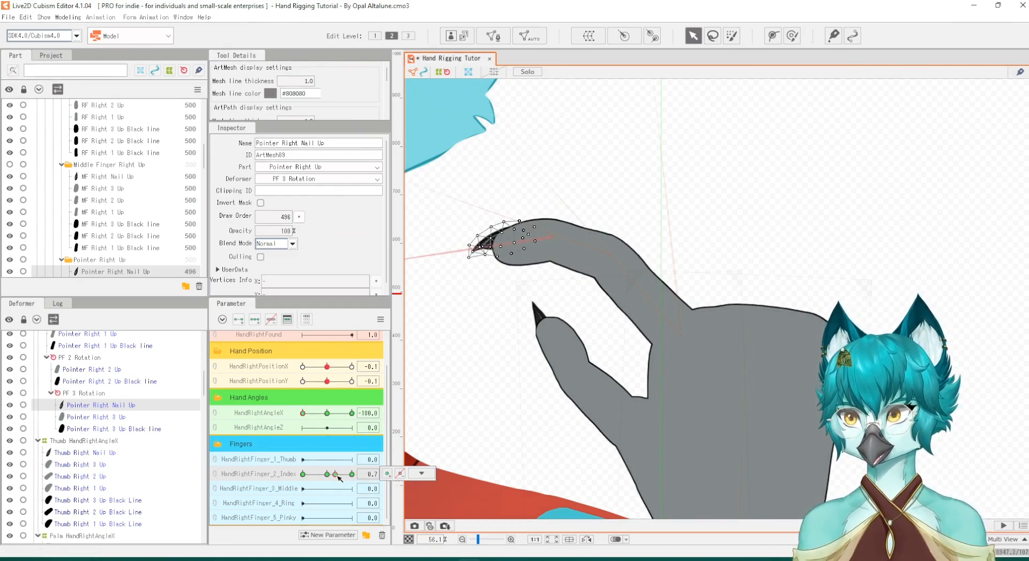
double_click(283, 216)
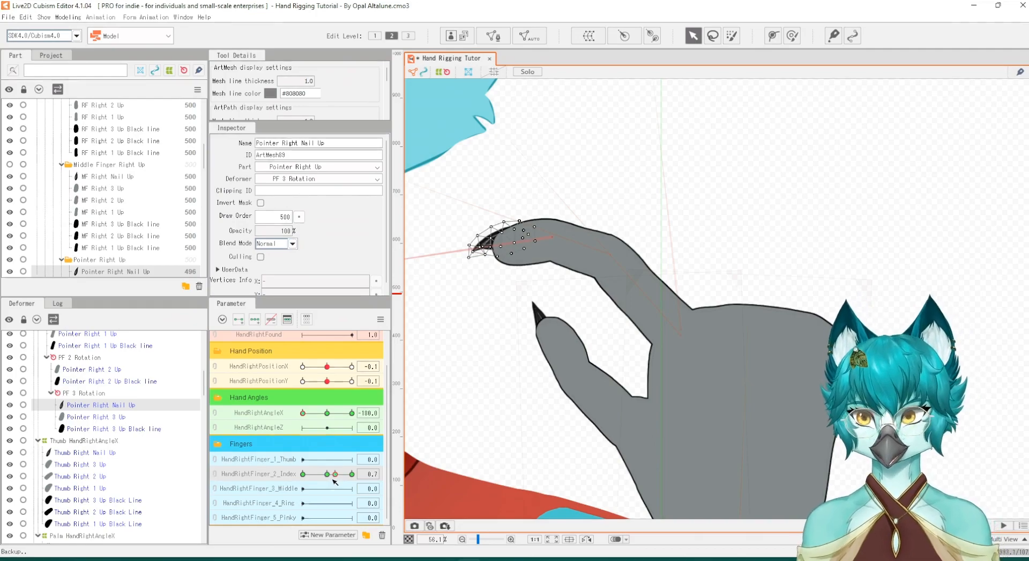
key(Return)
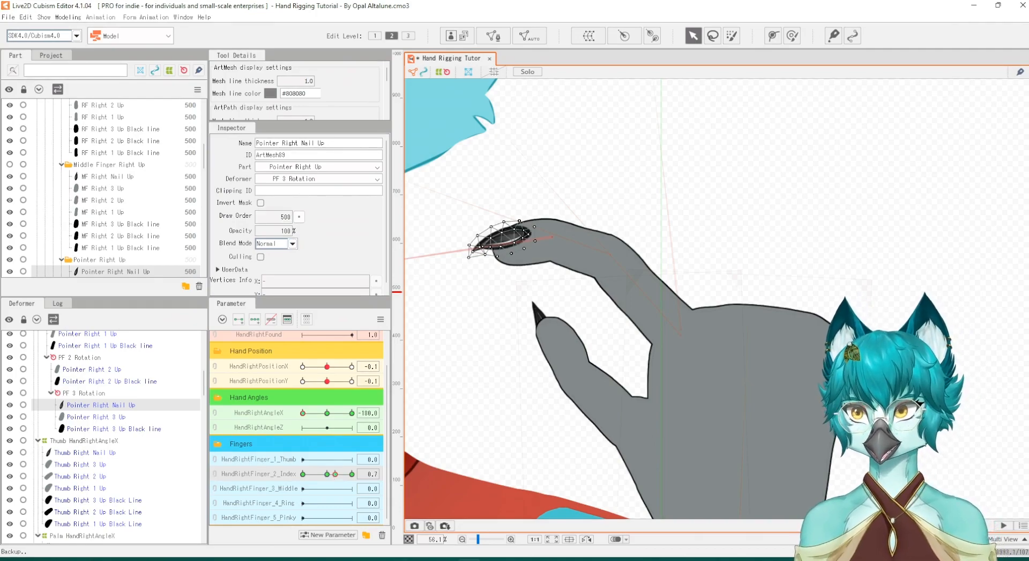
At HandRightFinger_2_Index 0.7, shift the nail mesh up to the fingertip's upper edge, rotate it slightly counterclockwise, and check the curl
click(336, 474)
mouse_move(337, 474)
mouse_down()
mouse_move(316, 475)
mouse_move(335, 477)
mouse_up()
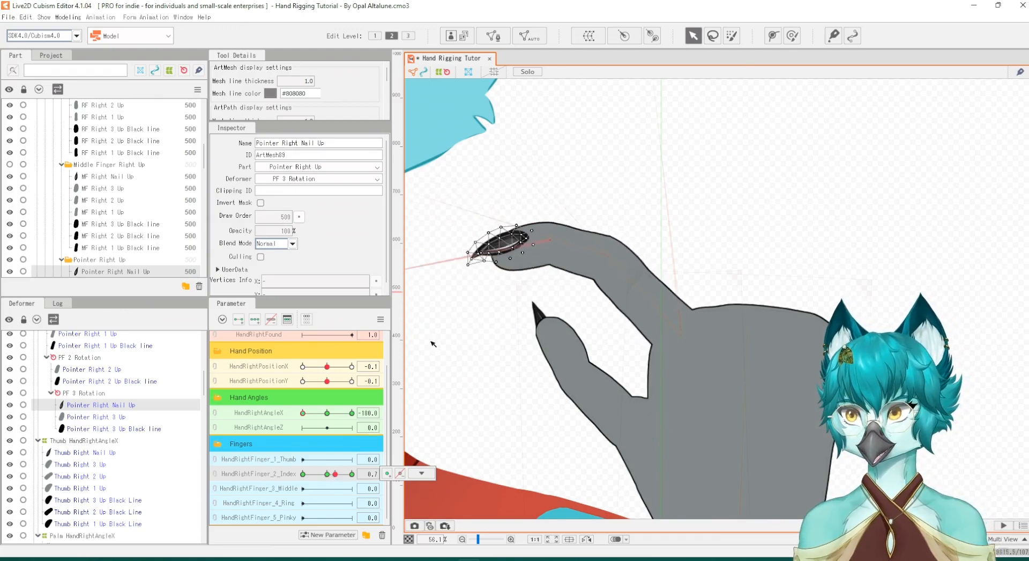
scroll(495, 230, up, 5)
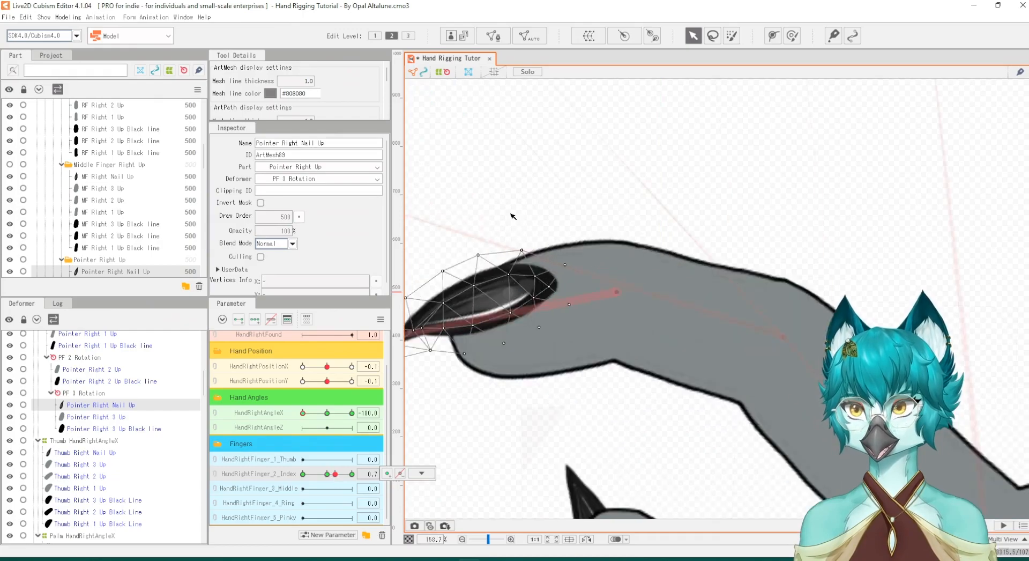
click(510, 275)
scroll(510, 276, down, 2)
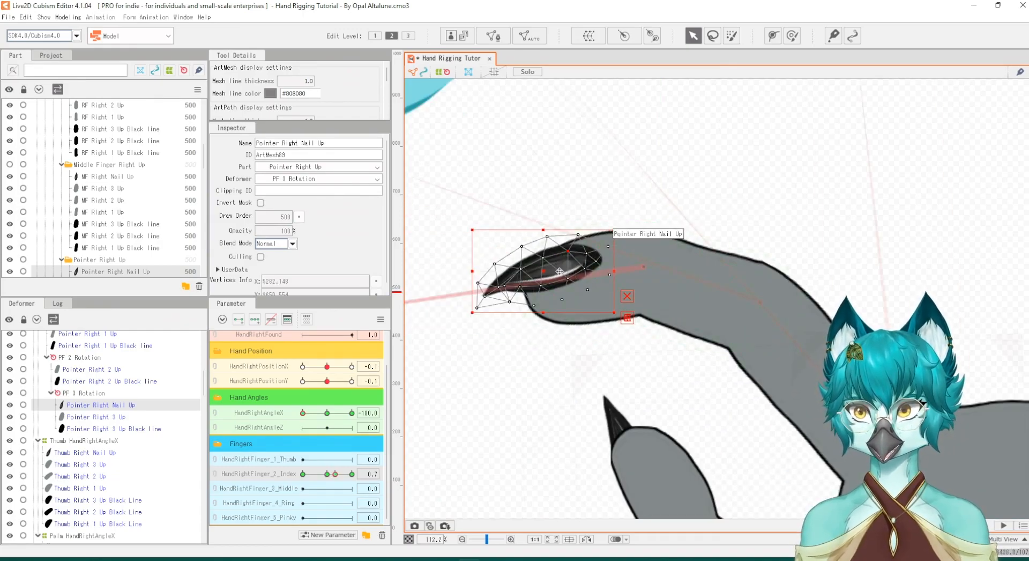
drag(558, 271, 557, 267)
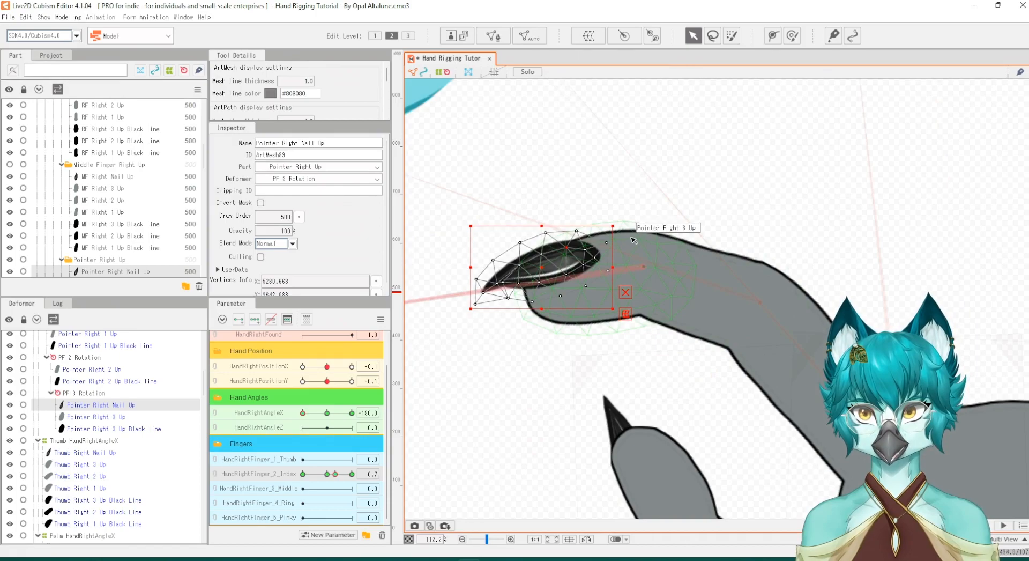
drag(622, 230, 618, 222)
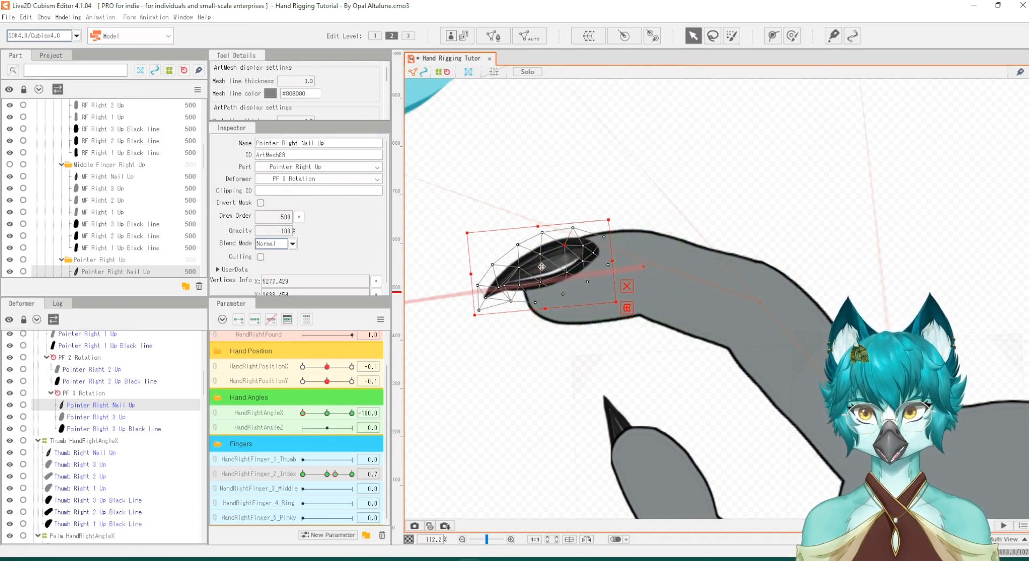
drag(542, 266, 540, 262)
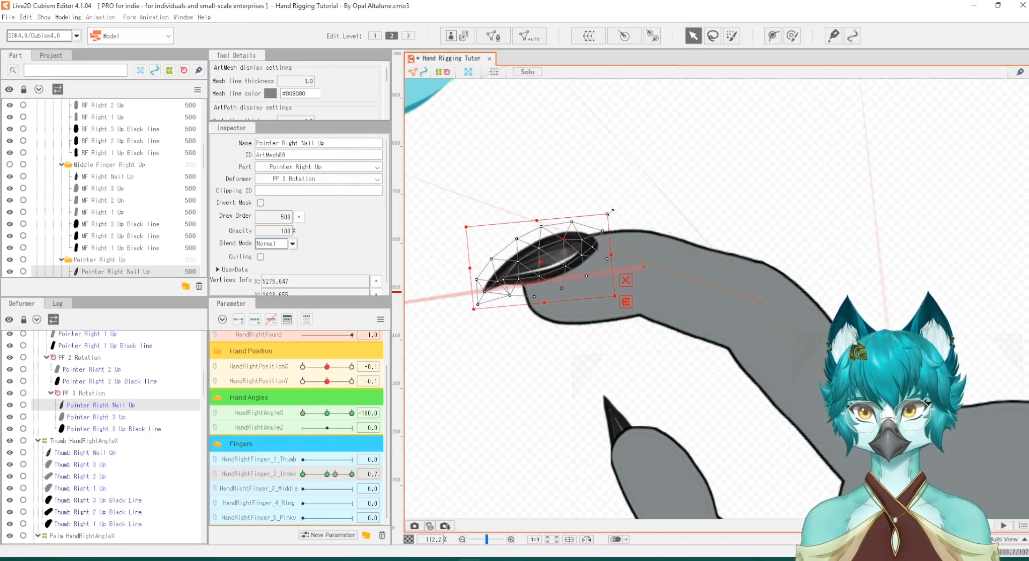
drag(615, 212, 613, 209)
scroll(616, 277, down, 2)
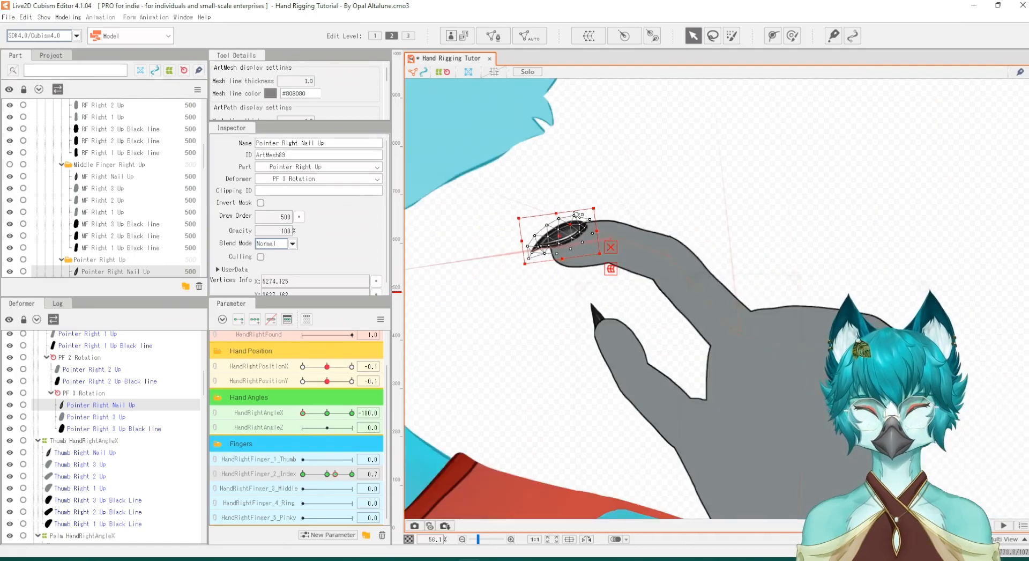
scroll(616, 277, down, 2)
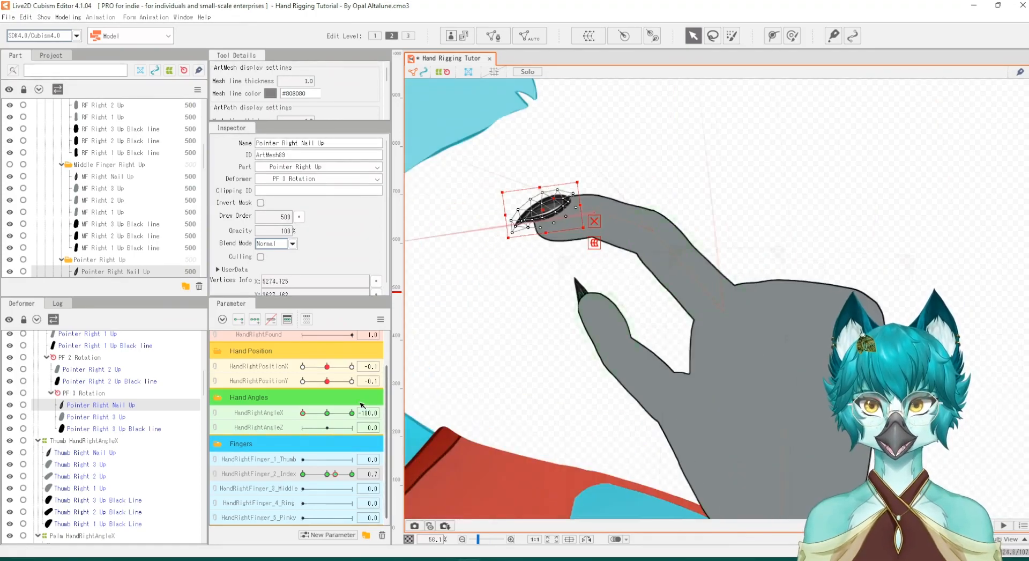
click(327, 474)
mouse_move(327, 473)
mouse_down()
mouse_move(344, 473)
mouse_move(330, 473)
mouse_move(334, 461)
mouse_up()
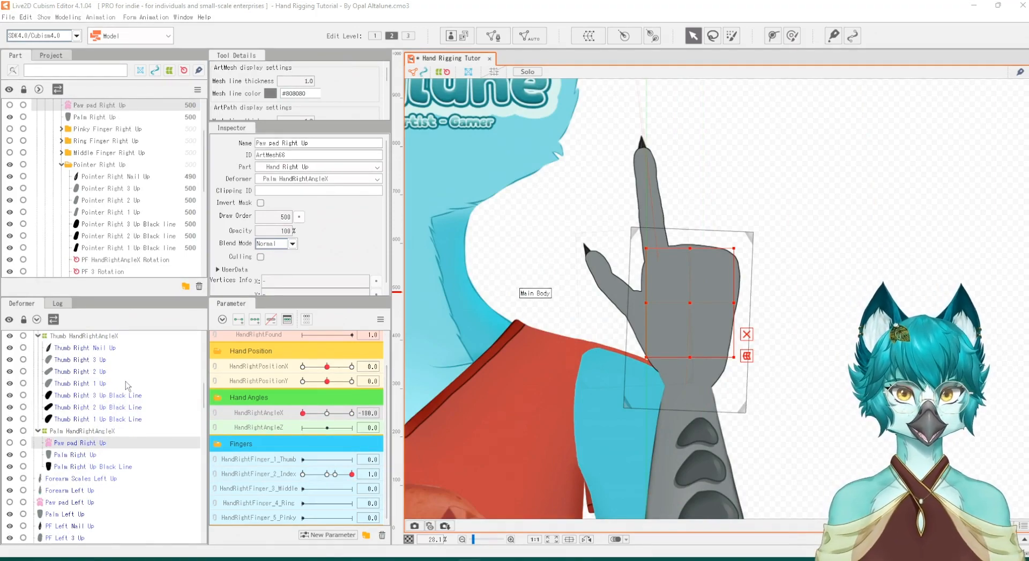
Lower the draw order of Paw pad Right Up, Palm Right Up and Palm Right Up Black Line by 10 at HandRightAngleX -180
click(75, 336)
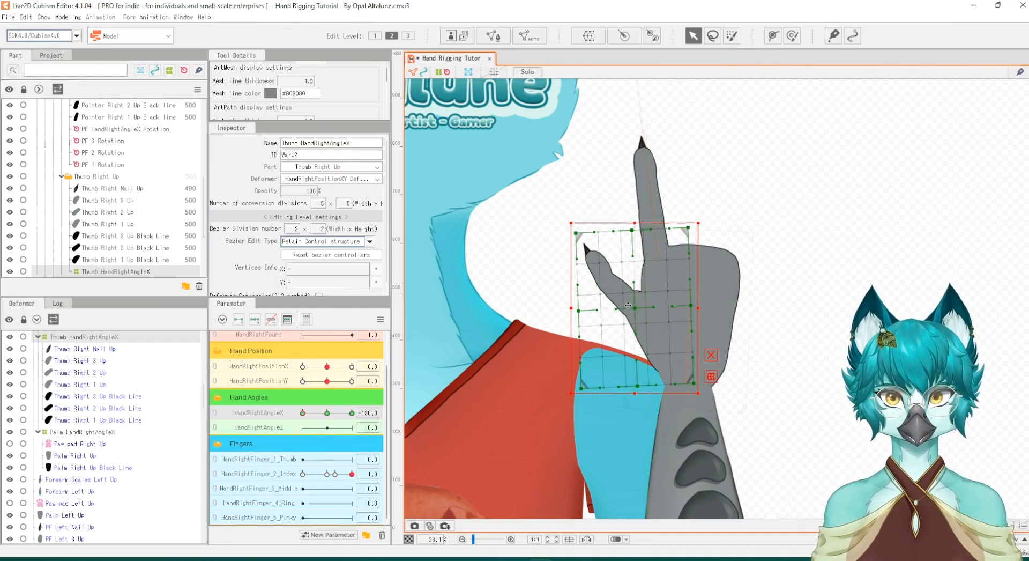
mouse_move(631, 306)
mouse_down()
mouse_move(700, 328)
mouse_move(623, 305)
mouse_up()
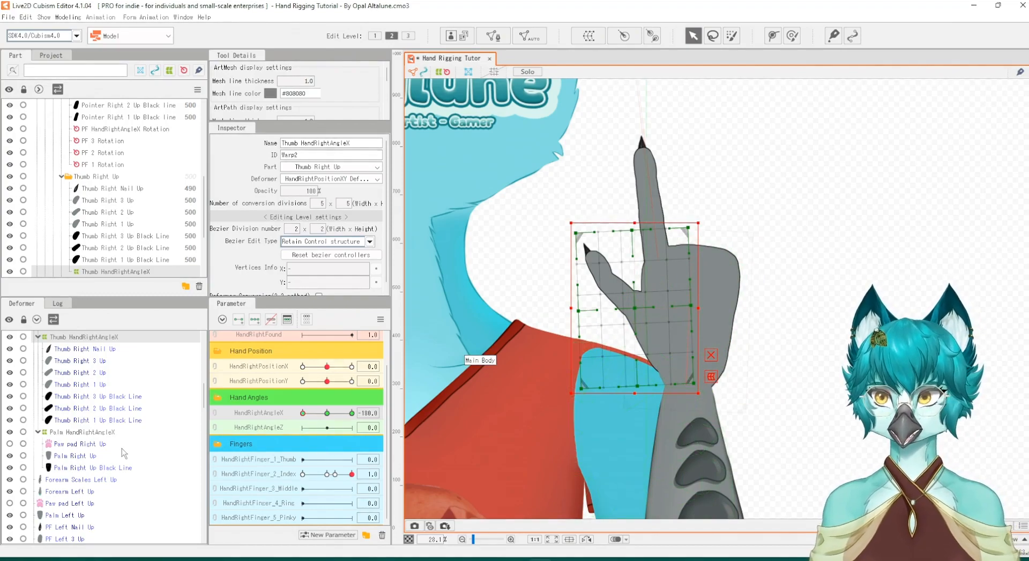
click(76, 455)
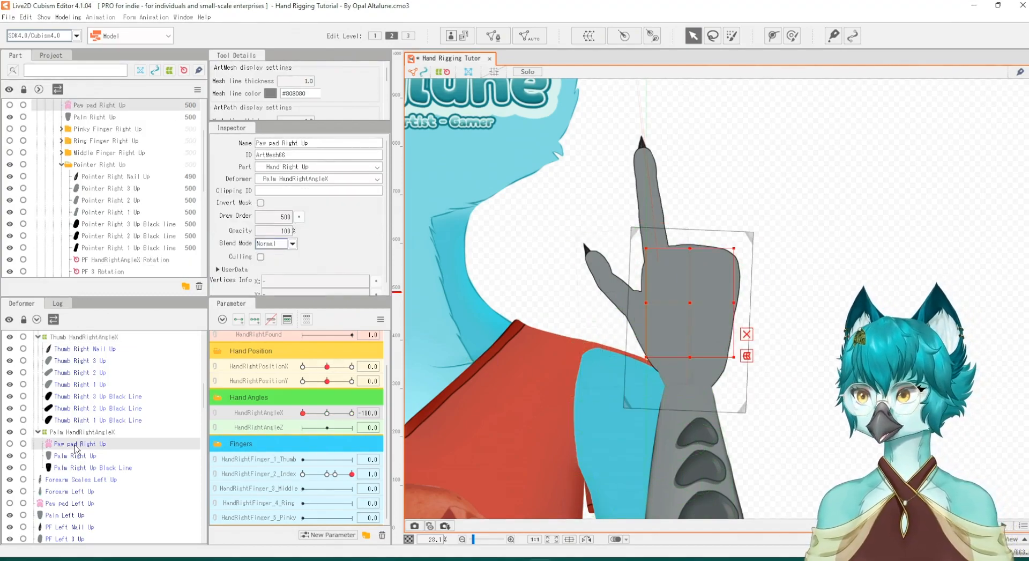
ctrl+click(73, 468)
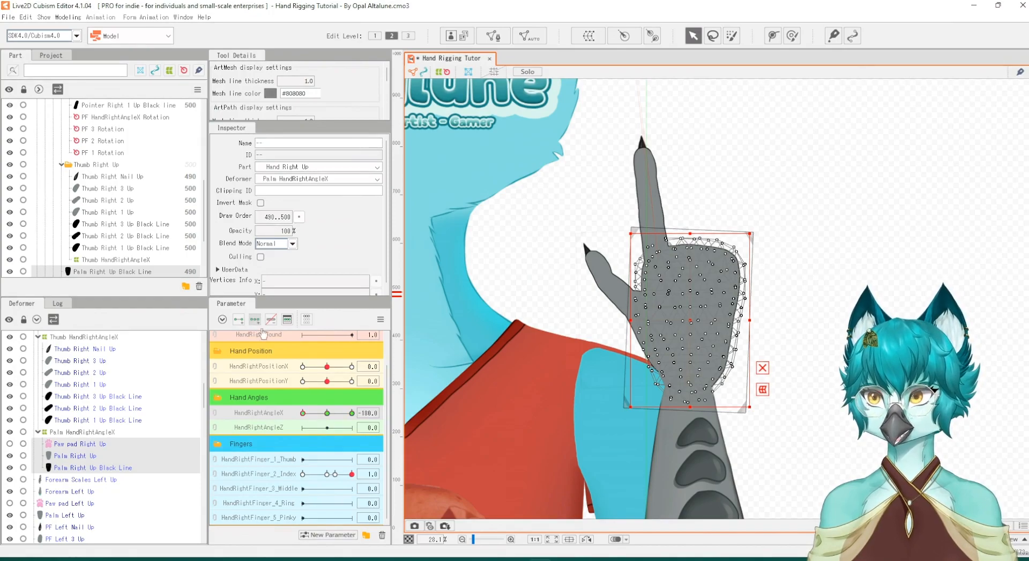
click(303, 413)
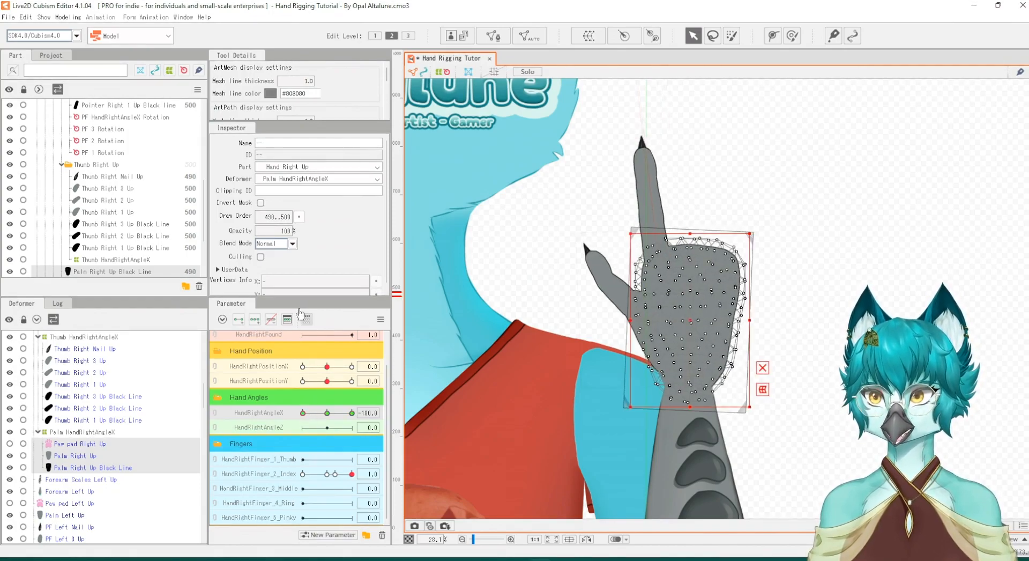
click(299, 216)
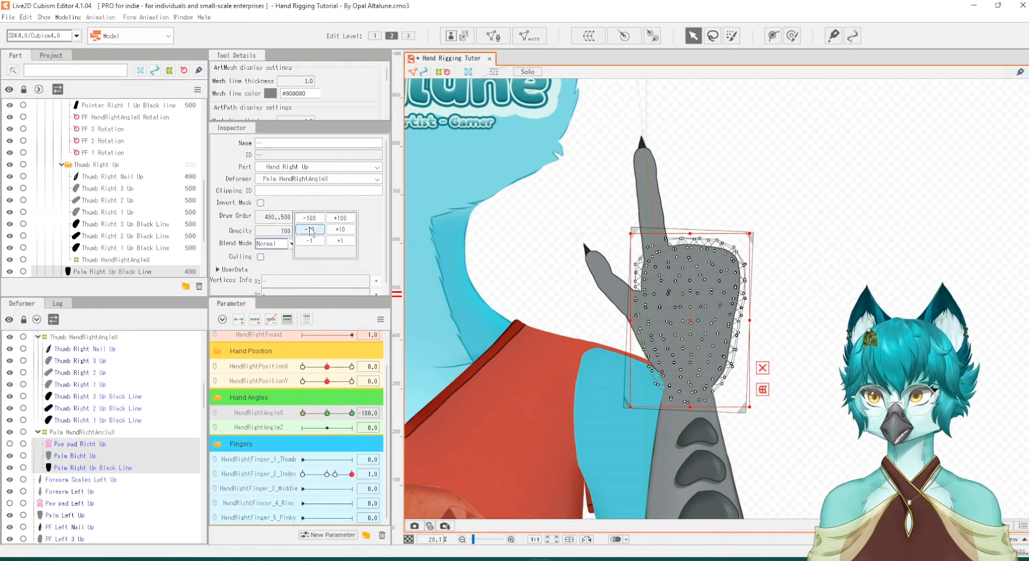
click(310, 228)
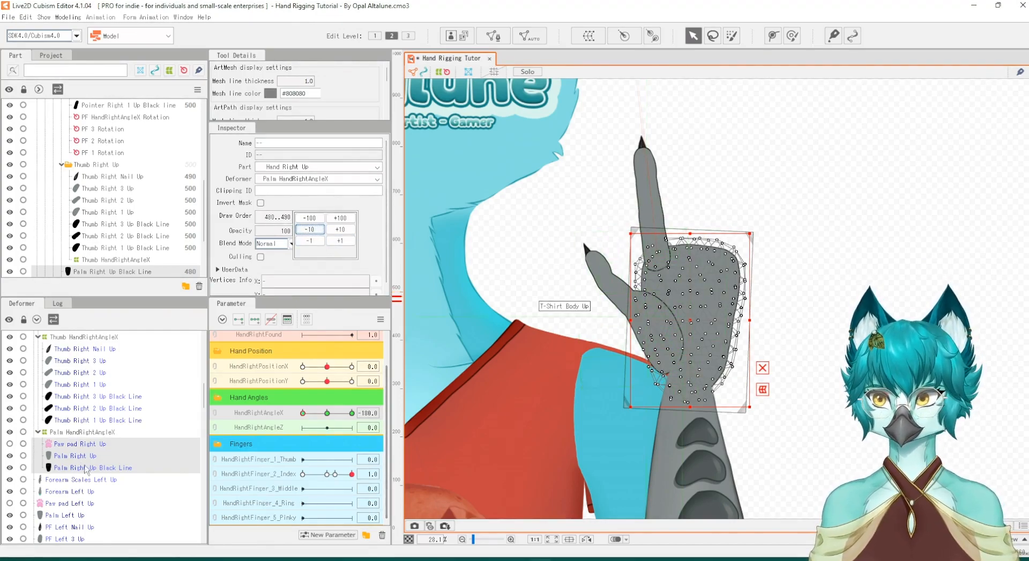
Select Thumb Right Nail Up and set HandRightAngleX to 180
click(89, 422)
scroll(90, 427, up, 1)
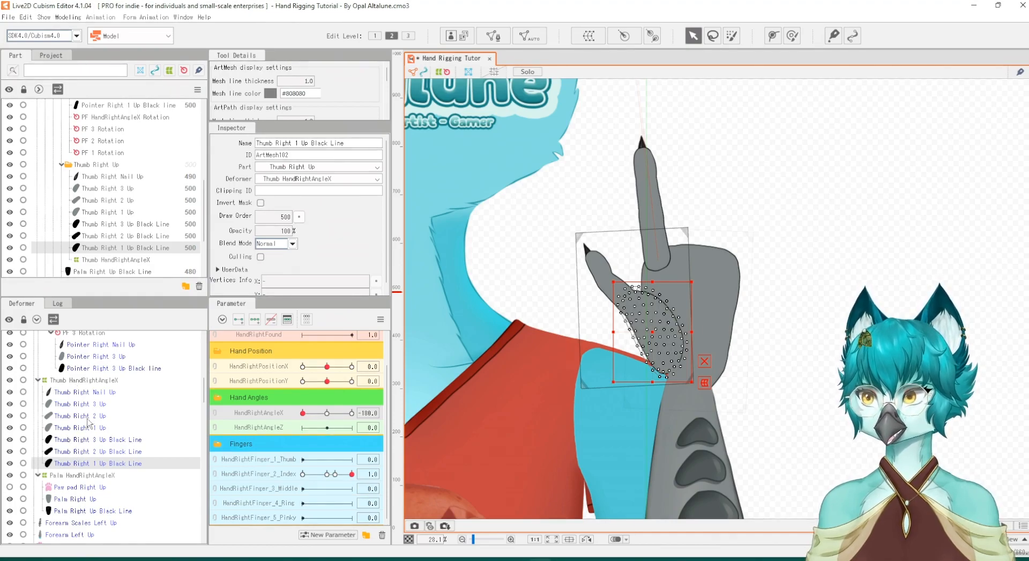
click(84, 392)
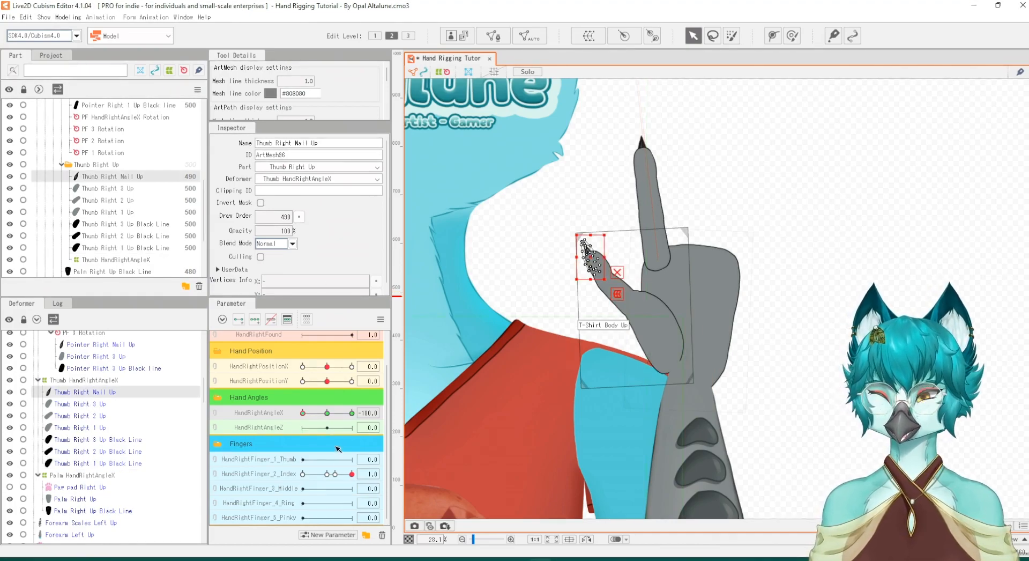
drag(303, 413, 361, 412)
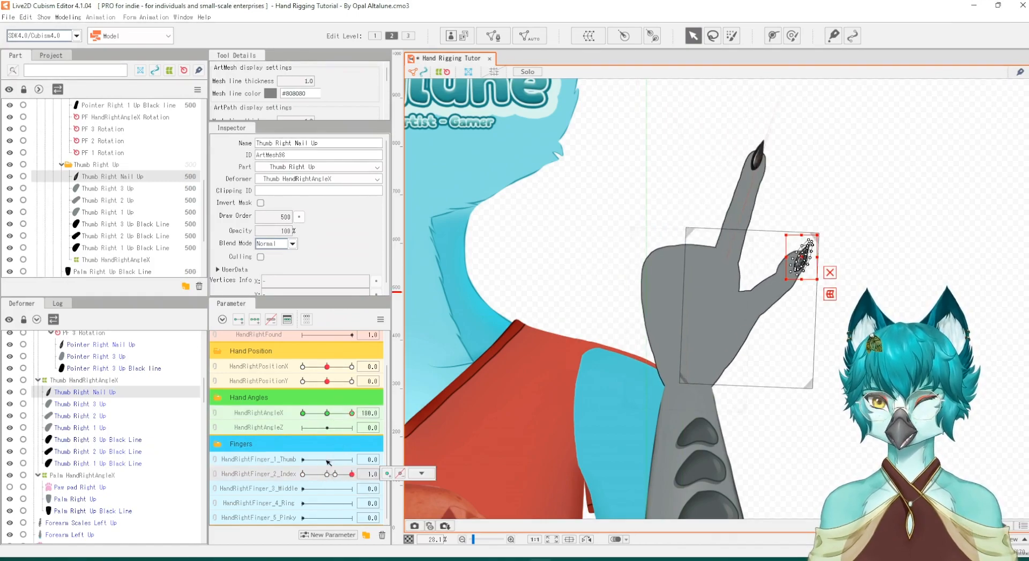
scroll(789, 206, up, 1)
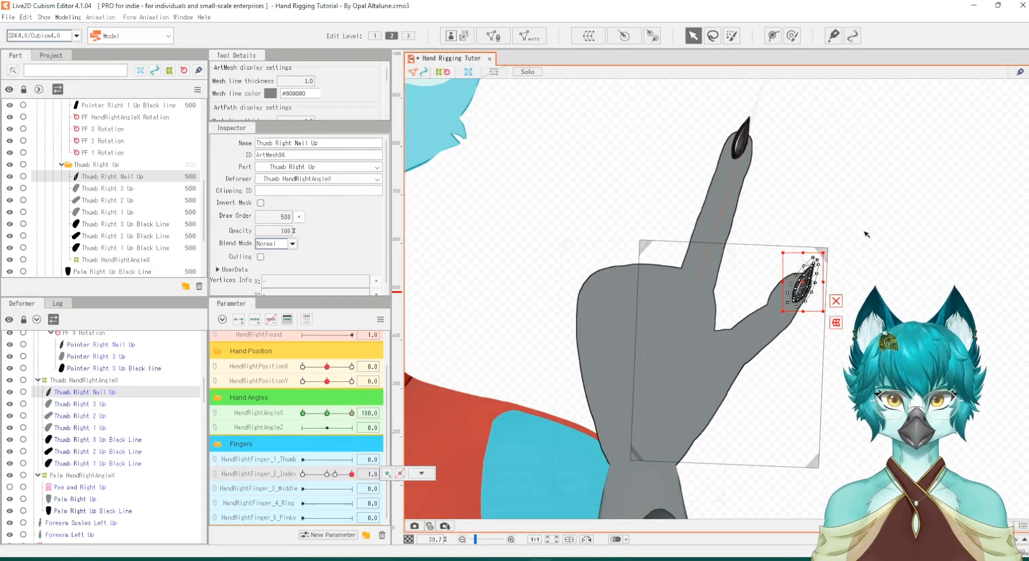
scroll(826, 279, down, 2)
scroll(804, 277, up, 2)
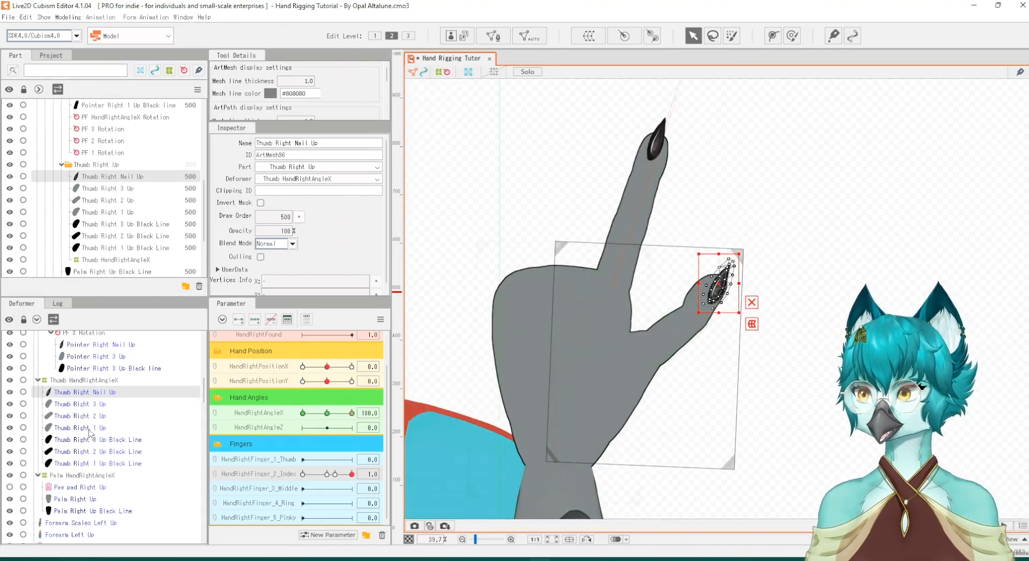
Create a parent rotation deformer named "Thumb 3 twirl location" for Thumb Right Nail Up, Thumb Right 3 Up and Thumb Right 3 Up Black Line
ctrl+click(79, 405)
ctrl+click(96, 440)
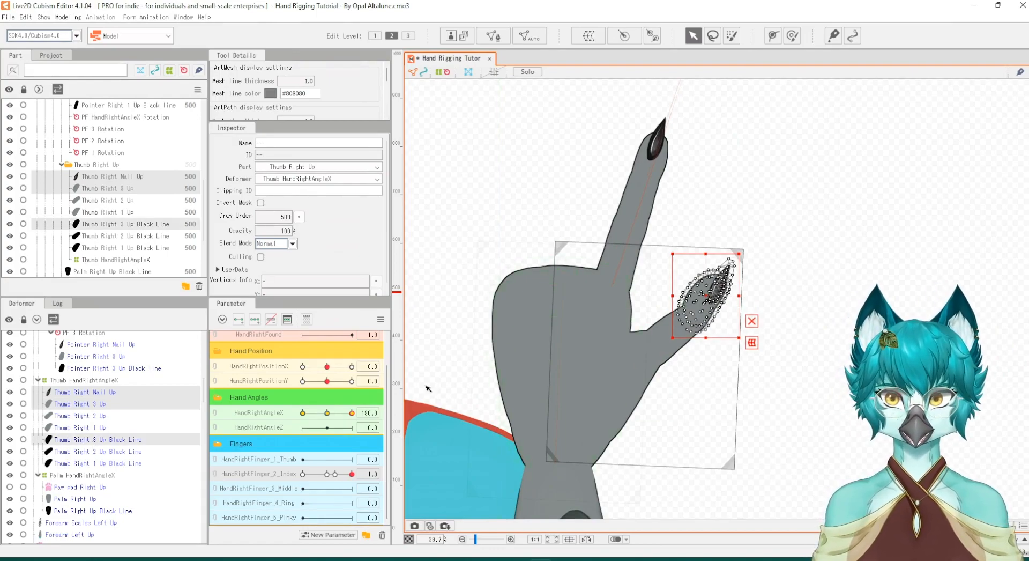
click(624, 37)
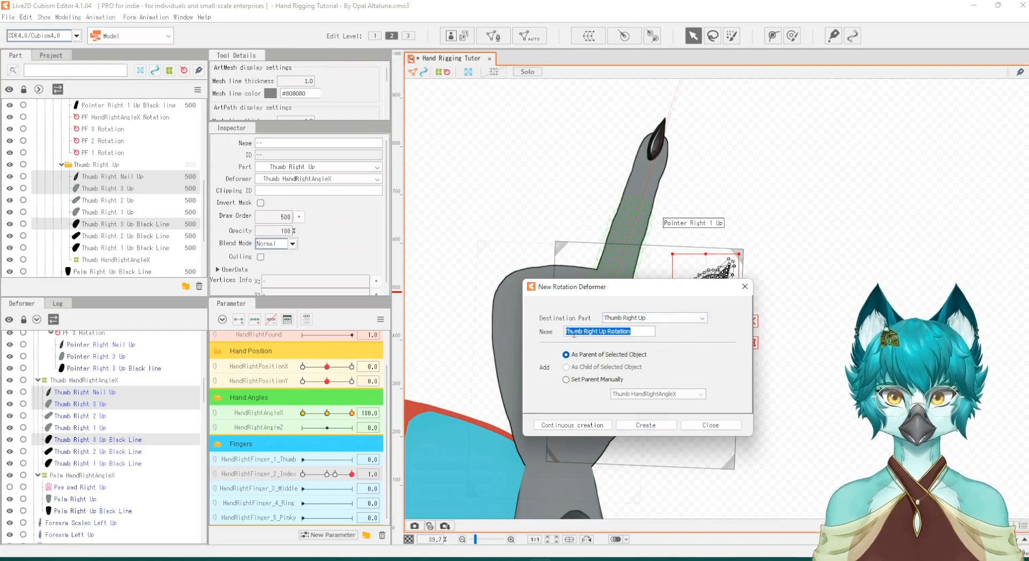
text(Thum)
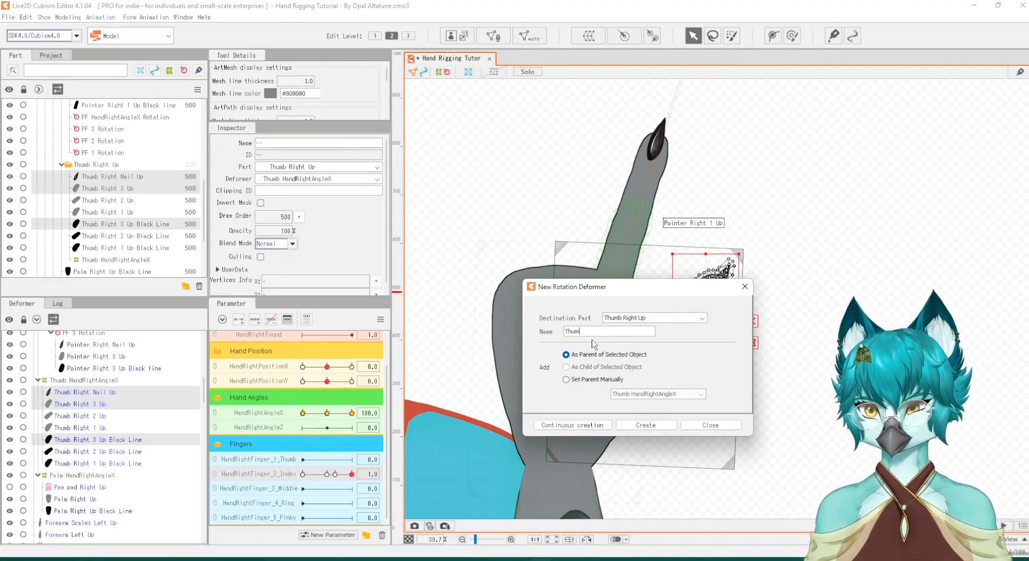
text(b t)
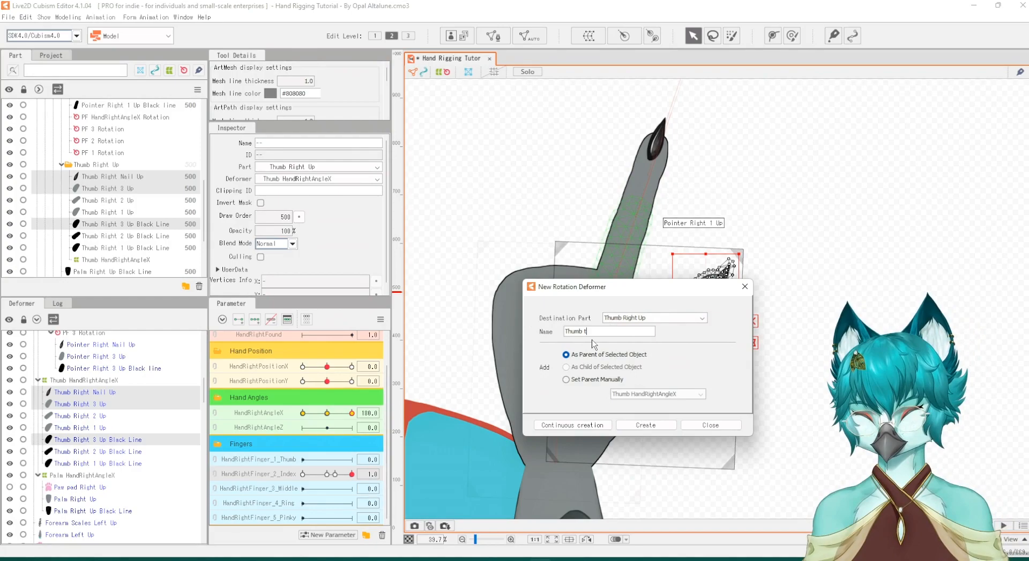
key(BackSpace)
text(3 twirl location)
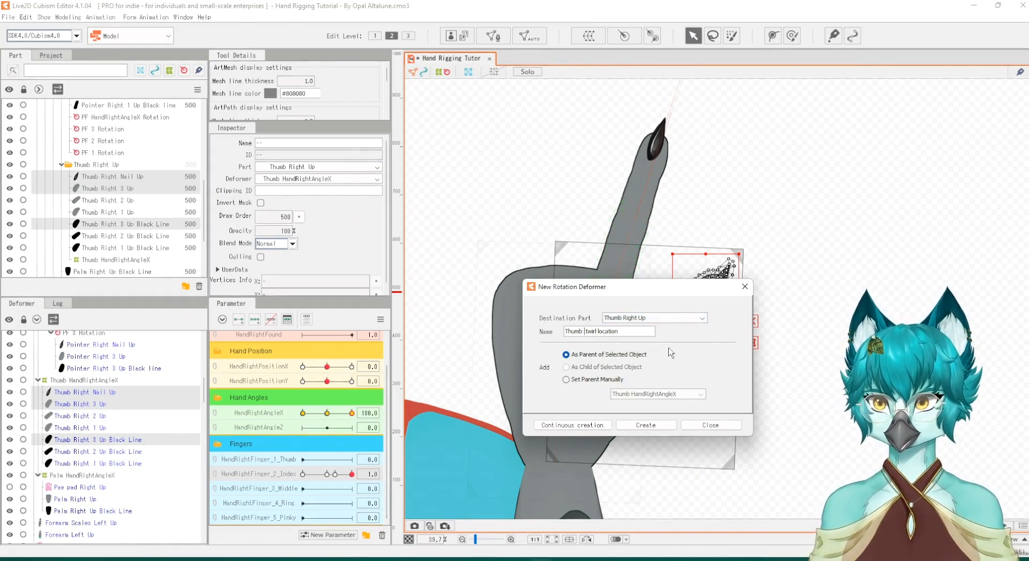
click(646, 426)
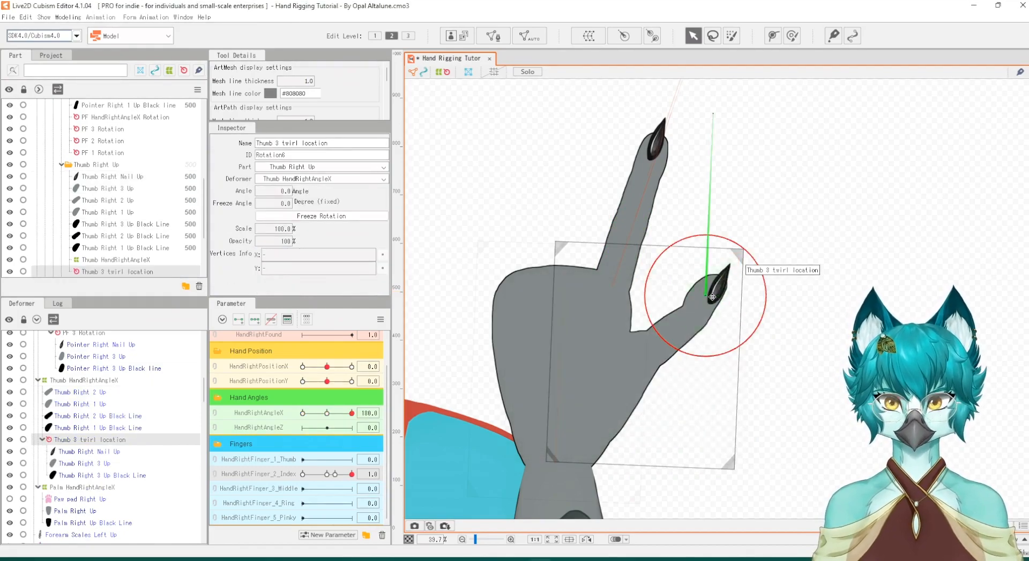
Place the Thumb 3 twirl location pivot at the thumb's upper joint, angle it about 27.7° towards the nail, and test its swing
drag(715, 299, 706, 324)
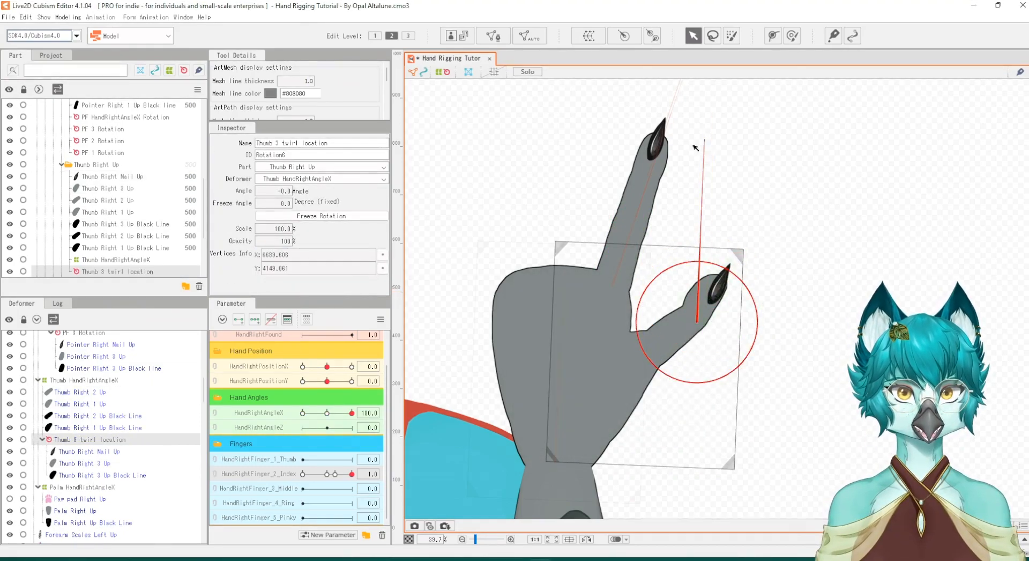
drag(702, 142, 612, 165)
key(ctrl+z)
drag(788, 164, 610, 163)
key(ctrl+z)
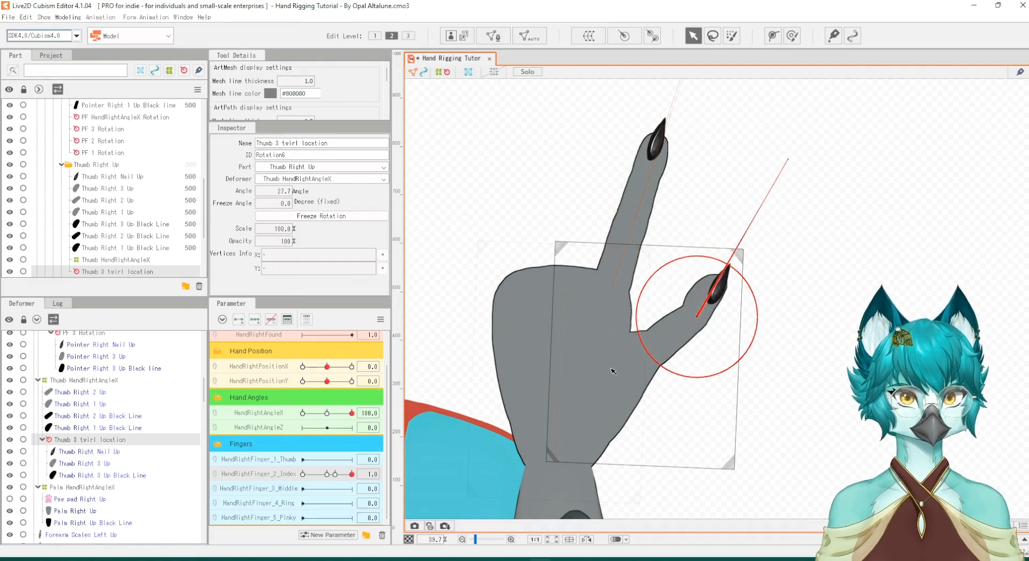
Create a parent rotation deformer named "Thumb 2 twirl location" for Thumb Right 2 Up and Thumb Right 2 Up Black Line
click(85, 394)
ctrl+click(92, 419)
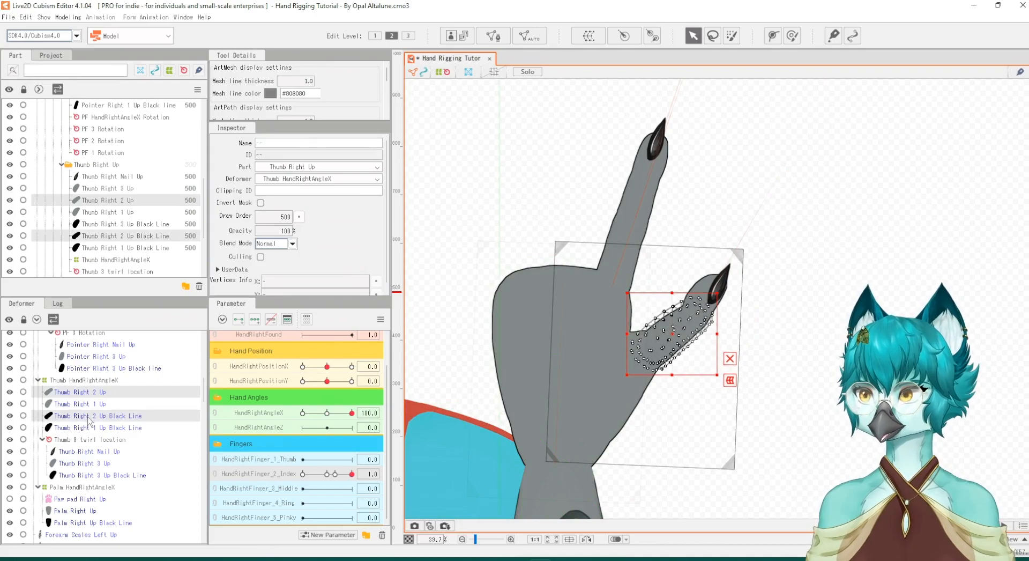
click(624, 36)
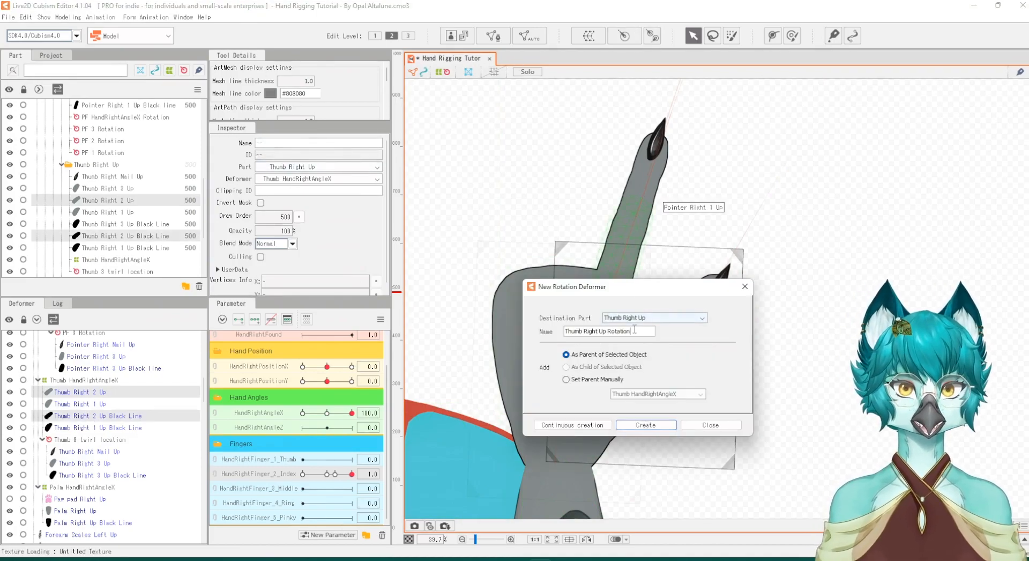
drag(632, 331, 559, 332)
text(Thumb 2 twirl lo)
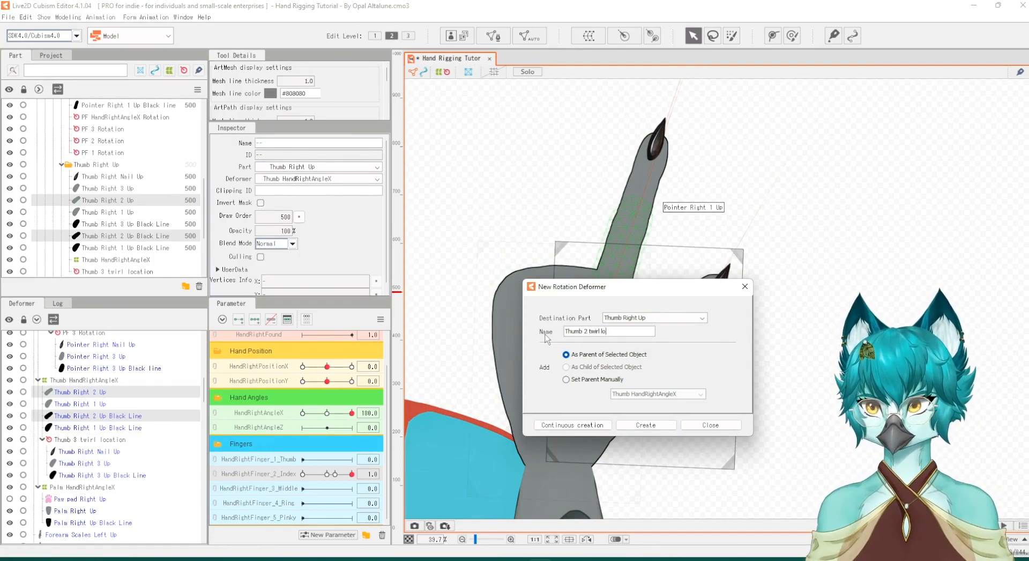
text(cation)
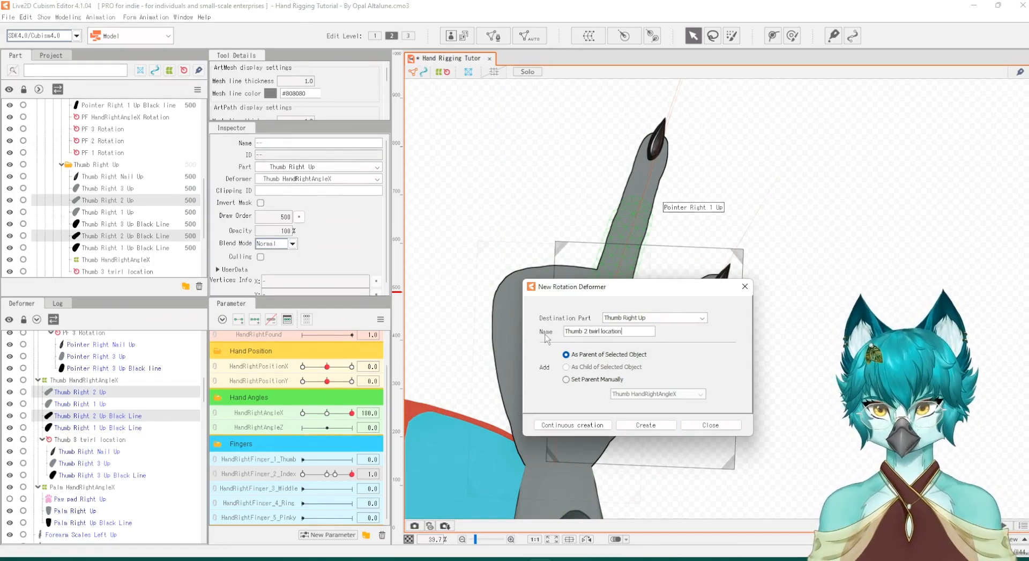
click(647, 425)
Angle Thumb 2 twirl location about 40.3° along the thumb and fine-tune its pivot at the thumb's middle joint, testing and undoing the swing
drag(699, 156, 811, 170)
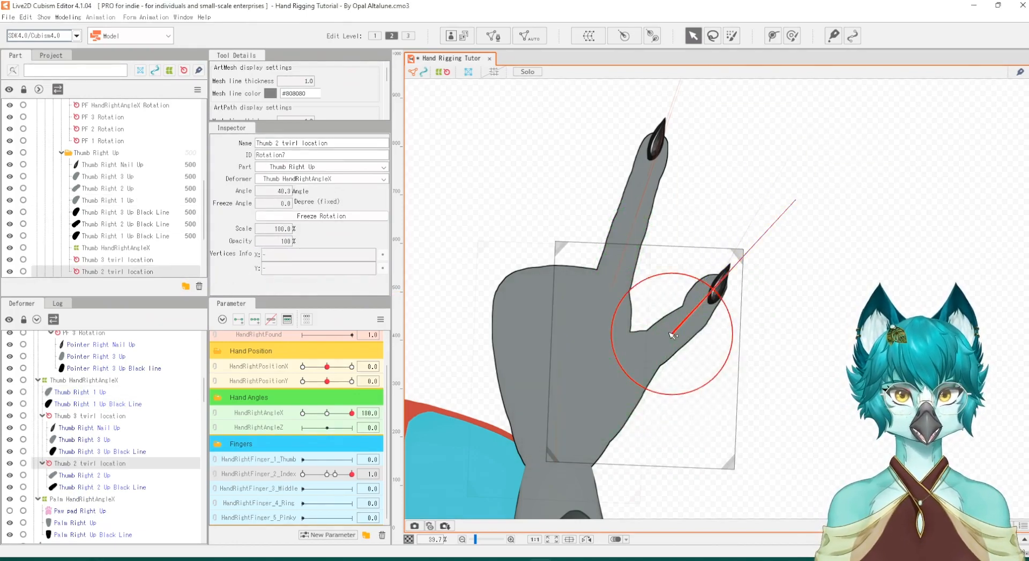
drag(672, 333, 669, 349)
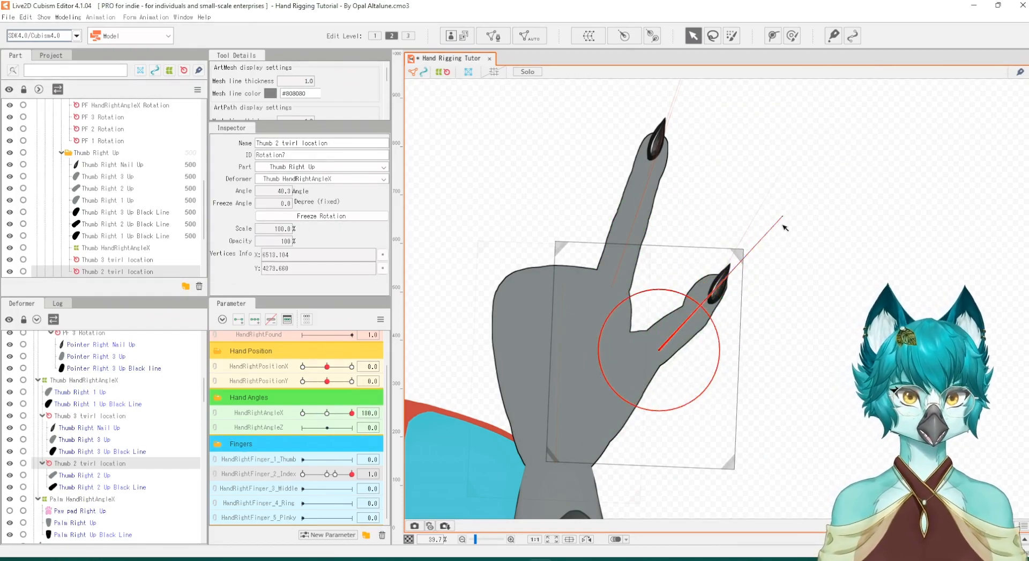
drag(783, 217, 702, 176)
key(ctrl+z)
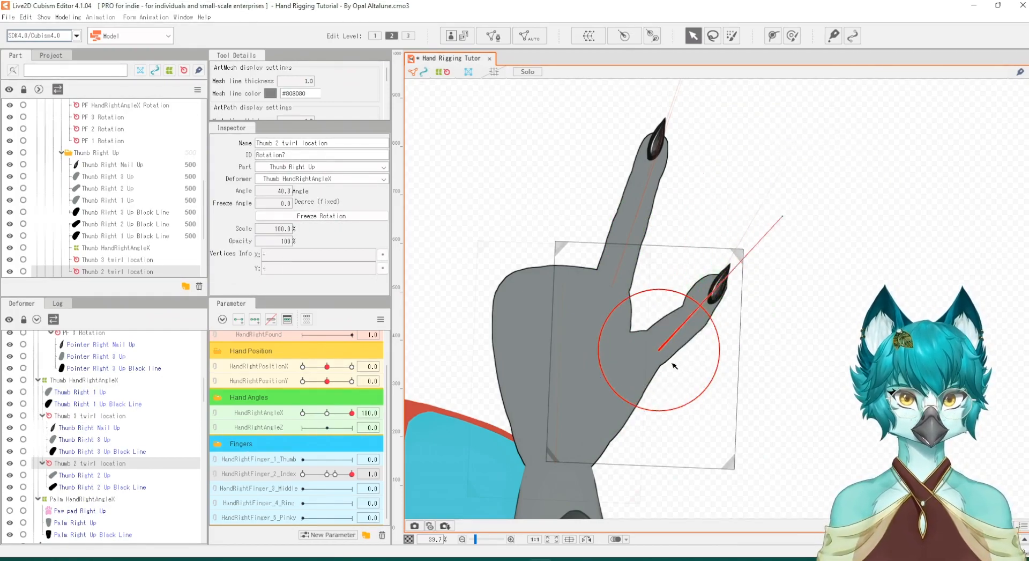
drag(661, 350, 655, 351)
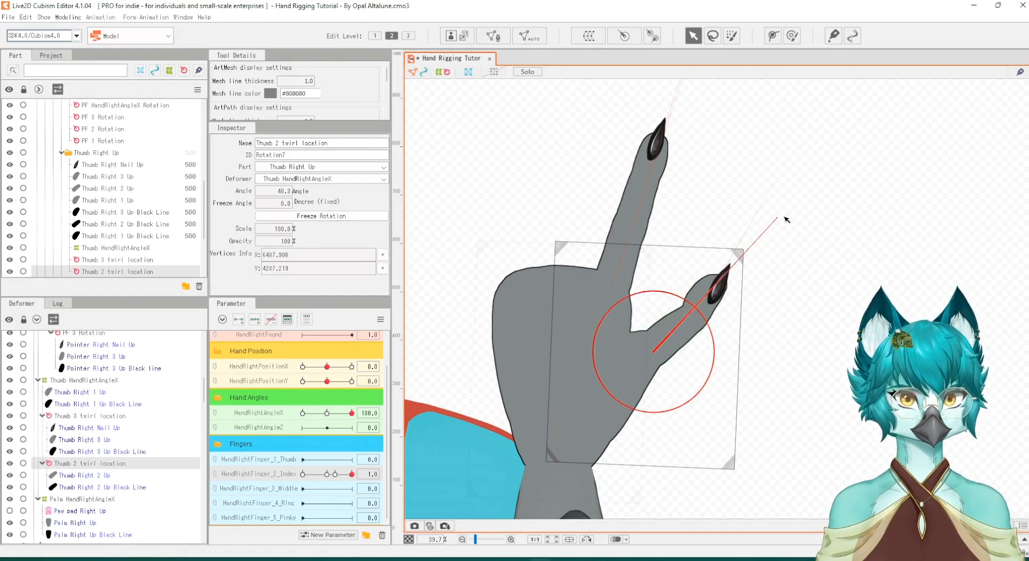
drag(778, 217, 692, 177)
key(ctrl+z)
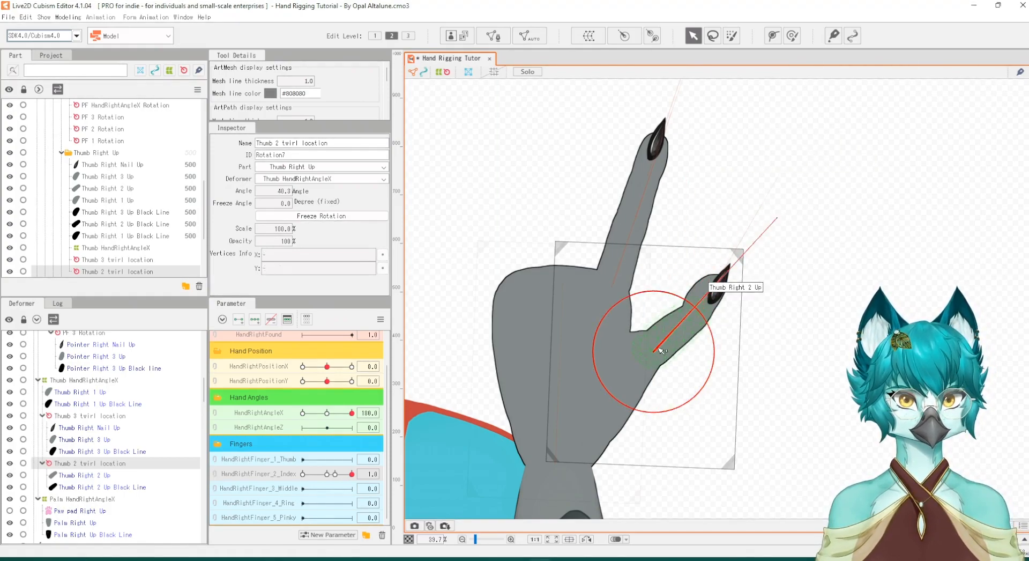
drag(665, 352, 663, 357)
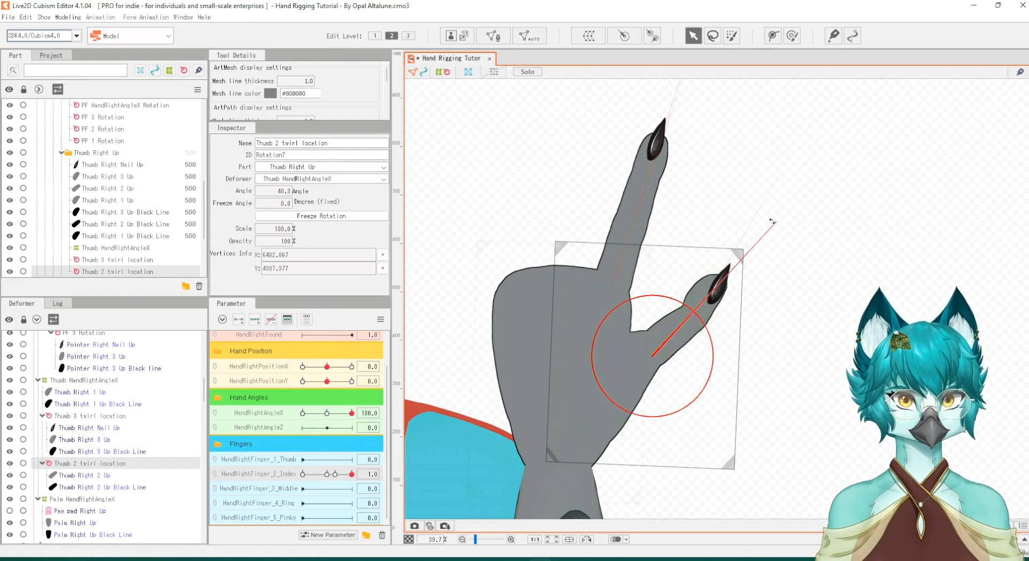
drag(773, 222, 641, 184)
key(ctrl+z)
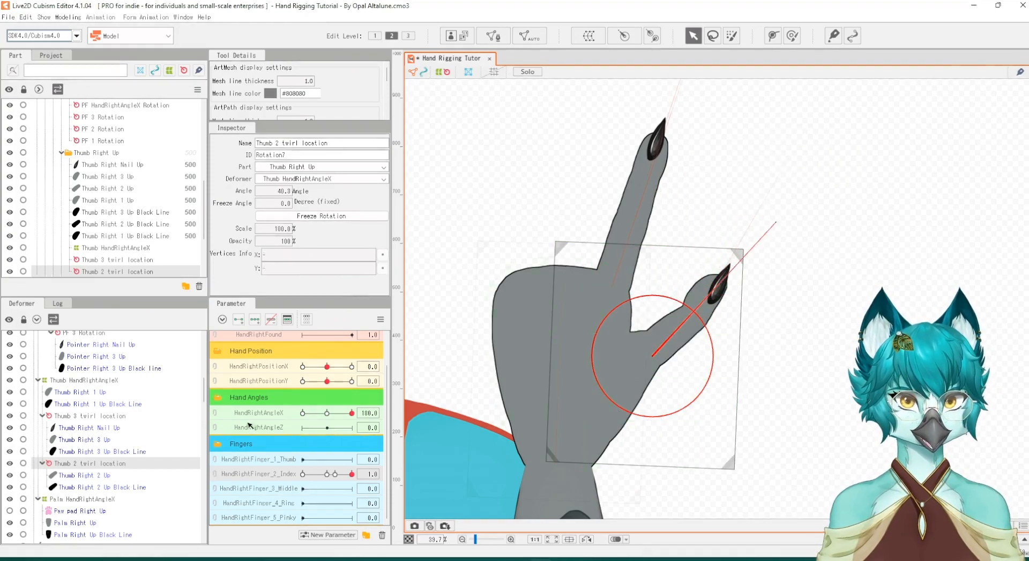
Create a parent rotation deformer named "Thumb 1 twirl location" for Thumb Right 1 Up and Thumb Right 1 Up Black Line
click(72, 392)
ctrl+click(86, 405)
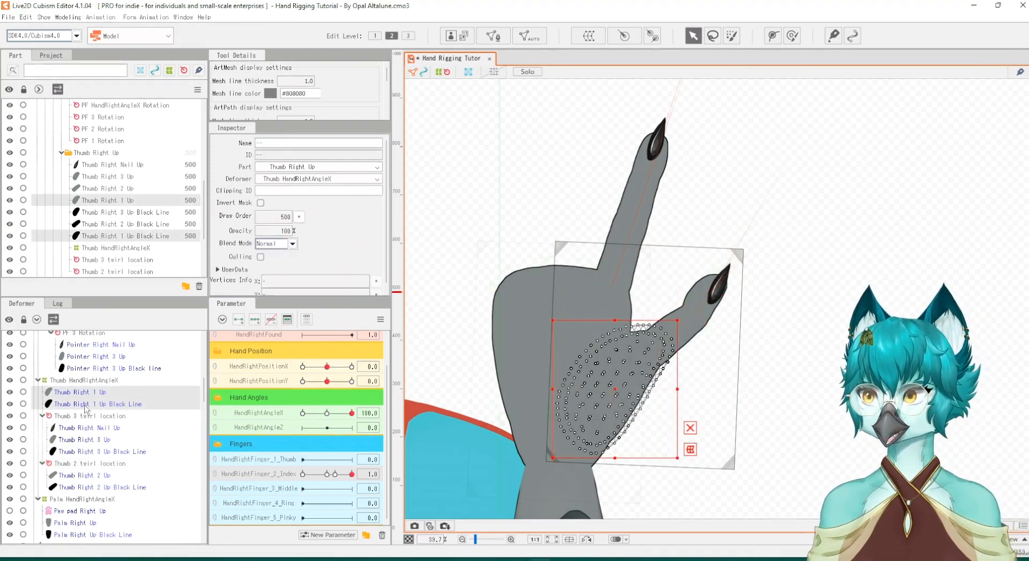
click(623, 34)
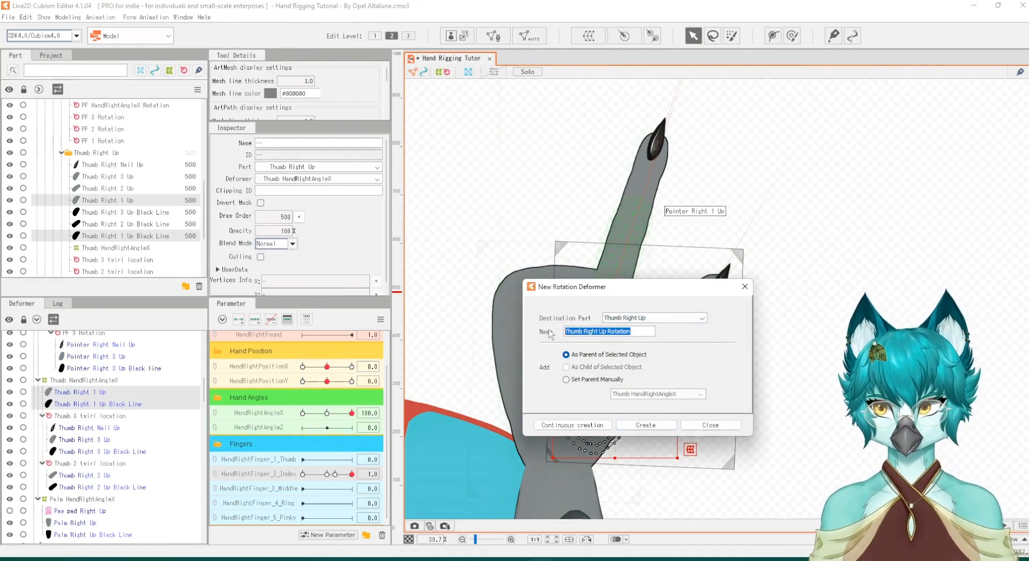
text(T)
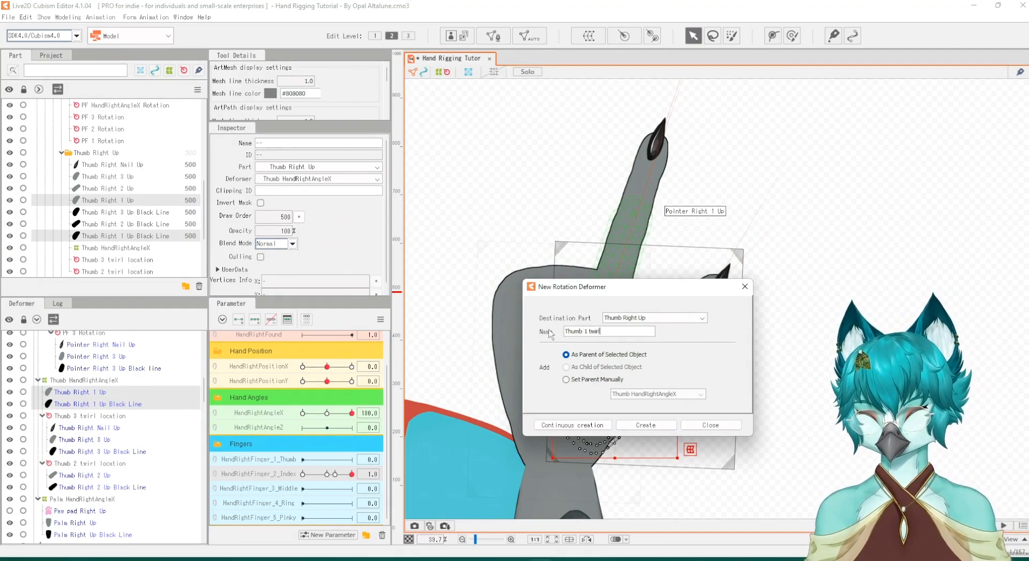
click(646, 424)
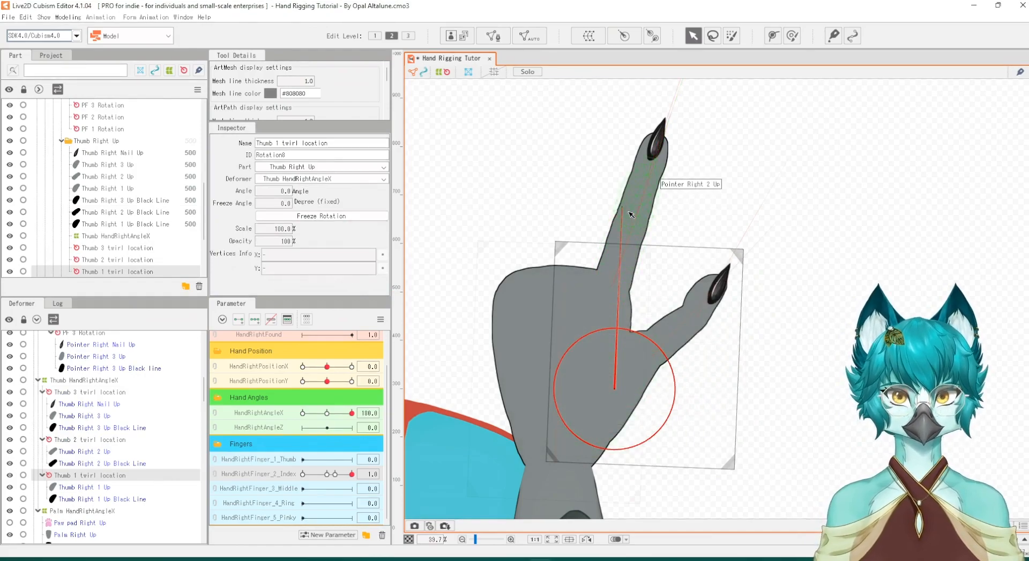
Angle Thumb 1 twirl location about 30.3° and move its pivot to the thumb's base near the wrist, testing and undoing the swing
drag(622, 208, 709, 243)
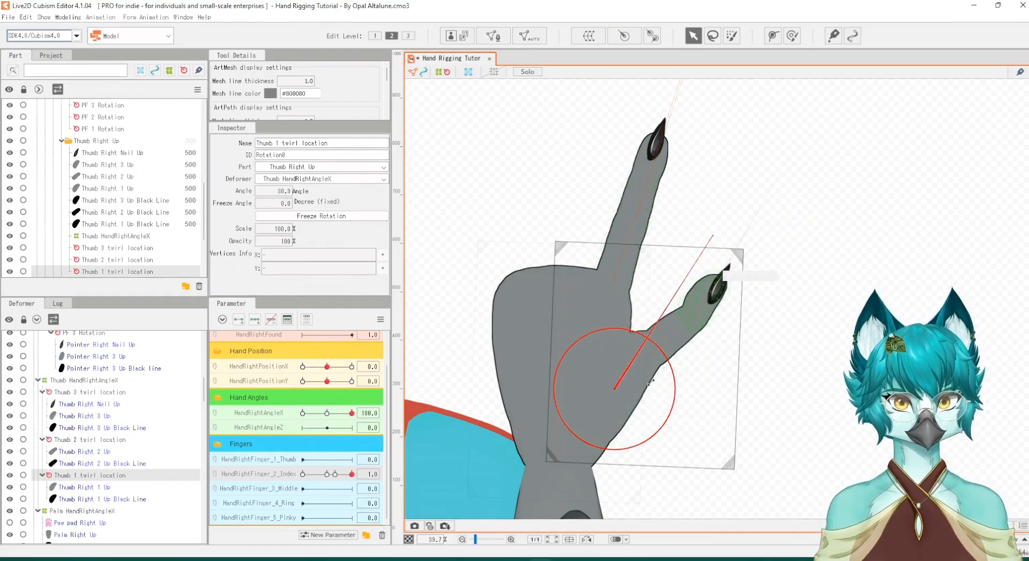
drag(615, 388, 609, 427)
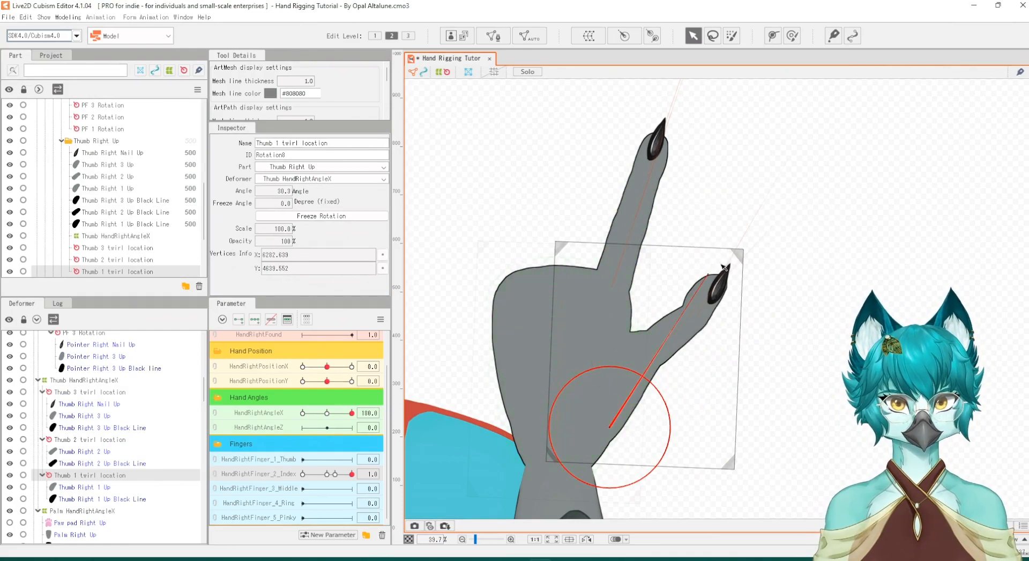
drag(701, 271, 655, 267)
key(ctrl+z)
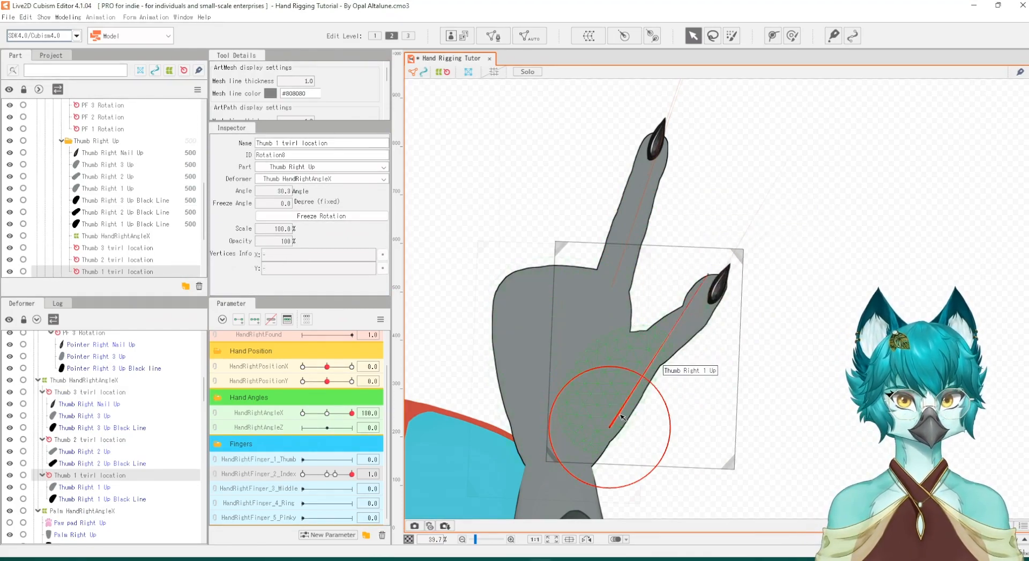
drag(614, 424, 610, 431)
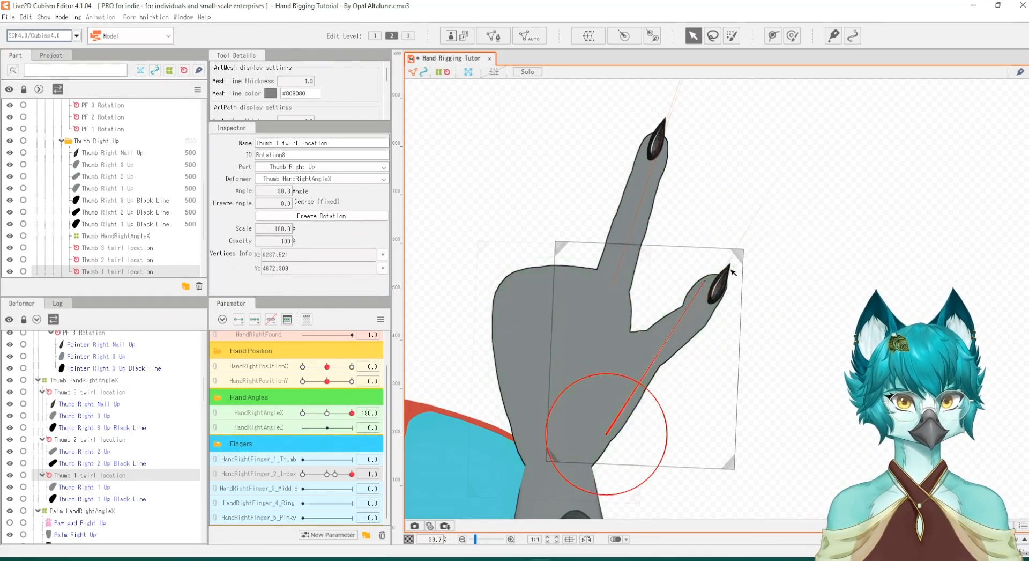
drag(705, 282, 641, 256)
key(ctrl+z)
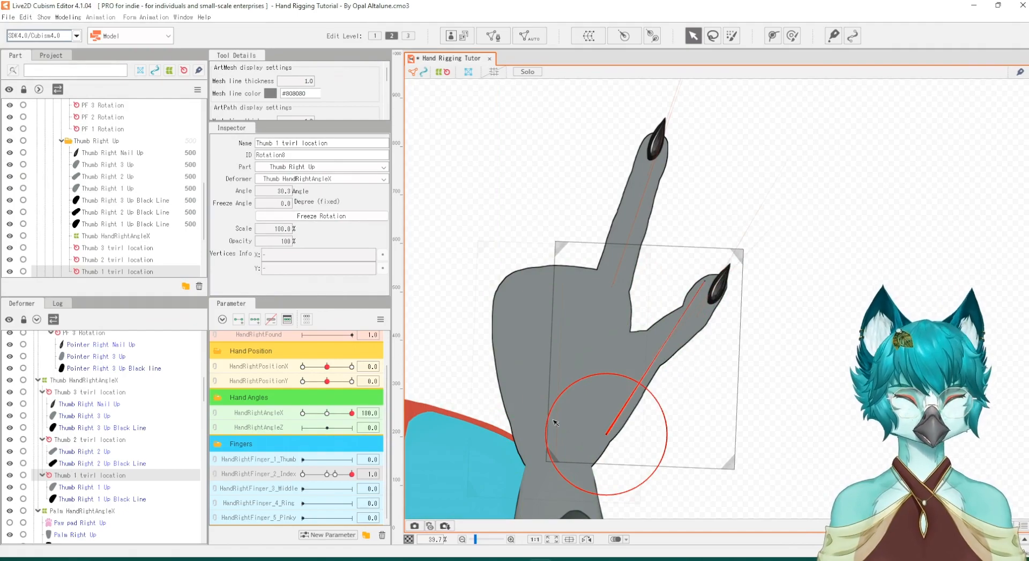
Check the three thumb rotation deformers one by one, test-rotate Thumb 1 twirl location, and undo the rotation
click(92, 394)
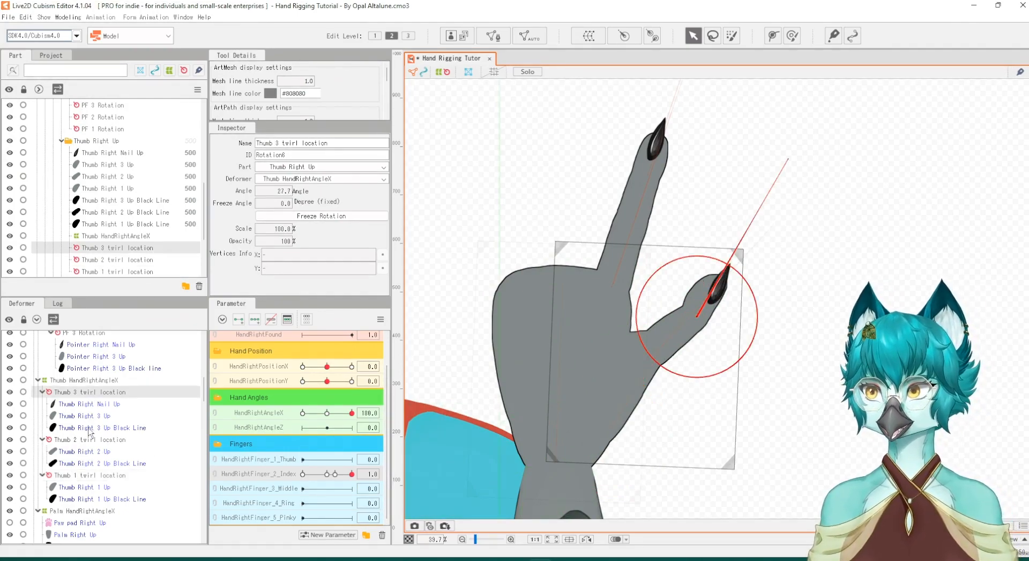
click(89, 440)
click(83, 476)
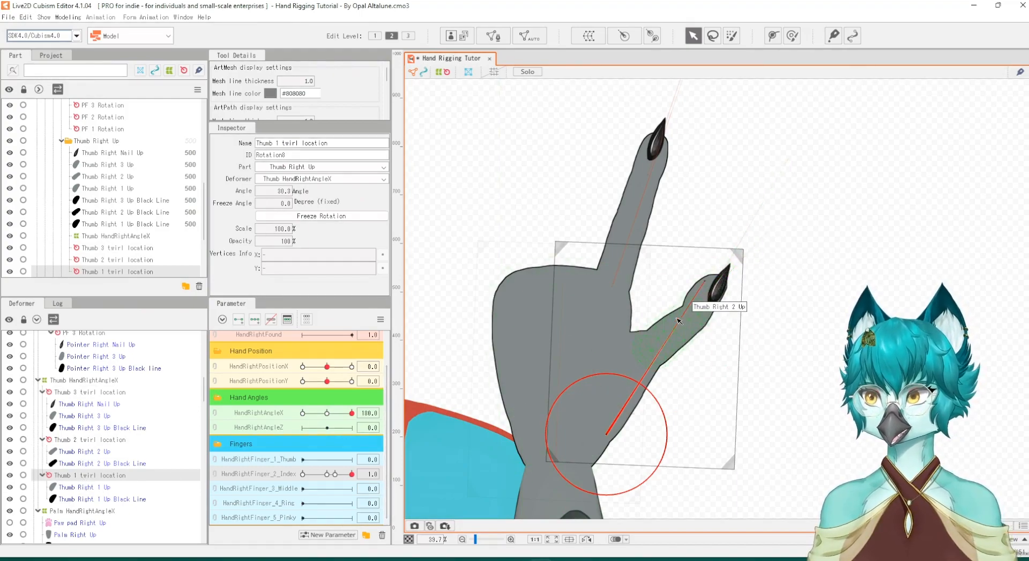
drag(714, 290, 700, 322)
key(ctrl+z)
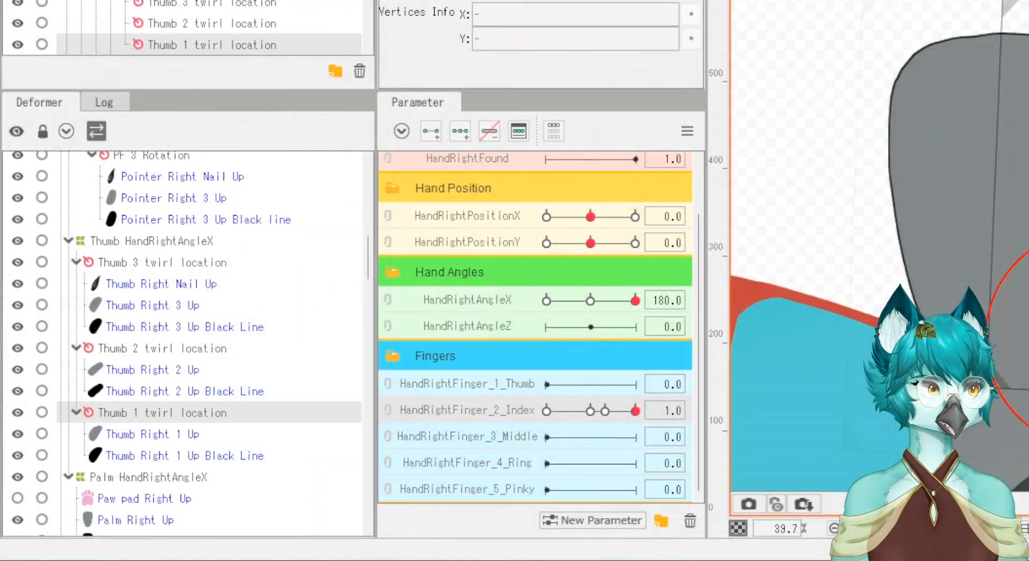
Nest Thumb 2 twirl location under Thumb 1 twirl location, and Thumb 3 twirl location under Thumb 2 twirl location
click(172, 348)
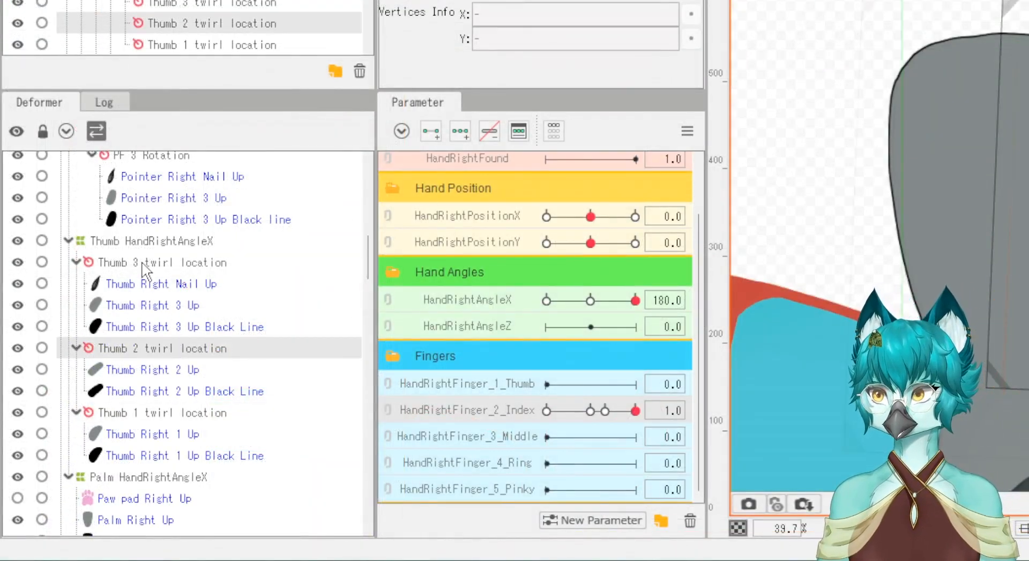
click(144, 263)
click(153, 348)
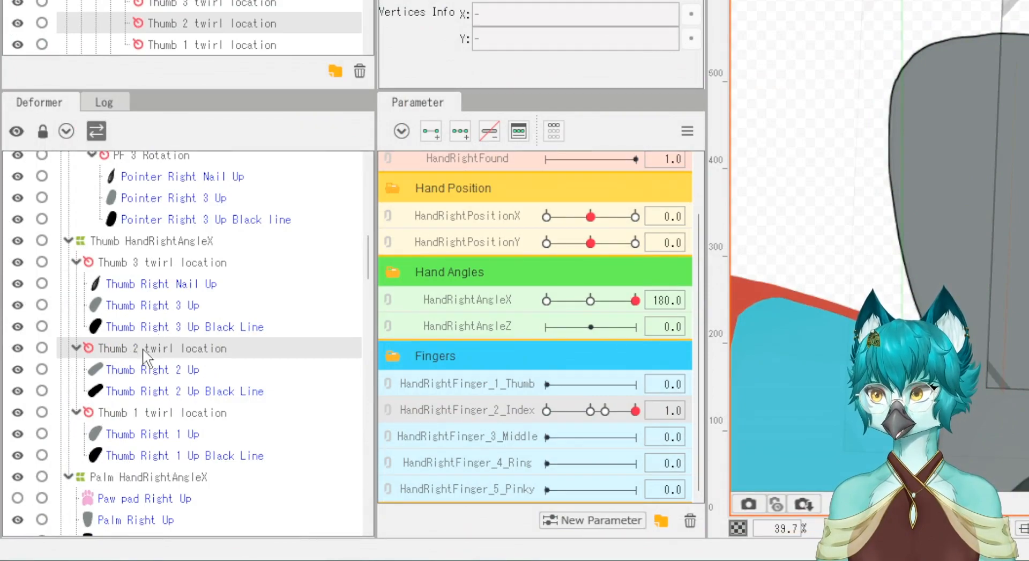
drag(136, 348, 169, 423)
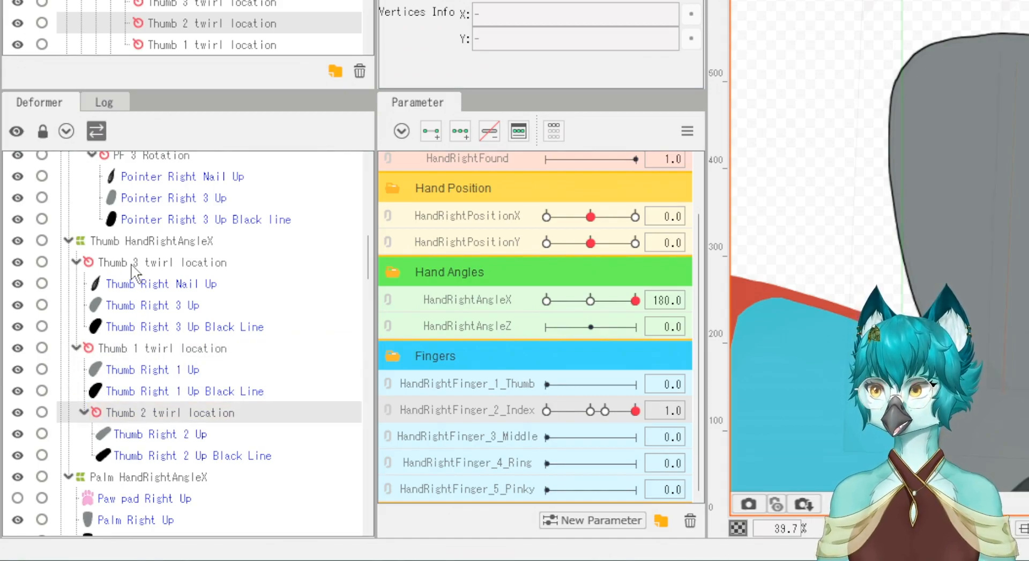
drag(132, 263, 161, 424)
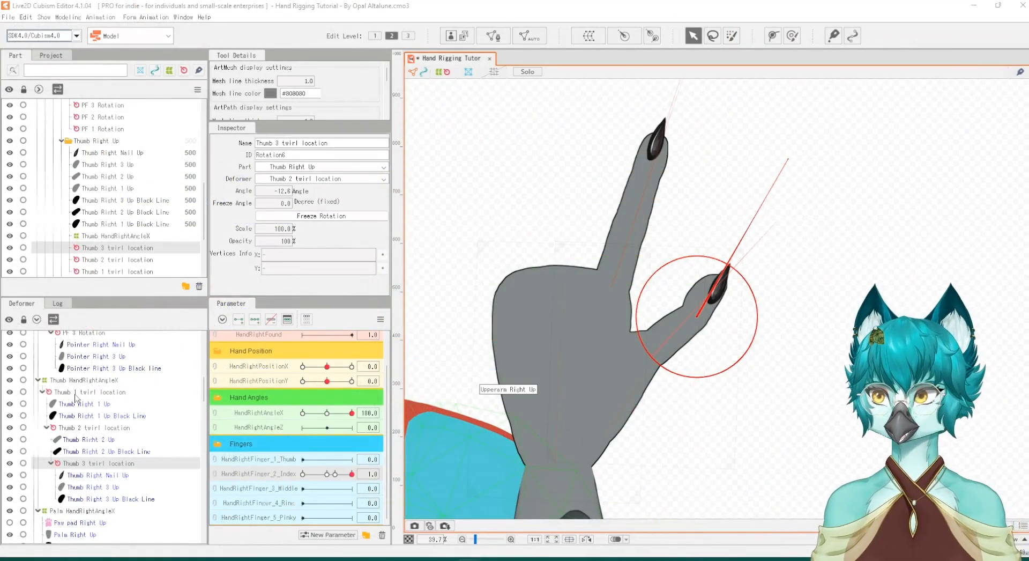
Shift the pivot of Thumb 1 twirl location slightly inward at the thumb's base, testing the swing and undoing each test rotation
click(77, 396)
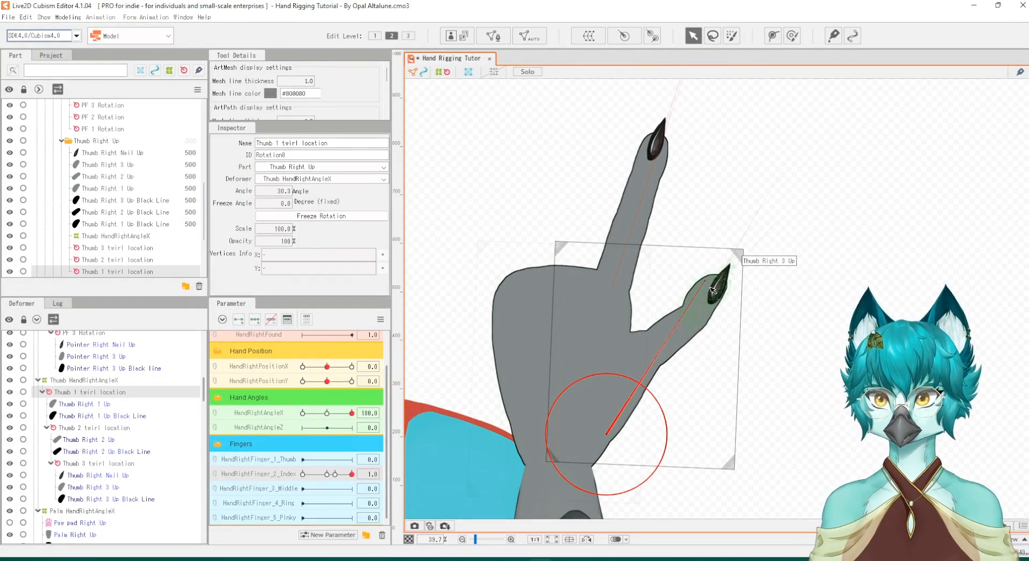
drag(706, 281, 586, 296)
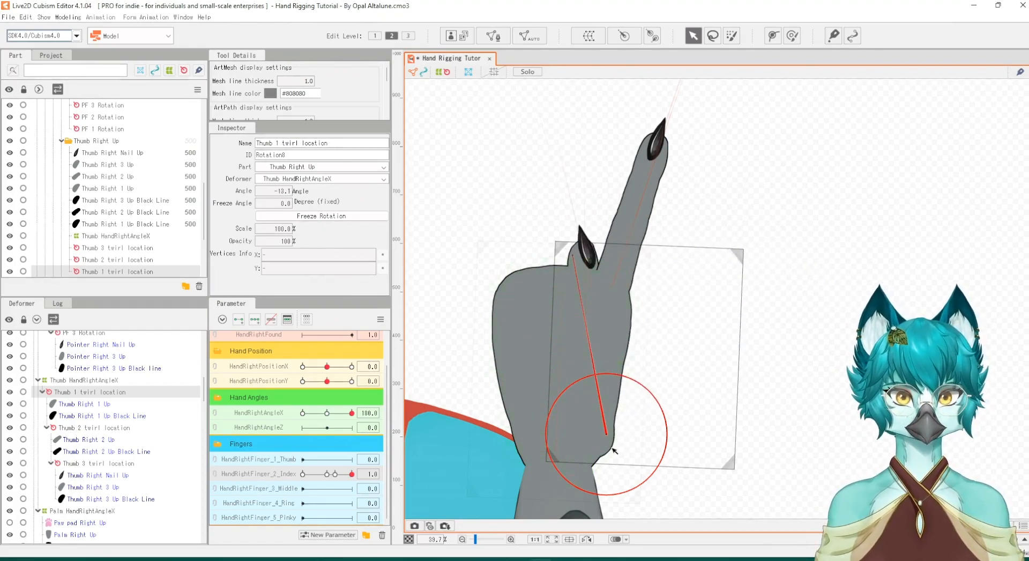
drag(631, 467, 624, 445)
drag(706, 282, 624, 273)
key(ctrl+z)
drag(613, 441, 598, 433)
drag(705, 279, 653, 268)
key(ctrl+z)
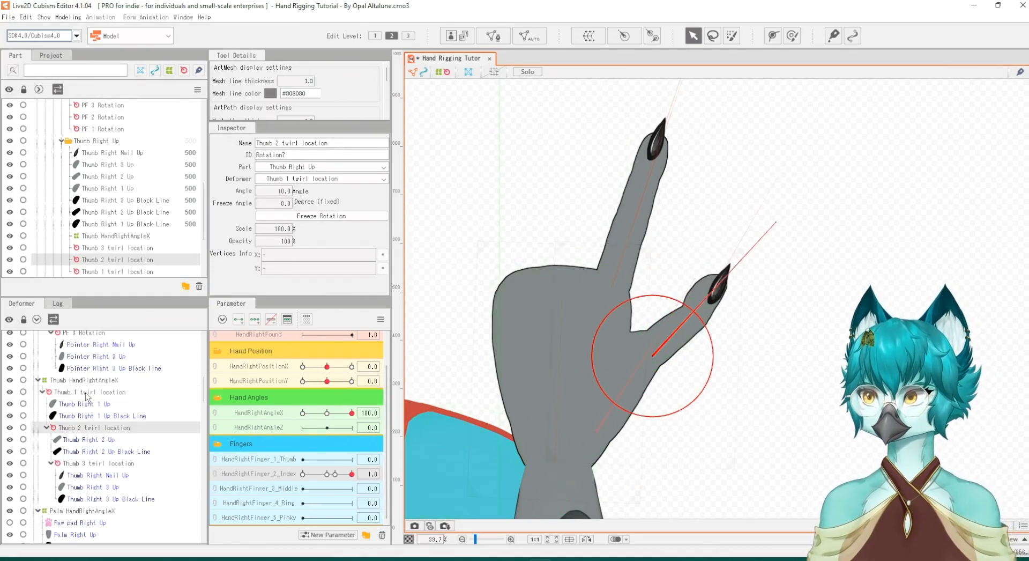
Add three HandRightAngleX keys to Thumb 3, Thumb 2 and Thumb 1 twirl location
click(92, 463)
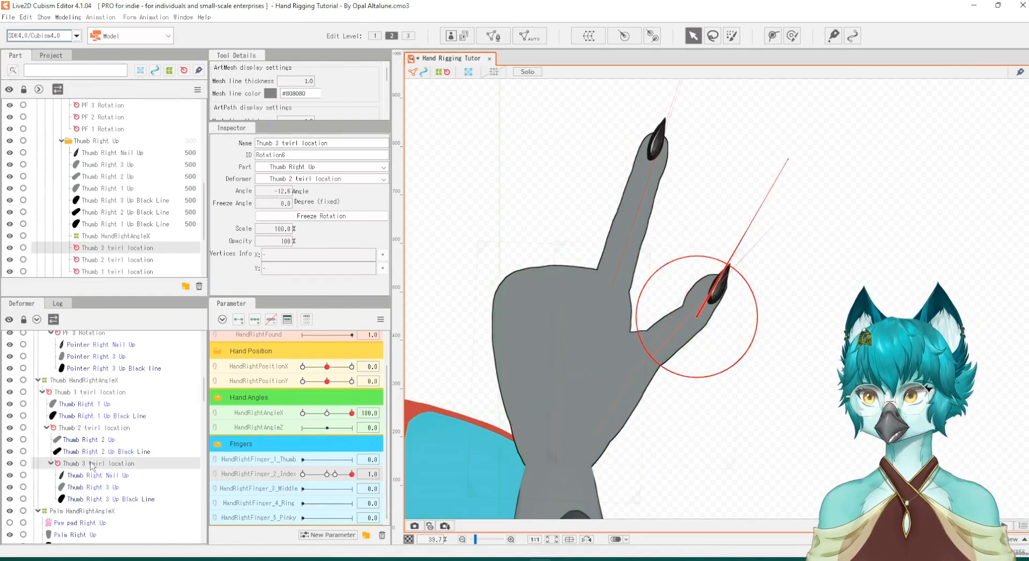
click(259, 415)
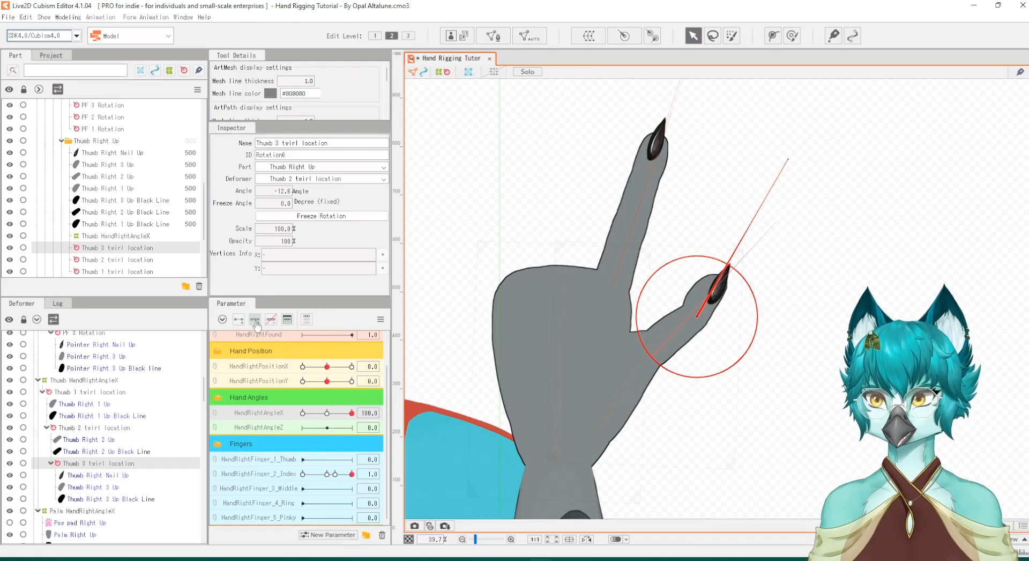
click(79, 428)
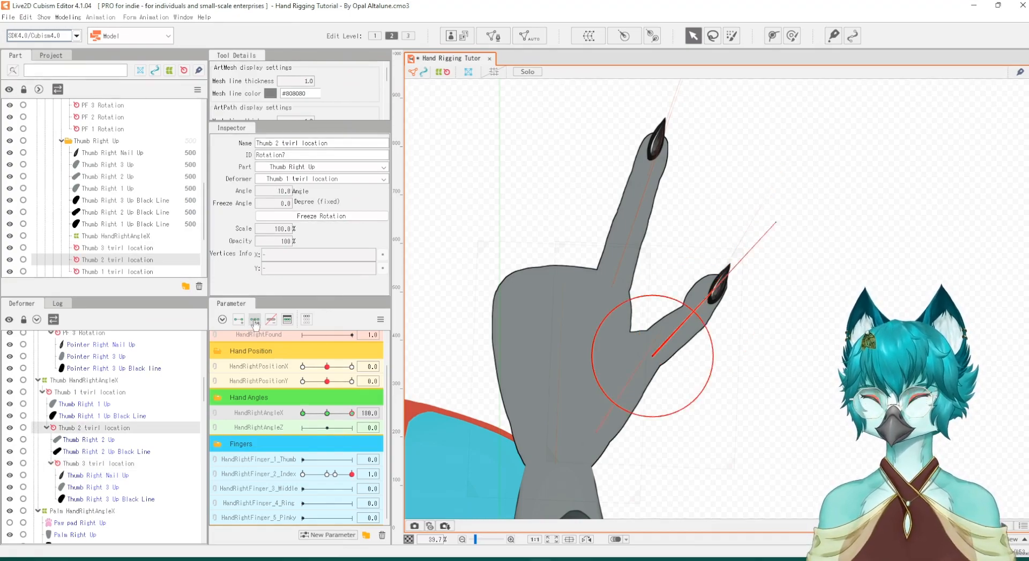
click(92, 393)
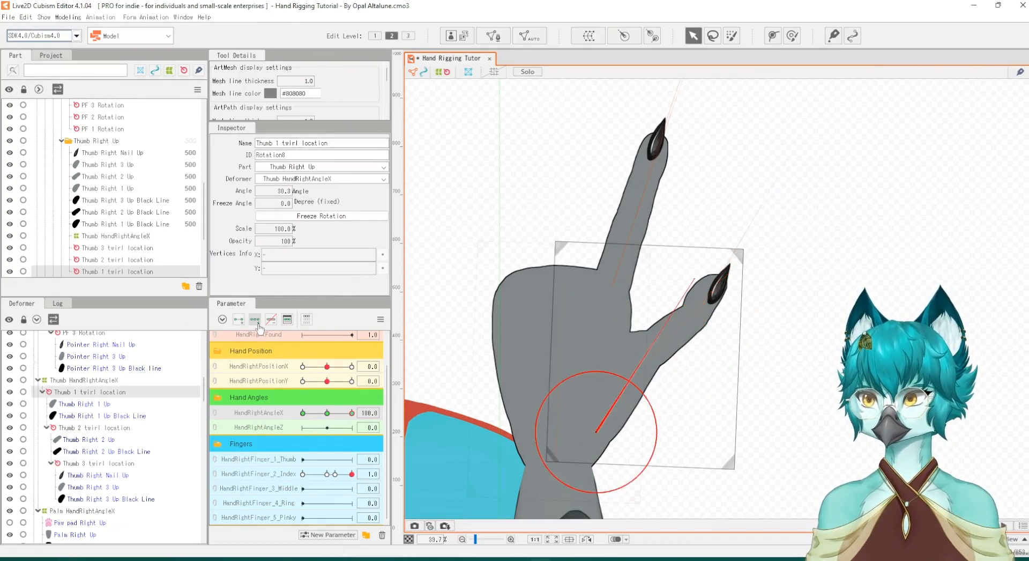
Create a rotation deformer named "Thumb 3 curl" as the parent of Thumb 3 twirl location
click(91, 463)
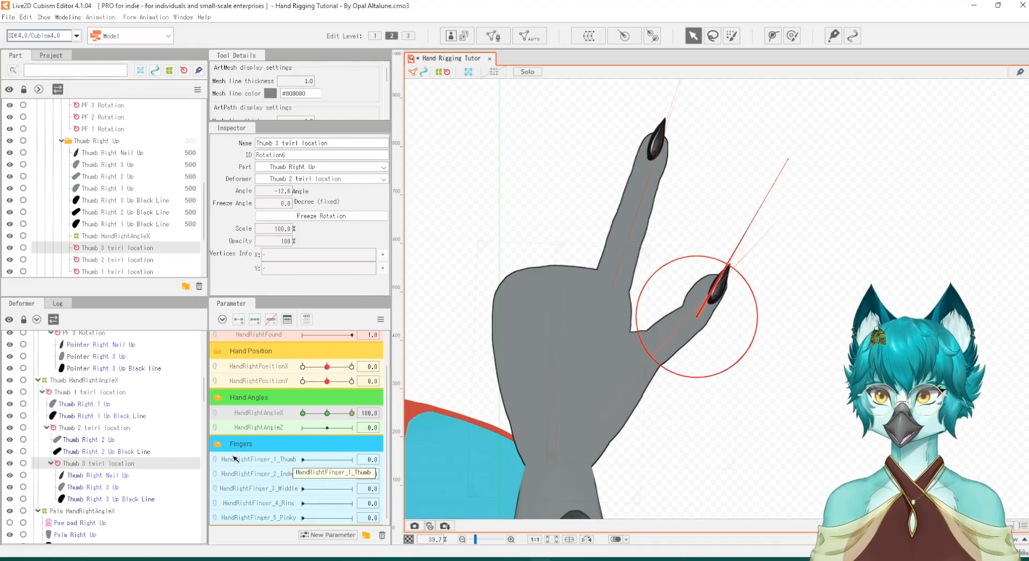
drag(346, 417, 395, 421)
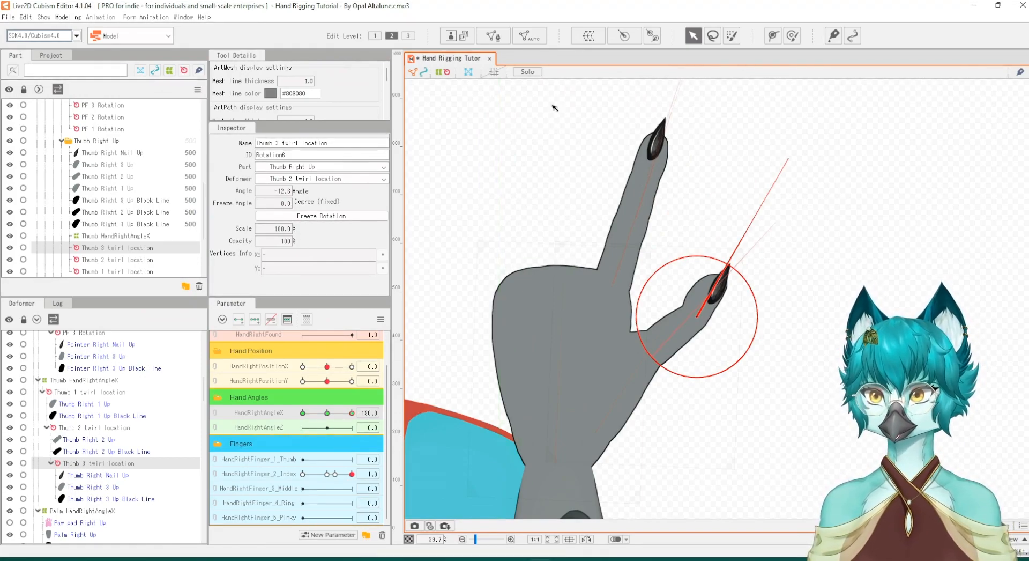
click(624, 36)
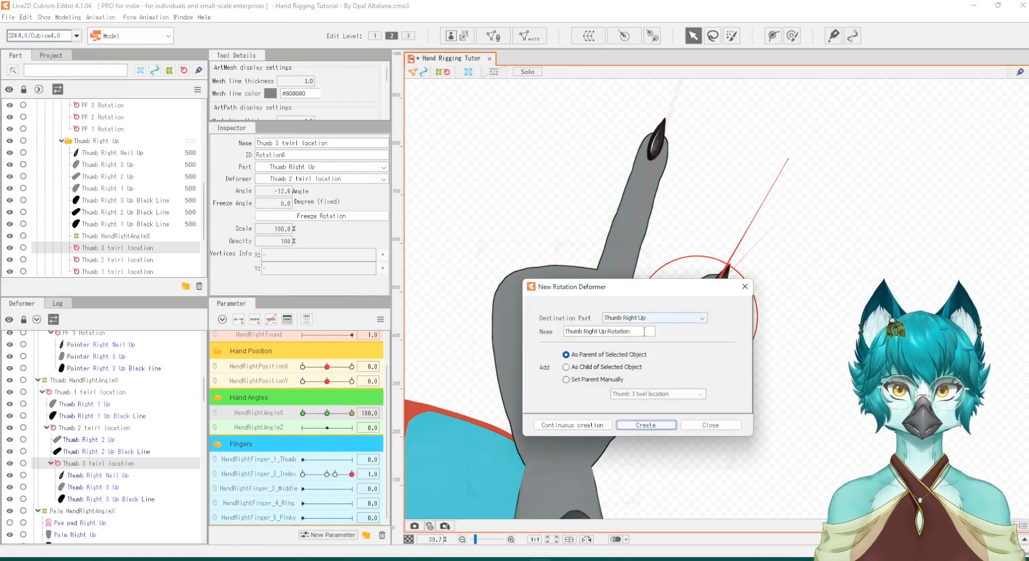
drag(645, 331, 572, 331)
text(Thum)
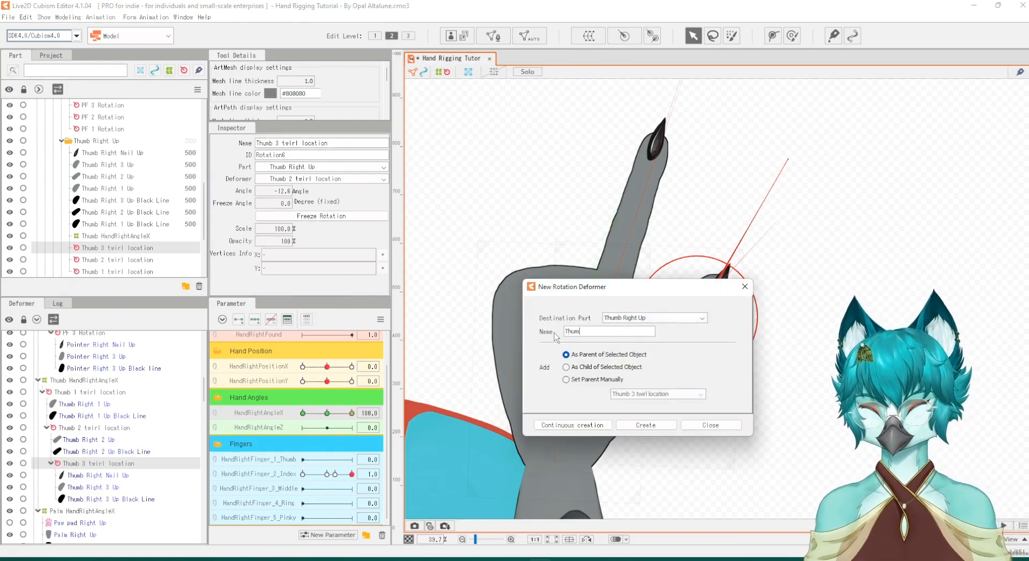
text(b 3 cur)
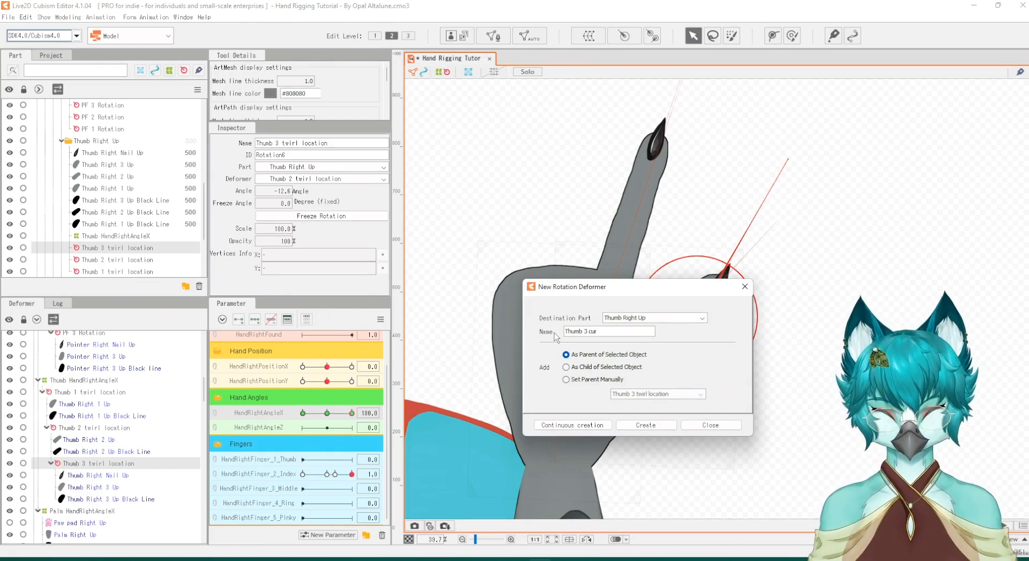
text(l)
click(650, 425)
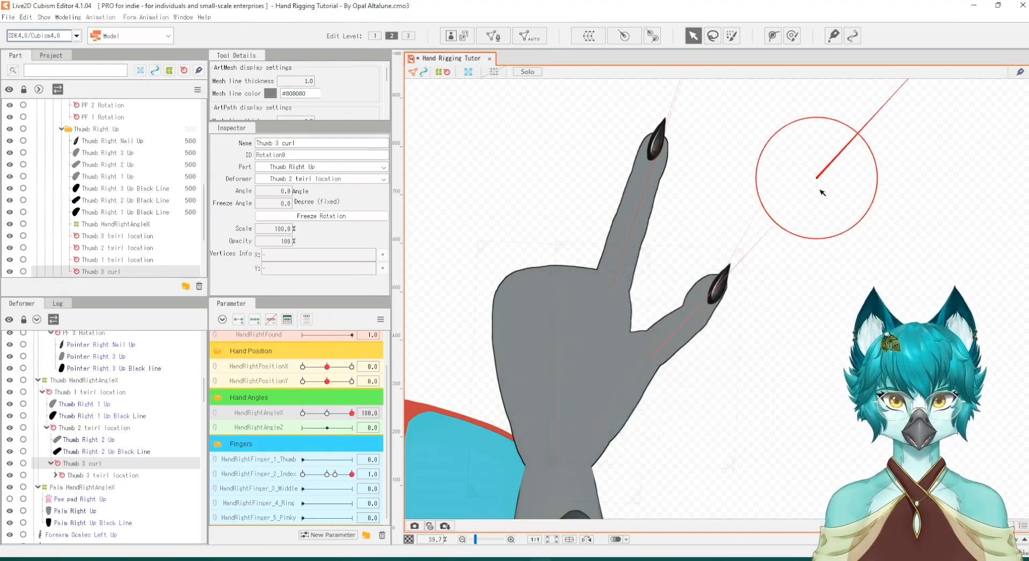
Place Thumb 3 curl on the thumb's tip joint at about -12.8°, test-rotating it and undoing the swings
drag(822, 192, 707, 322)
drag(824, 183, 680, 204)
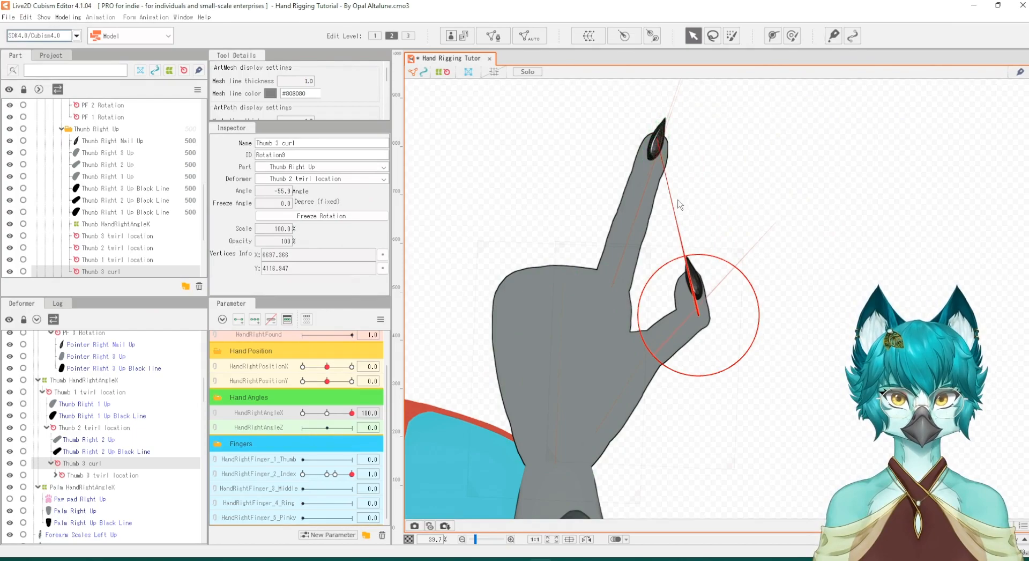
key(ctrl+z)
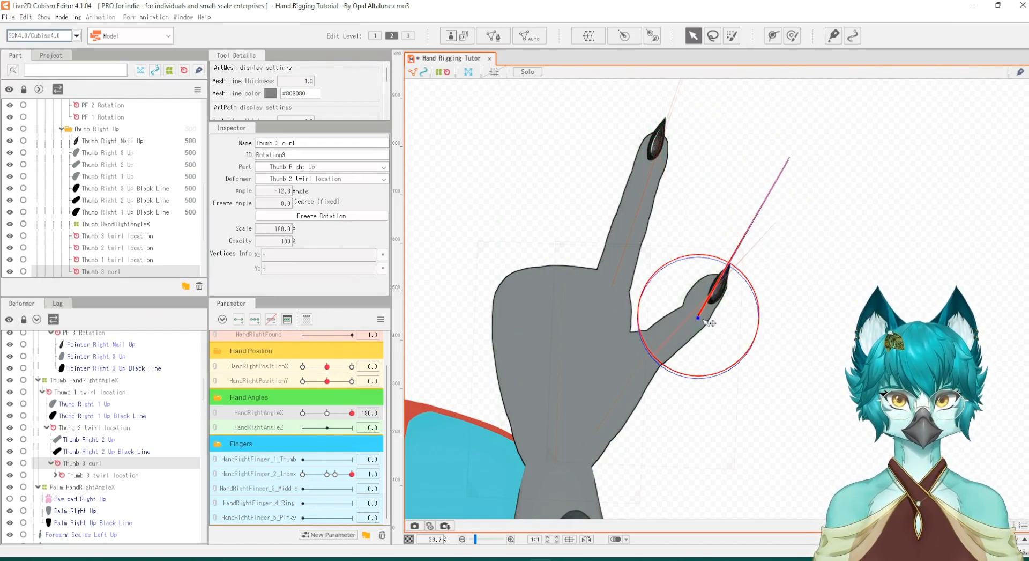
drag(799, 166, 678, 144)
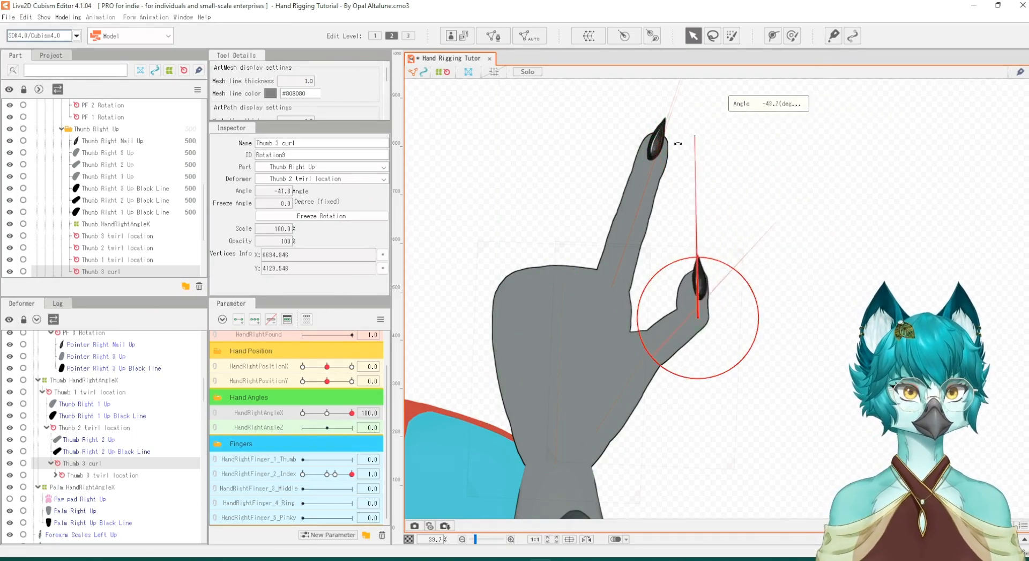
key(ctrl+z)
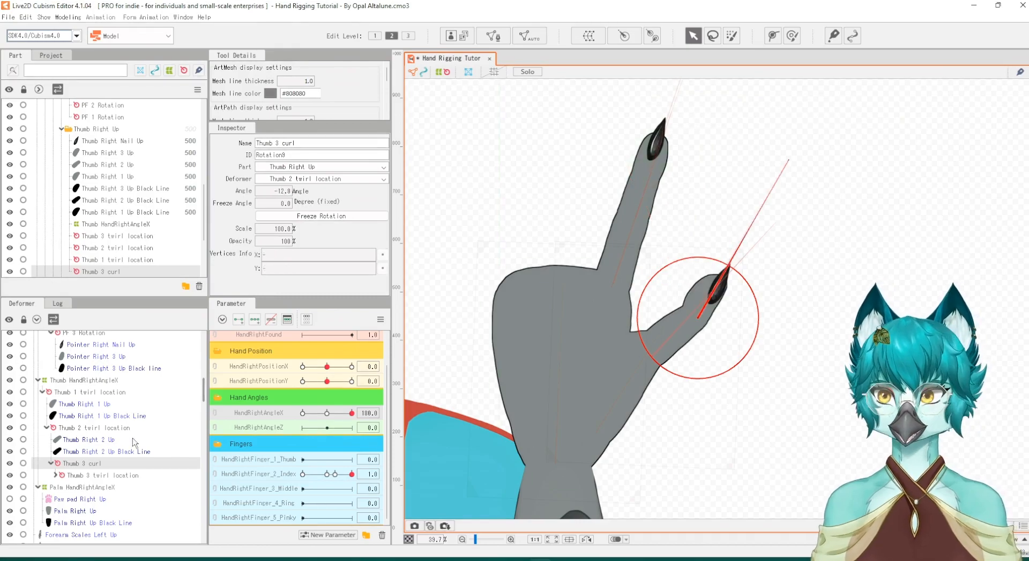
Create parent rotation deformer "Thumb 2 curl" for Thumb 2 twirl location and align it at about 7.6° on the thumb's middle joint, undoing the test swing
click(81, 427)
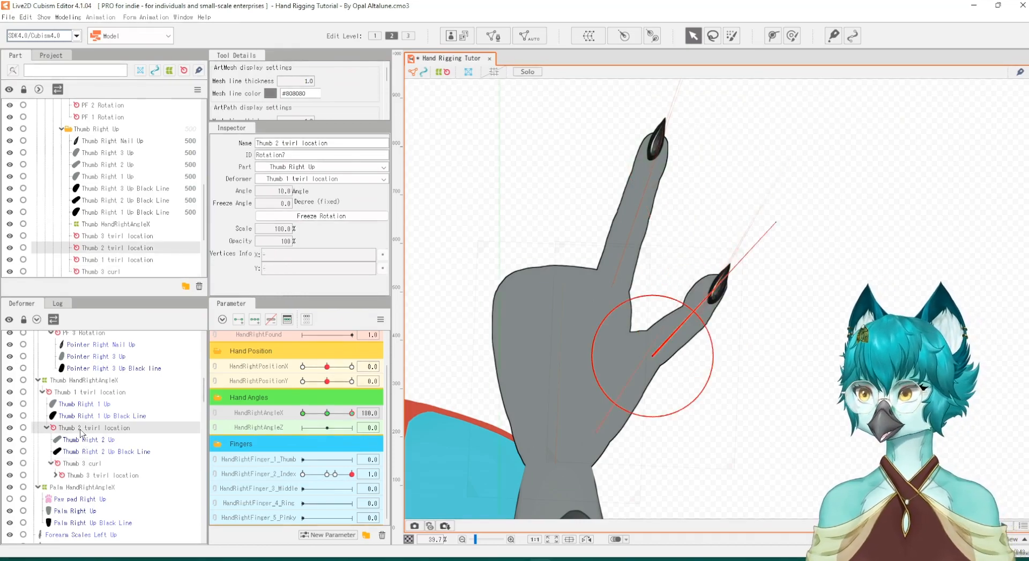
click(630, 42)
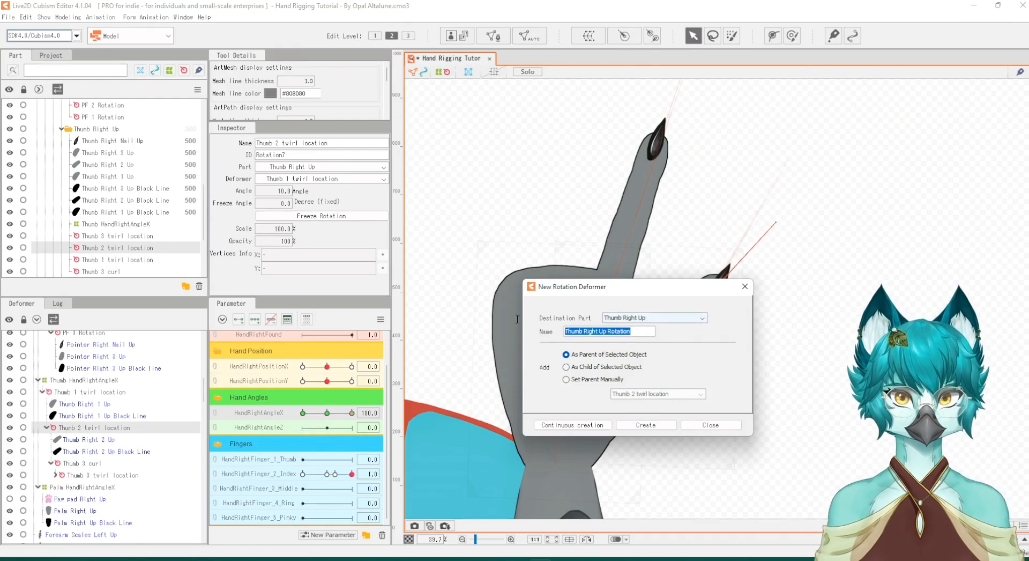
text(Thumb 2 curl)
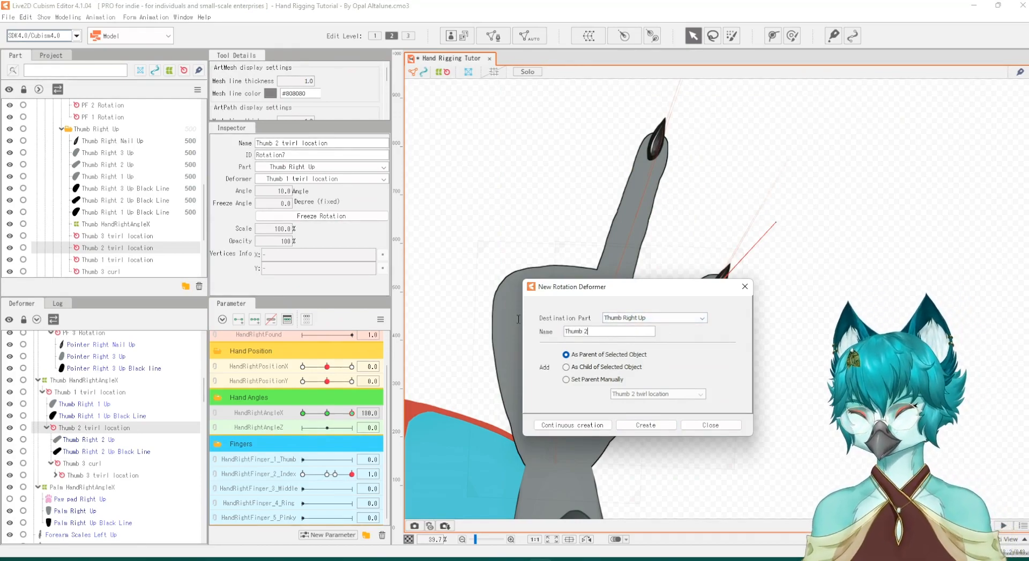
click(646, 425)
drag(732, 234, 661, 362)
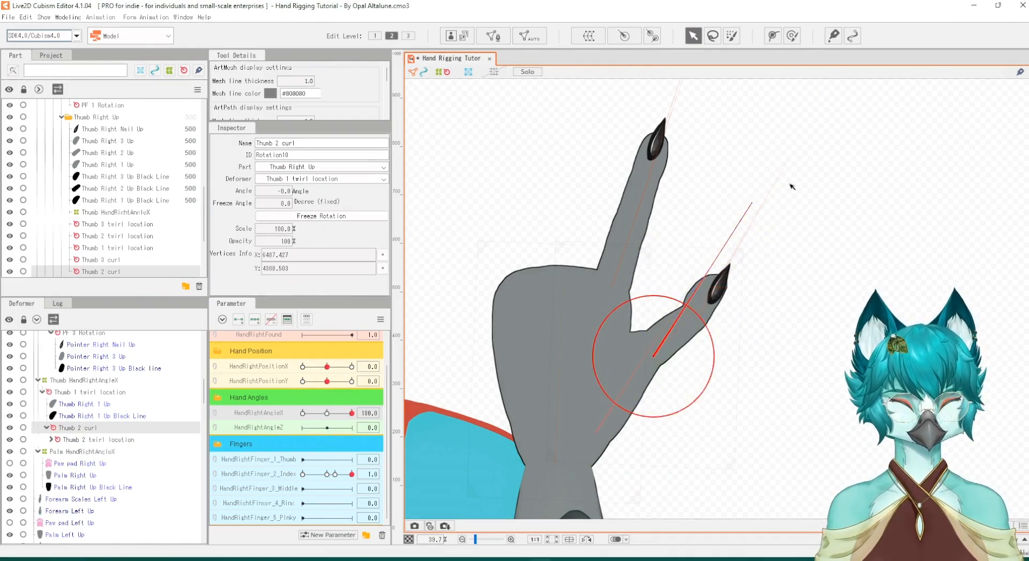
drag(755, 202, 657, 191)
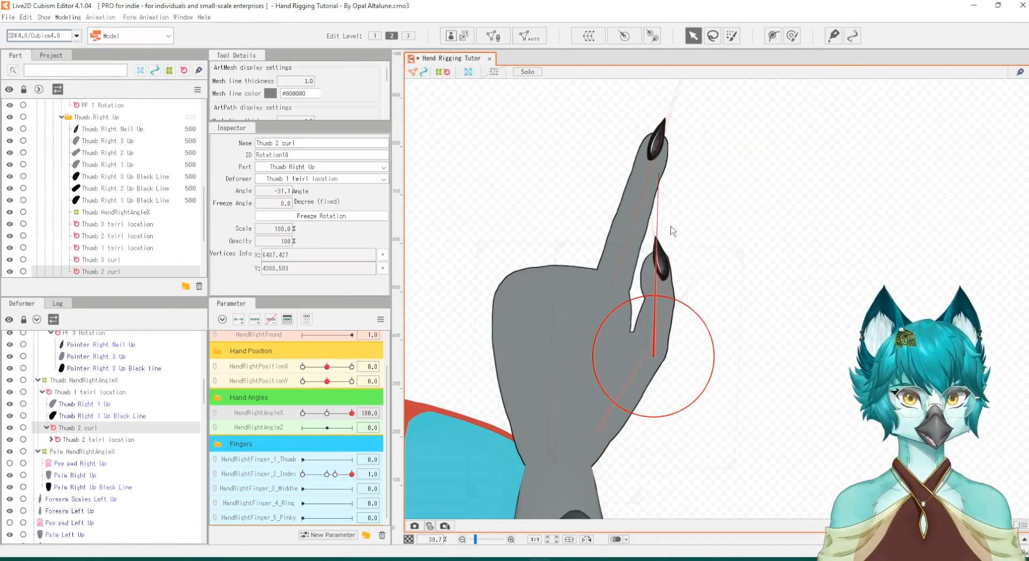
key(ctrl+z)
Create parent rotation deformer "Thumb 1 curl" for Thumb 1 twirl location and angle it about 30.2°, undoing the test swing
click(71, 392)
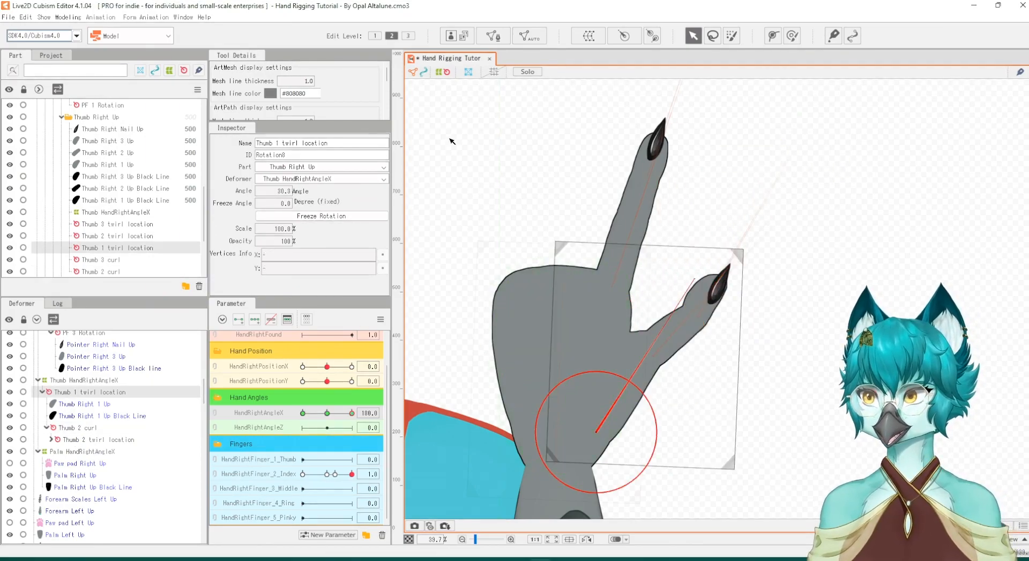
click(624, 36)
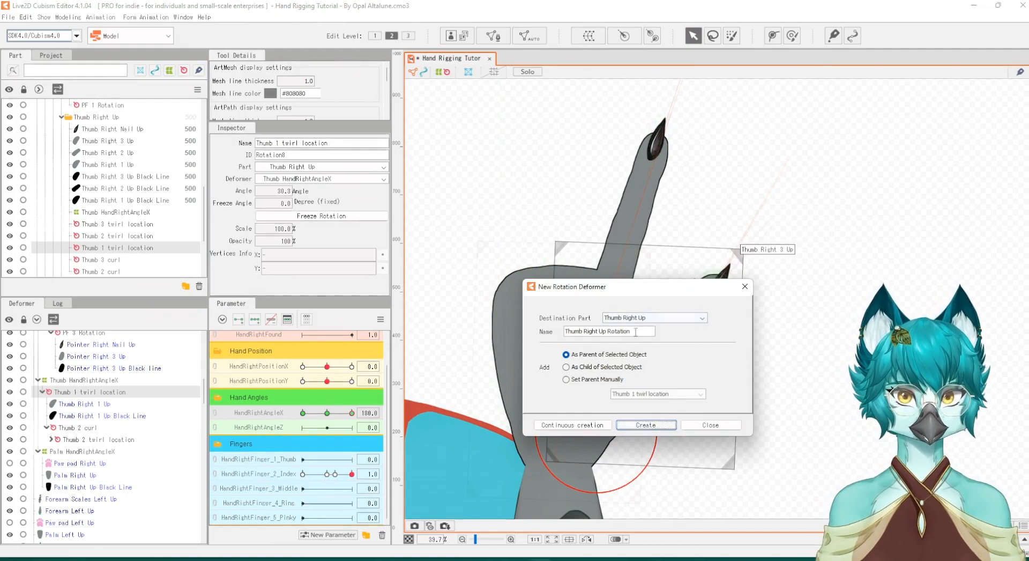
drag(636, 332, 560, 331)
text(Thumb 1 curl)
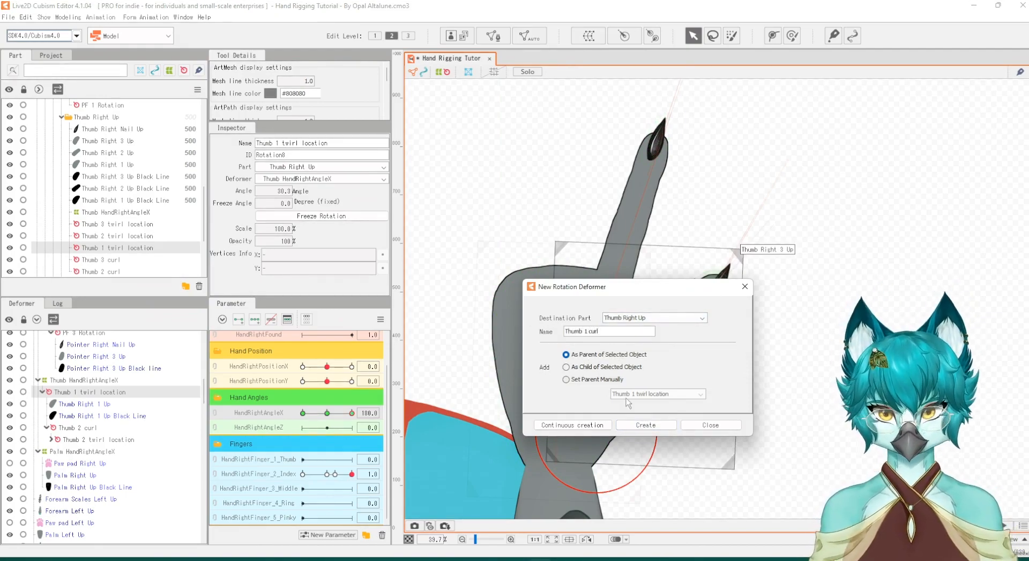
click(645, 425)
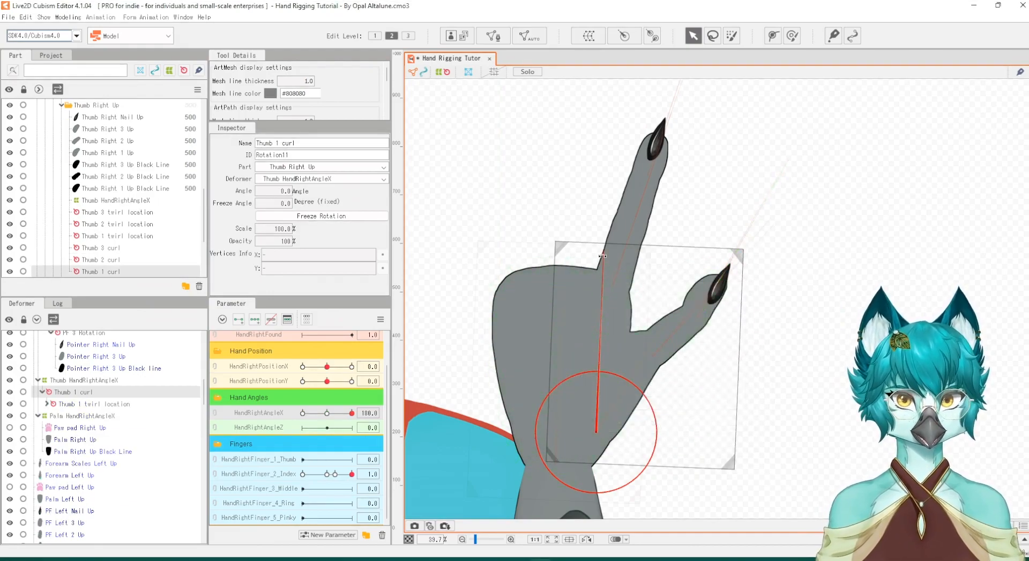
drag(630, 256, 592, 259)
key(ctrl+z)
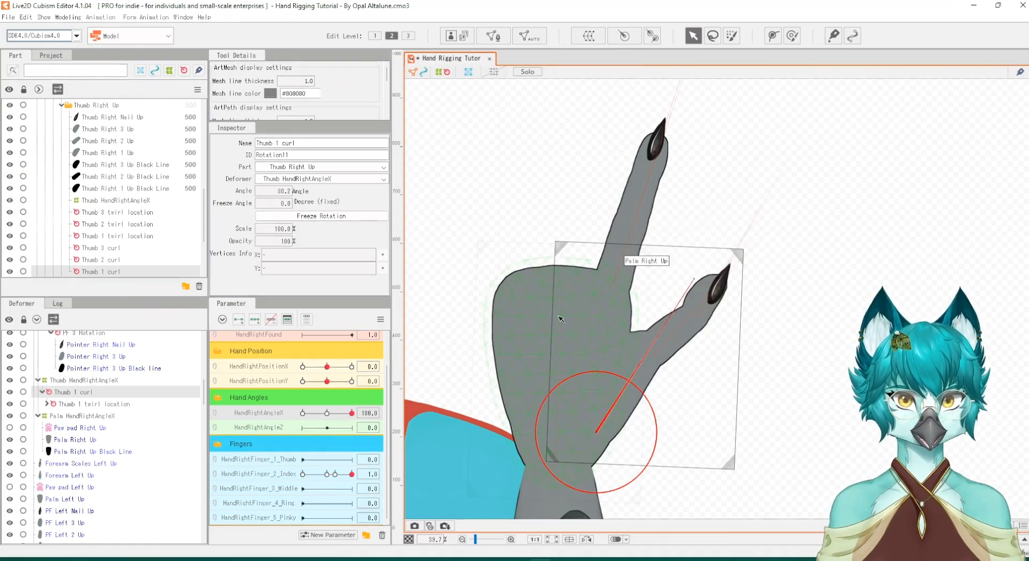
Expand the thumb's deformer hierarchy and check how the curl and twirl location deformers nest down to the thumb tip
click(50, 406)
click(48, 404)
click(75, 439)
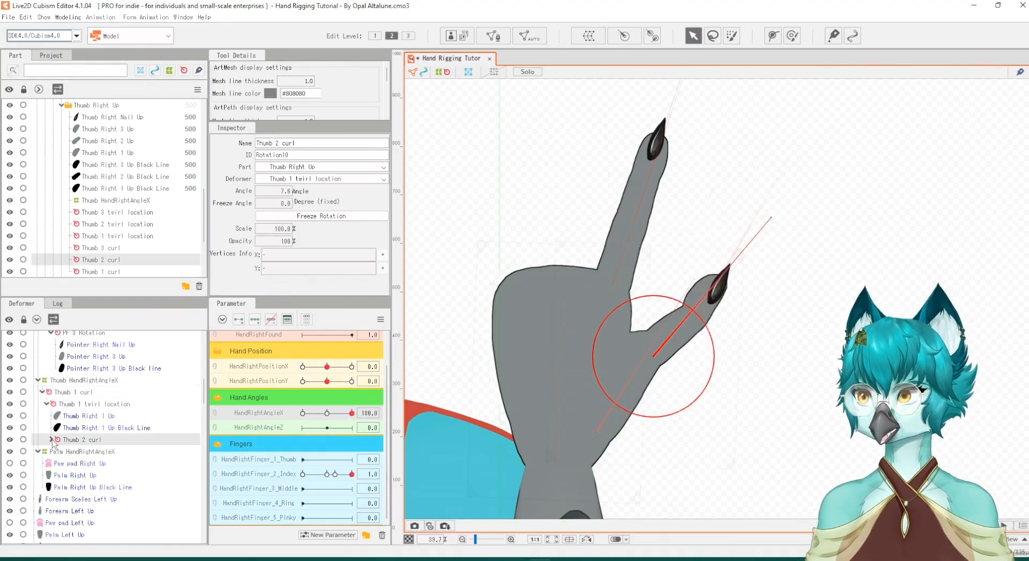
click(51, 439)
click(72, 452)
click(55, 451)
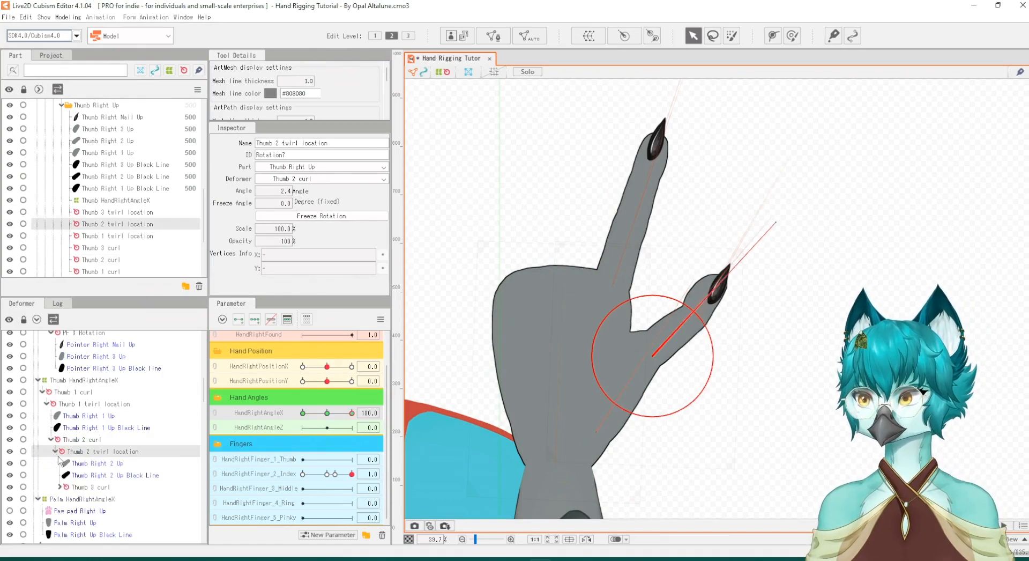
click(66, 487)
click(60, 487)
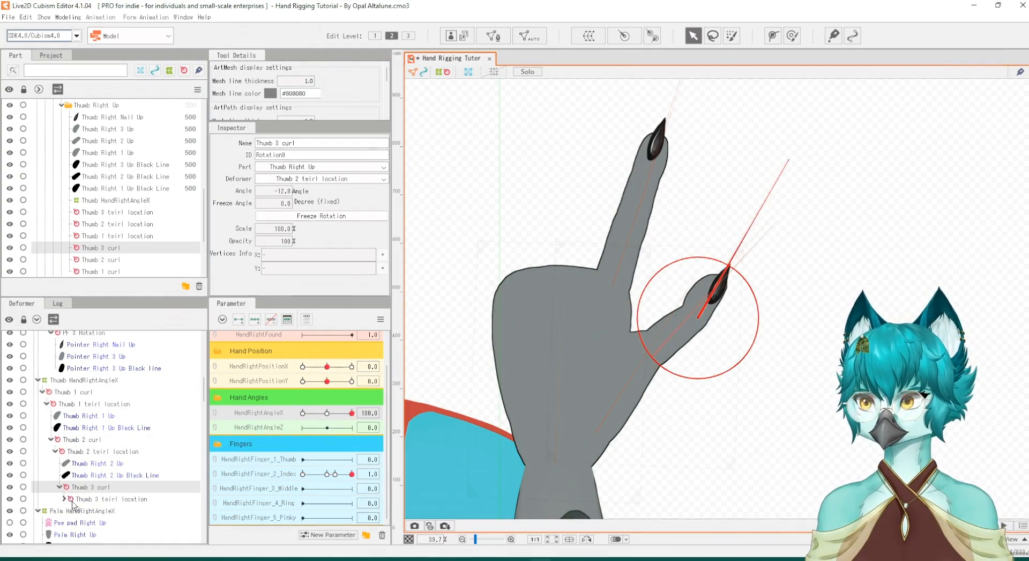
click(72, 503)
click(64, 499)
scroll(109, 445, down, 1)
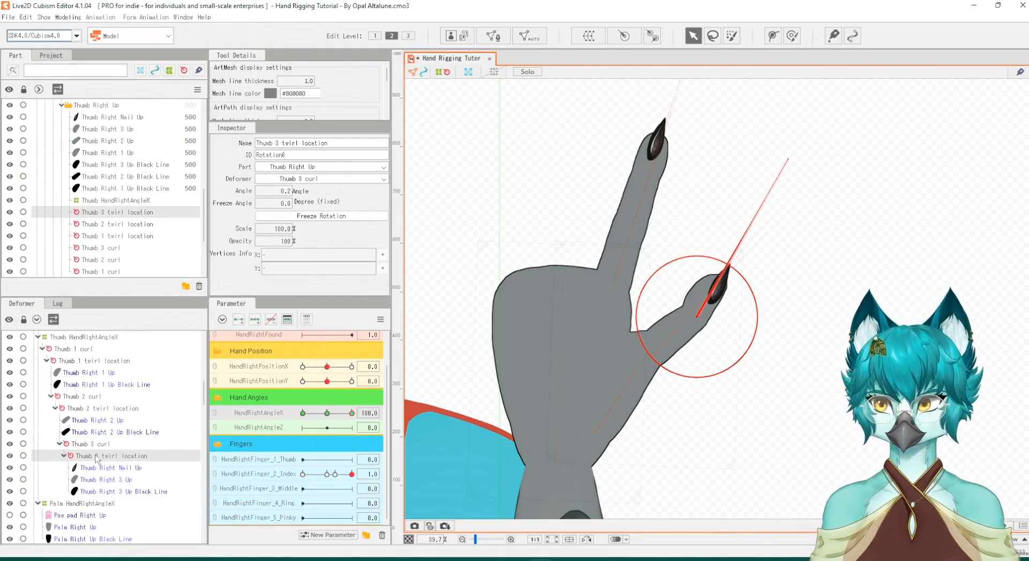
Compare Thumb 3 curl with Thumb 3 twirl location, checking their HandRightAngleX keys and the finger parameters
click(97, 444)
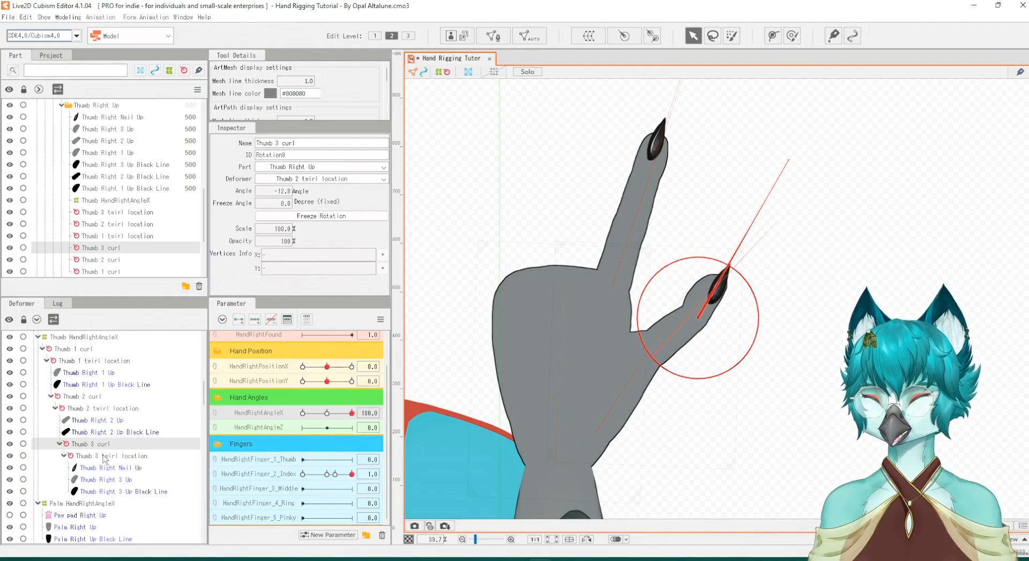
click(102, 456)
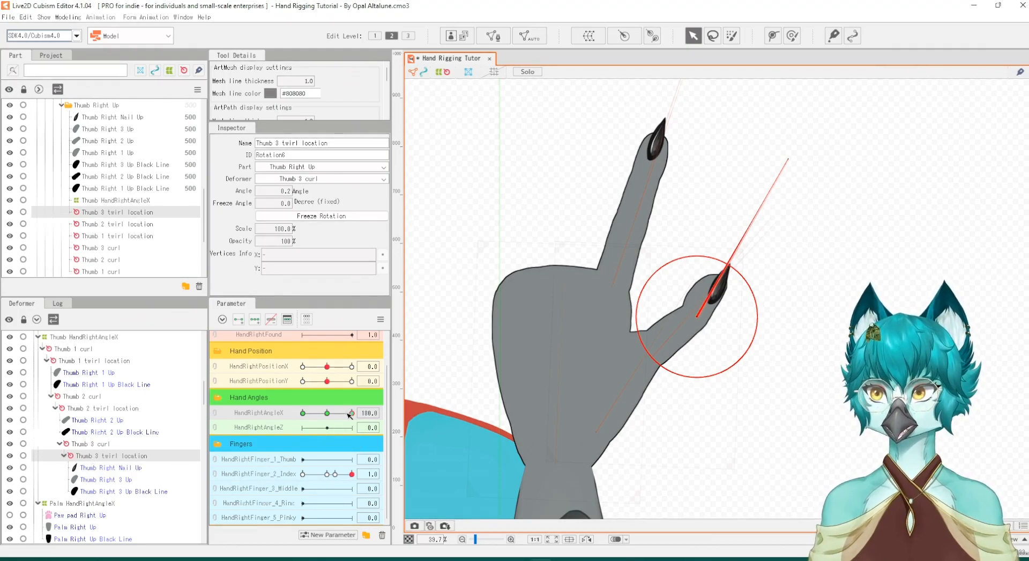
mouse_move(349, 415)
mouse_down()
mouse_move(303, 417)
mouse_move(349, 416)
mouse_up()
click(83, 444)
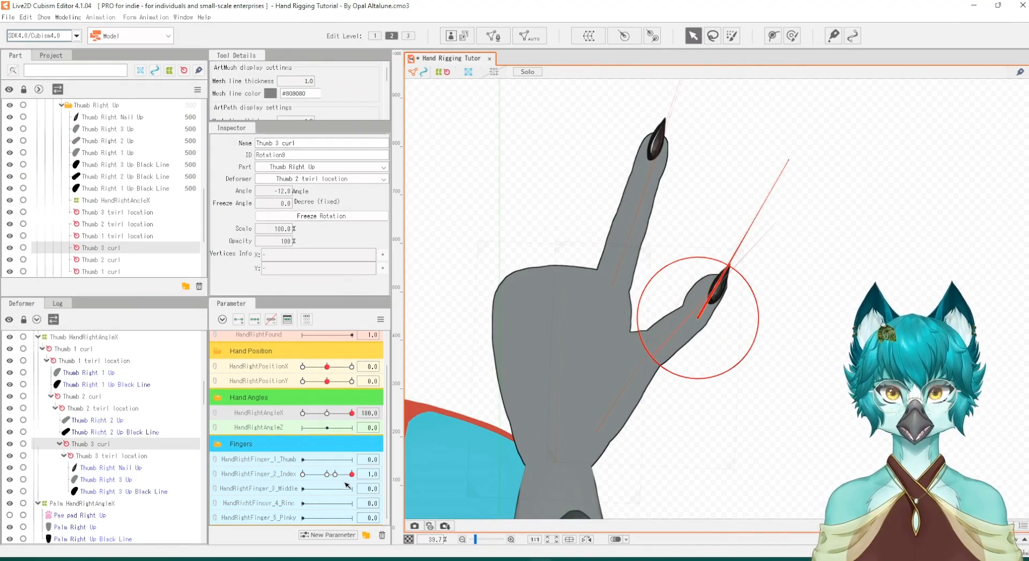
mouse_move(346, 475)
mouse_down()
mouse_move(298, 474)
mouse_move(358, 466)
mouse_up()
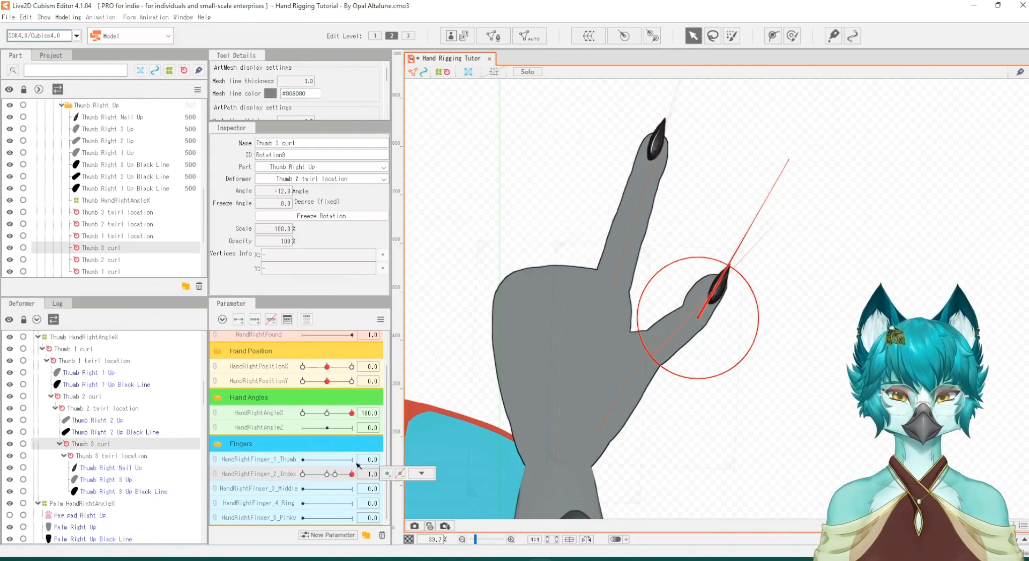
At HandRightAngleX 0, rotate the Thumb 1 twirl location deformer counterclockwise so the thumb swings in against the side-on hand
click(98, 455)
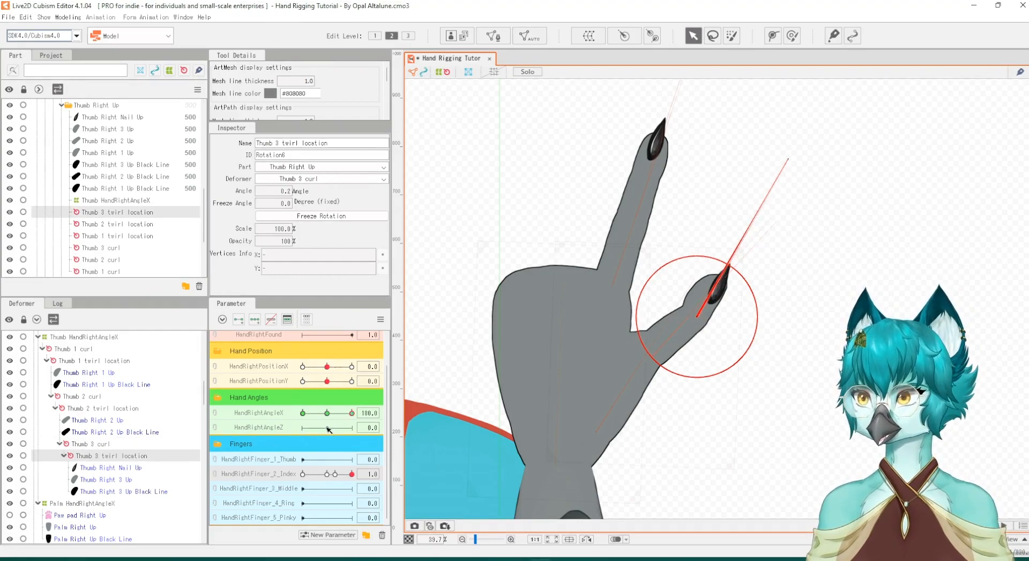
mouse_move(344, 415)
mouse_down()
mouse_move(298, 417)
mouse_move(356, 423)
mouse_up()
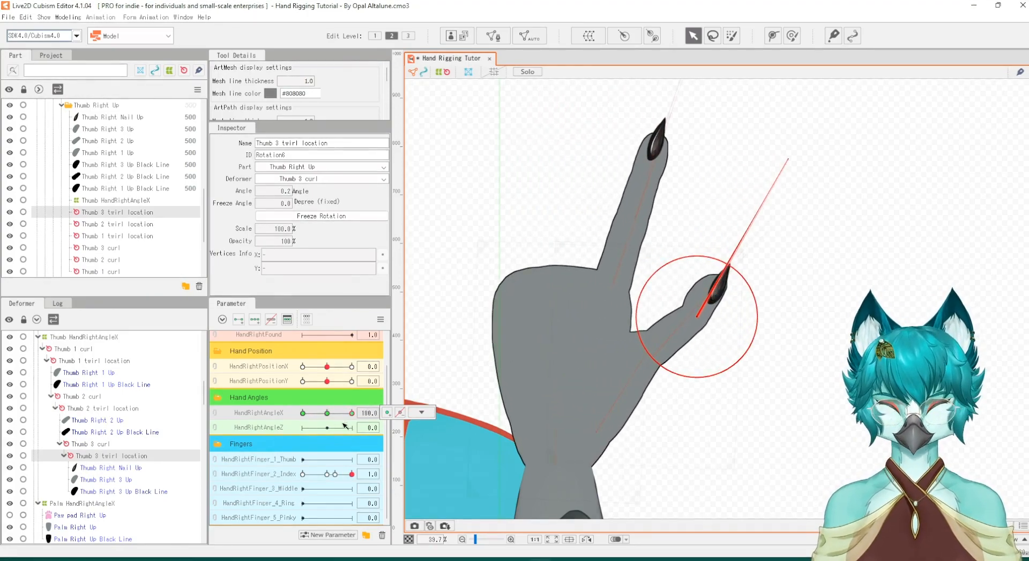
click(75, 361)
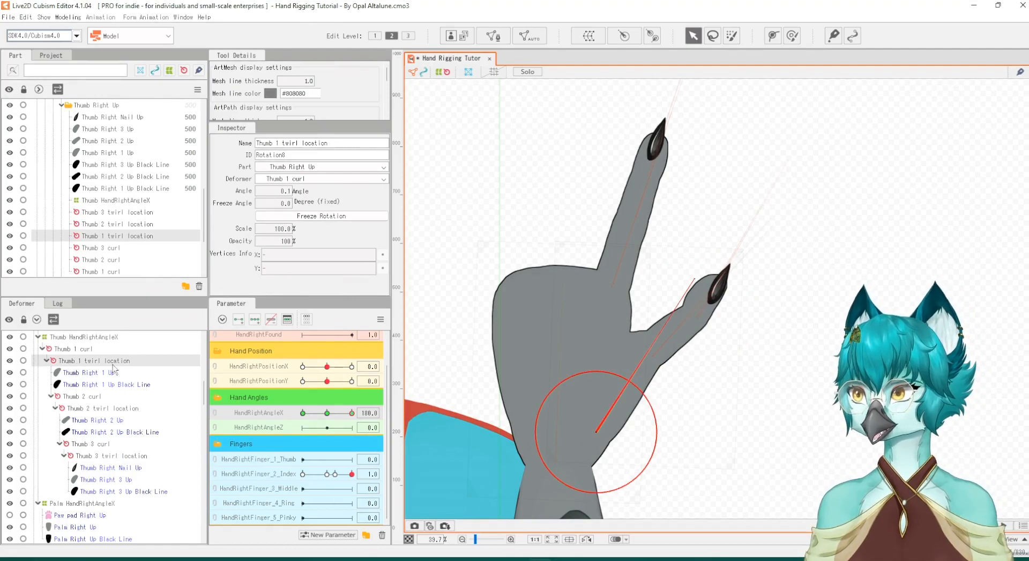
drag(348, 414, 329, 418)
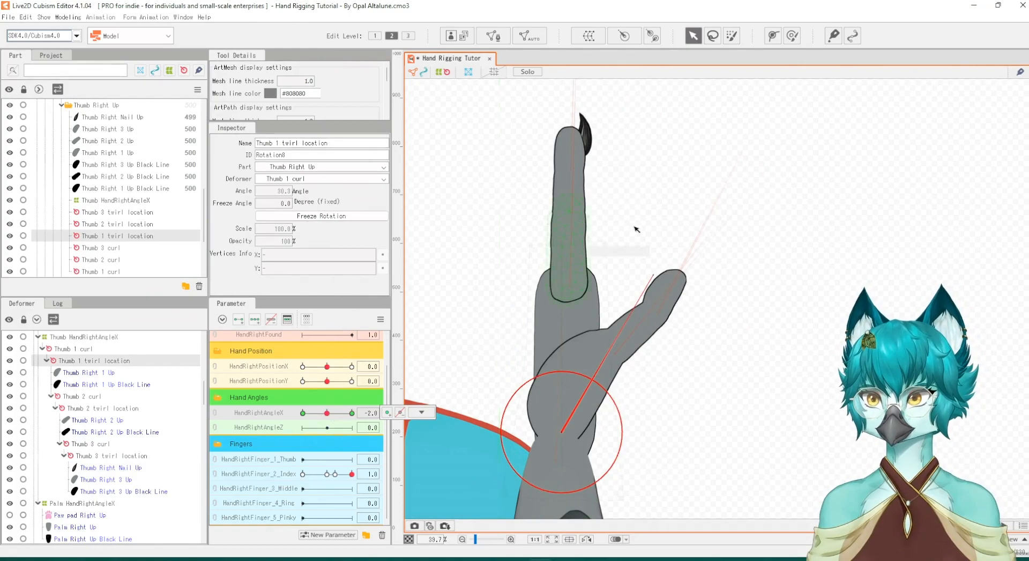
click(656, 271)
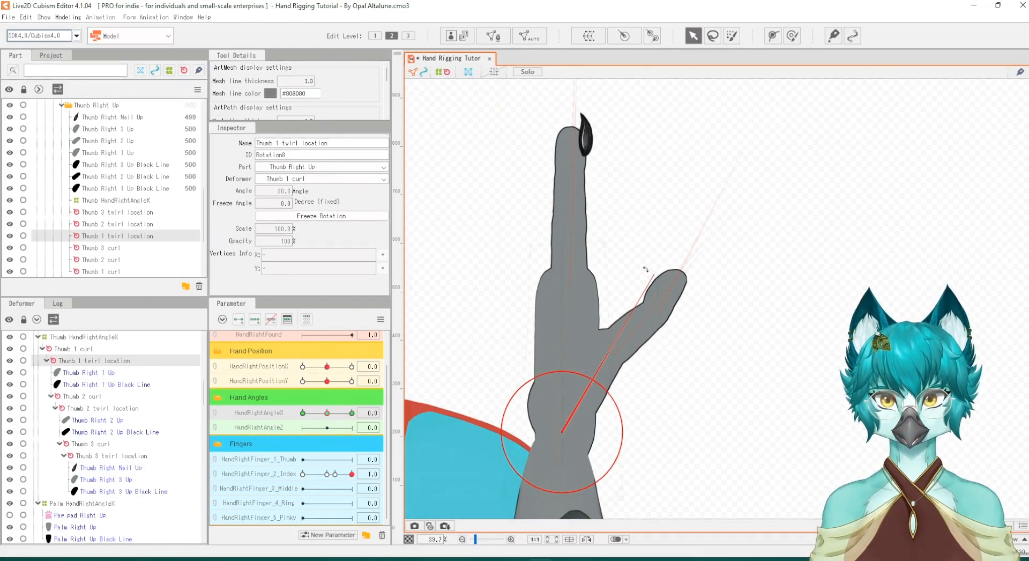
drag(649, 274, 539, 257)
At HandRightAngleX -180, rotate Thumb 1 twirl location to about -65.1° and shift its pivot slightly right at the palm's base
drag(327, 412, 301, 419)
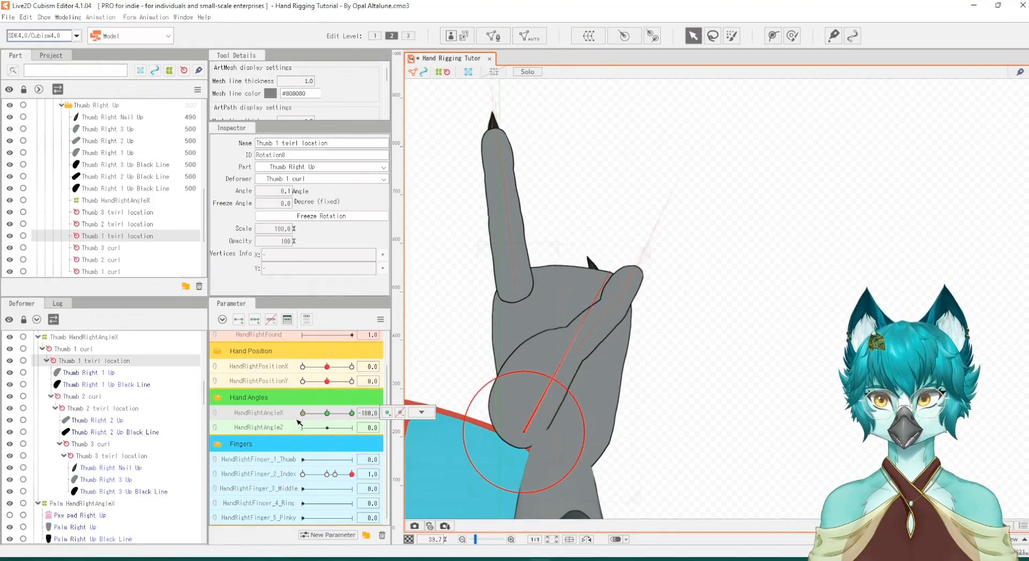
drag(622, 274, 396, 313)
scroll(703, 309, down, 3)
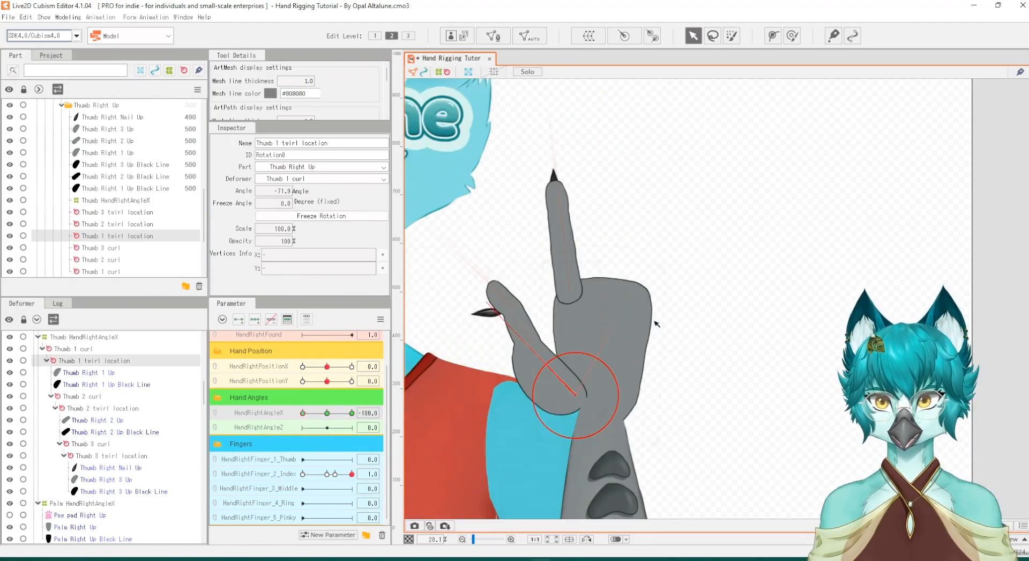
scroll(522, 357, up, 3)
drag(597, 420, 612, 417)
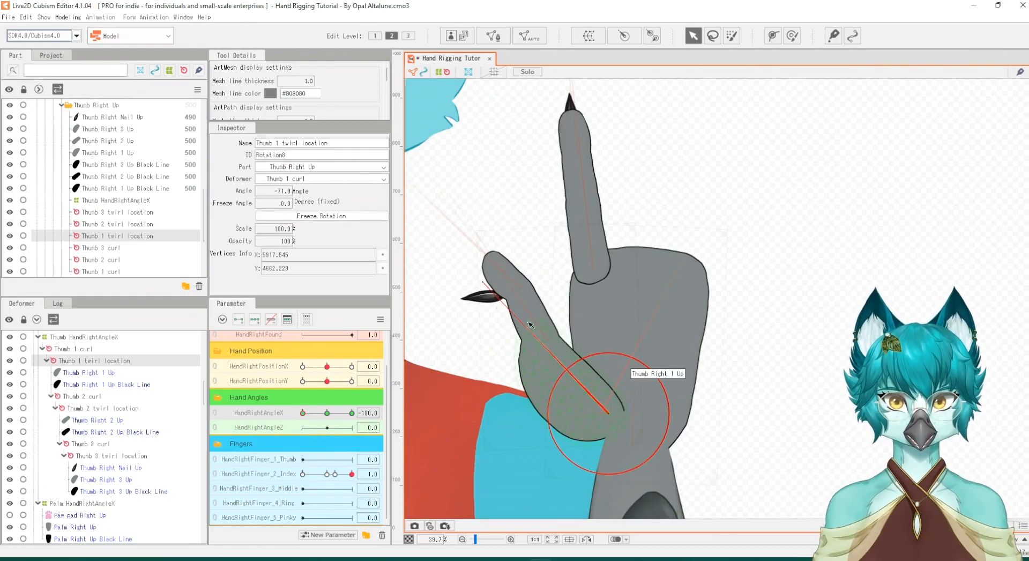
drag(482, 285, 500, 274)
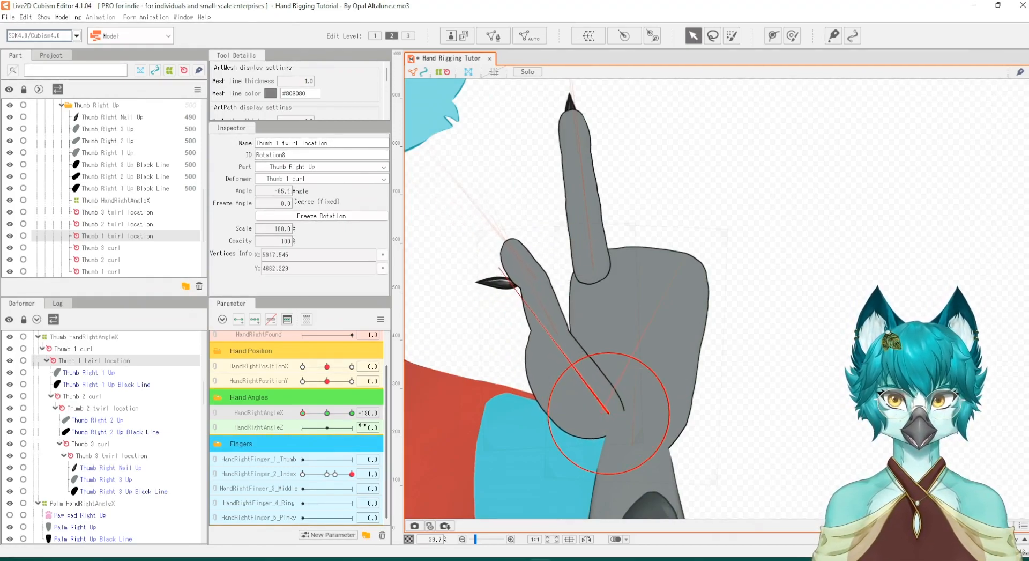
mouse_move(303, 412)
mouse_down()
mouse_move(350, 412)
mouse_move(295, 414)
mouse_up()
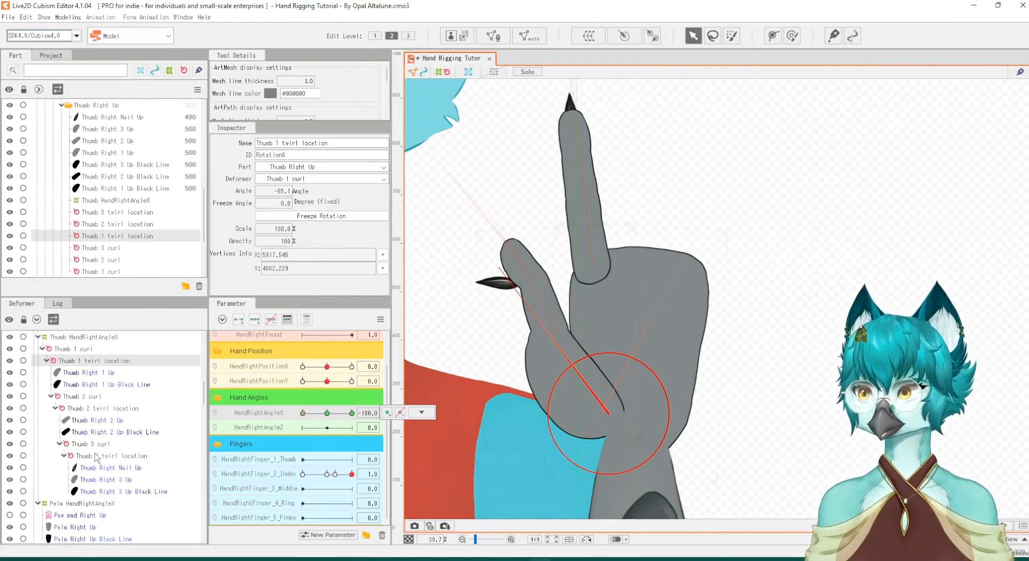
mouse_move(320, 417)
mouse_down()
mouse_move(333, 411)
mouse_move(303, 413)
mouse_up()
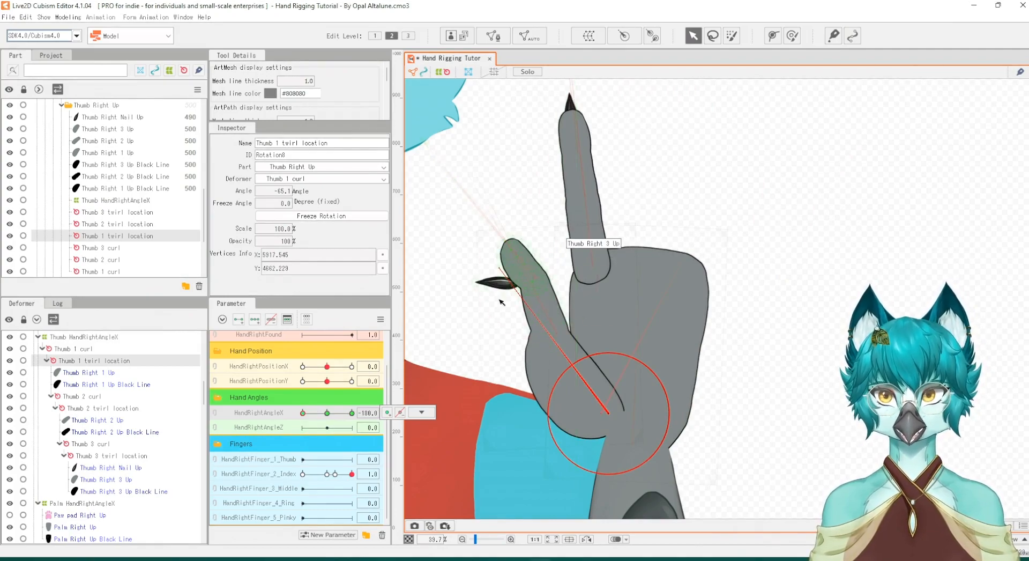
At HandRightAngleX -180, nudge Thumb 2 twirl location down-left, rotate Thumb 3 twirl location to about 33.4° and nudge it onto the tip joint
click(84, 409)
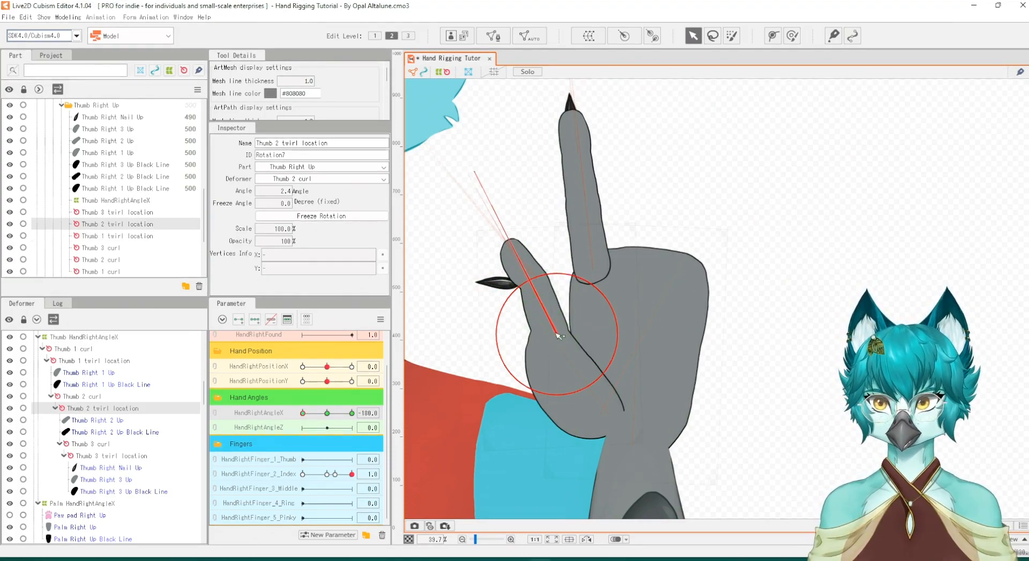
drag(558, 334, 553, 338)
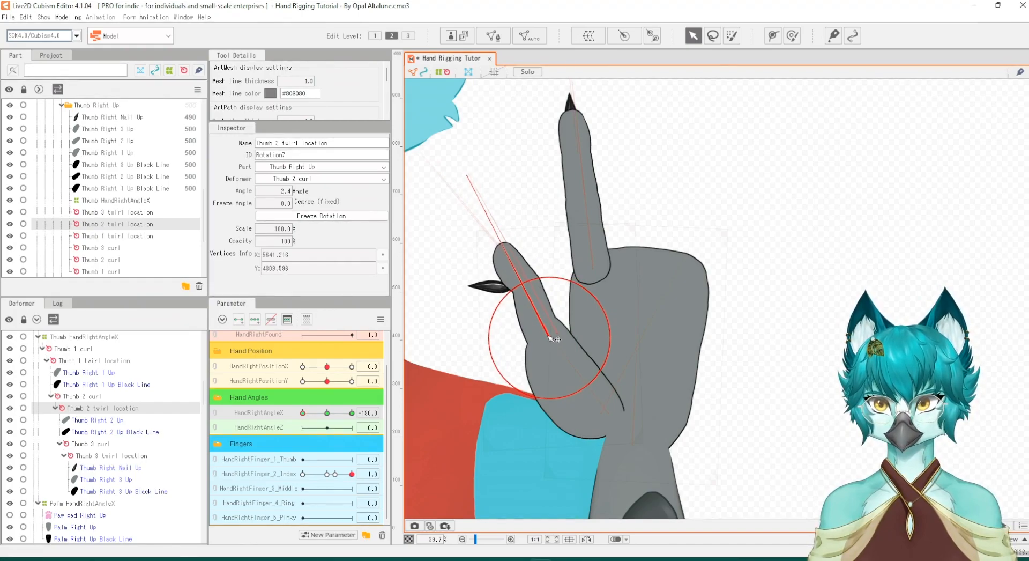
click(98, 455)
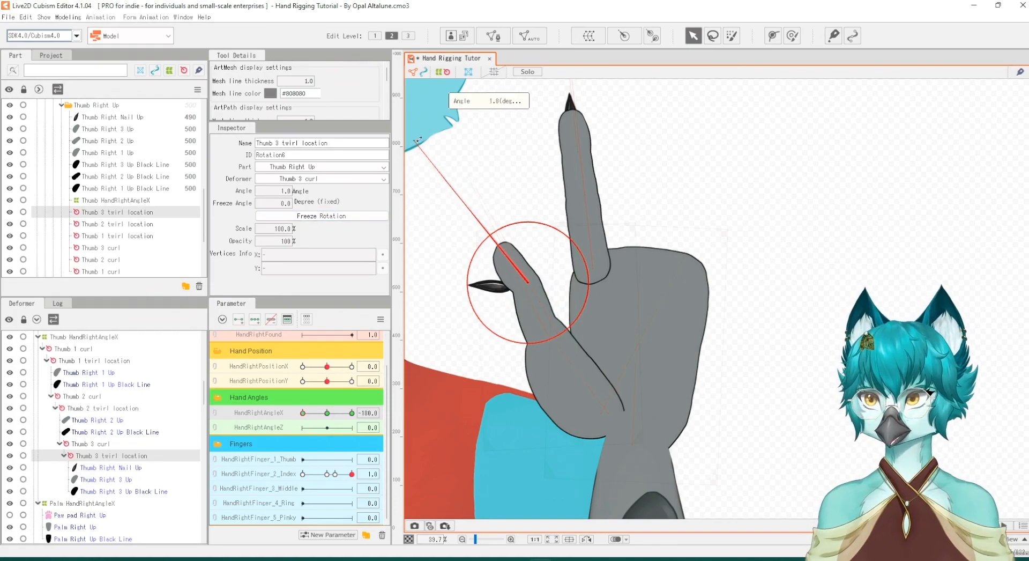
drag(417, 140, 508, 101)
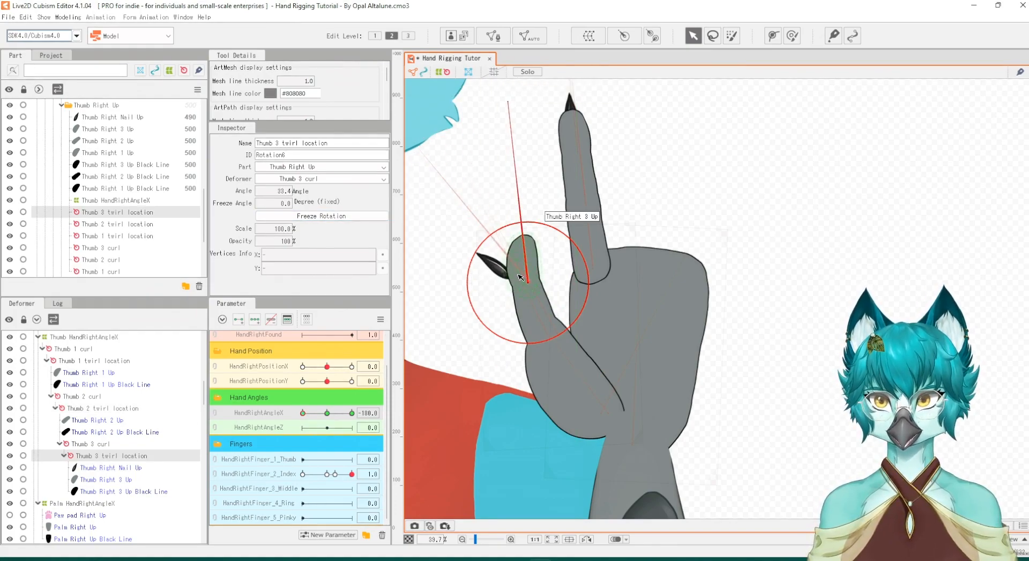
drag(528, 278, 529, 280)
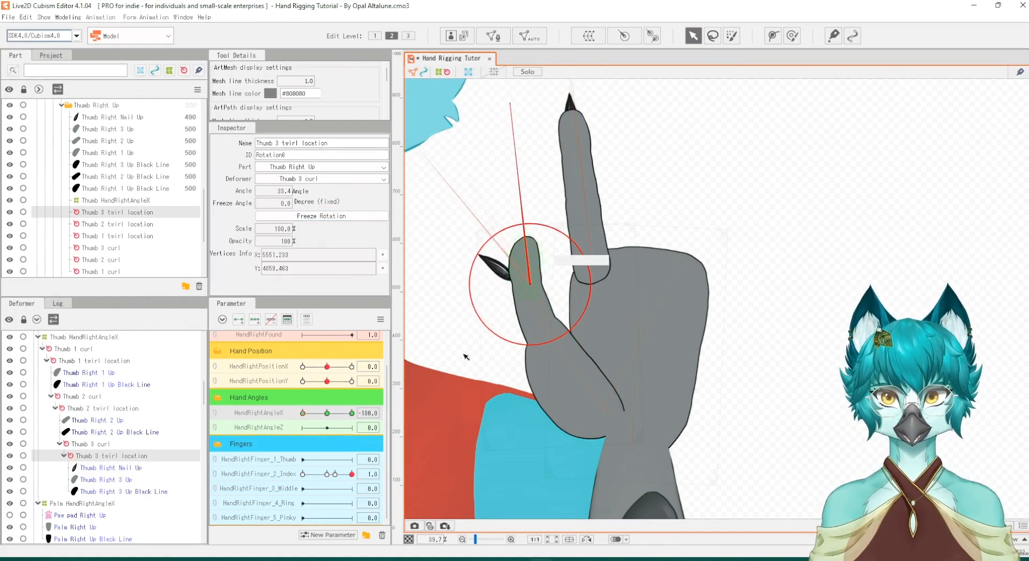
Shift the Thumb 1 twirl location deformer slightly right at HandRightAngleX -180, keeping its angle
click(75, 348)
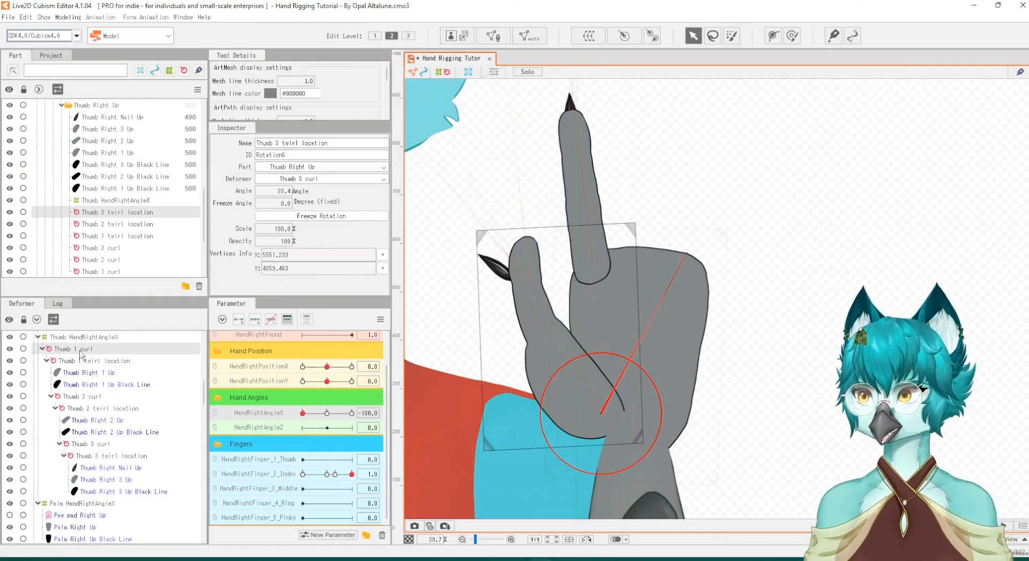
click(86, 362)
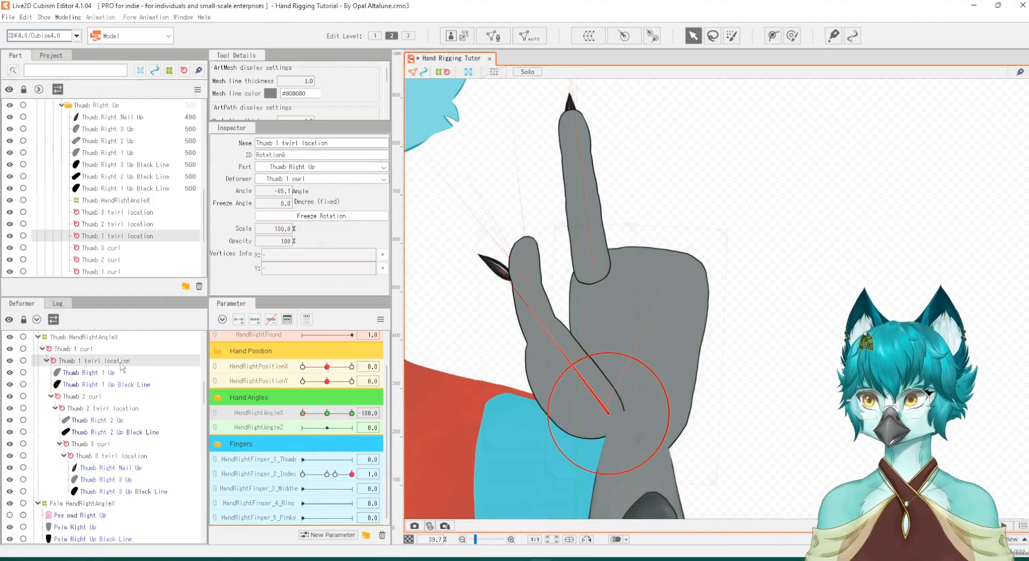
drag(616, 418, 624, 417)
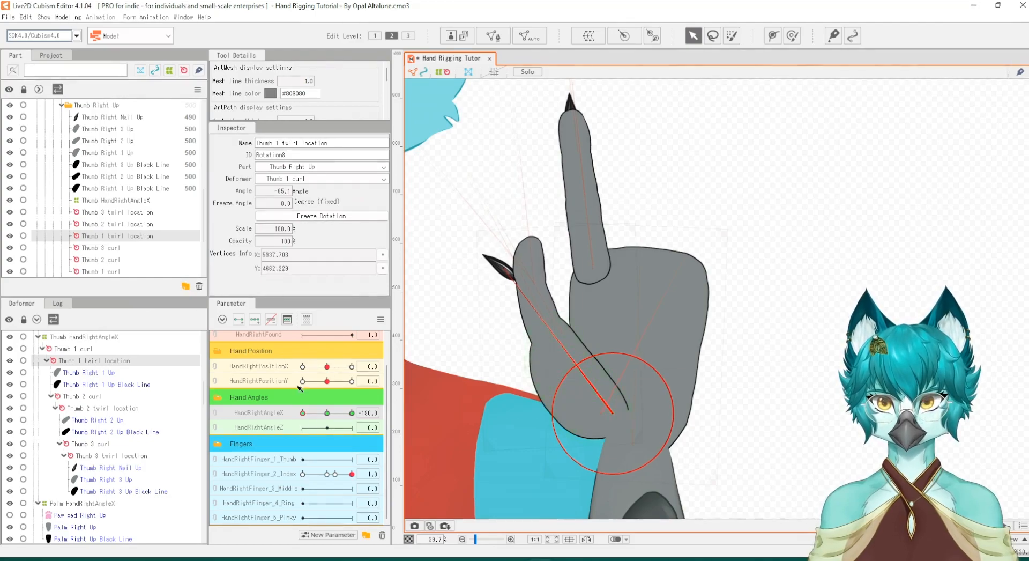
mouse_move(304, 412)
mouse_down()
mouse_move(359, 410)
mouse_move(282, 423)
mouse_move(349, 424)
mouse_move(294, 429)
mouse_up()
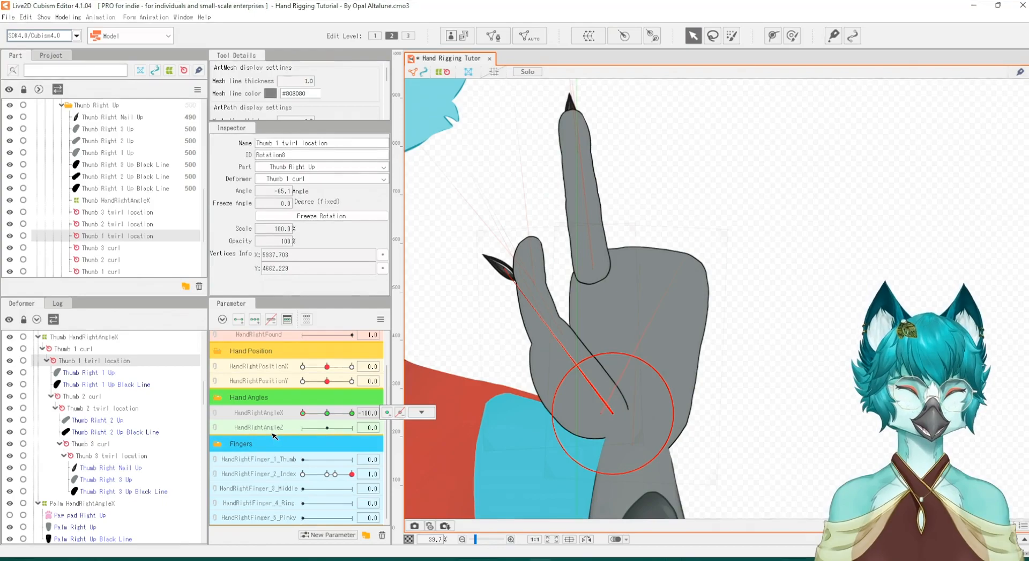
Rotate Thumb Right Nail Up upright and move it behind the thumb's fingertip at HandRightAngleX -180
click(102, 468)
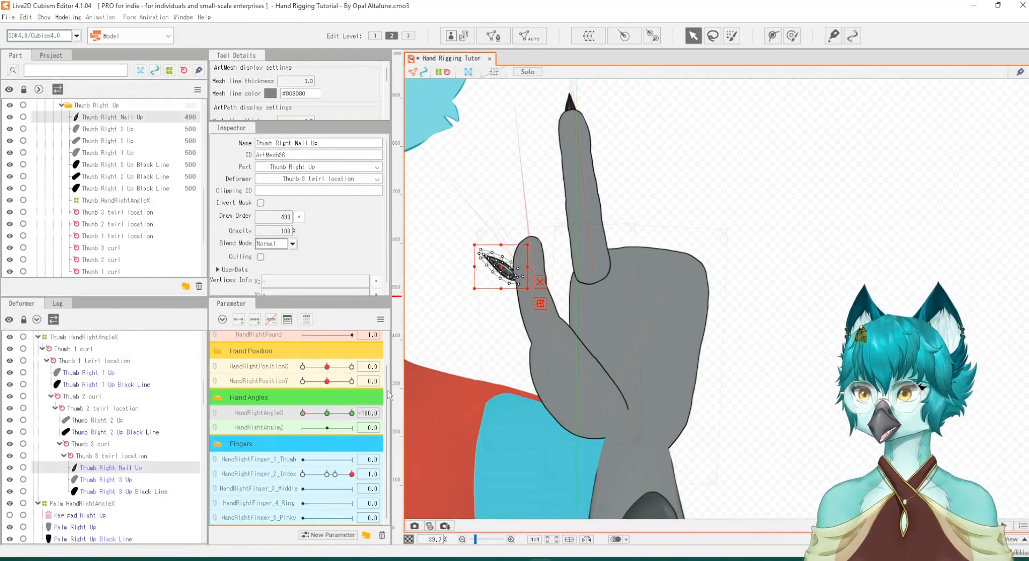
scroll(544, 379, down, 1)
scroll(544, 379, up, 4)
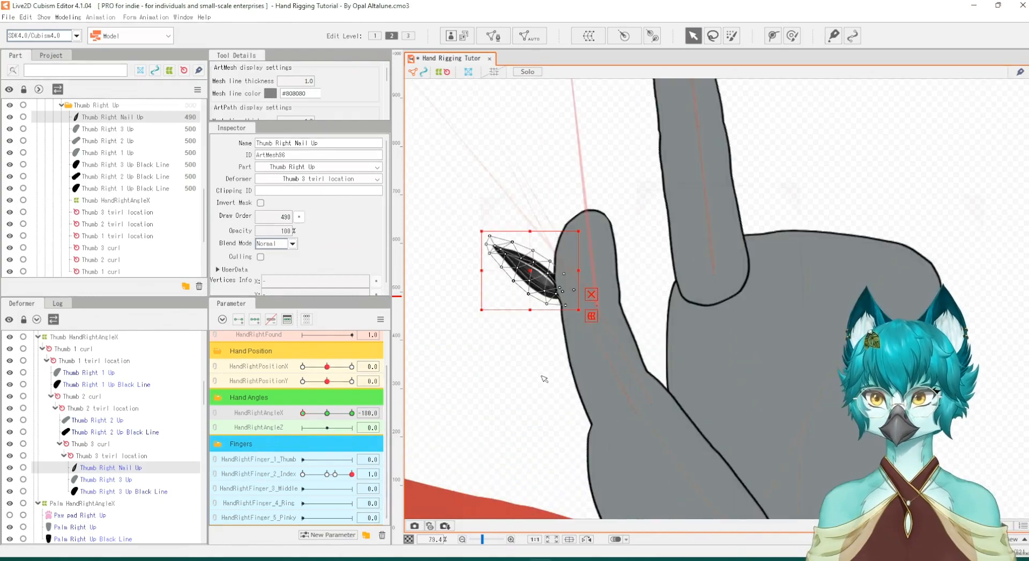
drag(582, 230, 605, 270)
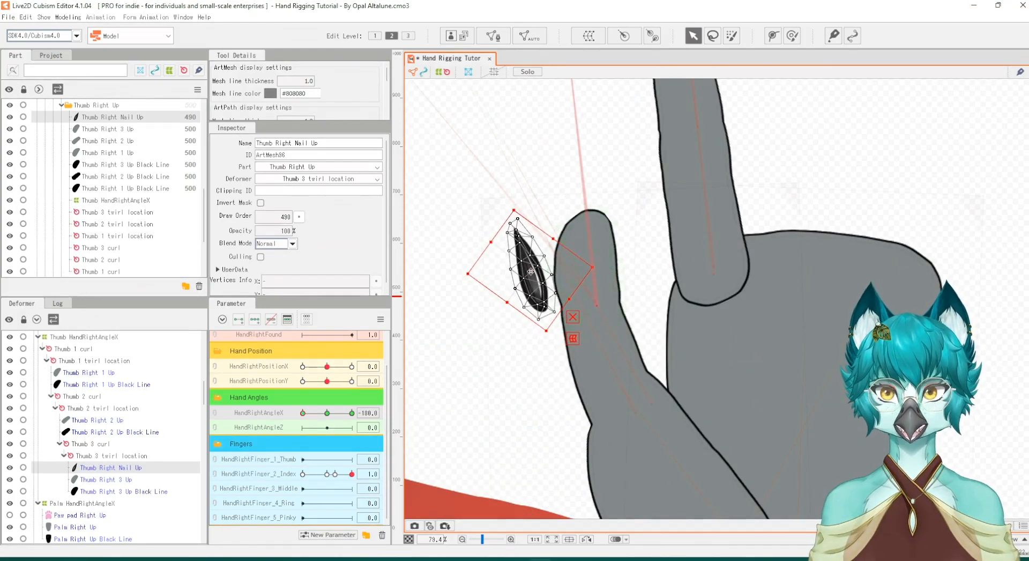
drag(530, 271, 566, 236)
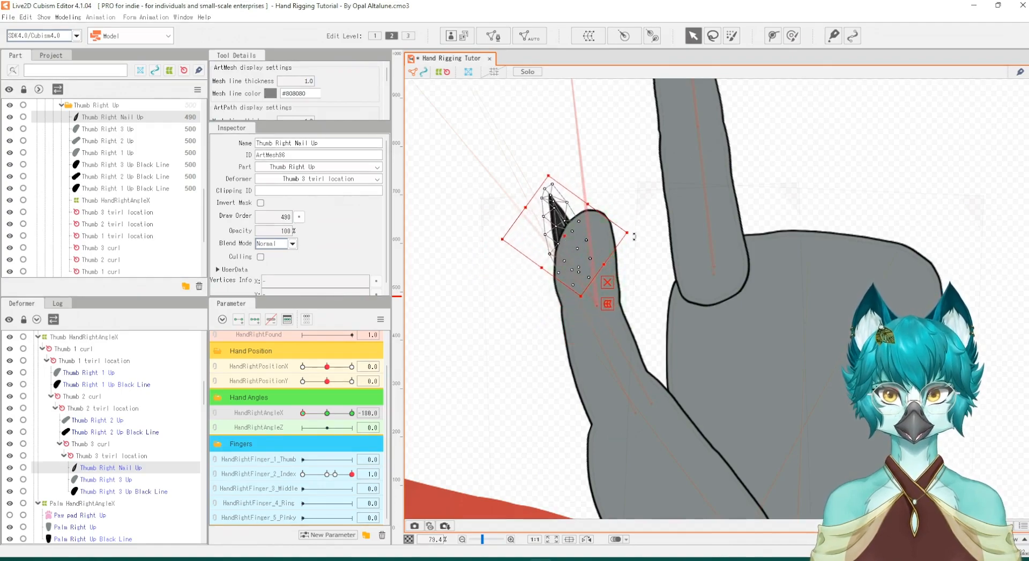
drag(635, 236, 637, 251)
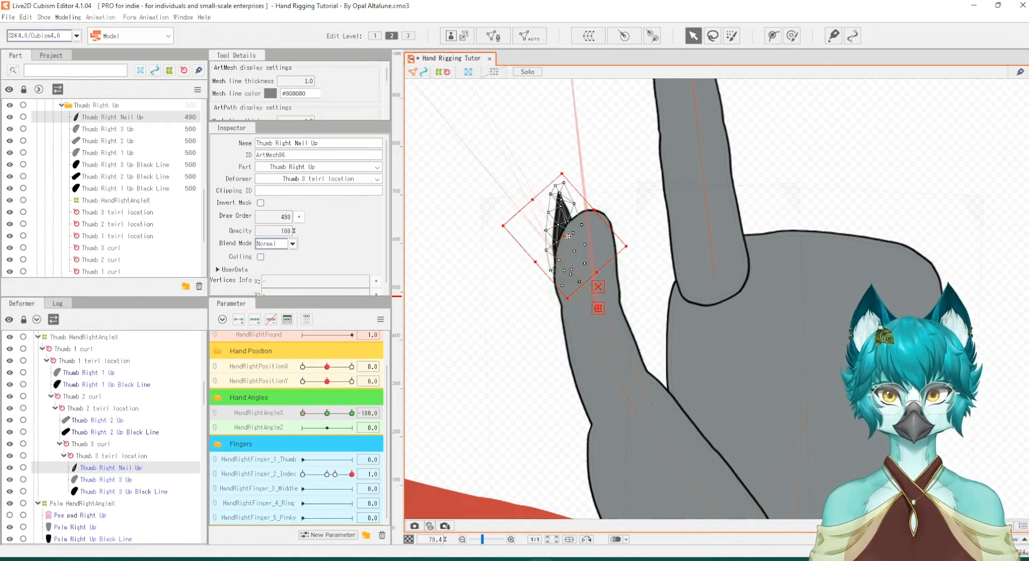
drag(568, 236, 569, 231)
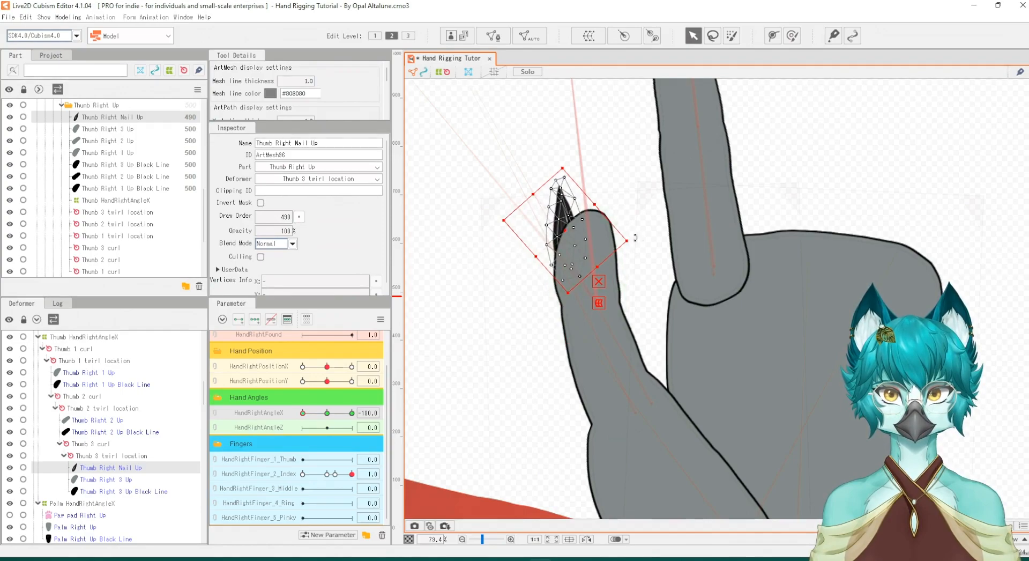
drag(636, 237, 635, 247)
drag(567, 236, 572, 232)
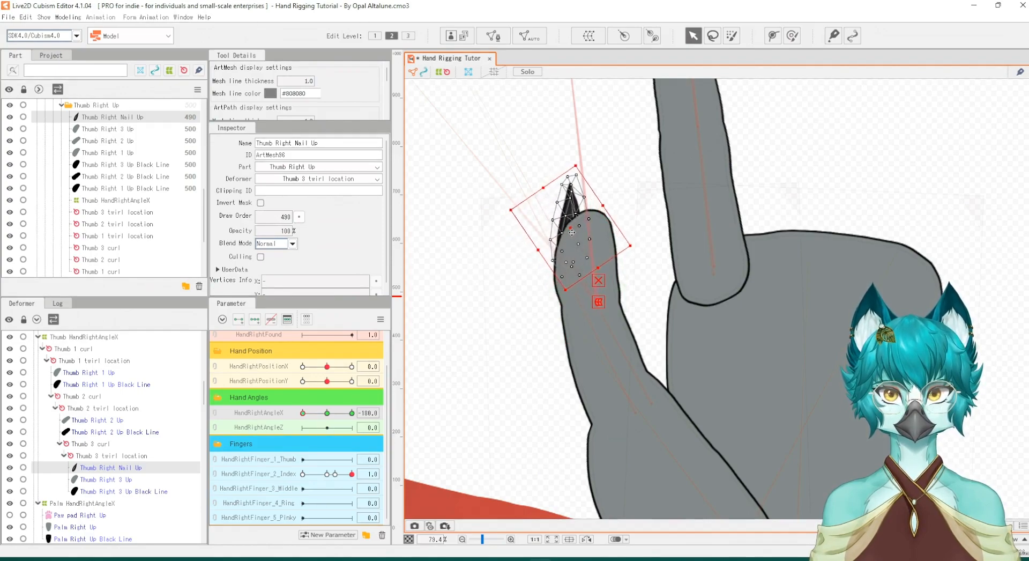
At HandRightAngleX 0 with HandRightFinger_2_Index at 0, rotate Thumb Right Nail Up nearly upright and place it along the thumb's right edge
drag(303, 413, 329, 418)
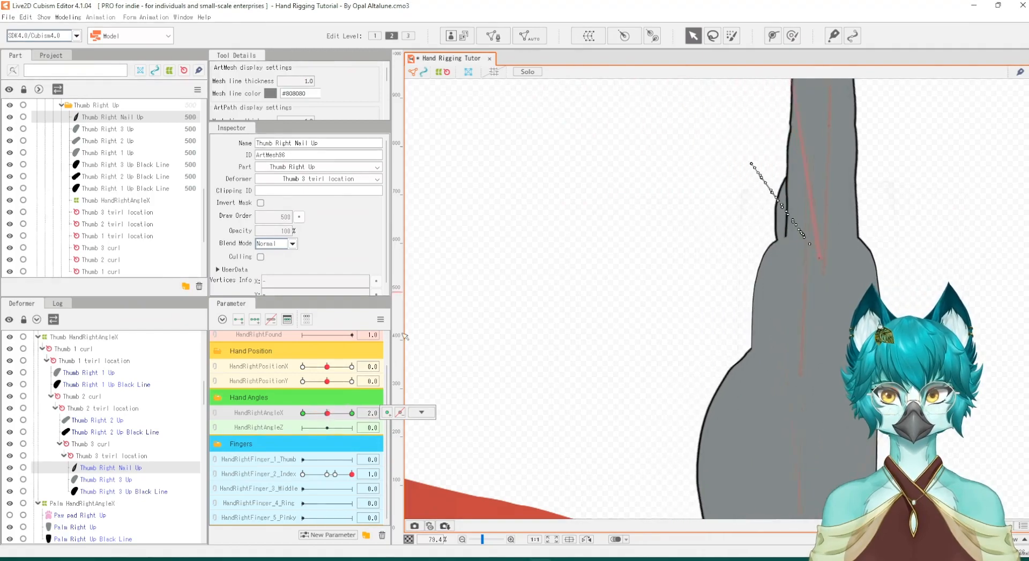
scroll(428, 268, down, 3)
scroll(658, 217, up, 3)
click(581, 264)
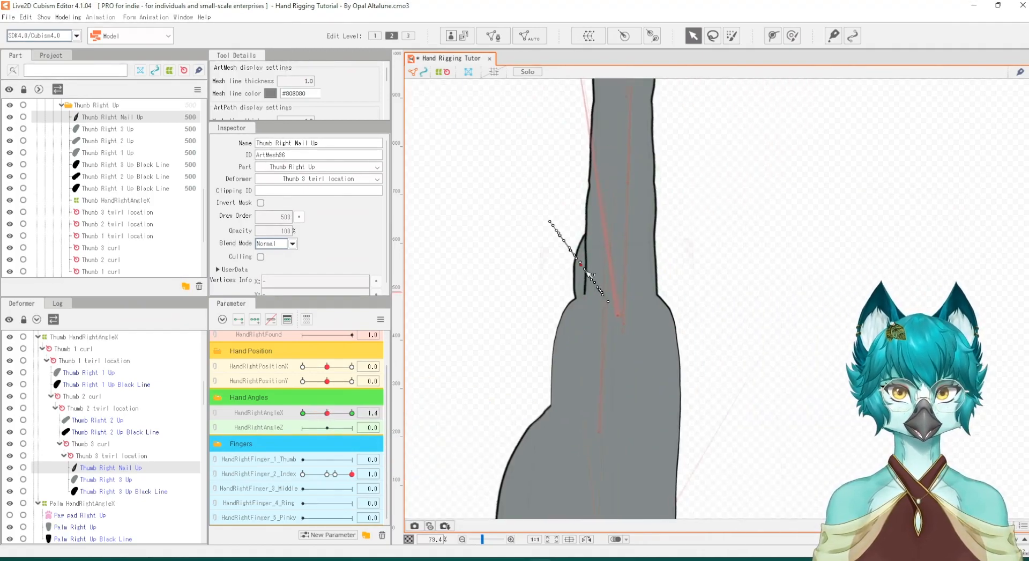
click(588, 273)
drag(338, 474, 289, 481)
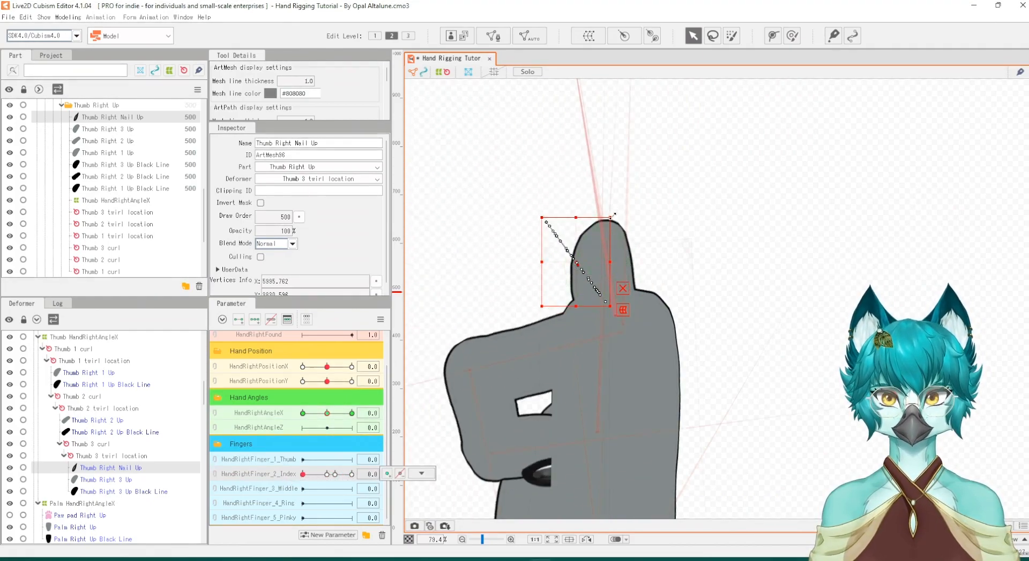
drag(615, 216, 631, 248)
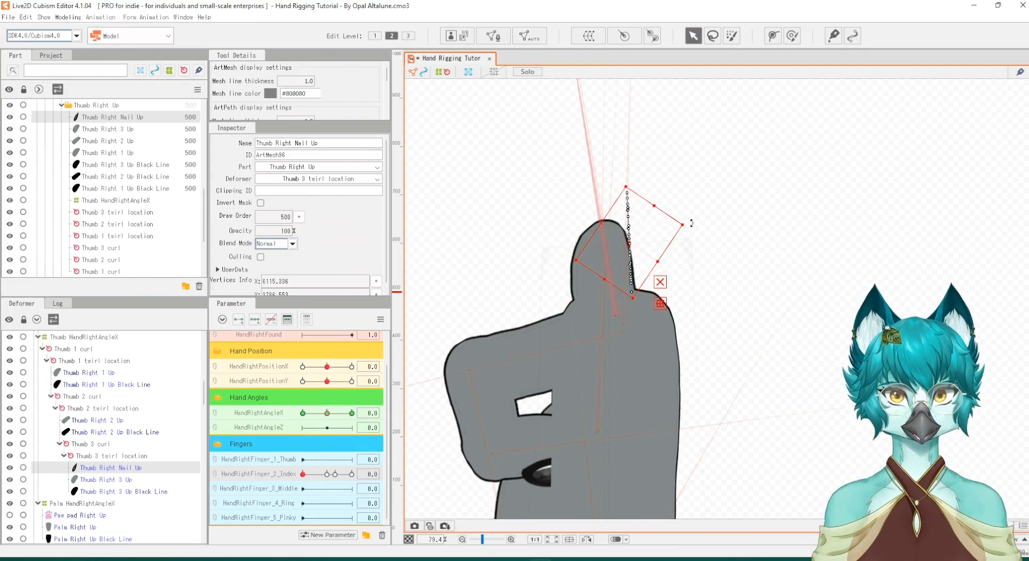
drag(691, 223, 681, 220)
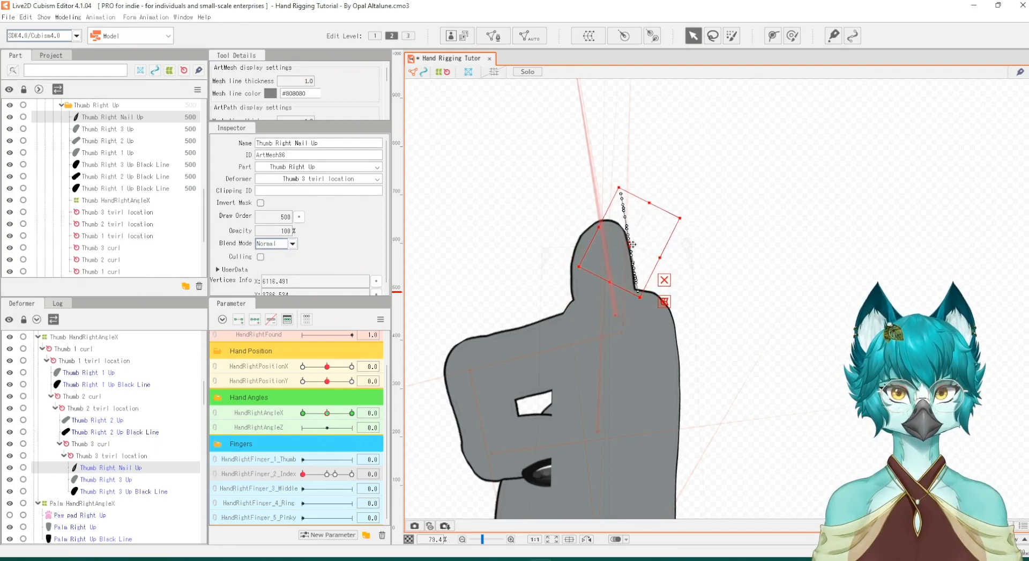
drag(630, 245, 628, 246)
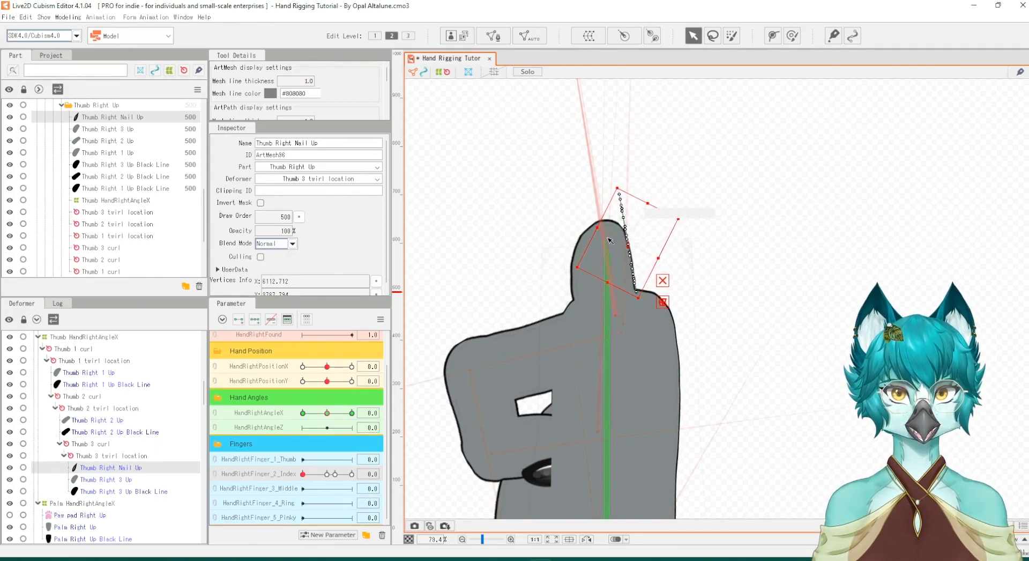
scroll(632, 231, up, 6)
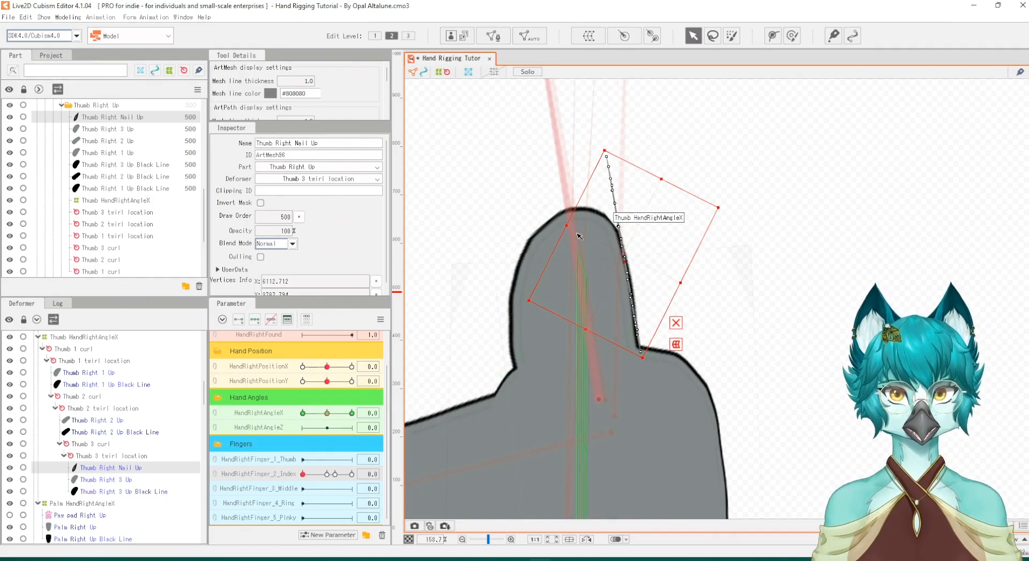
drag(566, 227, 565, 227)
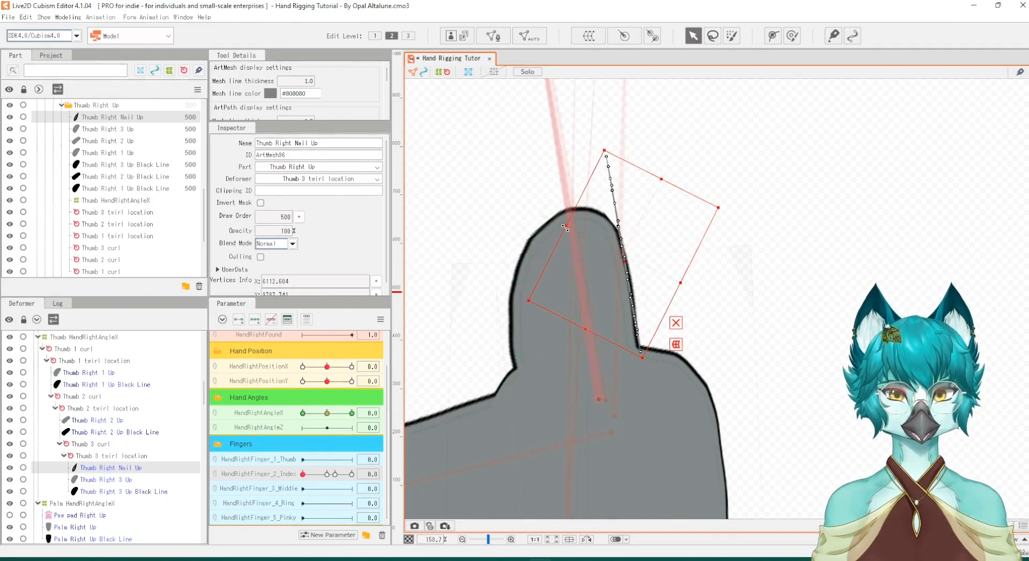
scroll(532, 276, down, 6)
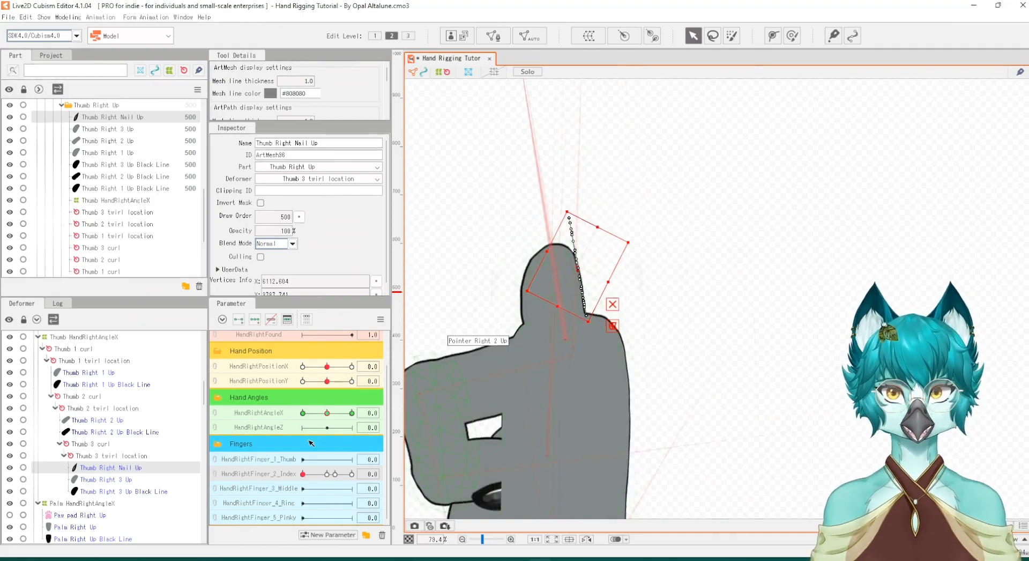
At HandRightAngleX -180 with HandRightFinger_2_Index at 1.0, add two HandRightFinger_1_Thumb keys to Thumb 3 curl and rotate it to about 32.7° at 0
drag(330, 414, 290, 418)
scroll(676, 227, down, 3)
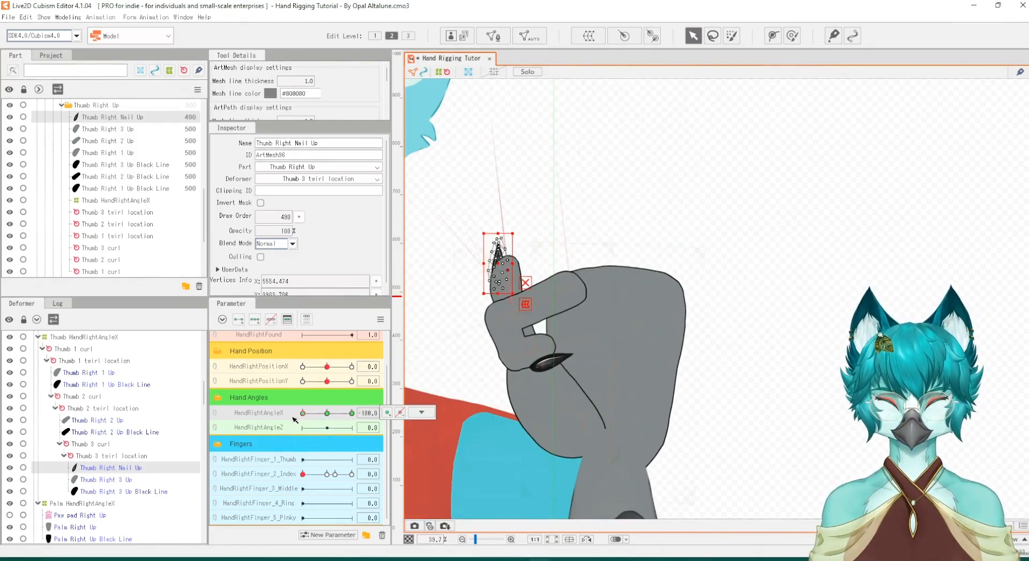
drag(304, 474, 371, 471)
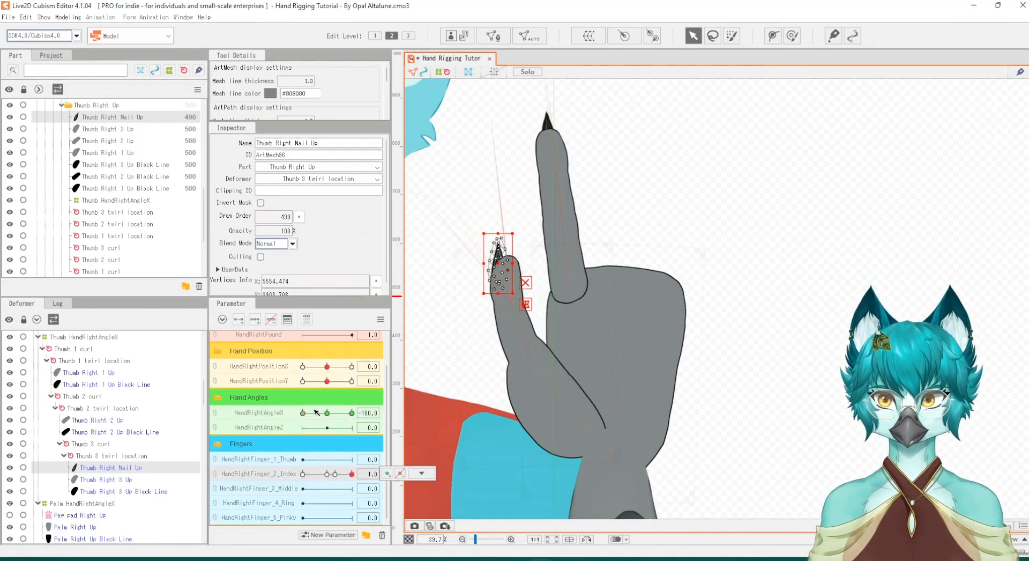
mouse_move(316, 411)
mouse_down()
mouse_move(337, 413)
mouse_move(299, 420)
mouse_up()
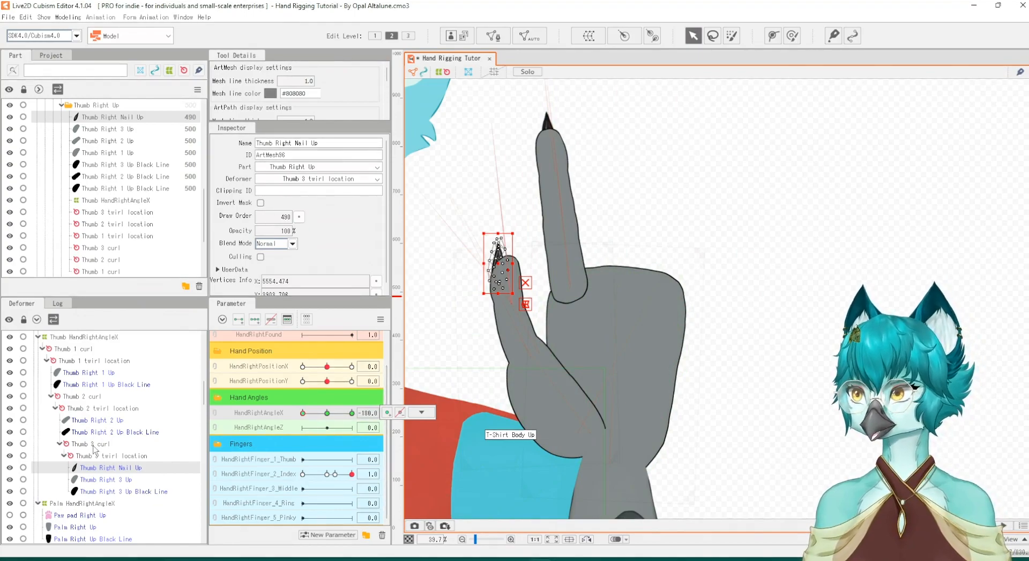
click(94, 447)
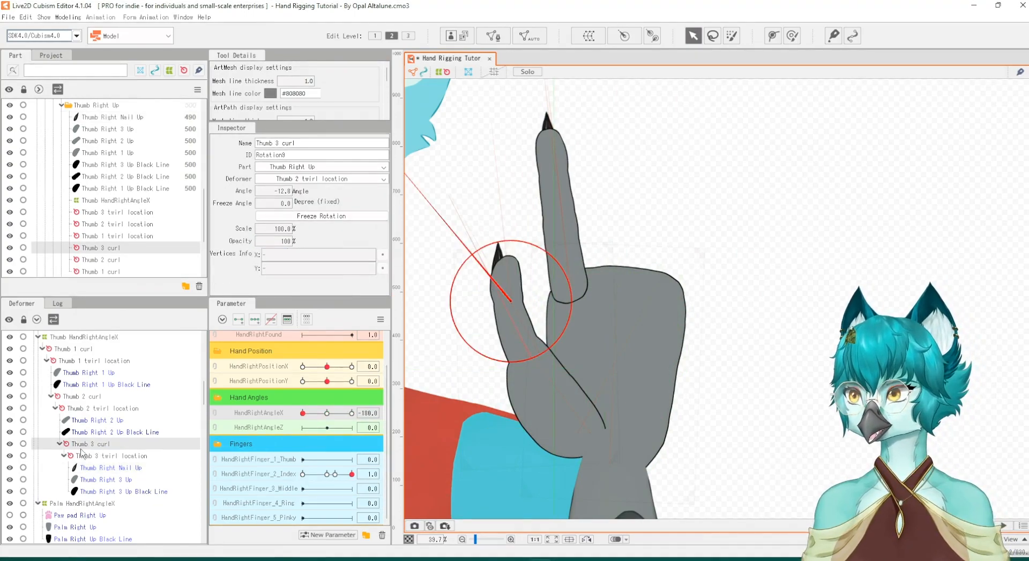
scroll(665, 270, down, 2)
scroll(486, 336, up, 2)
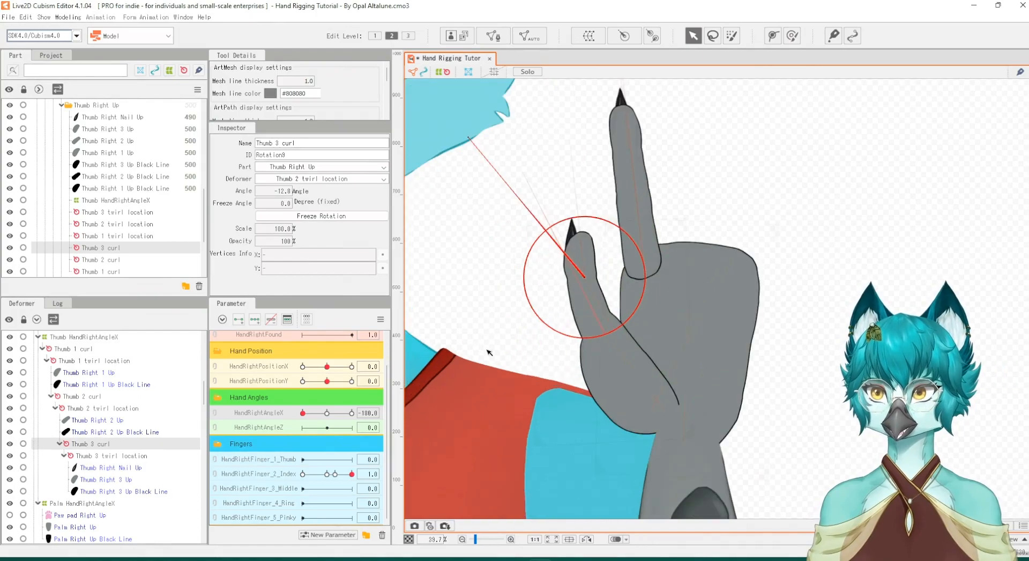
click(269, 463)
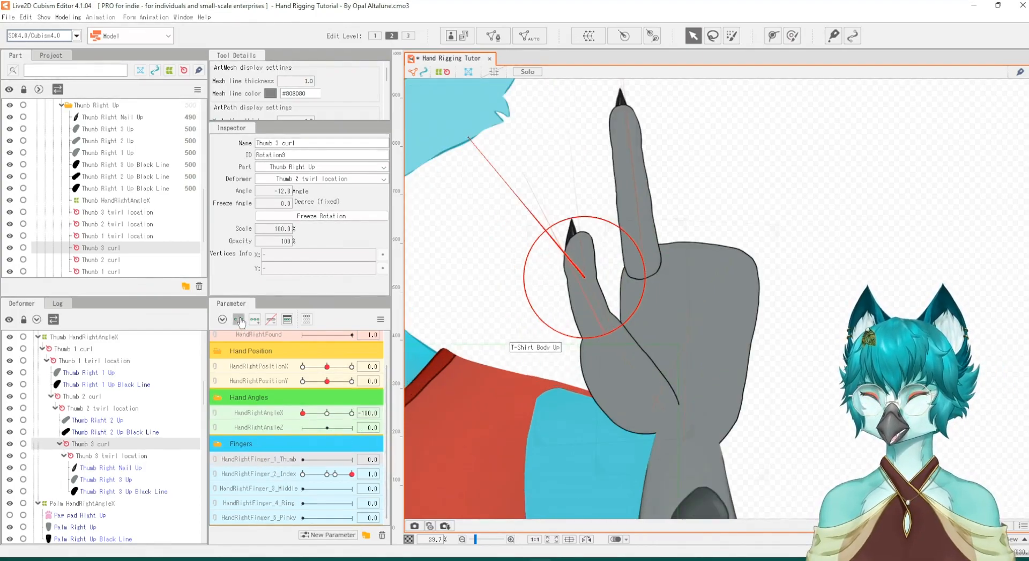
drag(318, 464, 337, 462)
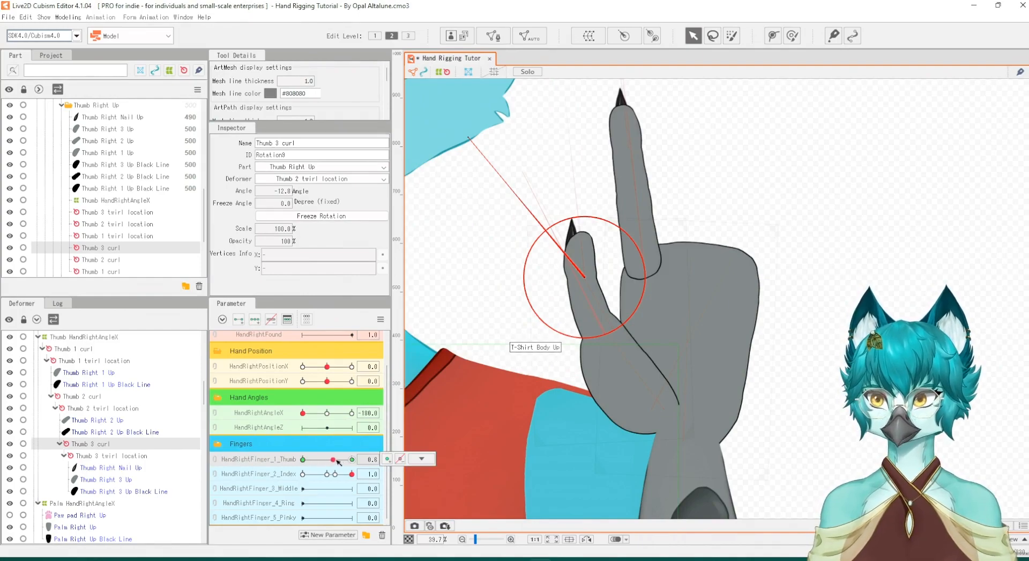
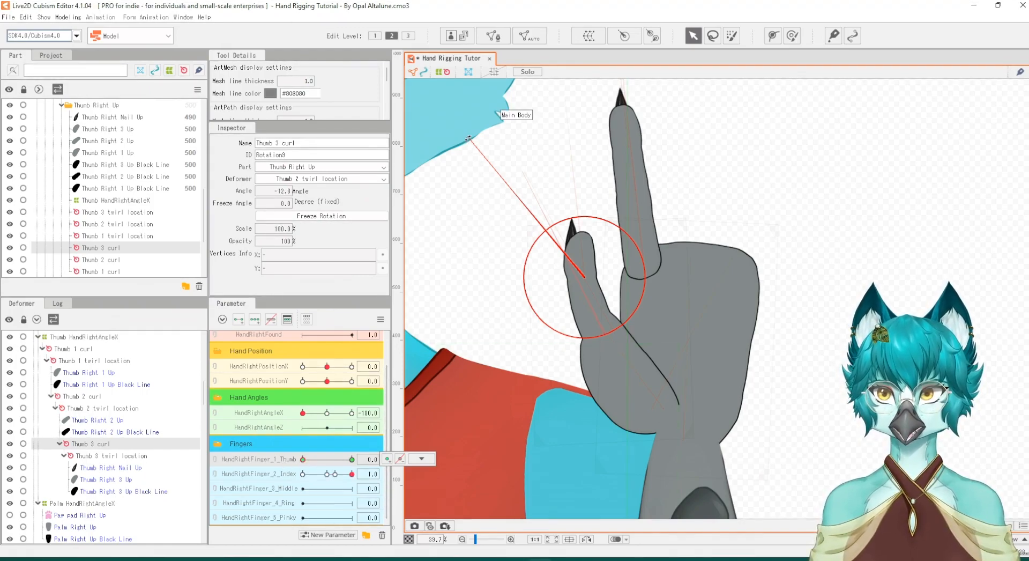
drag(468, 138, 596, 160)
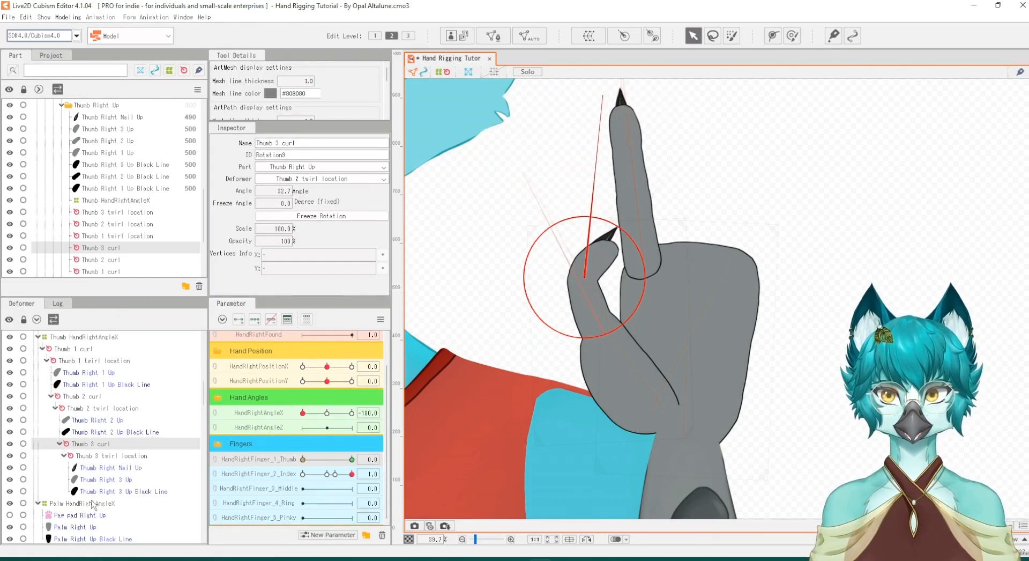
At HandRightFinger_1_Thumb 0, rotate Thumb 2 curl to about 54.4° and turn Thumb 1 curl slightly further inward over the palm
click(81, 396)
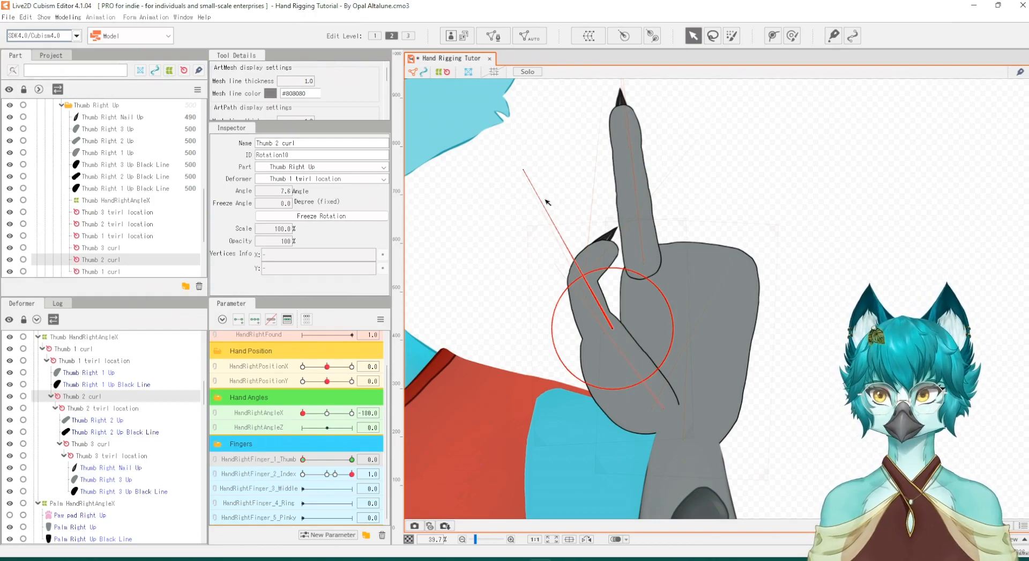
drag(527, 168, 651, 209)
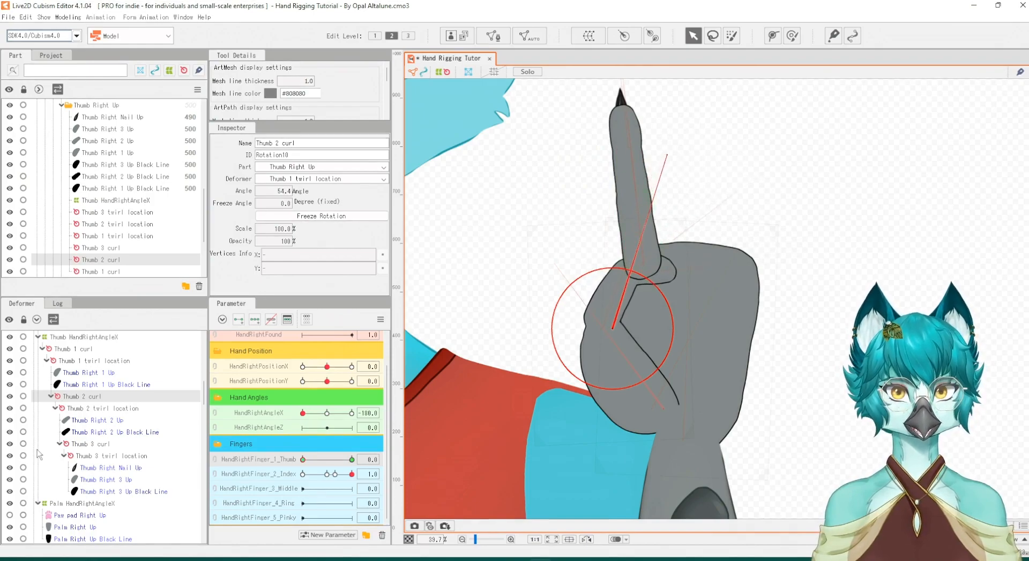
click(86, 348)
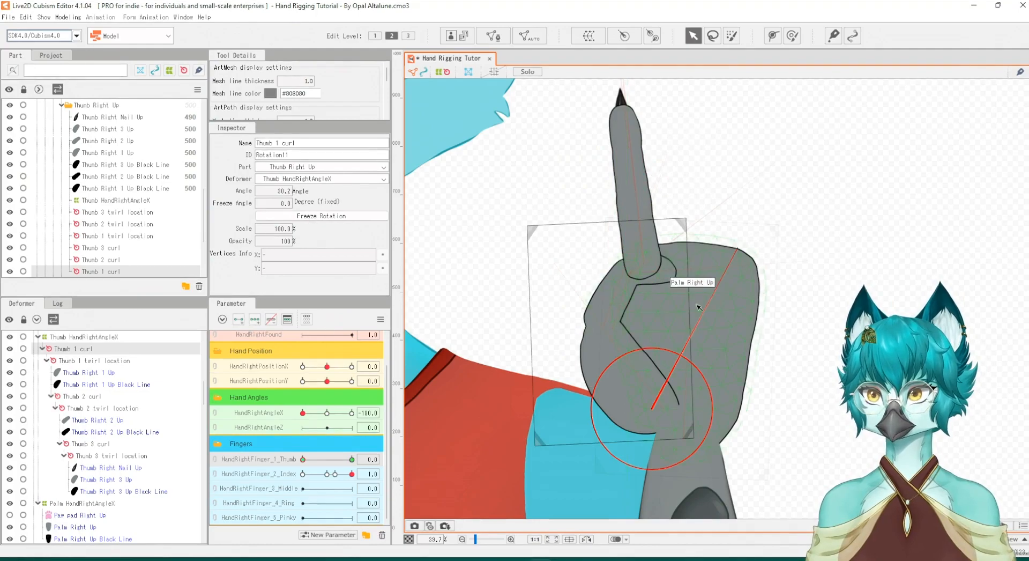
drag(740, 251, 769, 268)
At HandRightFinger_1_Thumb 1.0, rotate Thumb 1 curl outward to about 27.3° to open the extended thumb
drag(315, 459, 370, 459)
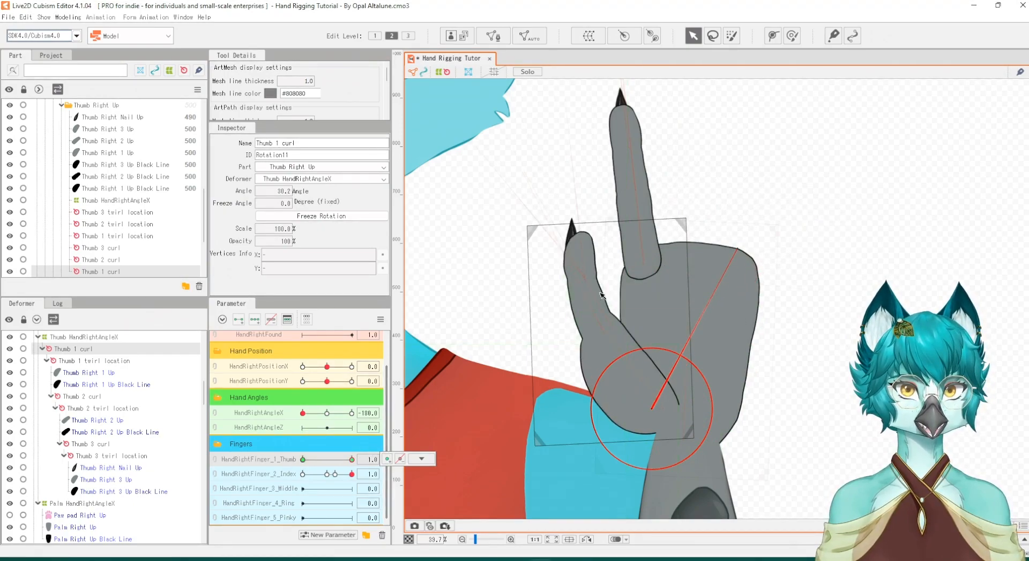
drag(306, 460, 366, 459)
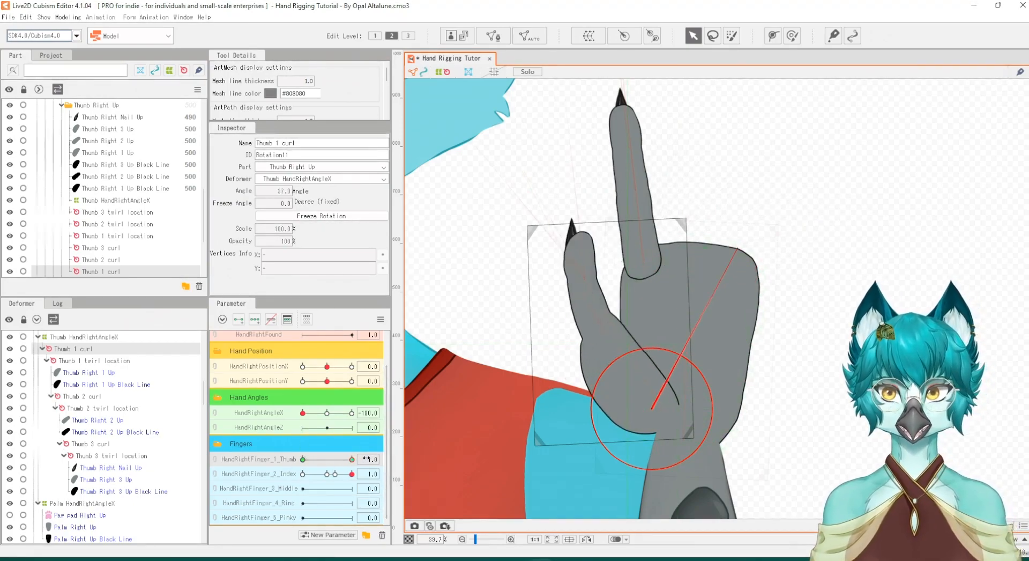
drag(737, 248, 728, 242)
Examine the thumb curl by varying HandRightFinger_1_Thumb between 0 and 1 at HandRightAngleX 0, 180 and -180
drag(335, 462, 356, 444)
drag(304, 414, 328, 416)
drag(350, 460, 328, 457)
mouse_move(327, 412)
mouse_down()
mouse_move(315, 415)
mouse_move(328, 414)
mouse_up()
drag(329, 459, 352, 464)
drag(328, 414, 359, 411)
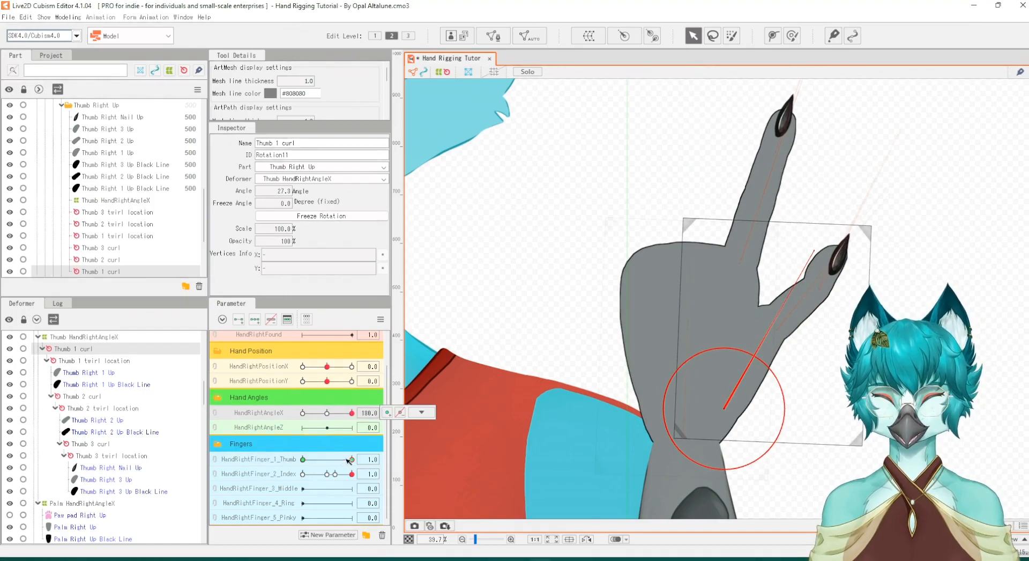
drag(344, 462, 304, 460)
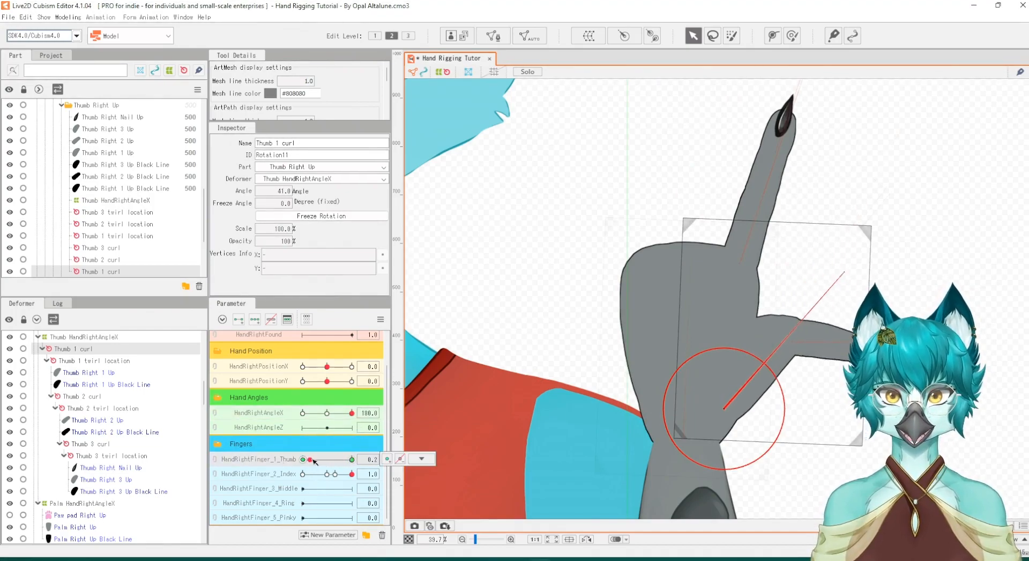
mouse_move(304, 460)
mouse_down()
mouse_move(343, 455)
mouse_move(303, 459)
mouse_up()
drag(352, 413, 286, 421)
drag(303, 459, 373, 462)
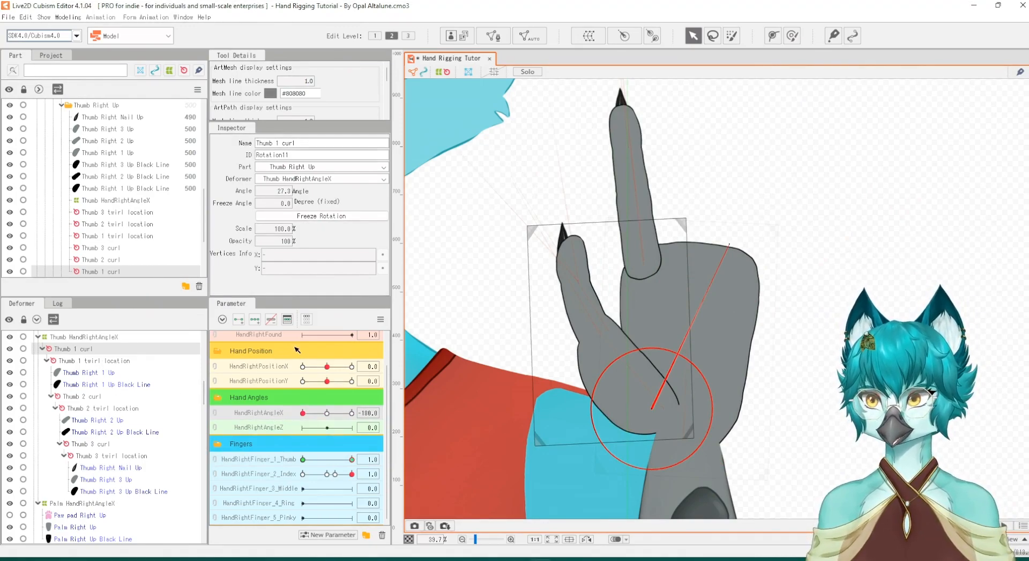
Add three HandRightAngleX keys to the Thumb 1 curl, Thumb 2 curl and Thumb 3 curl deformers
click(259, 322)
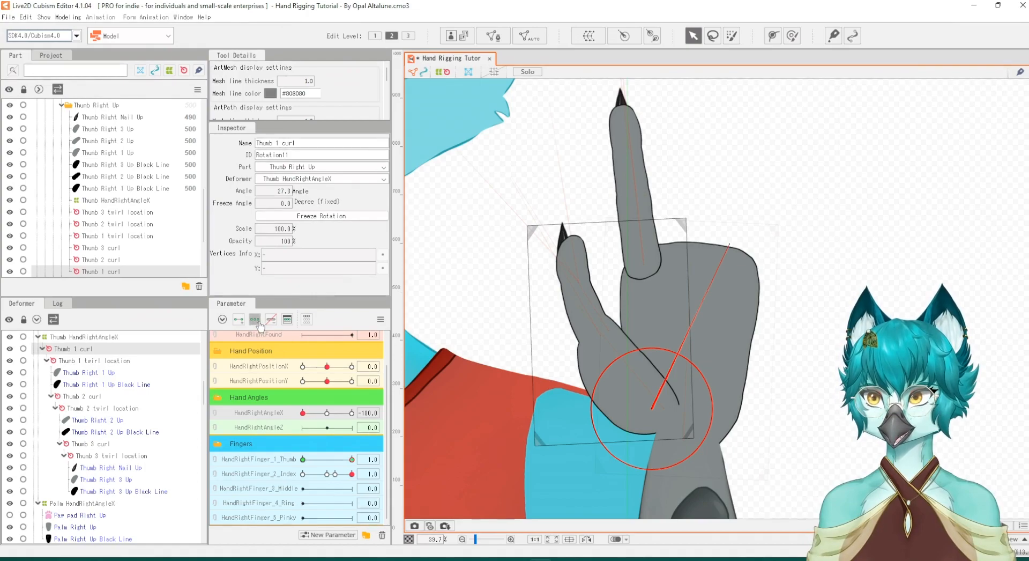
click(83, 399)
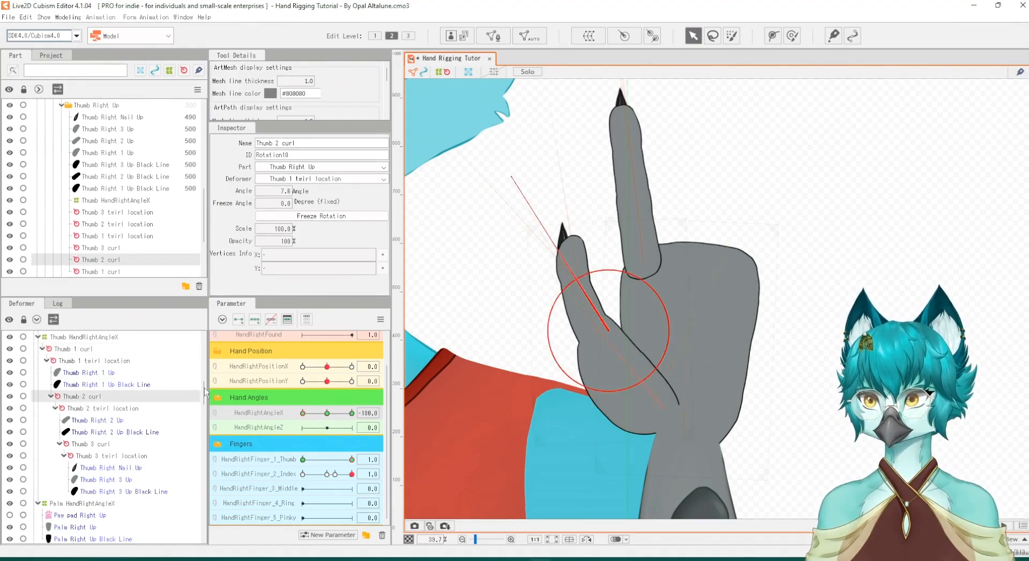
click(101, 445)
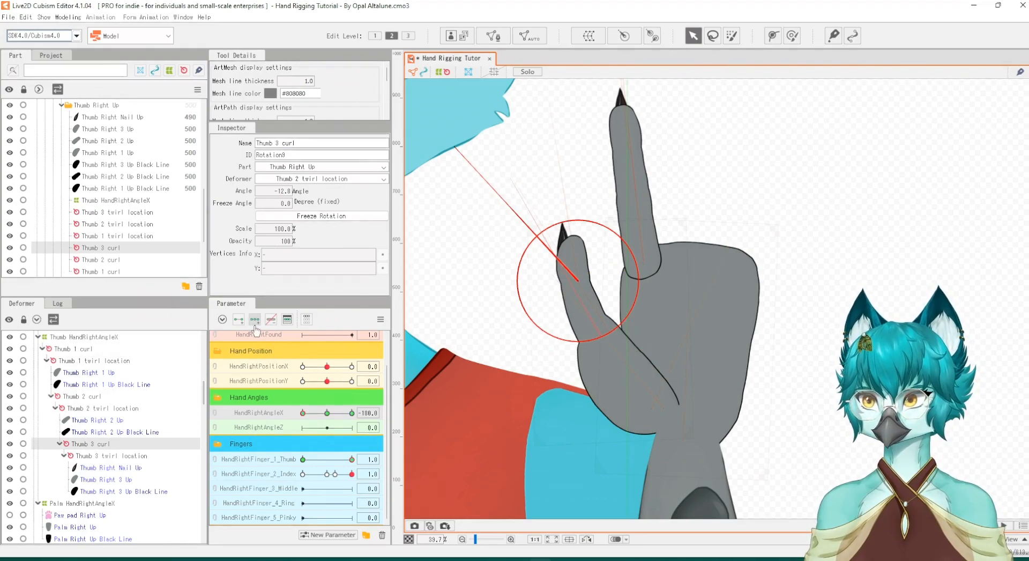
At HandRightAngleX 0 and HandRightFinger_1_Thumb 0, rotate Thumb 2 curl to about -50.1° so the thumb bends left
drag(310, 459, 352, 459)
drag(304, 412, 328, 415)
drag(335, 459, 301, 471)
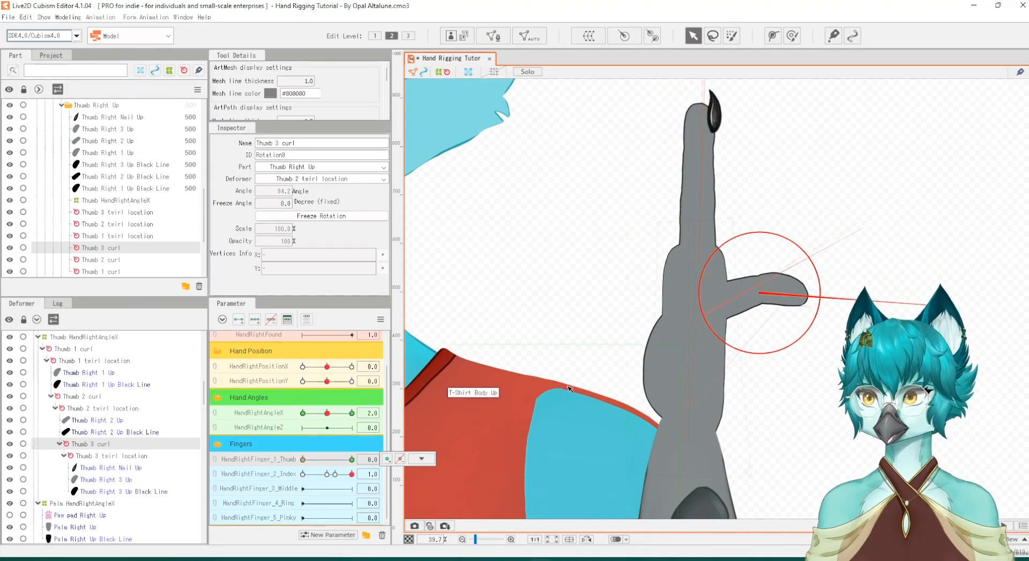
click(86, 396)
drag(865, 223, 573, 188)
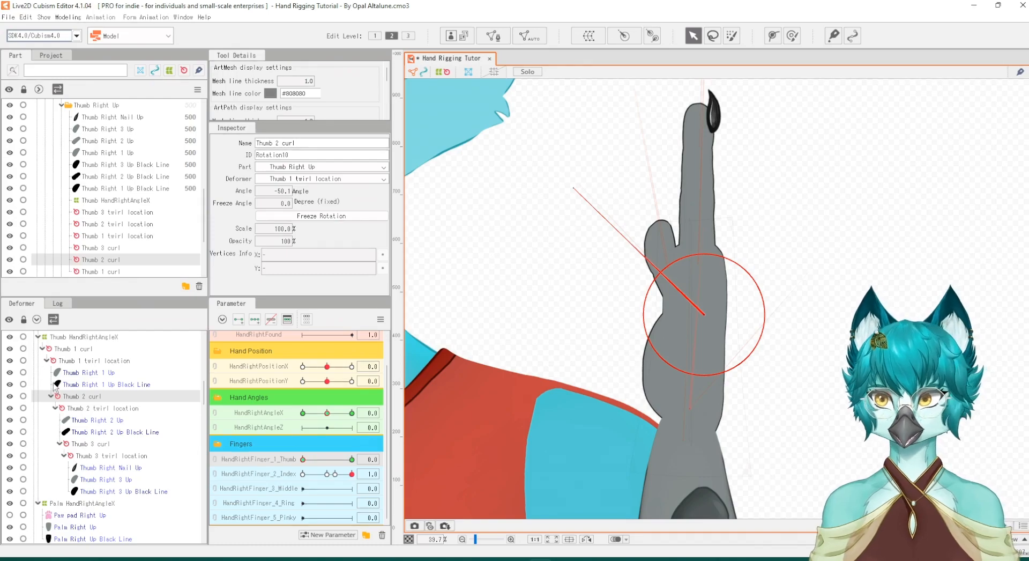
Rotate Thumb 3 curl to about -87° at HandRightAngleX 0, nudge its pivot slightly left, and preview the curl turning towards -180
click(95, 443)
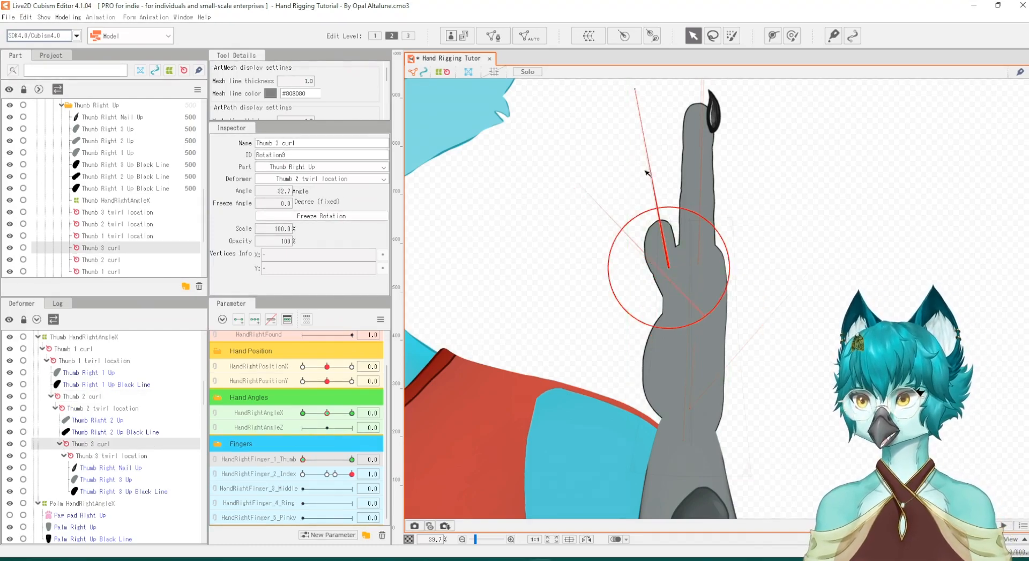
drag(633, 92, 587, 349)
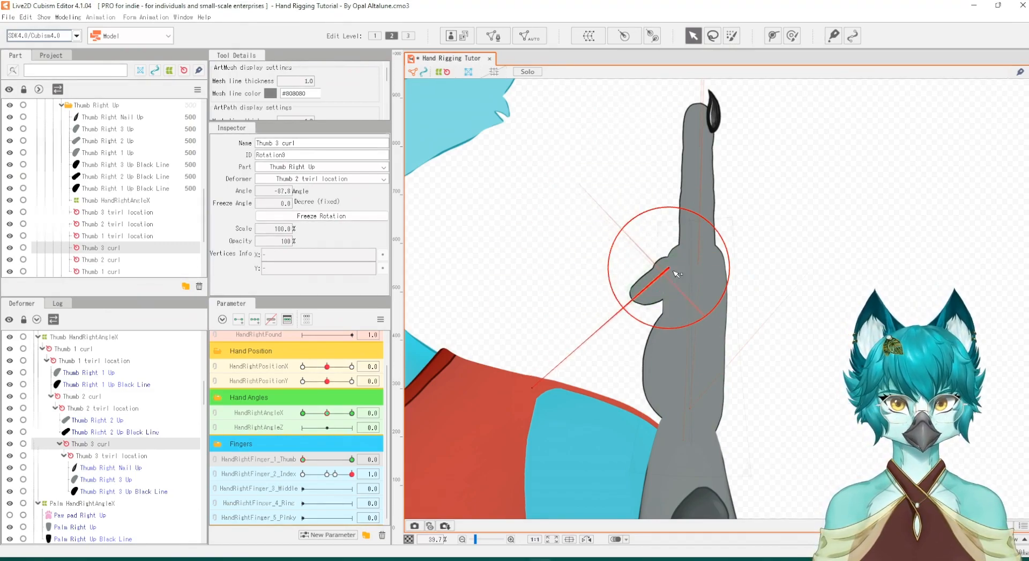
drag(677, 271, 674, 271)
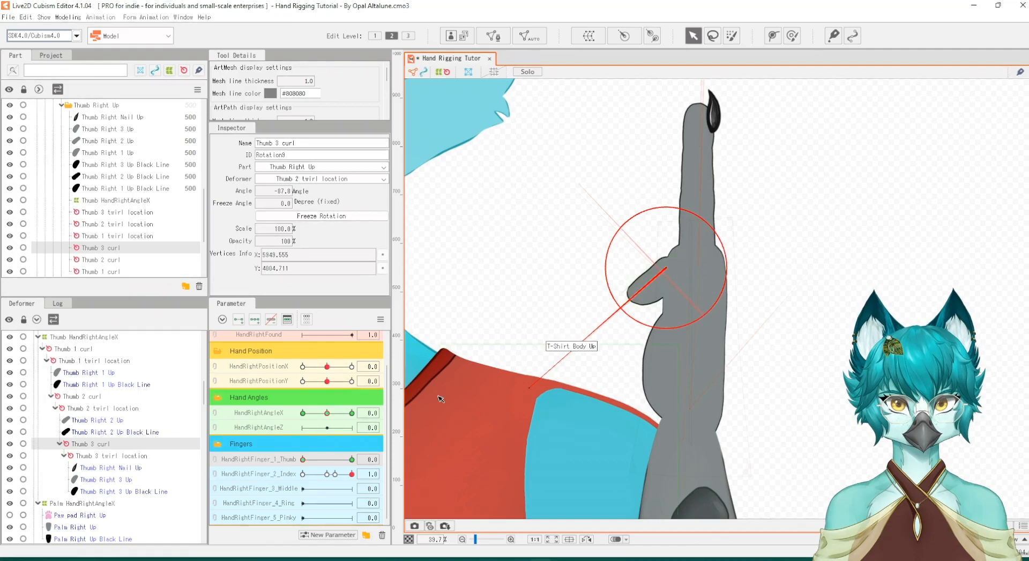
mouse_move(304, 459)
mouse_down()
mouse_move(348, 460)
mouse_move(294, 473)
mouse_up()
drag(324, 410, 295, 412)
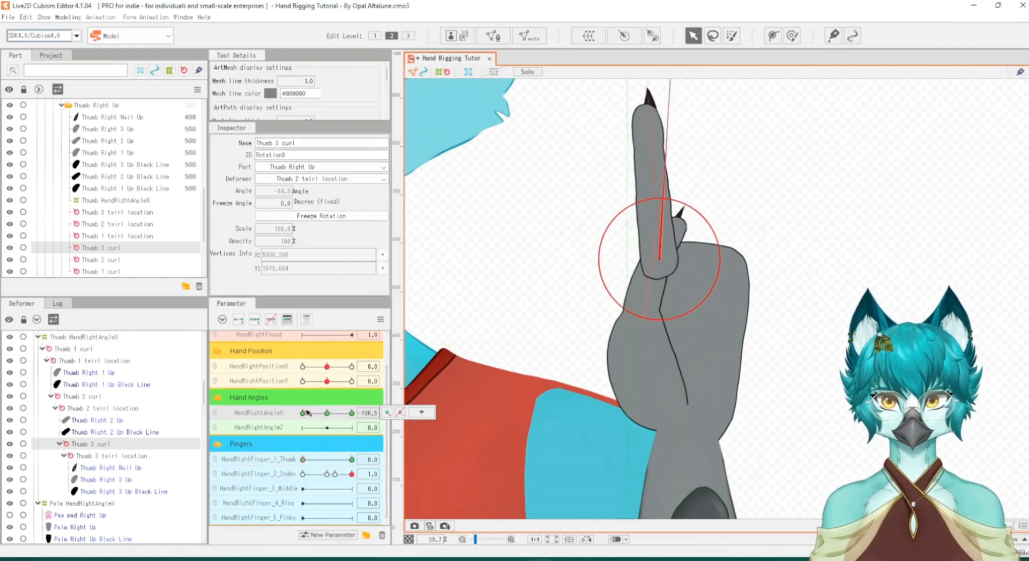
Preview the thumb curl at HandRightAngleX -180 by varying HandRightFinger_1_Thumb between 0 and 1
drag(323, 459, 354, 460)
mouse_move(311, 413)
mouse_down()
mouse_move(321, 413)
mouse_move(299, 414)
mouse_up()
mouse_move(314, 461)
mouse_down()
mouse_move(354, 466)
mouse_move(298, 459)
mouse_up()
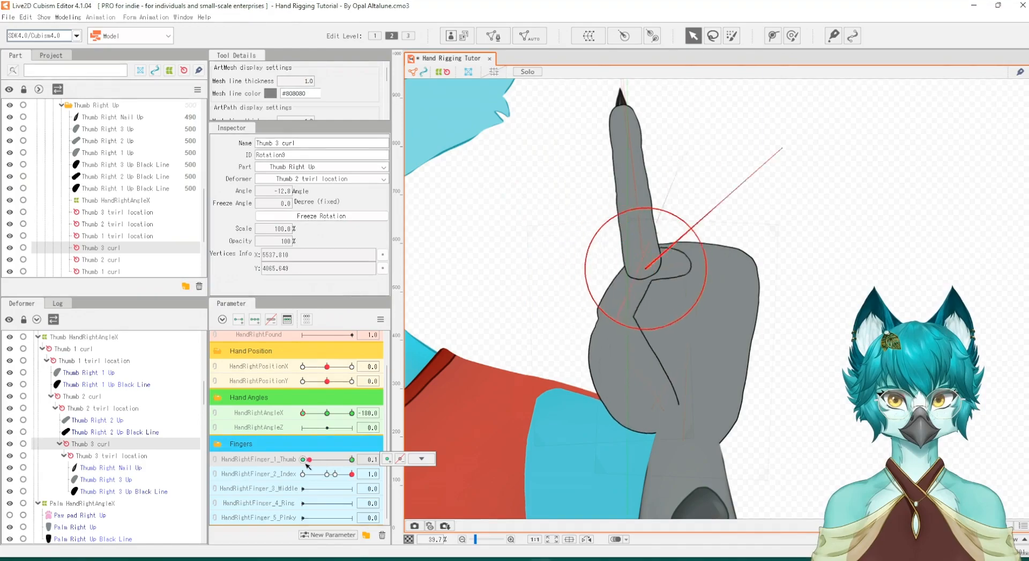
At HandRightAngleX 180 and HandRightFinger_1_Thumb 0, bend Thumb 2 curl upward and rotate Thumb 3 curl to about -65.3° so the thumb tip folds inward
drag(309, 417, 356, 415)
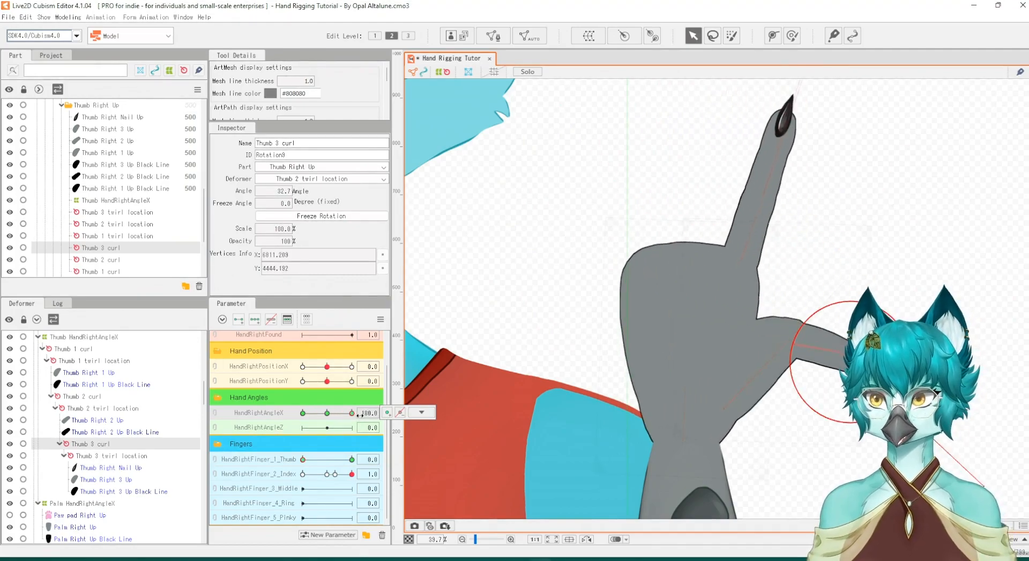
mouse_move(318, 462)
mouse_down()
mouse_move(346, 460)
mouse_move(303, 461)
mouse_up()
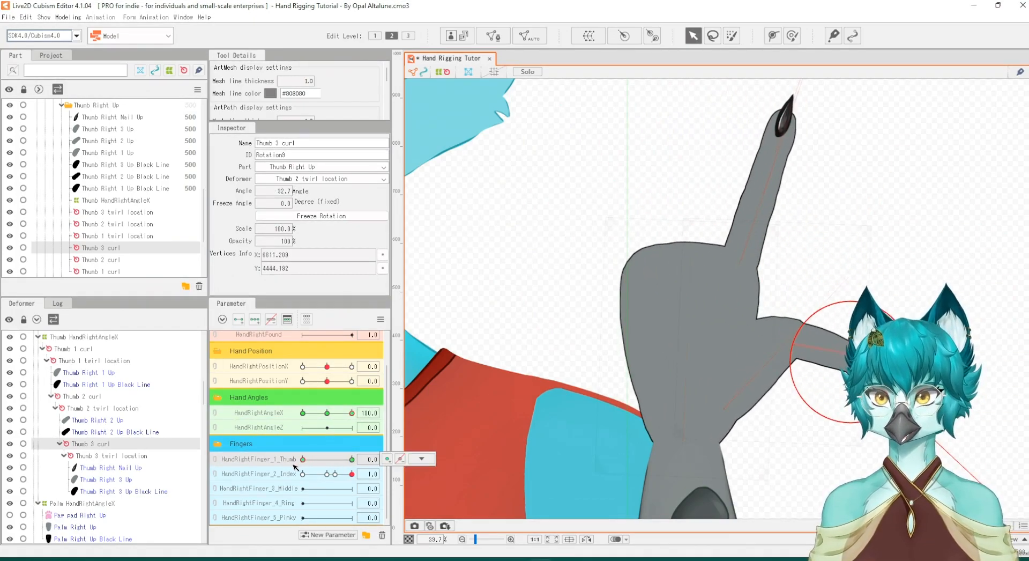
click(90, 396)
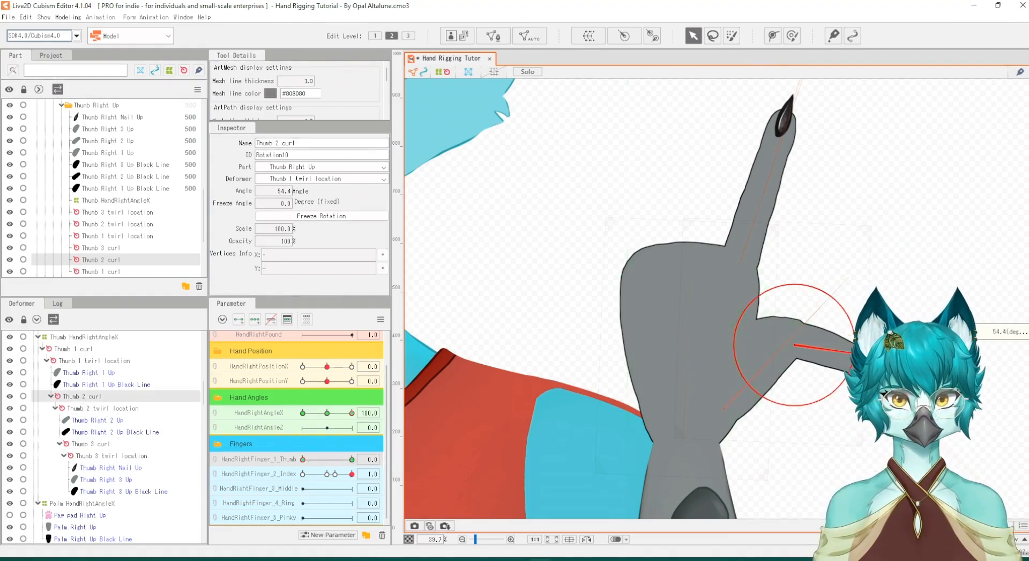
drag(854, 335, 813, 237)
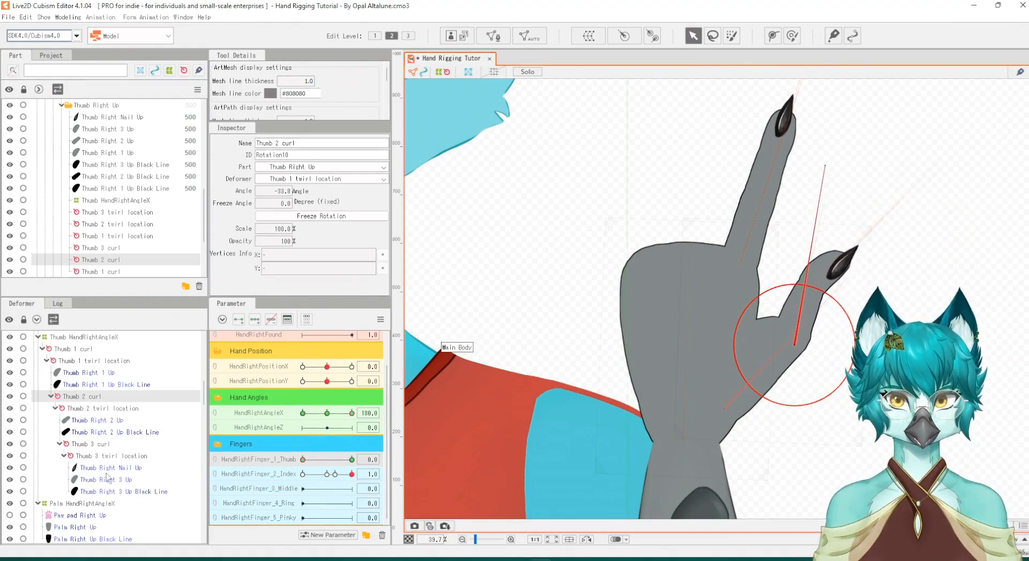
click(90, 443)
drag(933, 165, 691, 204)
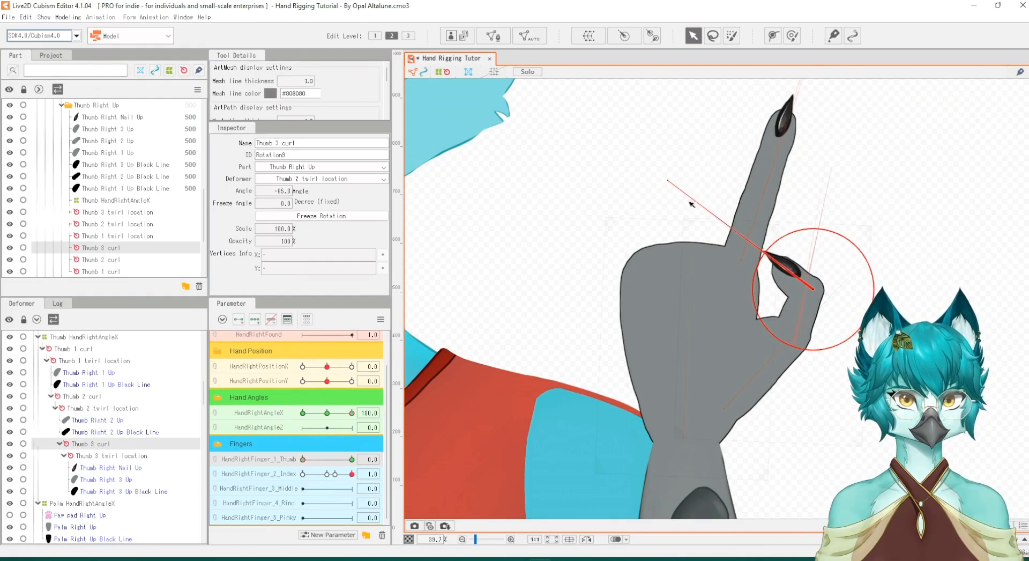
Rotate Thumb 1 curl to about 20.1° and Thumb 2 curl to about -60.3°, nudging the Thumb 2 curl pivot slightly up to tuck the thumb in
click(79, 349)
drag(850, 276, 783, 268)
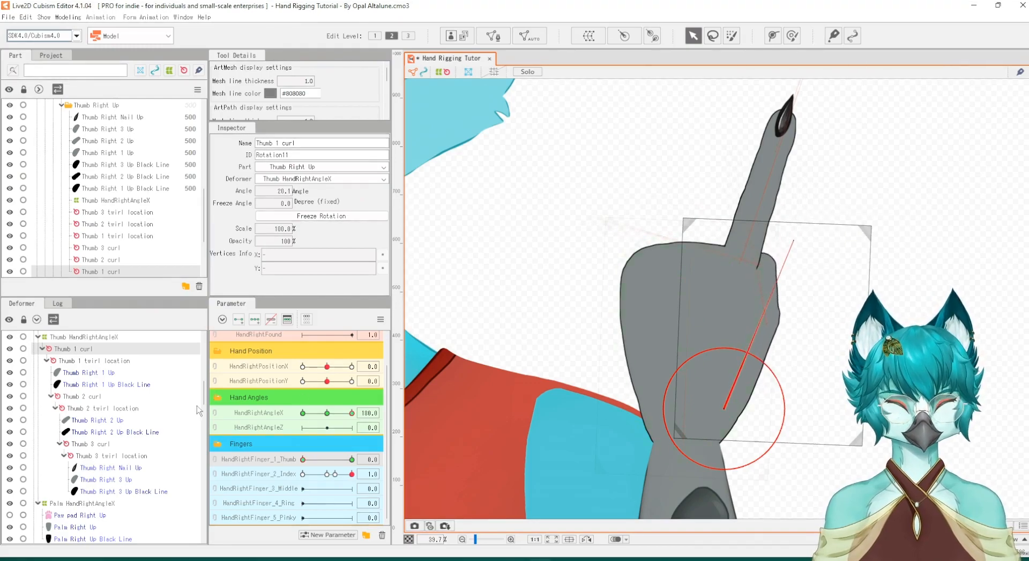
click(76, 396)
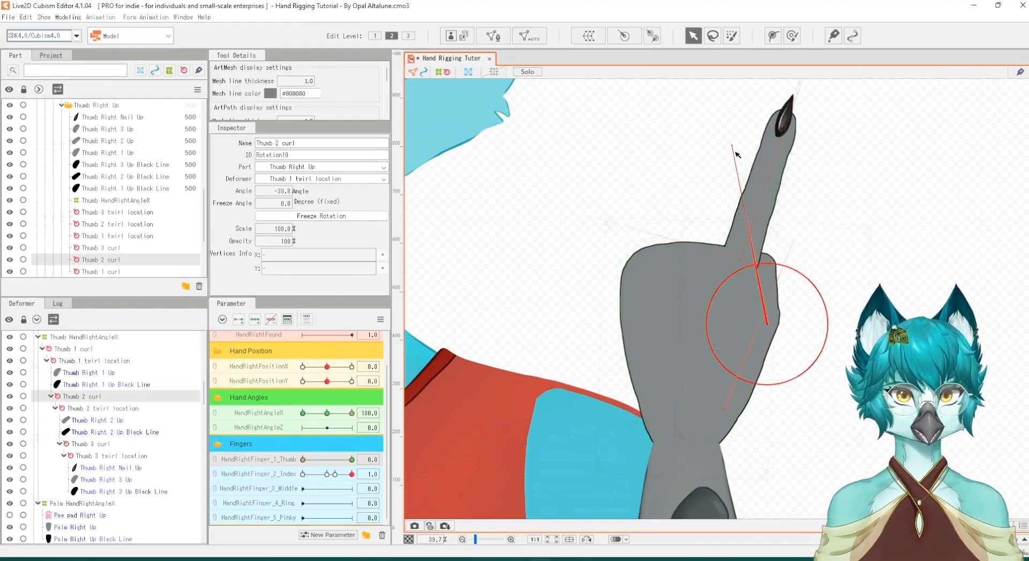
drag(736, 150, 672, 176)
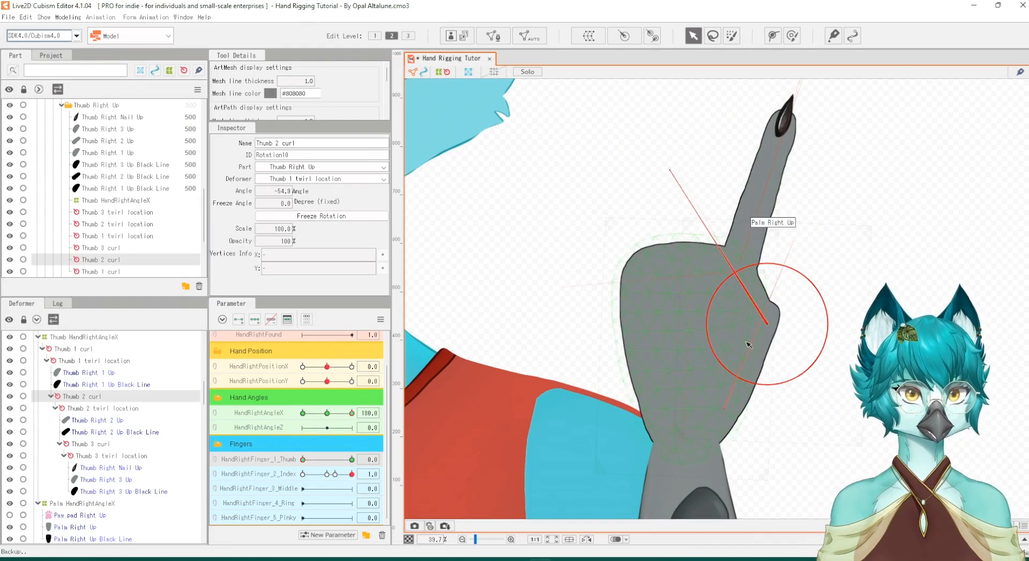
drag(770, 324, 772, 319)
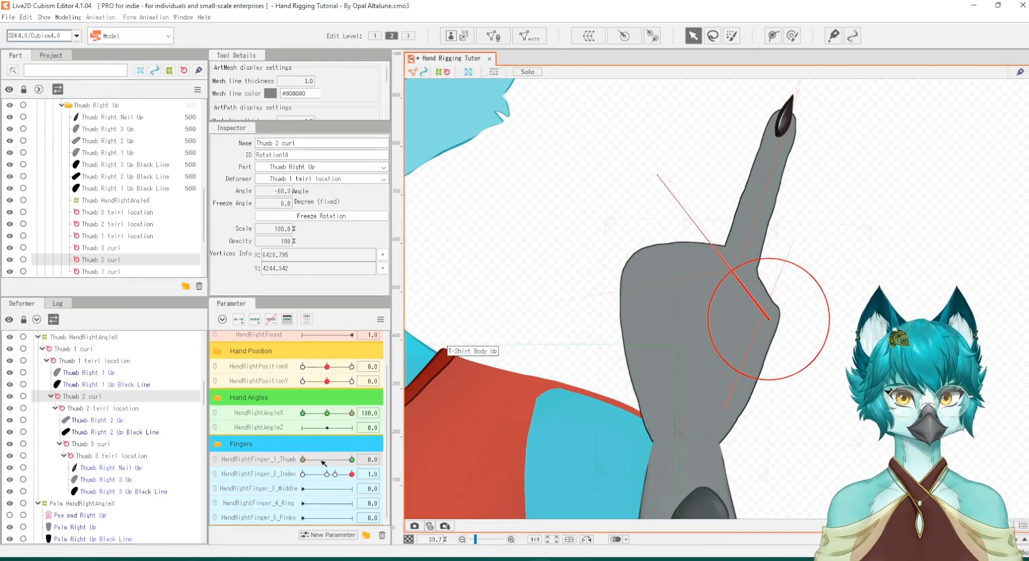
Examine how the thumb and index finger overlap at HandRightAngleX -180 by varying HandRightFinger_1_Thumb and HandRightFinger_2_Index between 0 and 1
mouse_move(303, 460)
mouse_down()
mouse_move(322, 460)
mouse_move(301, 470)
mouse_up()
drag(352, 413, 290, 416)
mouse_move(351, 474)
mouse_down()
mouse_move(324, 474)
mouse_move(352, 473)
mouse_move(343, 460)
mouse_move(353, 460)
mouse_up()
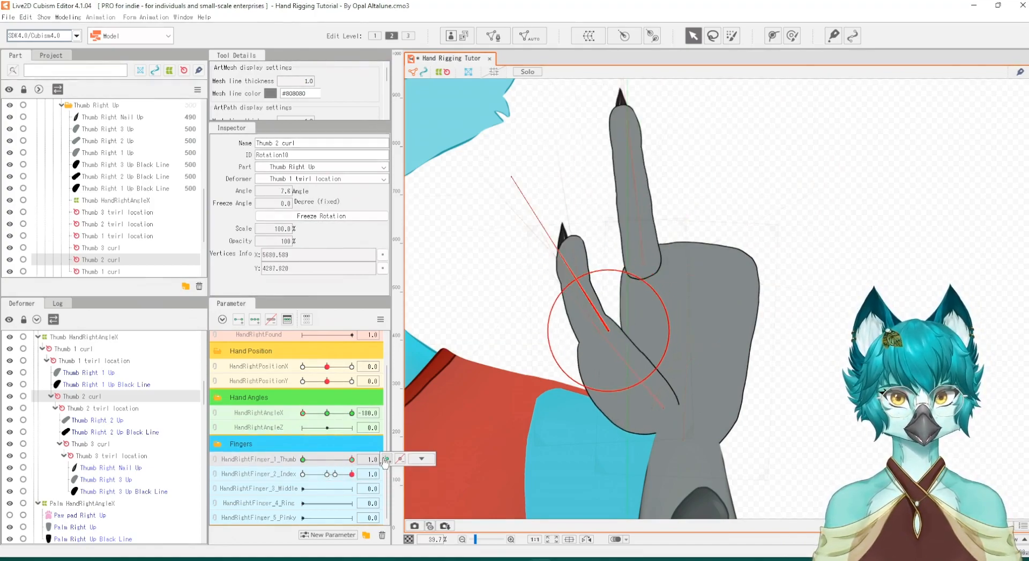
mouse_move(309, 415)
mouse_down()
mouse_move(347, 415)
mouse_move(296, 421)
mouse_up()
drag(316, 467, 358, 471)
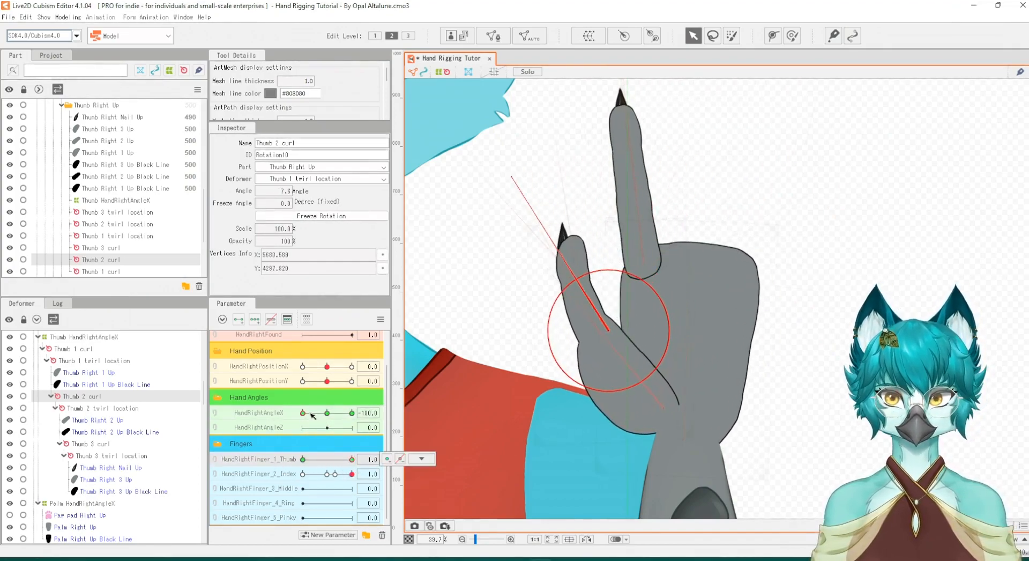
drag(312, 414, 280, 417)
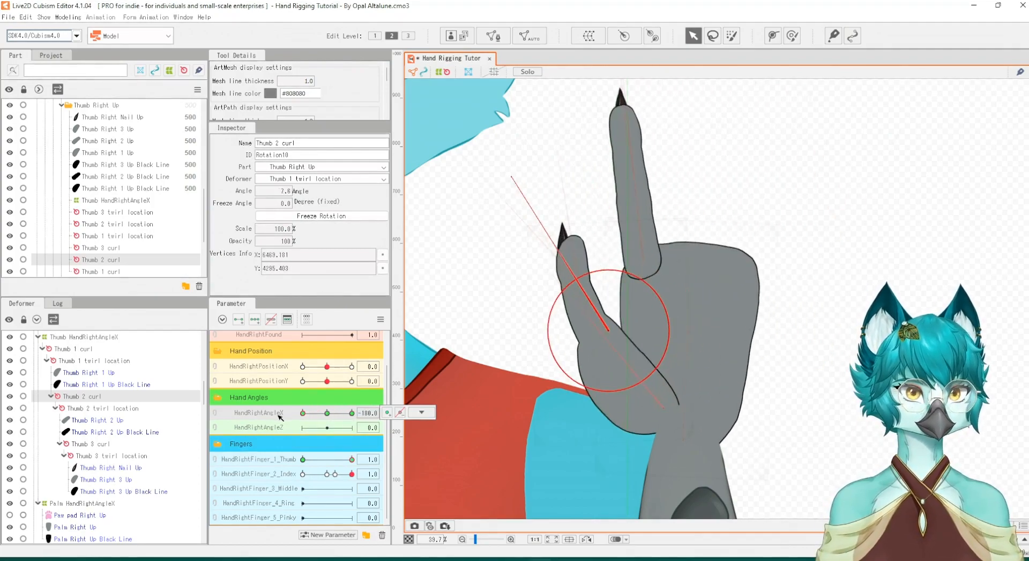
click(421, 412)
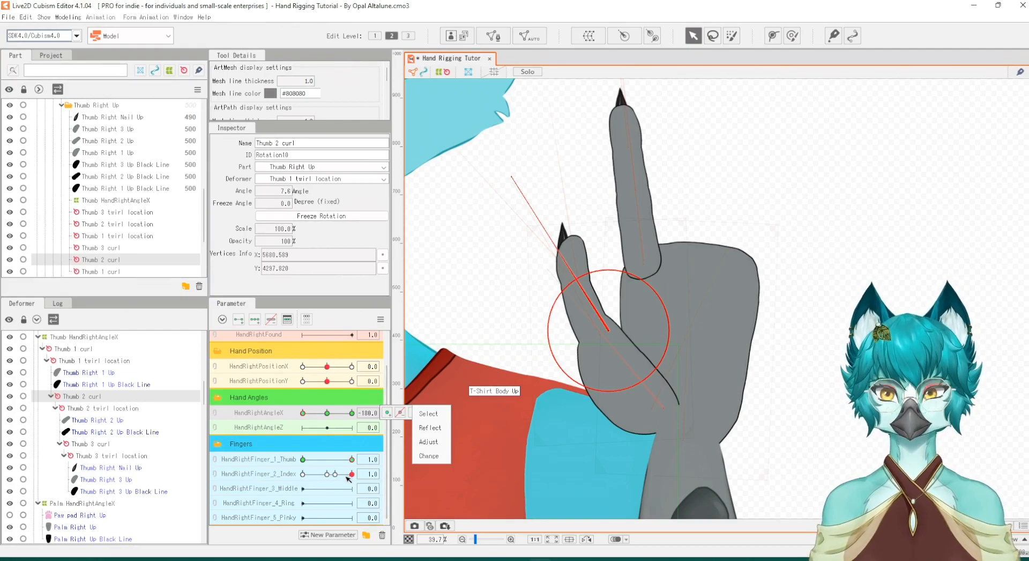
drag(349, 475, 302, 475)
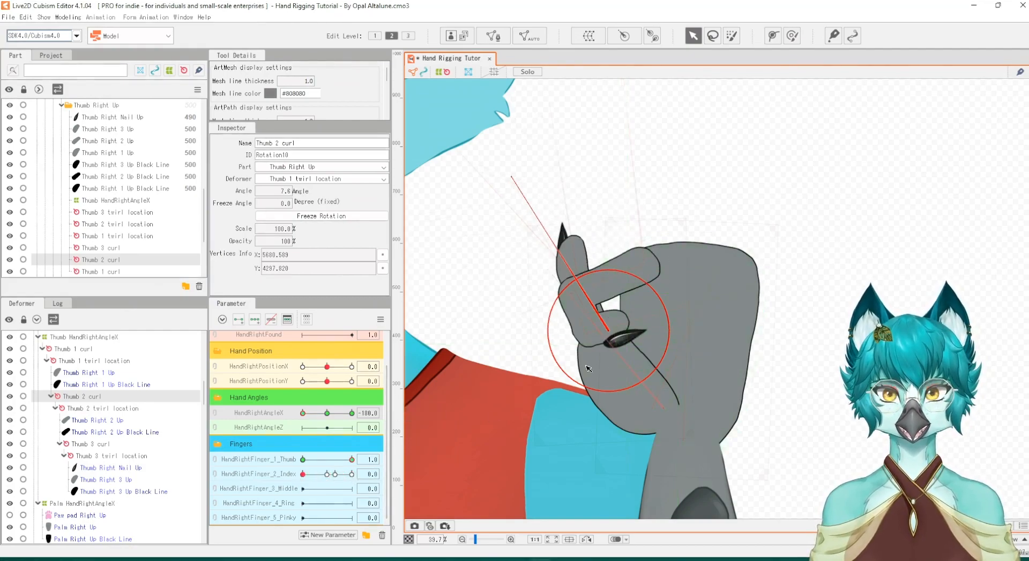
drag(352, 459, 378, 471)
click(422, 459)
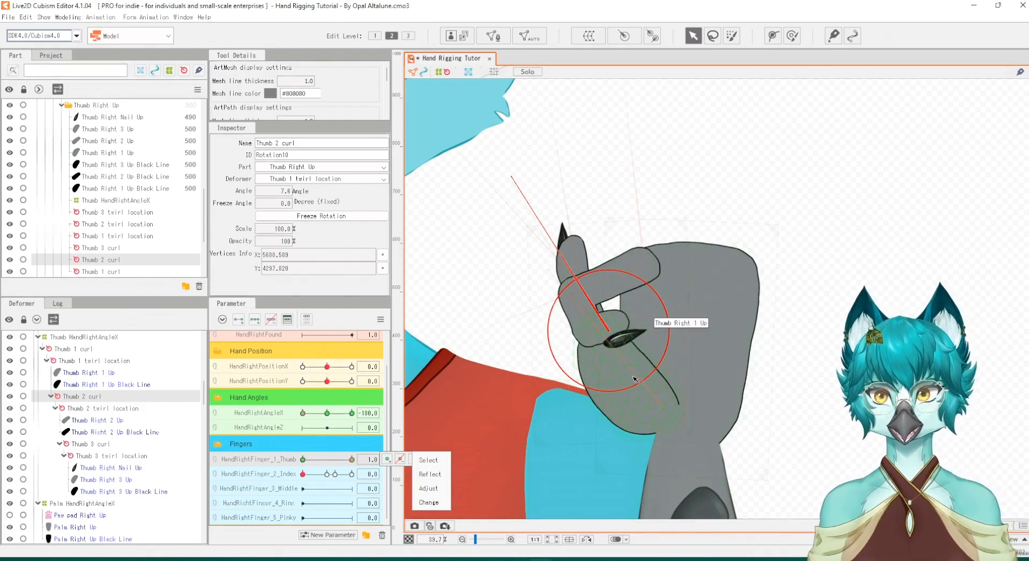
mouse_move(304, 413)
mouse_down()
mouse_move(332, 413)
mouse_move(303, 414)
mouse_up()
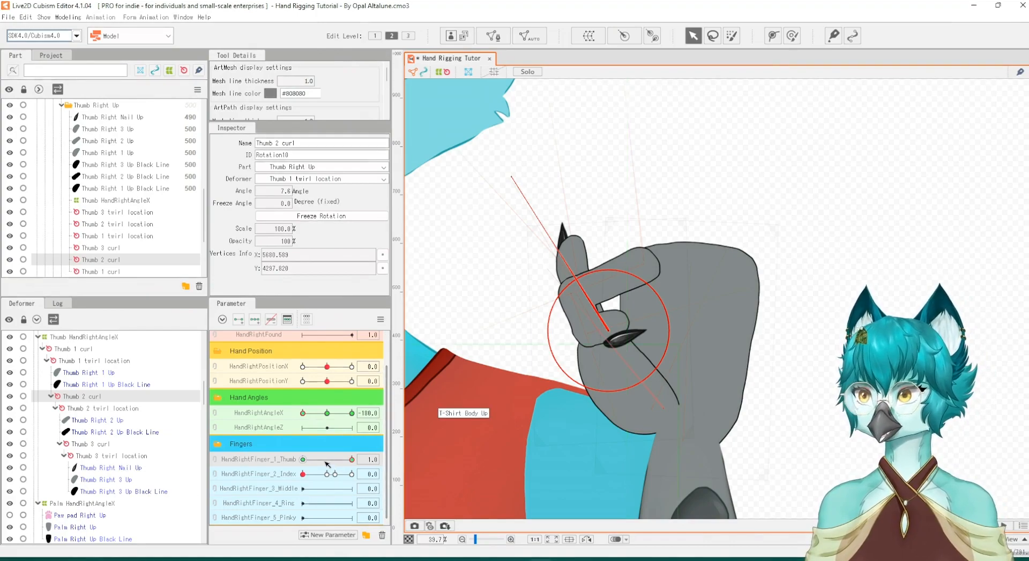
drag(322, 477, 356, 474)
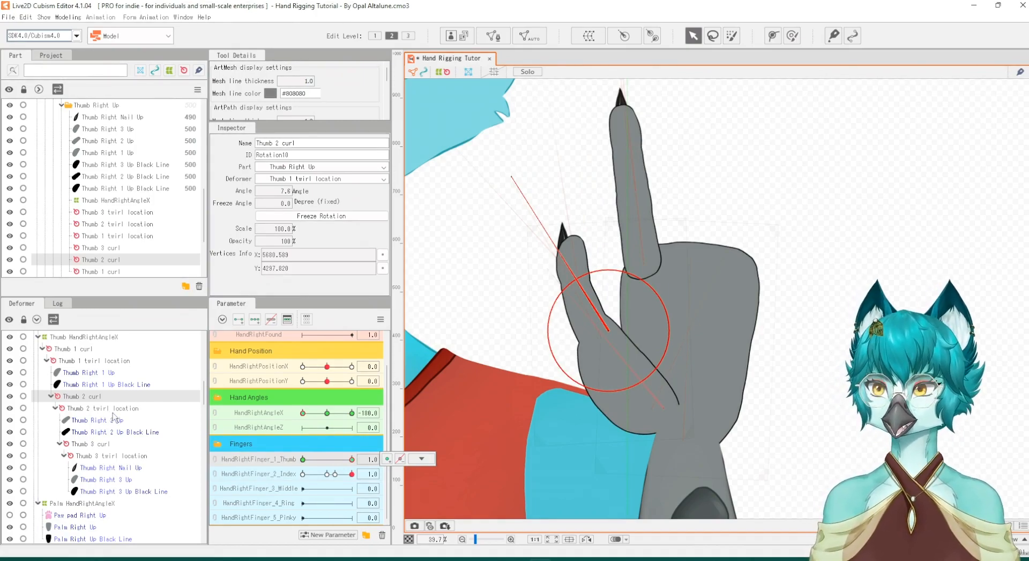
At HandRightAngleX -180, raise the draw order of Thumb Right Nail Up, Thumb Right 3 Up and its black line by 100
click(106, 492)
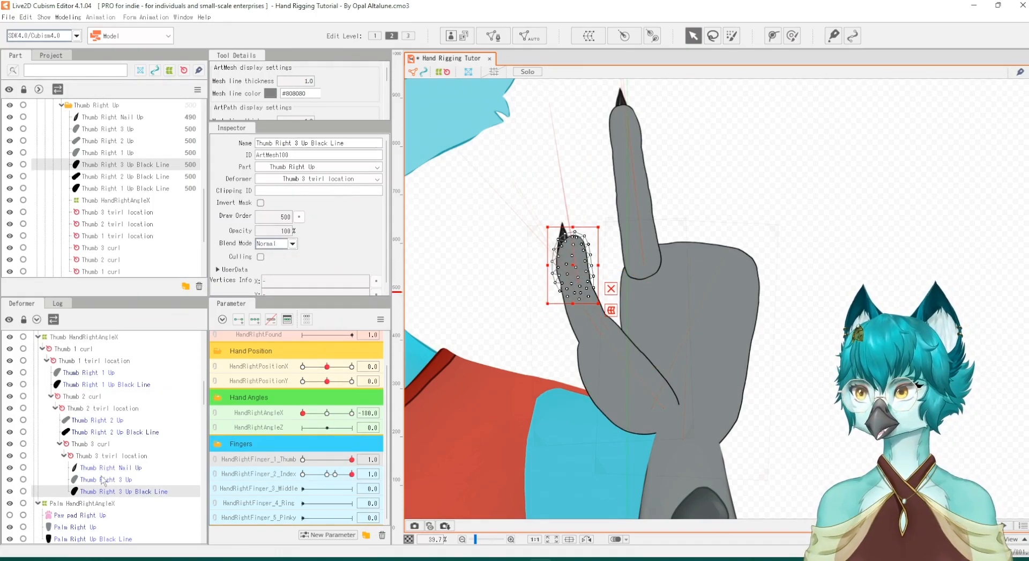
ctrl+click(104, 479)
ctrl+click(101, 468)
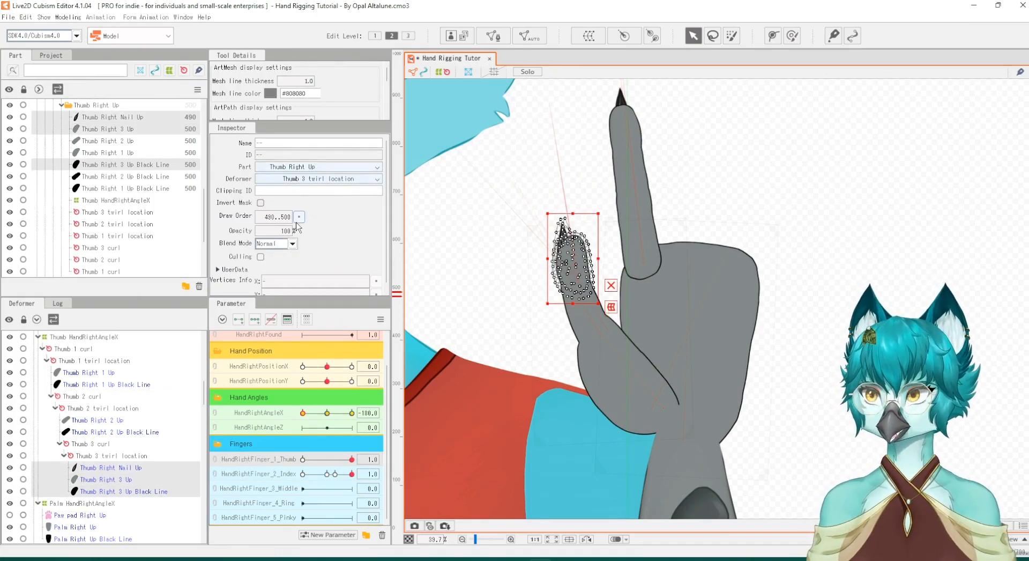
click(299, 217)
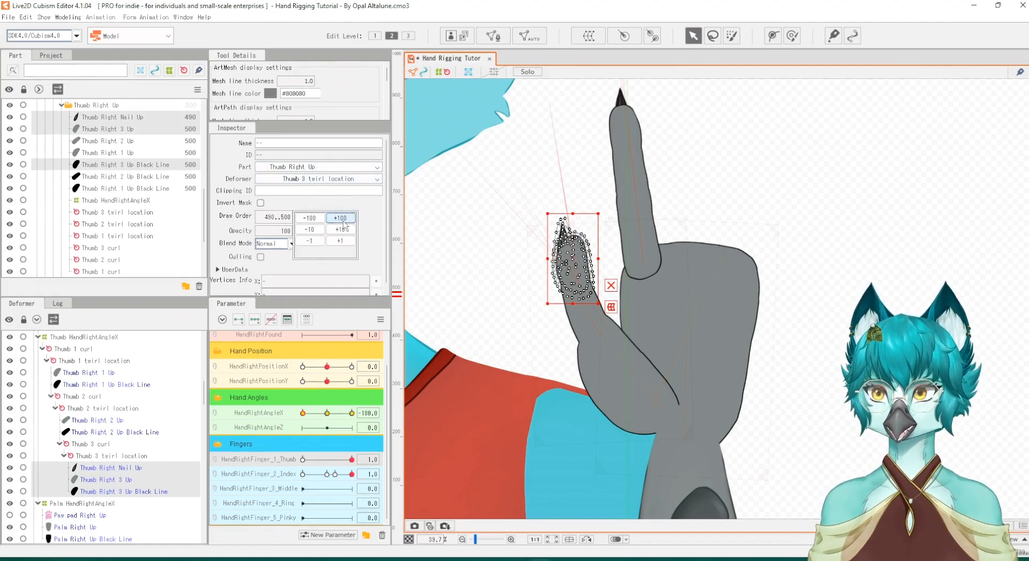
click(271, 412)
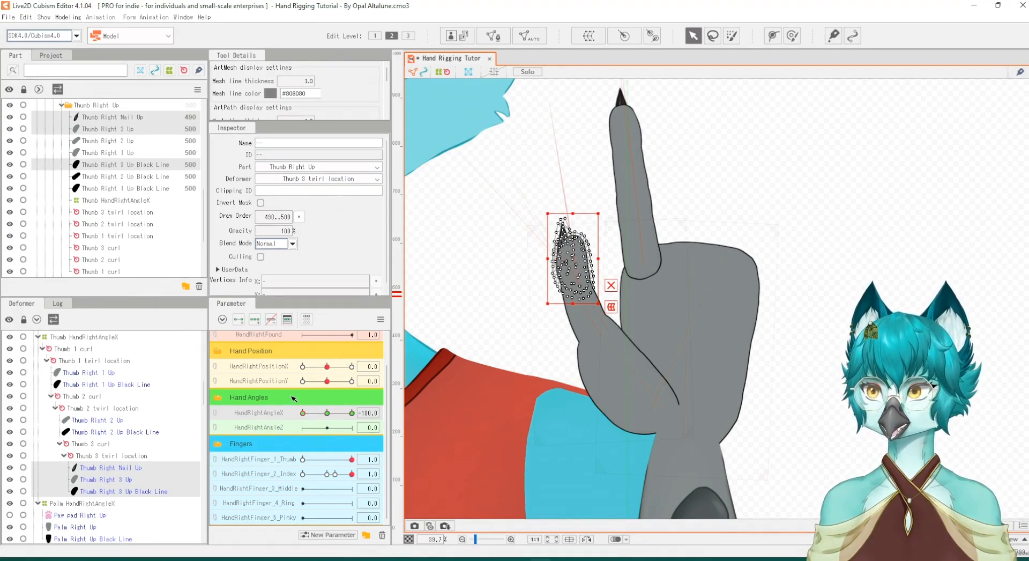
click(299, 216)
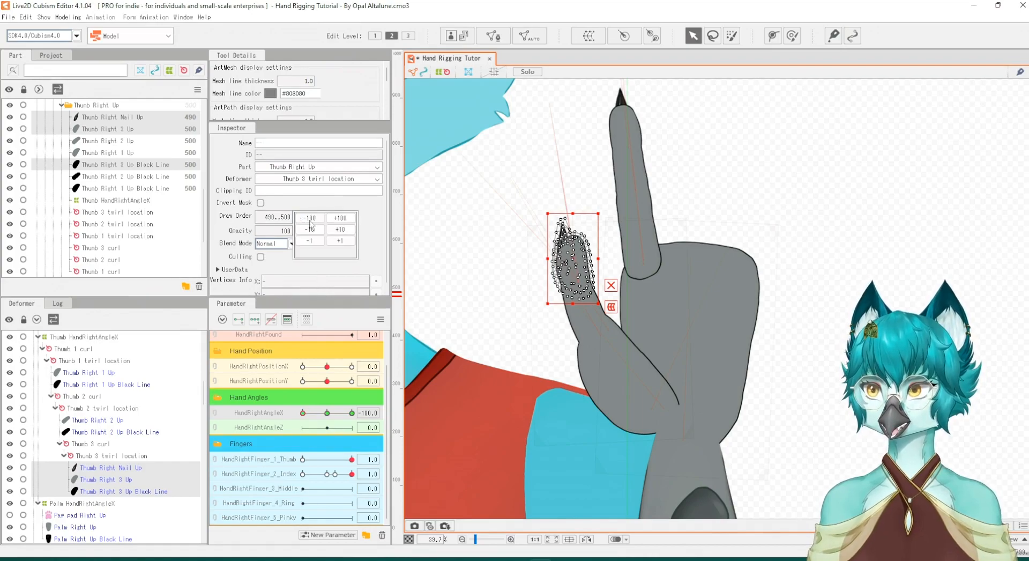
click(343, 219)
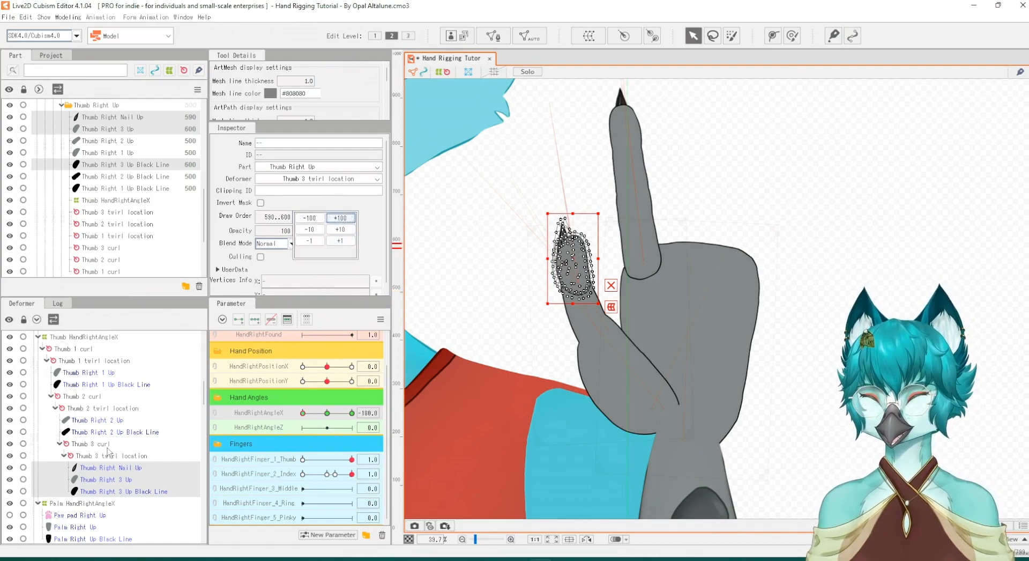
Raise the draw order of Thumb Right 2 Up and its black line by 100 to 600 at HandRightAngleX -180
click(106, 432)
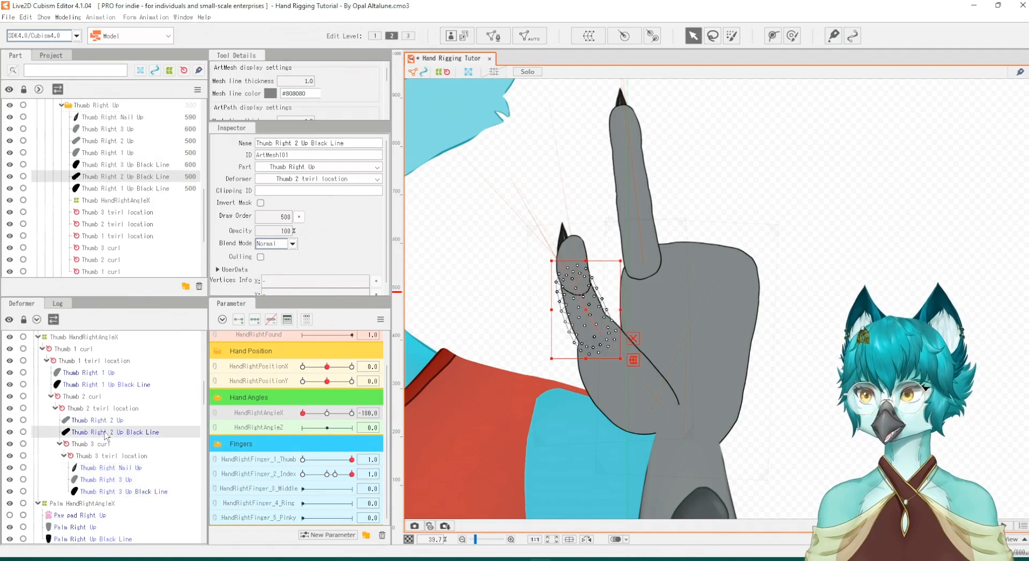
ctrl+click(103, 421)
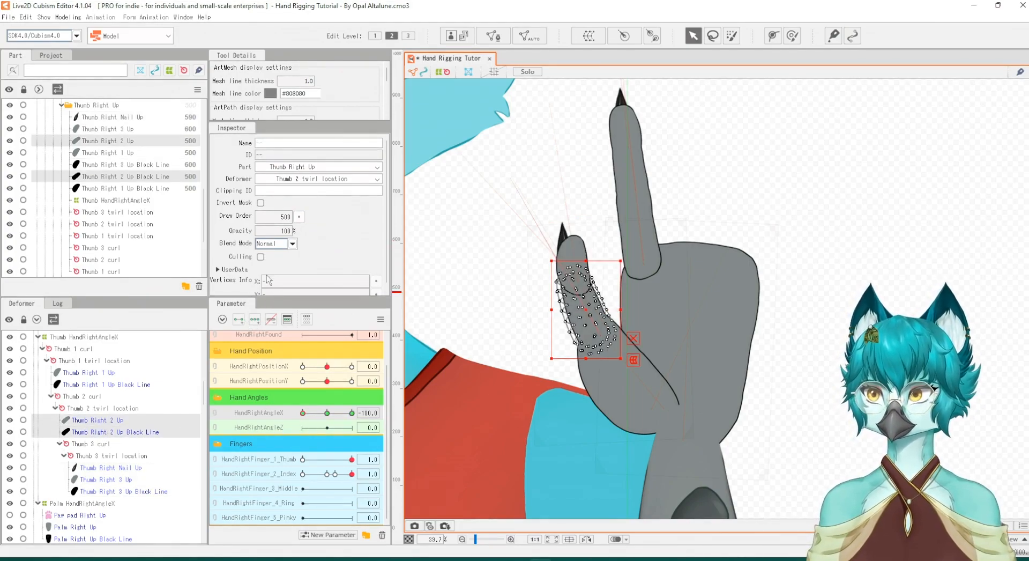
click(299, 216)
click(341, 218)
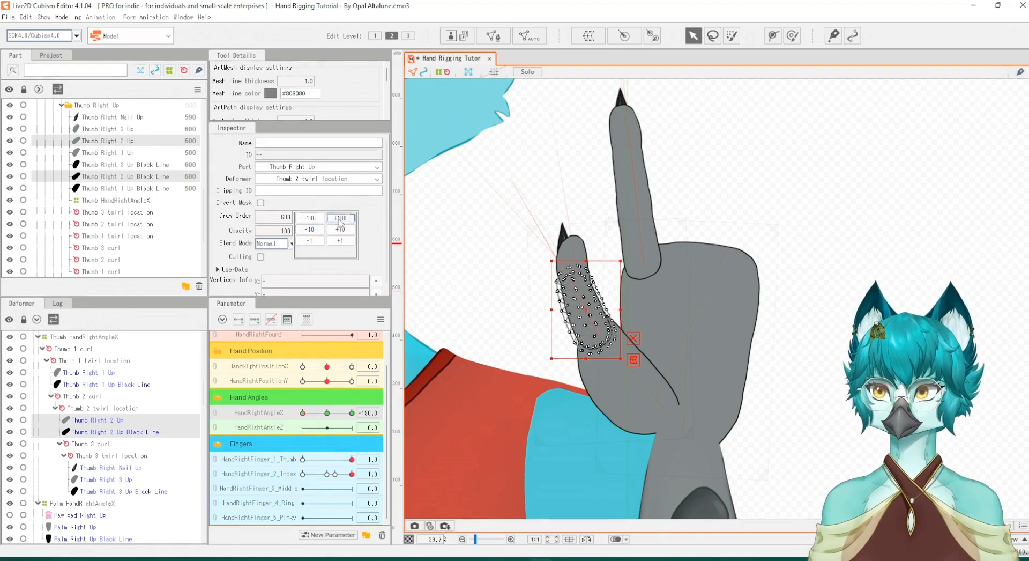
Raise the draw order of Thumb Right 1 Up and its black line by 100 to 600 at HandRightAngleX -180
click(79, 384)
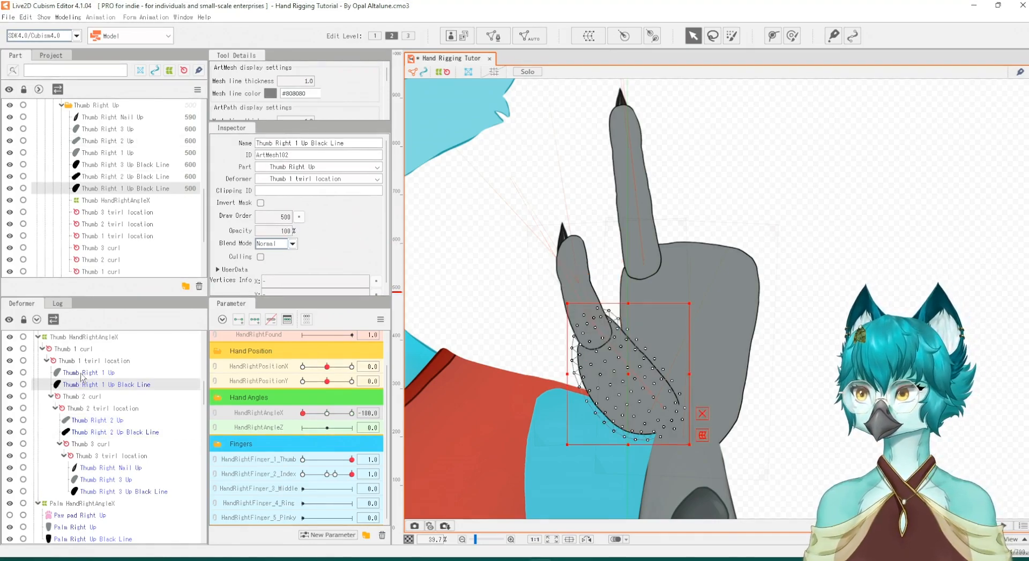
ctrl+click(82, 373)
click(300, 216)
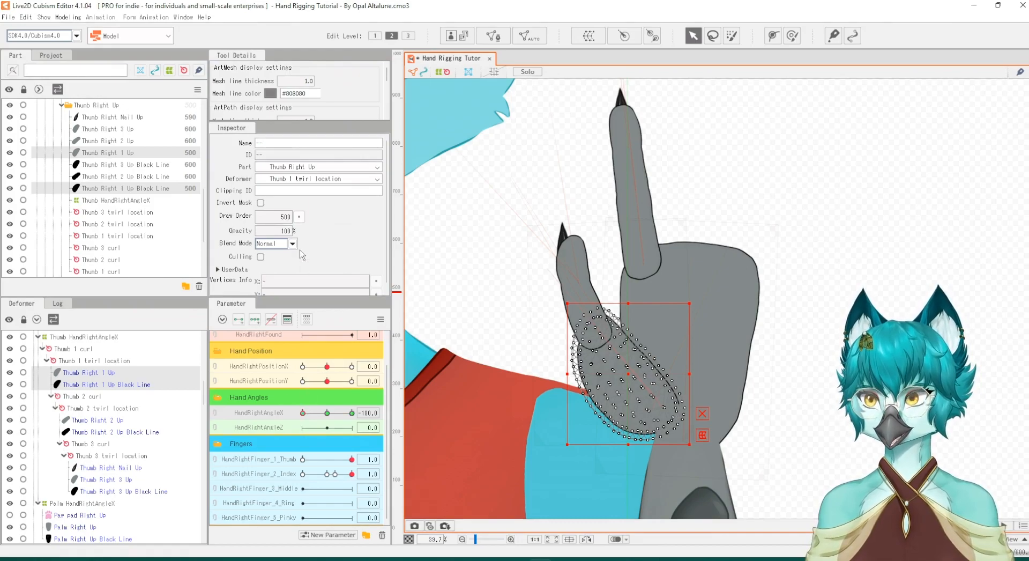
click(298, 218)
click(340, 218)
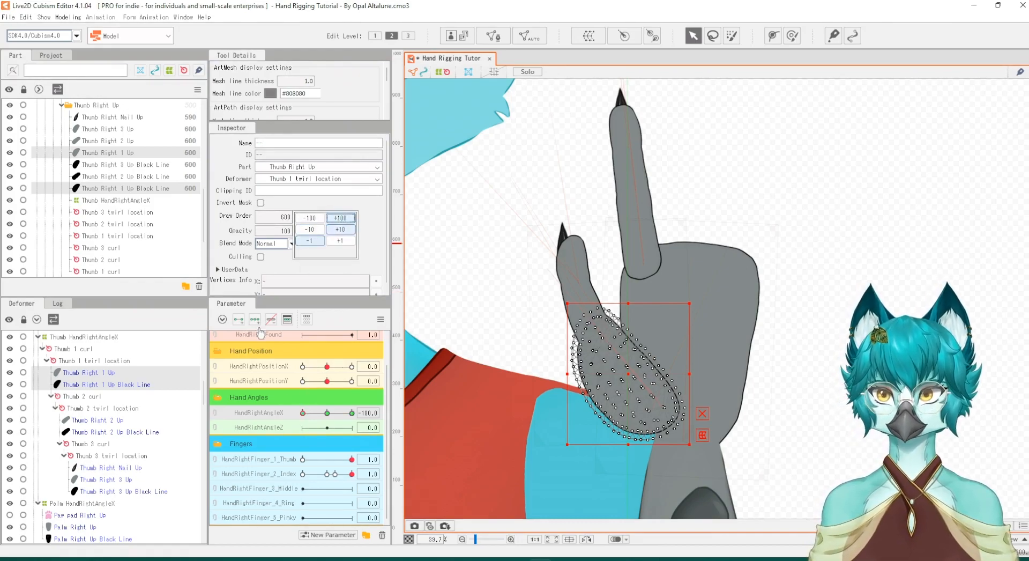
Check the thumb's new draw order against the index finger by varying both finger parameters and HandRightAngleX
drag(333, 473, 373, 448)
drag(304, 473, 352, 473)
mouse_move(304, 413)
mouse_down()
mouse_move(341, 416)
mouse_move(300, 422)
mouse_up()
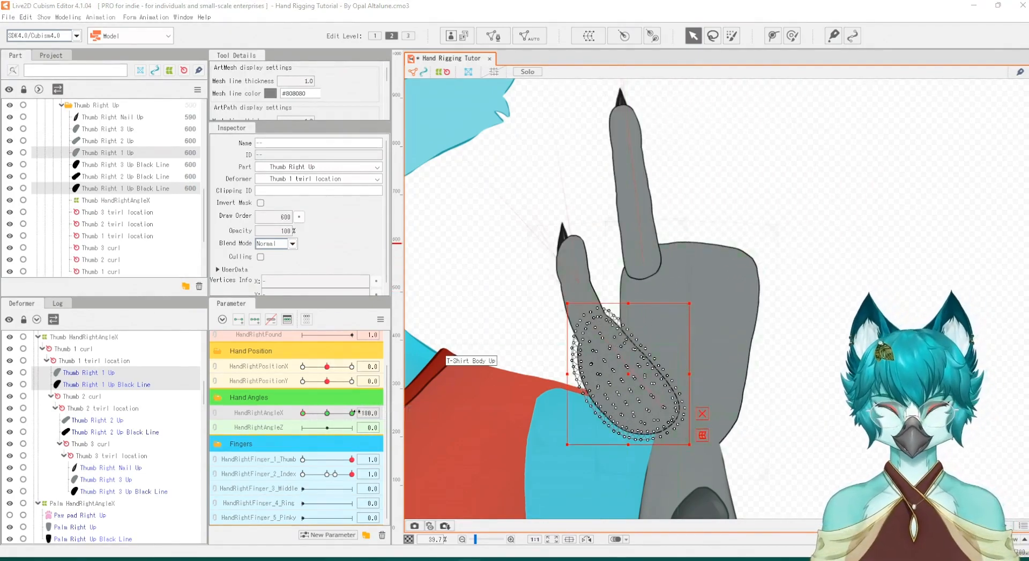
click(300, 459)
drag(299, 460, 353, 459)
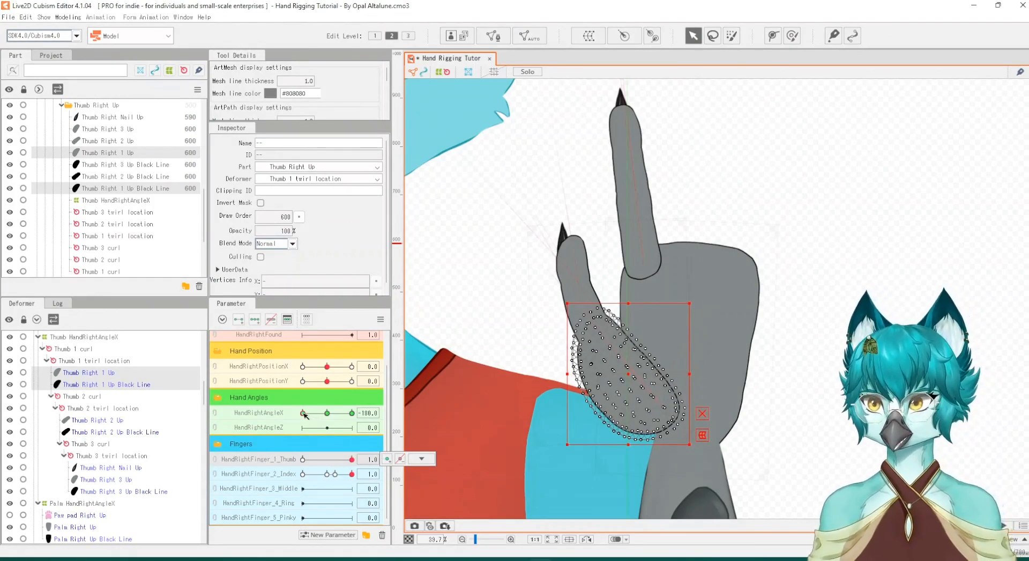
Create the warp deformer "Warp thumb bulge adjustment" as parent of Thumb Right 1 Up and its black line
drag(304, 412, 329, 419)
click(421, 412)
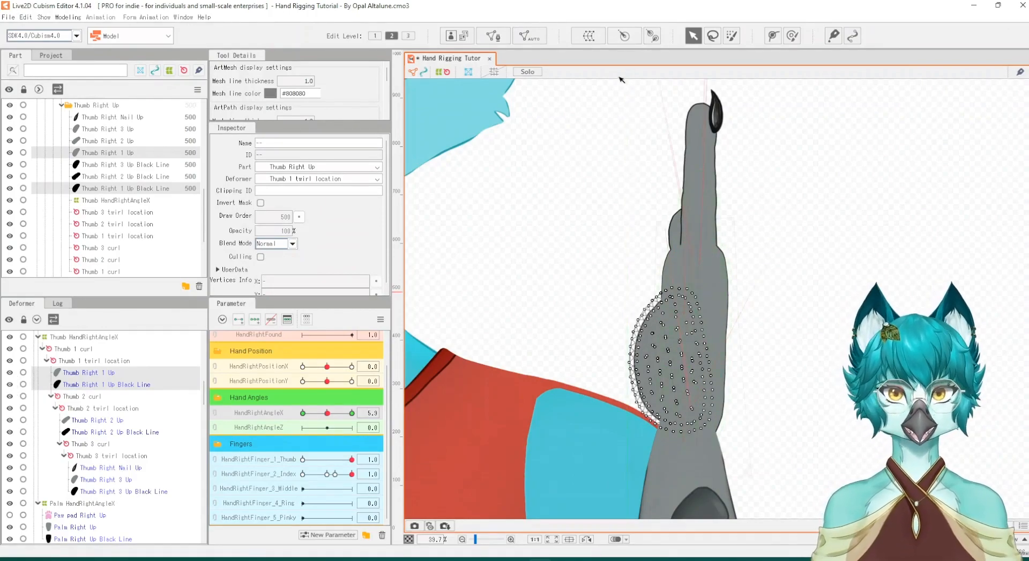
click(589, 36)
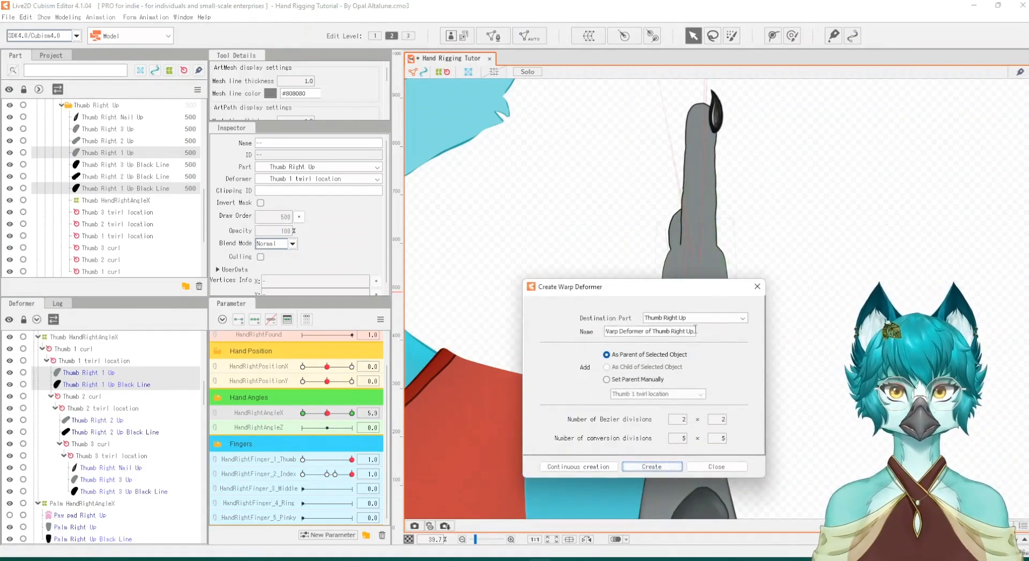
drag(695, 329, 526, 317)
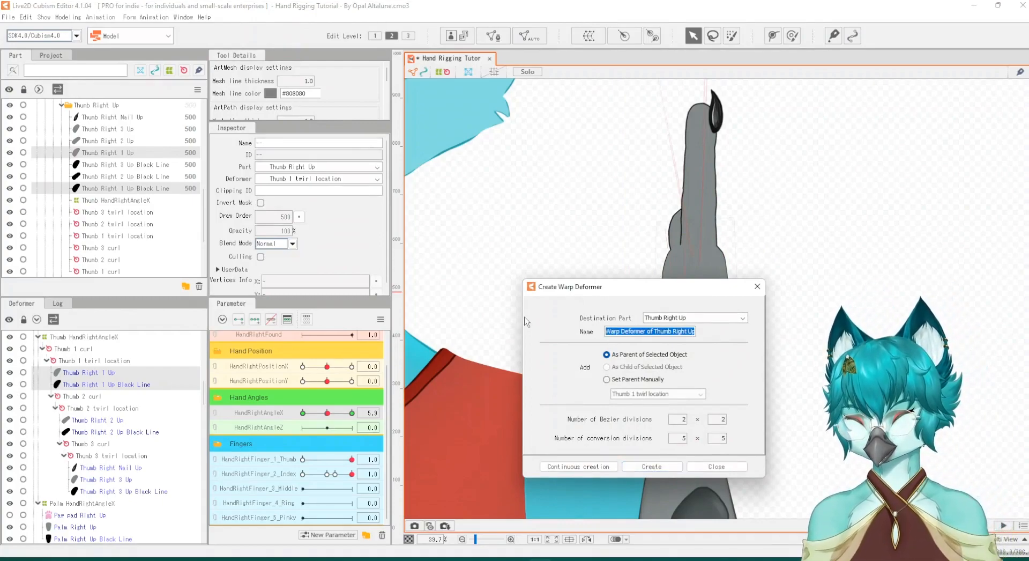
text(Warp thumb bulge adjustment)
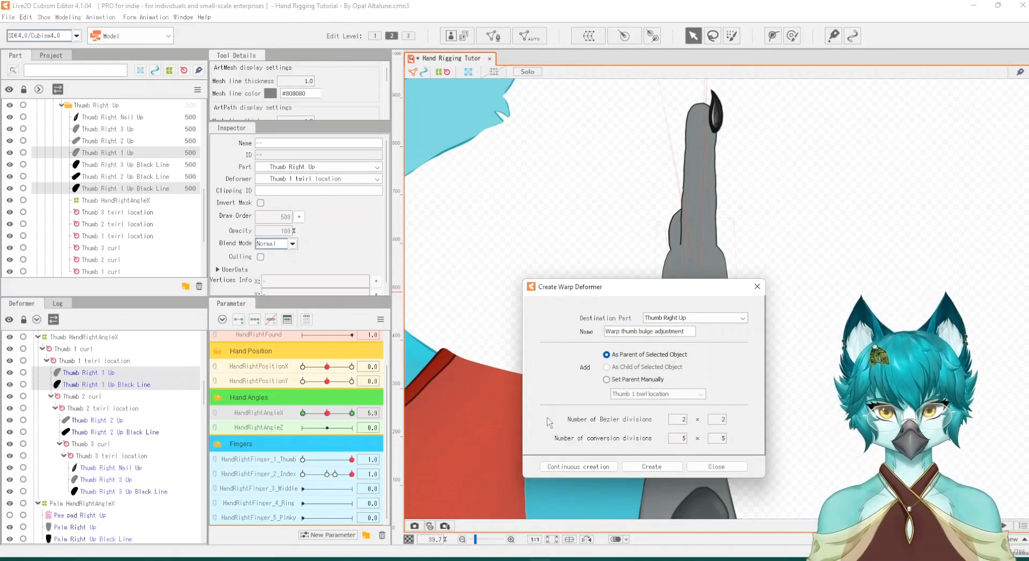
click(645, 467)
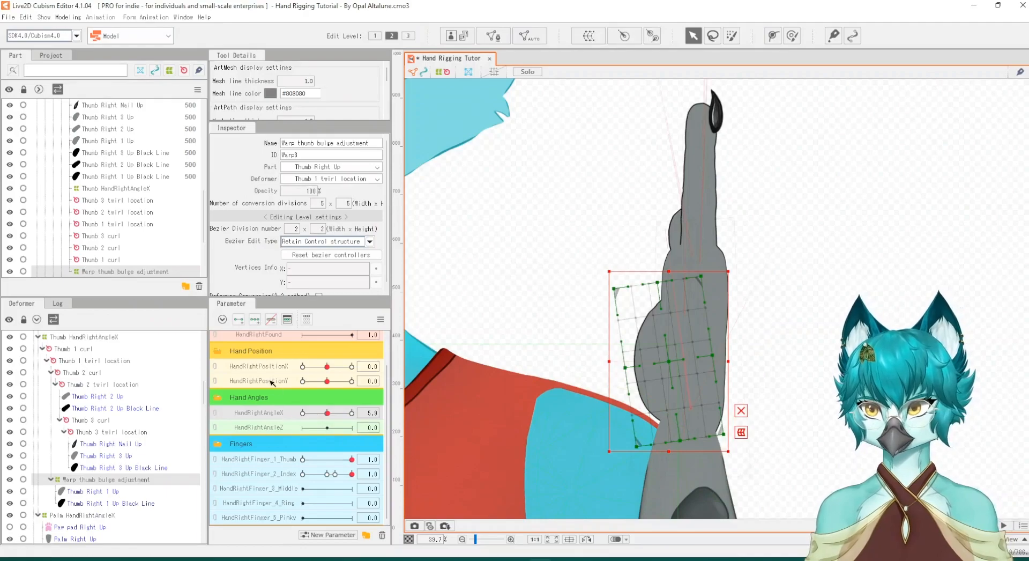
At HandRightAngleX 0, pull the outer edge of the thumb bulge warp deformer inward to slim the thumb base
mouse_move(327, 413)
mouse_down()
mouse_move(318, 418)
mouse_move(329, 418)
mouse_up()
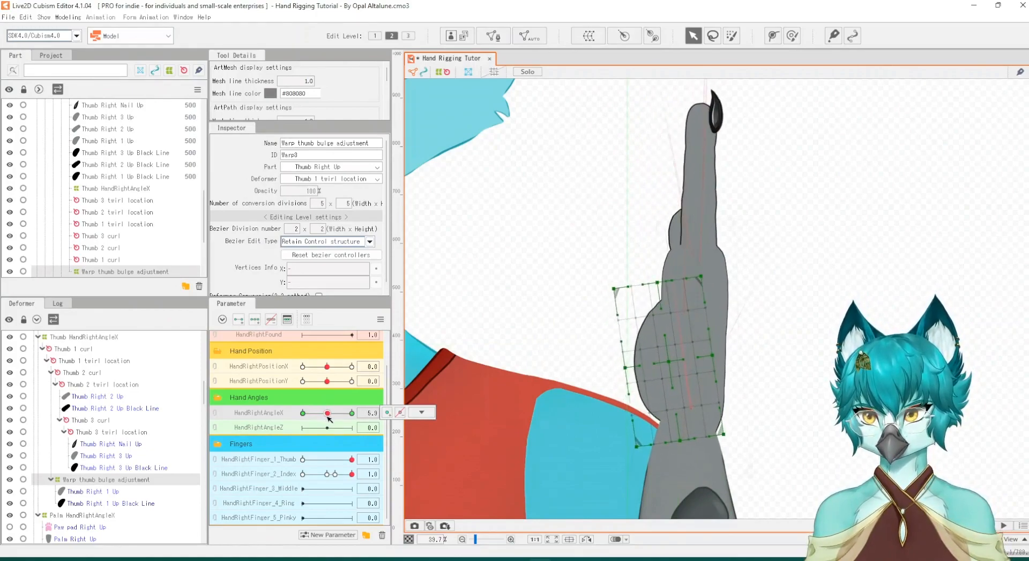
click(665, 364)
scroll(719, 355, up, 3)
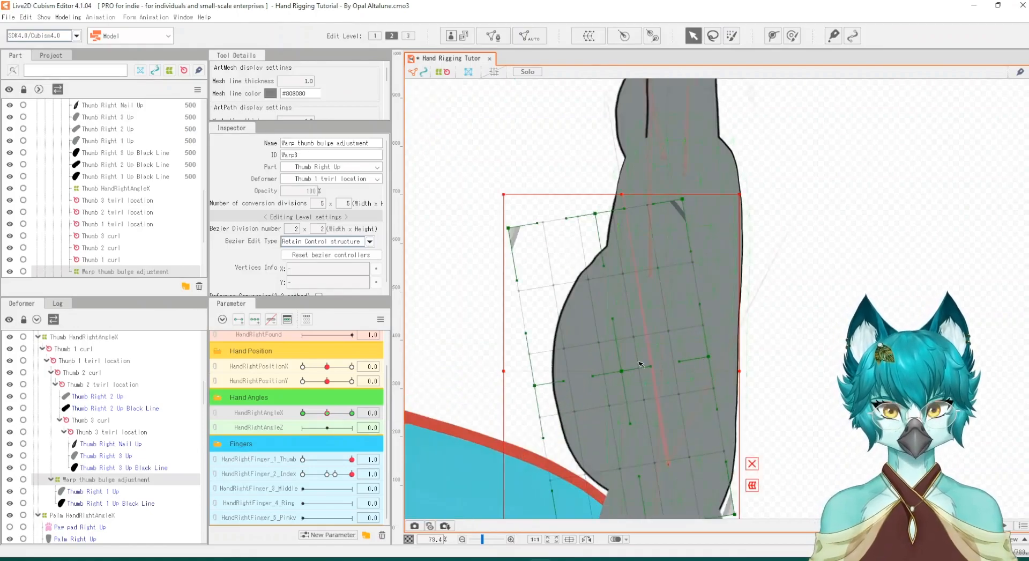
drag(537, 384, 561, 382)
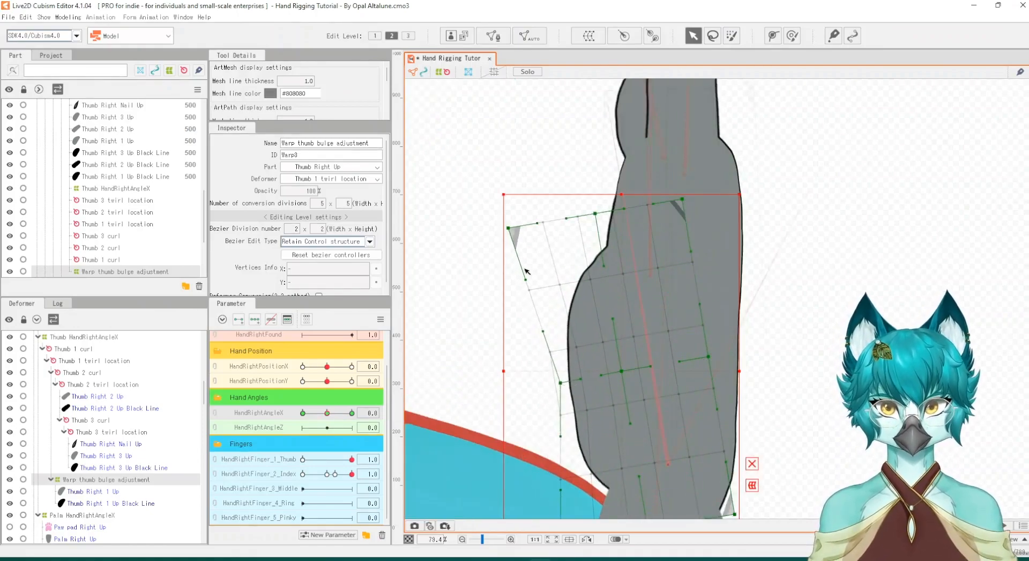
drag(515, 234, 569, 224)
scroll(545, 285, down, 2)
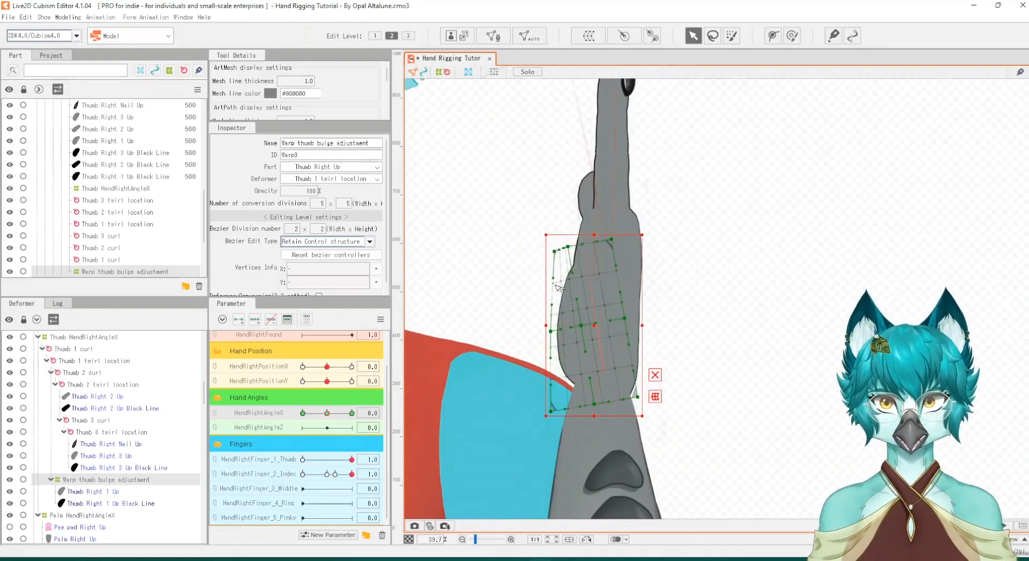
scroll(553, 387, up, 1)
drag(550, 463, 563, 465)
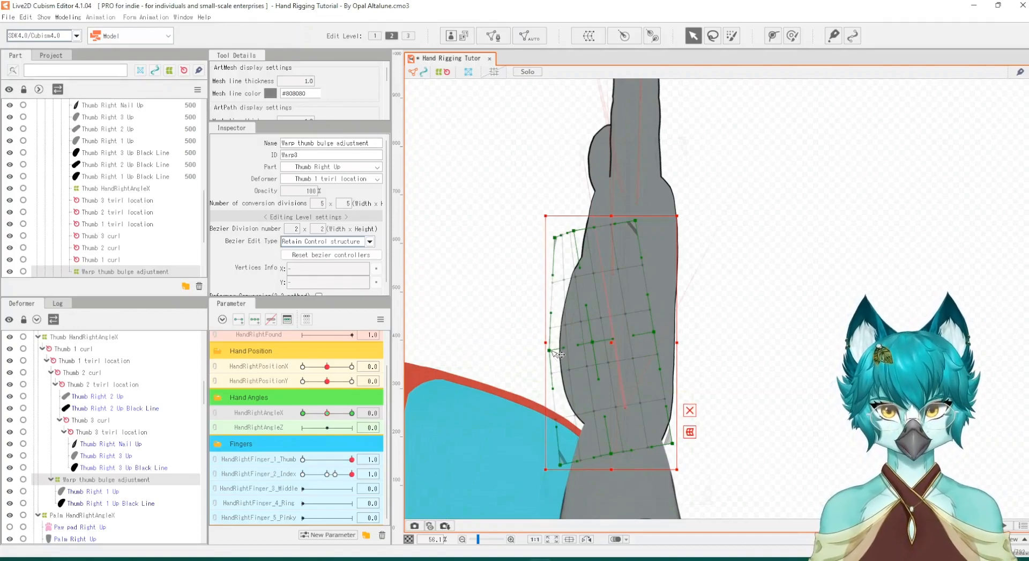
drag(554, 351, 562, 351)
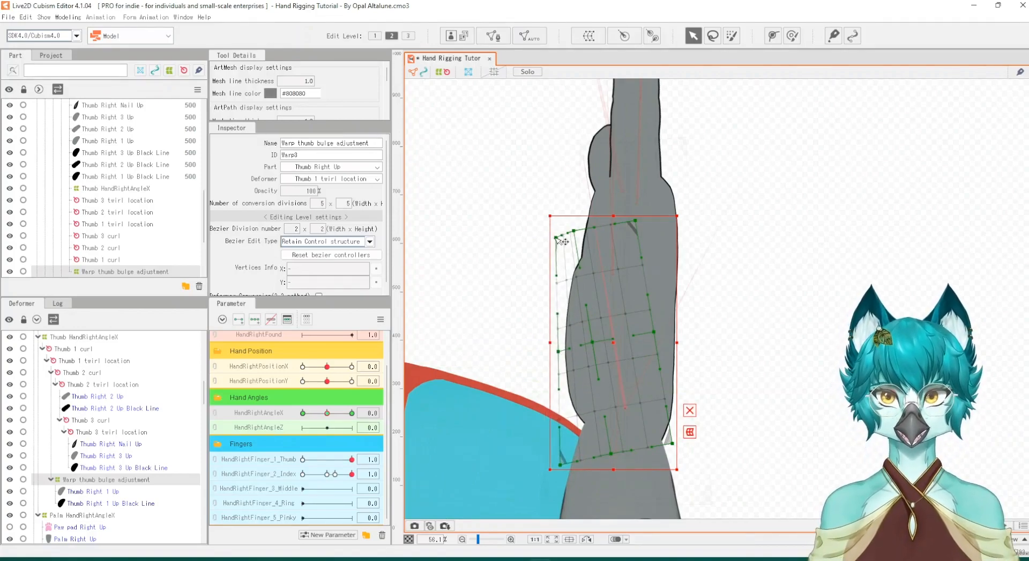
drag(564, 241, 586, 235)
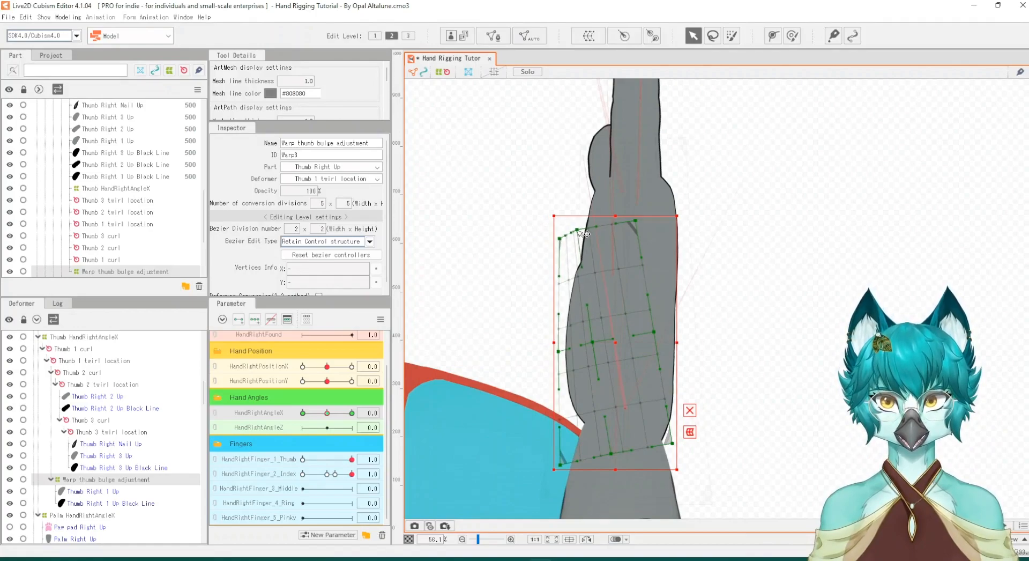
Check the curled thumb's overlap with the palm by varying HandRightAngleX between -180 and about -113
drag(328, 415, 290, 415)
scroll(530, 337, down, 2)
scroll(664, 354, down, 2)
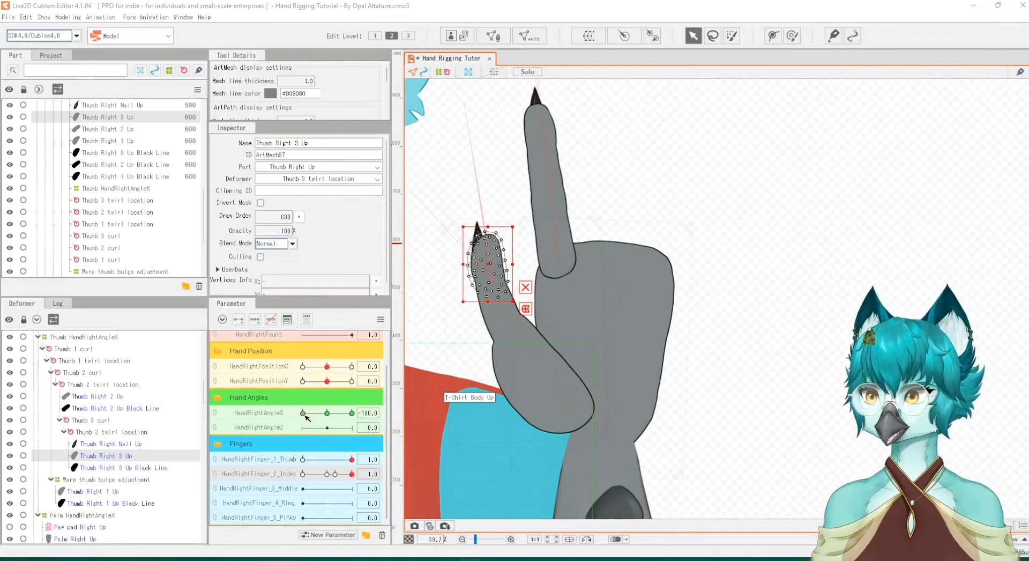
click(305, 413)
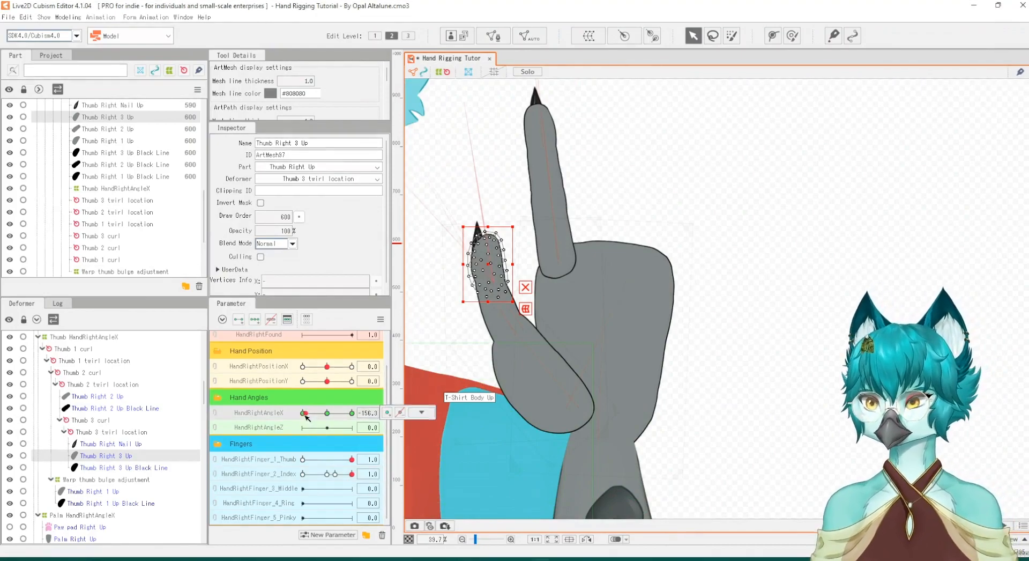
drag(307, 417, 312, 413)
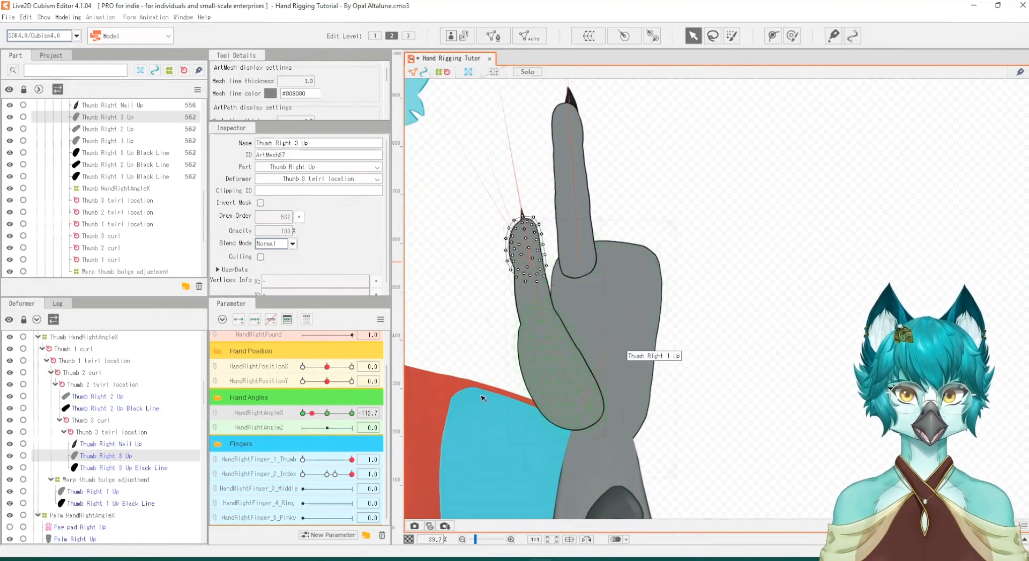
mouse_move(307, 416)
mouse_down()
mouse_move(329, 410)
mouse_move(275, 401)
mouse_up()
Add a HandRightAngleX key at -126 to the thumb nail, all three thumb segments and their black lines
click(89, 396)
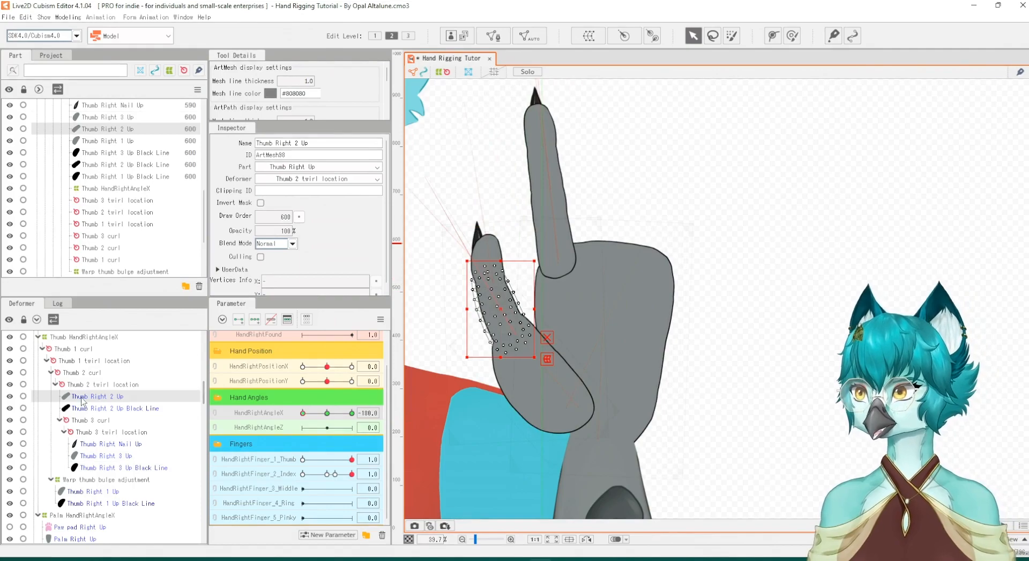
ctrl+click(88, 408)
ctrl+click(102, 444)
ctrl+click(94, 456)
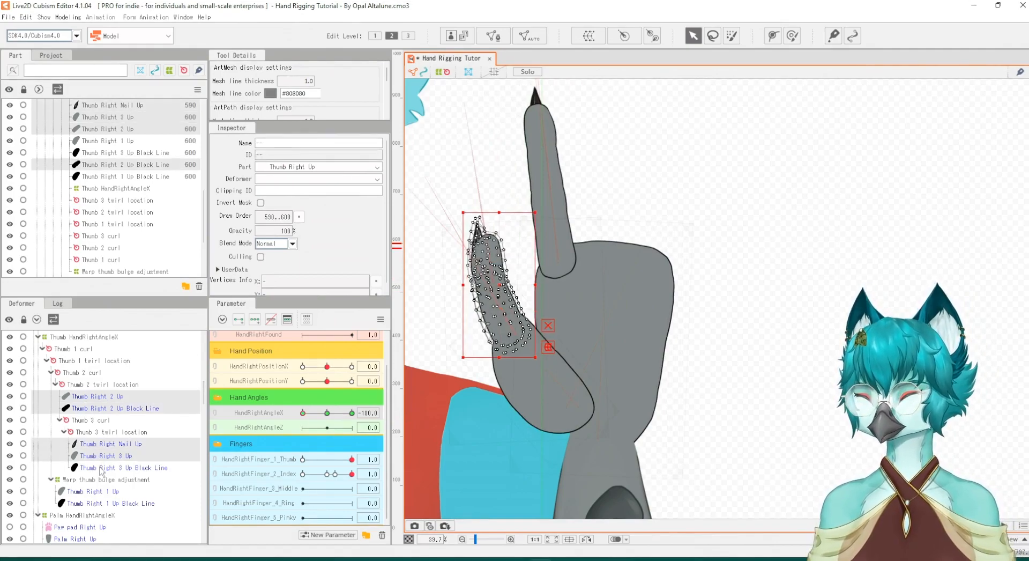
ctrl+click(99, 467)
ctrl+click(88, 491)
ctrl+click(87, 503)
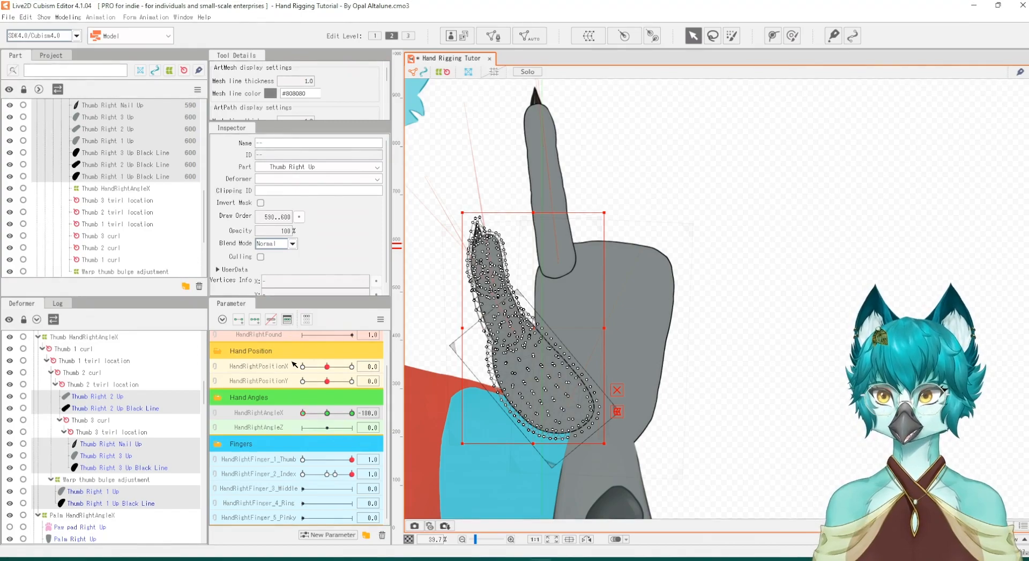
click(288, 319)
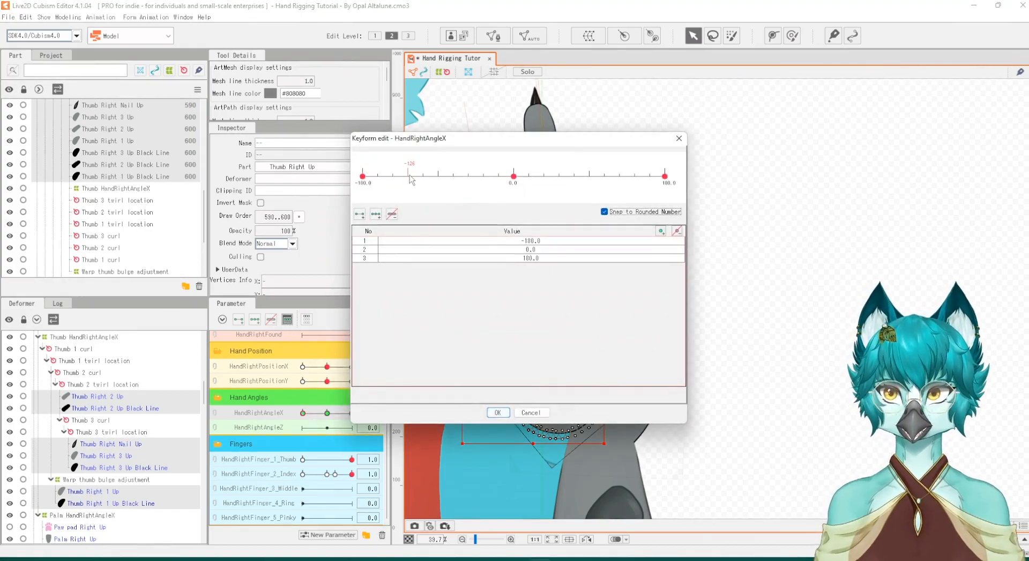
click(409, 176)
click(498, 413)
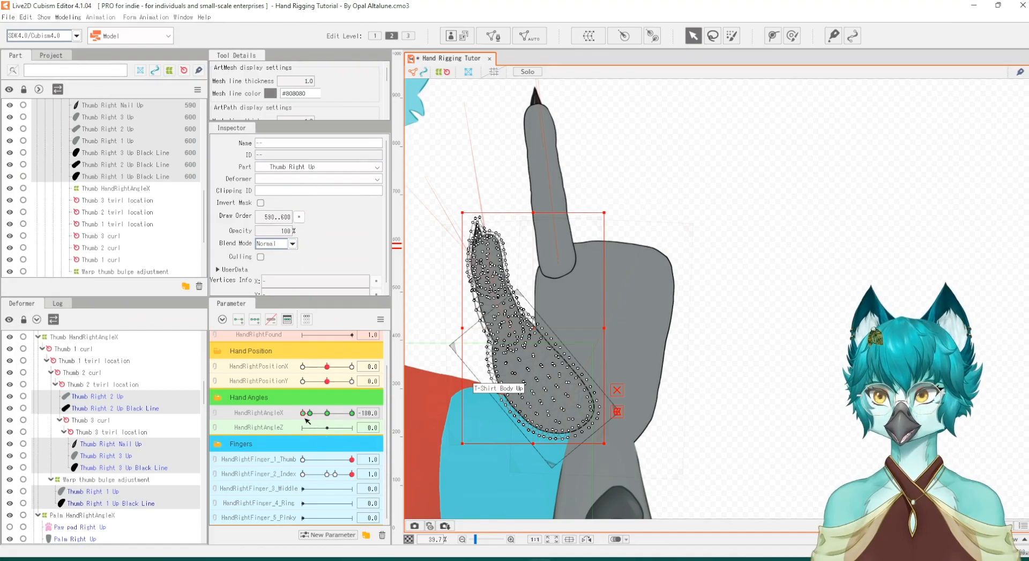
At HandRightAngleX -126, lower the draw order of the nail, all thumb segments and their black lines by 100
drag(307, 421, 310, 414)
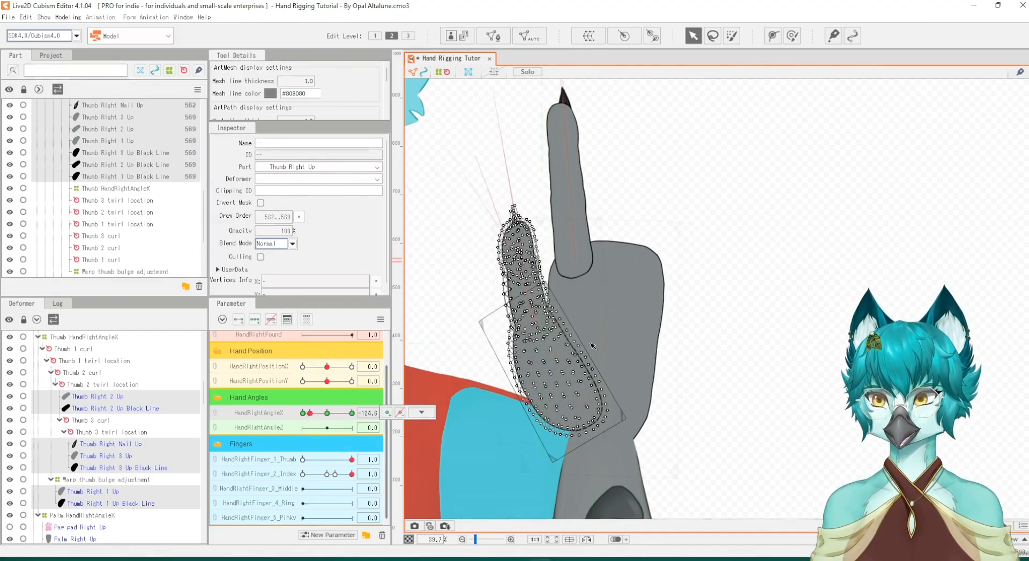
click(515, 338)
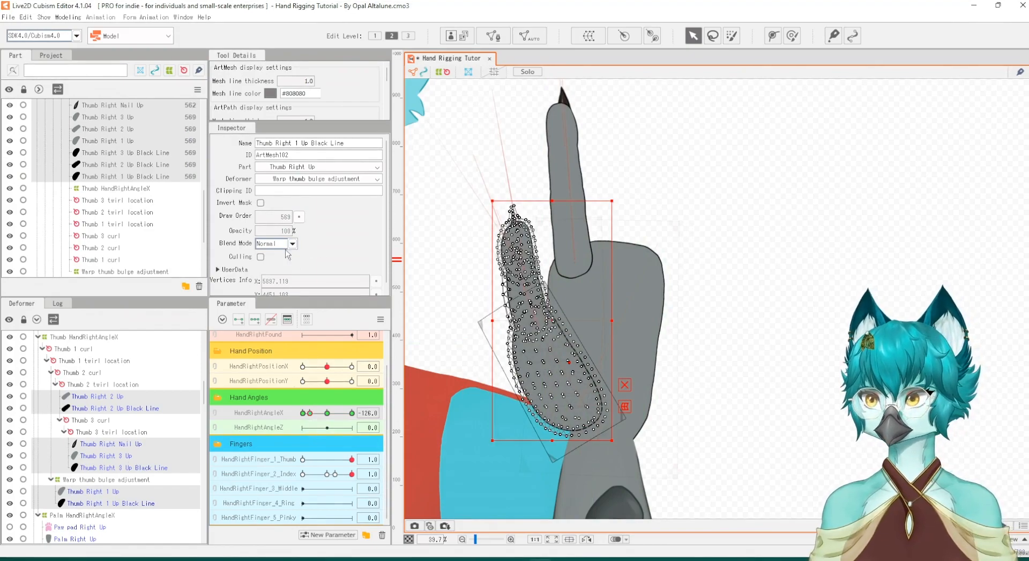
click(100, 409)
ctrl+click(102, 397)
ctrl+click(105, 444)
ctrl+click(104, 456)
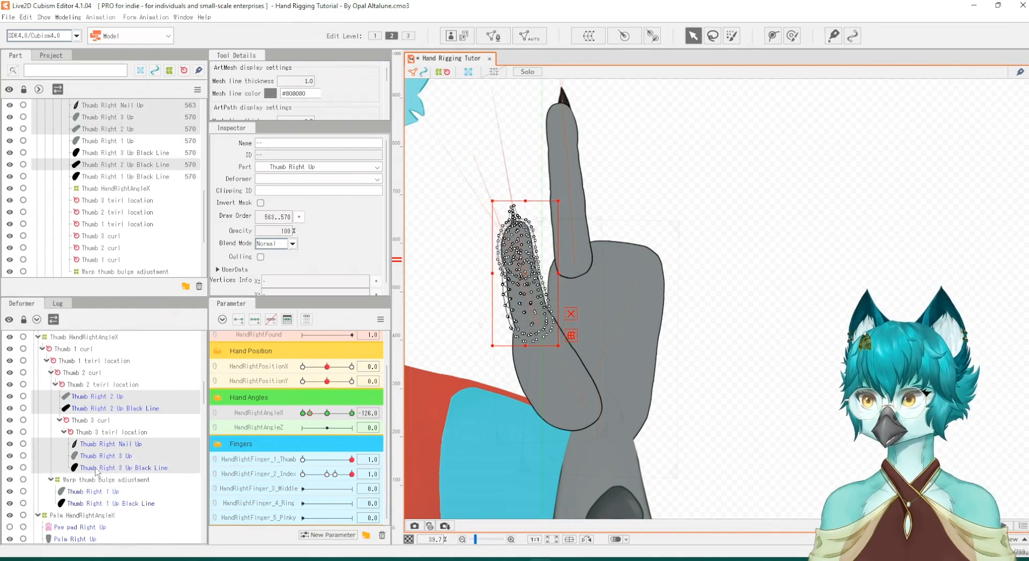
ctrl+click(115, 467)
ctrl+click(91, 491)
ctrl+click(104, 503)
click(299, 217)
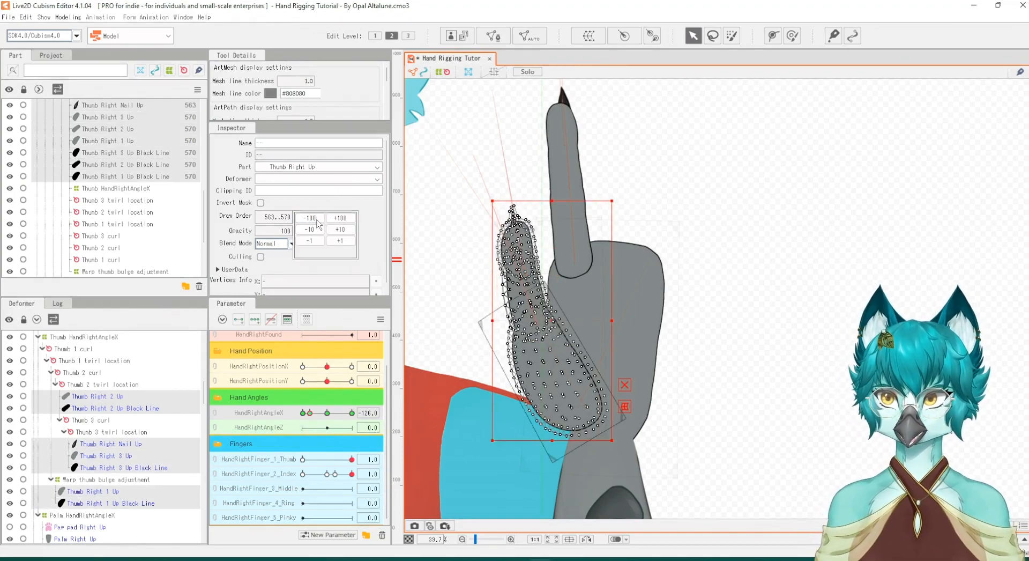
click(317, 220)
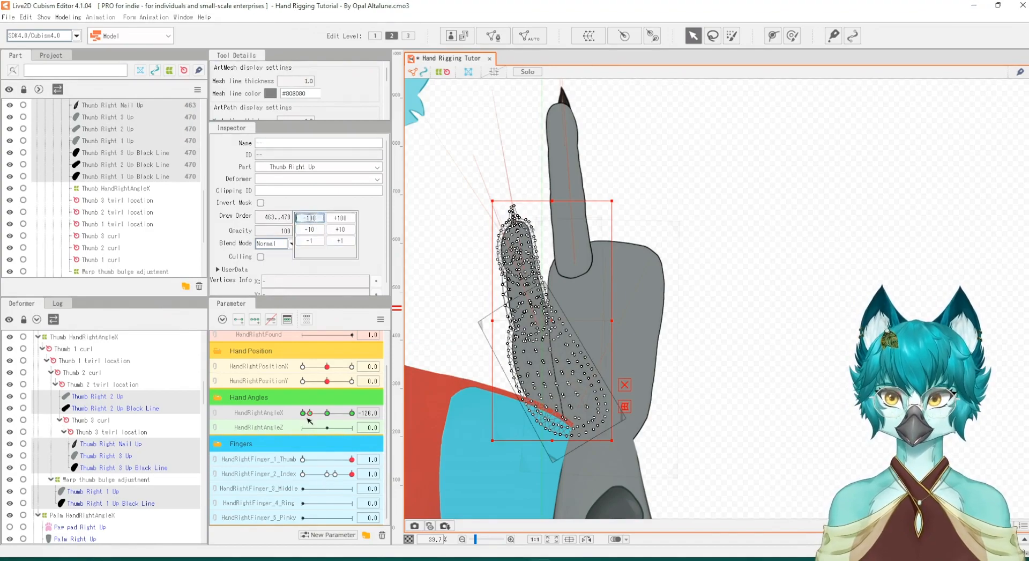
Check the thumb between HandRightAngleX -126 and -180, toggling Thumb Right 1 Up's visibility to examine the black line beneath it
mouse_move(308, 419)
mouse_down()
mouse_move(326, 419)
mouse_move(308, 431)
mouse_up()
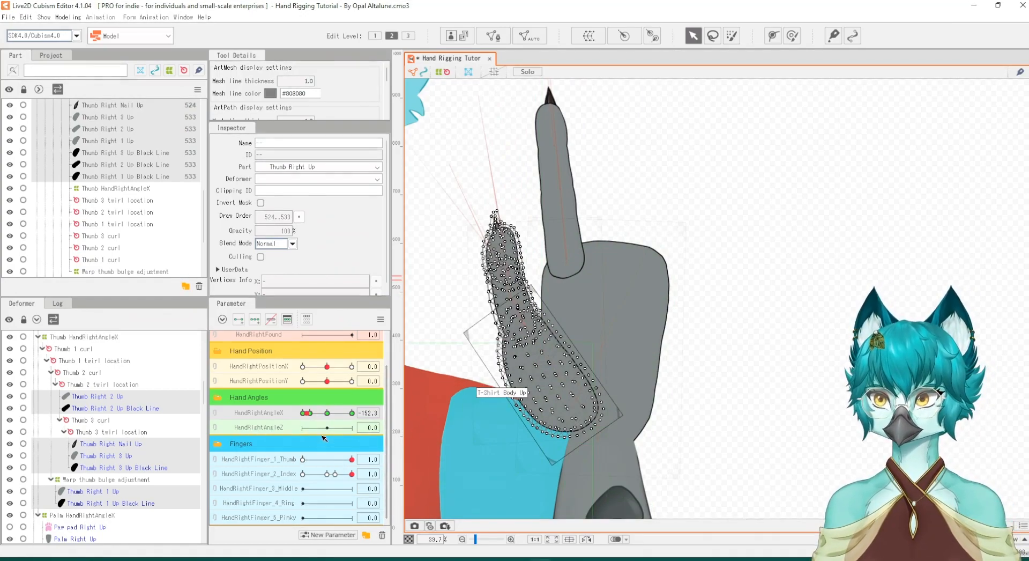
drag(313, 417, 302, 413)
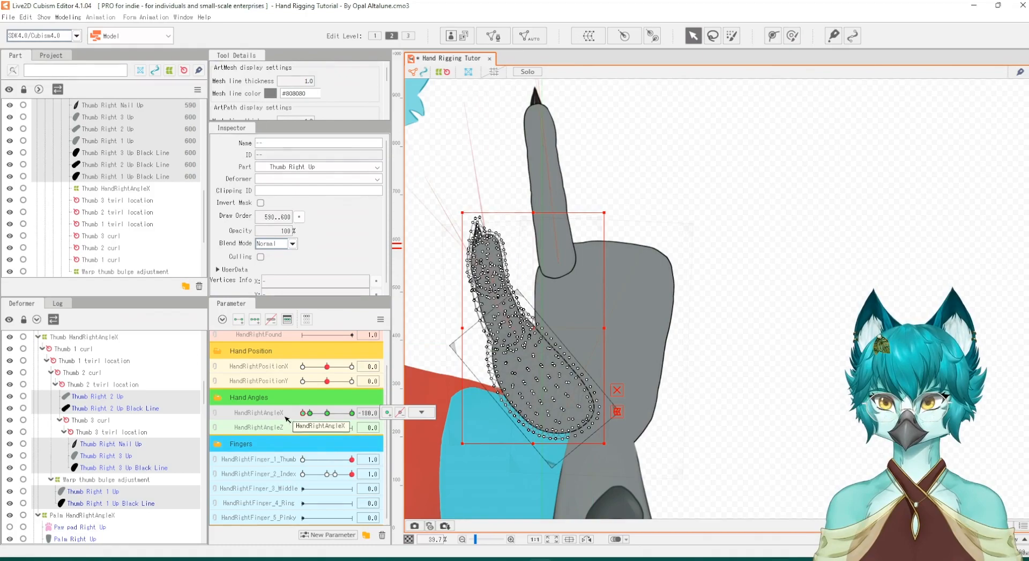
click(76, 456)
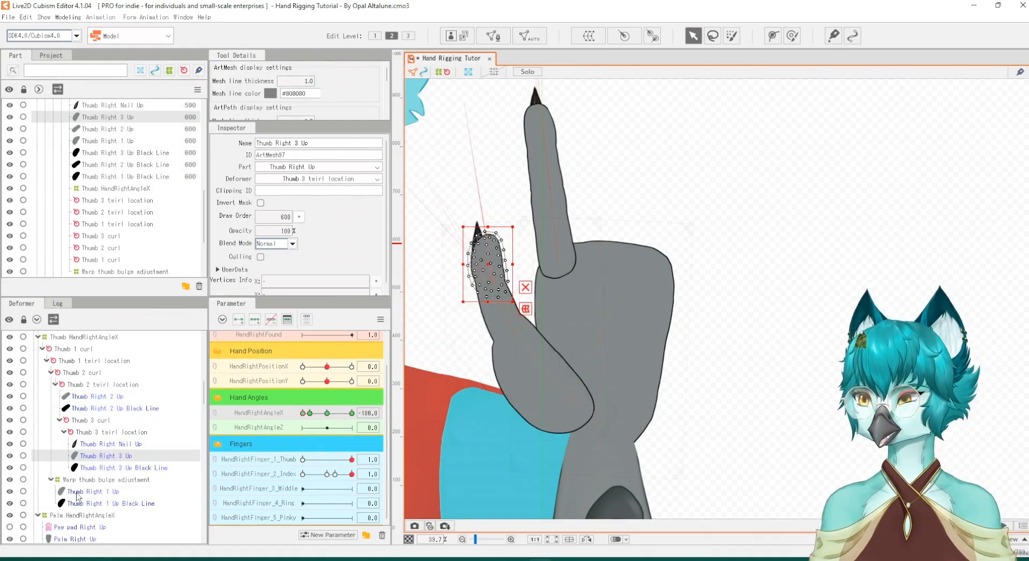
click(78, 492)
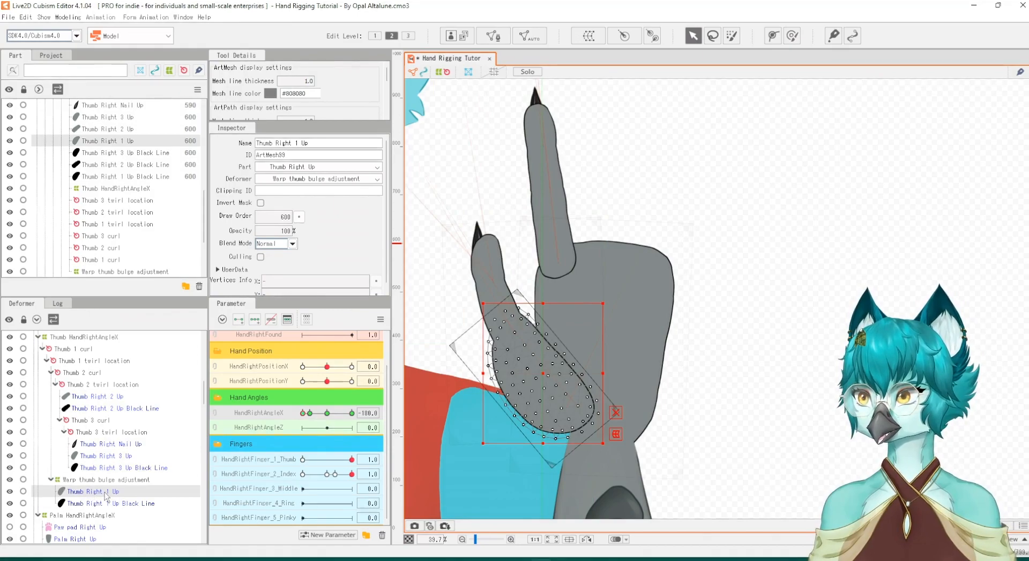
click(10, 491)
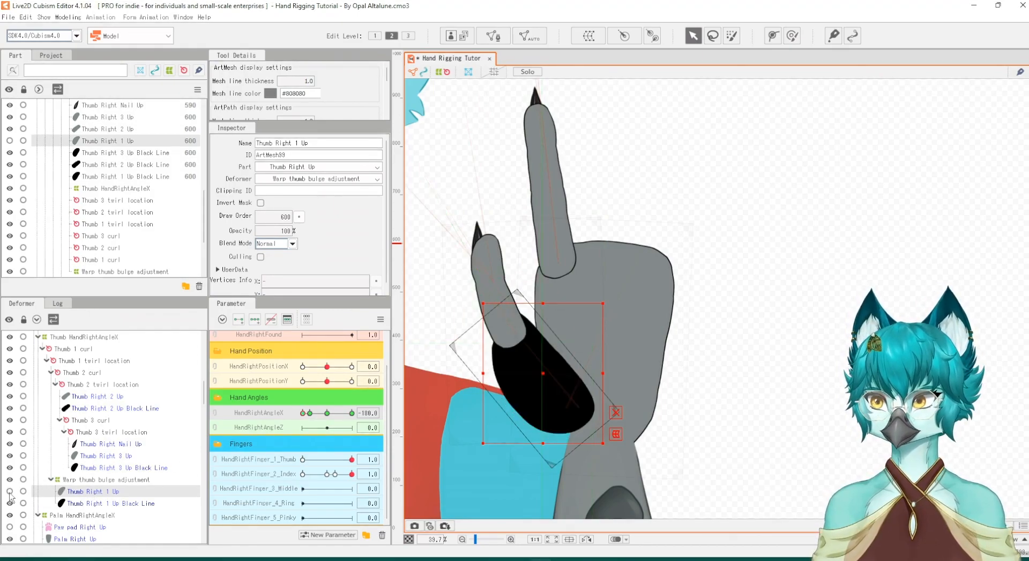
click(9, 492)
click(10, 493)
click(10, 492)
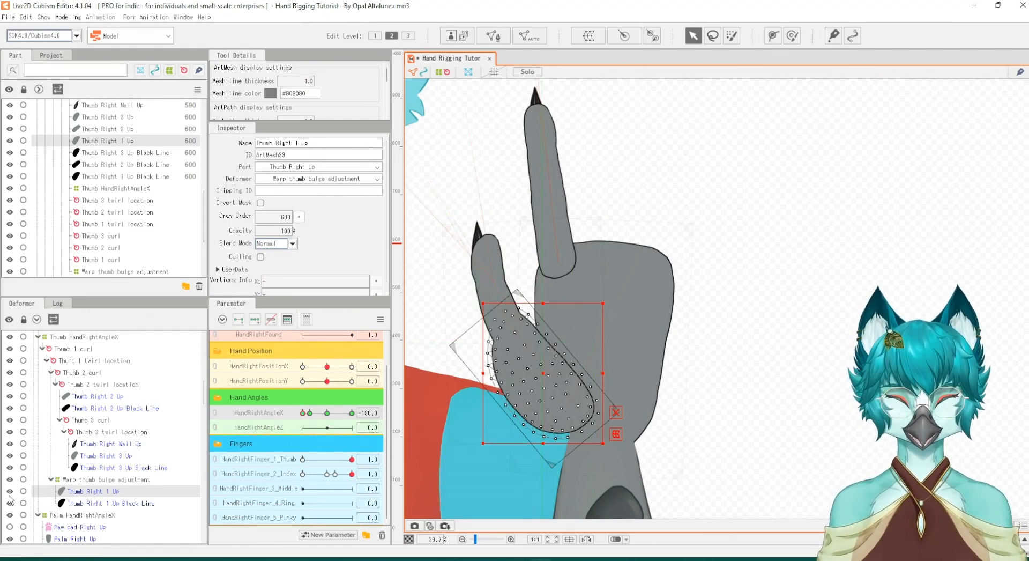
click(10, 493)
click(9, 491)
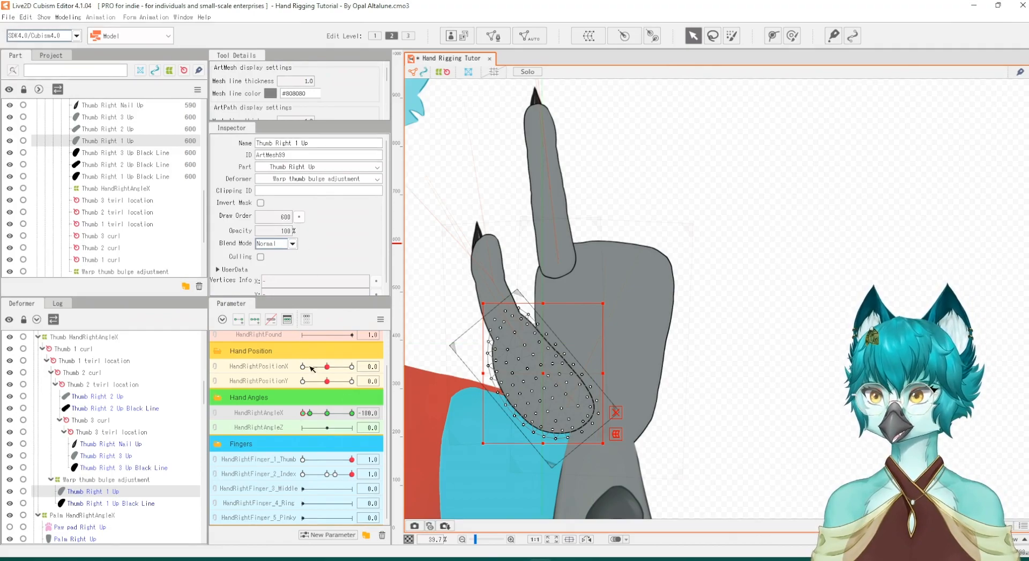
At HandRightAngleX -126, raise Thumb Right 1 Up's draw order by 10 to 480
drag(311, 417, 310, 421)
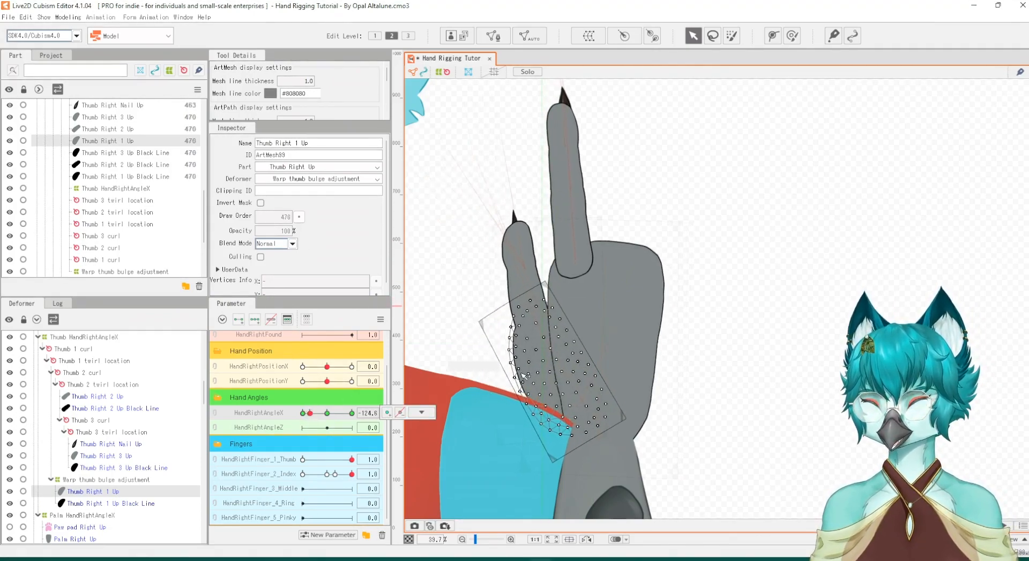
click(557, 359)
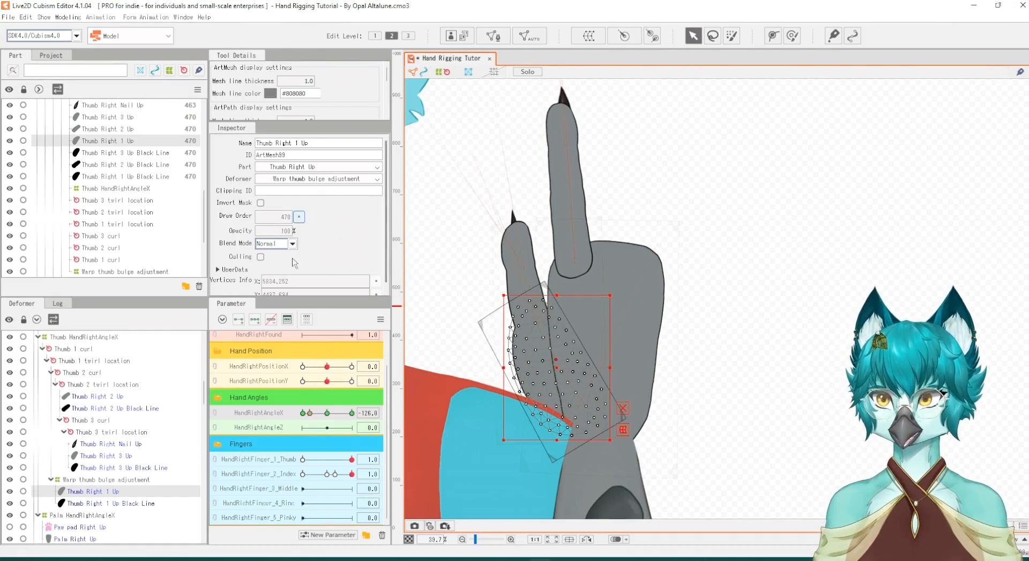
click(79, 492)
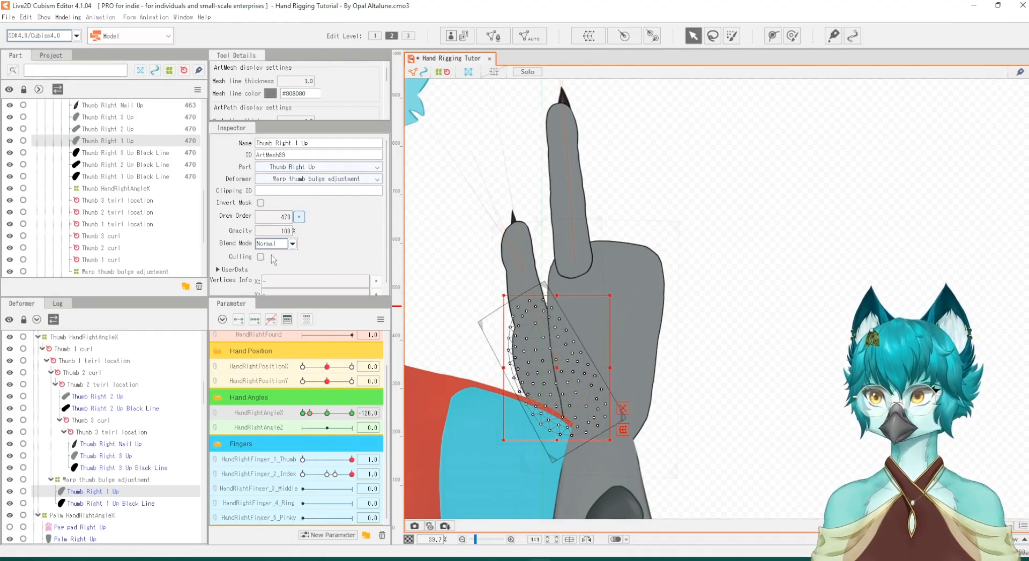
click(9, 492)
click(10, 492)
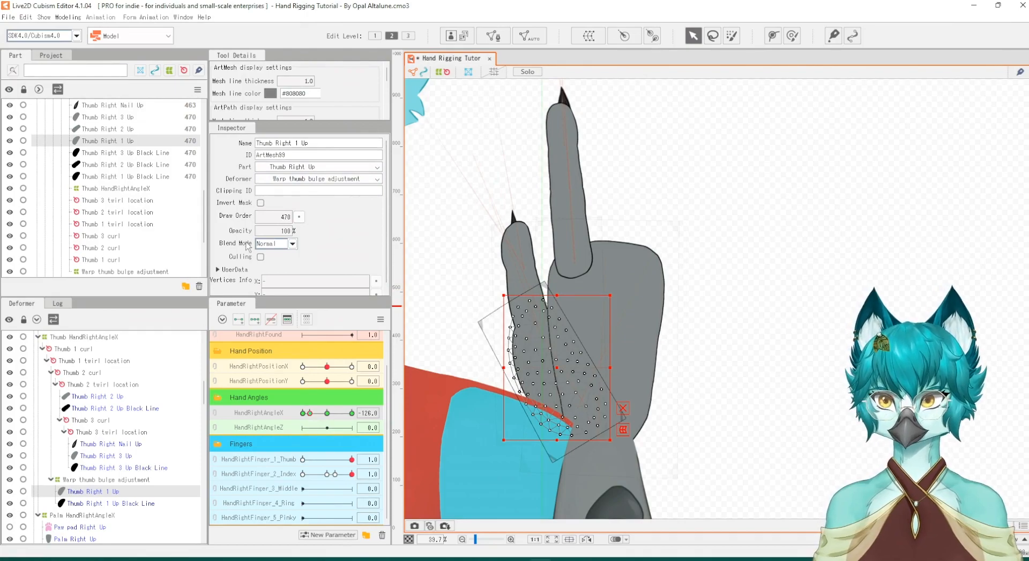
click(299, 216)
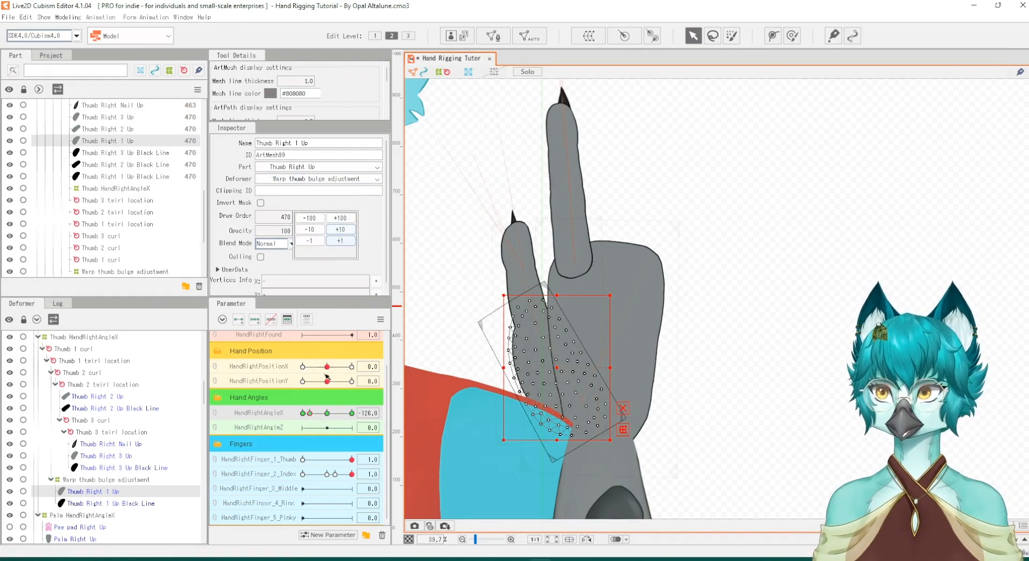
click(341, 230)
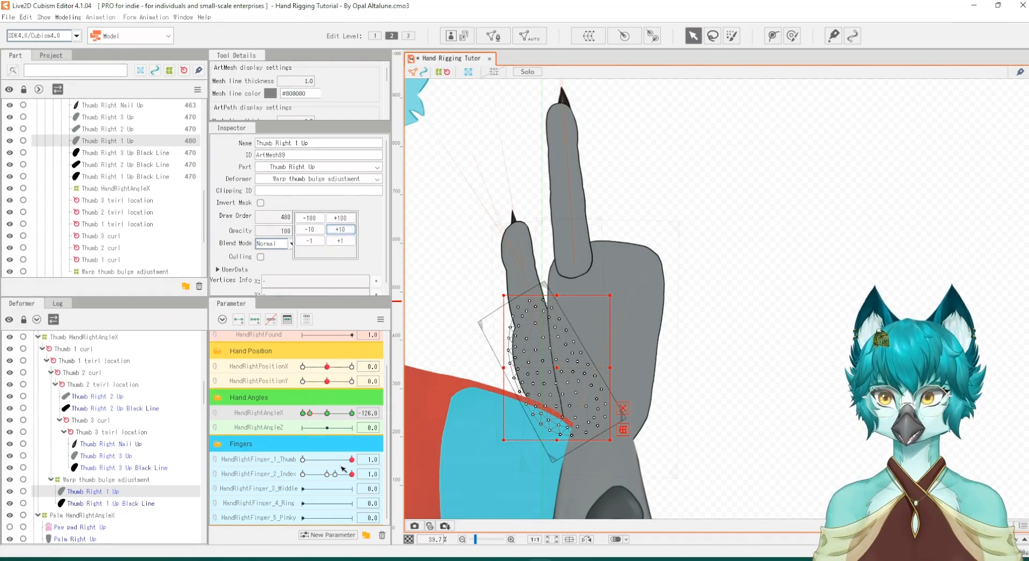
Set HandRightFinger_2_Index to 0 and raise Thumb Right 1 Up's draw order by another 10 to 490
drag(347, 477, 307, 477)
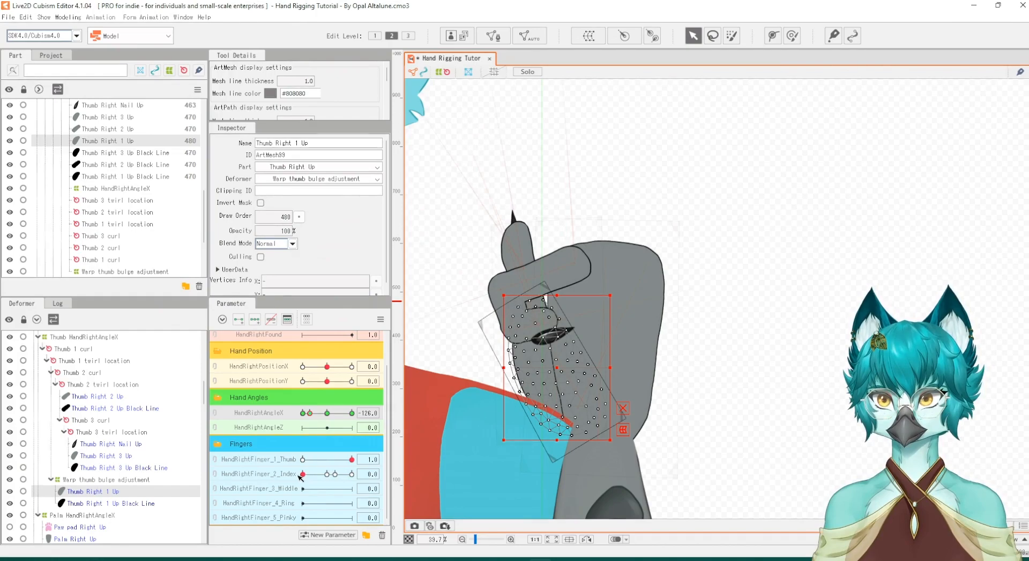
click(299, 216)
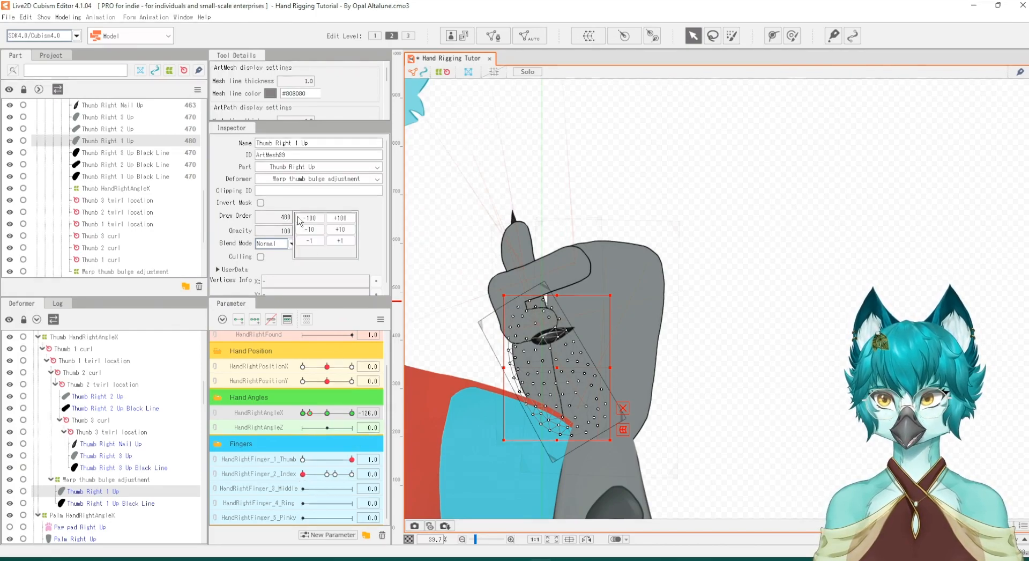
click(341, 229)
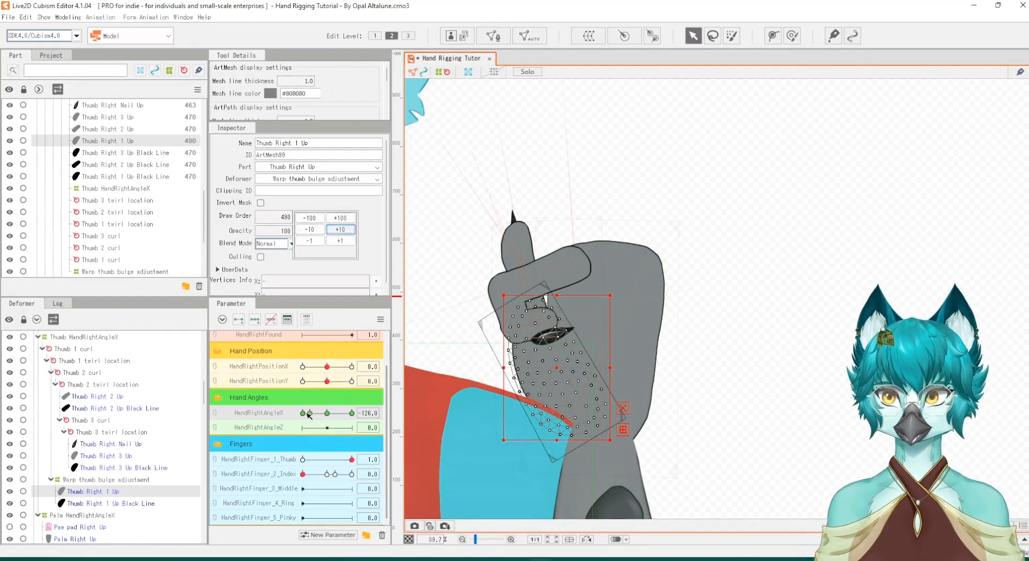
Set HandRightAngleX to -180 and HandRightFinger_2_Index back to 1, checking the thumb base against the palm
mouse_move(311, 412)
mouse_down()
mouse_move(328, 417)
mouse_move(303, 416)
mouse_up()
click(315, 474)
drag(315, 475, 360, 469)
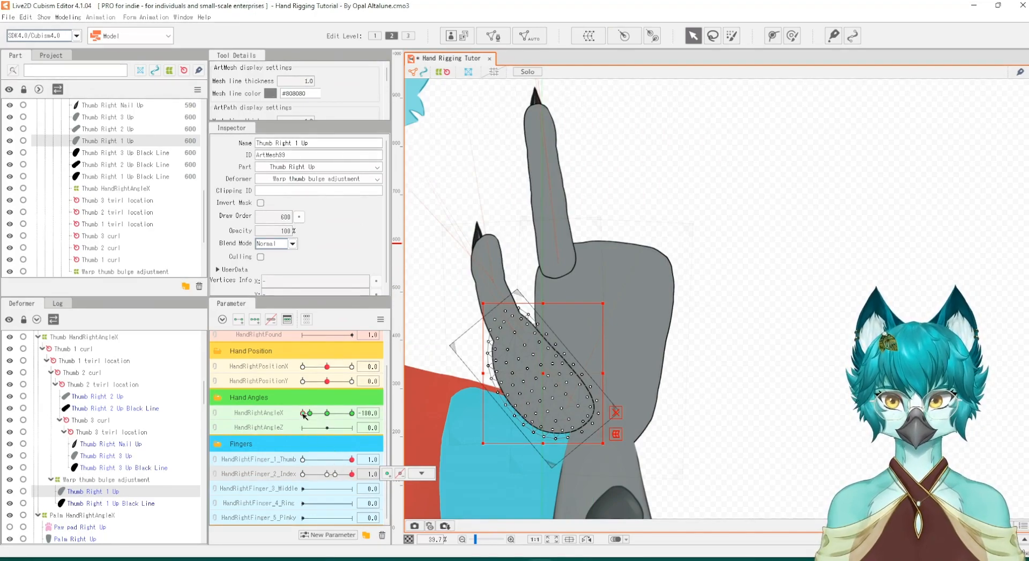
drag(304, 413, 299, 426)
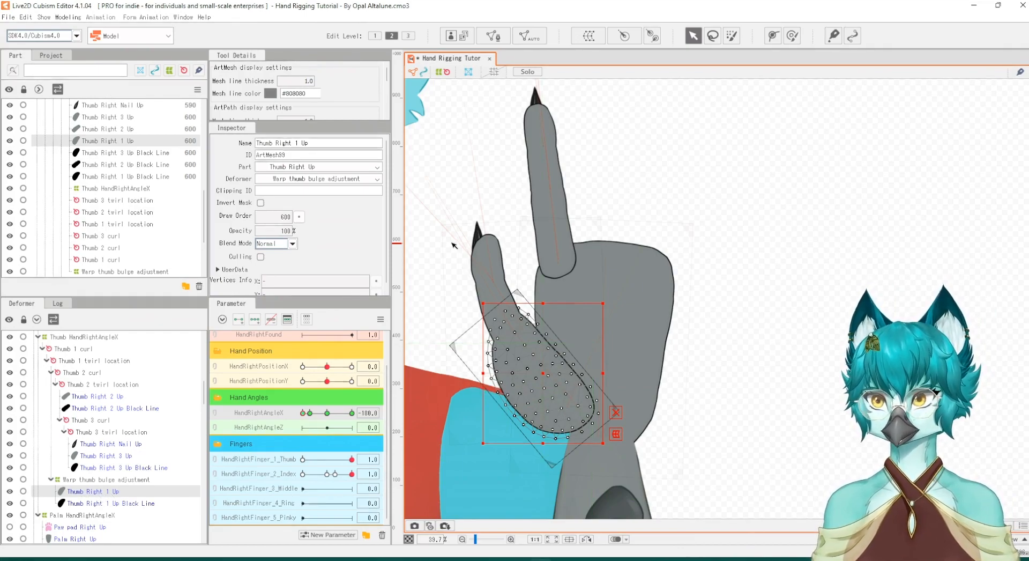
Create a 2 × 2 Bezier warp deformer named "Thumb base color adjustment" as parent of Thumb Right 1 Up
click(594, 39)
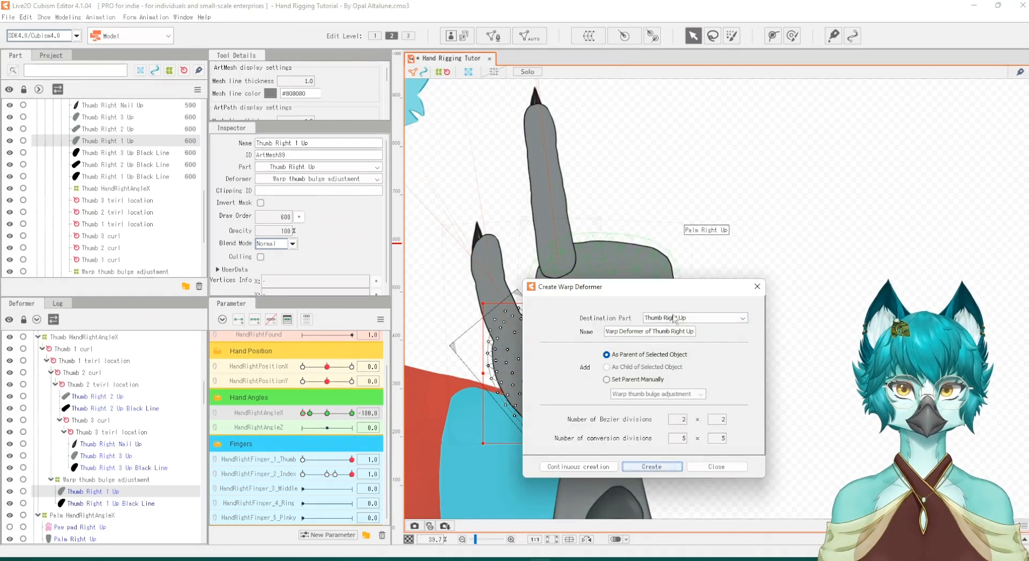
drag(695, 331, 582, 320)
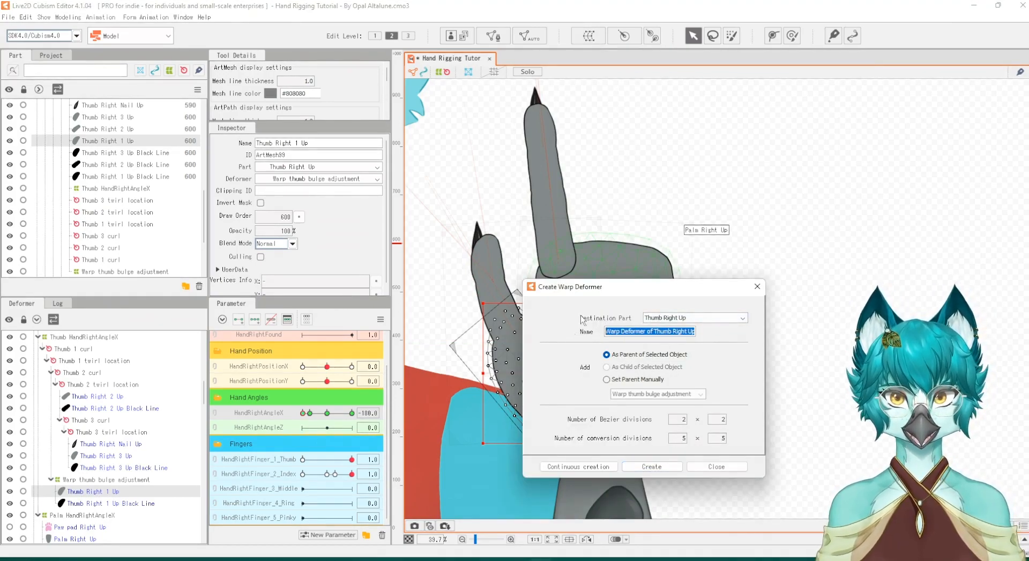
text(Thumb base c)
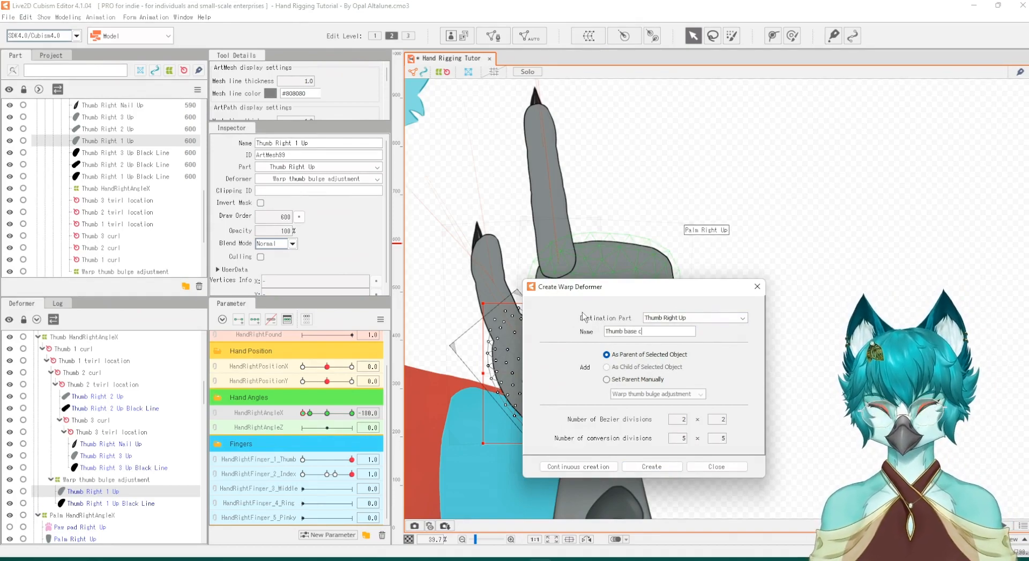
text(olor adjustment)
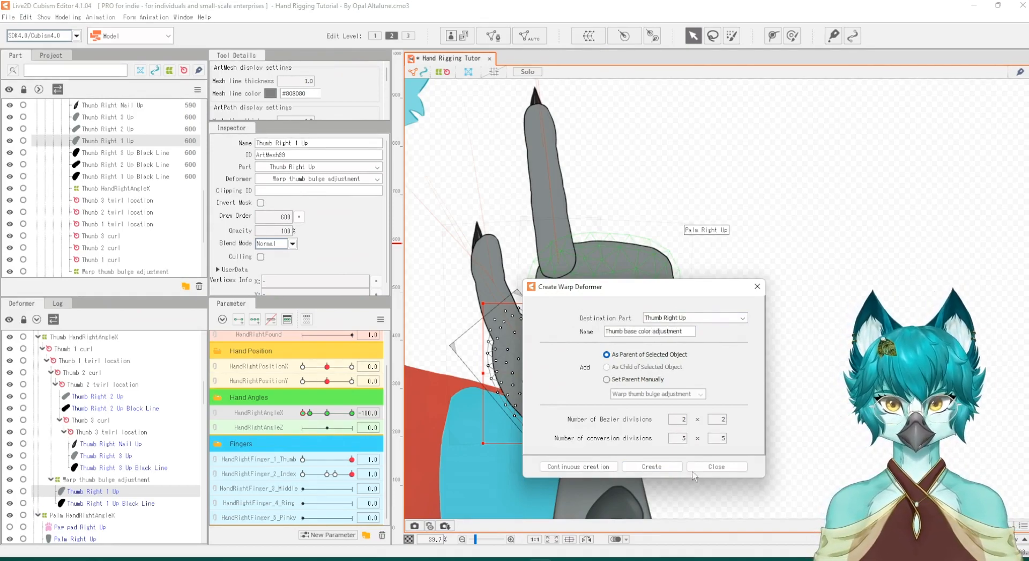
click(657, 467)
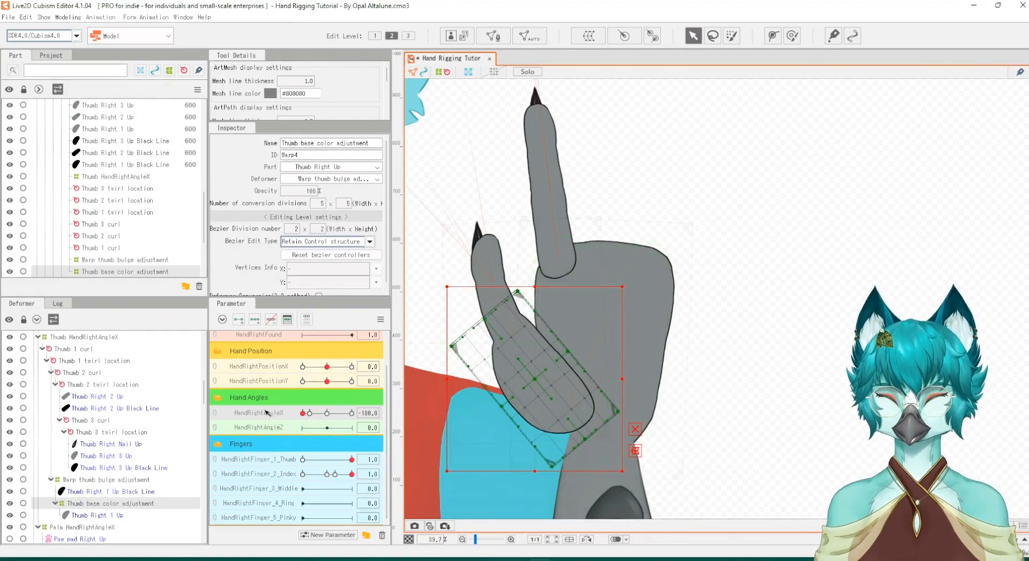
Add HandRightAngleX keys at -180, -126, 0 and 180 to the Thumb base color adjustment deformer
click(287, 320)
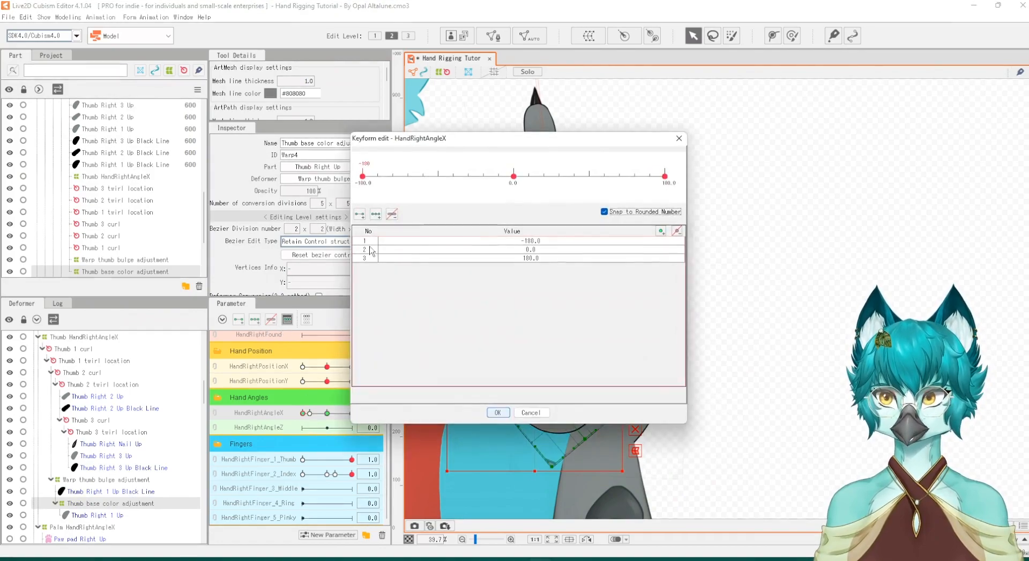
click(407, 180)
click(498, 412)
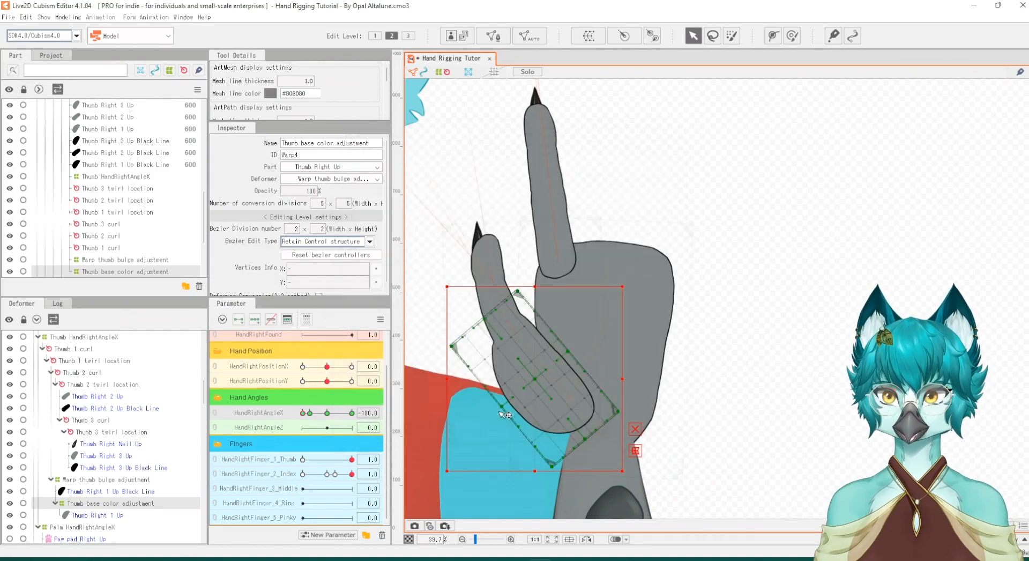
At HandRightAngleX -180, pull the deformer's two lower corners and the edge between them outward so the grey fill covers the thumb base's black line
scroll(555, 397, up, 2)
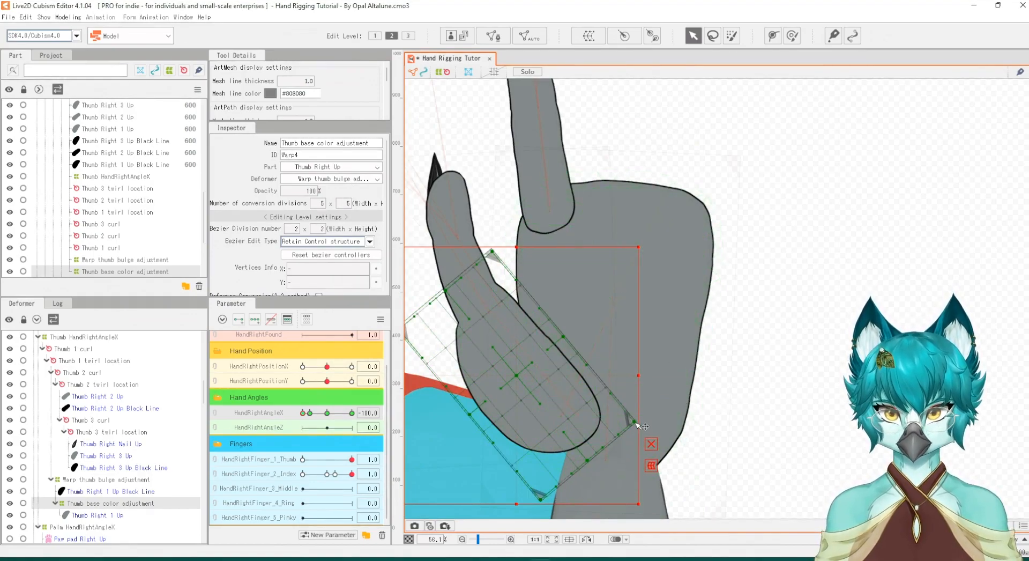
drag(643, 422, 644, 422)
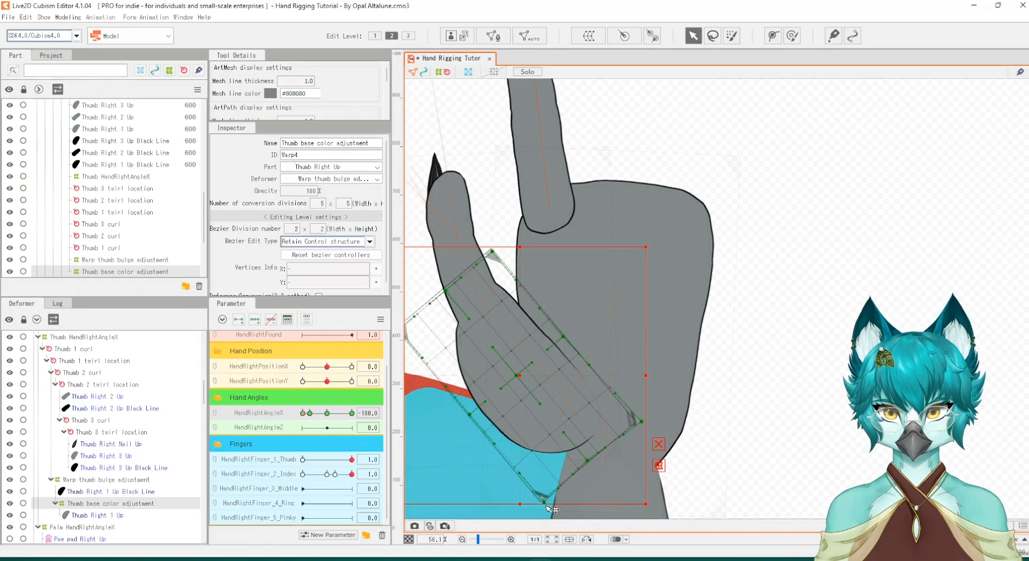
drag(546, 505, 546, 505)
drag(589, 462, 593, 464)
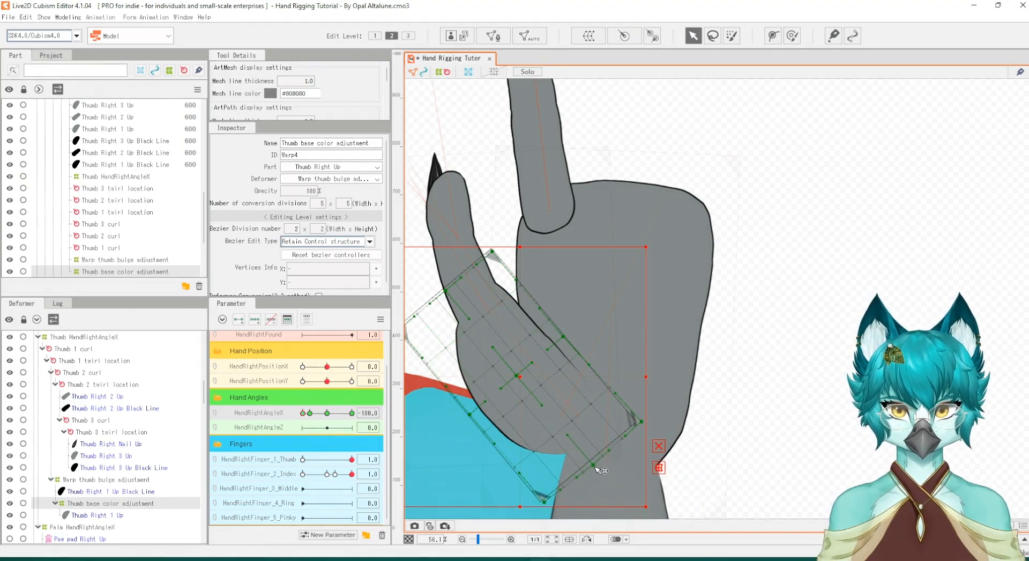
Adjust the lower control points of the Thumb base color adjustment warp to fit the palm at HandRightAngleX -180 and -126
drag(563, 337, 570, 341)
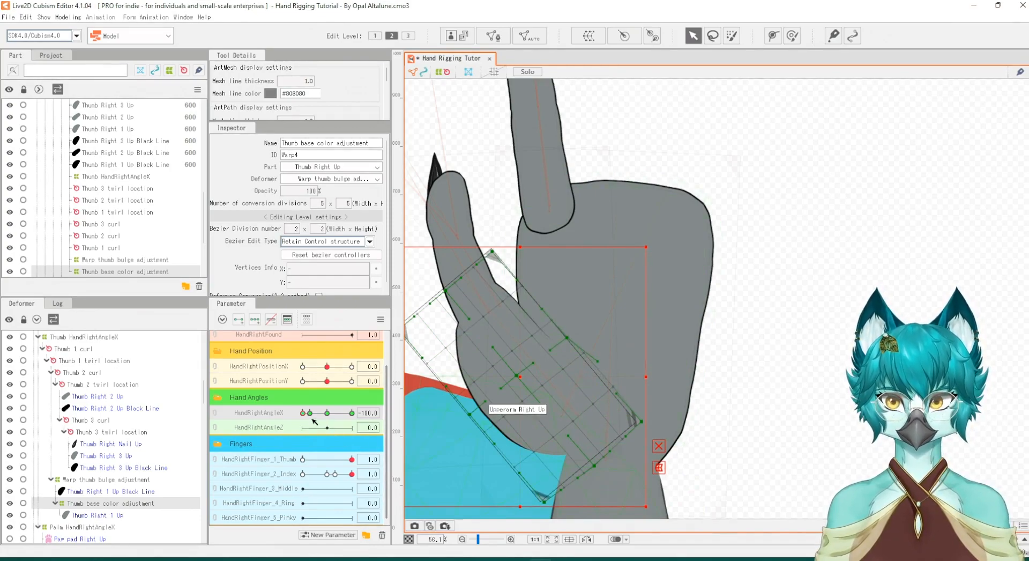
drag(307, 414, 309, 414)
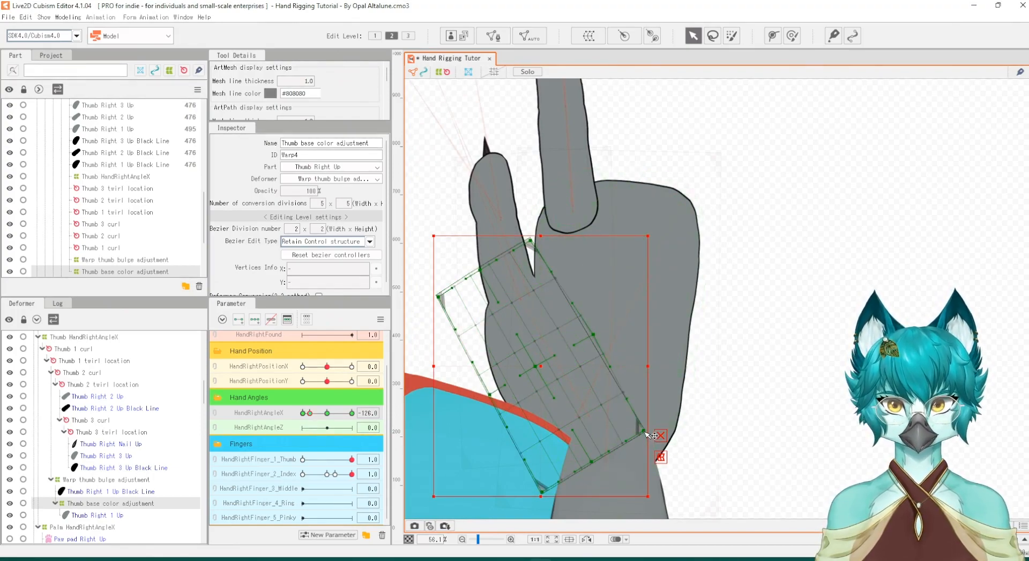
drag(652, 432, 653, 433)
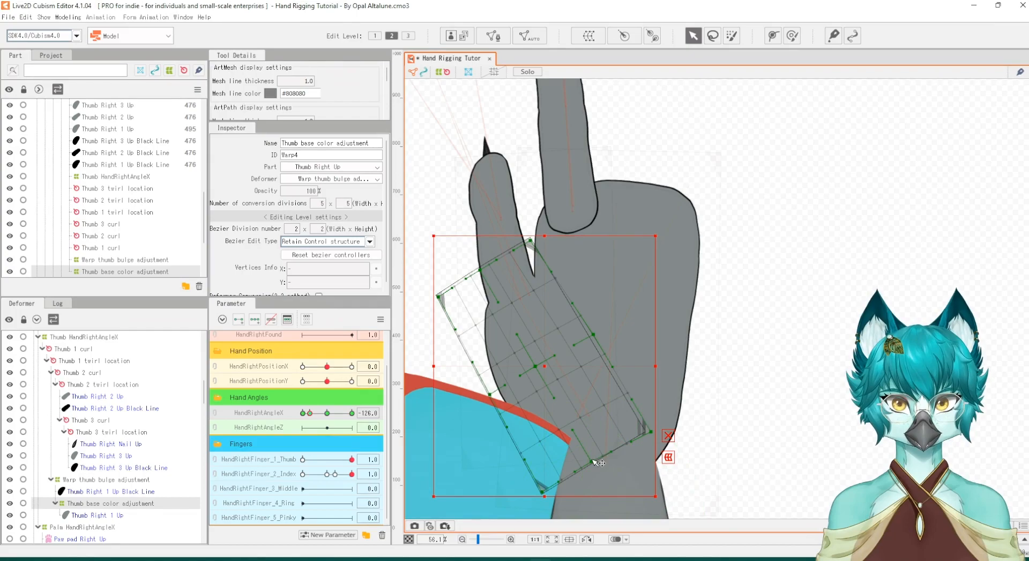
drag(592, 461, 593, 464)
Sweep HandRightAngleX between its lower keys to check the thumb base deformation, and inspect the Thumb Right 1 Up Black Line mesh
drag(308, 417, 301, 418)
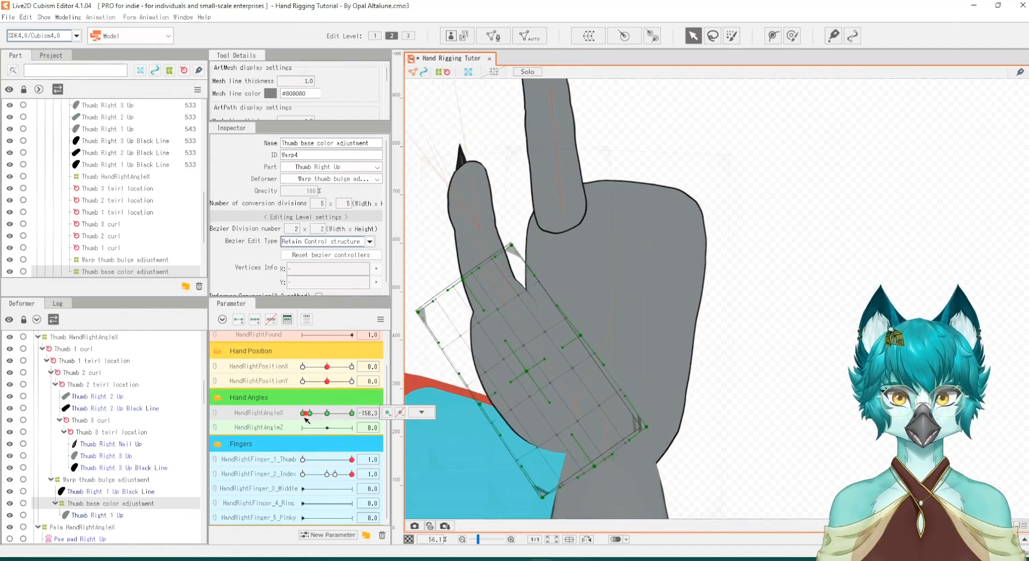
click(326, 473)
drag(326, 473, 363, 471)
click(313, 417)
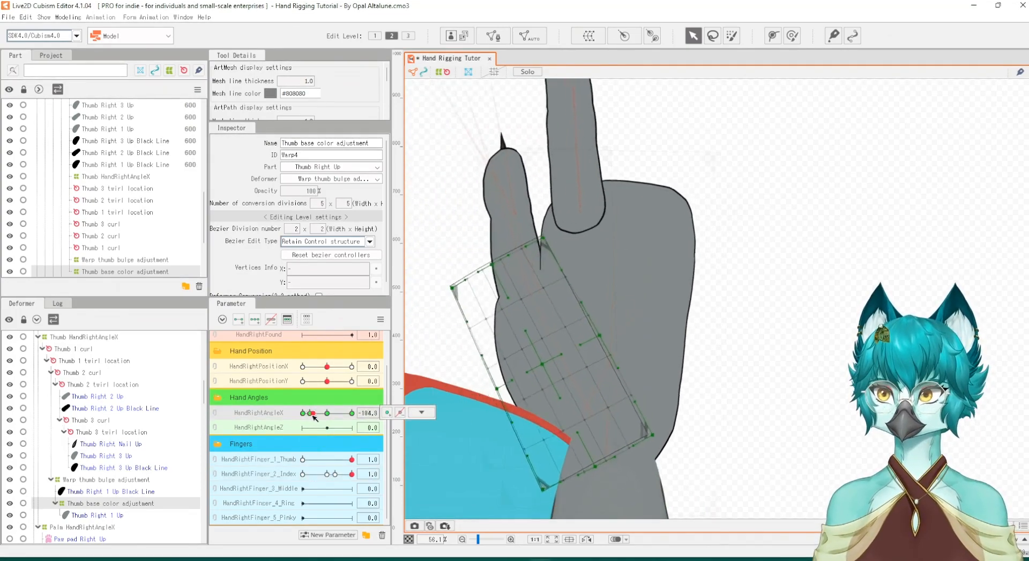
scroll(586, 413, down, 3)
scroll(587, 413, down, 1)
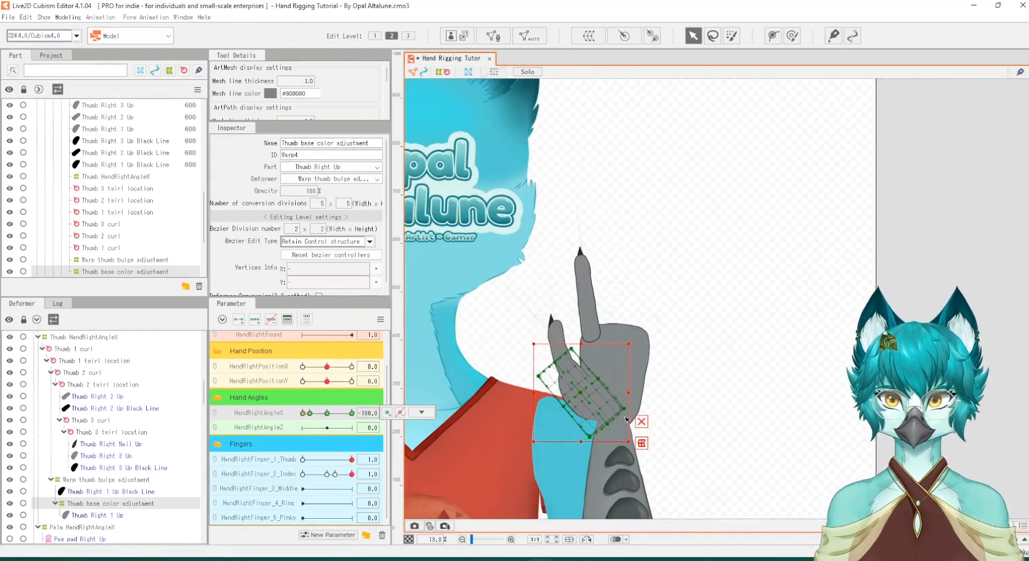
scroll(595, 423, up, 3)
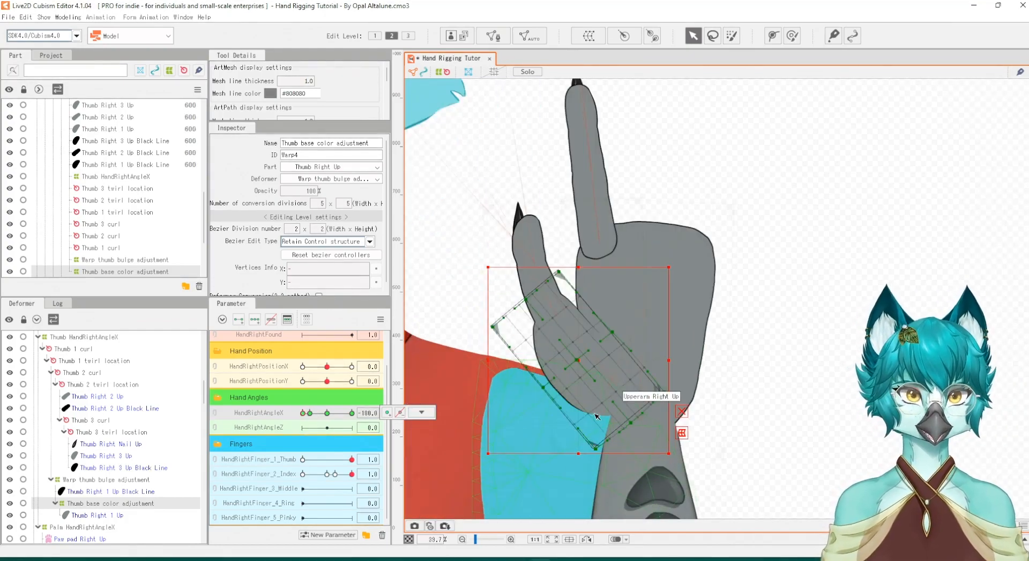
mouse_move(303, 412)
mouse_down()
mouse_move(320, 415)
mouse_move(298, 413)
mouse_up()
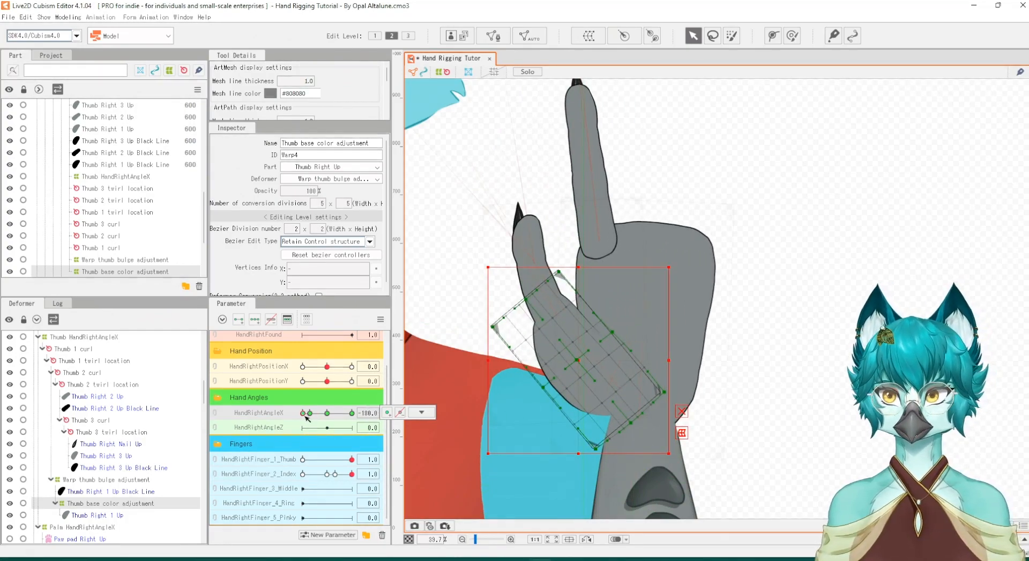
click(86, 492)
scroll(523, 451, down, 2)
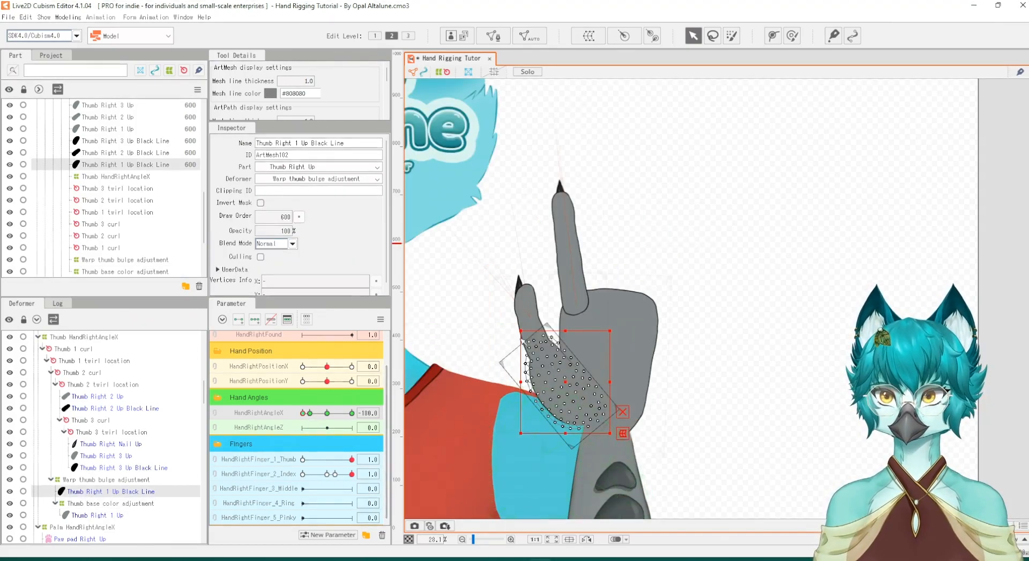
scroll(516, 324, up, 2)
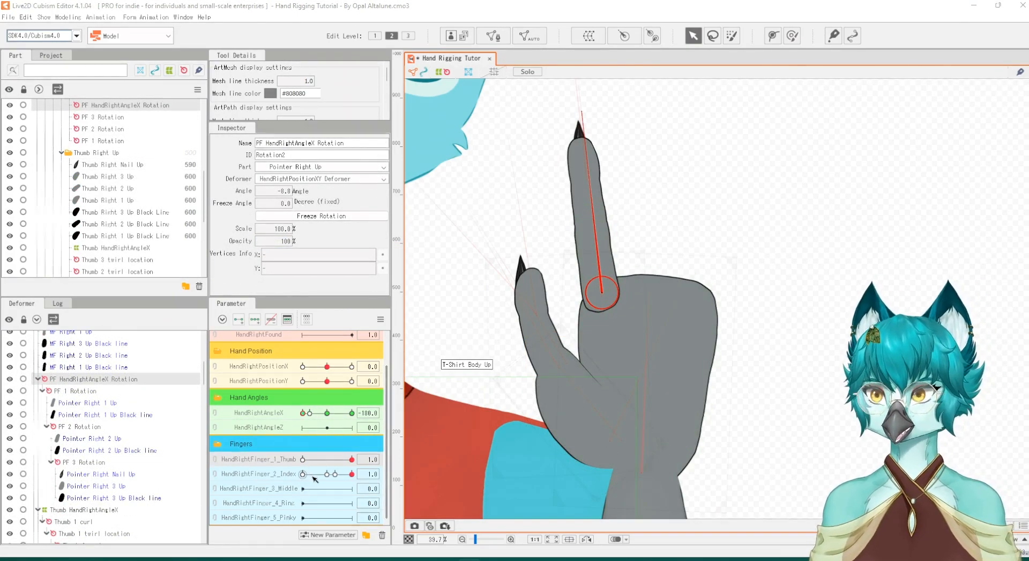
Preview the thumb and index finger curl with HandRightAngleX at -180, ending with both finger parameters at 1.0
drag(327, 474, 347, 460)
mouse_move(303, 412)
mouse_down()
mouse_move(356, 415)
mouse_move(294, 422)
mouse_up()
drag(349, 474, 356, 474)
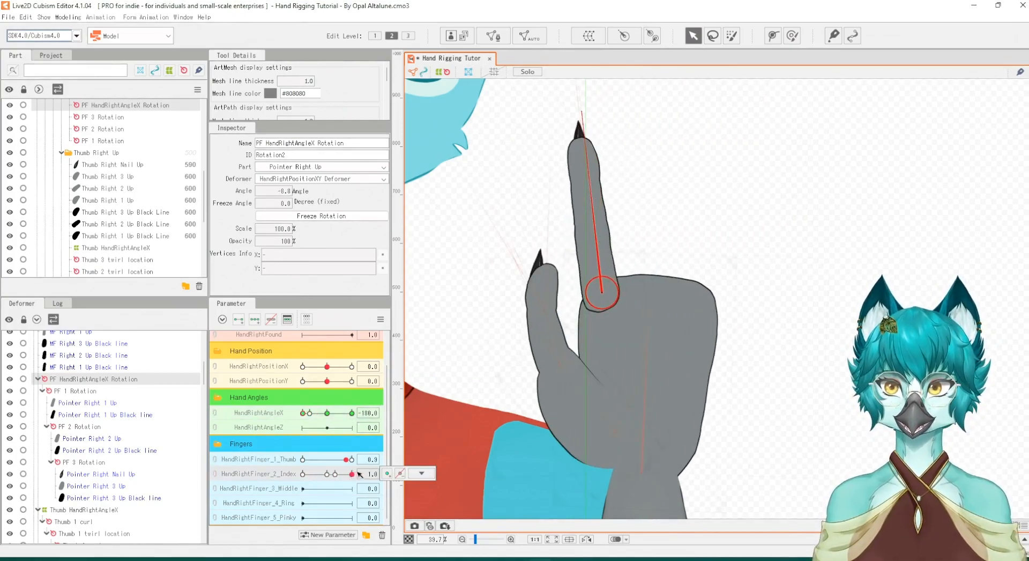
click(352, 459)
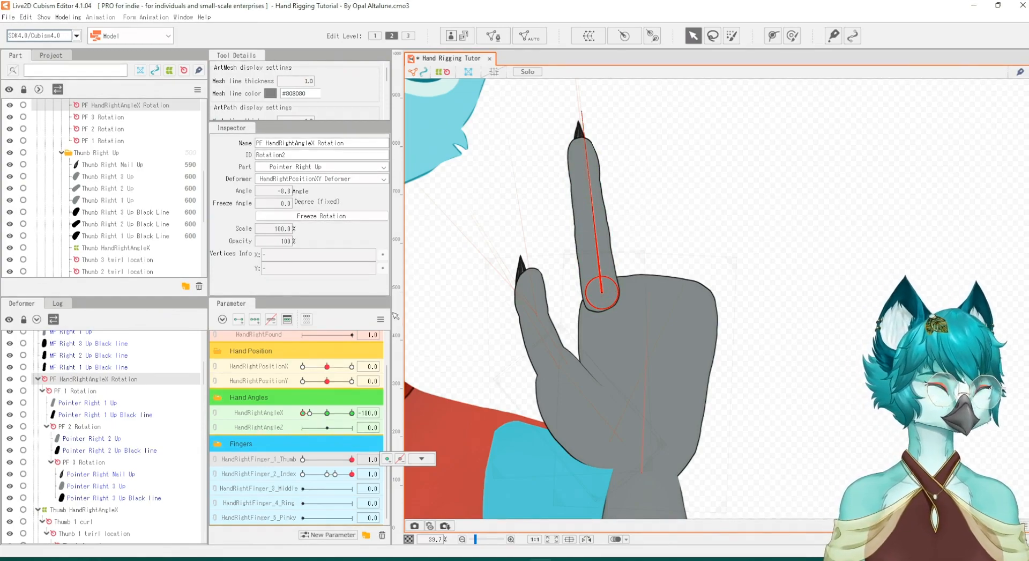
Examine which parameter keys the individual pointer finger line, fill and nail meshes carry
scroll(68, 400, up, 2)
scroll(67, 399, down, 2)
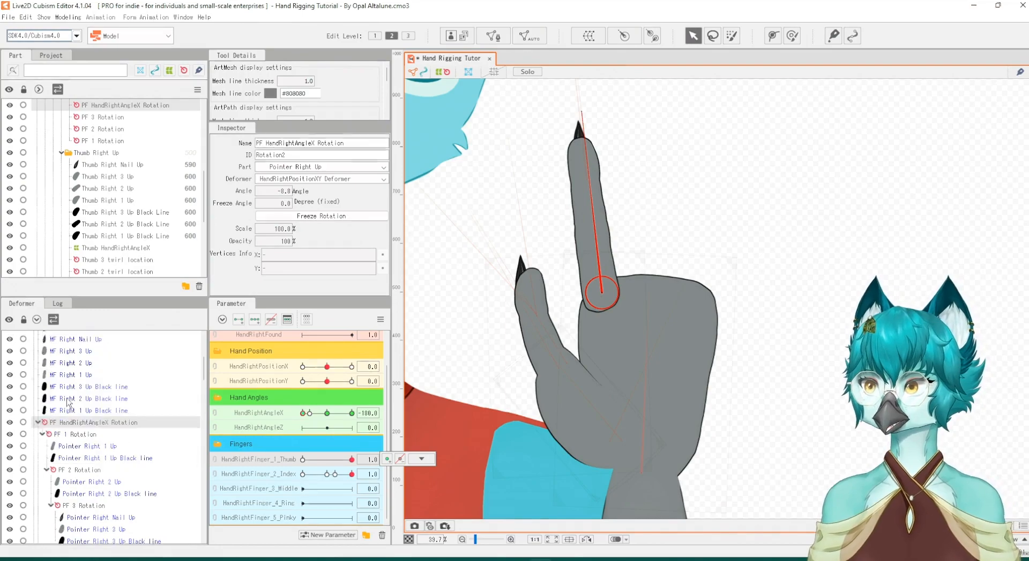
click(75, 400)
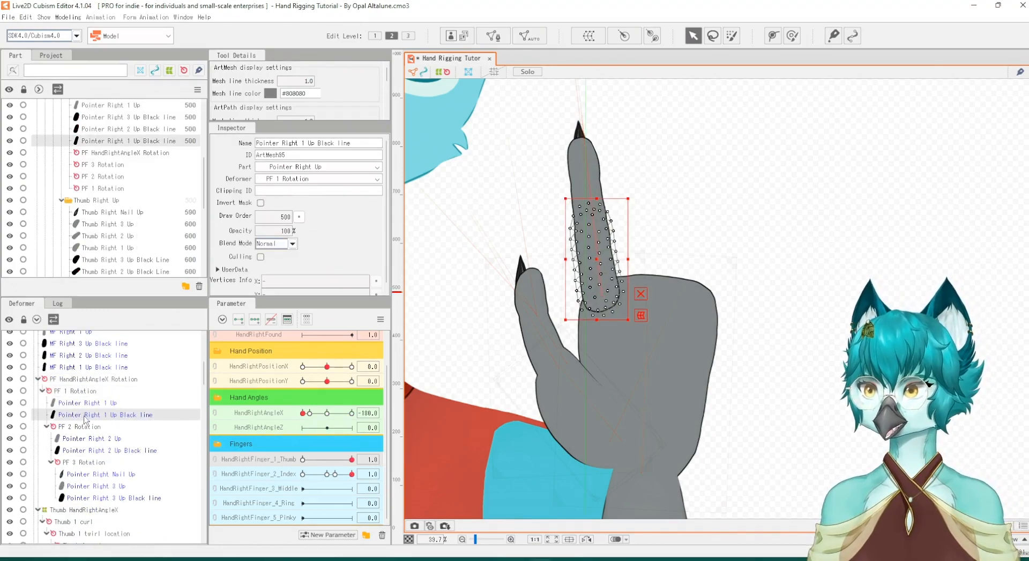
click(84, 439)
click(85, 450)
click(89, 474)
click(90, 486)
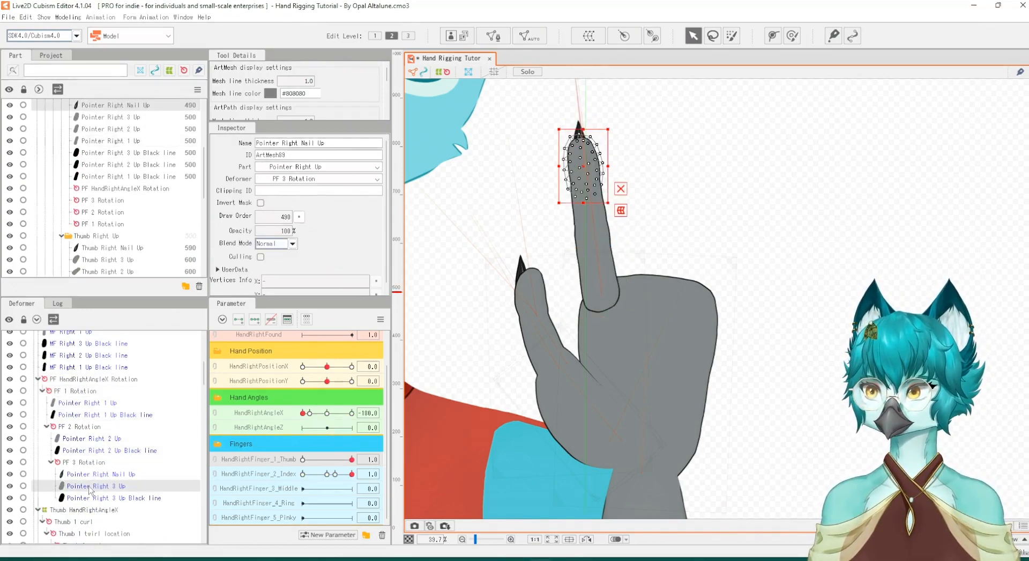
click(94, 497)
click(88, 475)
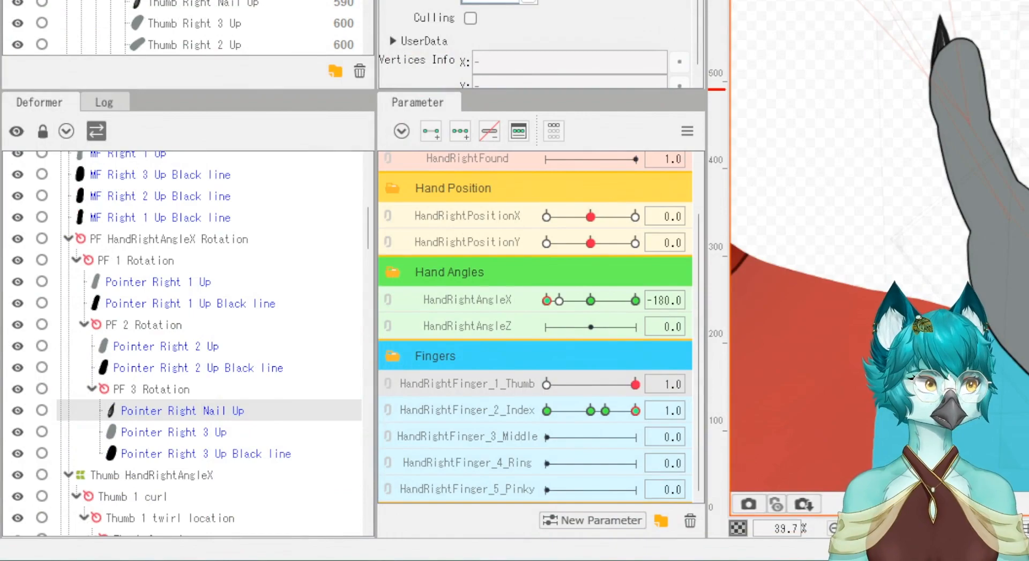
Review the pointer finger meshes grouped by segment under the PF 3, PF 2 and PF 1 Rotation deformers
click(175, 455)
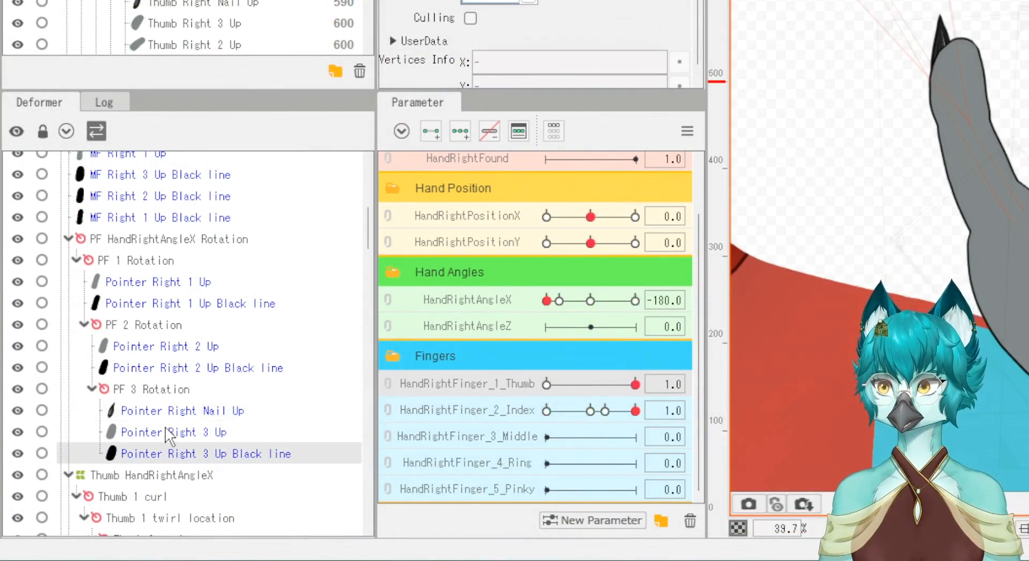
ctrl+click(168, 433)
ctrl+click(172, 412)
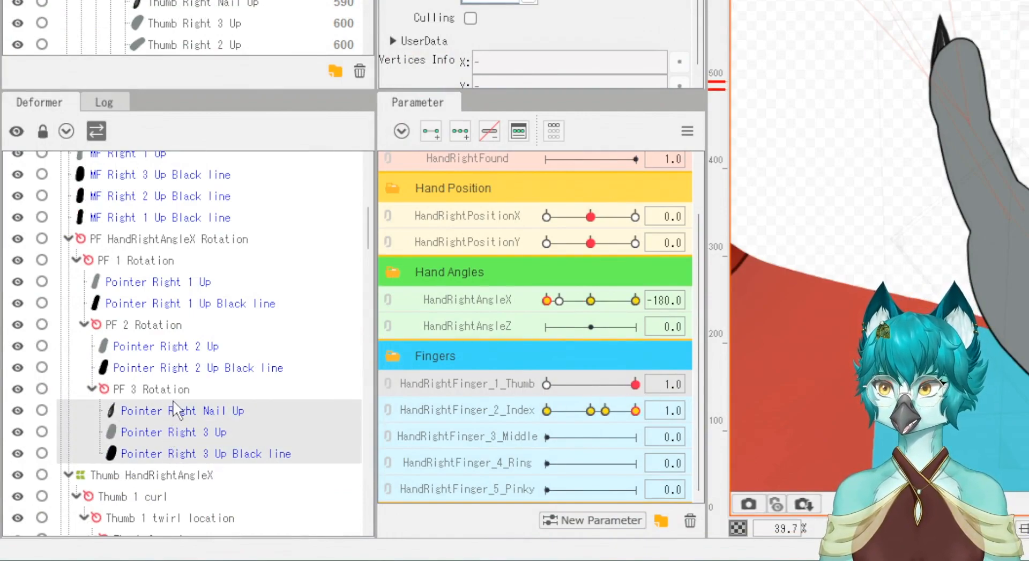
click(151, 368)
ctrl+click(152, 348)
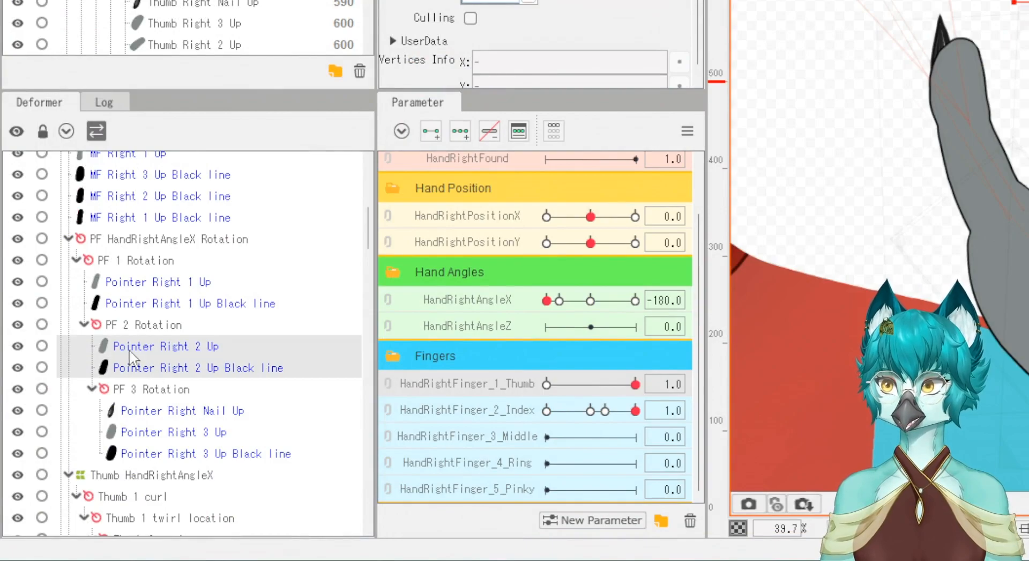
click(118, 305)
ctrl+click(128, 284)
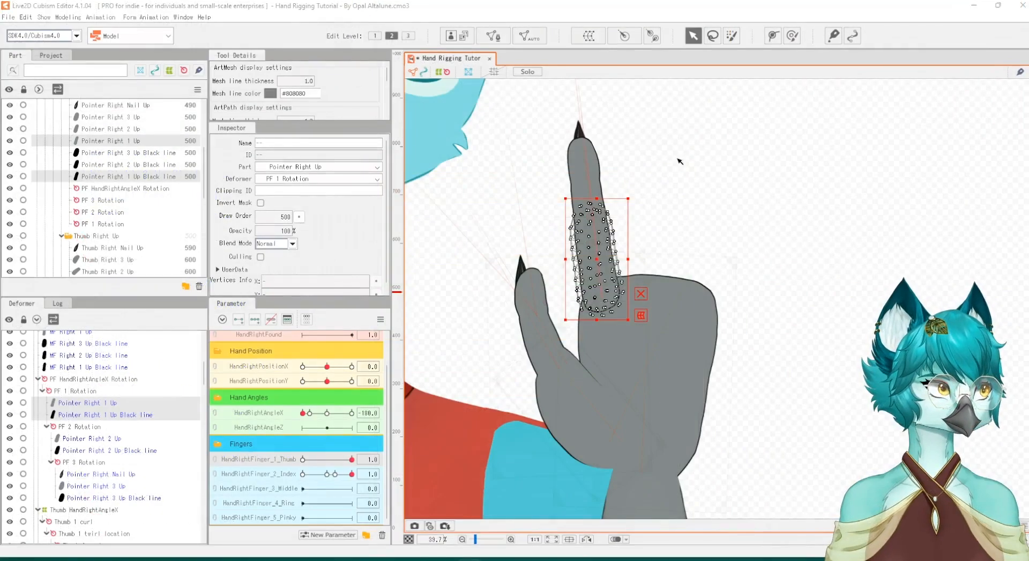
Create a warp deformer named "PF 3 resize" as parent of the pointer's nail, third segment and its black line
click(70, 498)
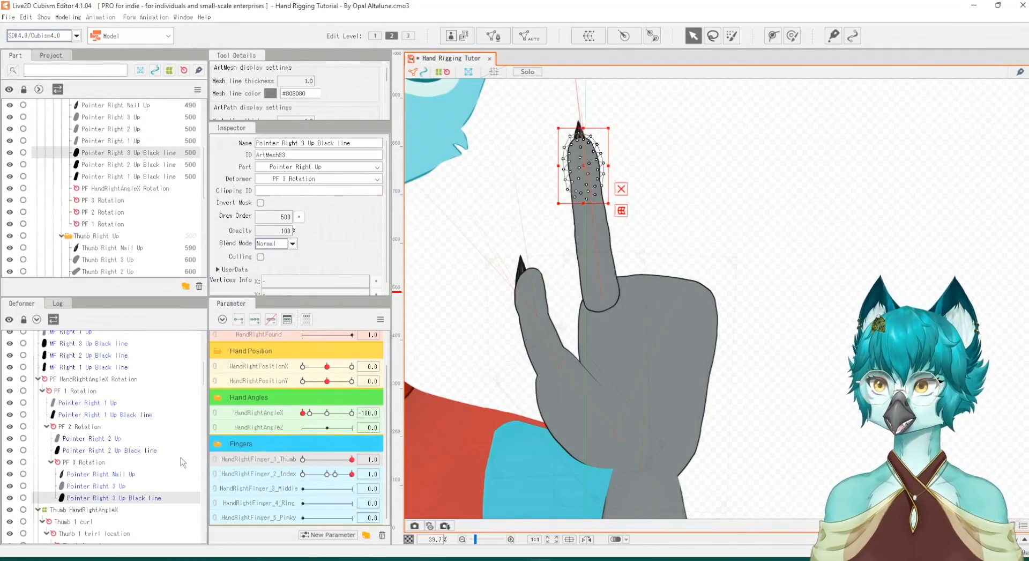
ctrl+click(86, 485)
ctrl+click(94, 474)
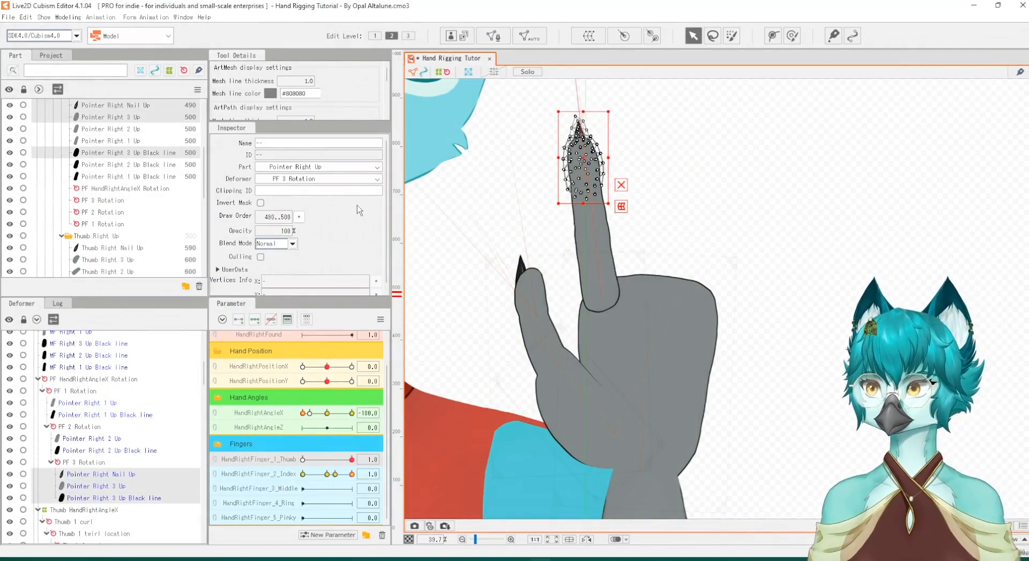
click(599, 43)
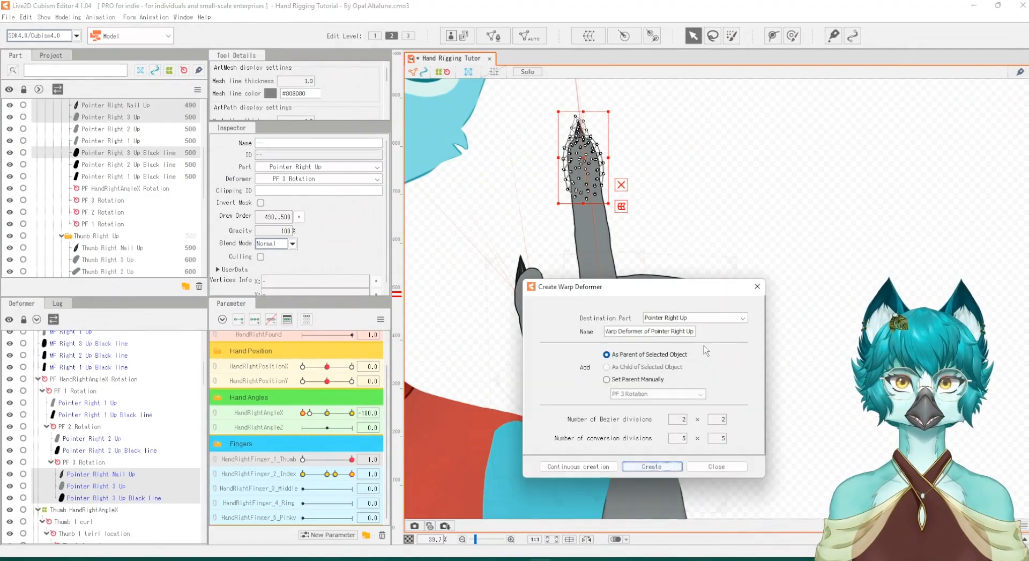
drag(694, 331, 605, 332)
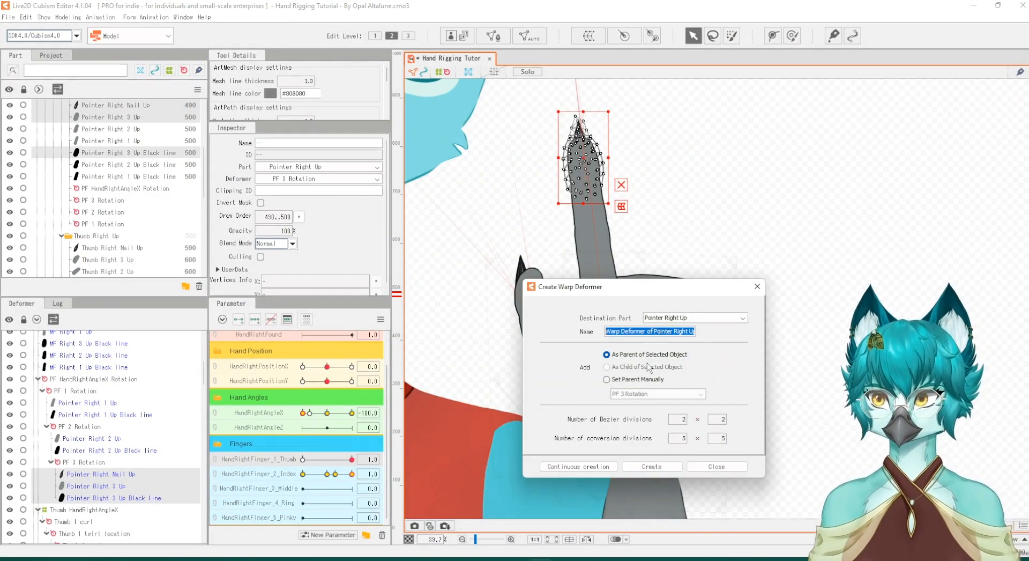
text(PF 3 resize)
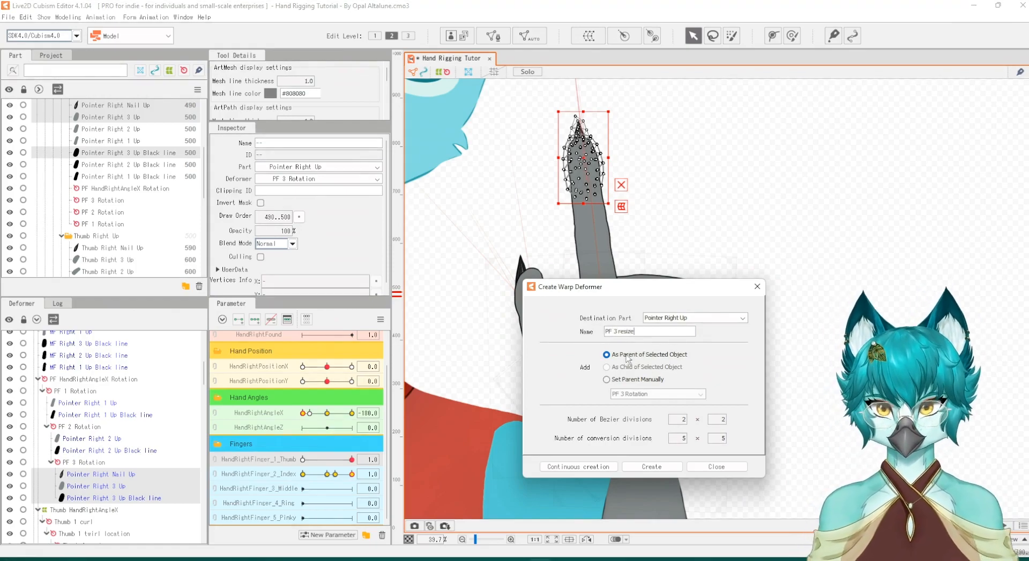
click(652, 466)
Create a warp deformer named "PF 2 Resize" as parent of Pointer Right 2 Up and its black line
click(86, 450)
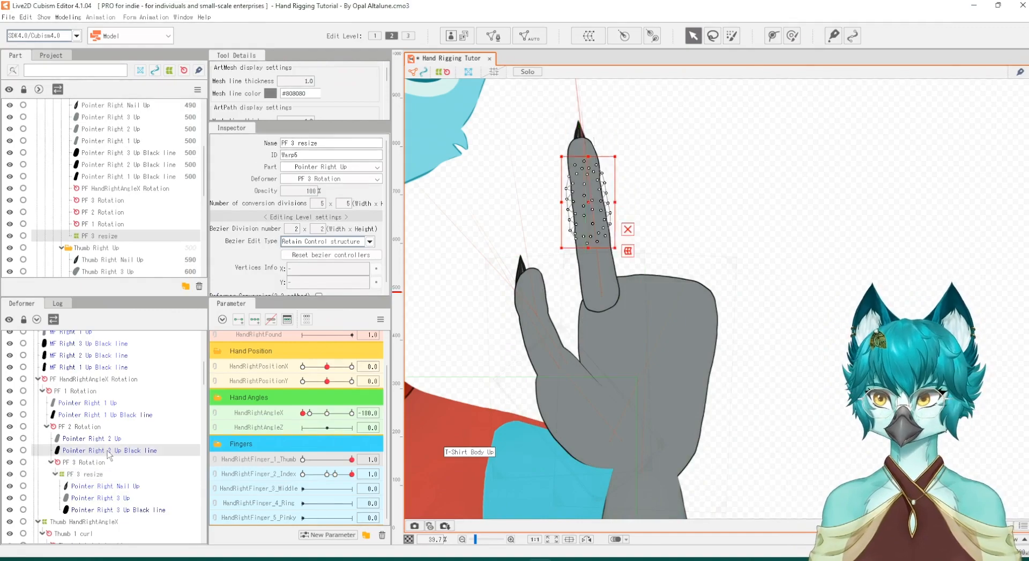
ctrl+click(85, 438)
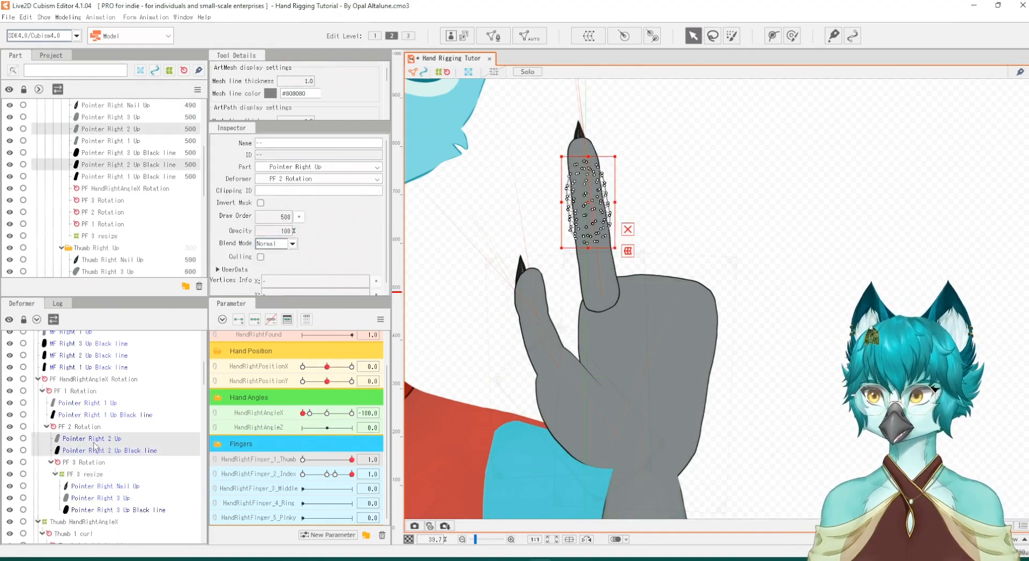
click(588, 35)
drag(607, 331, 792, 336)
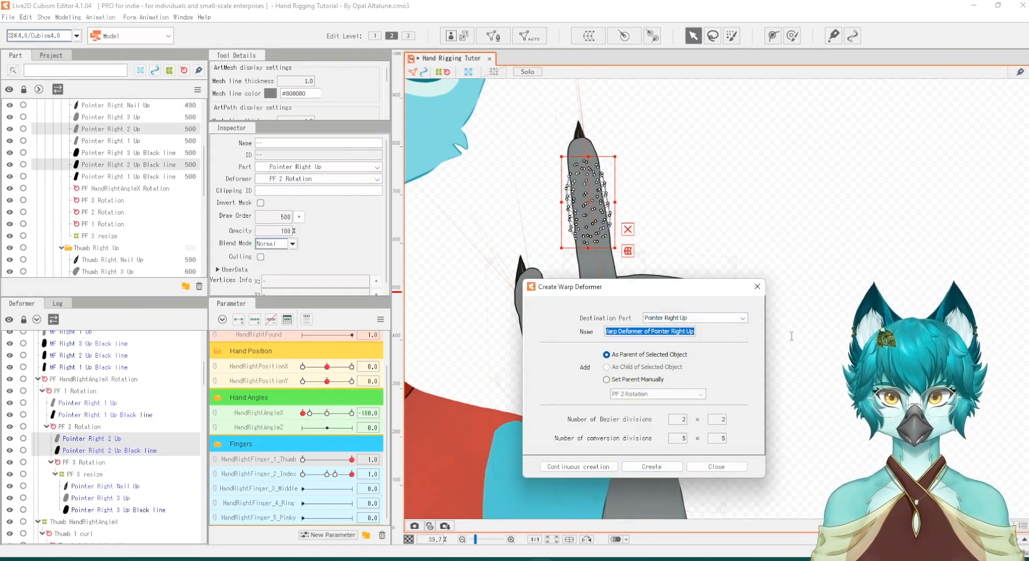
text(PF 2)
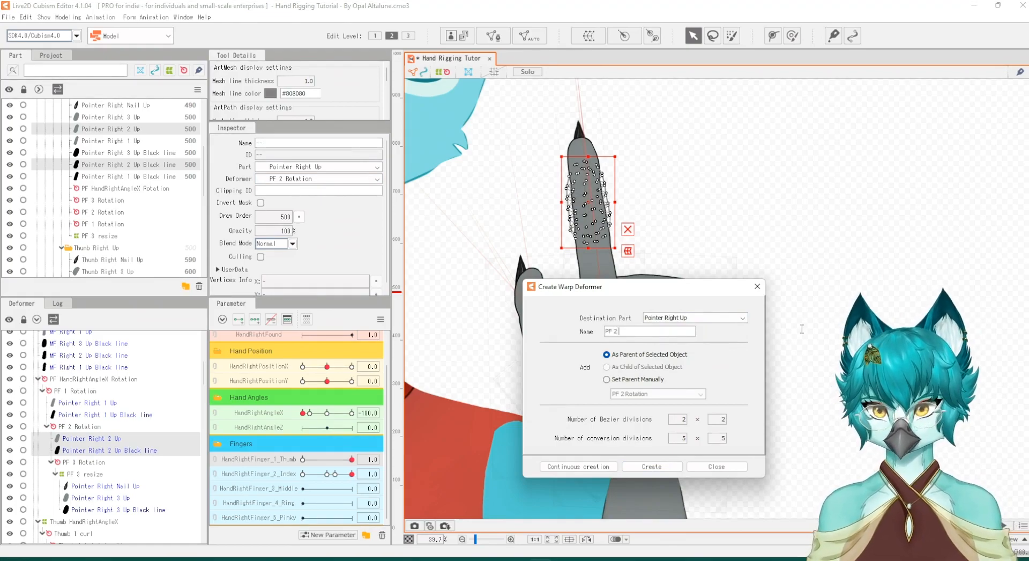
text( Resize)
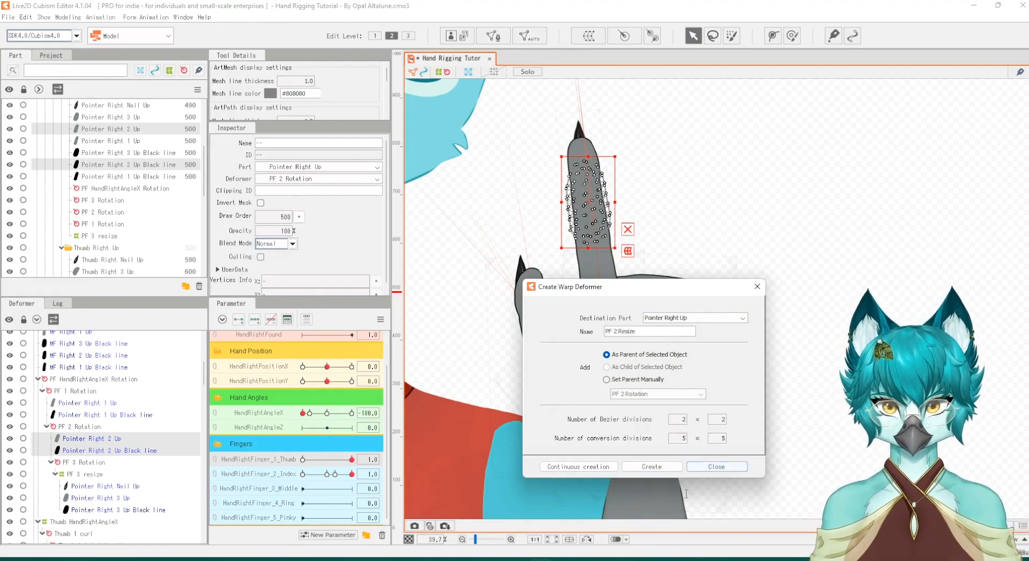
click(651, 466)
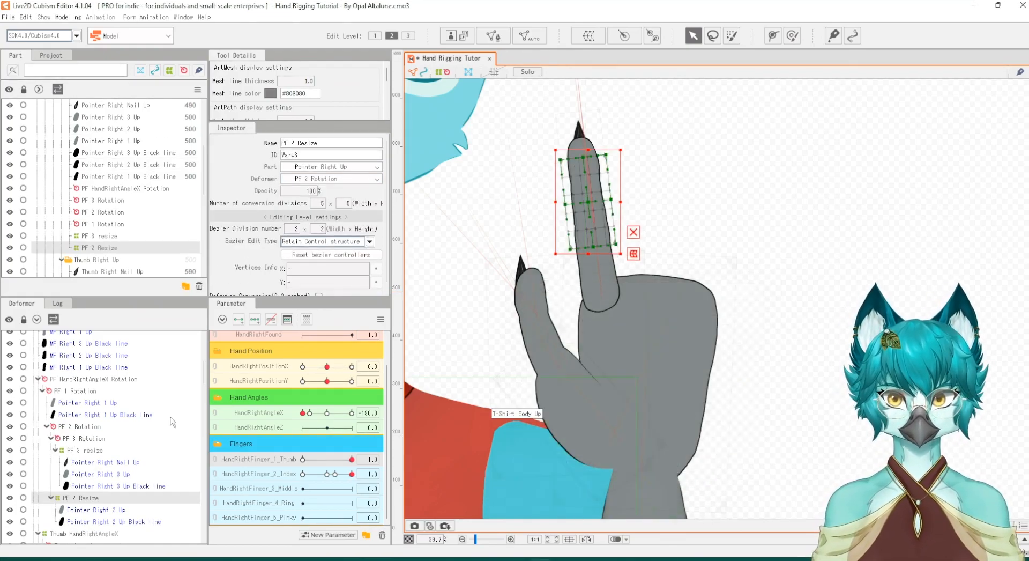
Create a warp deformer named "PF1 resize" as parent of Pointer Right 1 Up and its black line
click(91, 416)
ctrl+click(85, 403)
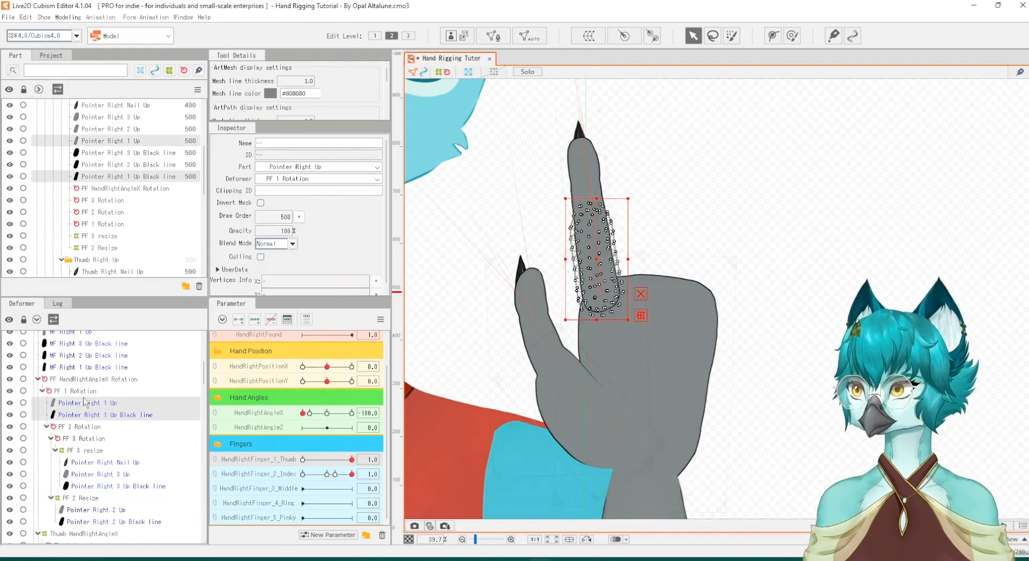
click(589, 35)
drag(696, 333, 590, 335)
text(PF 1 resize)
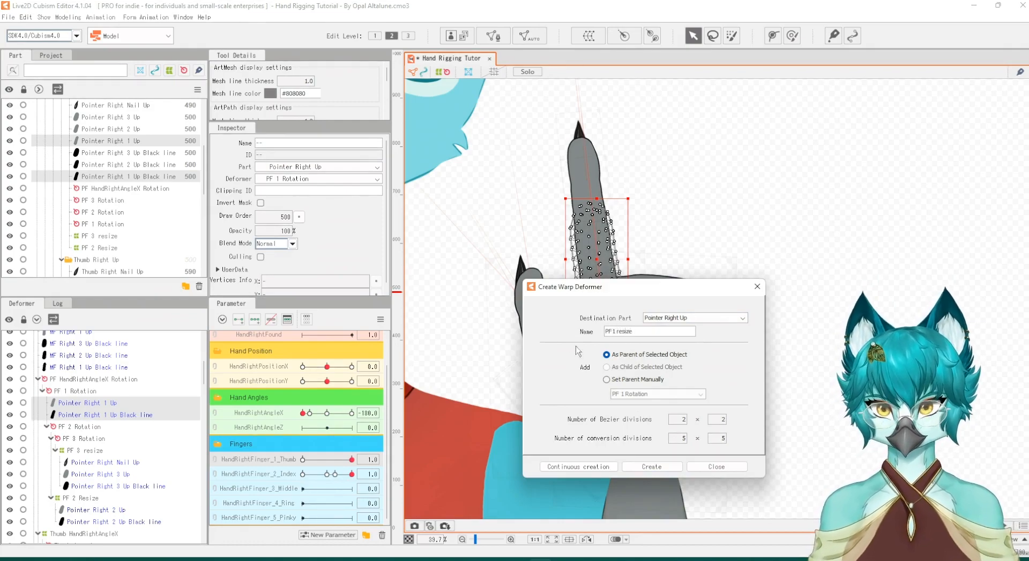
click(653, 466)
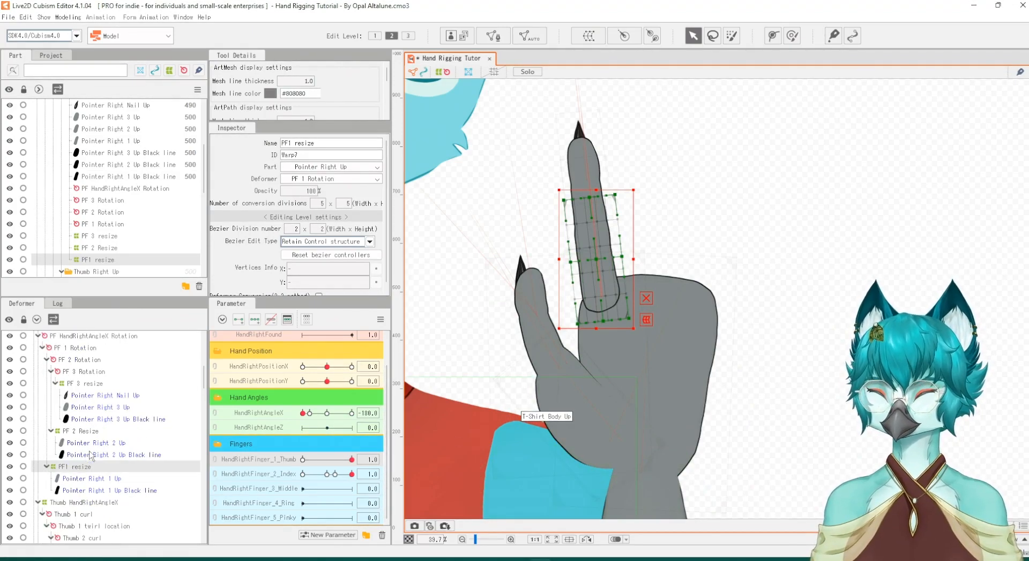
scroll(97, 456, down, 1)
scroll(91, 467, up, 1)
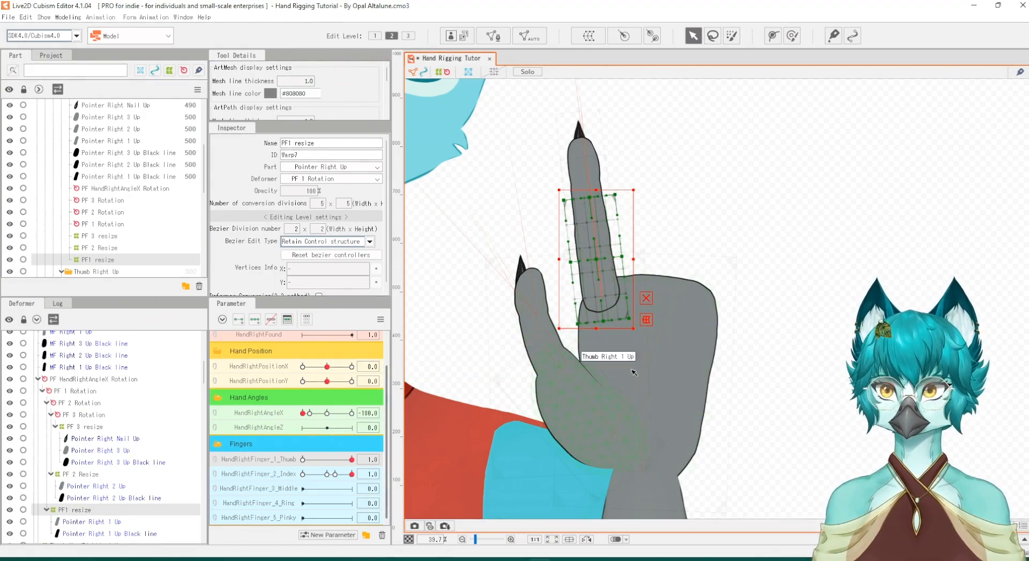
Review the pointer's PF 3, PF 2 and PF1 resize warp deformers and the meshes grouped beneath each in the deformer hierarchy
click(85, 427)
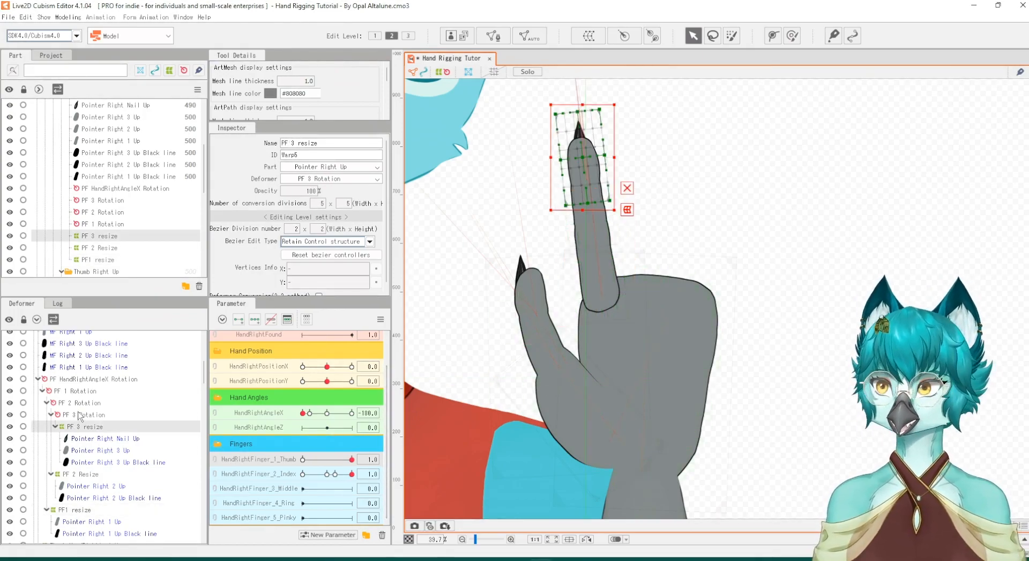
click(69, 414)
scroll(78, 433, down, 1)
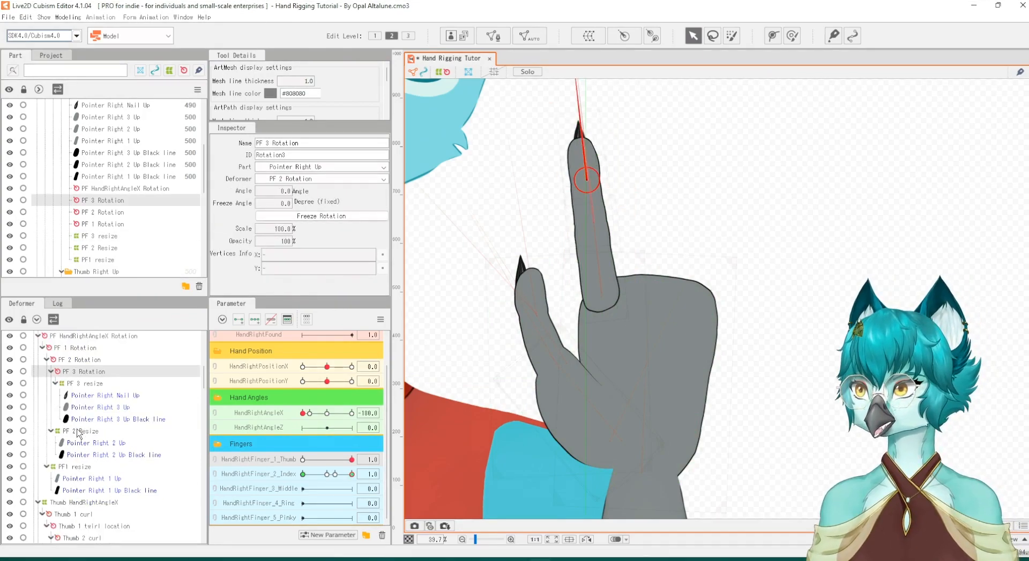
click(83, 492)
click(83, 478)
click(82, 453)
click(81, 431)
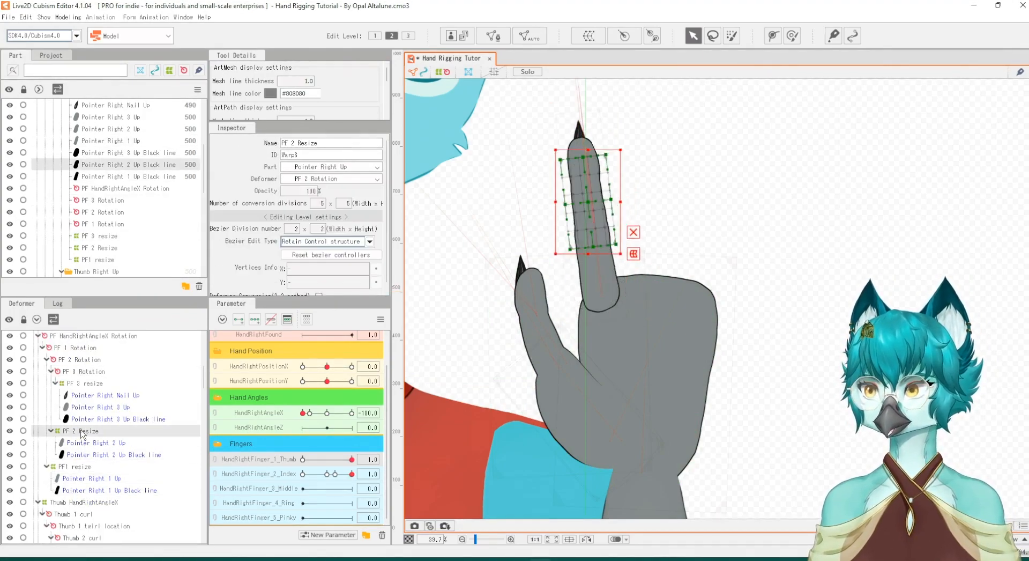
scroll(75, 397, up, 1)
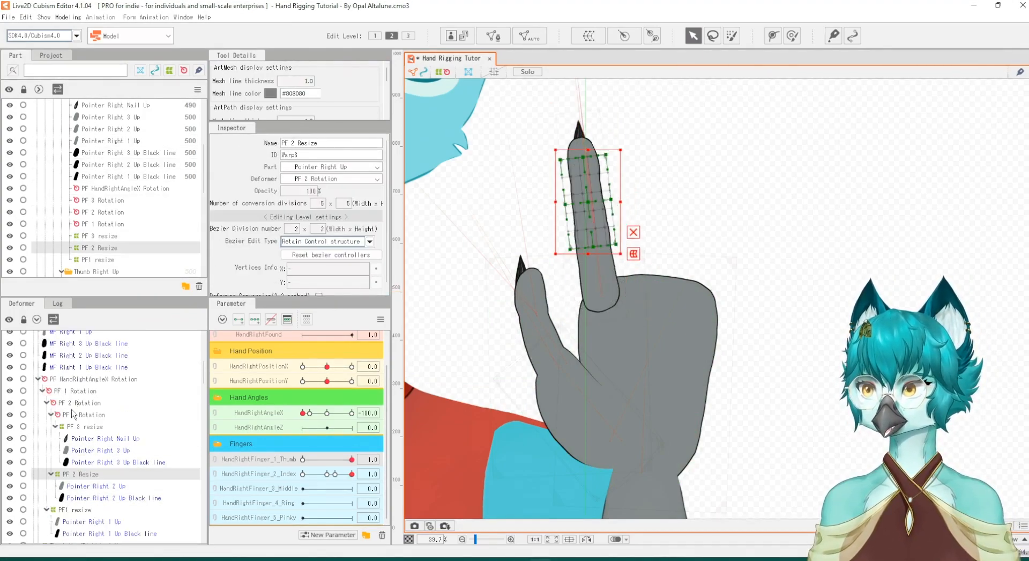
click(55, 427)
click(52, 437)
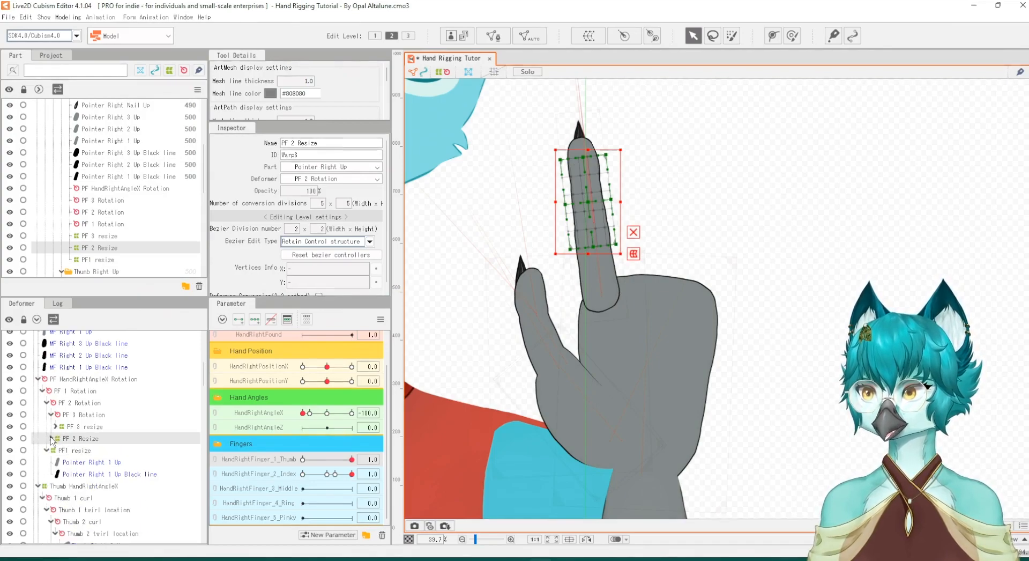
click(55, 426)
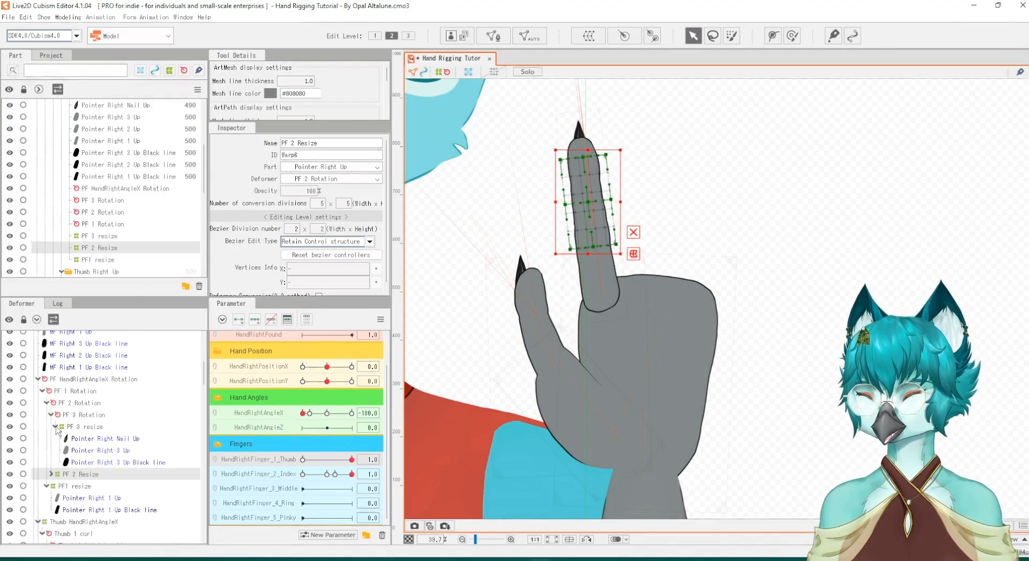
click(52, 474)
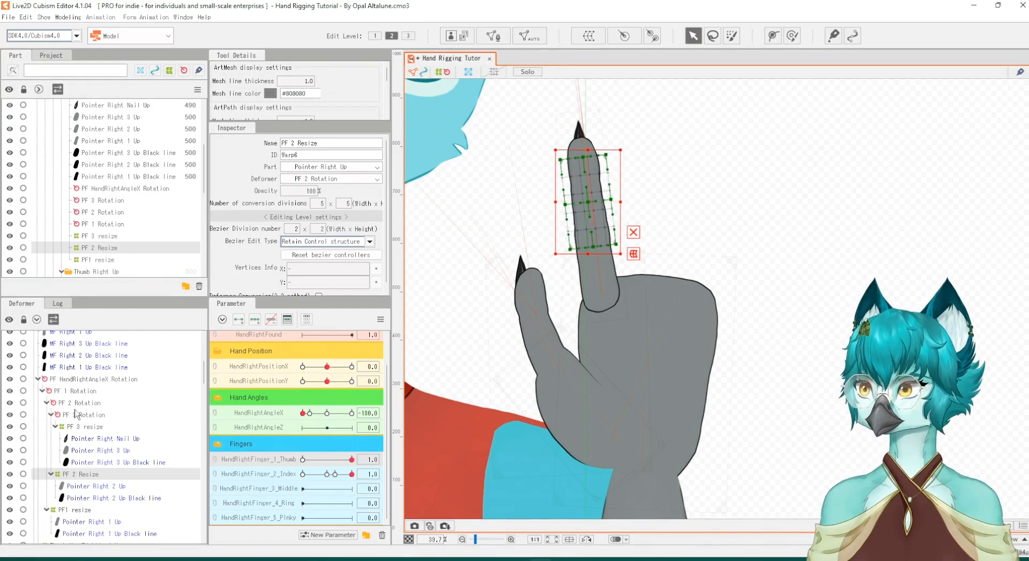
Duplicate the whole pointer finger hierarchy, from PF HandRightAngleX Rotation down to Pointer Right 1 Up Black line
click(67, 379)
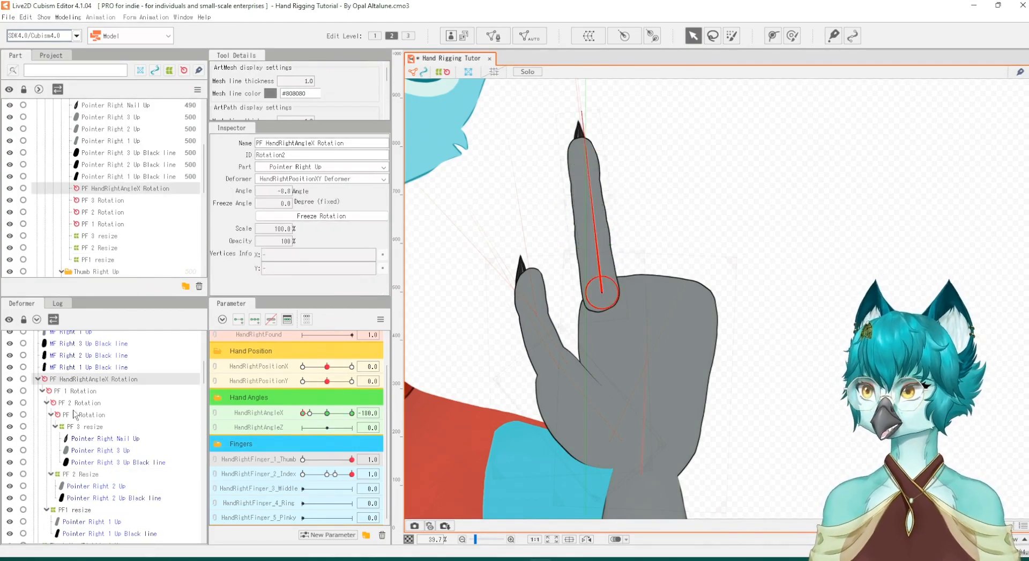
scroll(75, 415, down, 1)
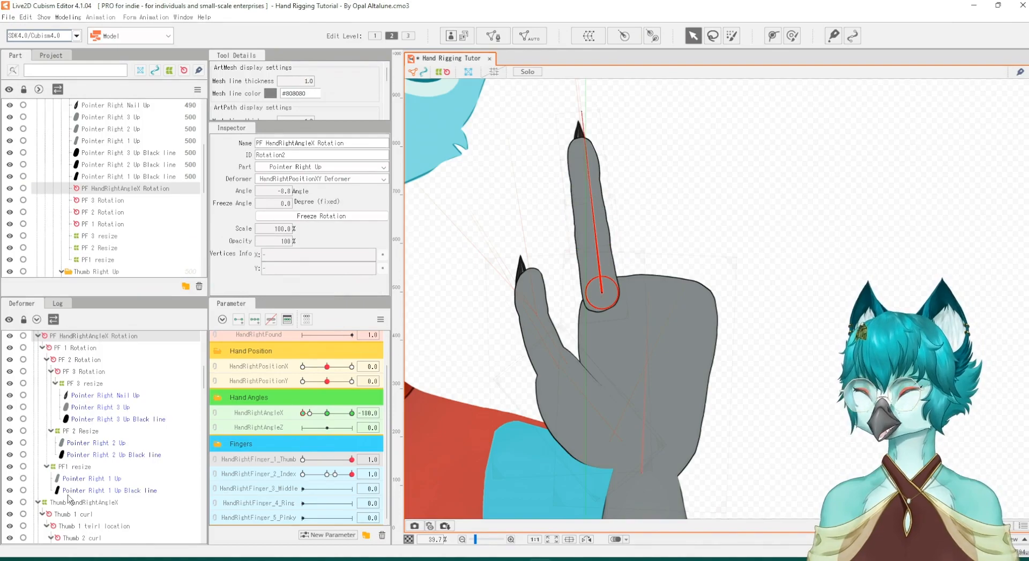
shift+click(70, 491)
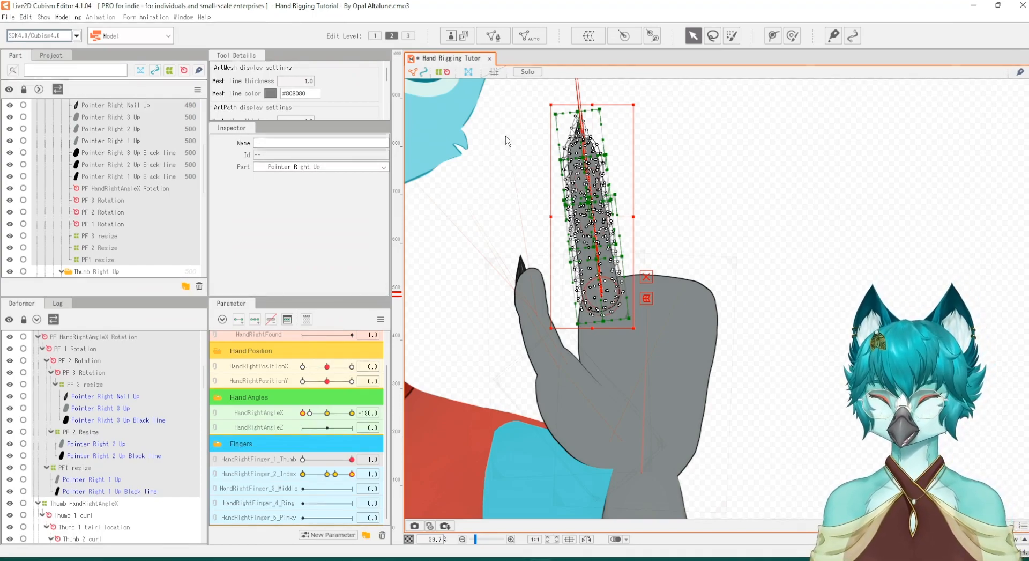
key(ctrl+v)
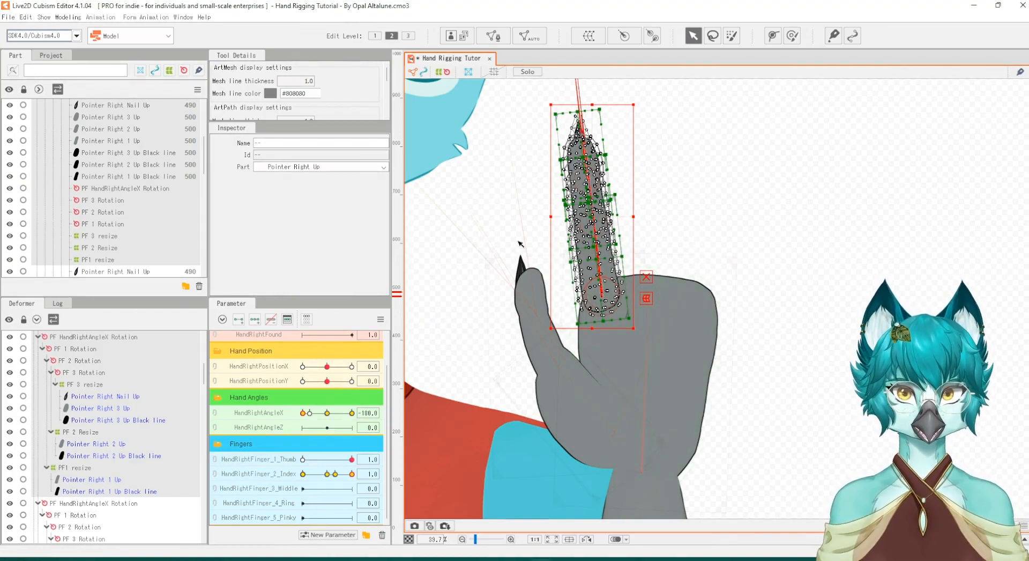
scroll(115, 410, up, 1)
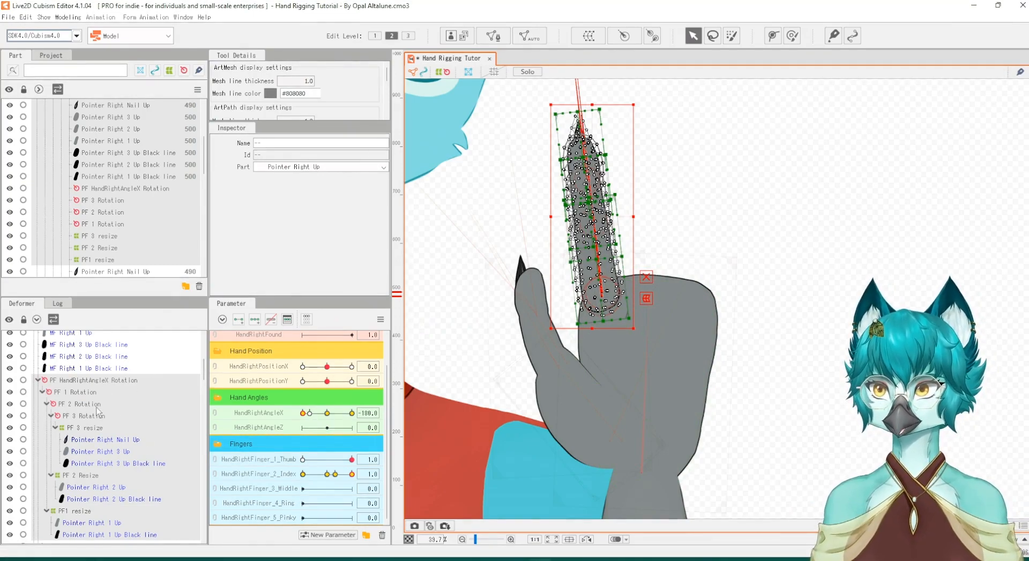
Create a rotation deformer named "Middle finger location" as parent of the copied PF HandRightAngleX Rotation, aligned along the finger from its base
click(66, 381)
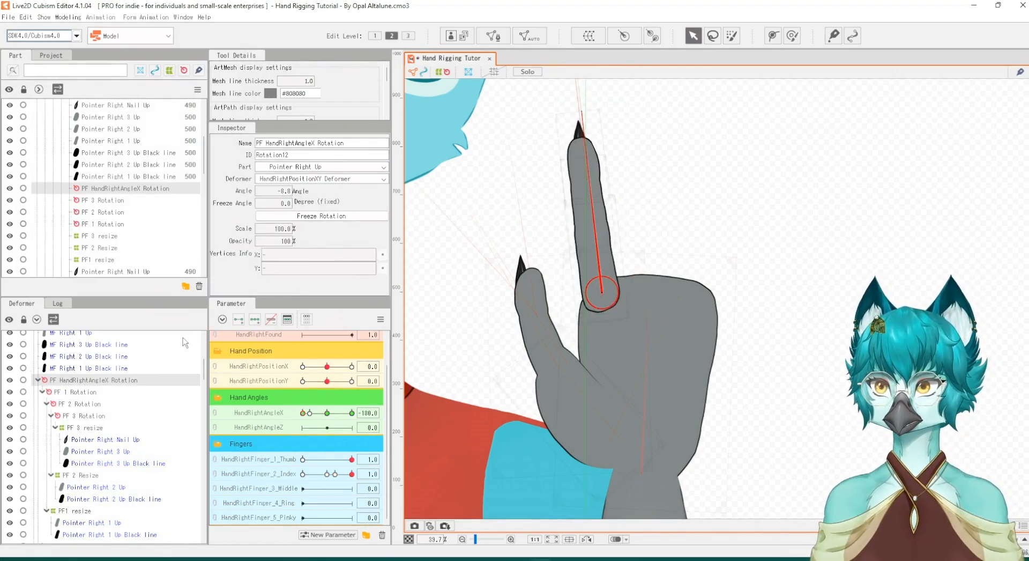
click(624, 36)
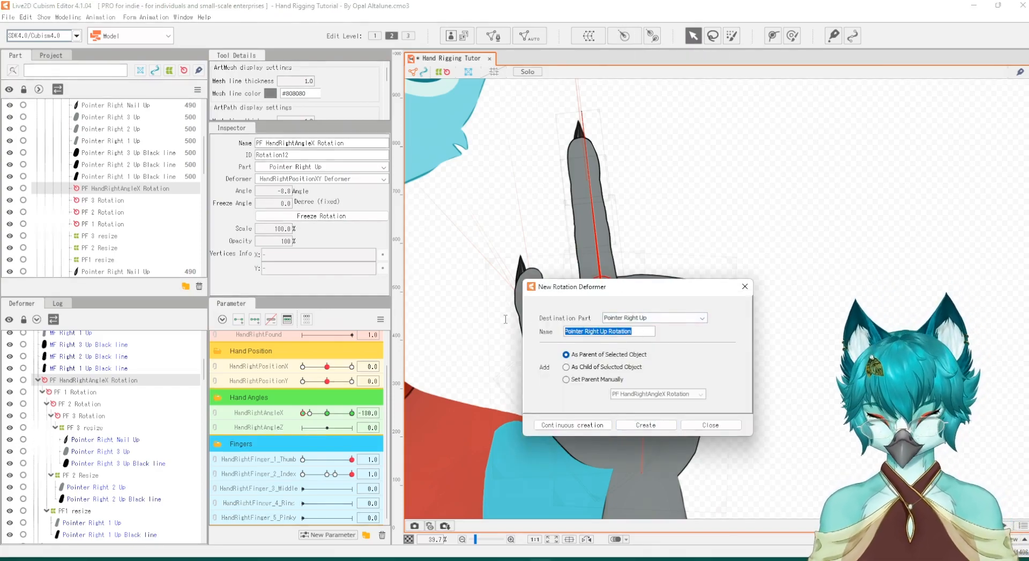
text(Middle fin)
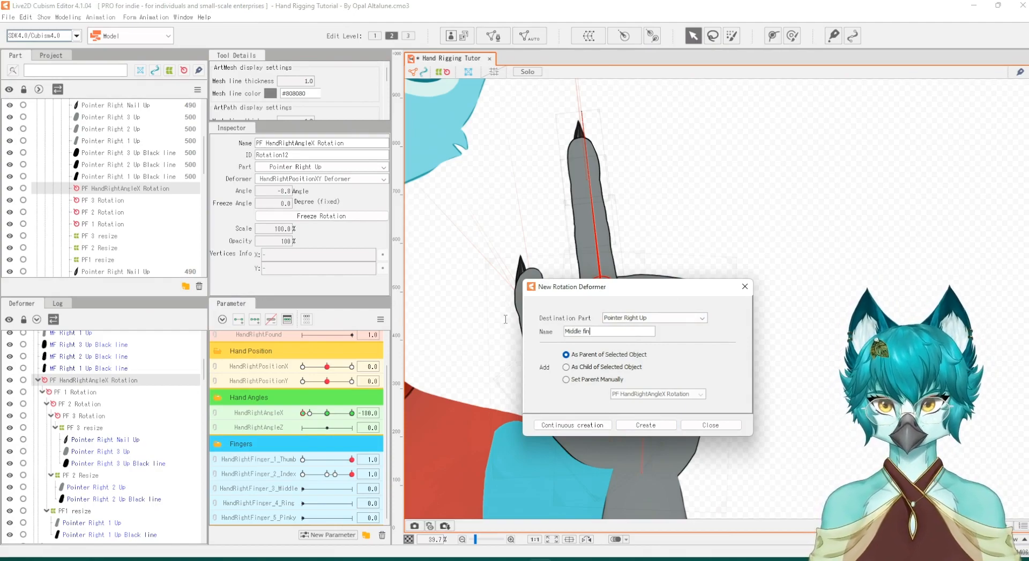
text(ger location)
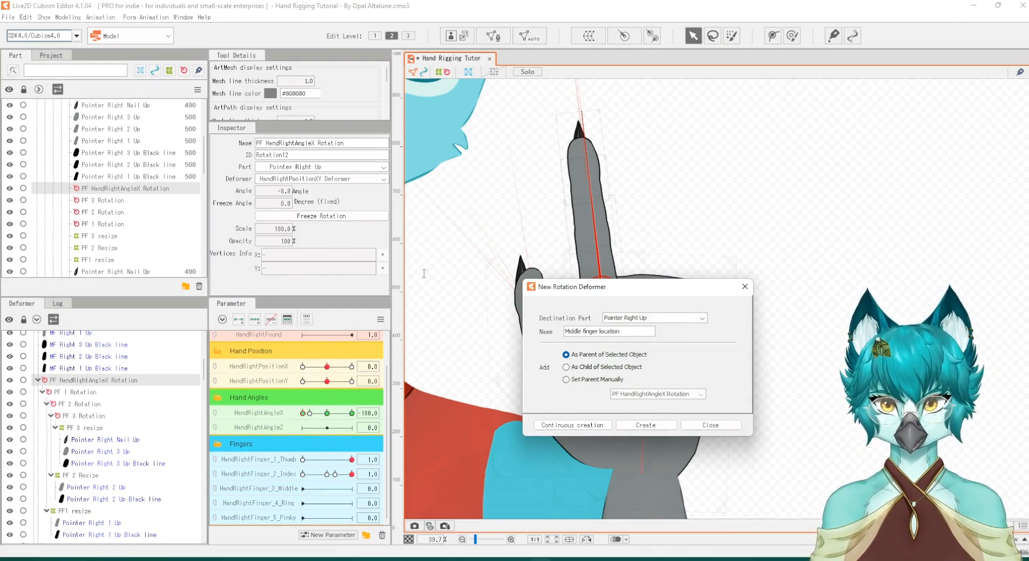
click(649, 425)
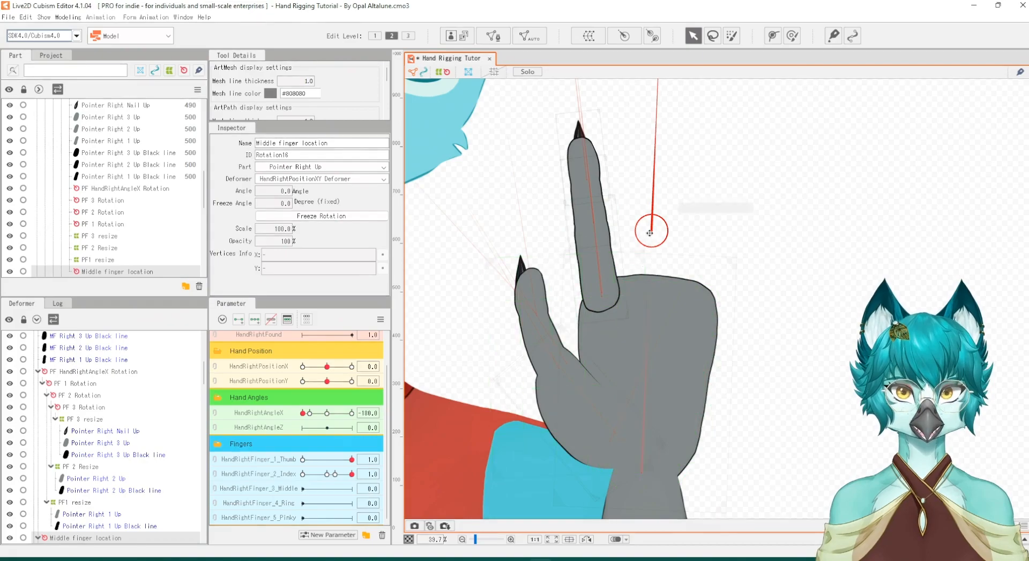
drag(651, 236, 604, 298)
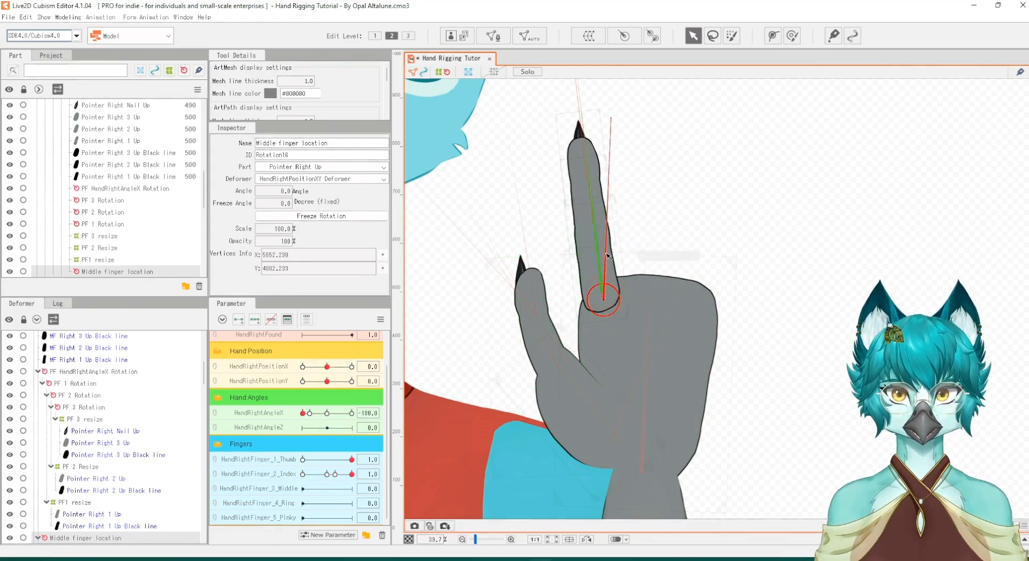
drag(611, 117, 571, 120)
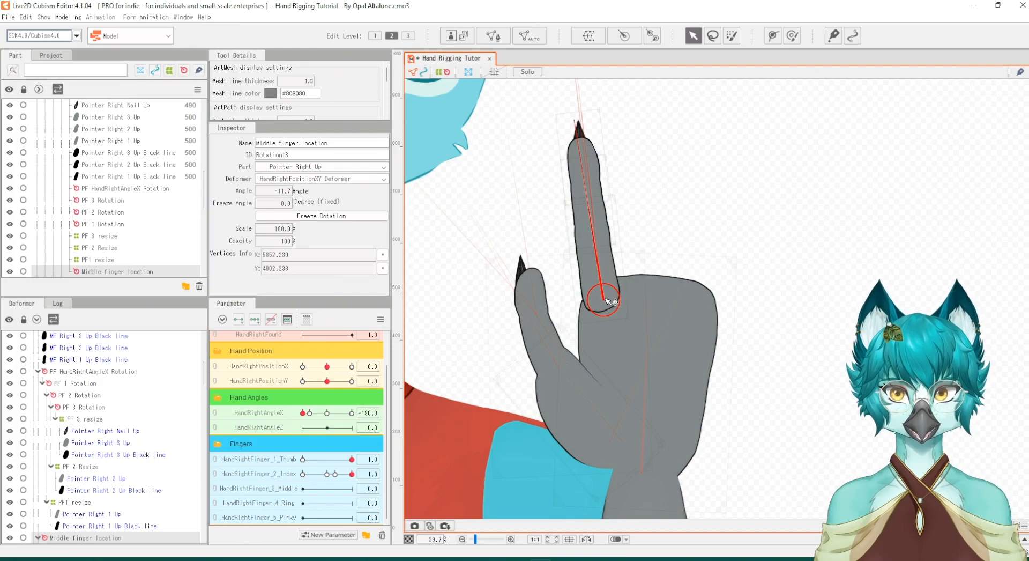
Move the copied finger beside the pointer with the Middle finger location deformer and rotate it to about -4.7 degrees
drag(604, 300, 646, 294)
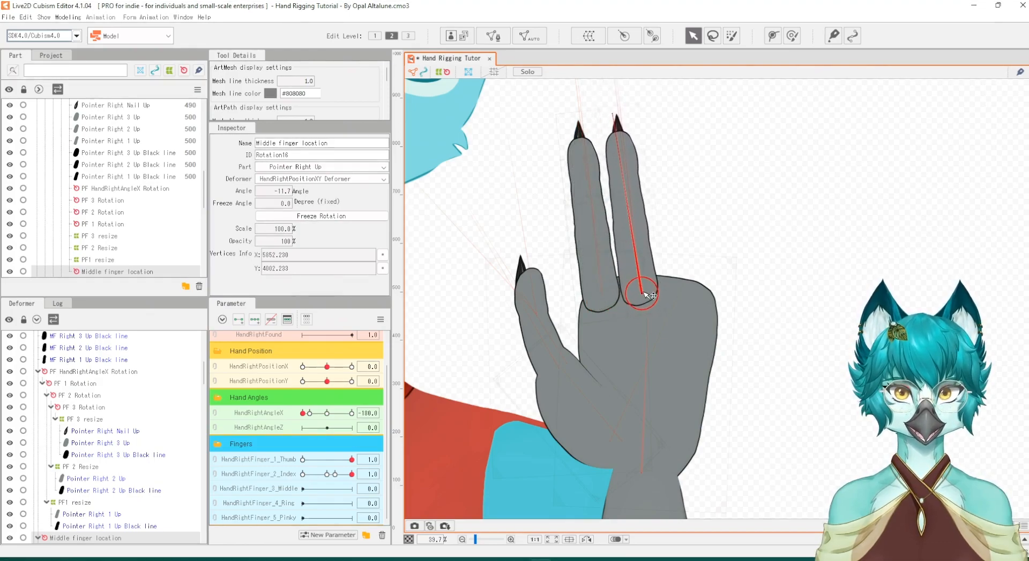
drag(617, 114, 636, 112)
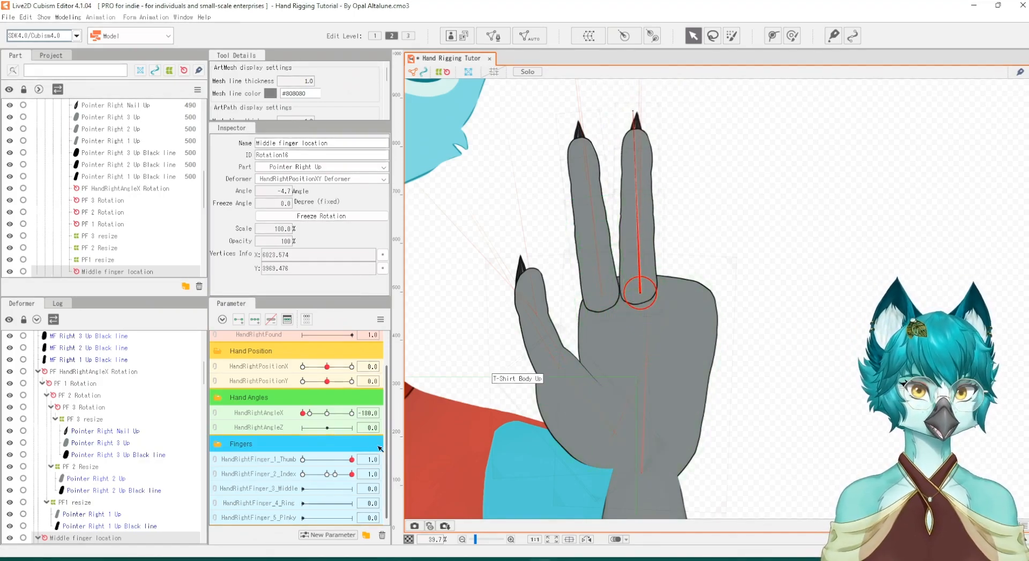
mouse_move(352, 474)
mouse_down()
mouse_move(326, 475)
mouse_move(358, 475)
mouse_up()
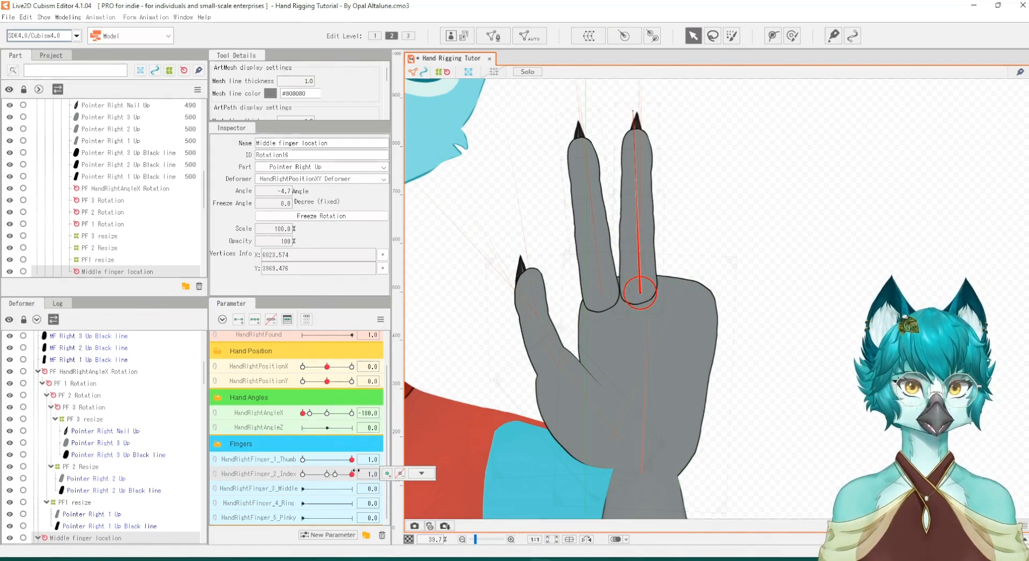
Expand the copied finger's hierarchy under Middle finger location down to the meshes inside its three resize warp deformers
scroll(120, 429, down, 1)
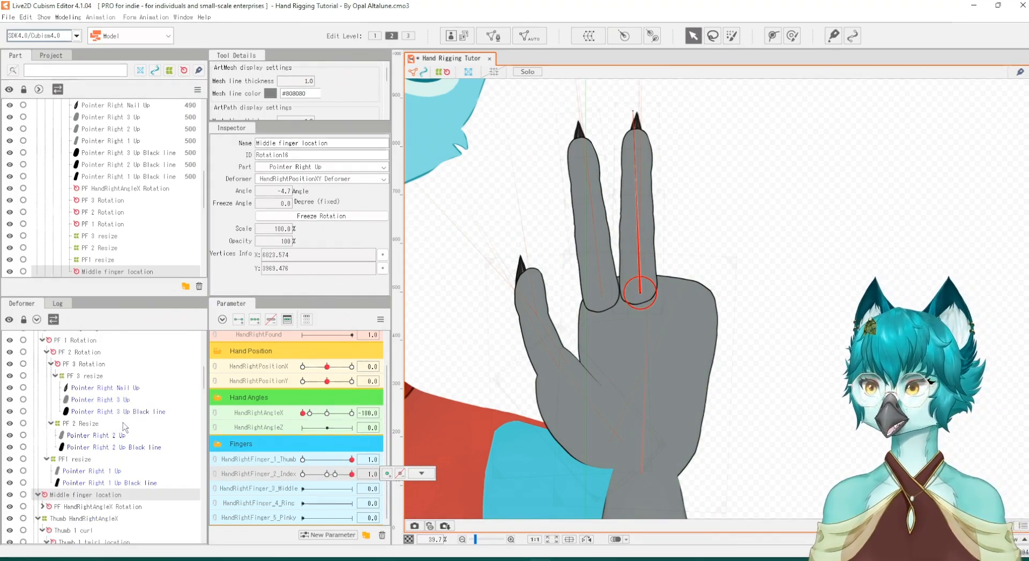
scroll(56, 493, down, 1)
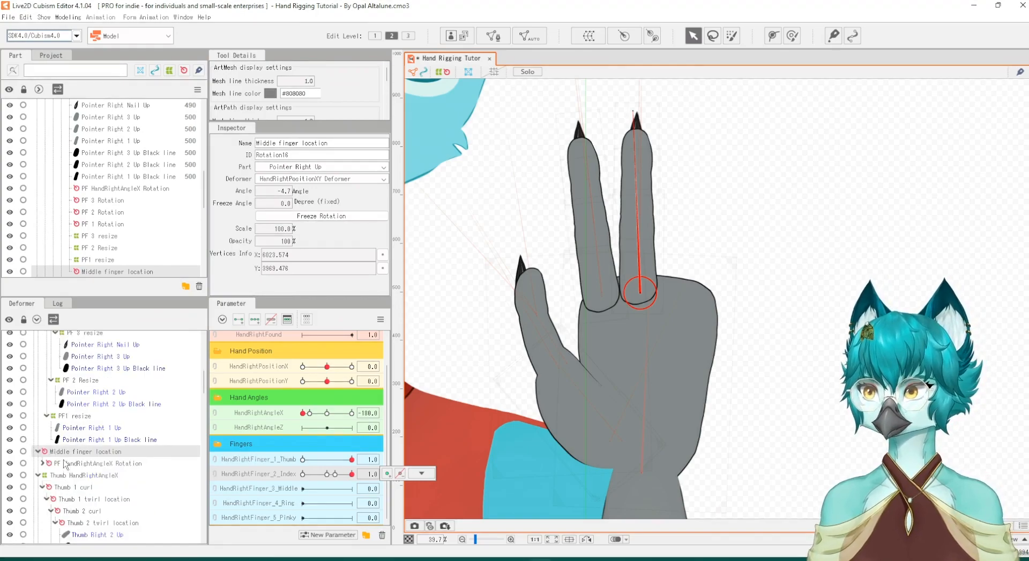
click(83, 451)
click(55, 465)
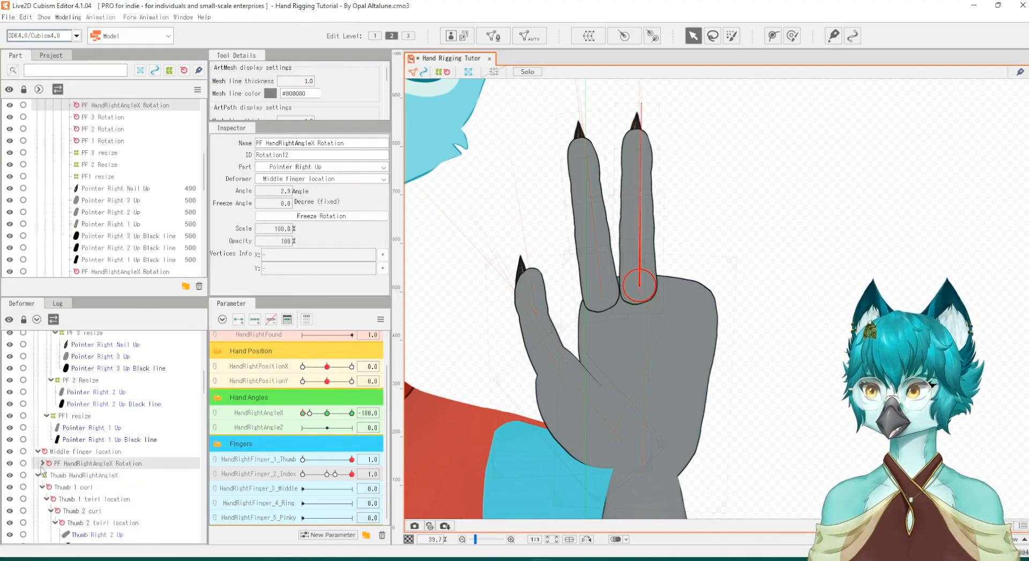
click(42, 463)
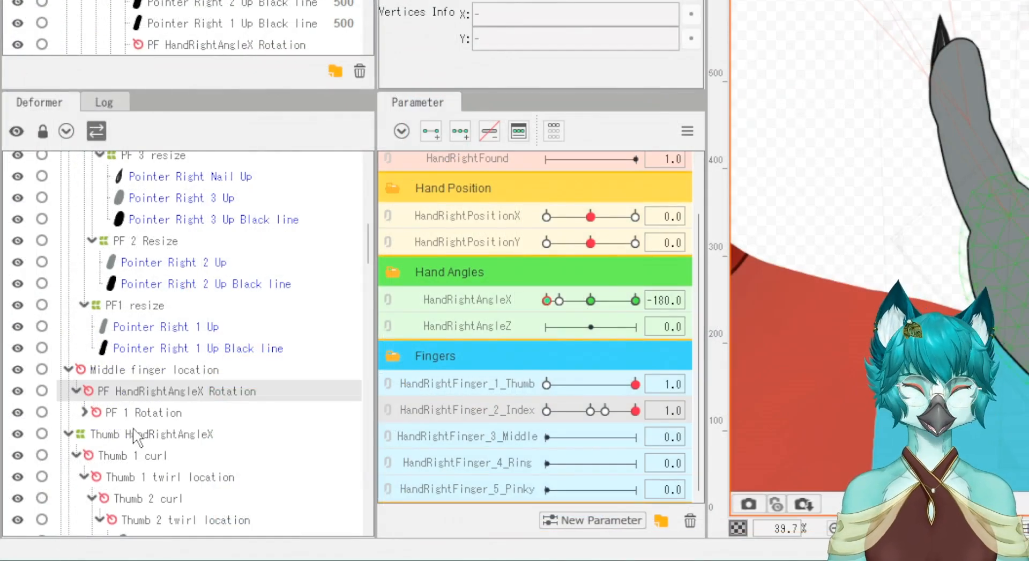
click(60, 476)
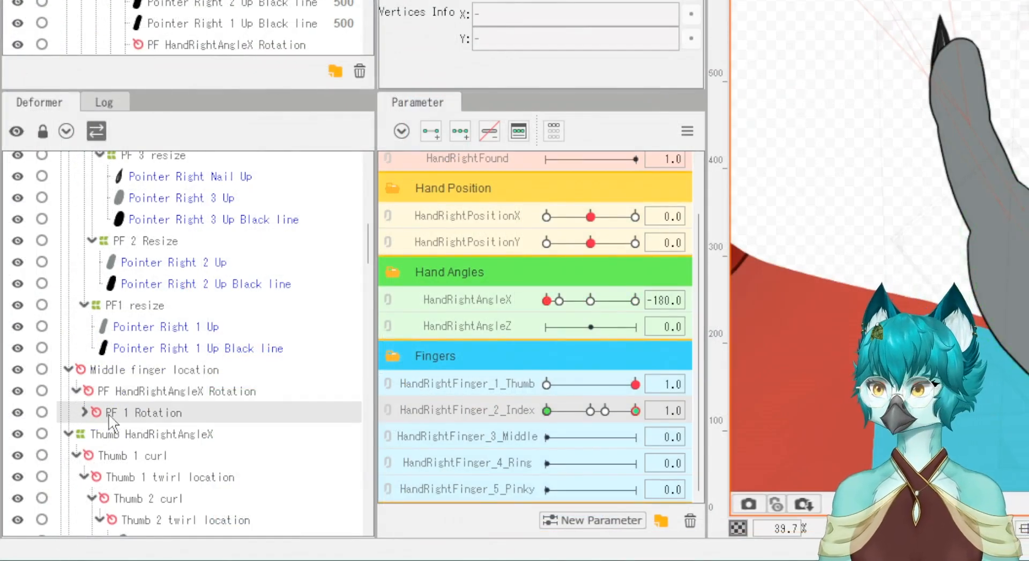
click(85, 412)
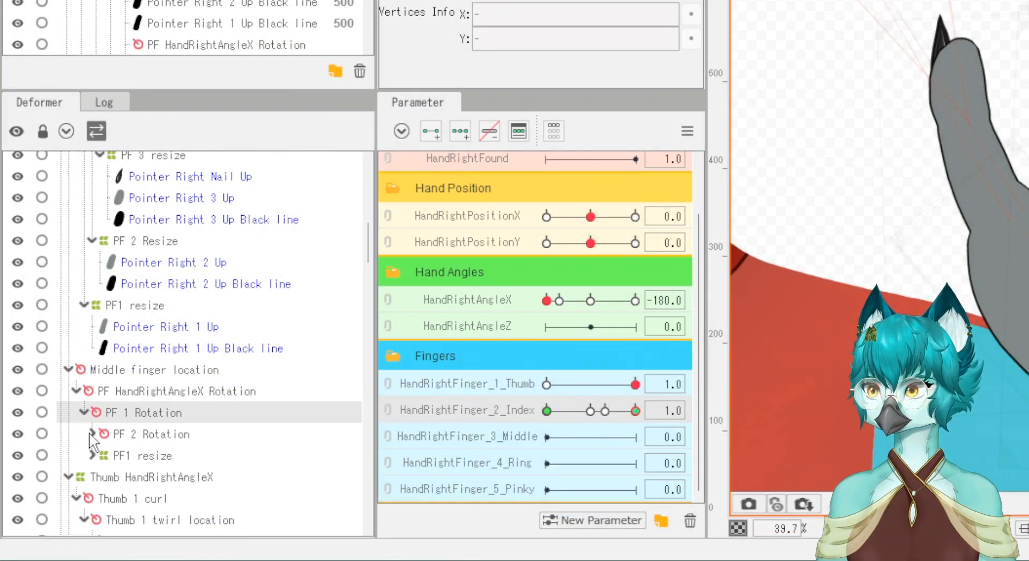
click(92, 434)
scroll(93, 442, down, 3)
click(127, 346)
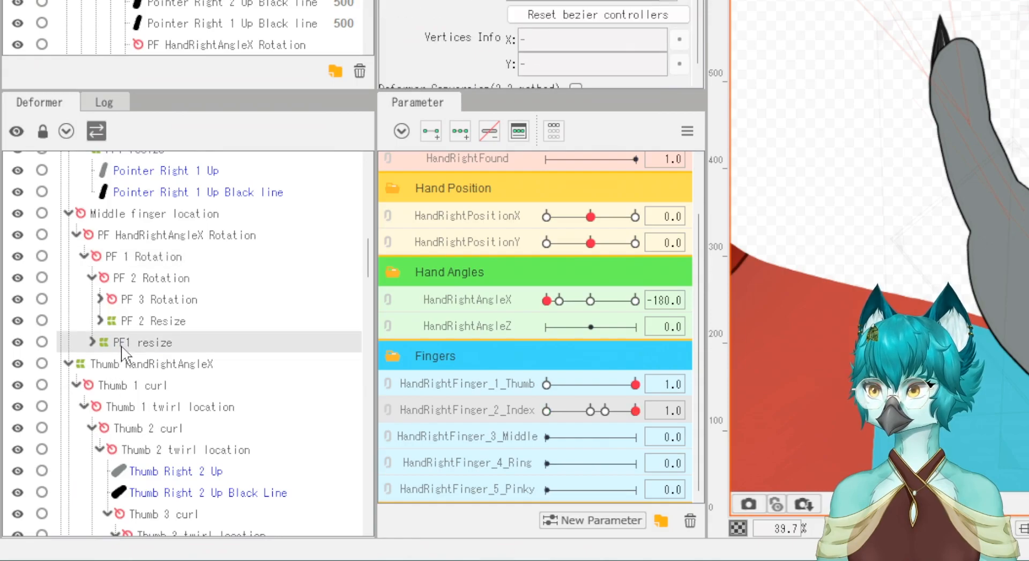
click(90, 342)
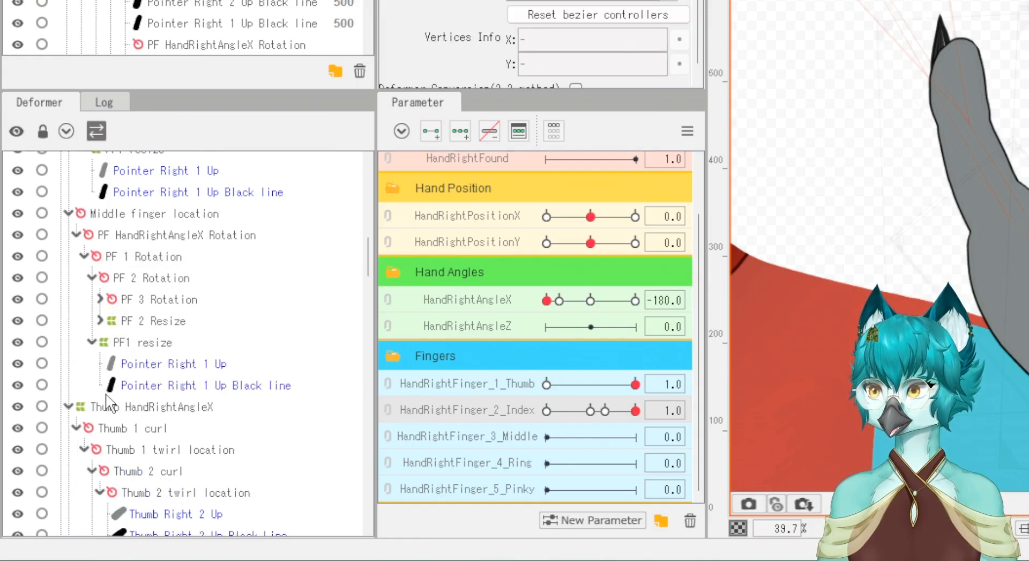
click(104, 320)
click(101, 320)
click(100, 299)
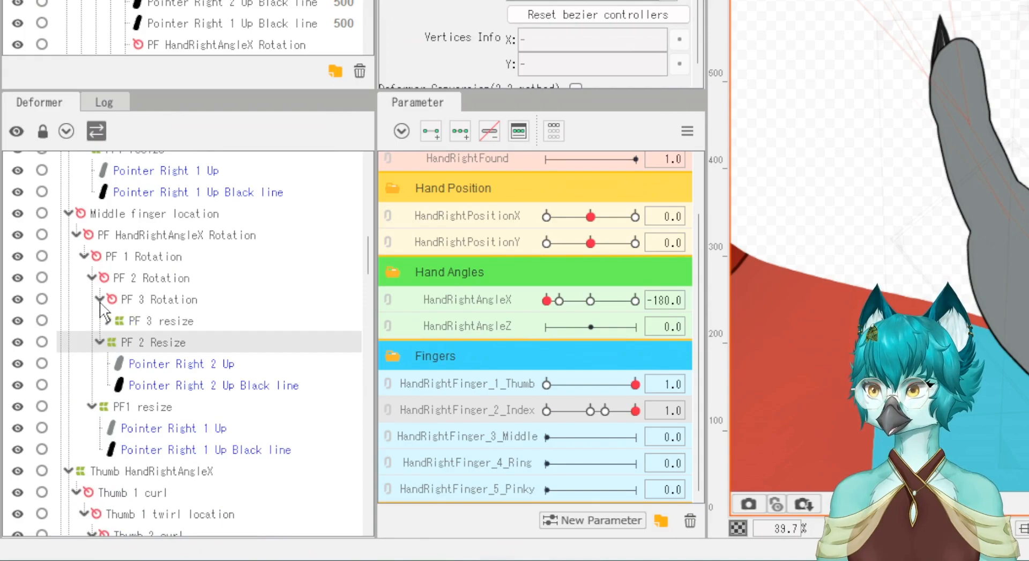
click(108, 320)
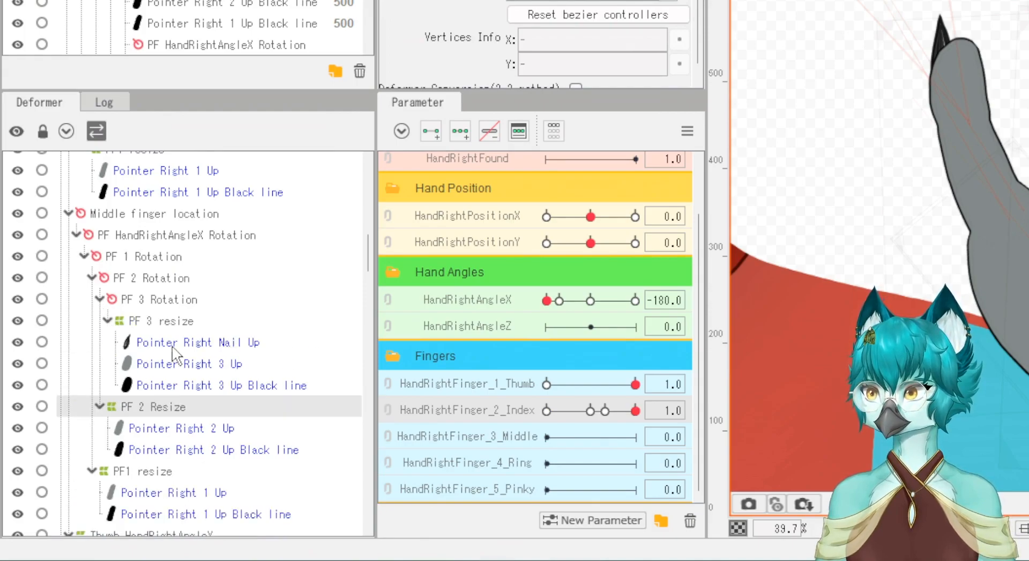
Lengthen the copied middle finger slightly upward by stretching its PF1, PF 2 and PF 3 resize warp deformers together at HandRightAngleX -180
scroll(169, 335, down, 3)
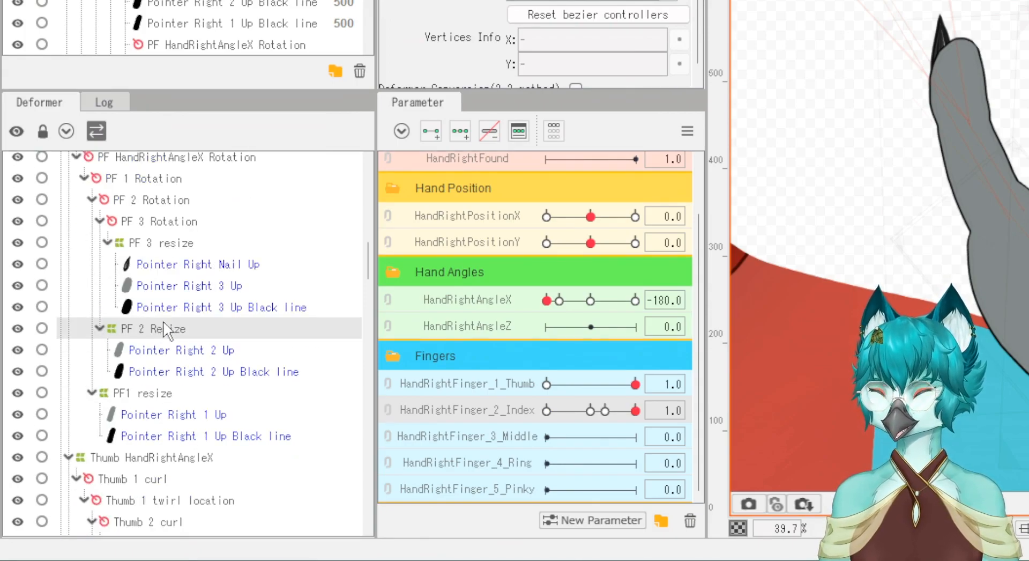
click(143, 395)
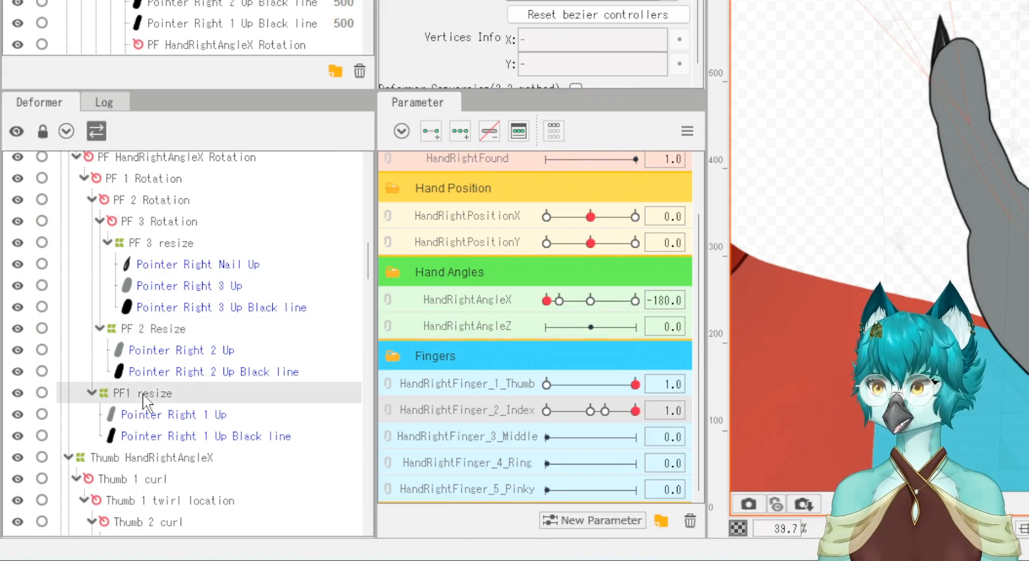
ctrl+click(150, 330)
ctrl+click(169, 244)
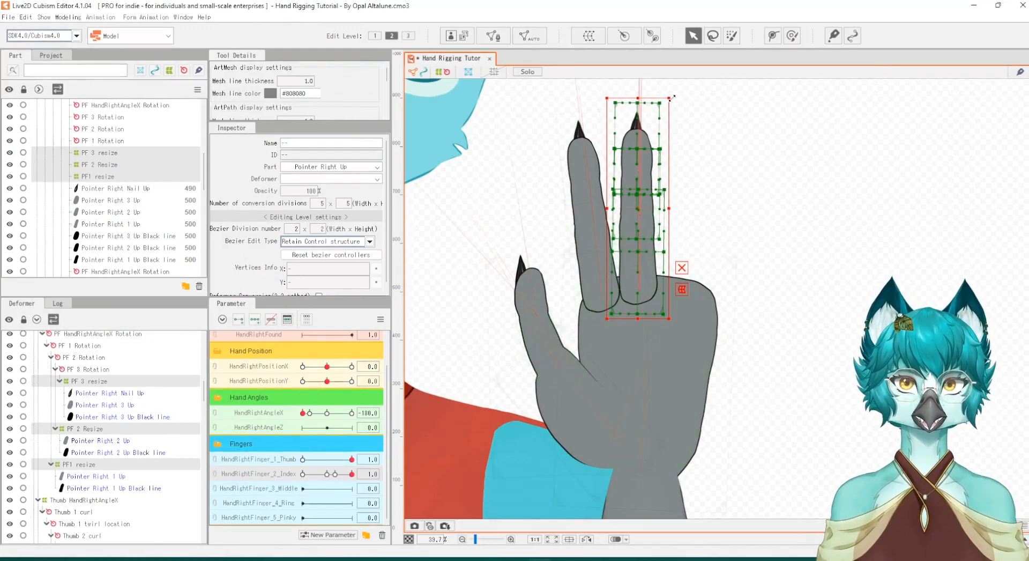
drag(669, 98, 675, 86)
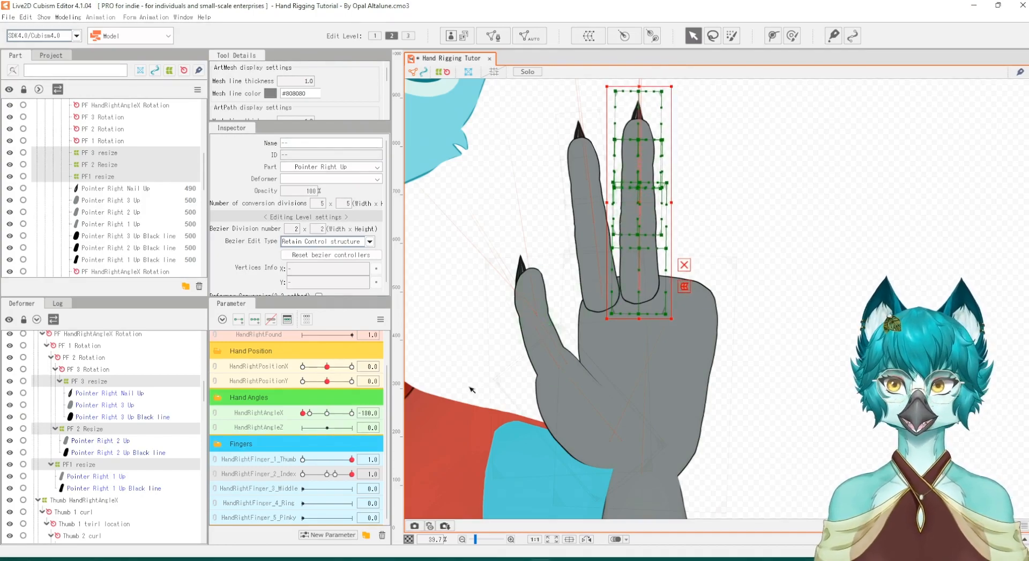
Key Middle finger location on HandRightAngleX at -180, 0 and 180, and at 0 move the finger onto the palm and rotate it to about -10.4 degrees
mouse_move(304, 413)
mouse_down()
mouse_move(315, 415)
mouse_move(289, 414)
mouse_move(341, 414)
mouse_move(302, 409)
mouse_up()
scroll(126, 435, up, 3)
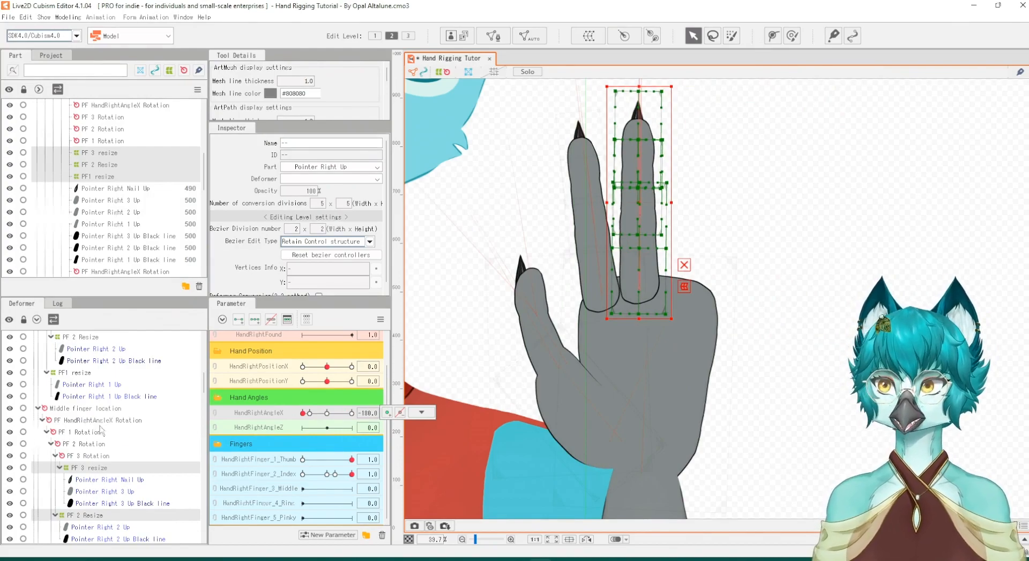
click(81, 408)
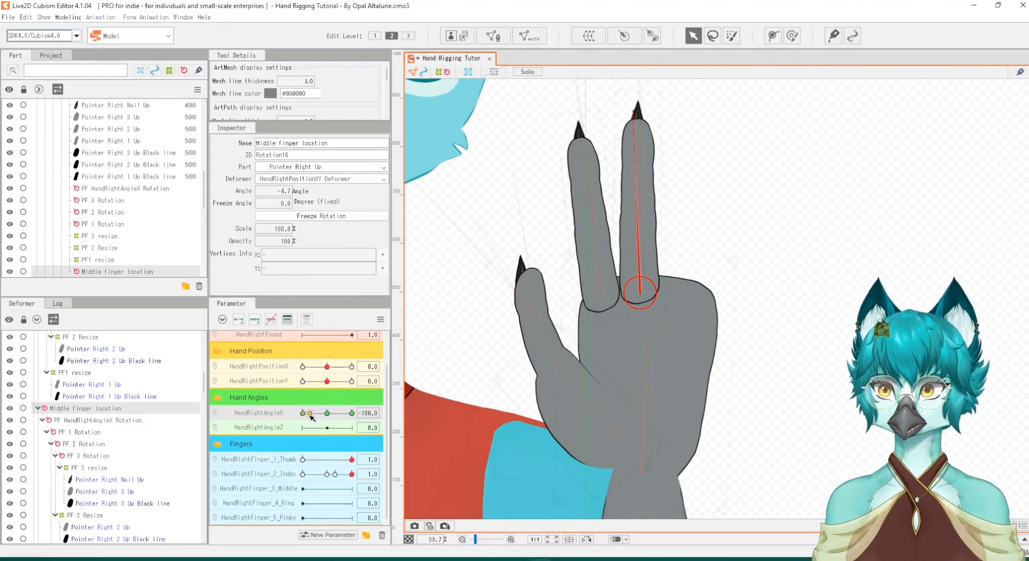
drag(303, 413, 329, 417)
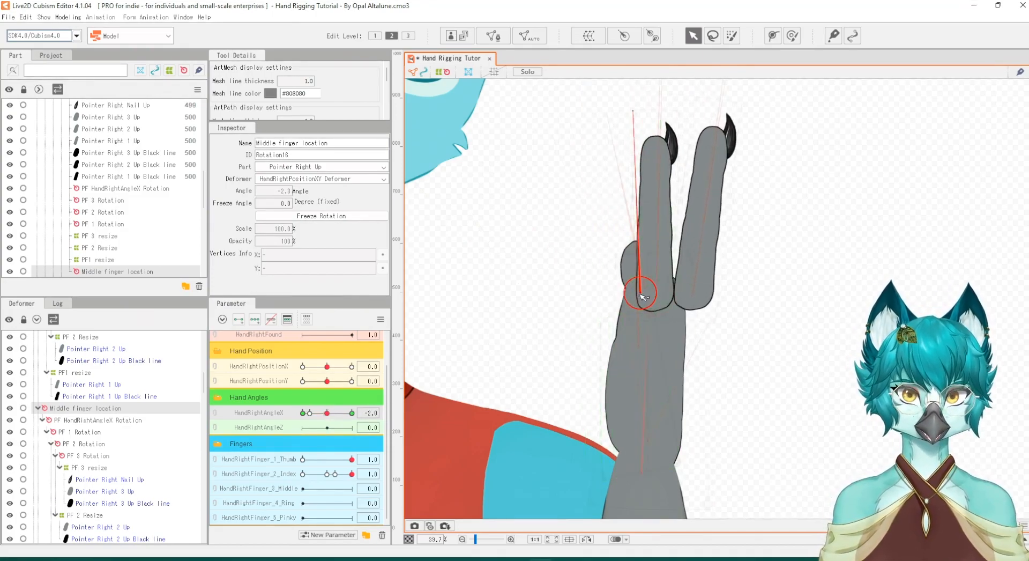
drag(640, 294, 599, 294)
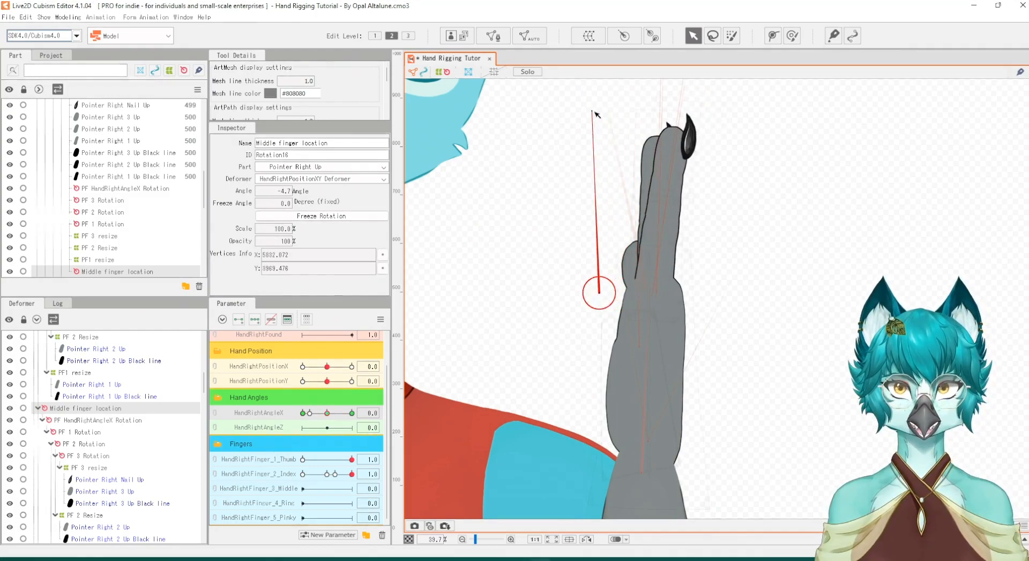
click(597, 113)
click(93, 410)
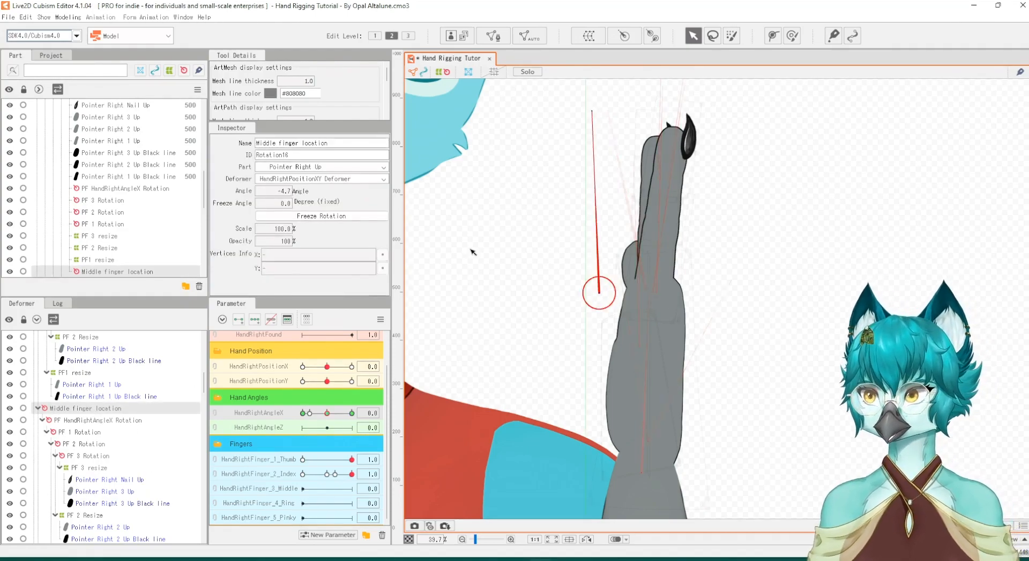
drag(594, 110, 577, 113)
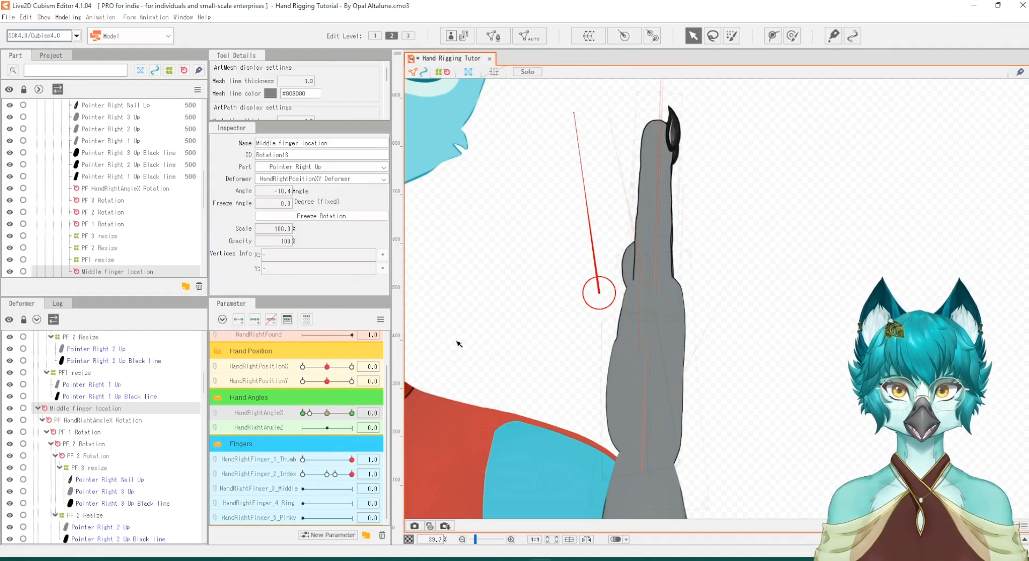
At HandRightAngleX 180, move Middle finger location so the finger sits on the palm beside the pointer and rotate it to about -20.7 degrees
drag(327, 413, 358, 427)
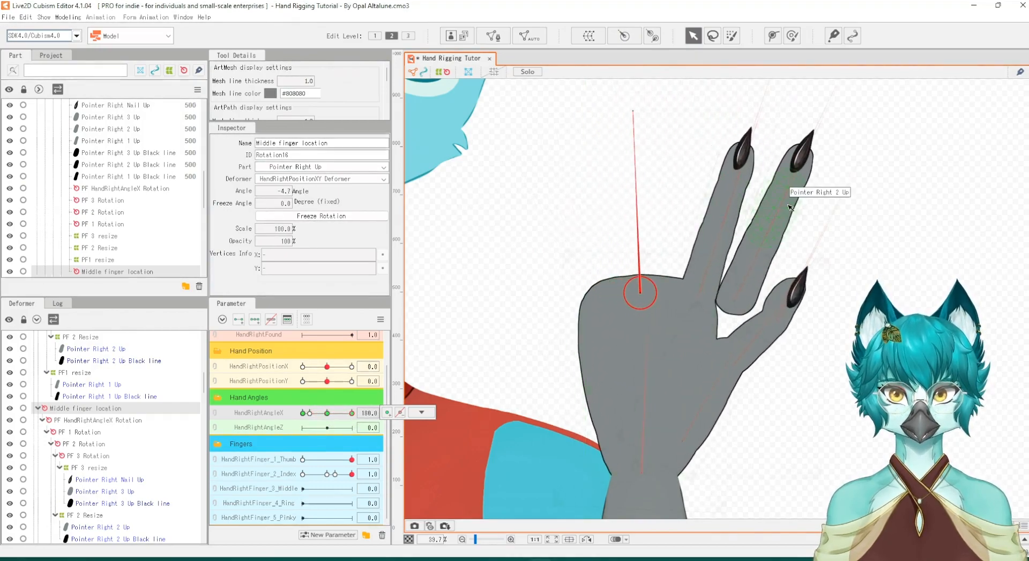
drag(642, 295, 561, 288)
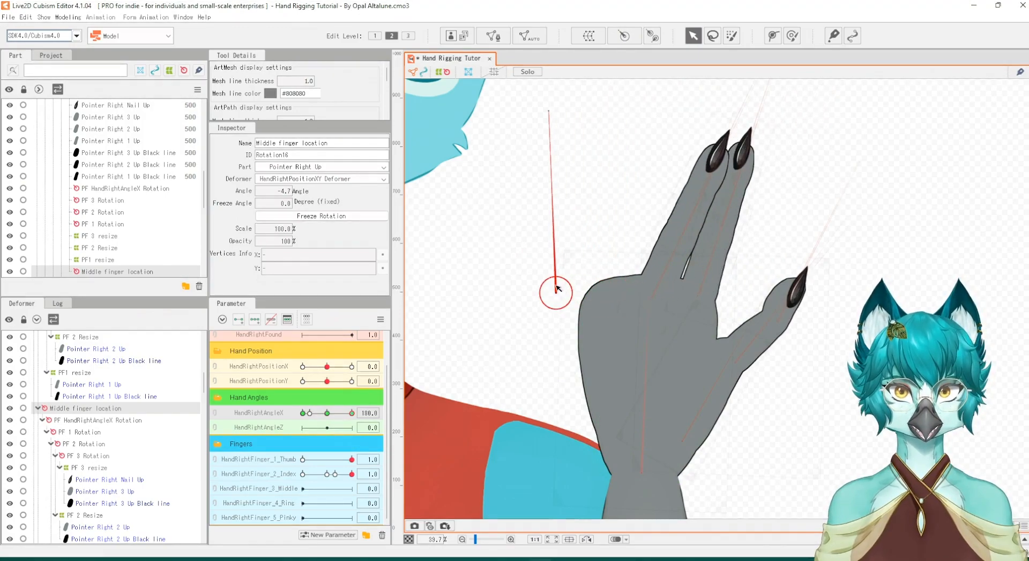
drag(546, 110, 494, 121)
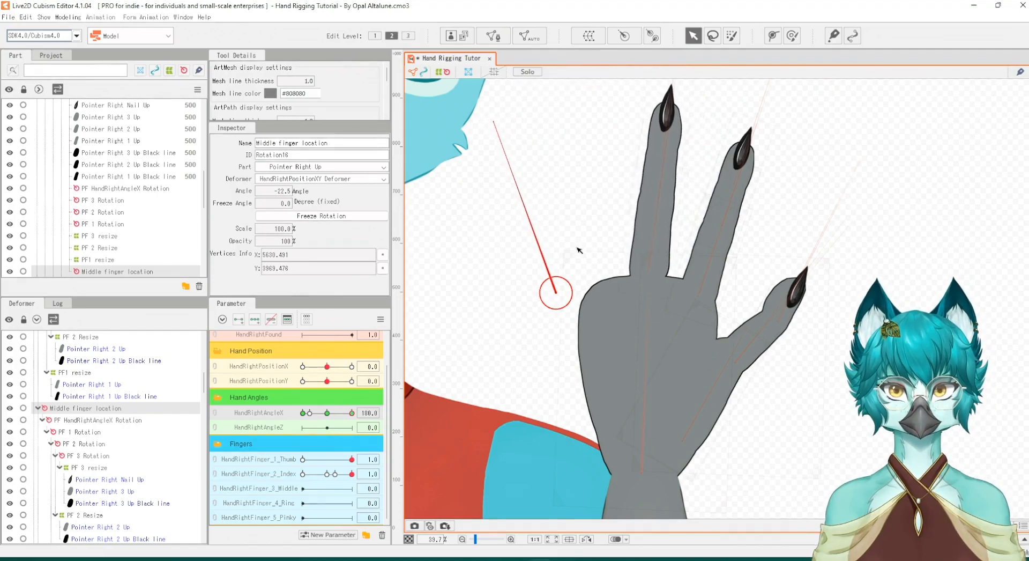
drag(563, 298, 578, 311)
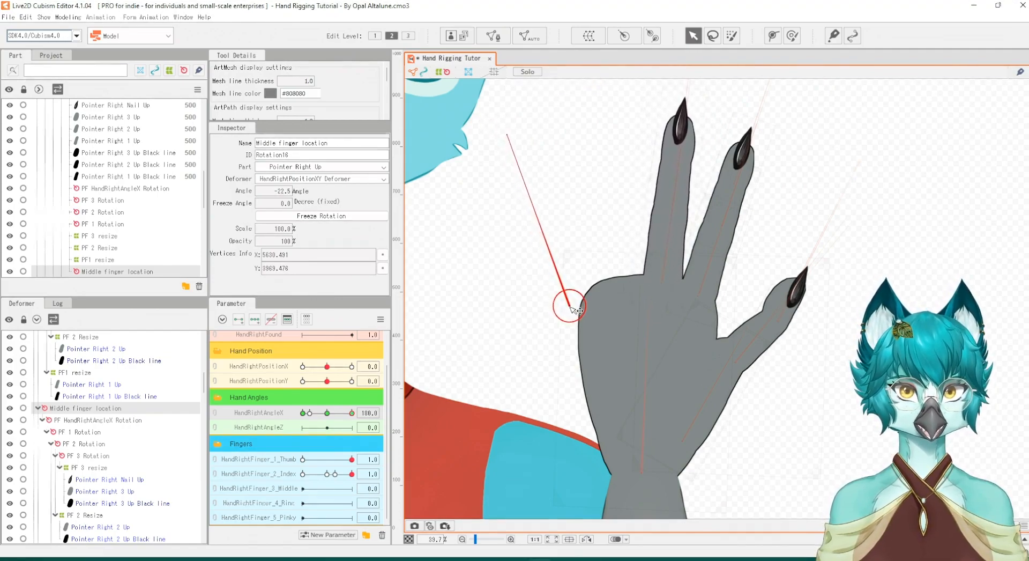
drag(514, 145, 518, 142)
mouse_move(346, 415)
mouse_down()
mouse_move(337, 416)
mouse_move(352, 415)
mouse_up()
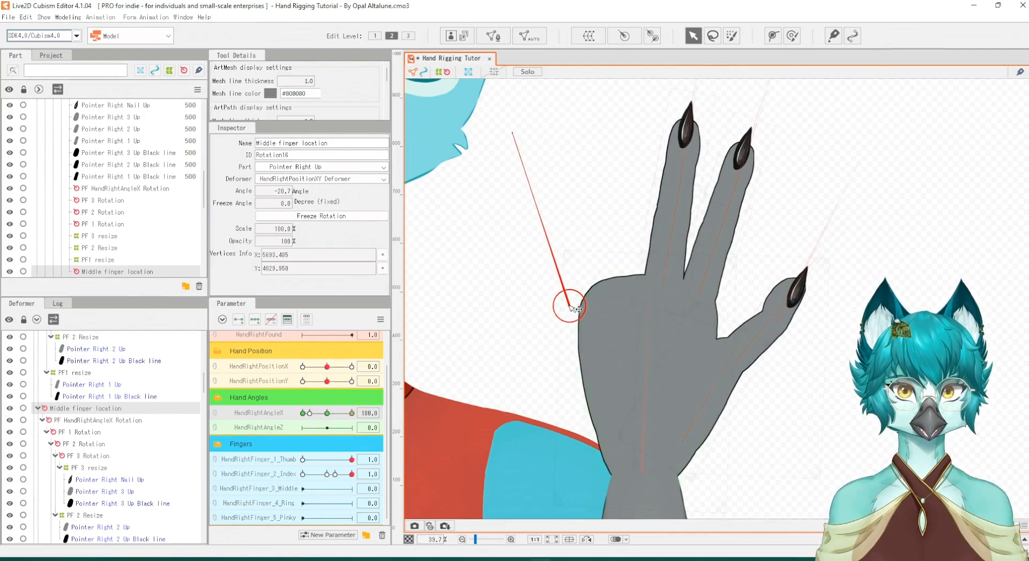
drag(569, 306, 568, 309)
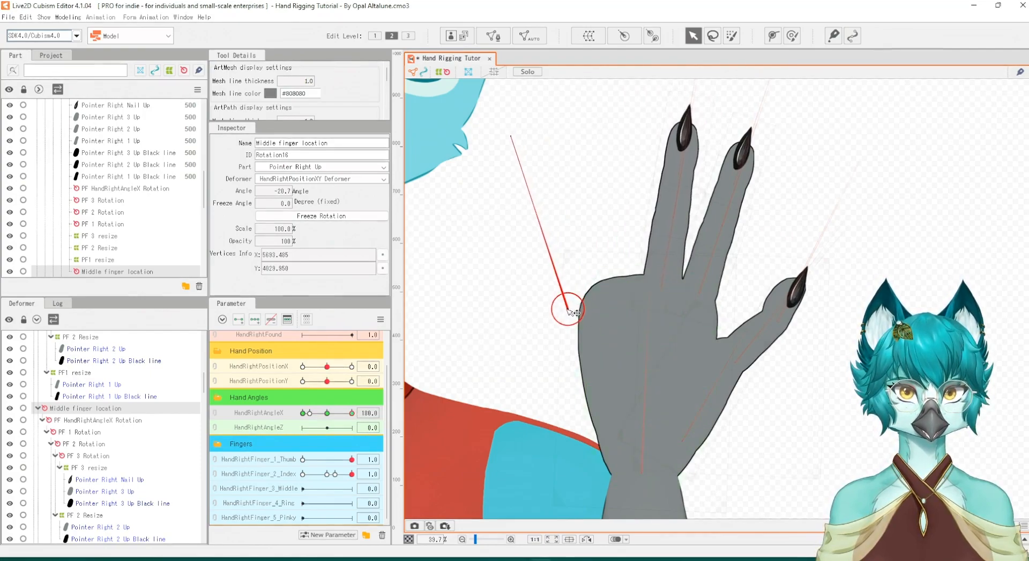
drag(352, 415, 654, 266)
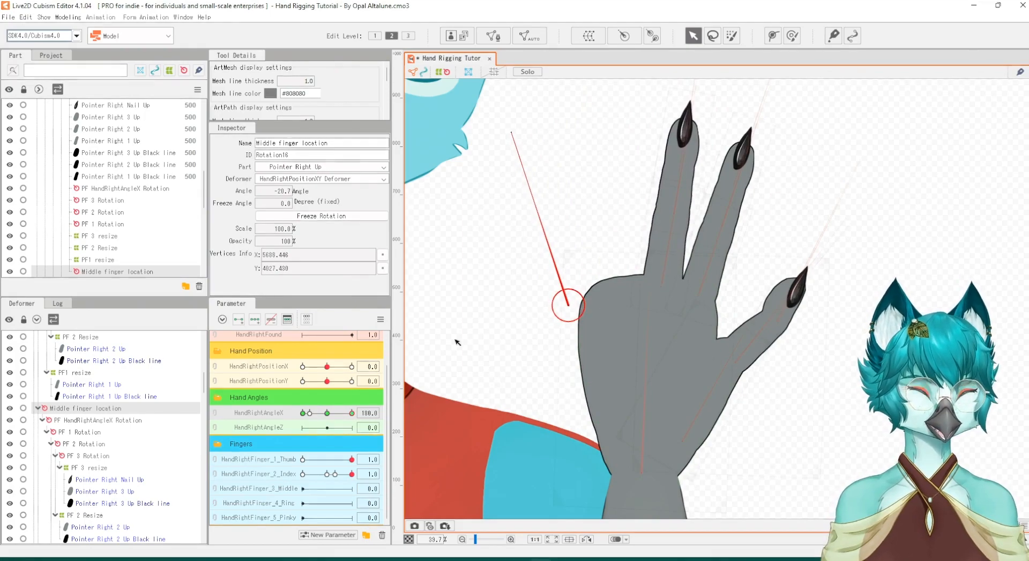
drag(352, 412, 303, 422)
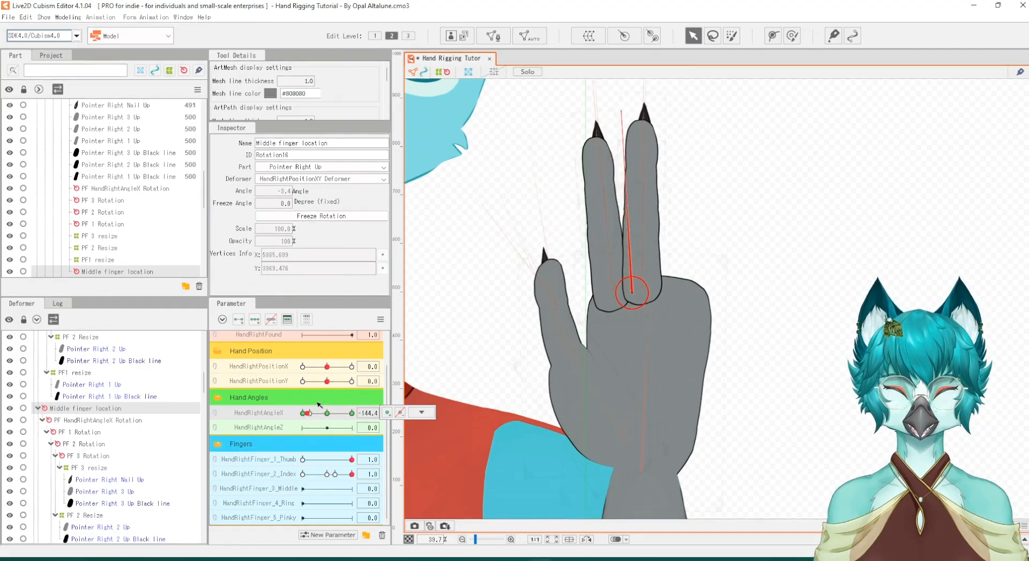
Transfer the keys of the whole Middle finger location hierarchy, down to Pointer Right 1 Up Black line, from HandRightFinger_2_Index to HandRightFinger_3_Middle
scroll(117, 420, down, 1)
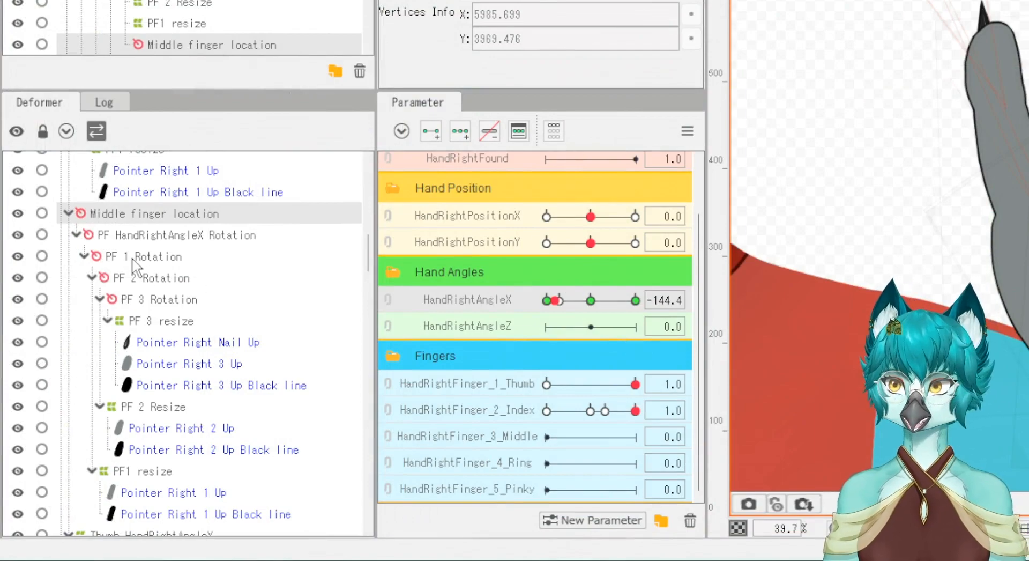
click(130, 215)
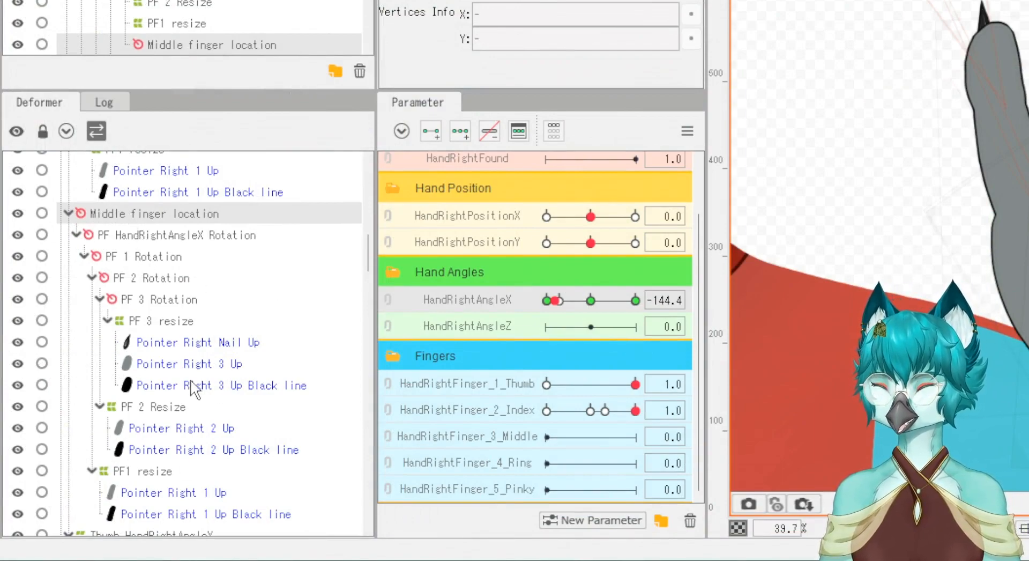
scroll(185, 328, down, 2)
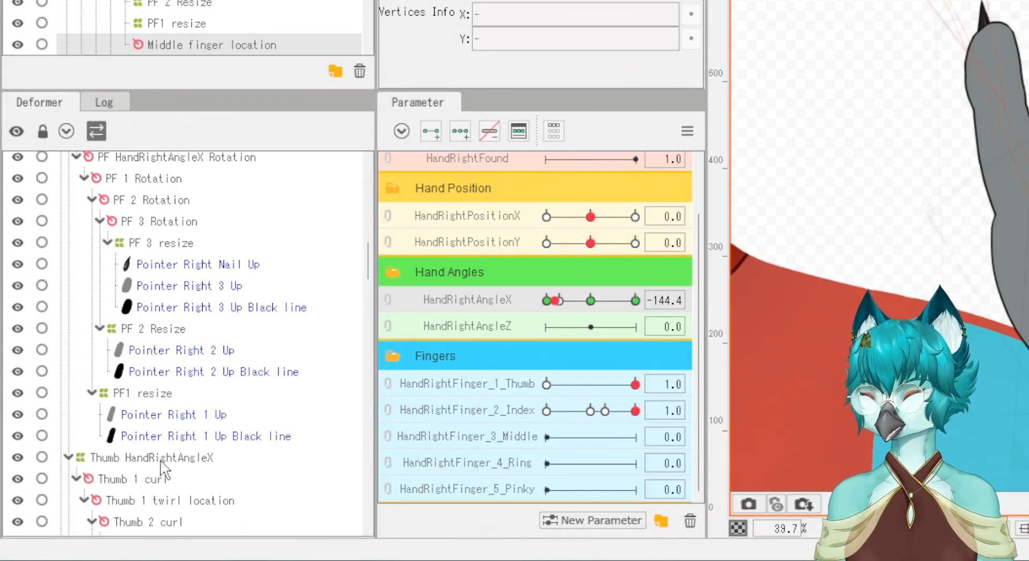
shift+click(159, 436)
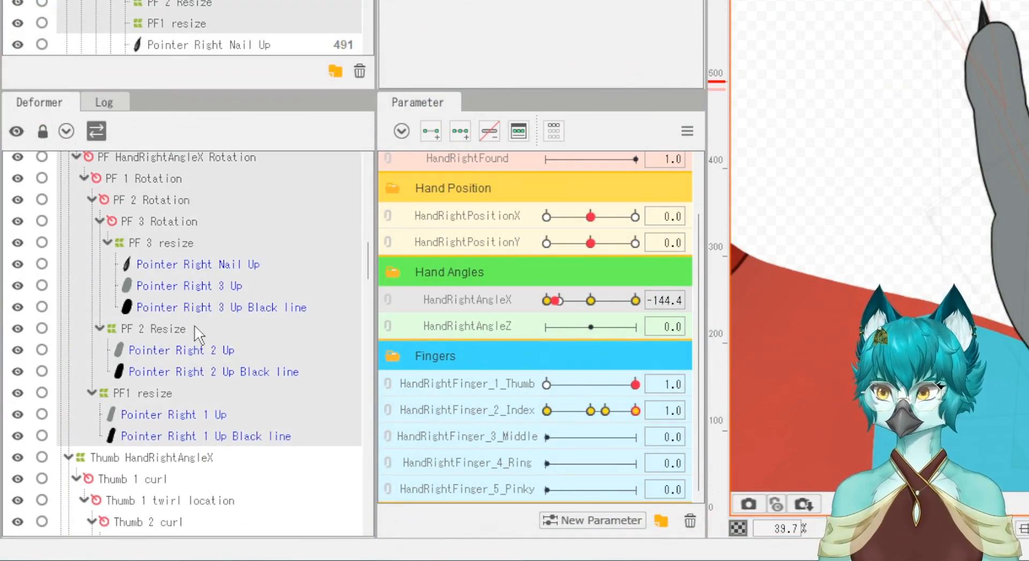
scroll(199, 335, up, 2)
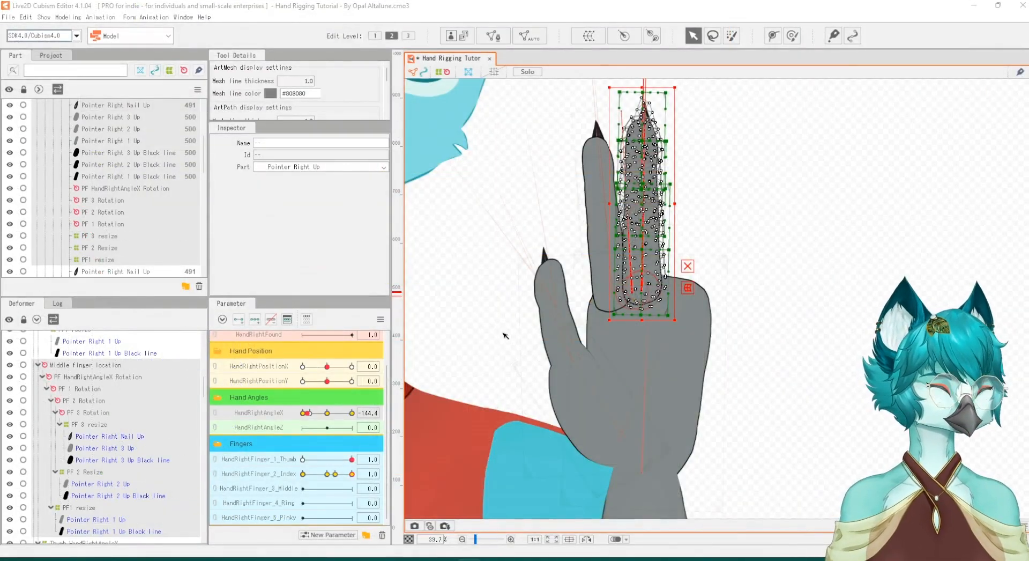
mouse_move(317, 417)
mouse_down()
mouse_move(353, 423)
mouse_move(299, 424)
mouse_up()
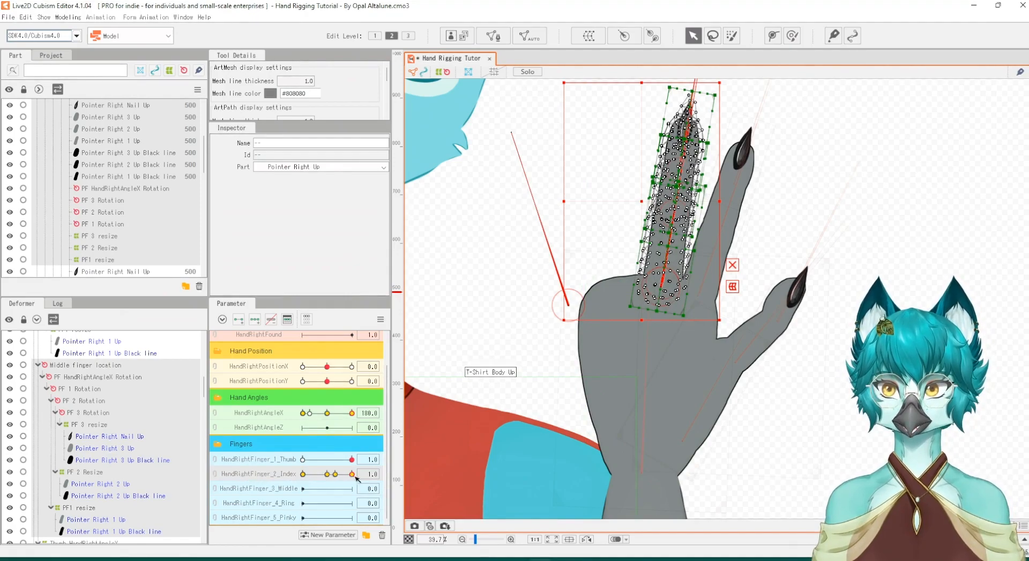
click(371, 473)
click(411, 474)
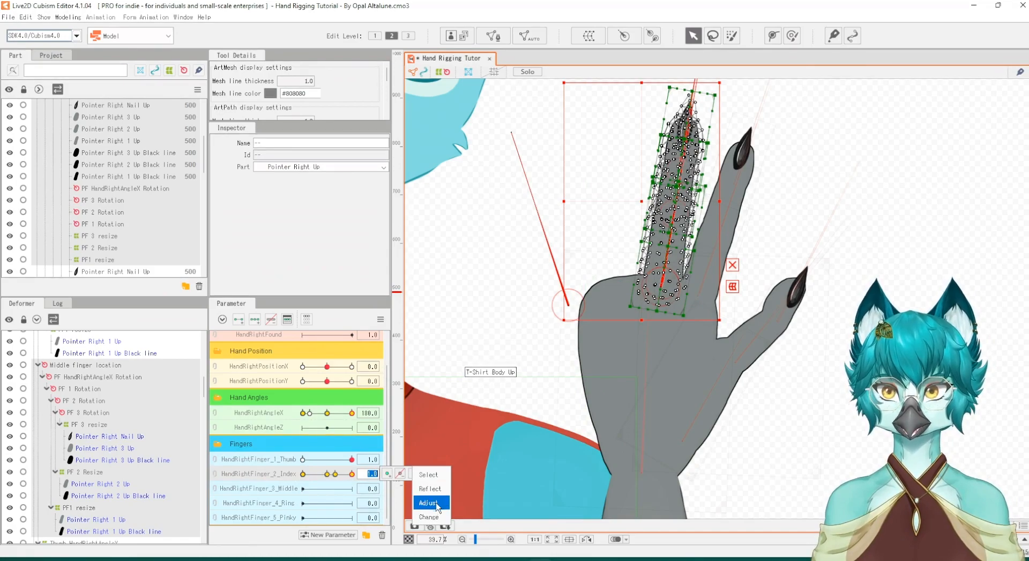
click(437, 517)
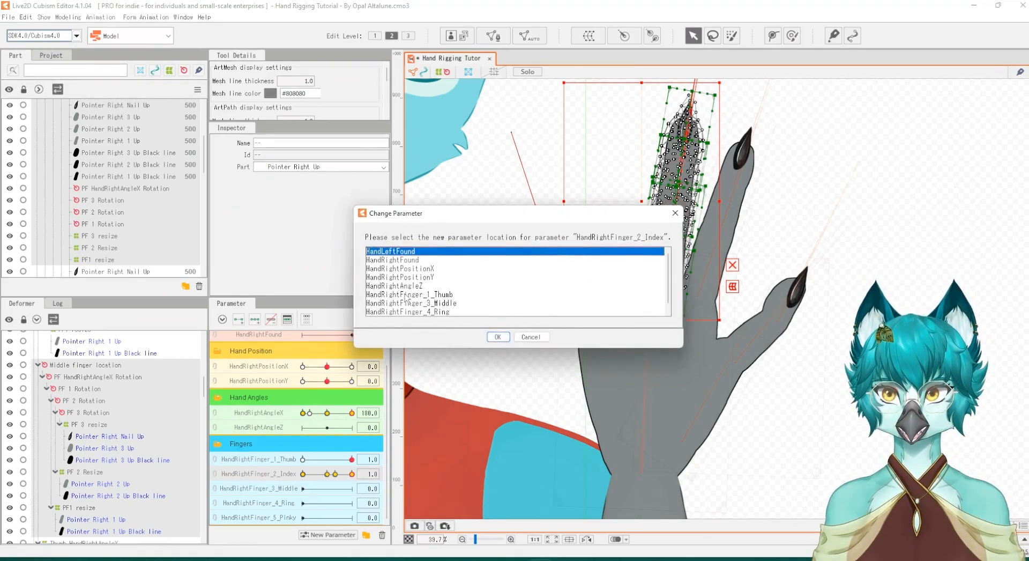
click(433, 303)
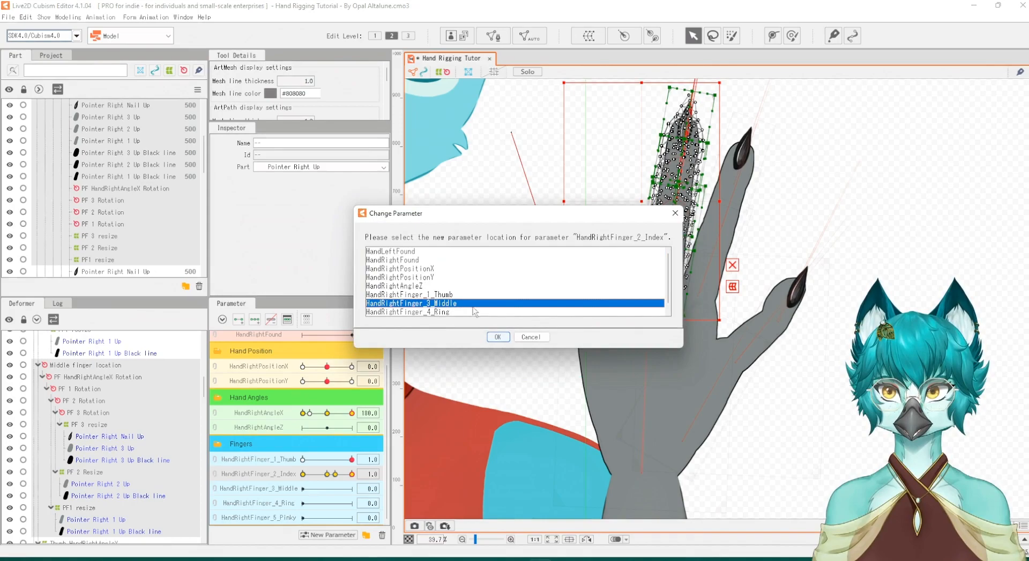
click(497, 337)
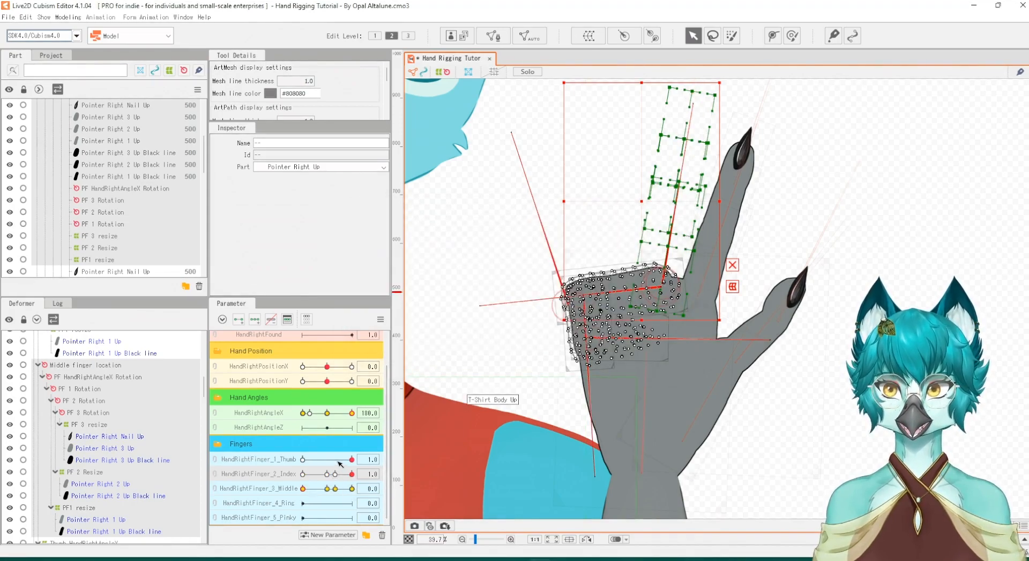
Check the middle finger's placement and curl by varying HandRightFinger_3_Middle and HandRightAngleX across the hand turn
click(336, 413)
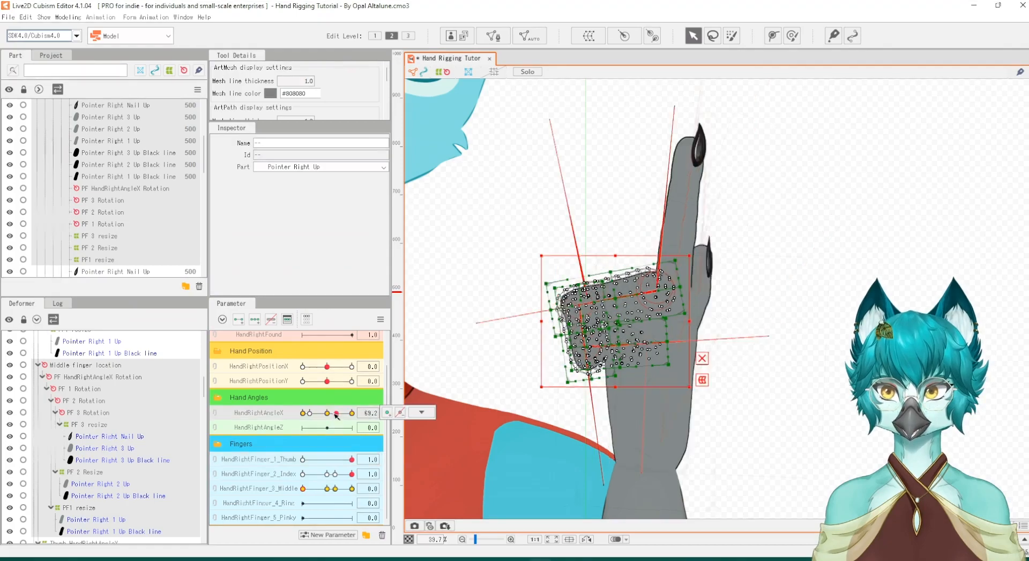
drag(336, 416, 294, 424)
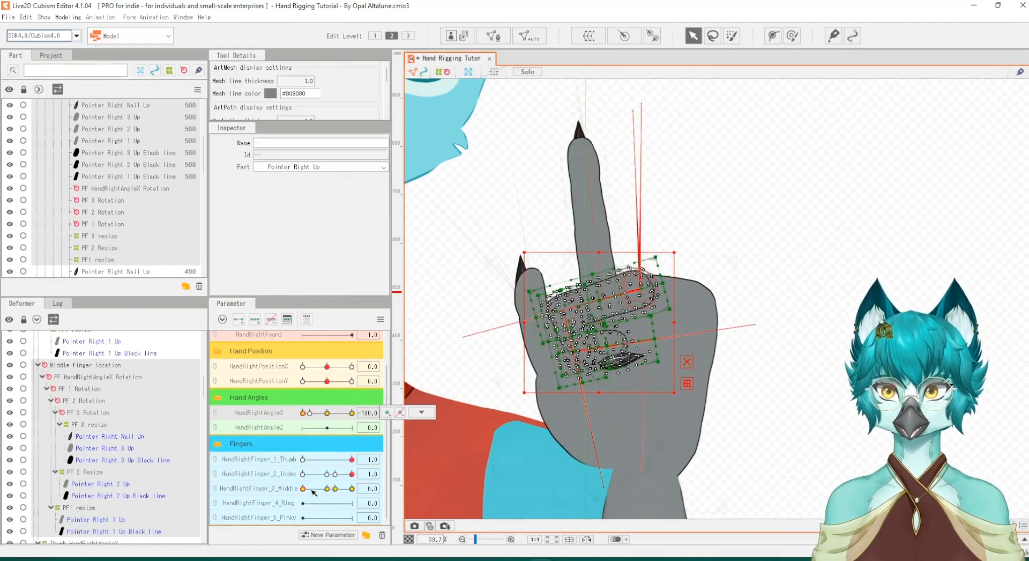
drag(311, 490, 366, 489)
click(748, 396)
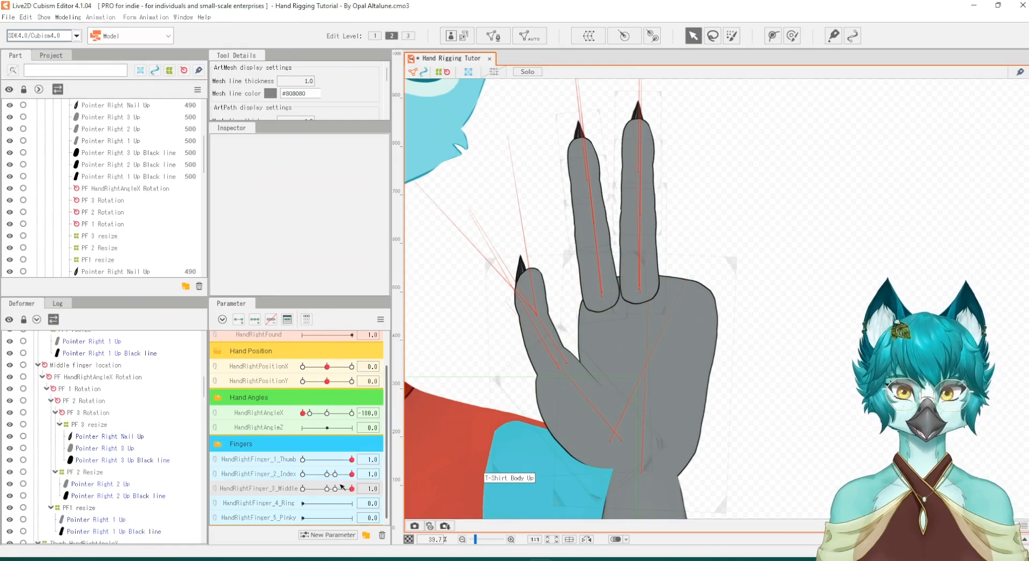
mouse_move(351, 488)
mouse_down()
mouse_move(327, 489)
mouse_move(325, 475)
mouse_move(355, 479)
mouse_move(321, 489)
mouse_move(351, 488)
mouse_move(302, 488)
mouse_move(359, 487)
mouse_up()
click(333, 502)
drag(303, 412, 345, 413)
mouse_move(351, 489)
mouse_down()
mouse_move(304, 488)
mouse_move(359, 486)
mouse_up()
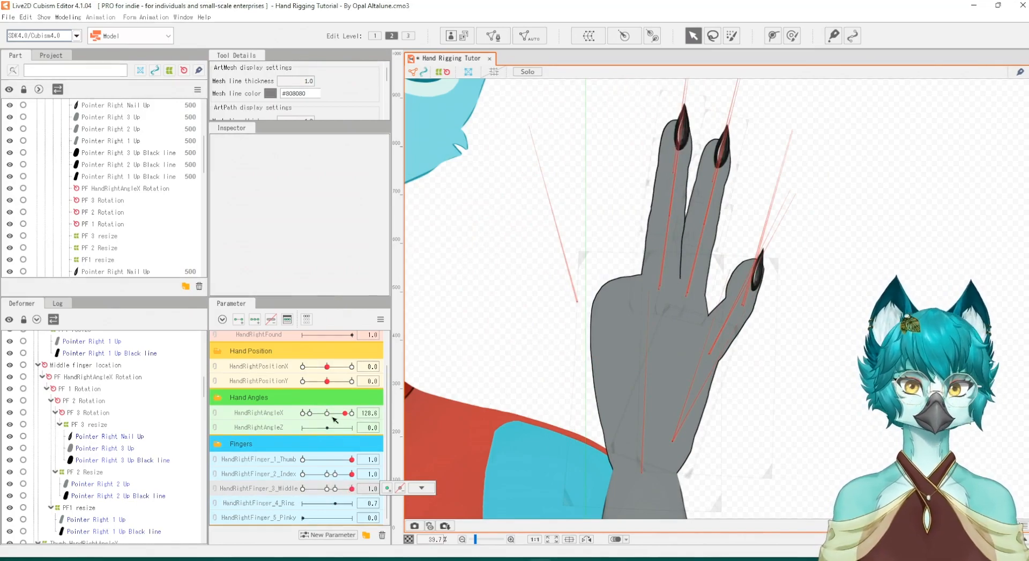
drag(335, 420, 359, 411)
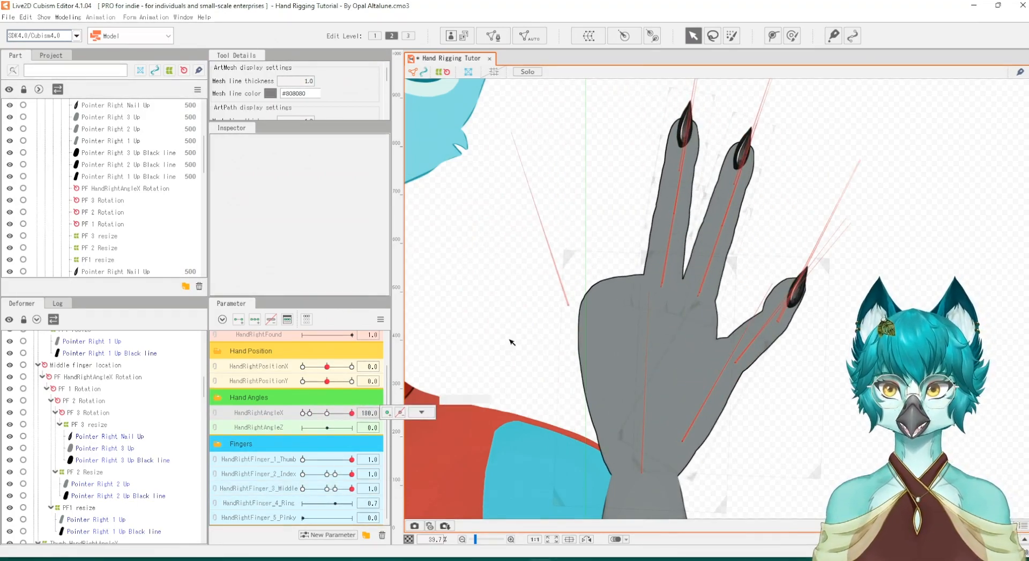
click(422, 412)
click(340, 413)
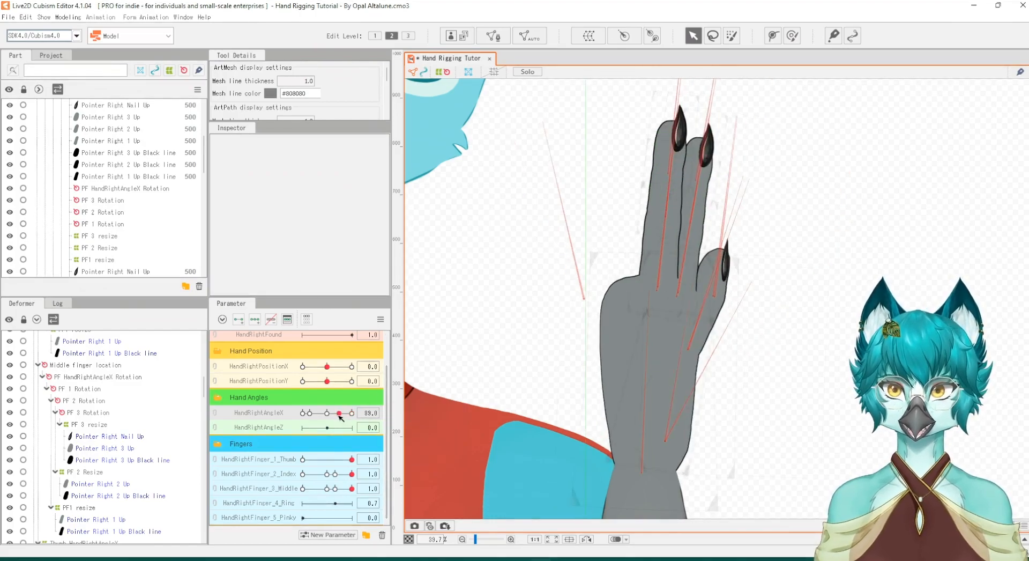
drag(349, 487, 320, 489)
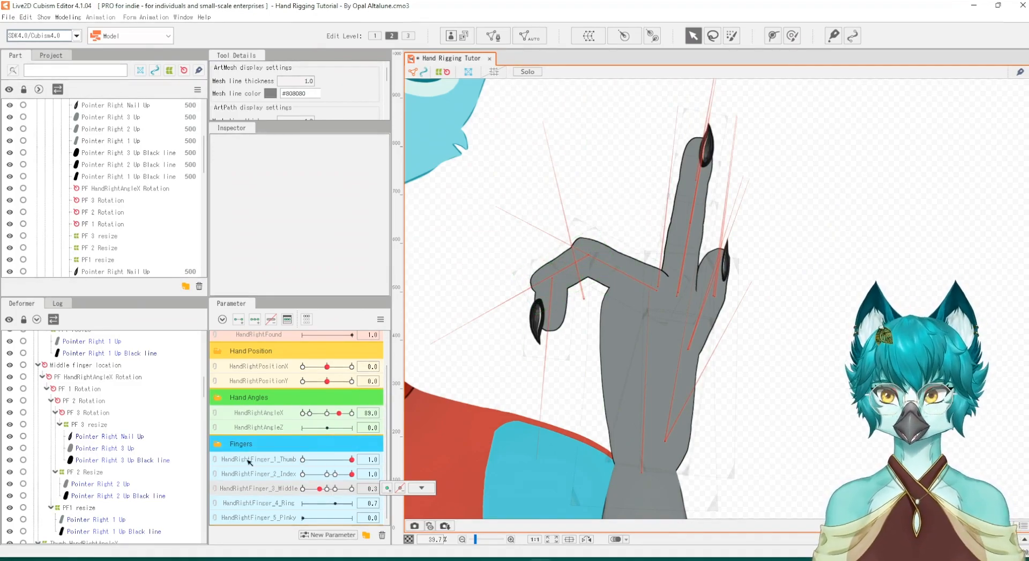
Examine the PF 1, PF 2 and PF 3 Rotation deformers of the middle finger in its partly curled pose
scroll(106, 435, down, 2)
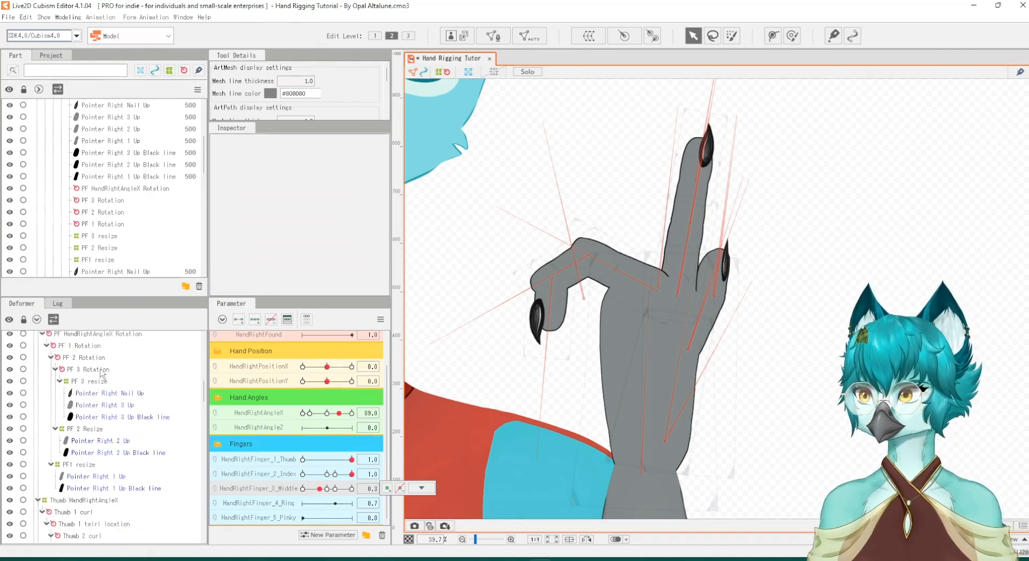
click(89, 357)
scroll(124, 429, up, 2)
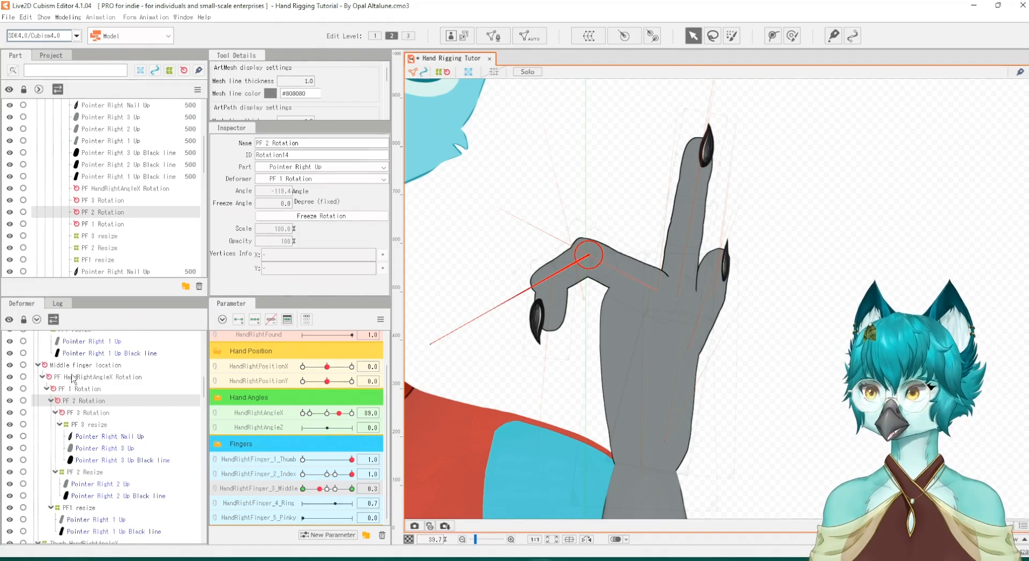
click(85, 388)
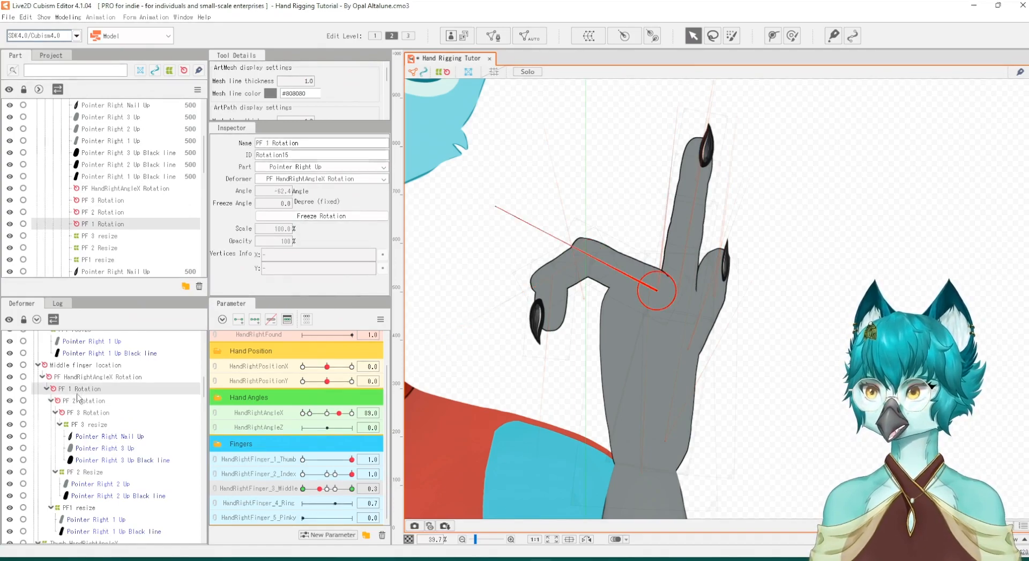
click(83, 400)
click(97, 413)
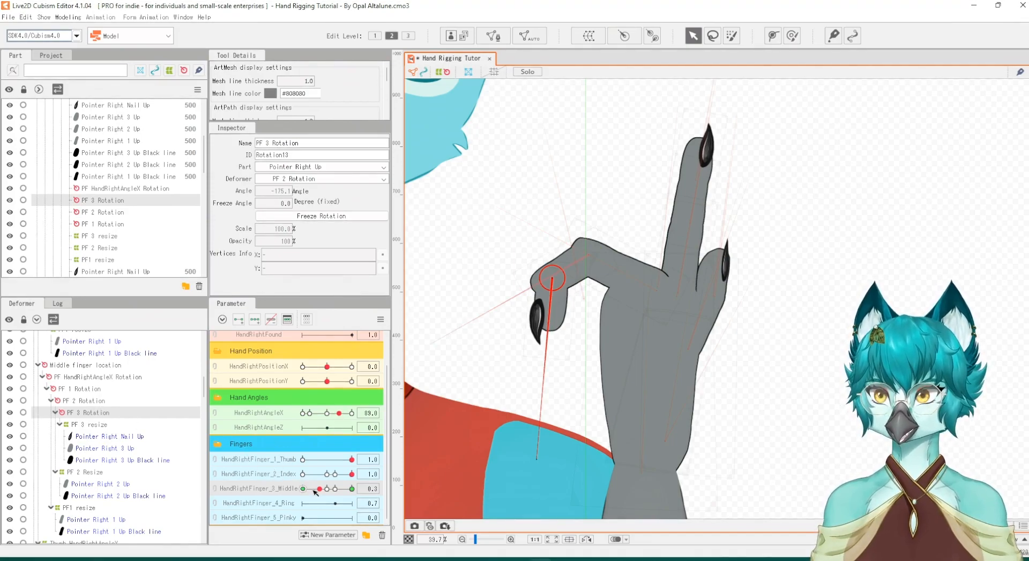
With HandRightFinger_3_Middle at 0 and HandRightAngleX near 0, shift PF 3 Rotation slightly down and PF 2 Rotation slightly outward
drag(318, 490, 289, 491)
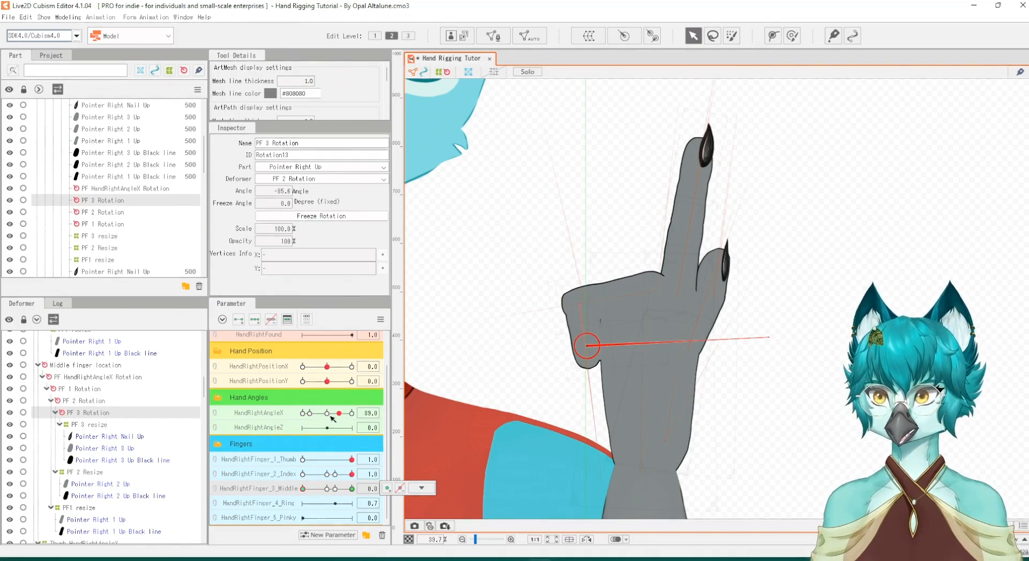
drag(331, 417, 329, 423)
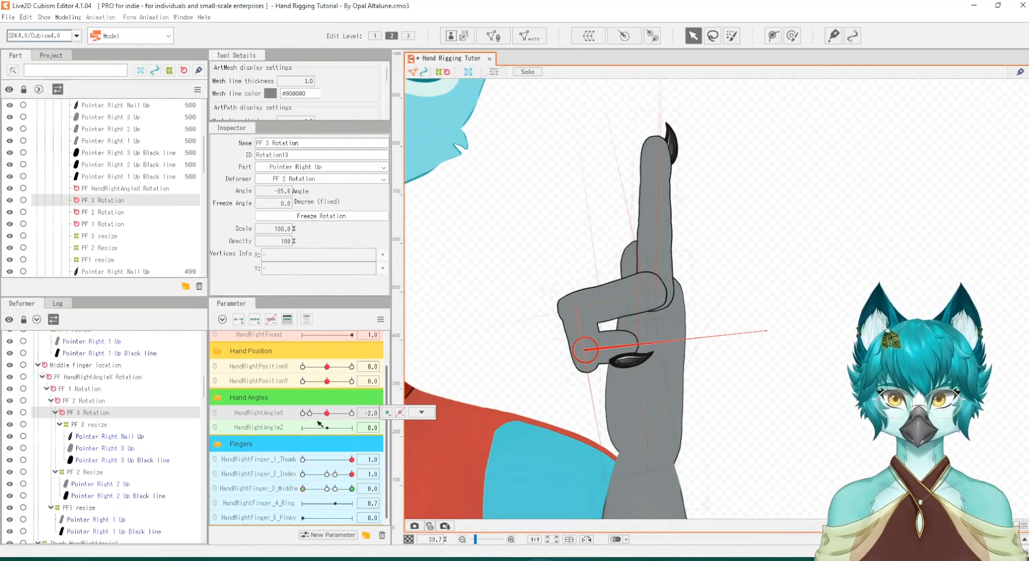
drag(327, 413, 327, 414)
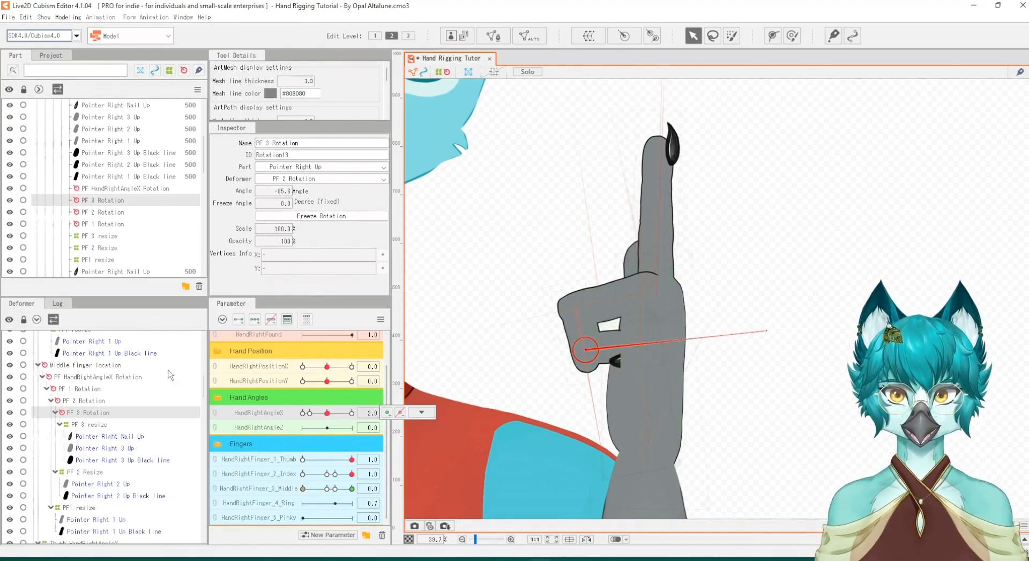
drag(592, 357, 593, 366)
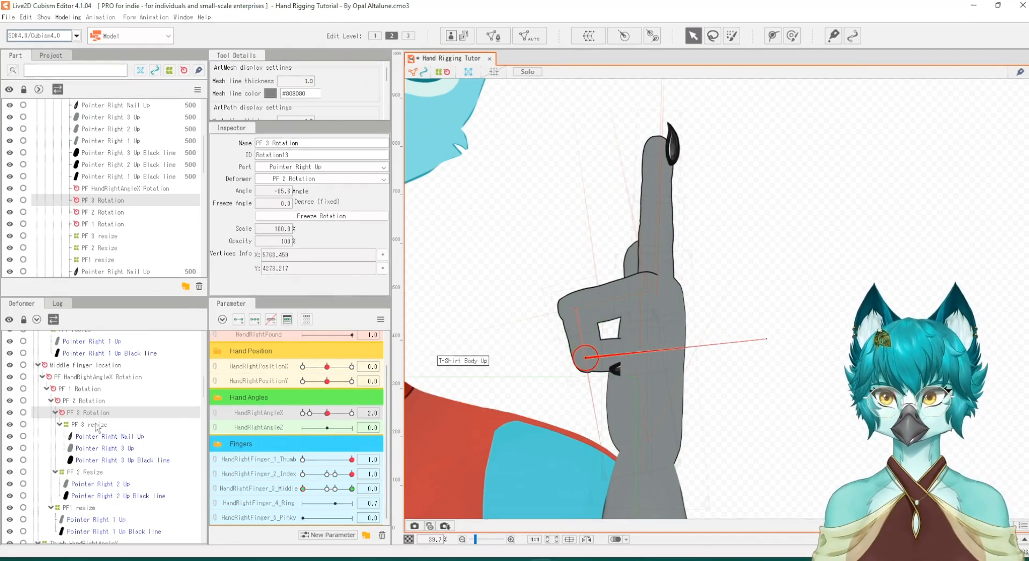
click(76, 401)
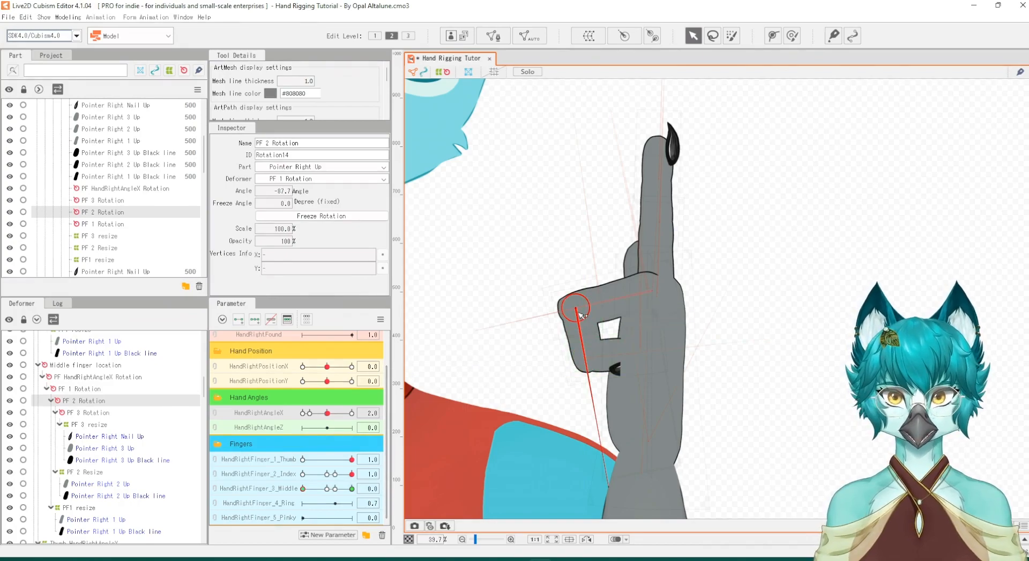
drag(579, 314, 576, 313)
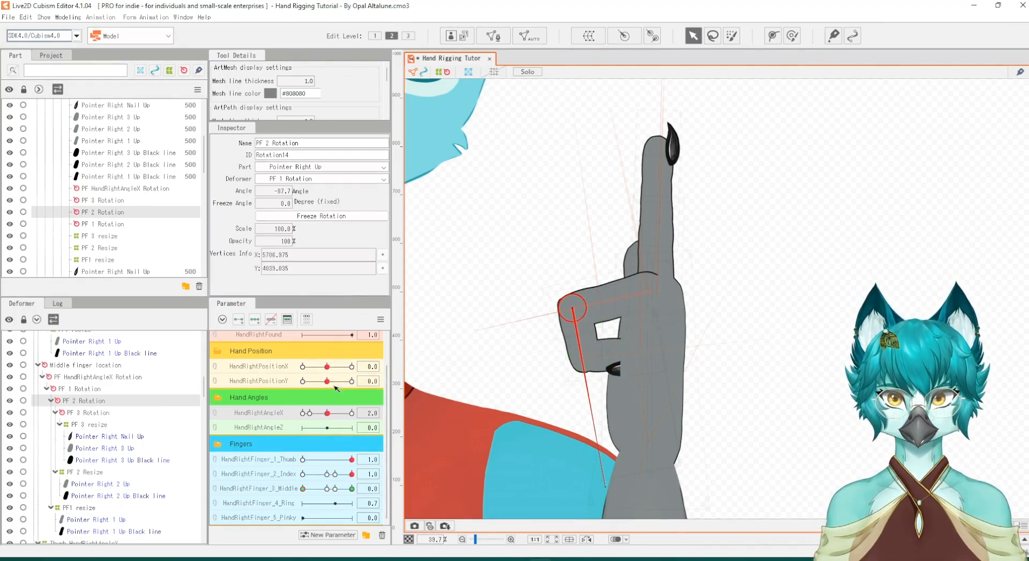
Check the straightened middle finger at HandRightFinger_3_Middle 1 while turning HandRightAngleX to -180
drag(337, 491, 370, 503)
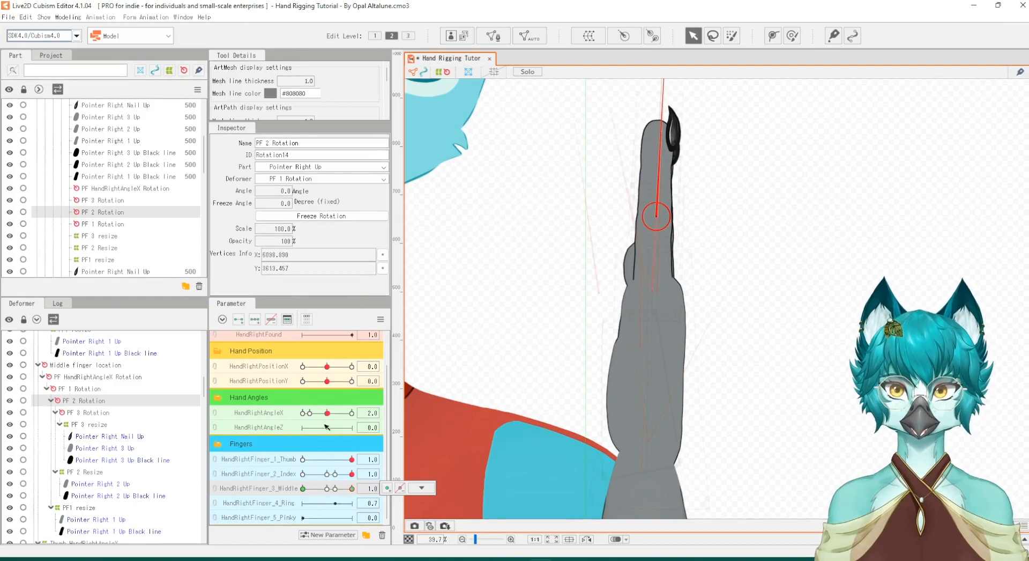
drag(327, 414, 302, 415)
mouse_move(352, 488)
mouse_down()
mouse_move(300, 495)
mouse_move(369, 498)
mouse_up()
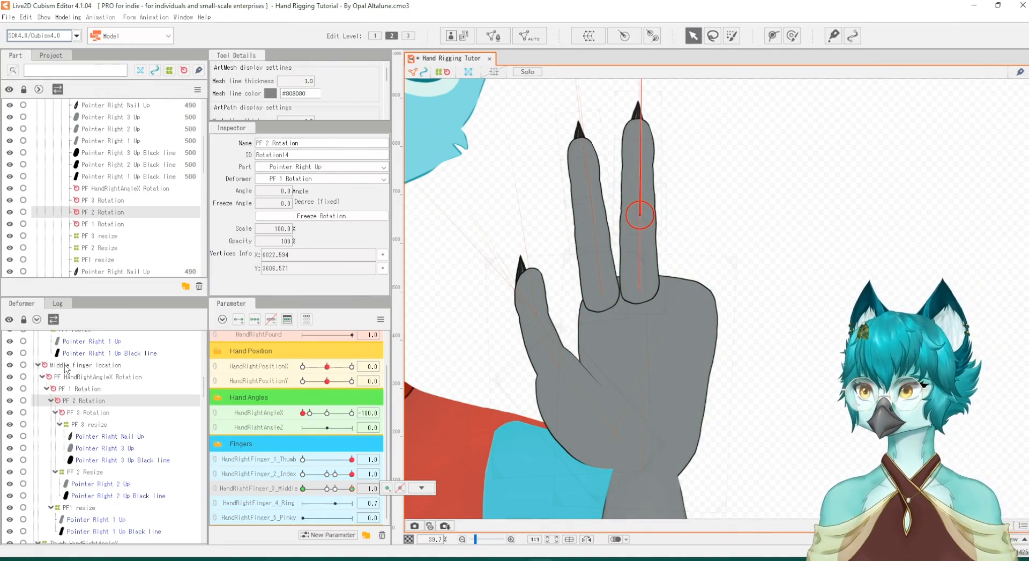
Duplicate the pointer finger's hierarchy from PF HandRightAngleX Rotation down to Pointer Right 1 Up Black line
click(65, 368)
scroll(81, 379, up, 4)
click(64, 372)
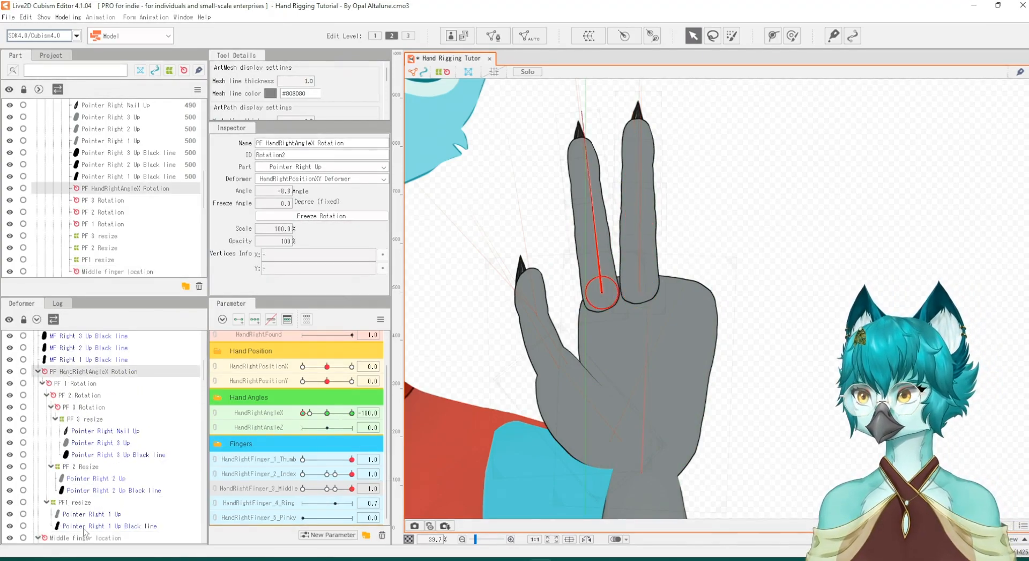
shift+click(85, 525)
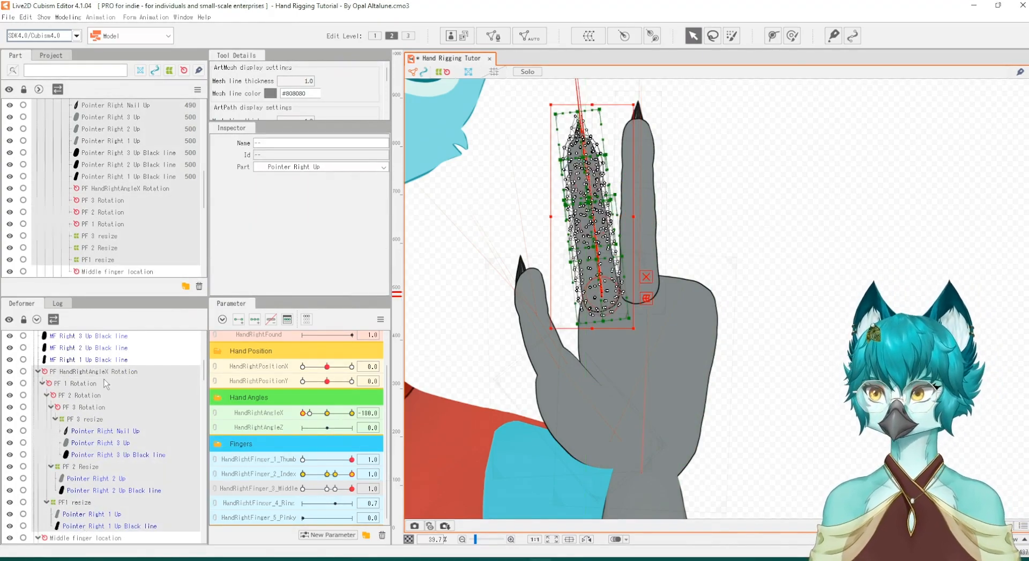
Create a rotation deformer named Ring Finger Location as parent of the duplicated PF HandRightAngleX Rotation
click(75, 374)
click(624, 35)
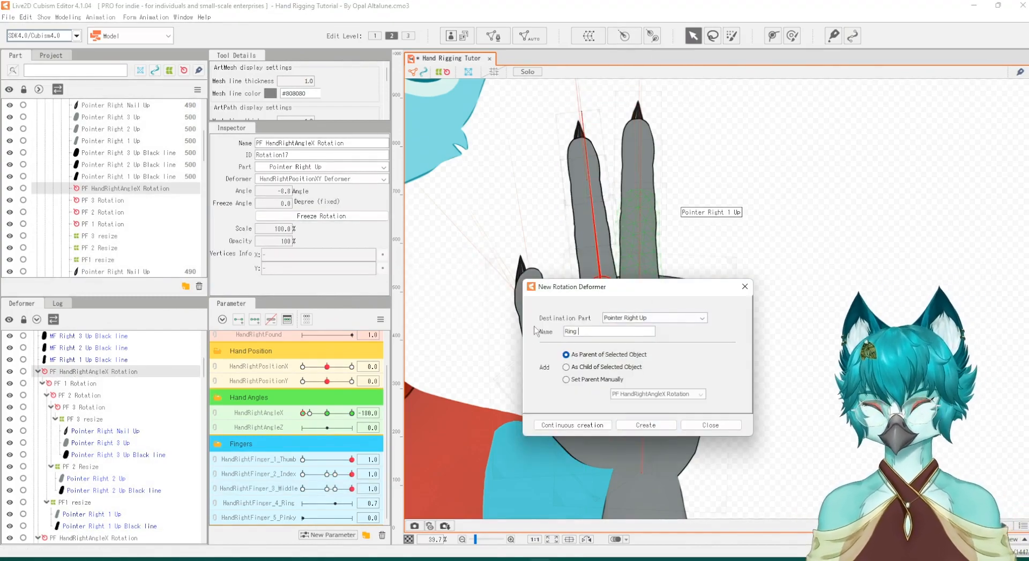
click(646, 425)
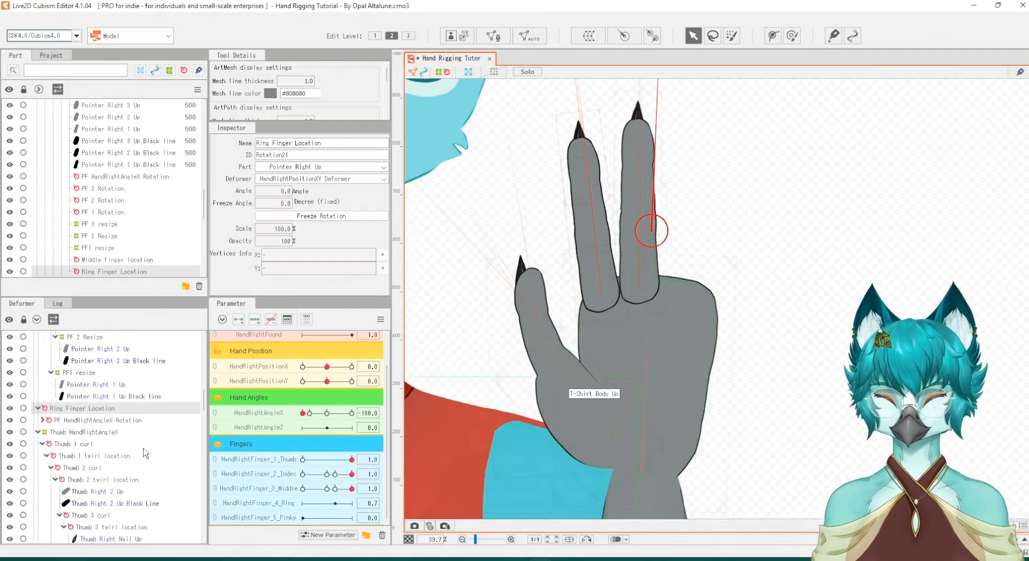
Expand the duplicated hierarchy under Ring Finger Location down to the art meshes of its resize warps
click(42, 377)
click(46, 389)
click(51, 401)
click(55, 413)
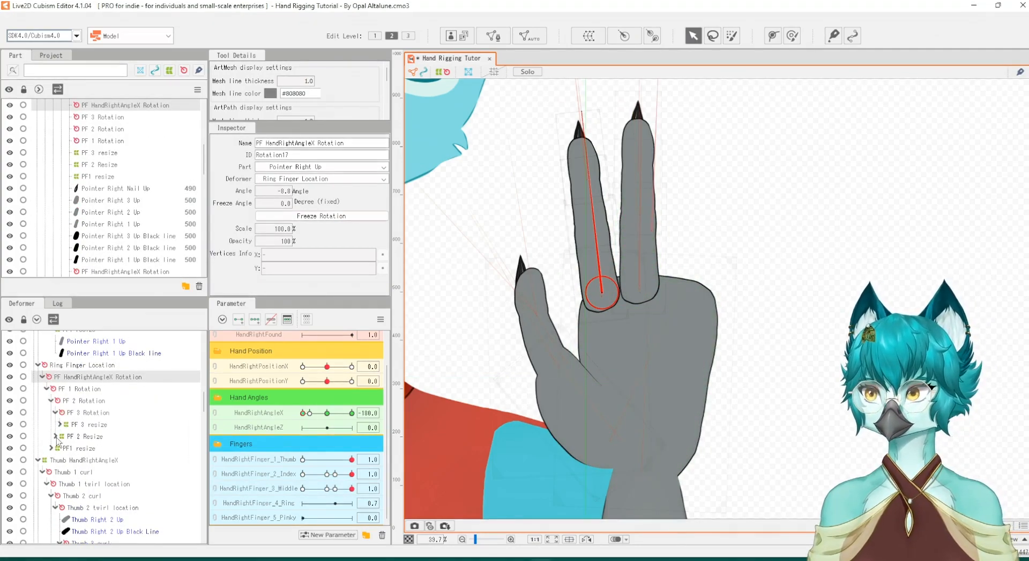
click(62, 424)
click(60, 424)
click(56, 473)
click(52, 508)
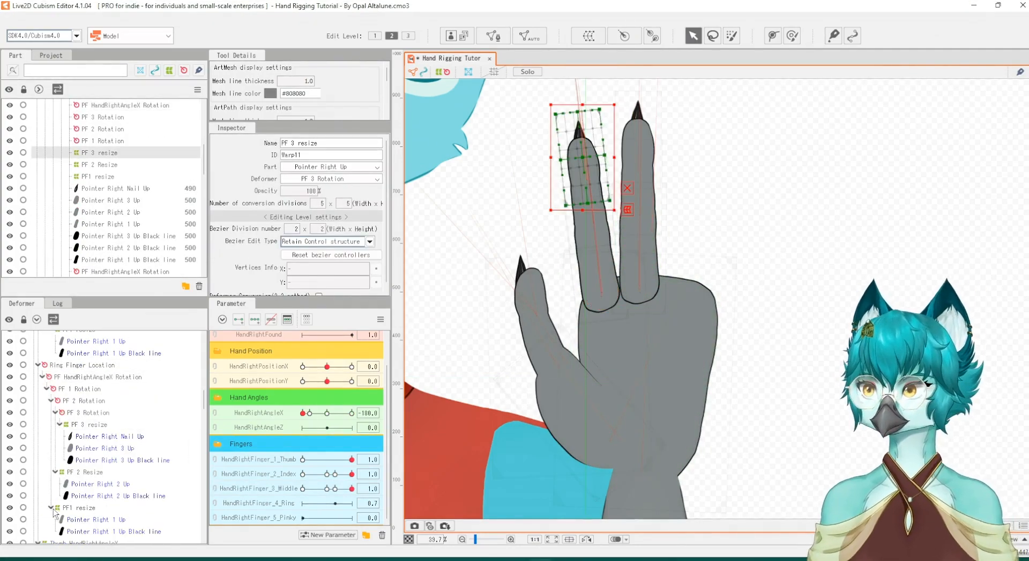
Align Ring Finger Location with the duplicated finger's base at -9.9 degrees, then move the finger beside the middle finger and rotate it to about 2.8 degrees
click(65, 367)
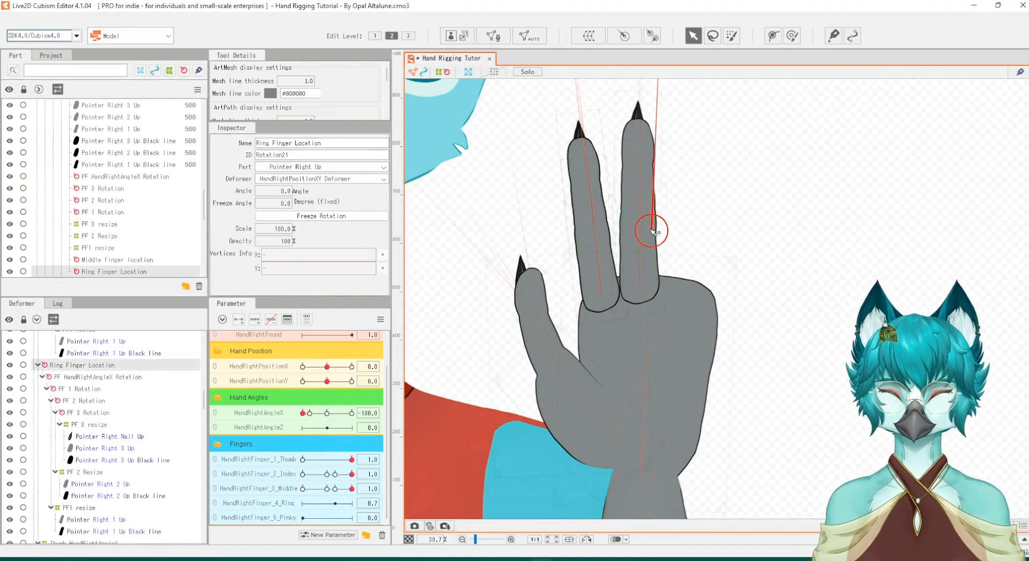
drag(651, 235, 604, 299)
drag(586, 123, 588, 123)
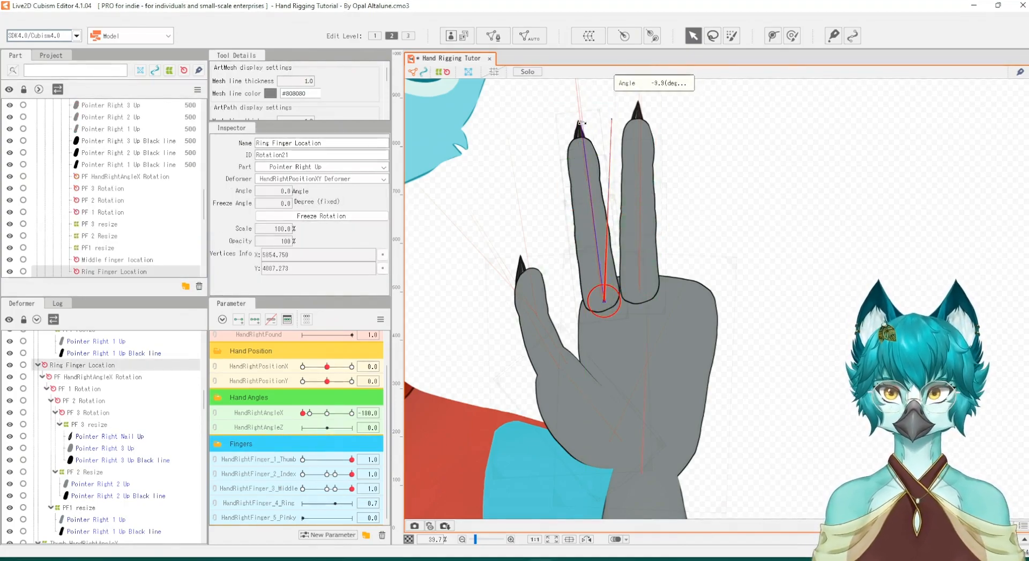
drag(604, 299, 686, 298)
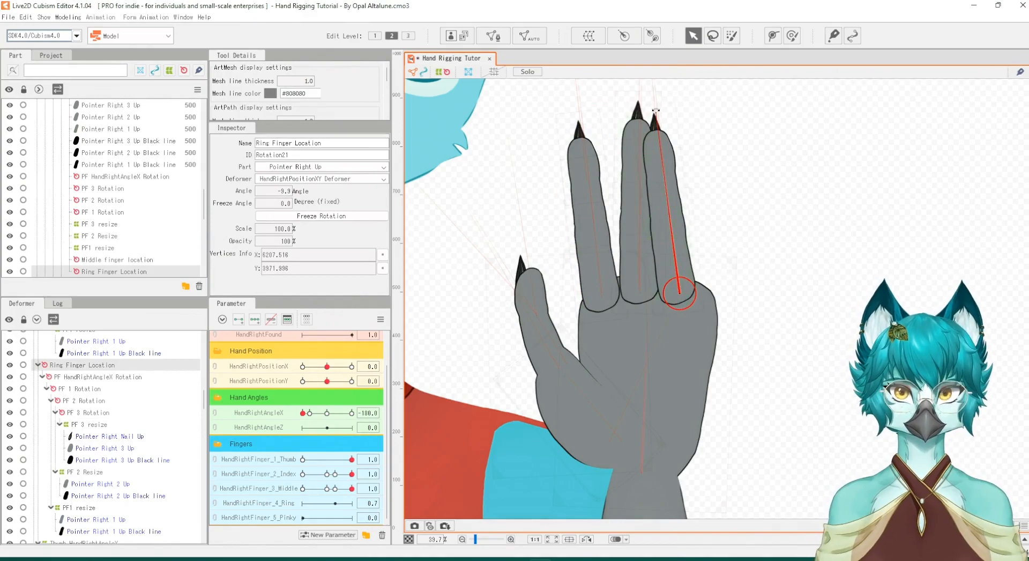
drag(655, 110, 691, 118)
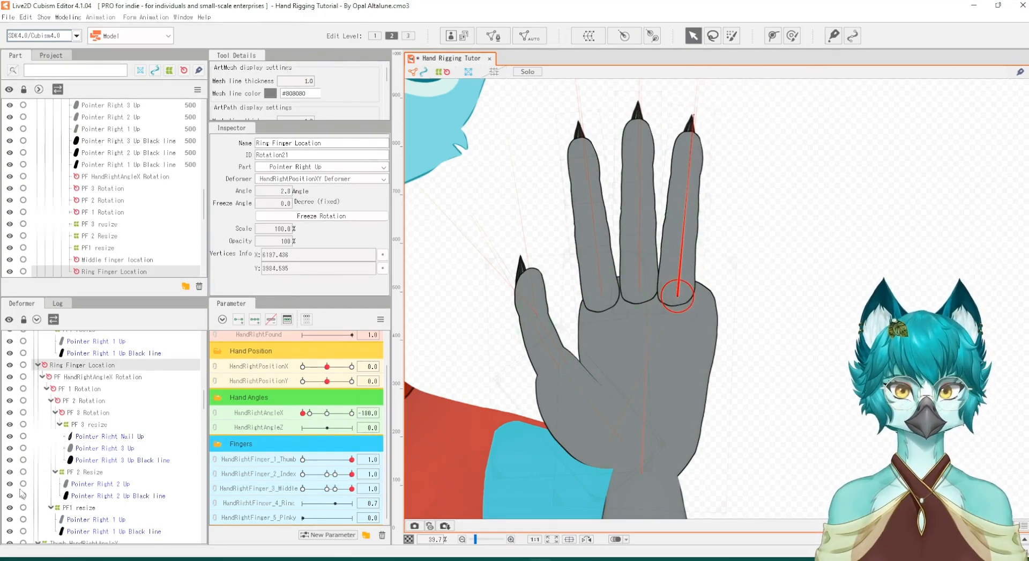
At HandRightAngleX -180, scale the ring finger's PF 3, PF 2 and PF1 resize warps down slightly together
drag(315, 414, 77, 388)
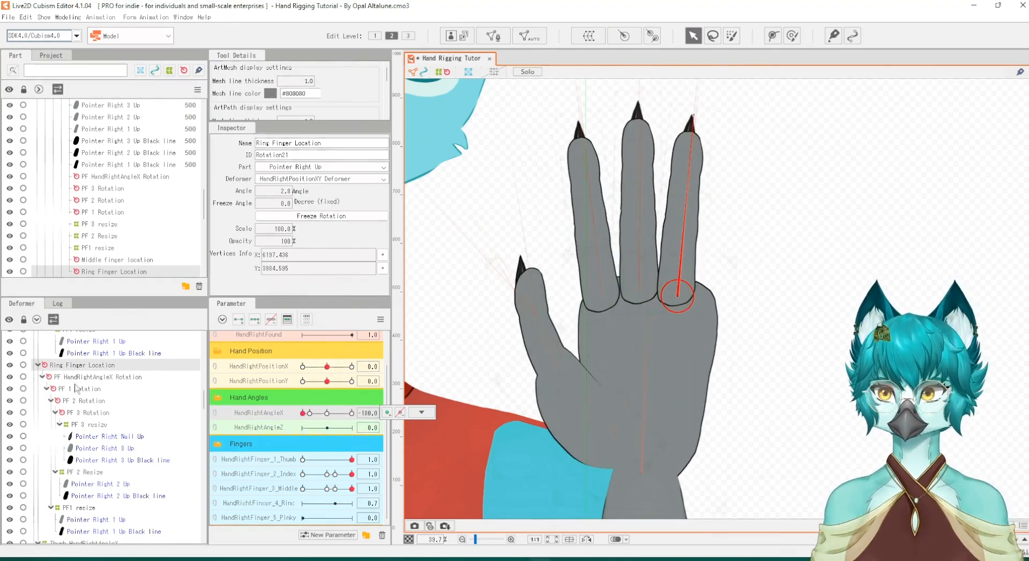
click(81, 367)
click(83, 424)
ctrl+click(83, 472)
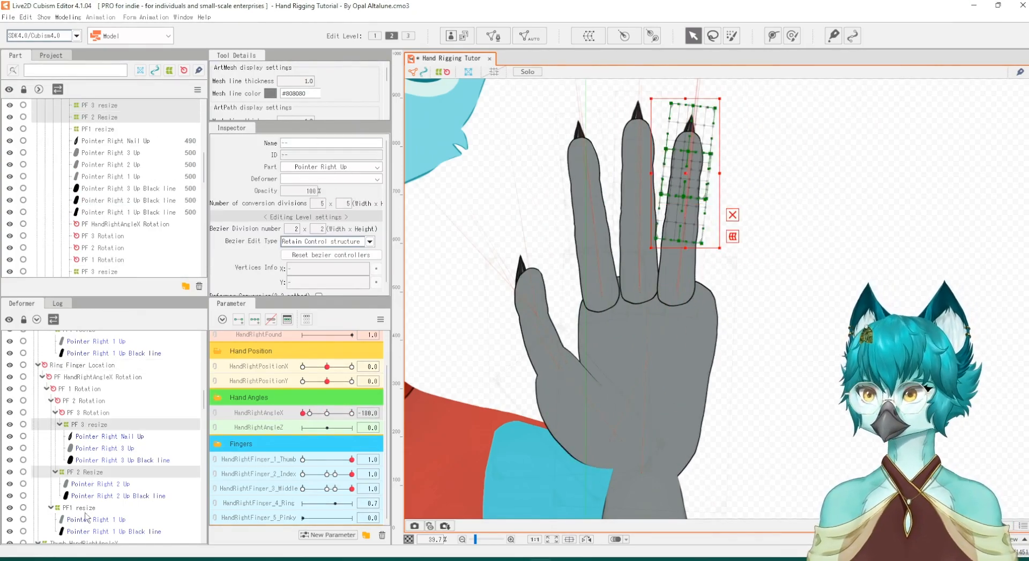
ctrl+click(78, 507)
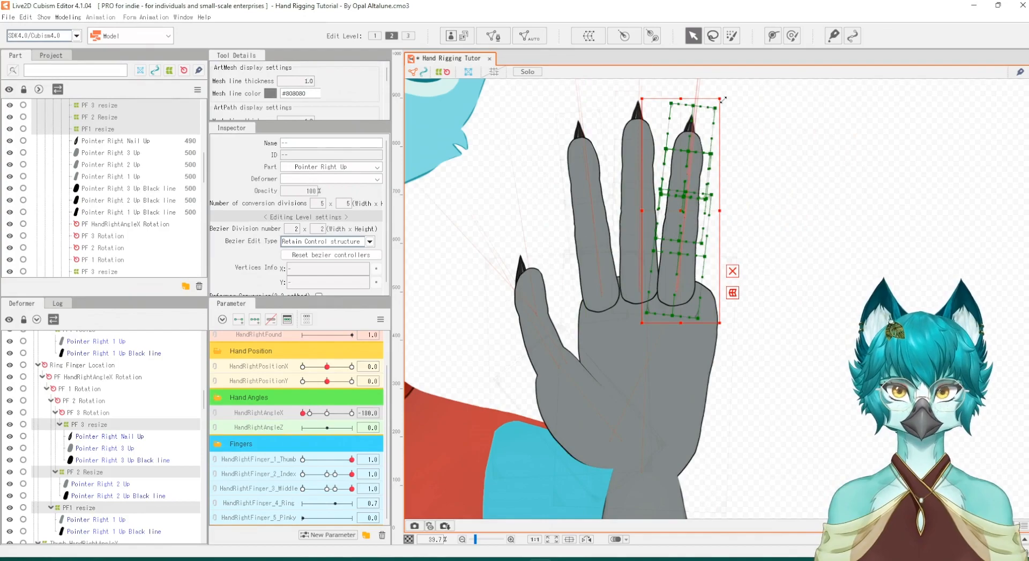
drag(722, 100, 722, 100)
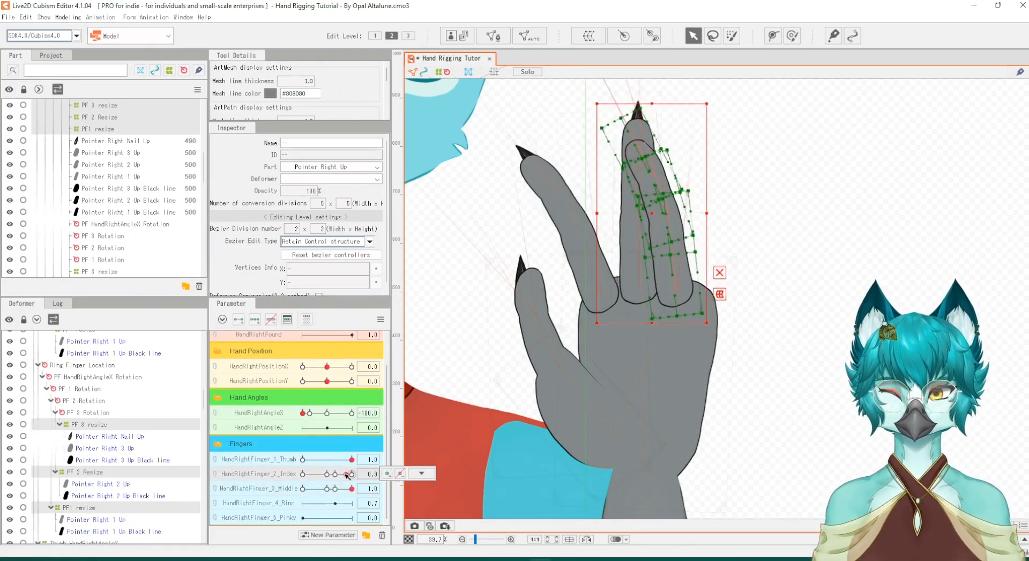
Key Ring Finger Location on HandRightAngleX at -180, 0 and 180, and at 0 move the finger onto the palm and rotate it into line
click(75, 366)
click(258, 413)
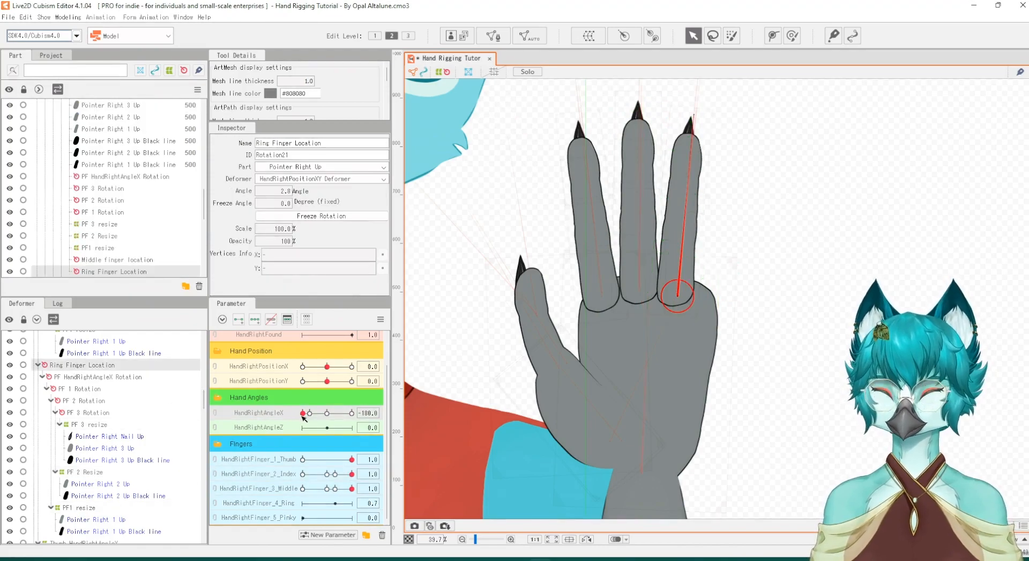
mouse_move(314, 420)
mouse_down()
mouse_move(328, 423)
mouse_move(291, 415)
mouse_move(328, 416)
mouse_up()
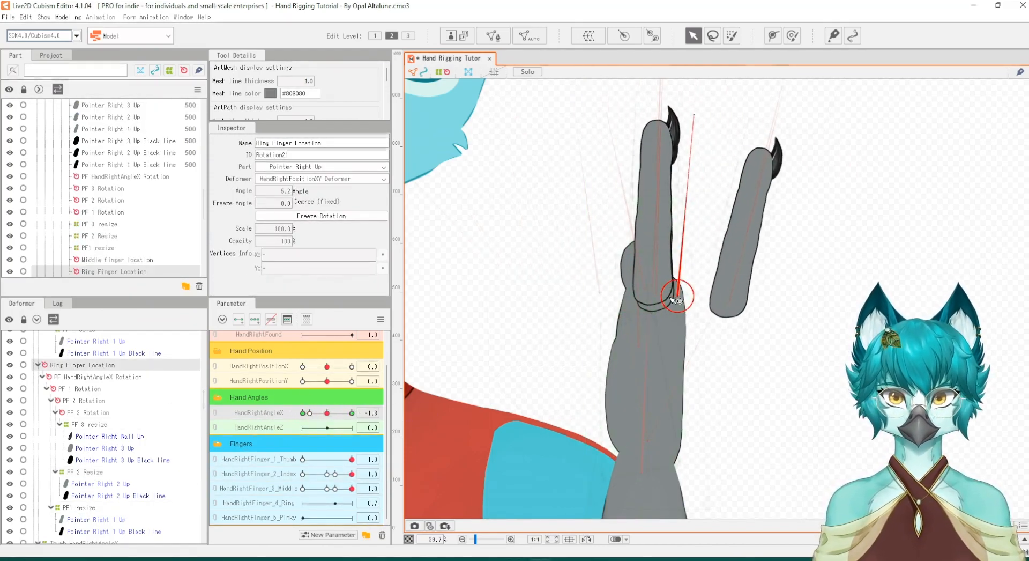
drag(680, 296, 606, 293)
key(ctrl+z)
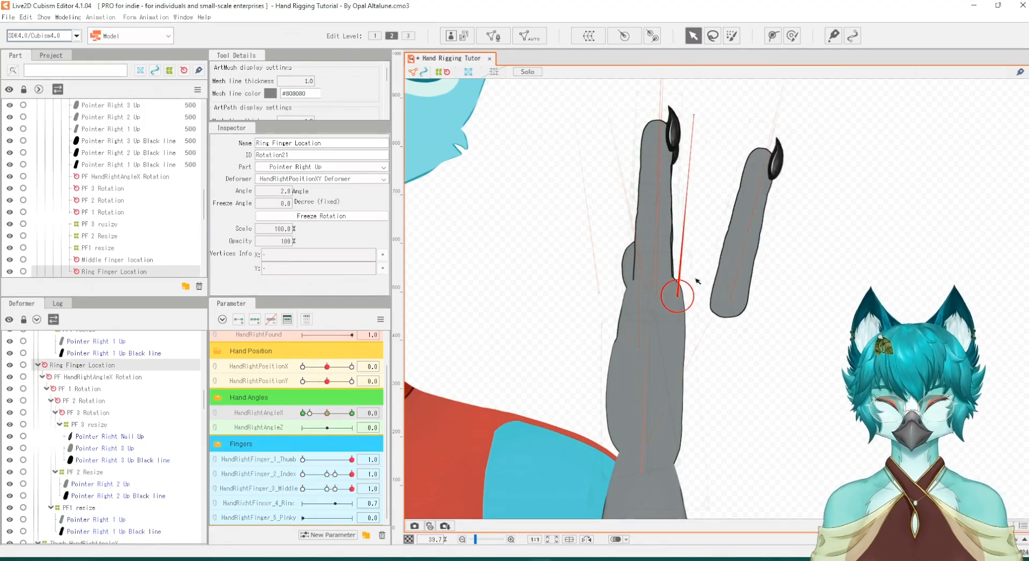
drag(679, 295, 604, 296)
drag(619, 115, 579, 115)
At HandRightAngleX 180, move Ring Finger Location so the finger sits on the palm beside the middle finger and rotate it to about -25.7 degrees
drag(326, 414, 352, 417)
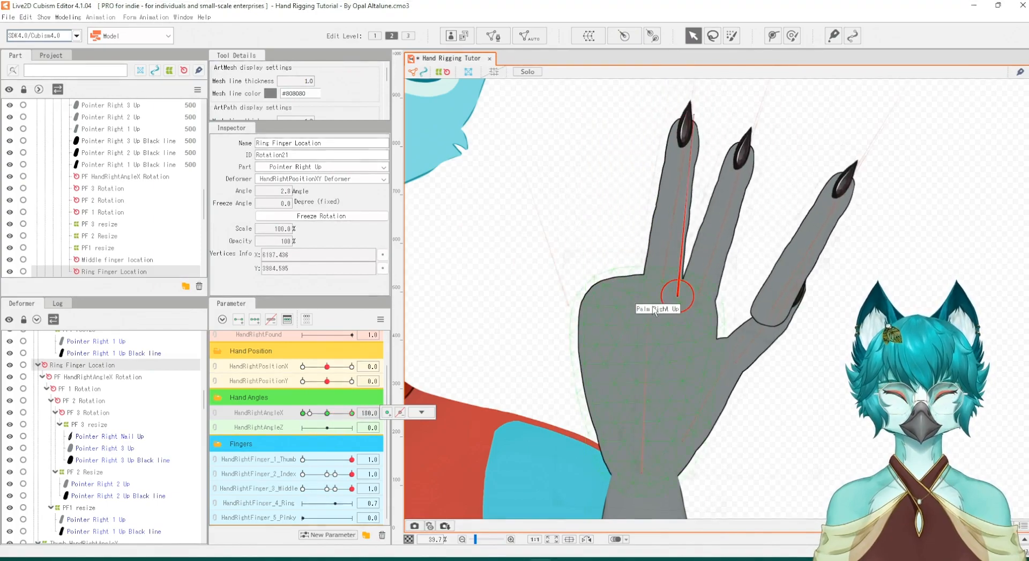
drag(684, 294, 550, 296)
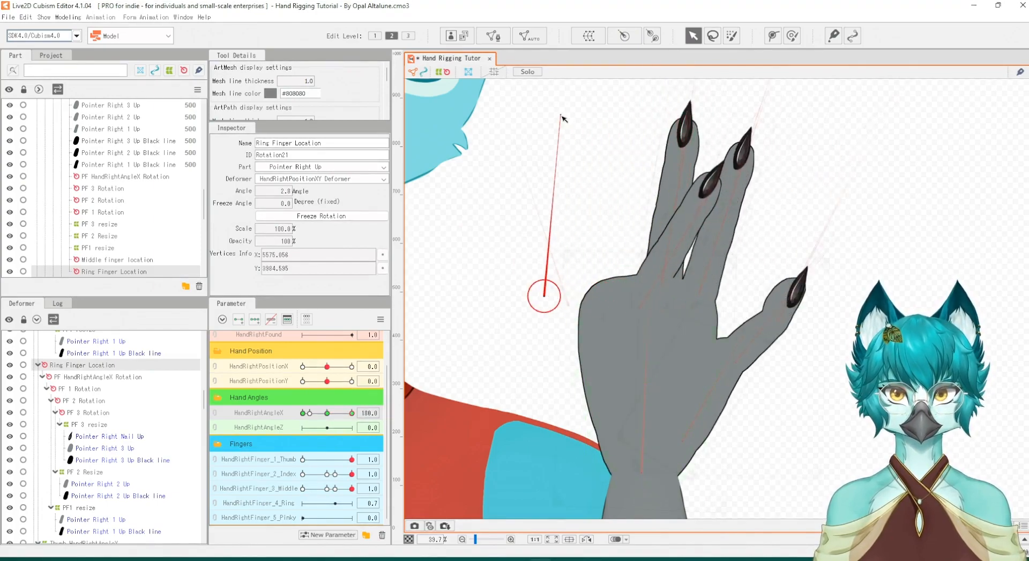
drag(564, 118, 477, 122)
mouse_move(544, 296)
mouse_down()
mouse_move(536, 308)
mouse_move(546, 313)
mouse_up()
drag(464, 145, 500, 227)
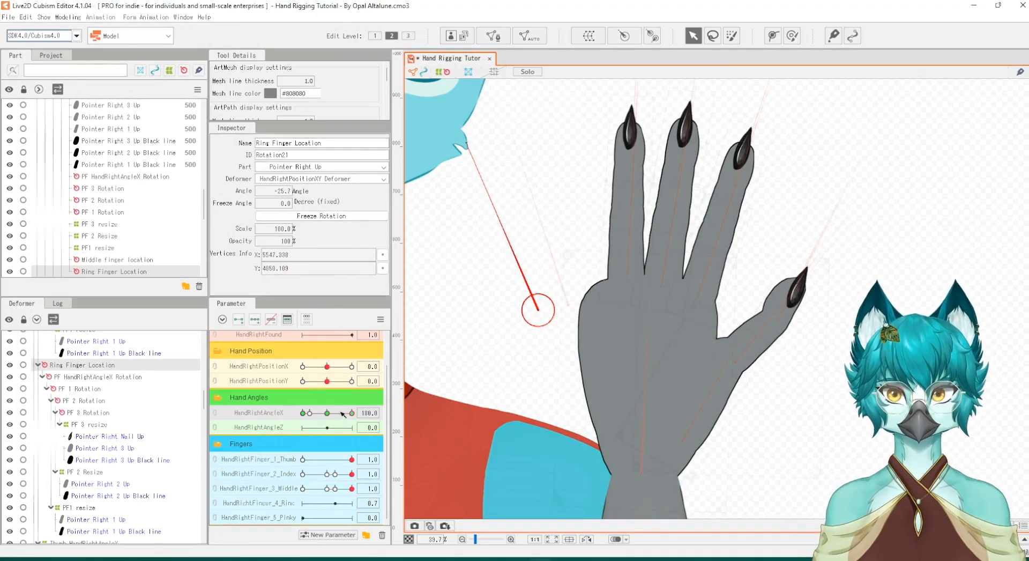
drag(546, 315, 546, 320)
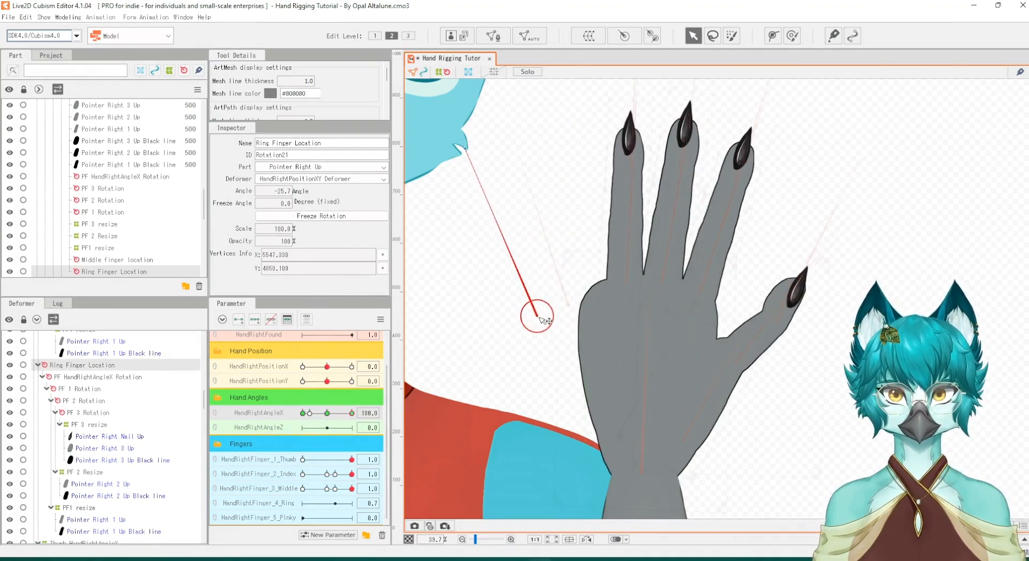
At HandRightAngleX -180, change the whole ring finger hierarchy's curl keys from HandRightFinger_2_Index to HandRightFinger_4_Ring
drag(352, 413, 271, 423)
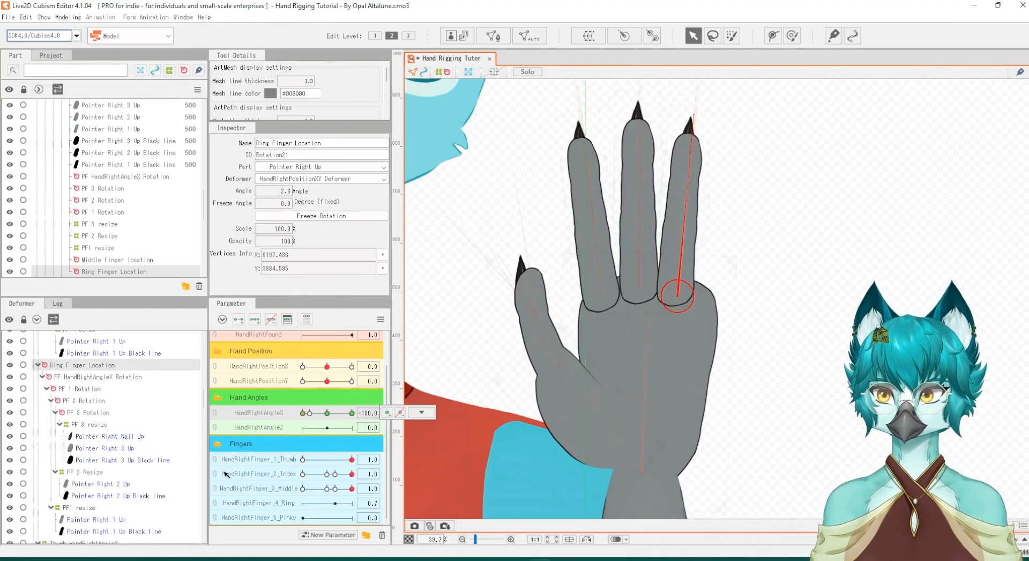
scroll(96, 413, down, 2)
shift+click(107, 446)
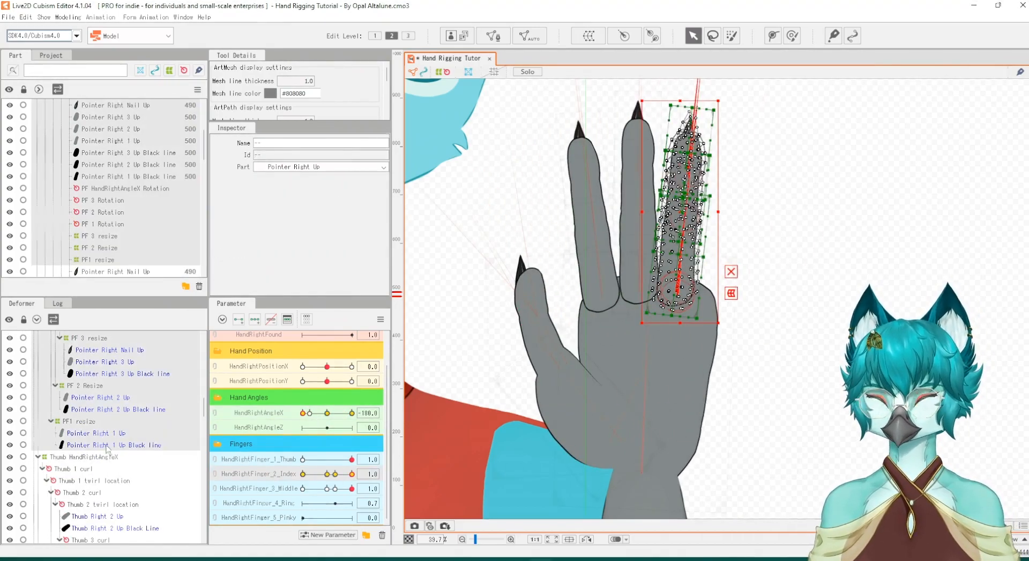
mouse_move(365, 473)
click(422, 474)
click(430, 518)
click(429, 311)
click(499, 337)
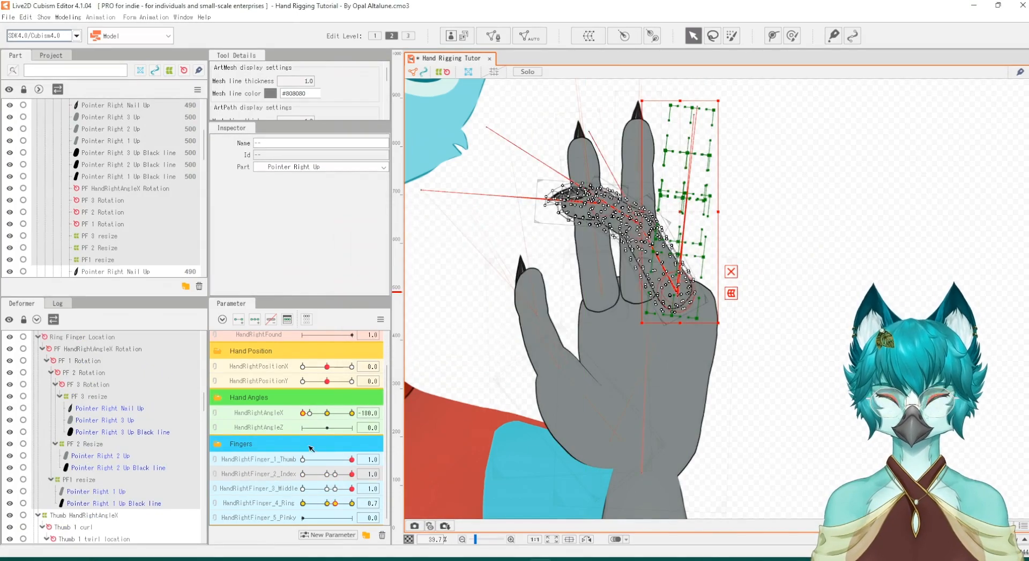
With HandRightFinger_4_Ring at 0 and HandRightAngleX near 0, shift the ring finger's PF 2 and PF 3 Rotation deformers so the curled joints line up
drag(343, 502, 299, 505)
click(737, 425)
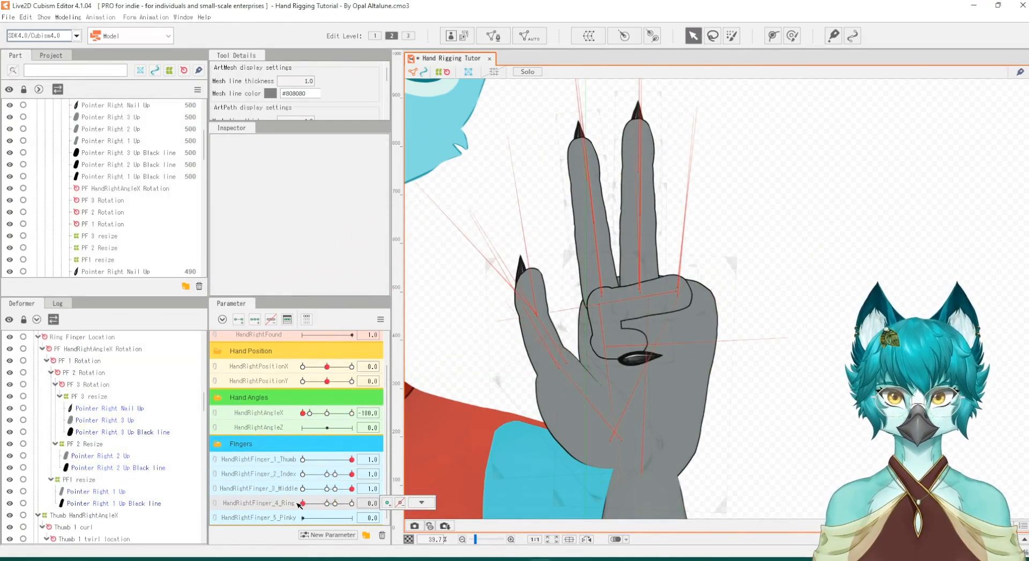
drag(303, 413, 326, 412)
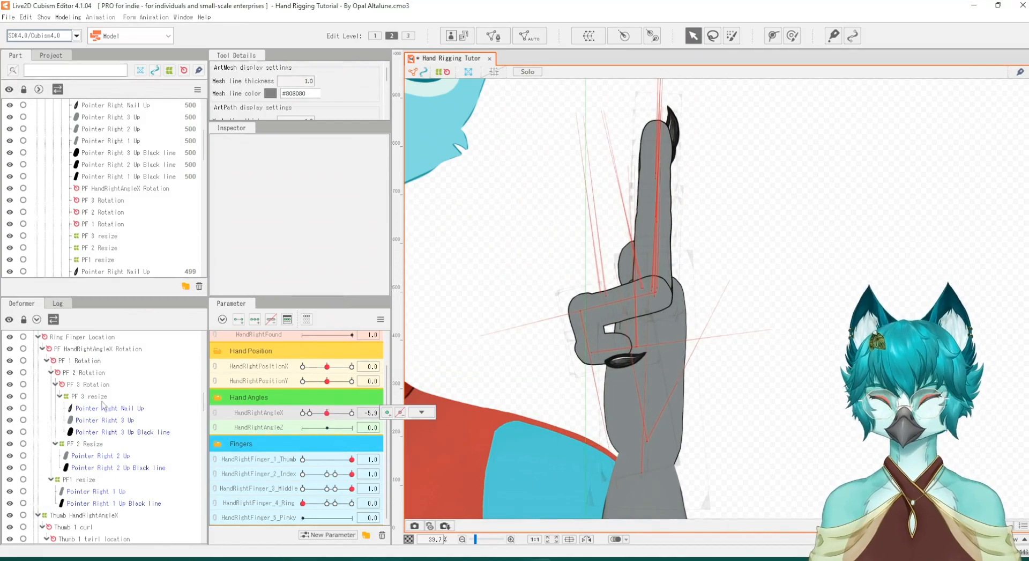
click(87, 362)
click(88, 374)
drag(580, 309, 583, 313)
click(88, 385)
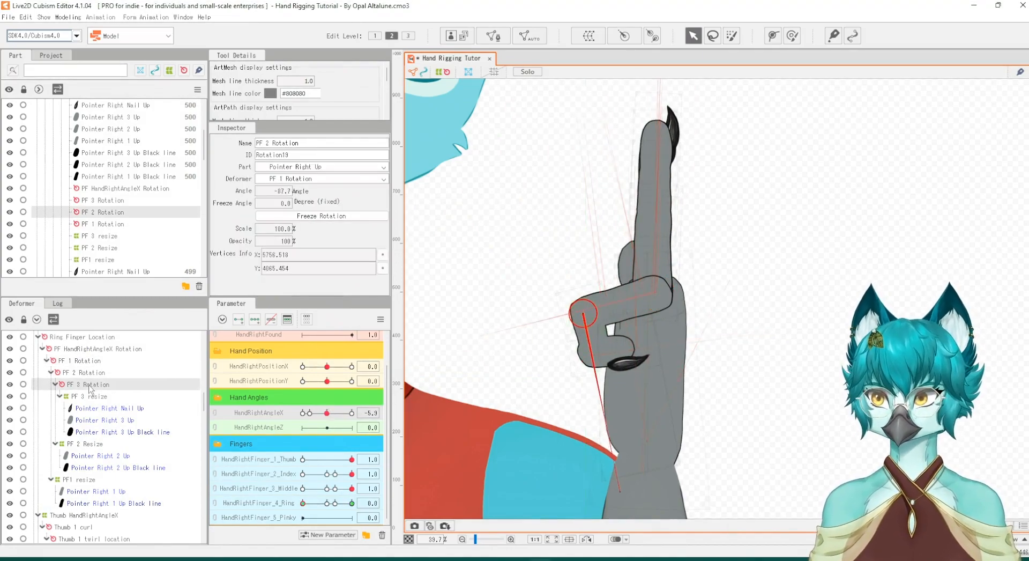
drag(598, 356, 604, 355)
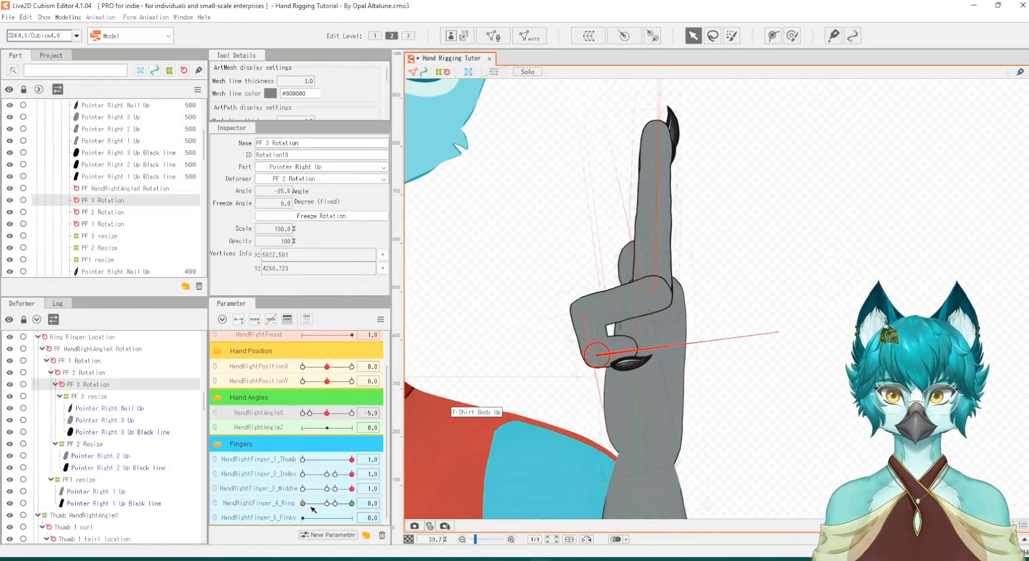
Straighten the ring finger to 1.0, return HandRightAngleX to -180, and duplicate the pointer finger's full PF HandRightAngleX Rotation hierarchy
drag(304, 504, 353, 504)
drag(328, 412, 296, 427)
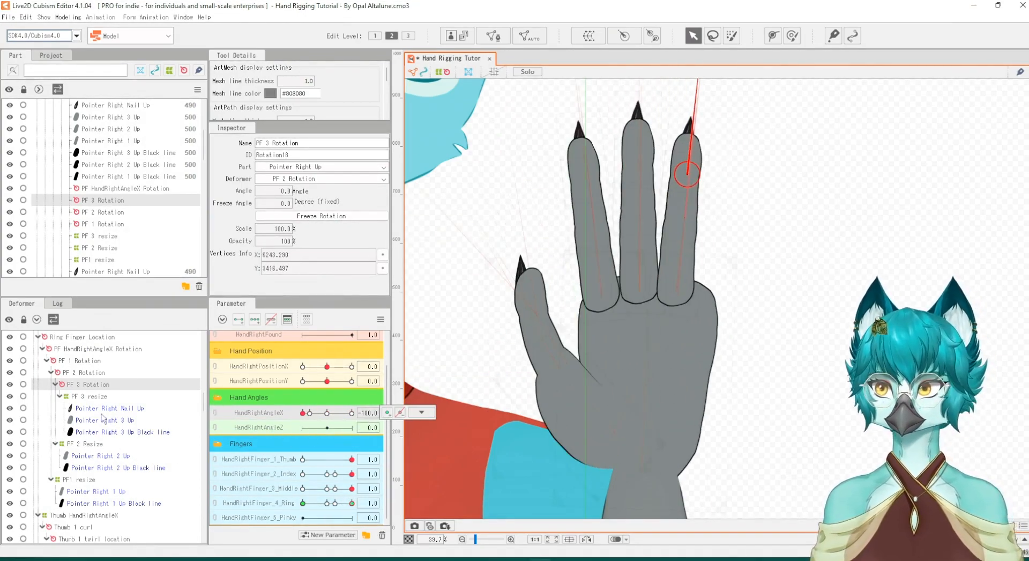
scroll(102, 417, up, 10)
click(75, 384)
scroll(87, 506, down, 2)
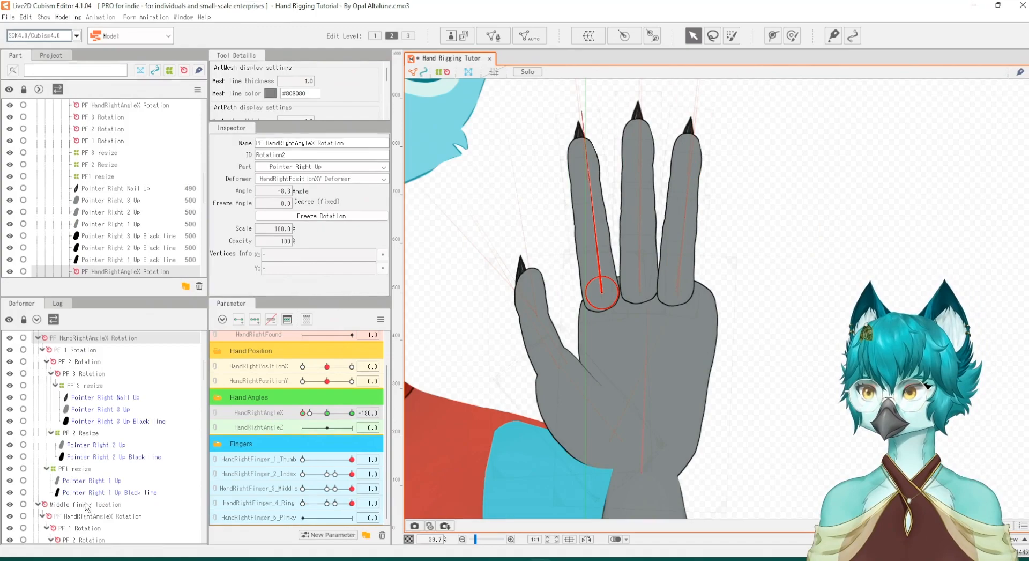
shift+click(86, 492)
key(ctrl+v)
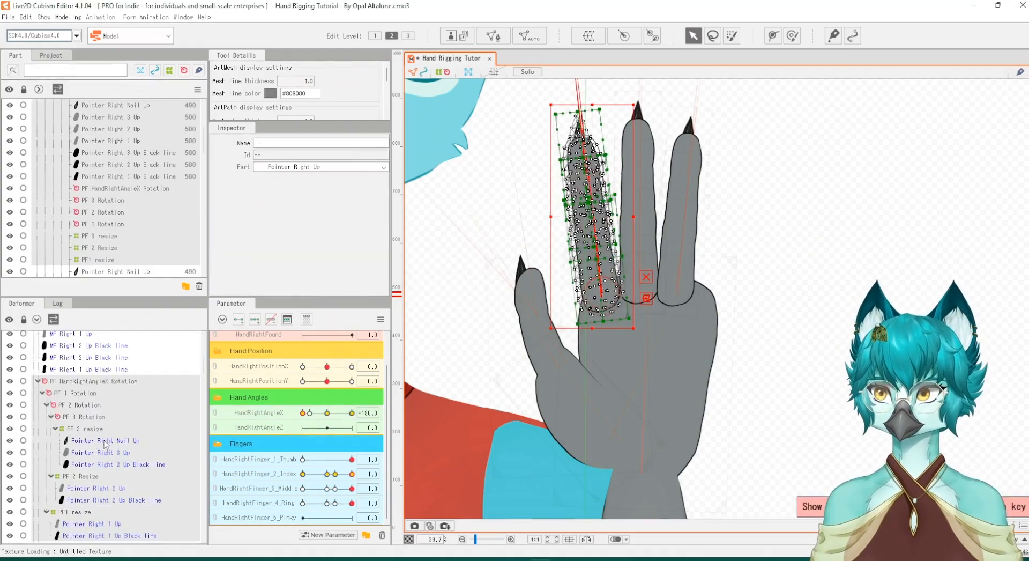
Create a rotation deformer named Pinky Finger Location as parent of the duplicated PF HandRightAngleX Rotation
scroll(105, 446, up, 2)
click(62, 425)
click(624, 35)
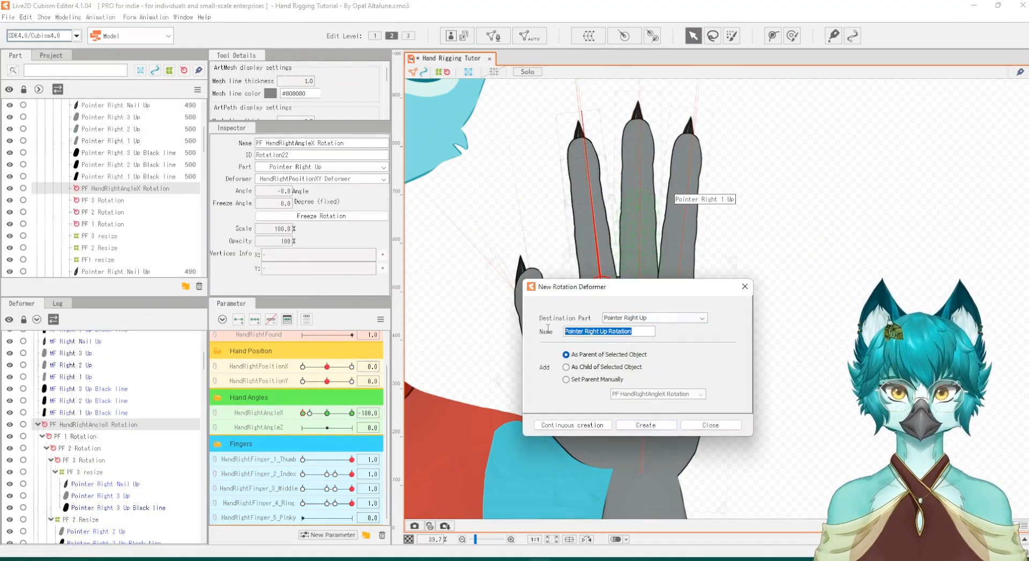
click(647, 424)
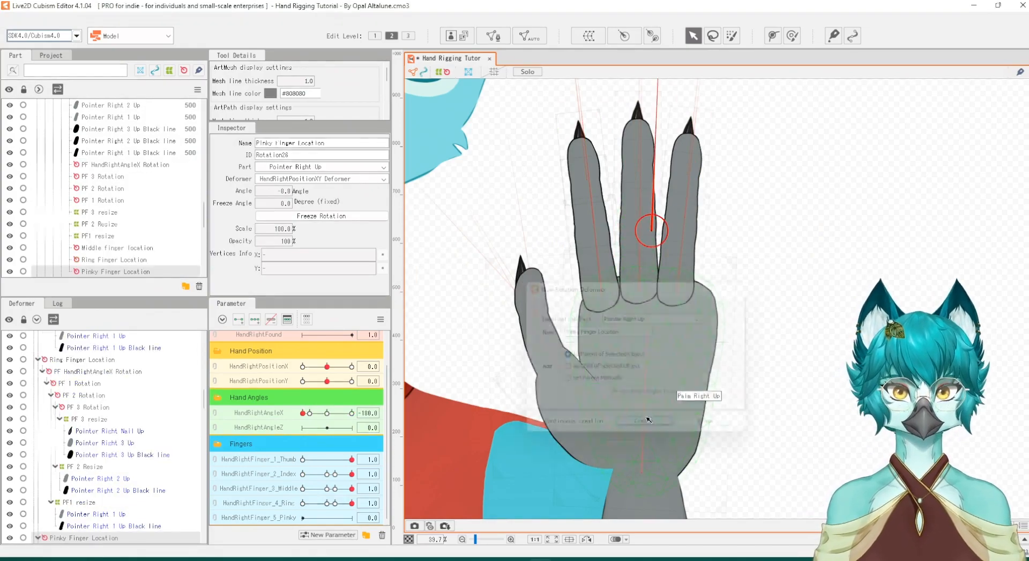
Align Pinky Finger Location with the duplicated finger's base at -10.1 degrees, then move the finger beside the ring finger and rotate it to about 10.4 degrees
drag(652, 229, 604, 297)
drag(611, 115, 579, 122)
scroll(98, 448, down, 3)
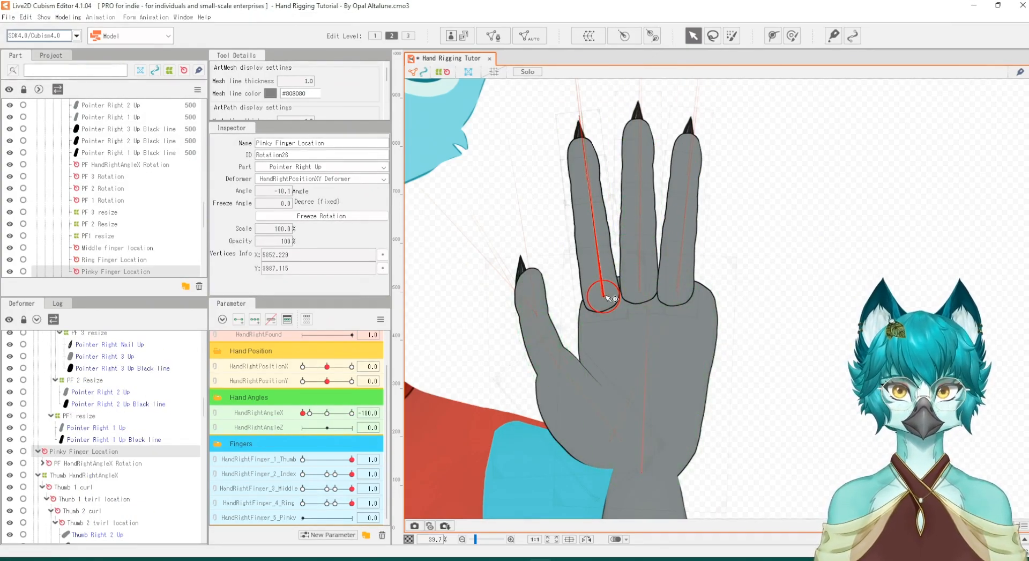
drag(603, 296, 700, 293)
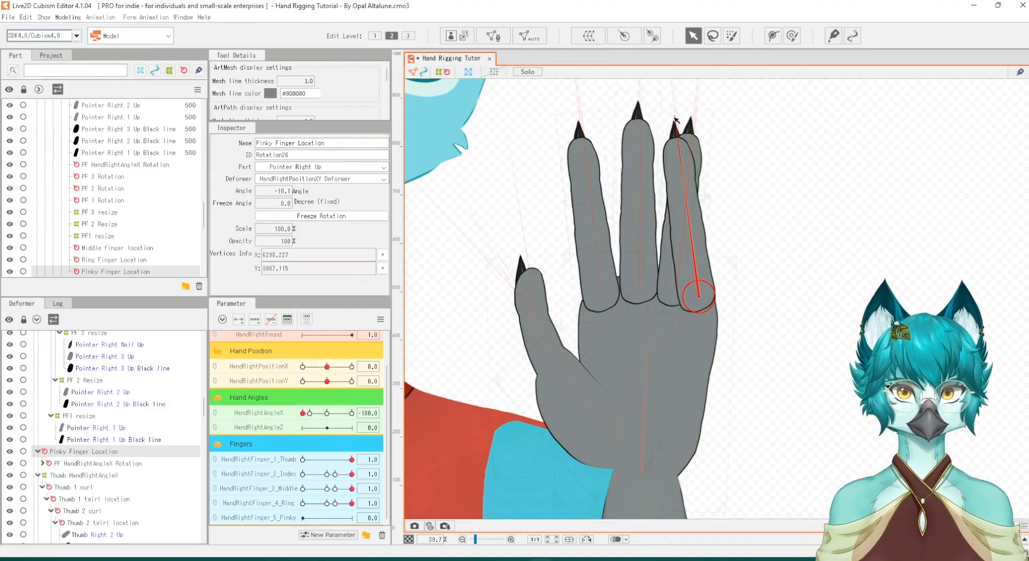
drag(676, 119, 741, 124)
drag(704, 301, 706, 311)
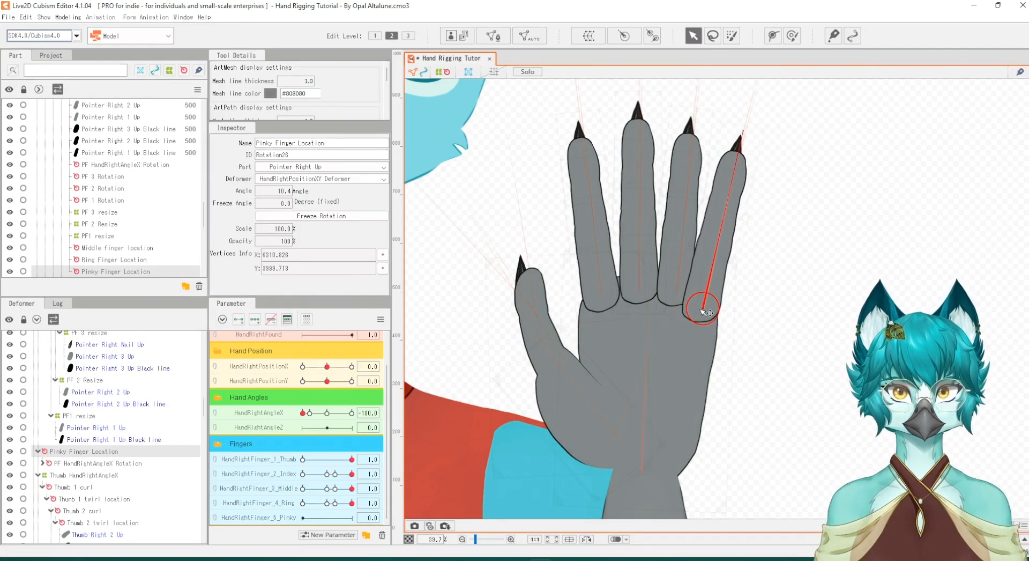
Expand the pinky's deformer hierarchy and scale its PF 3, PF 2 and PF1 resize warps down slightly together at HandRightAngleX -180
click(42, 463)
click(46, 475)
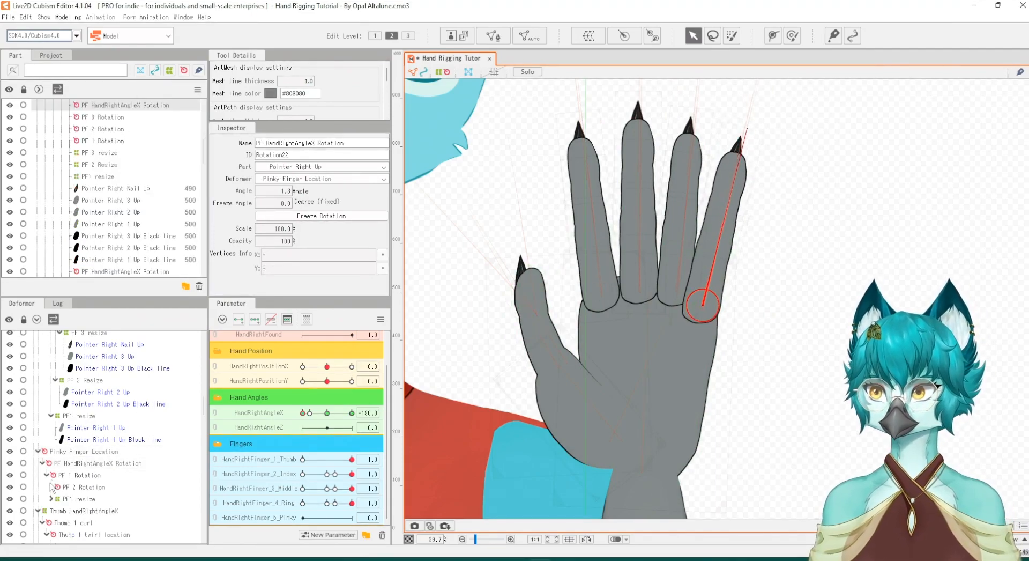
click(51, 486)
scroll(54, 453, down, 3)
click(51, 435)
click(55, 424)
click(55, 412)
click(60, 424)
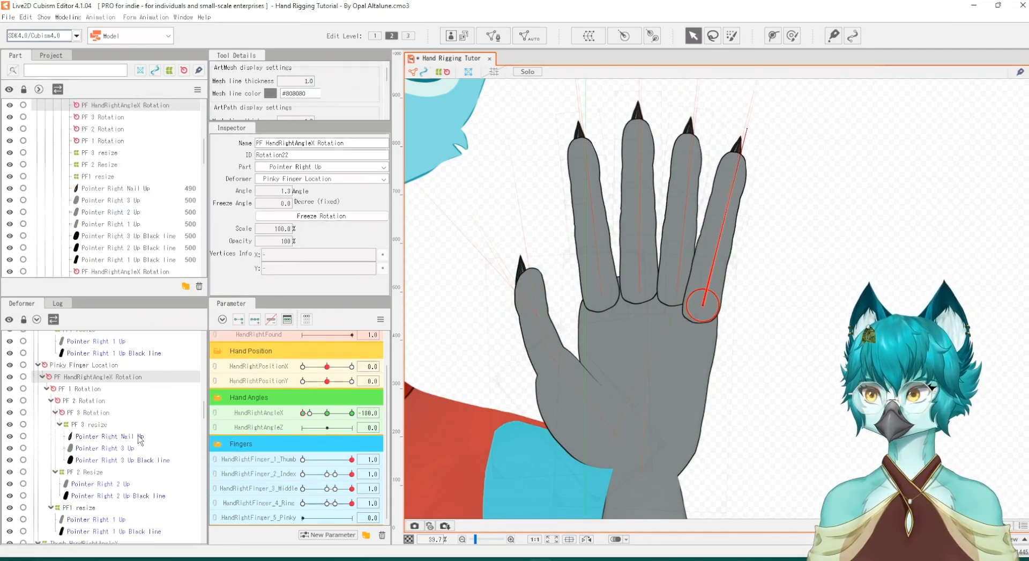
click(87, 424)
ctrl+click(89, 473)
ctrl+click(75, 507)
drag(770, 117, 770, 129)
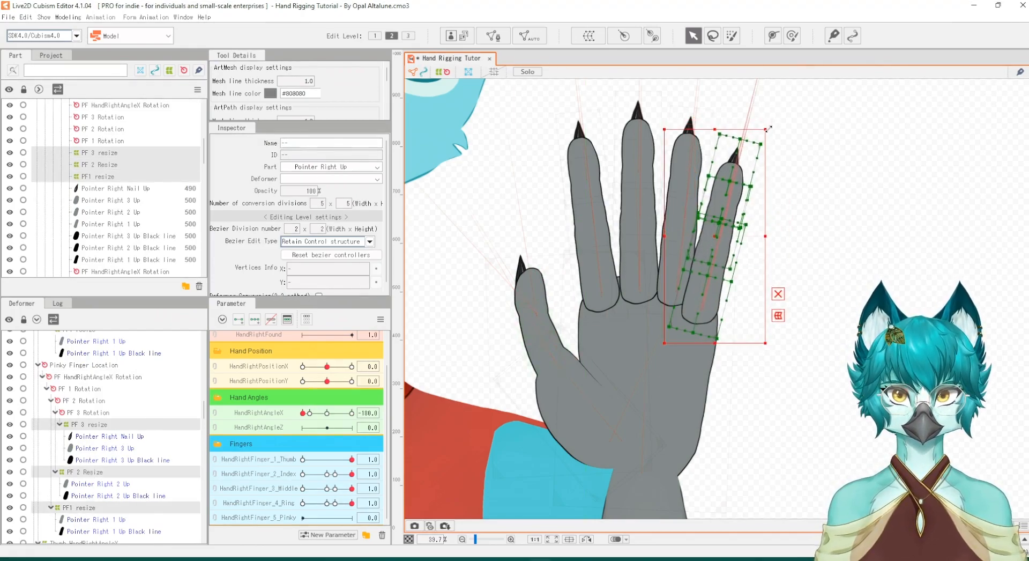
Change the whole pinky hierarchy's curl keys from HandRightFinger_2_Index to HandRightFinger_5_Pinky at HandRightAngleX -180
click(80, 389)
drag(320, 416, 285, 421)
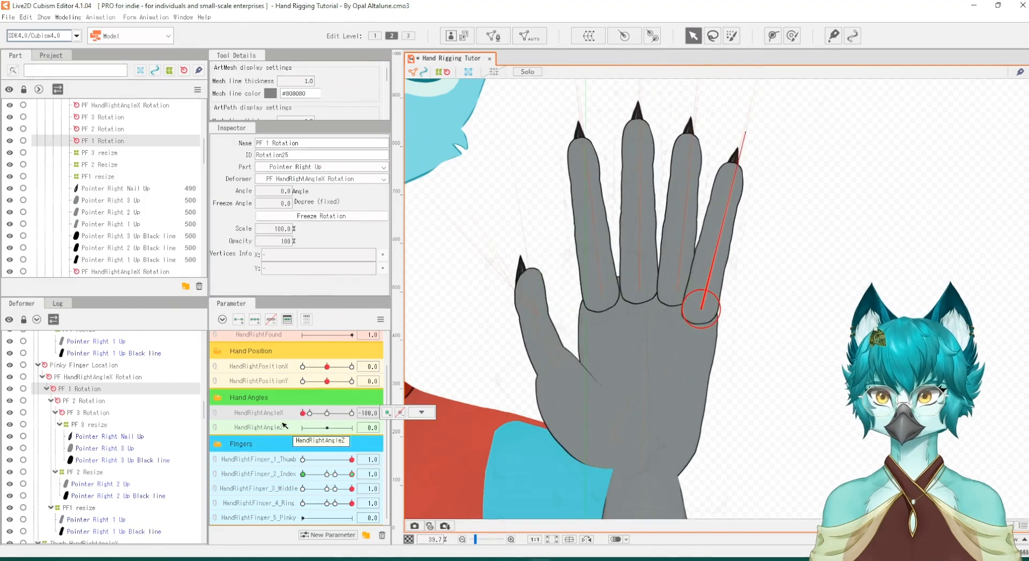
click(71, 365)
shift+click(91, 532)
click(370, 475)
click(419, 474)
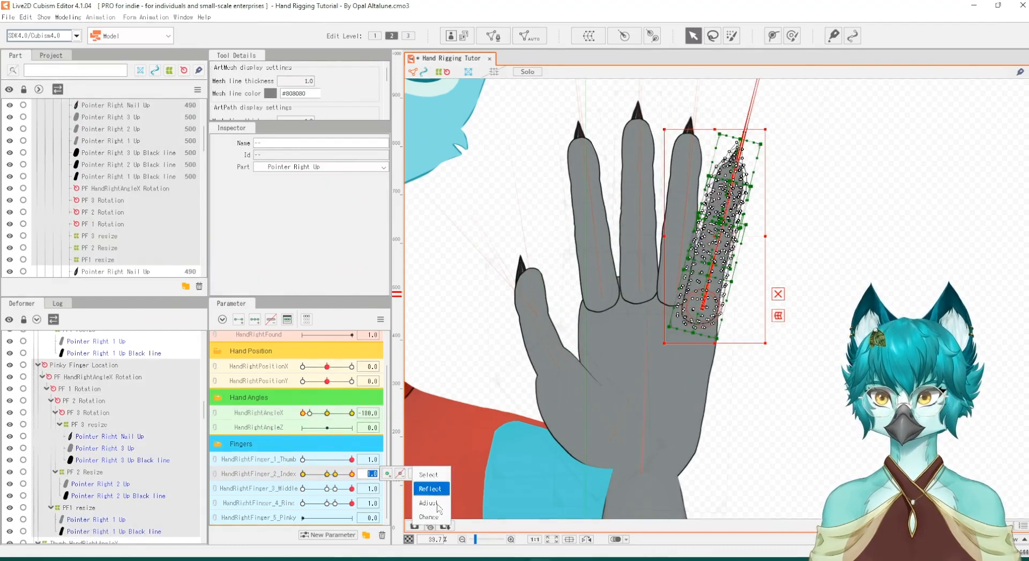
click(436, 504)
click(442, 312)
click(494, 337)
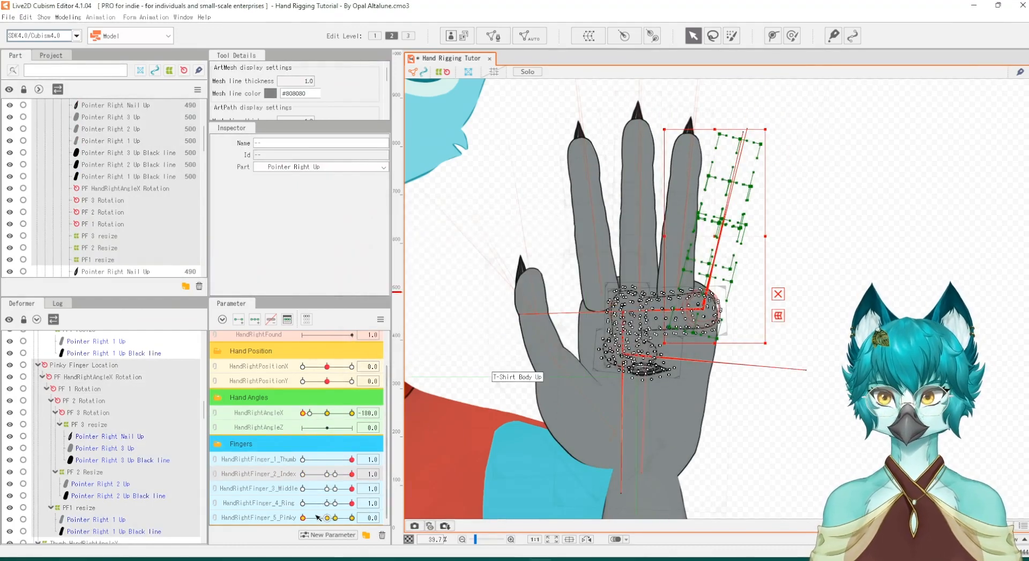
Key Pinky Finger Location on HandRightAngleX at -180, 0 and 180, and at 0 move the straightened pinky onto the palm and rotate it into line
drag(318, 415, 326, 414)
click(83, 389)
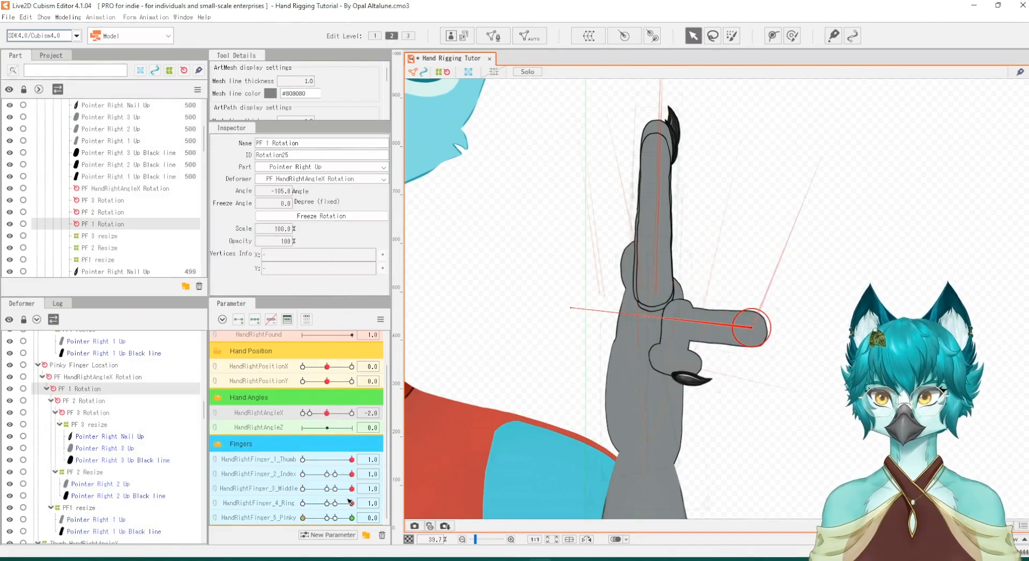
click(71, 365)
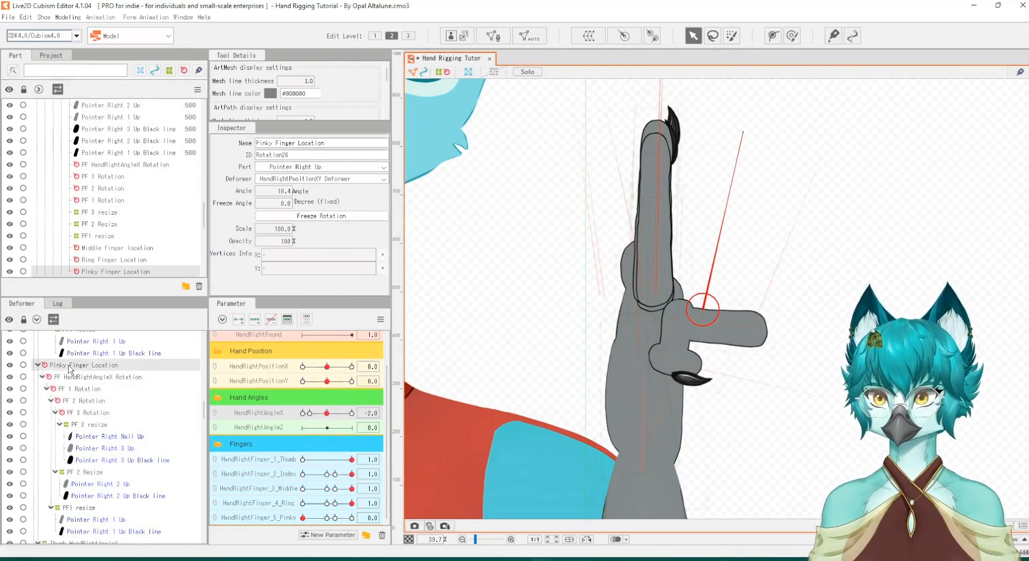
drag(326, 413, 289, 413)
drag(324, 515, 352, 518)
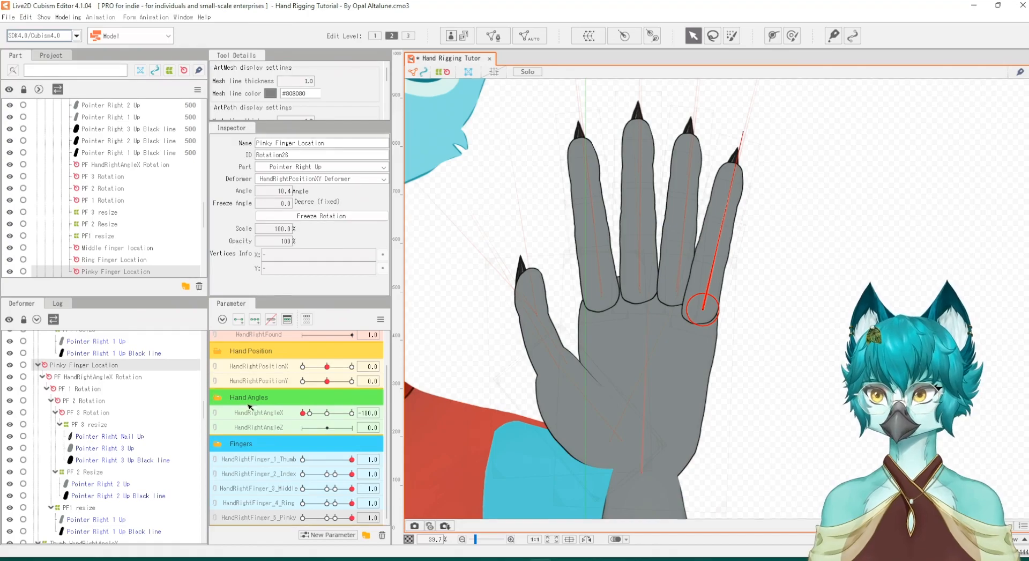
drag(303, 413, 327, 413)
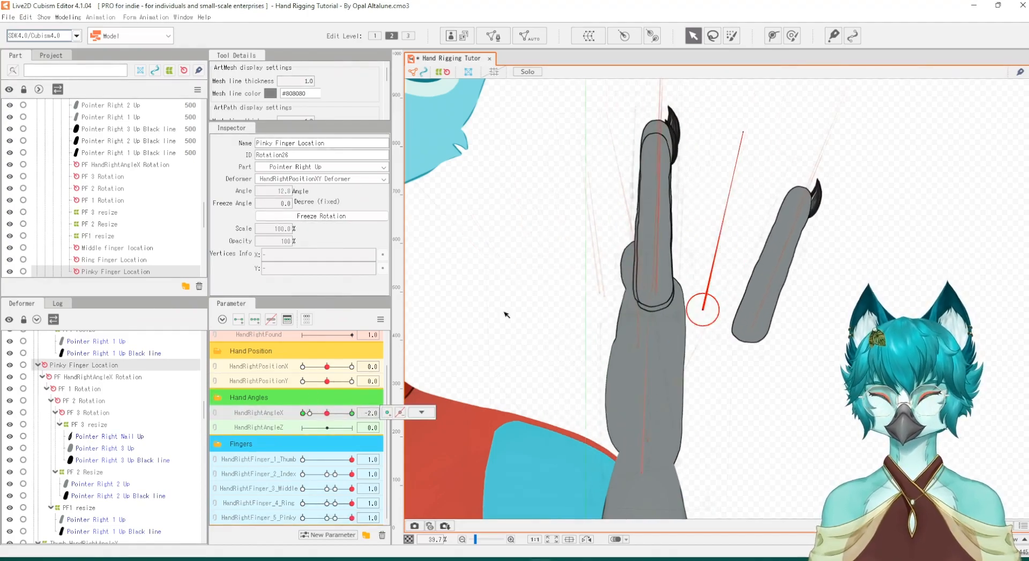
click(706, 310)
drag(704, 310, 602, 310)
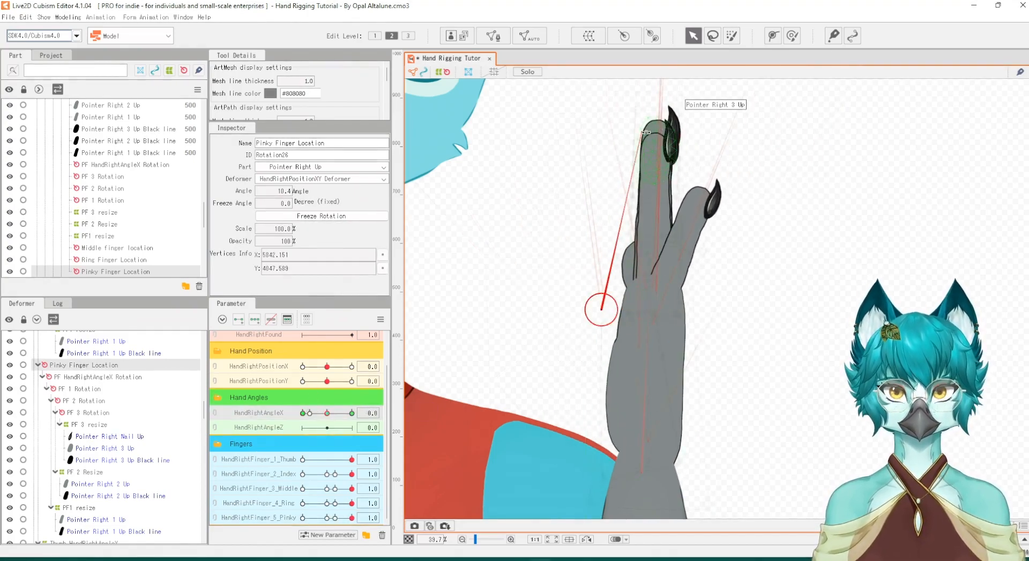
drag(642, 132, 578, 129)
At HandRightAngleX 180, move Pinky Finger Location so the finger sits on the palm beside the ring finger and rotate it to about -35.6 degrees
drag(327, 414, 353, 413)
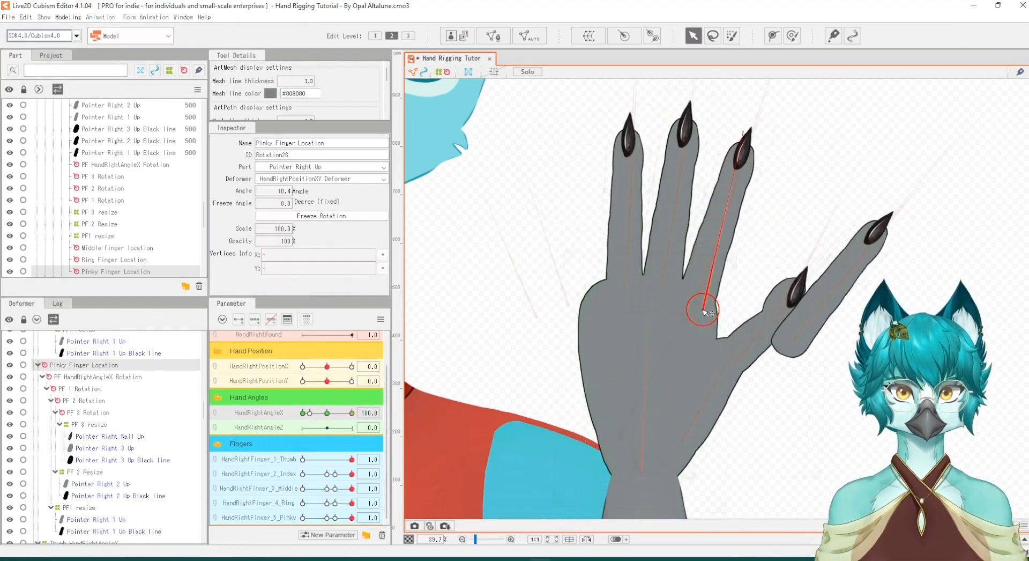
drag(707, 312, 508, 306)
drag(546, 128, 445, 112)
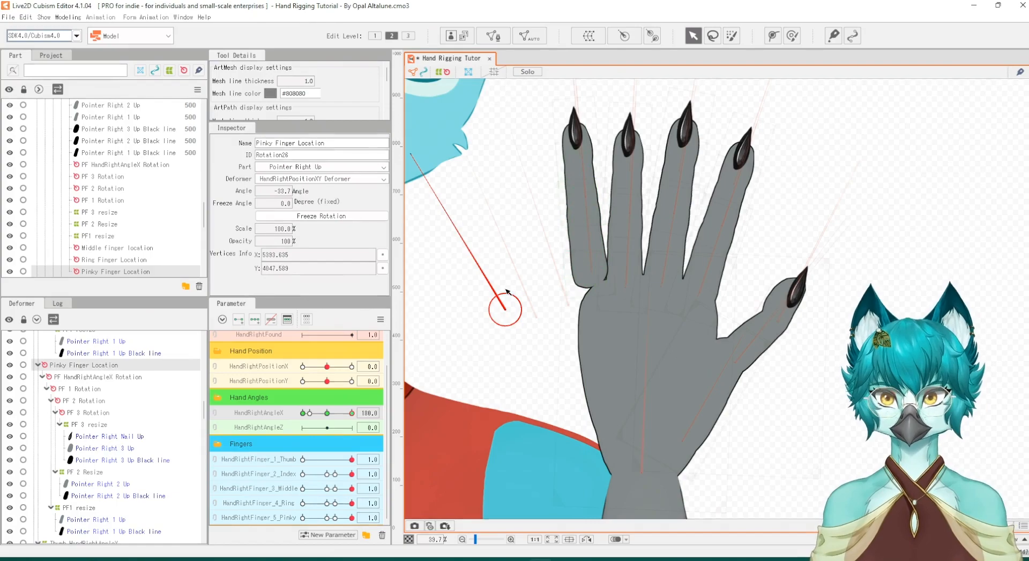
drag(513, 319, 514, 348)
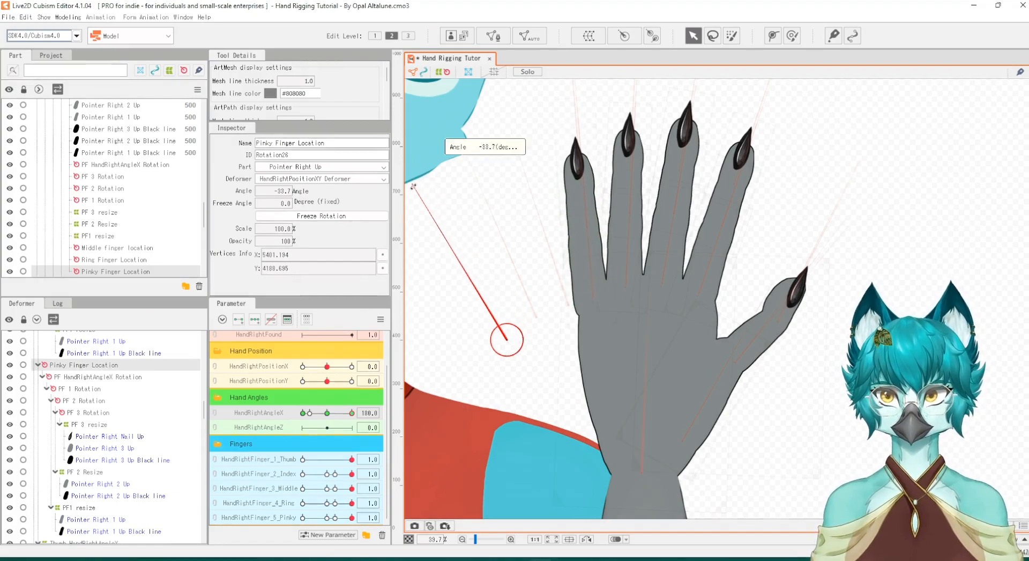
drag(413, 186, 401, 194)
drag(515, 345, 520, 351)
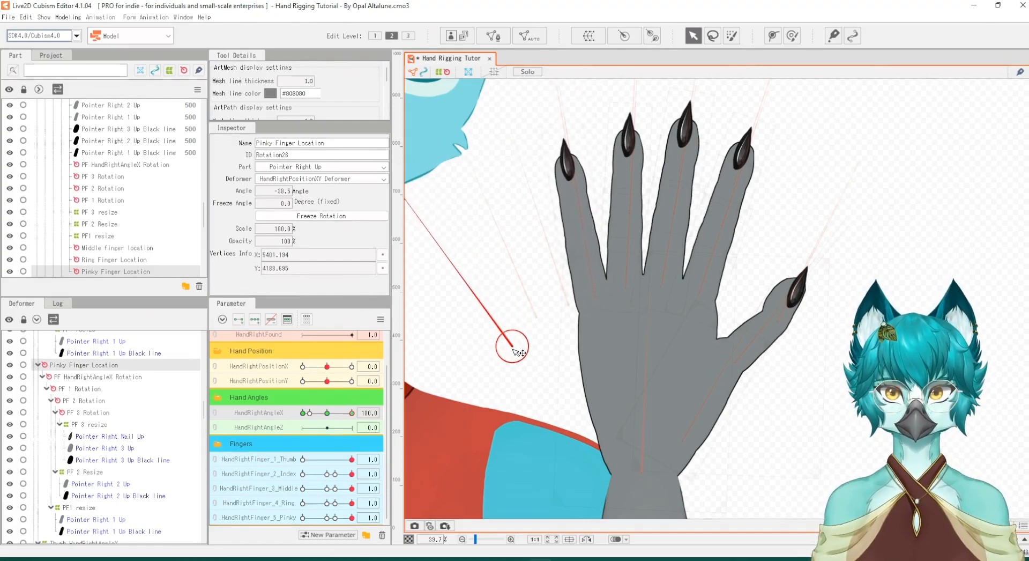
drag(407, 202, 413, 194)
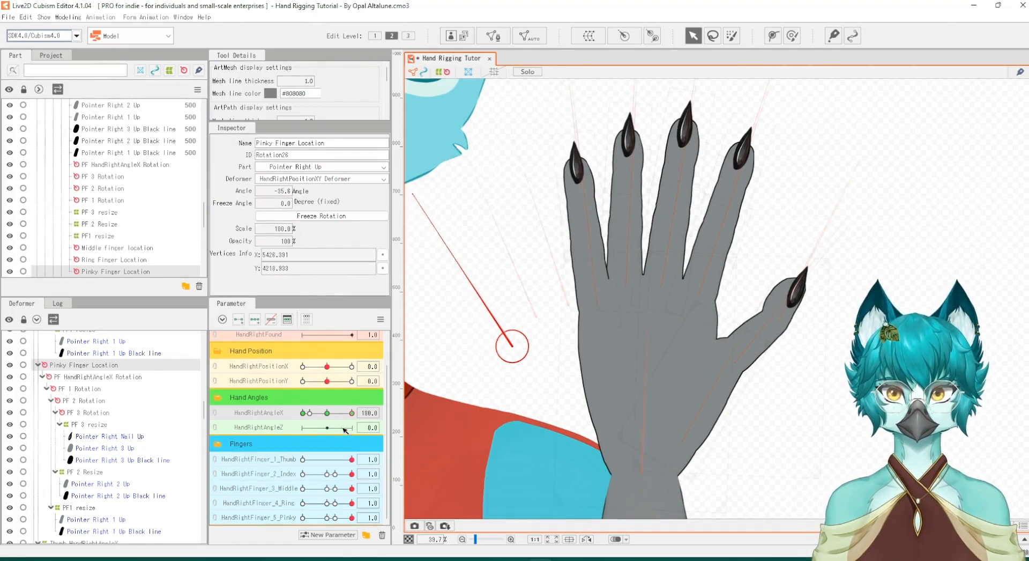
With HandRightFinger_5_Pinky at 0 and HandRightAngleX near 0, shift the pinky's PF 2 and PF 3 Rotation deformers so the curled joints line up
drag(345, 412, 318, 423)
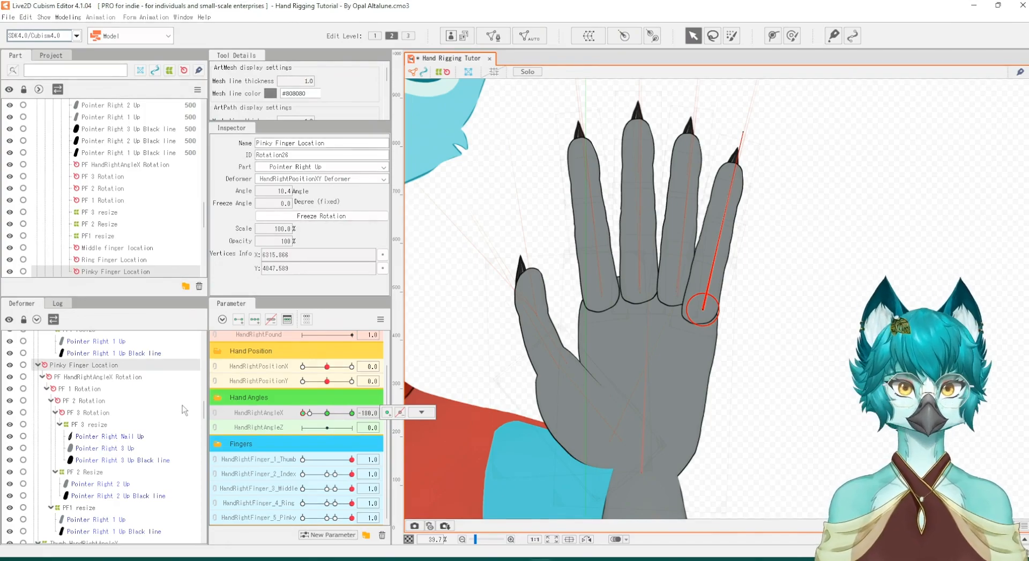
mouse_move(351, 519)
mouse_down()
mouse_move(325, 520)
mouse_move(358, 520)
mouse_move(324, 505)
mouse_move(367, 507)
mouse_move(338, 519)
mouse_move(356, 518)
mouse_up()
drag(303, 414, 328, 415)
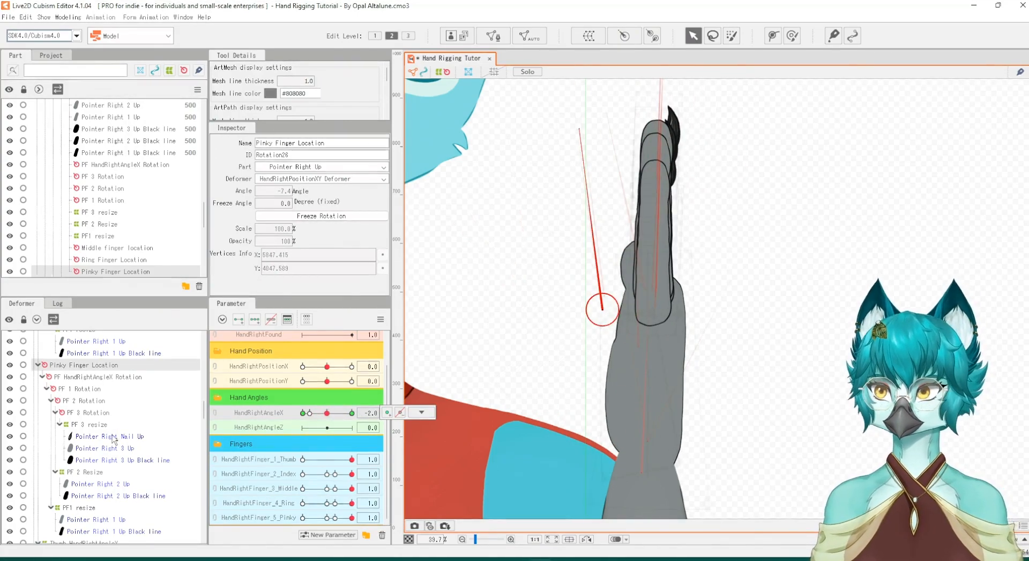
click(110, 377)
click(96, 389)
drag(352, 518, 300, 519)
click(70, 401)
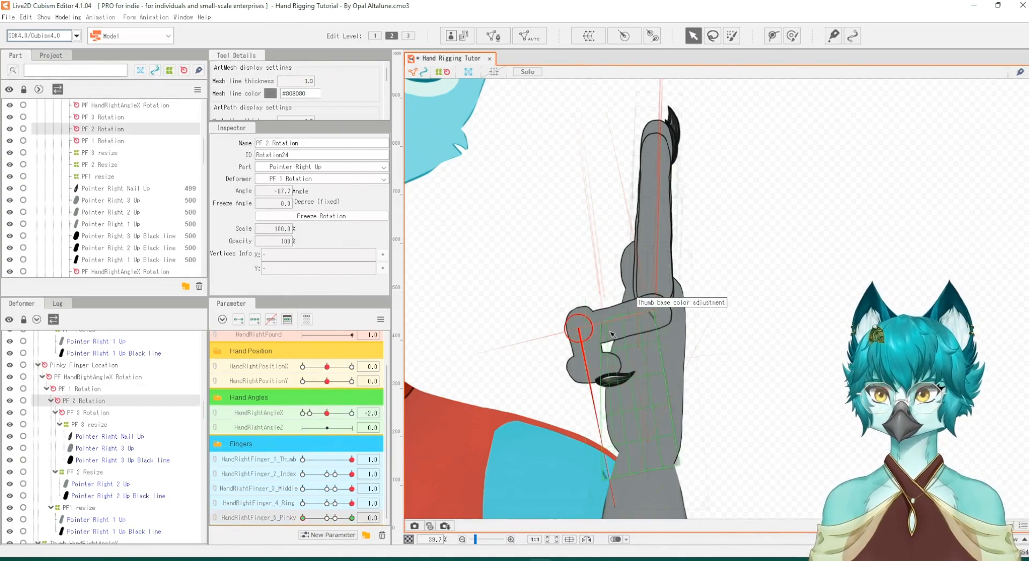
click(607, 378)
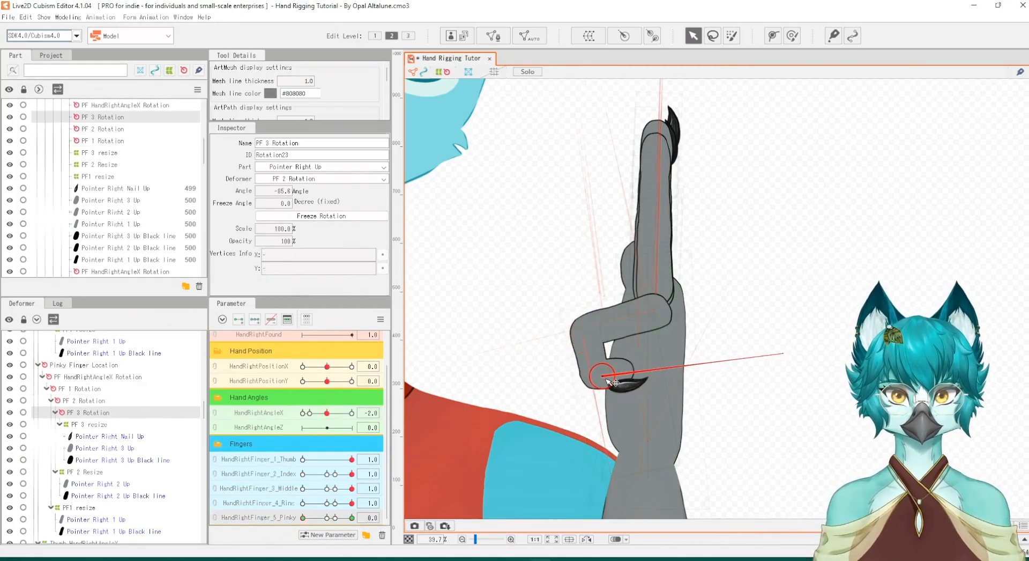
Check the hand with HandRightFinger_5_Pinky curled near HandRightAngleX 0, and with the fingers extended at 180 and -180
click(303, 517)
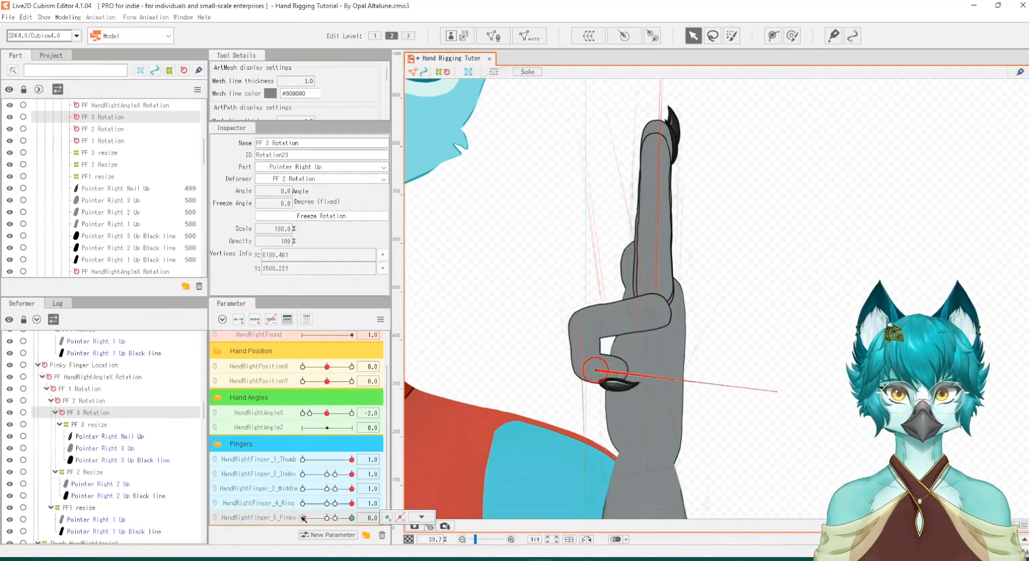
drag(327, 414, 302, 413)
drag(328, 518, 353, 518)
click(355, 414)
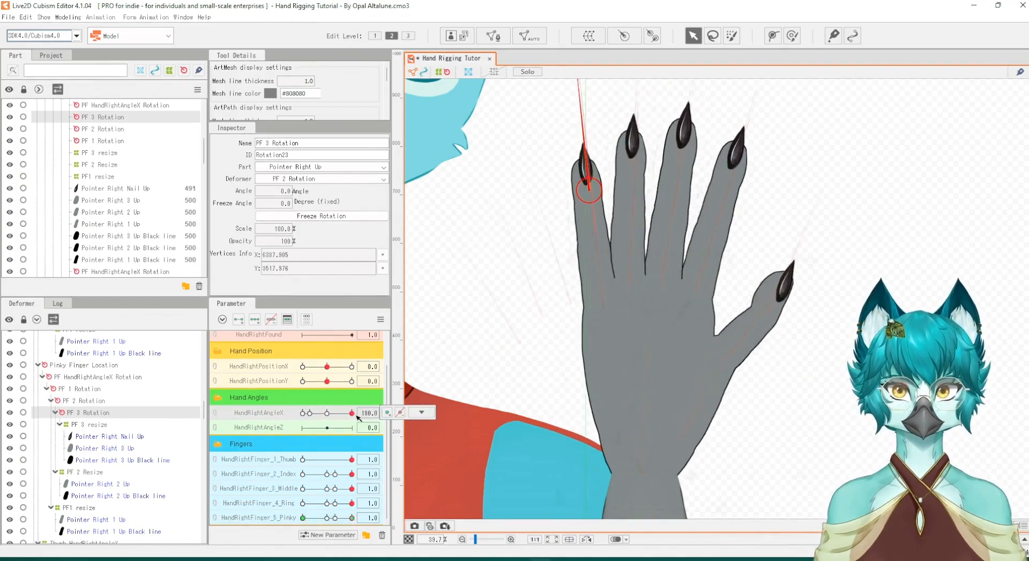
drag(355, 415, 299, 415)
scroll(81, 419, up, 1)
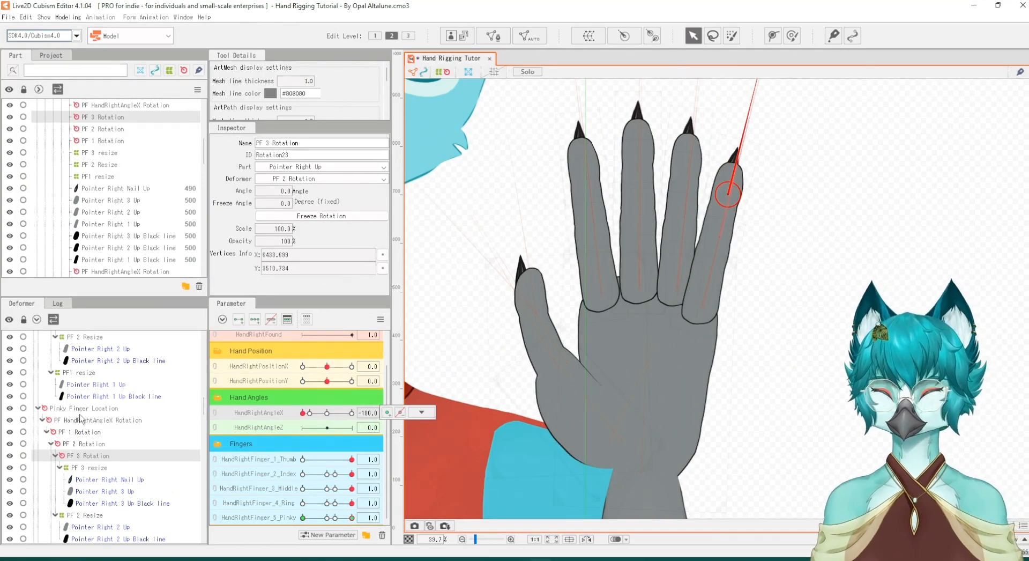
scroll(83, 412, down, 1)
click(688, 142)
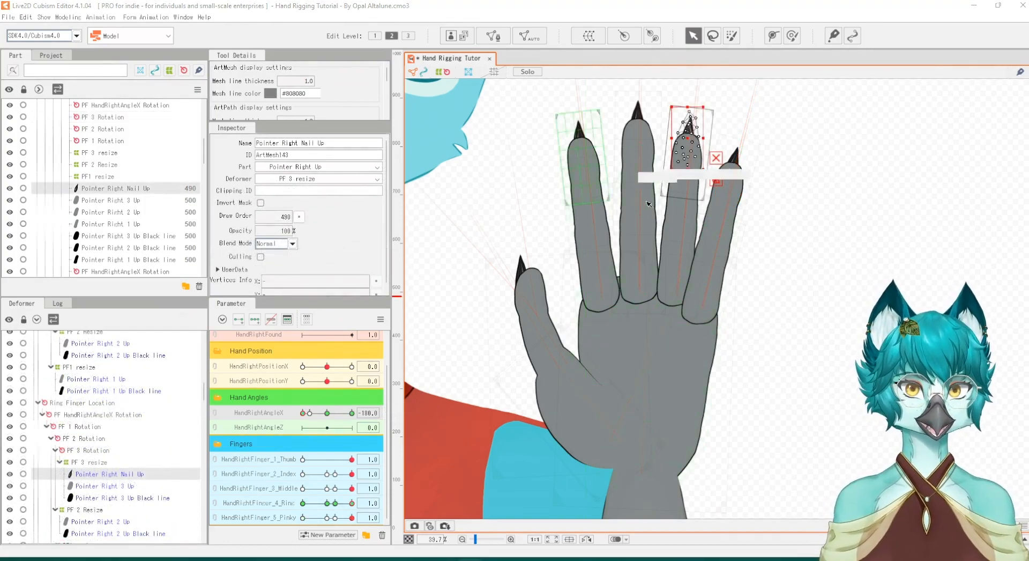
drag(338, 520, 363, 486)
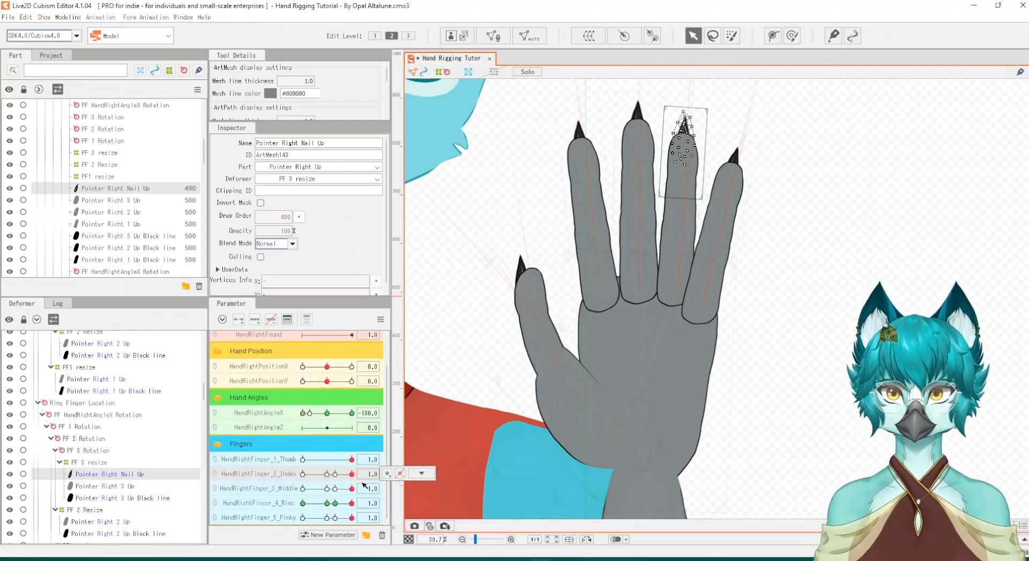
drag(304, 460, 360, 462)
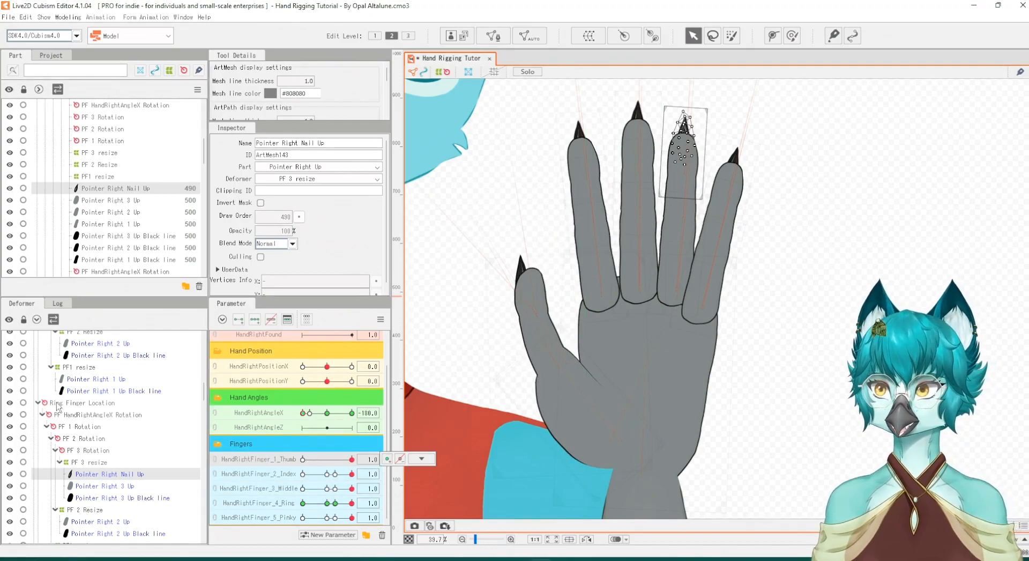
At HandRightAngleX -180, shift Middle finger location slightly toward the index finger
click(81, 403)
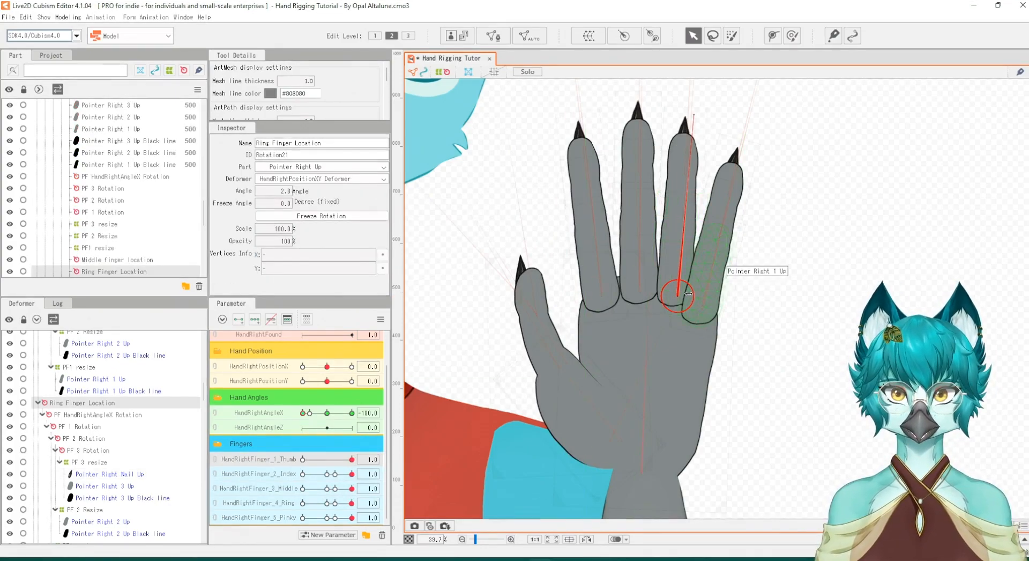
scroll(81, 426, up, 4)
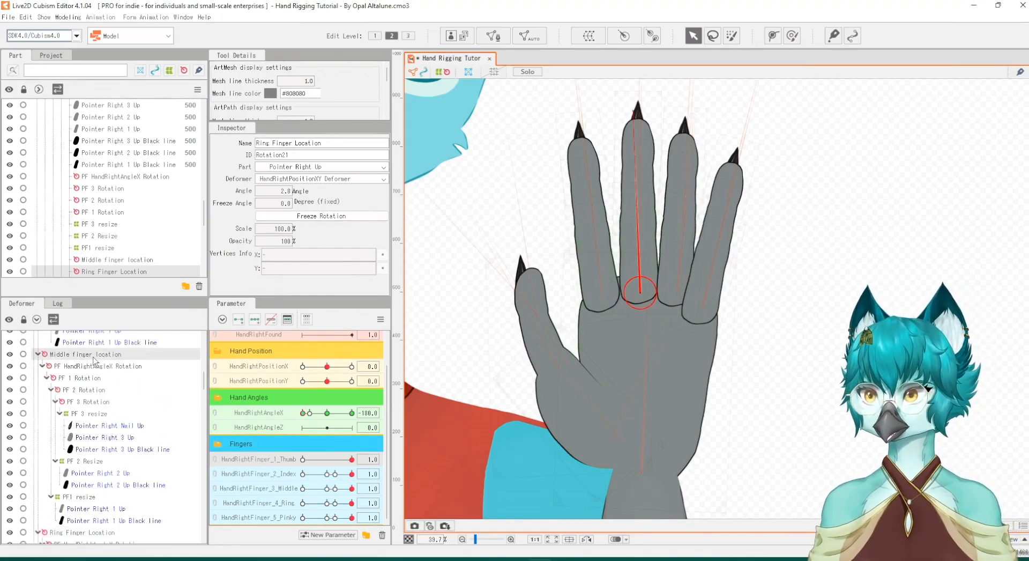
click(92, 355)
drag(640, 293, 638, 295)
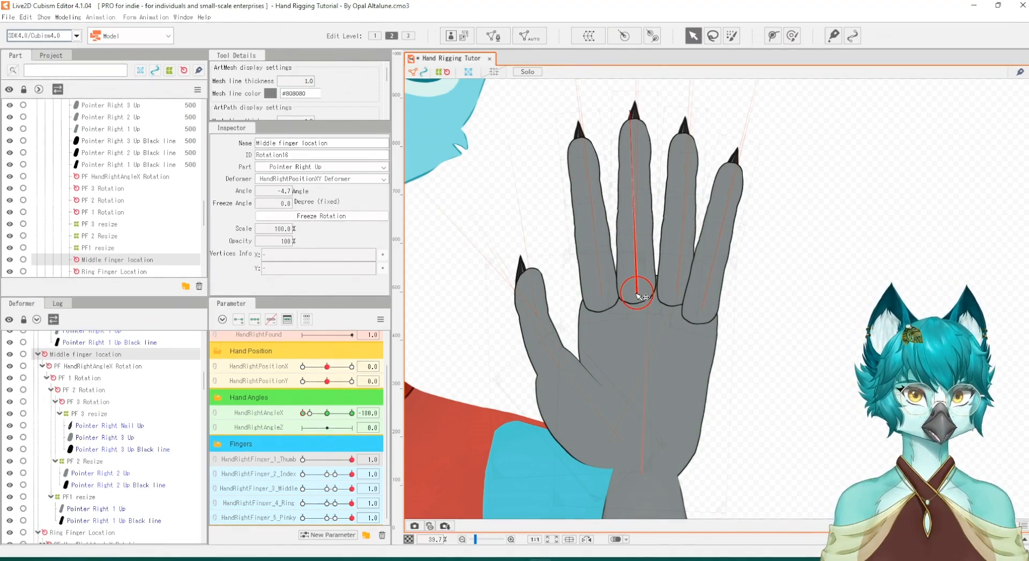
scroll(59, 410, up, 3)
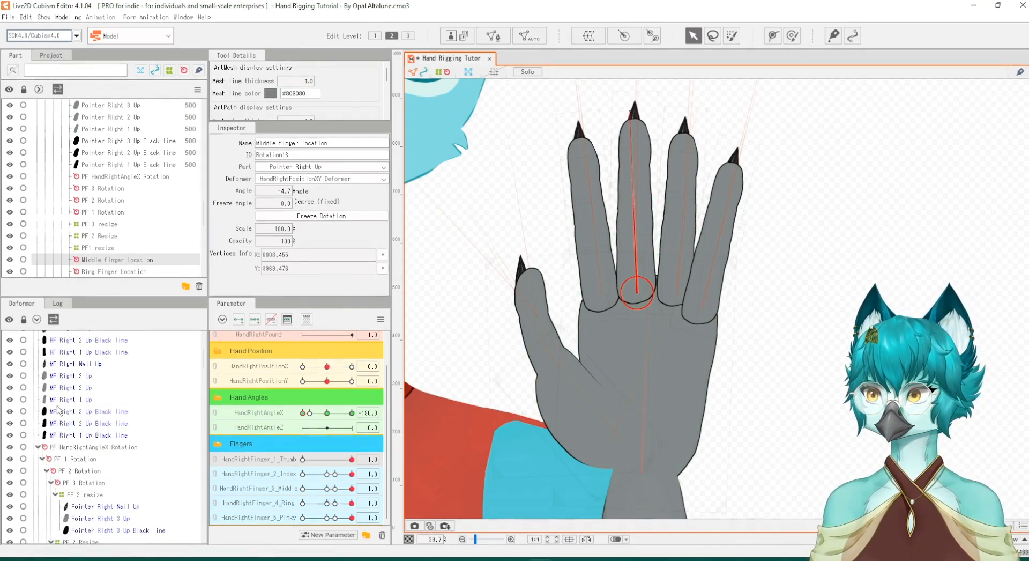
At HandRightAngleX -180, shift Ring Finger Location slightly toward the middle finger and rotate it to about 5.4 degrees
scroll(84, 452, down, 6)
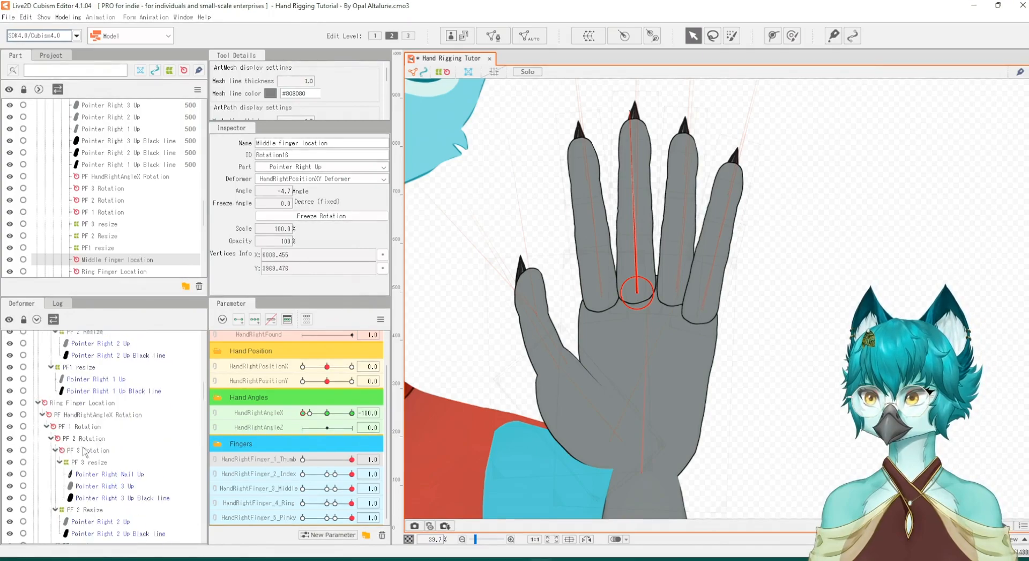
click(80, 402)
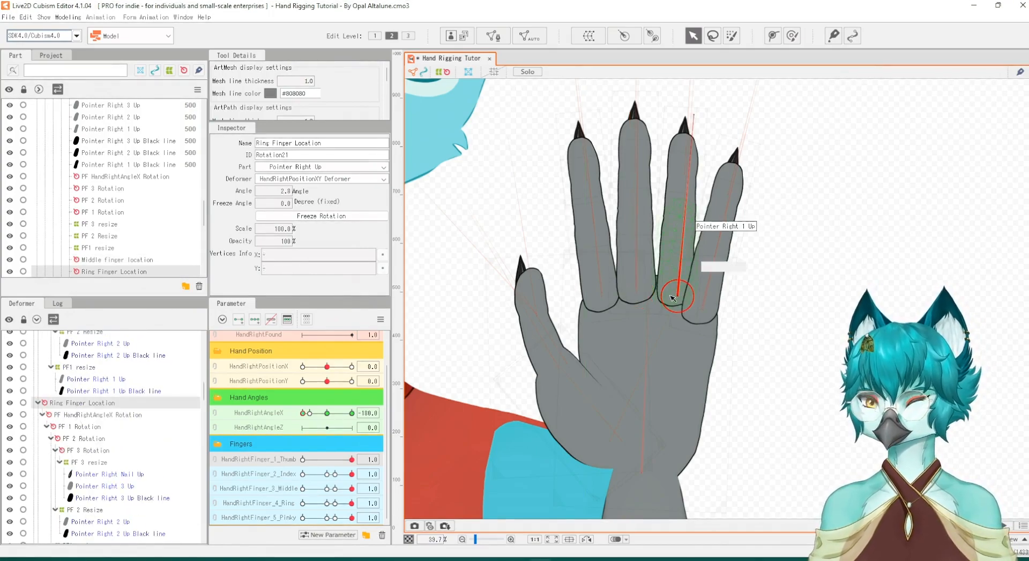
drag(680, 299, 677, 298)
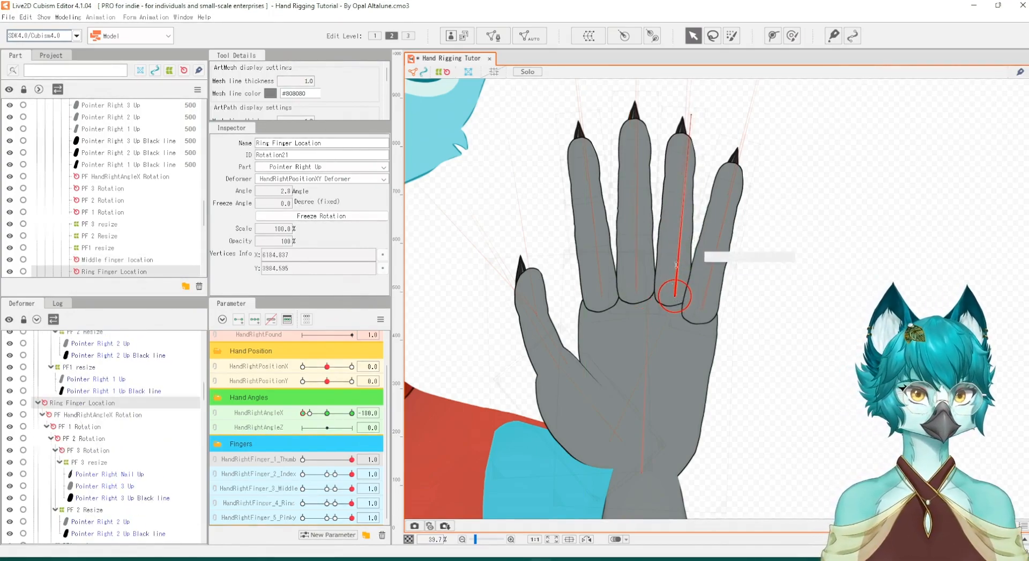
drag(696, 116, 700, 116)
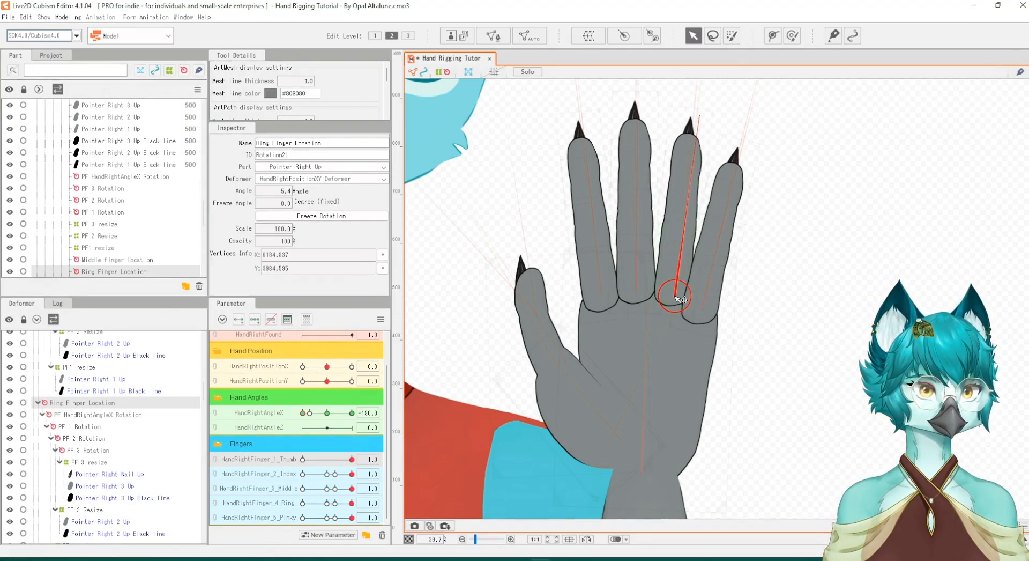
drag(677, 298, 675, 298)
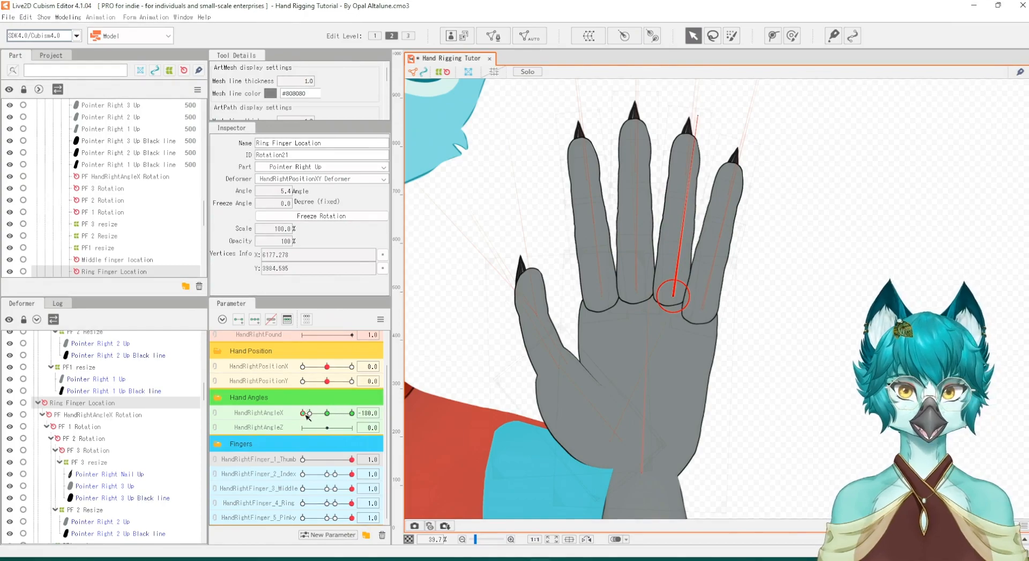
At HandRightAngleX 180, nudge Ring Finger Location slightly toward the middle finger, and return the hand to -180
drag(307, 417, 358, 418)
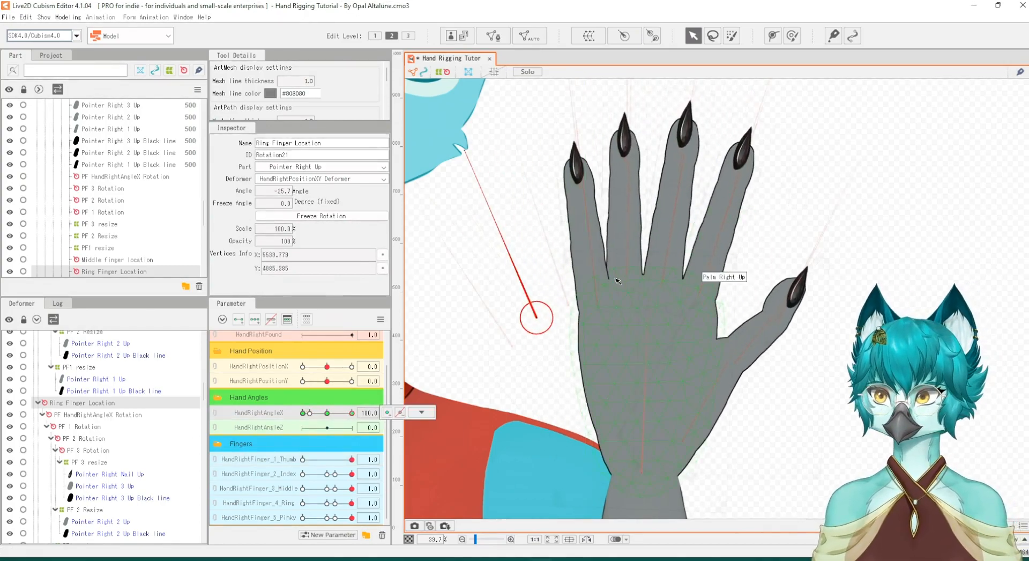
drag(530, 316, 543, 320)
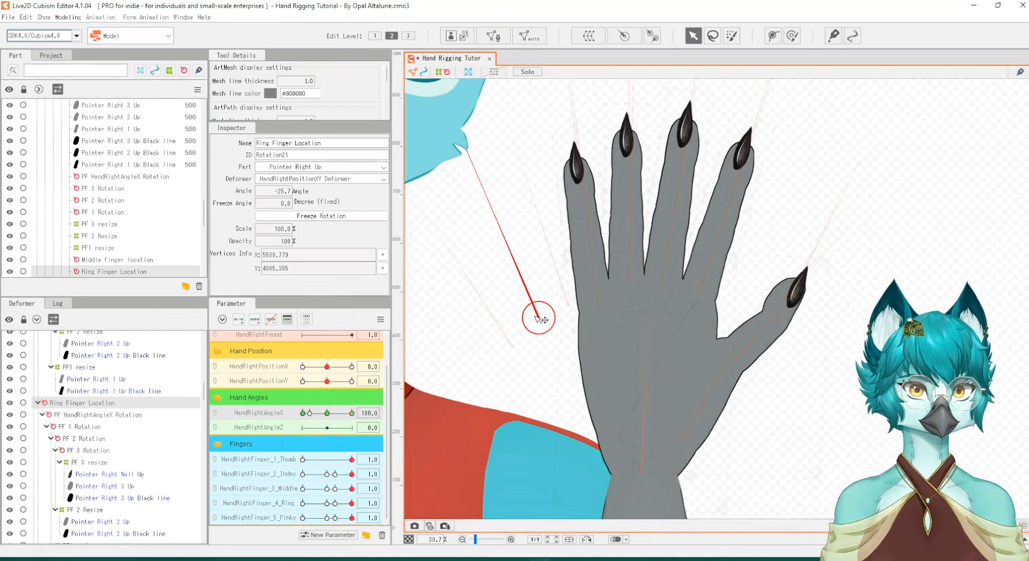
drag(343, 418, 289, 427)
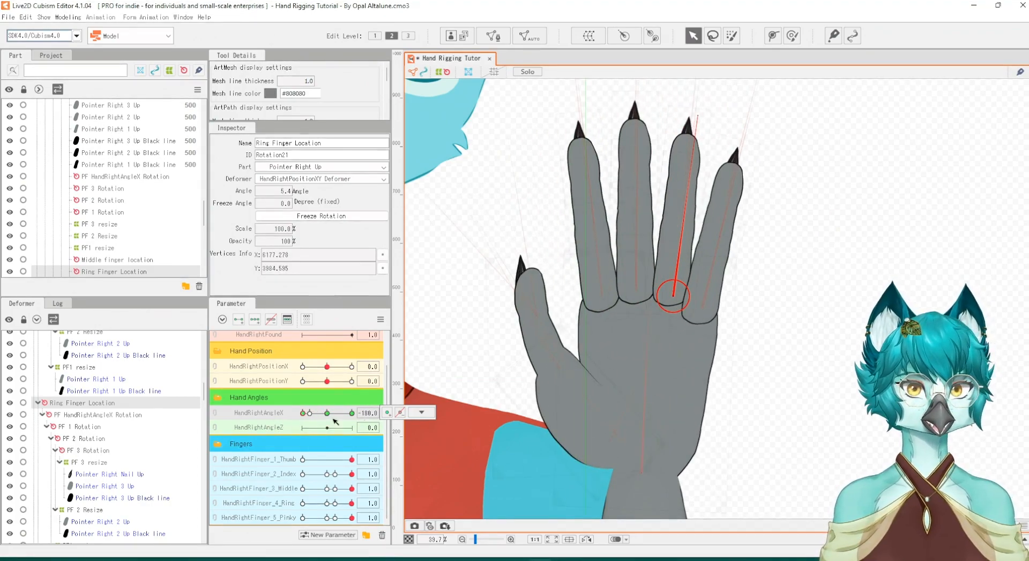
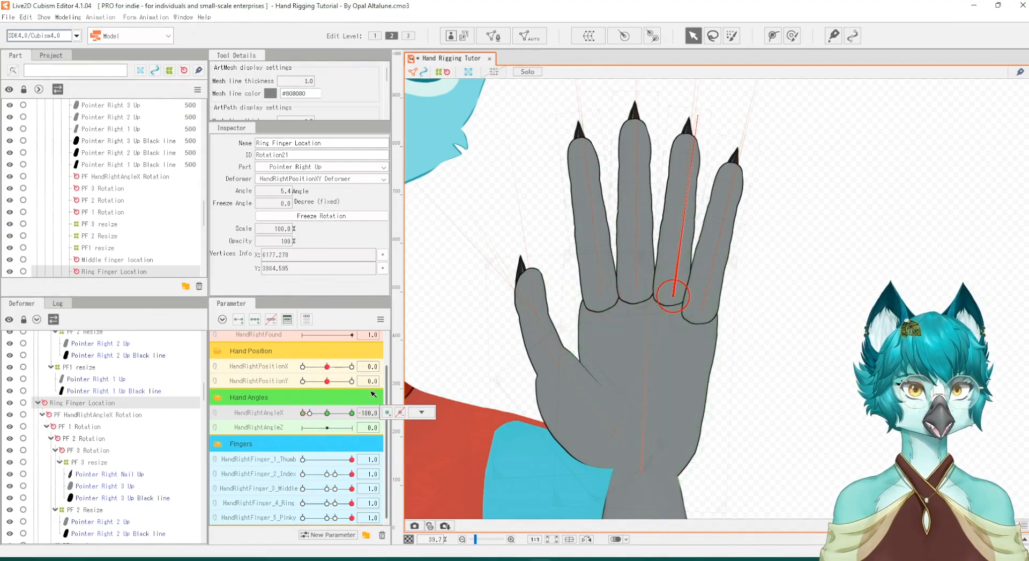
mouse_move(313, 417)
mouse_down()
mouse_move(357, 419)
mouse_move(299, 420)
mouse_up()
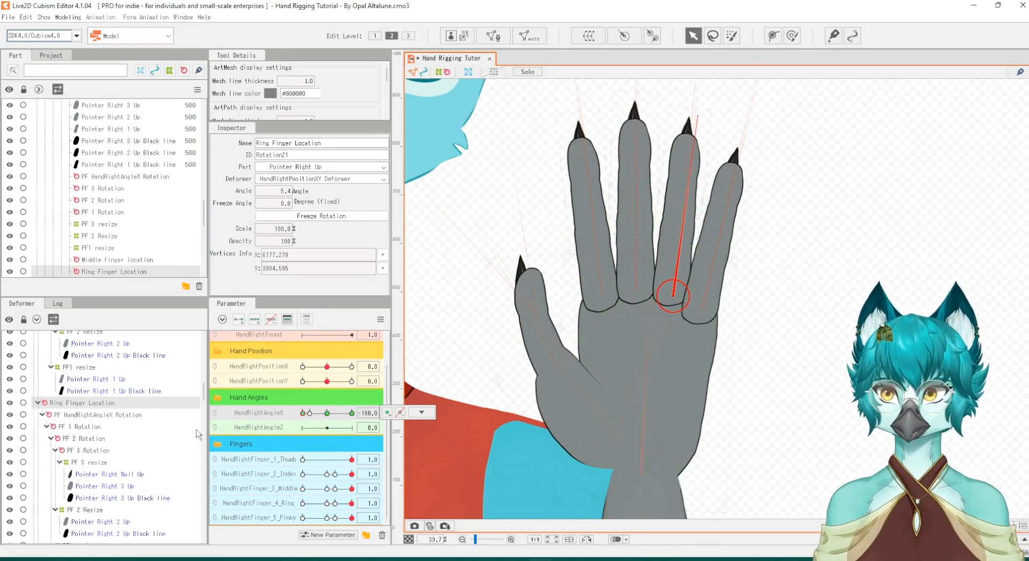
Find the index finger's Pointer Right 1 Up mesh under PF1 resize and toggle its visibility to identify the part it covers
scroll(57, 432, up, 6)
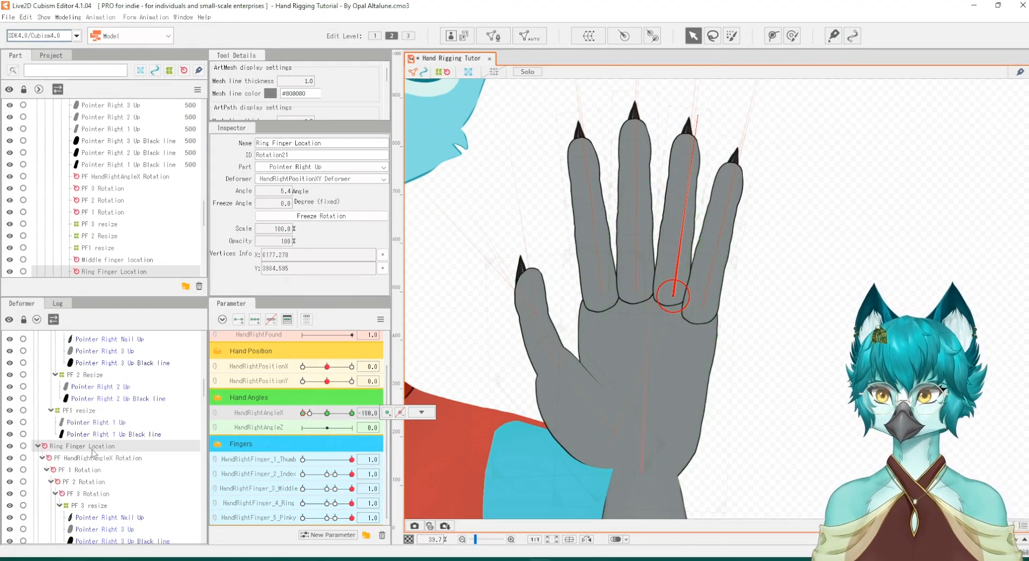
scroll(109, 456, up, 3)
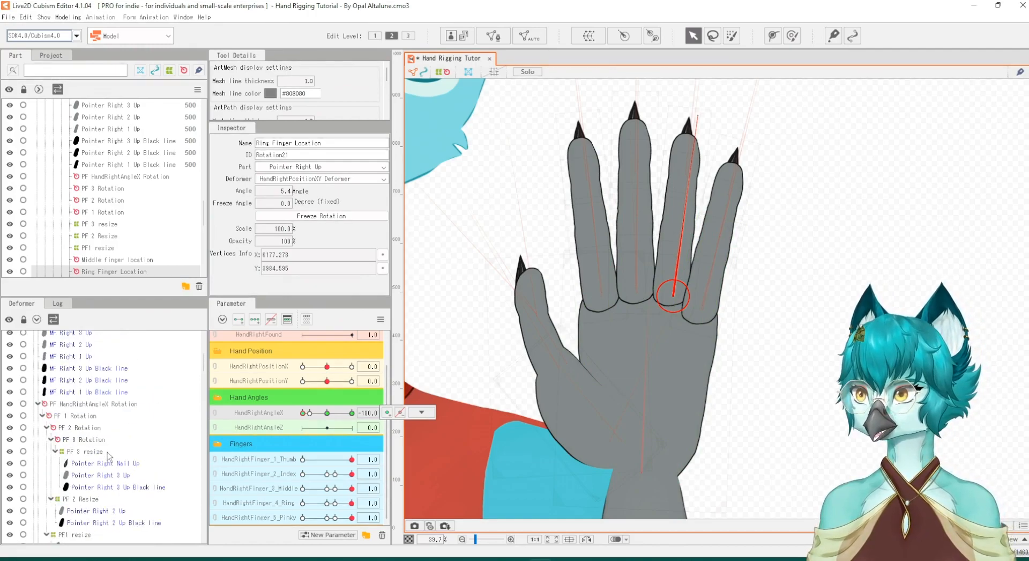
scroll(100, 461, down, 2)
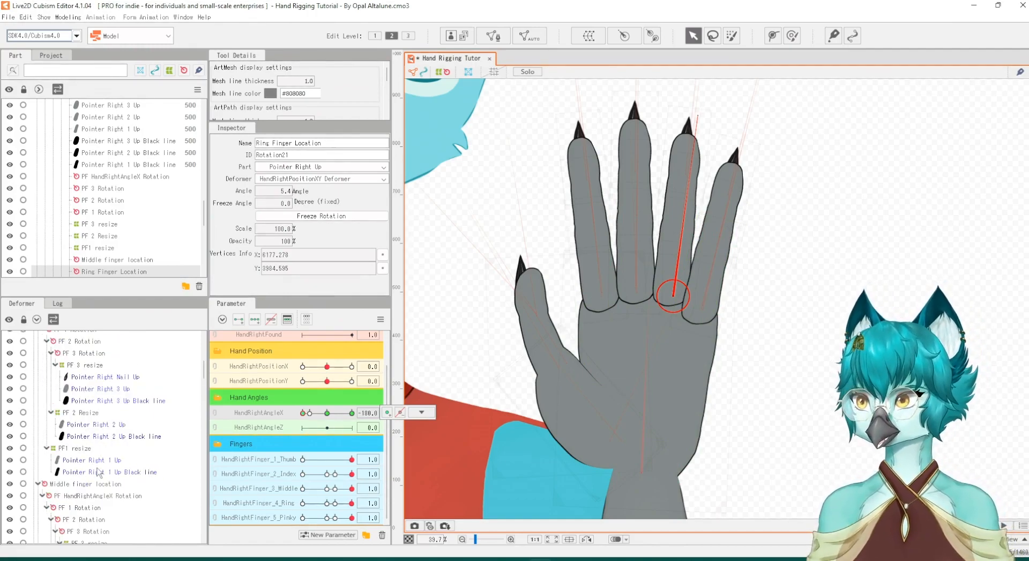
click(93, 461)
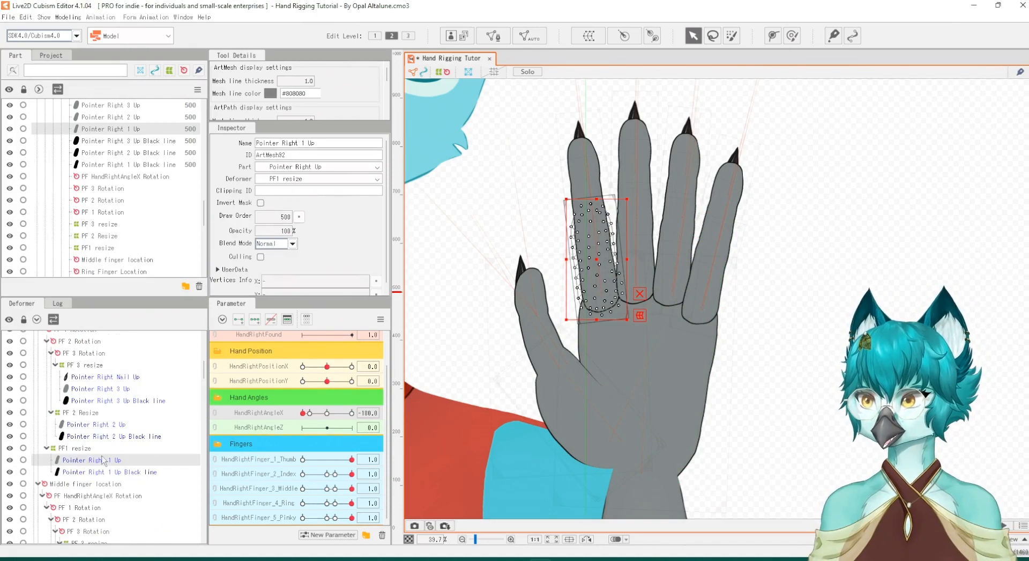
click(10, 460)
click(10, 460)
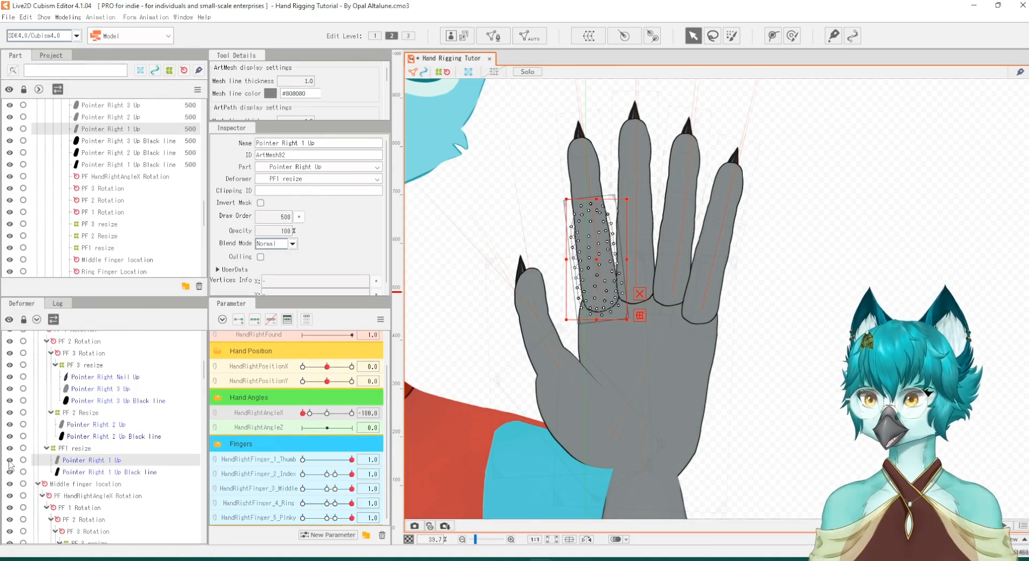
click(9, 460)
click(9, 460)
click(9, 460)
click(9, 460)
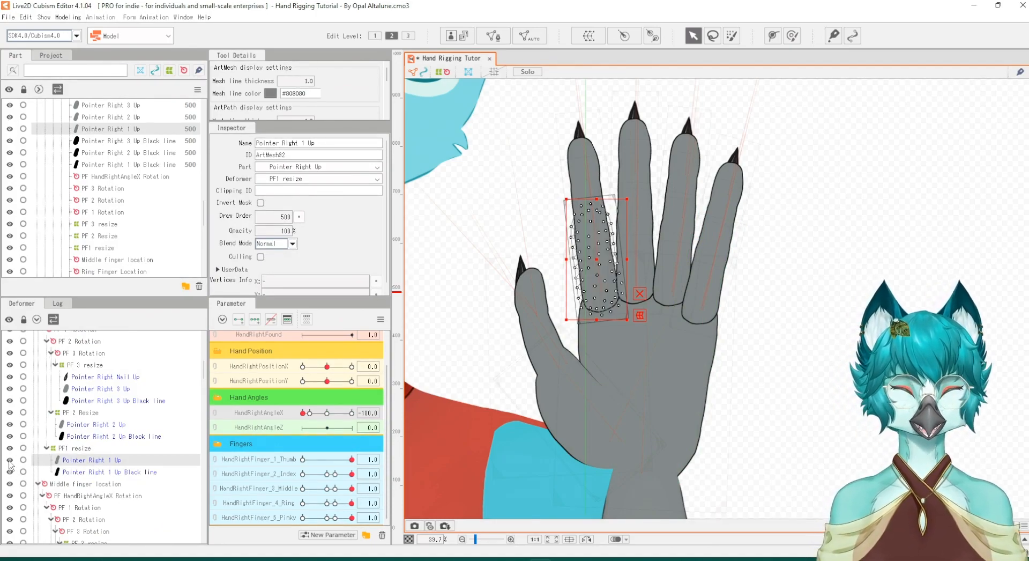
click(9, 460)
click(10, 460)
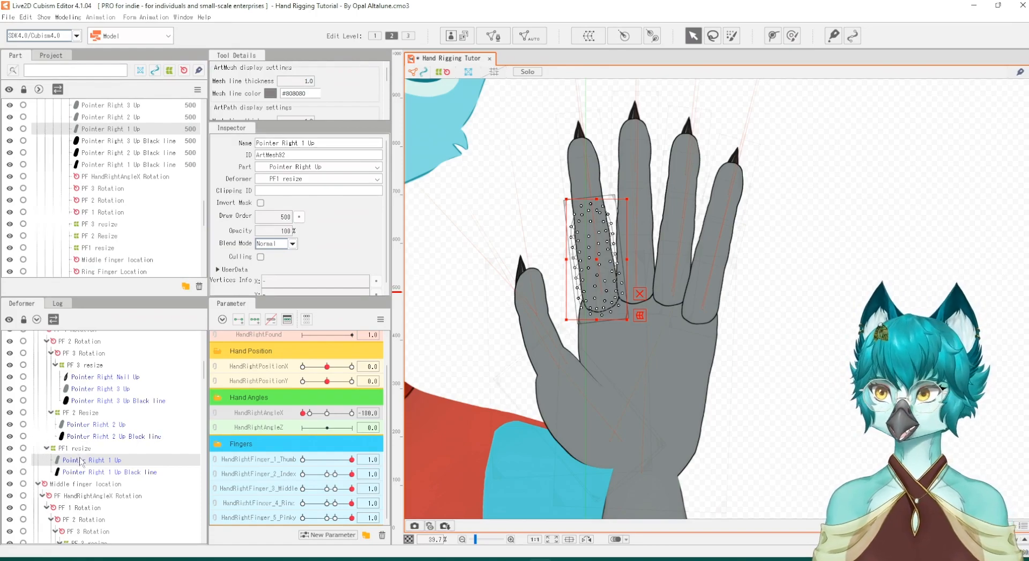
Create a warp deformer named PF1 adjust as parent of Pointer Right 1 Up and key it on HandRightAngleX at -180, 0 and 180
click(590, 36)
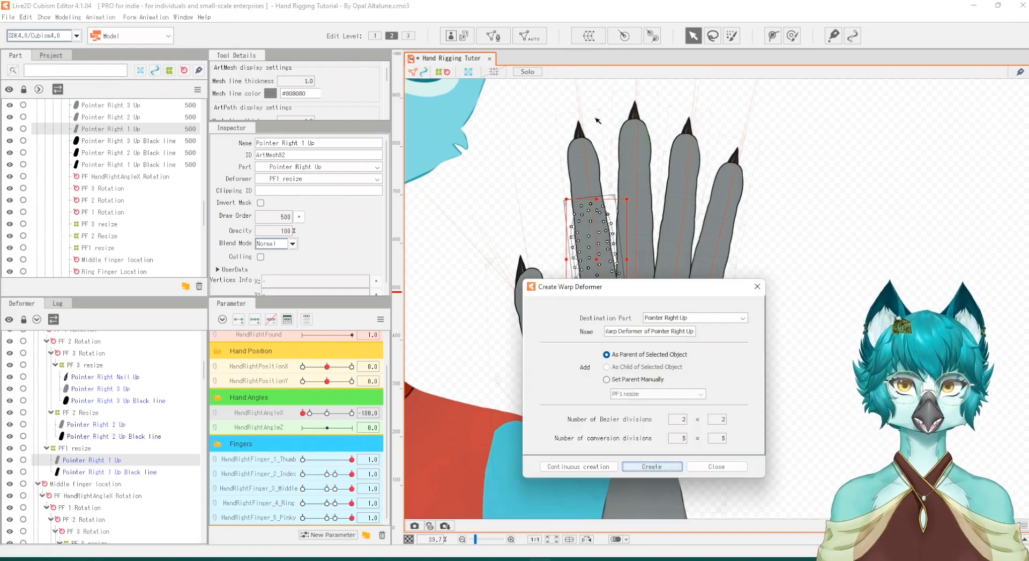
drag(696, 331, 569, 331)
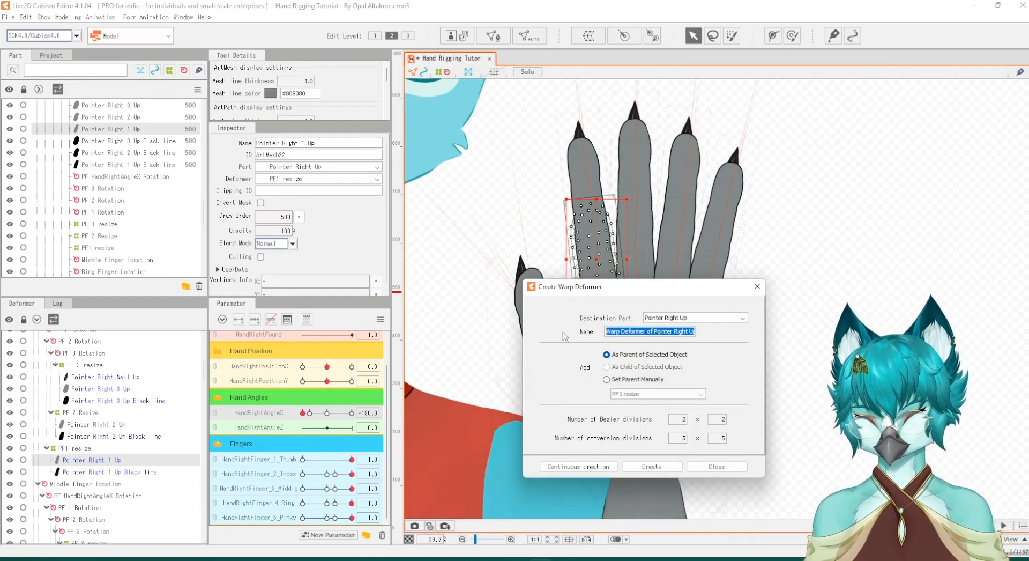
text(PF1 adjust)
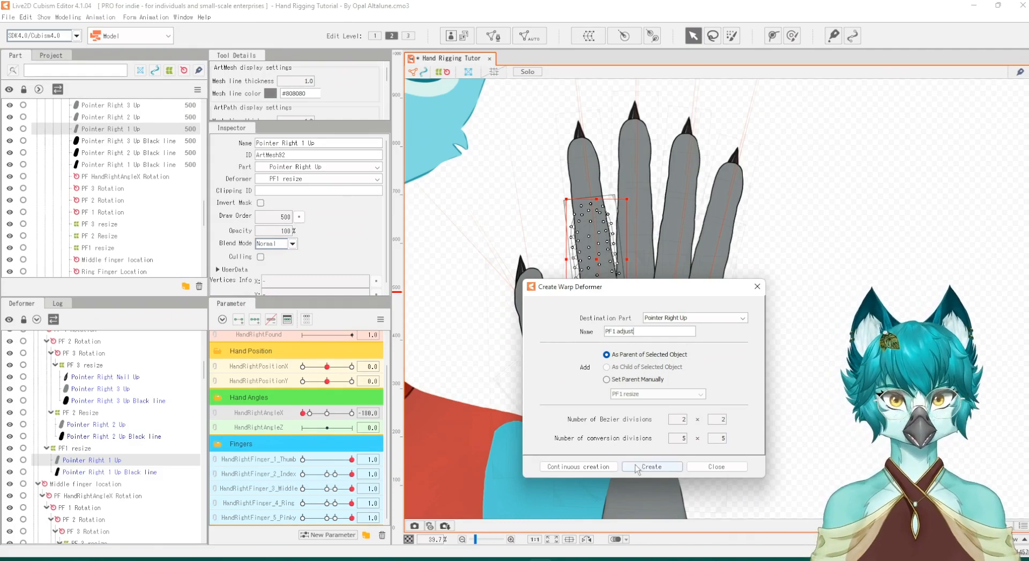
click(652, 466)
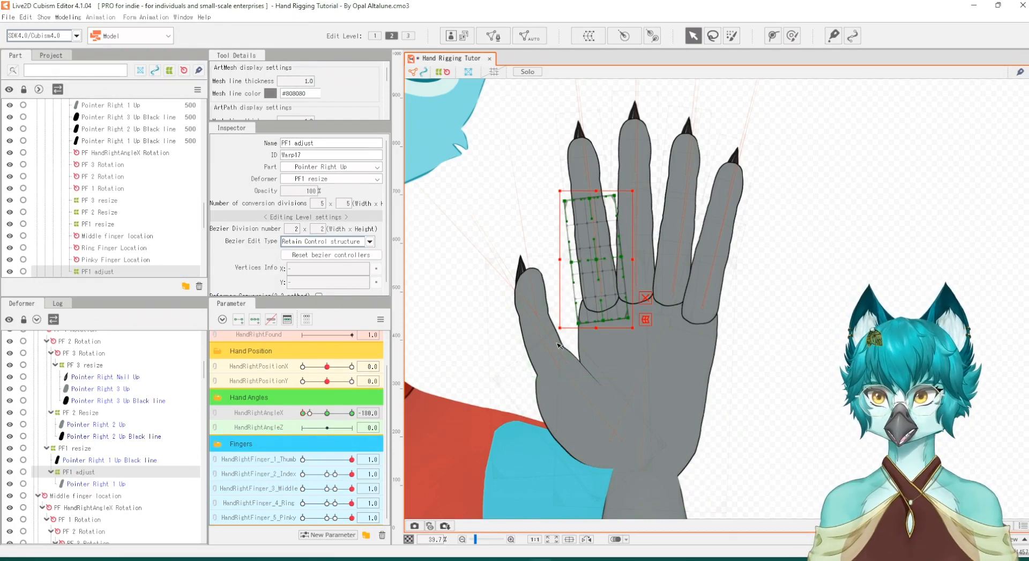
Stretch the lower edge of the PF1 adjust warp farther down over the palm at HandRightAngleX -180 and at 0
scroll(647, 266, up, 2)
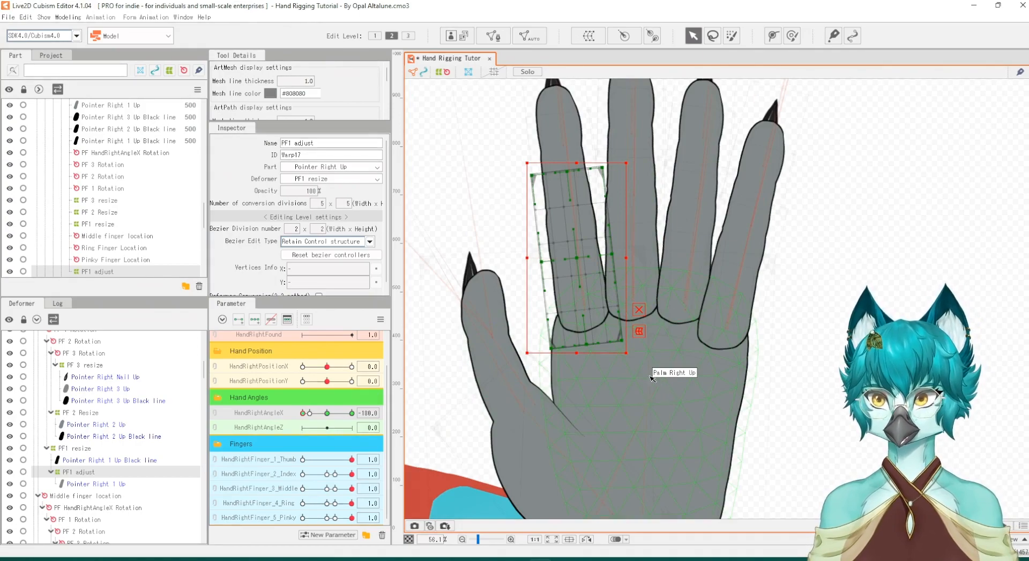
drag(579, 359, 630, 349)
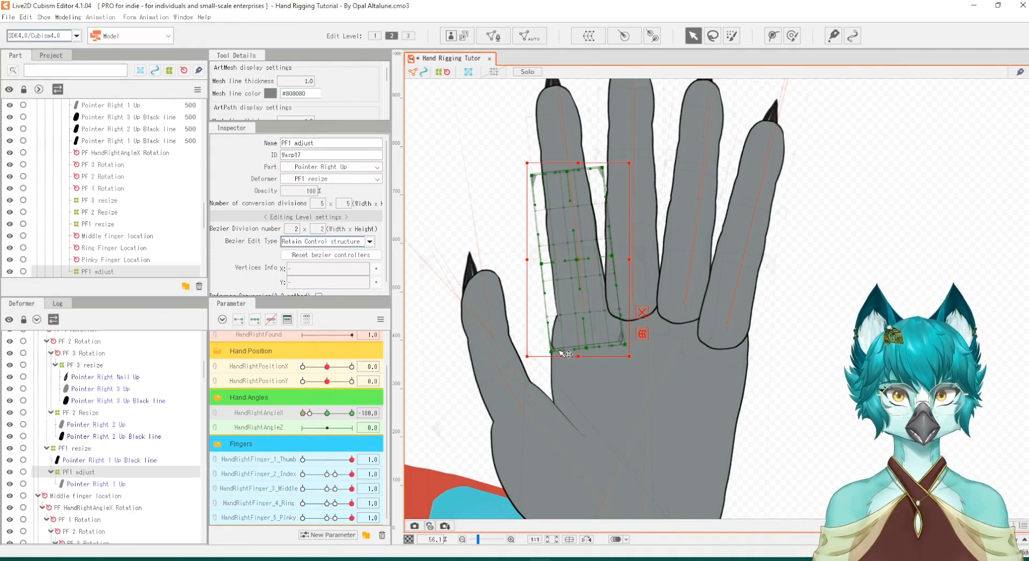
click(318, 413)
drag(317, 413, 328, 413)
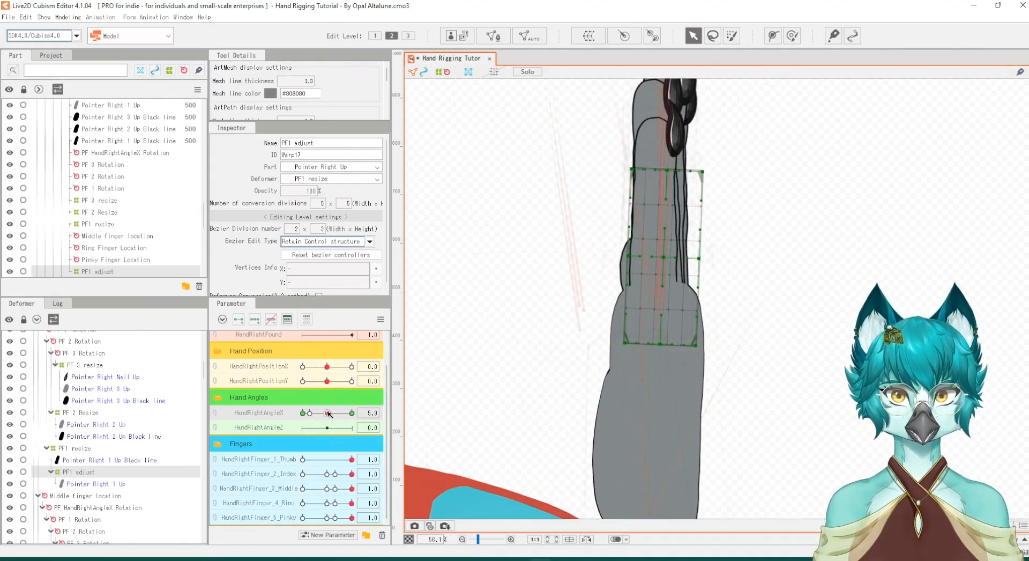
click(663, 347)
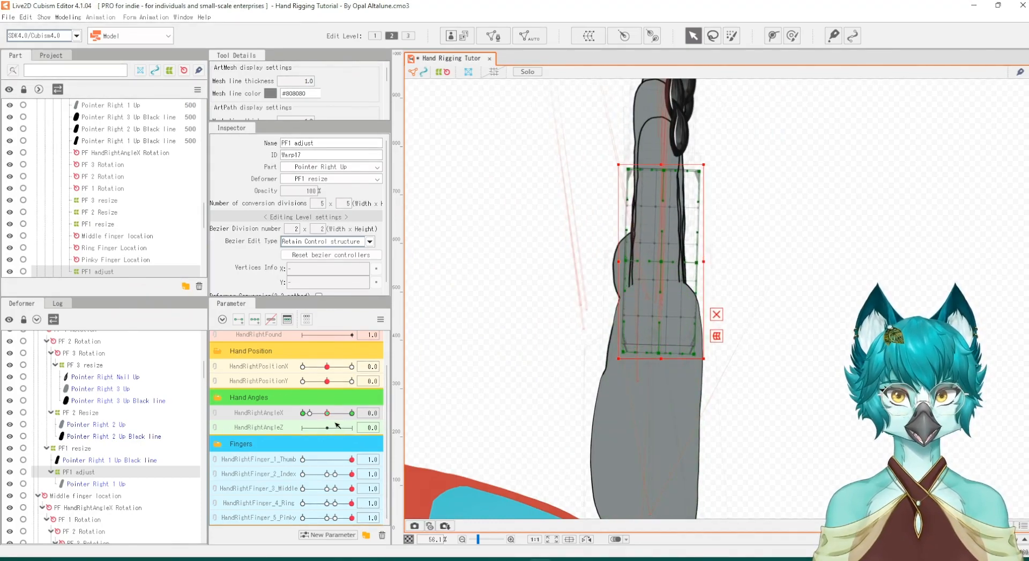
Check how the PF1 adjust warp shapes the index finger's base at HandRightAngleX 0 and -180
mouse_move(327, 413)
mouse_down()
mouse_move(297, 421)
mouse_move(327, 424)
mouse_up()
scroll(590, 300, up, 2)
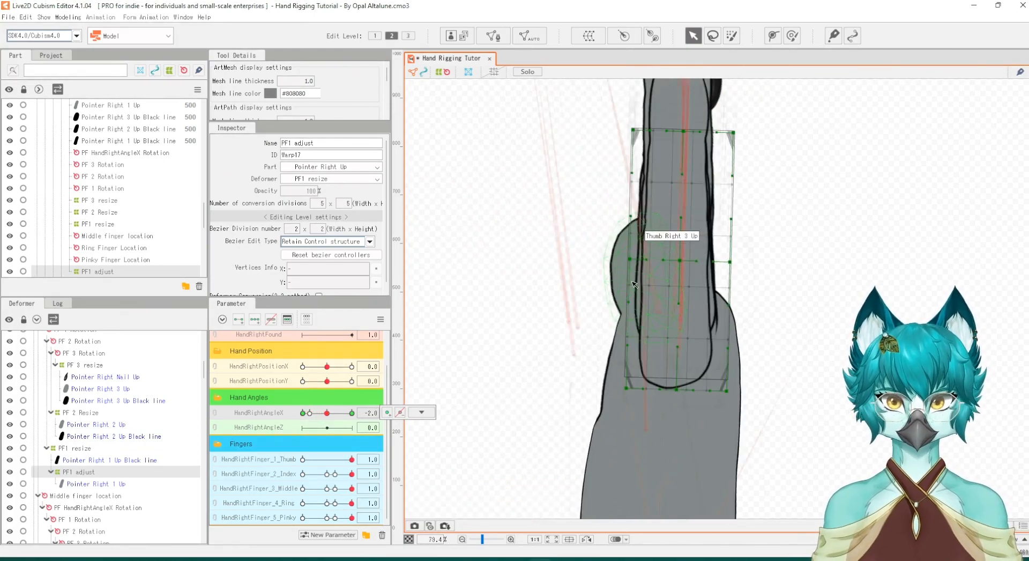
click(633, 342)
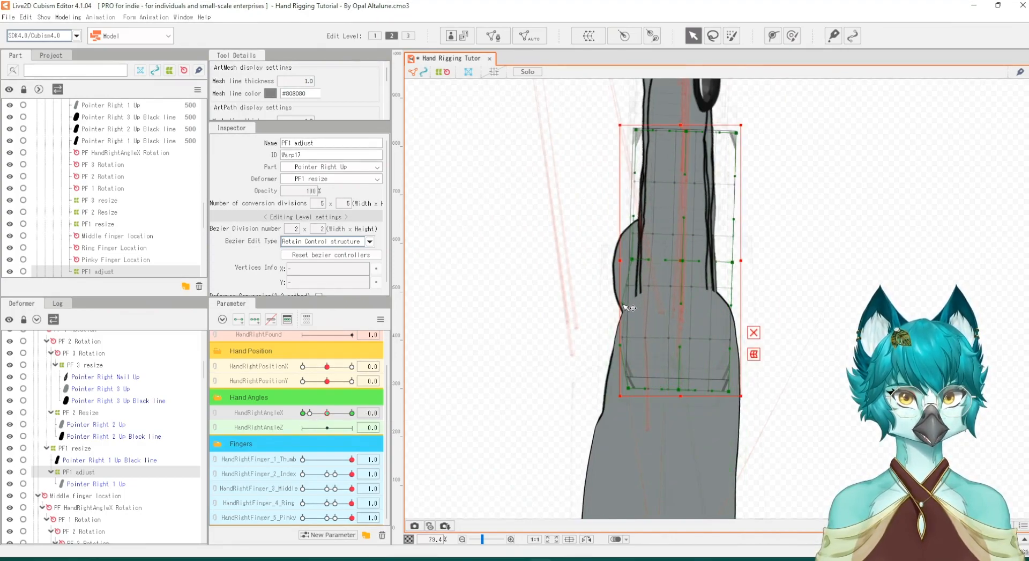
drag(327, 413, 289, 423)
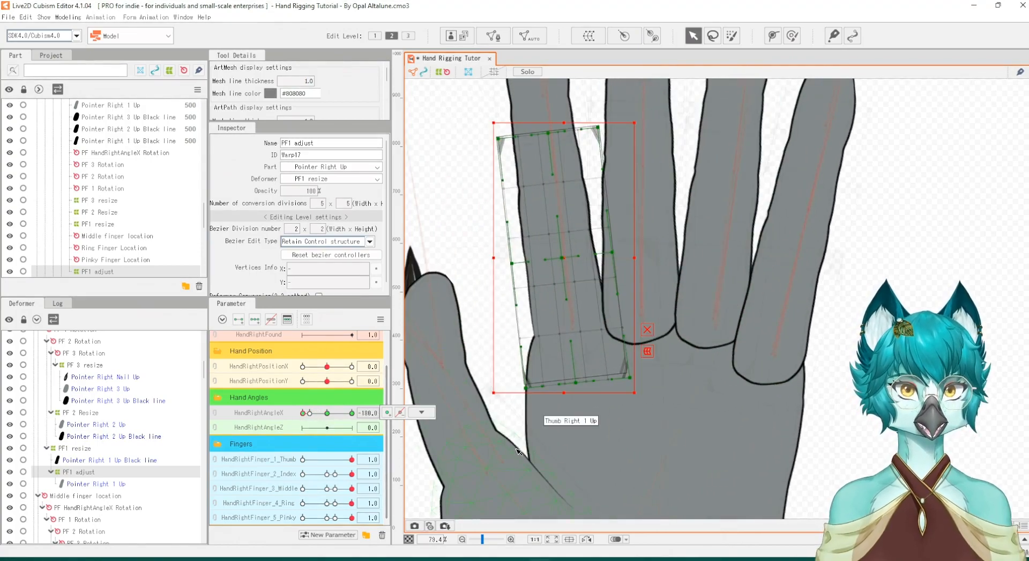
scroll(536, 423, down, 2)
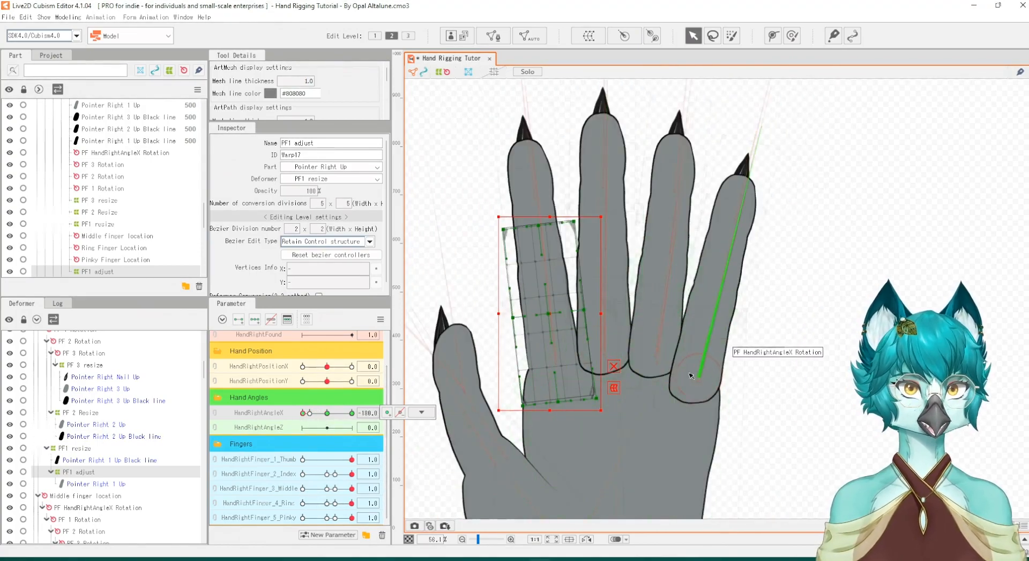
mouse_move(302, 413)
mouse_down()
mouse_move(314, 416)
mouse_move(294, 427)
mouse_move(319, 431)
mouse_move(292, 429)
mouse_up()
Create a warp deformer named MF 1 adjustment as parent of the middle finger's Pointer Right 1 Up, keyed on HandRightAngleX at -180, 0 and 180
scroll(141, 425, down, 4)
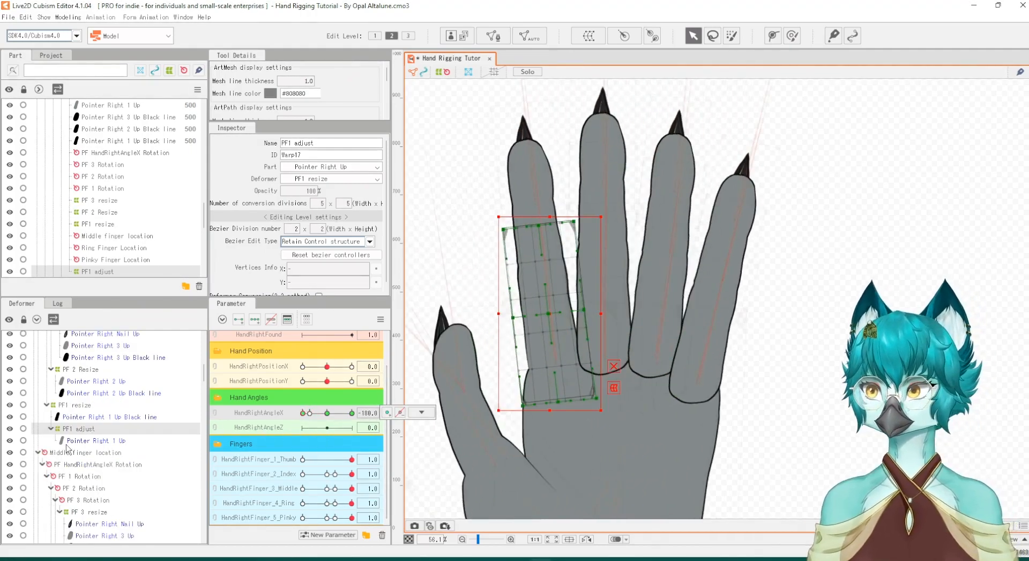
scroll(105, 441, down, 1)
click(98, 479)
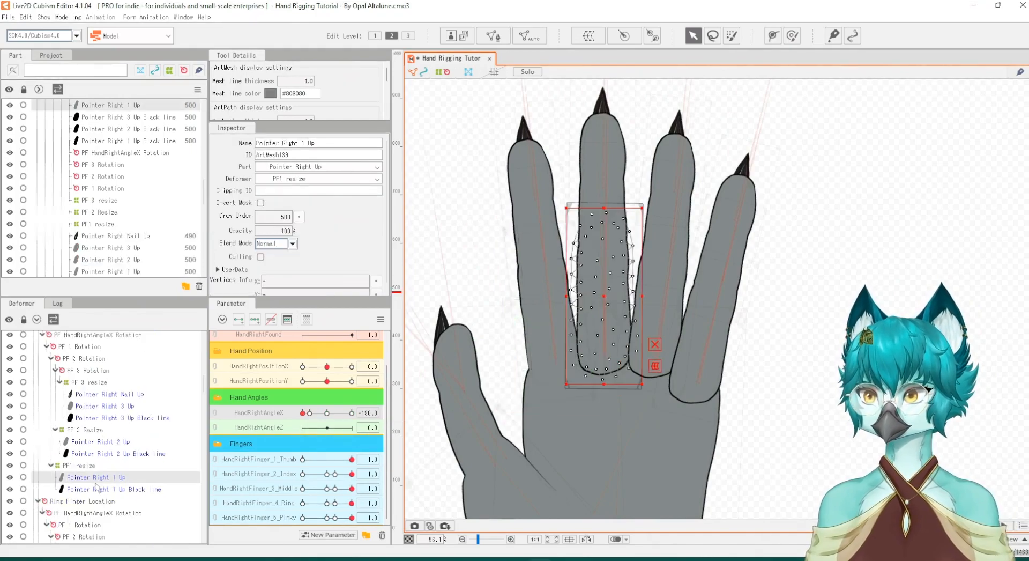
click(589, 36)
drag(695, 332, 555, 332)
text(MF)
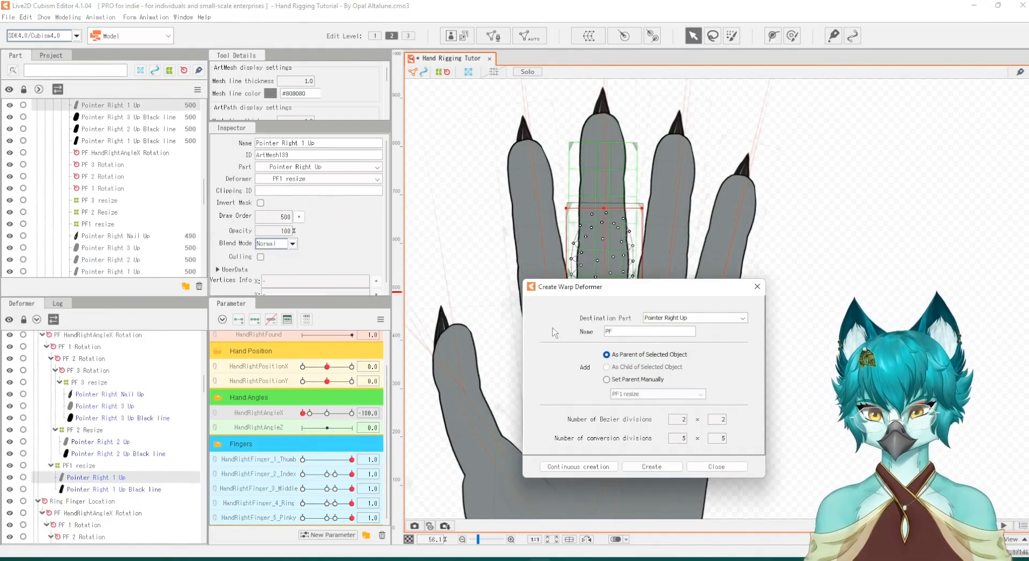
text( 1 adjustment)
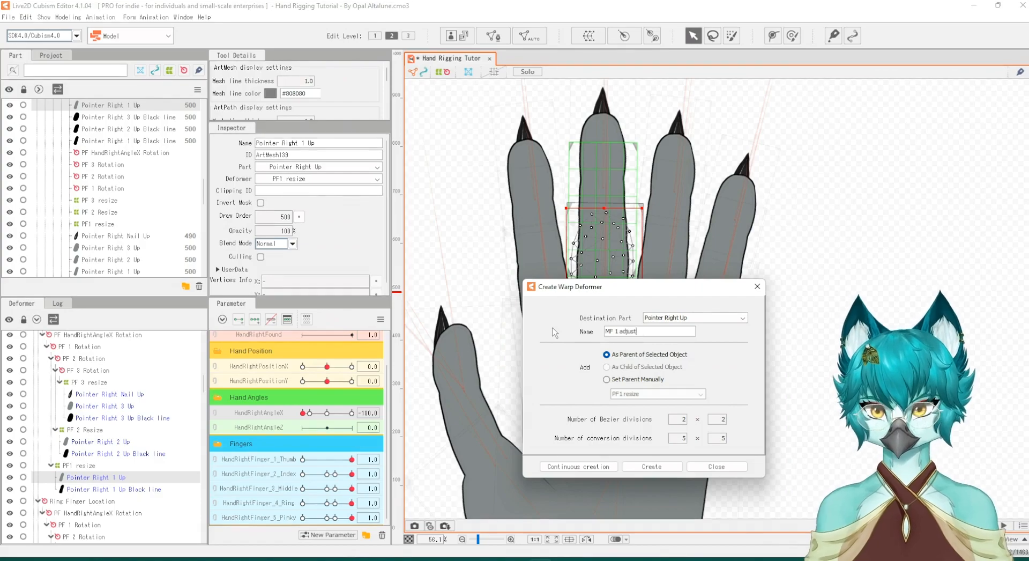
click(647, 464)
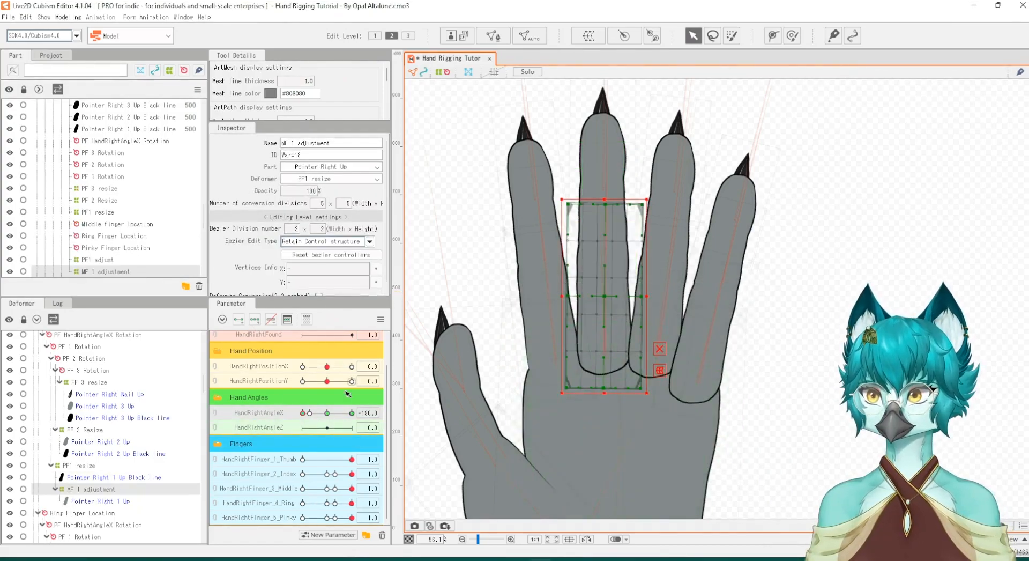
Stretch the lower edge of the MF 1 adjustment warp slightly down over the palm at HandRightAngleX -180 and at 0
drag(572, 390, 574, 394)
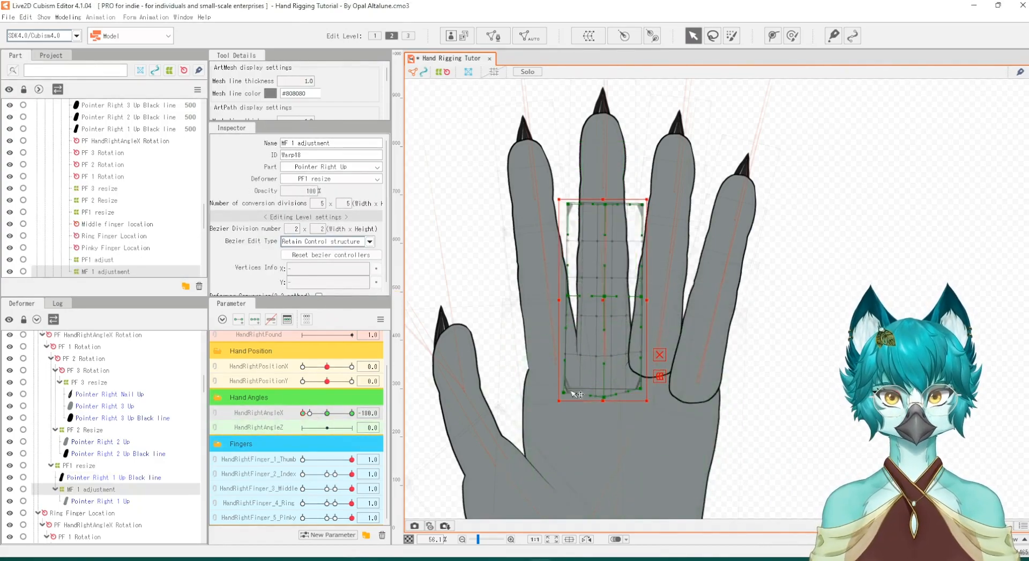
drag(302, 413, 327, 414)
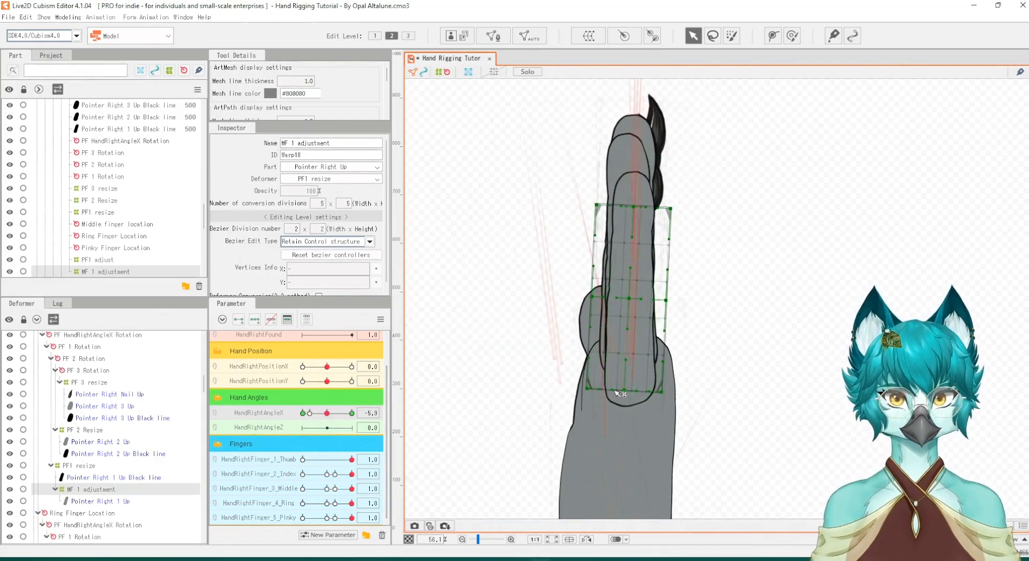
click(628, 398)
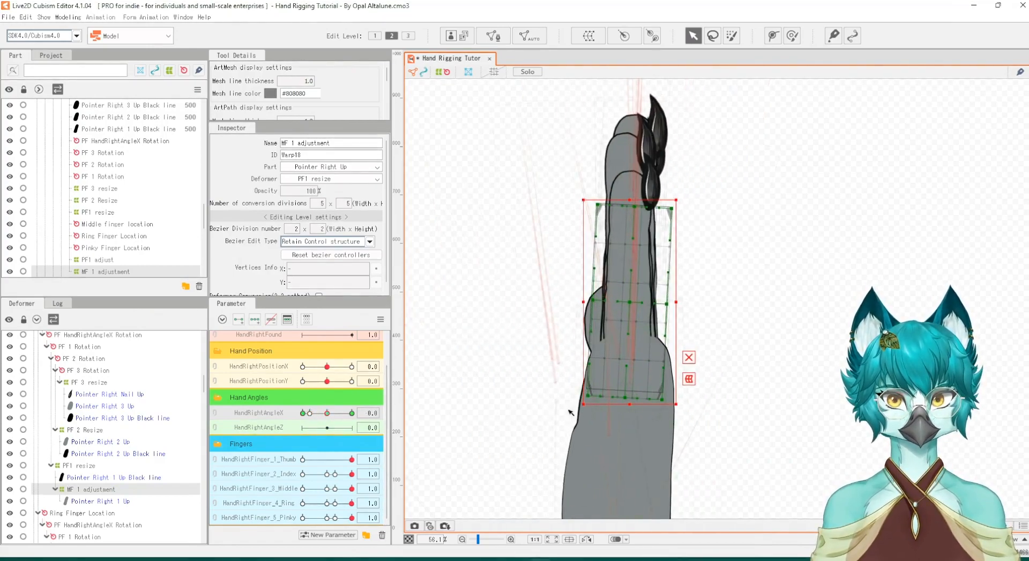
Create a warp deformer named RF 1 adjustment as parent of the ring finger's Pointer Right 1 Up, keyed on HandRightAngleX at -180, 0 and 180
drag(327, 413, 299, 424)
scroll(118, 468, down, 5)
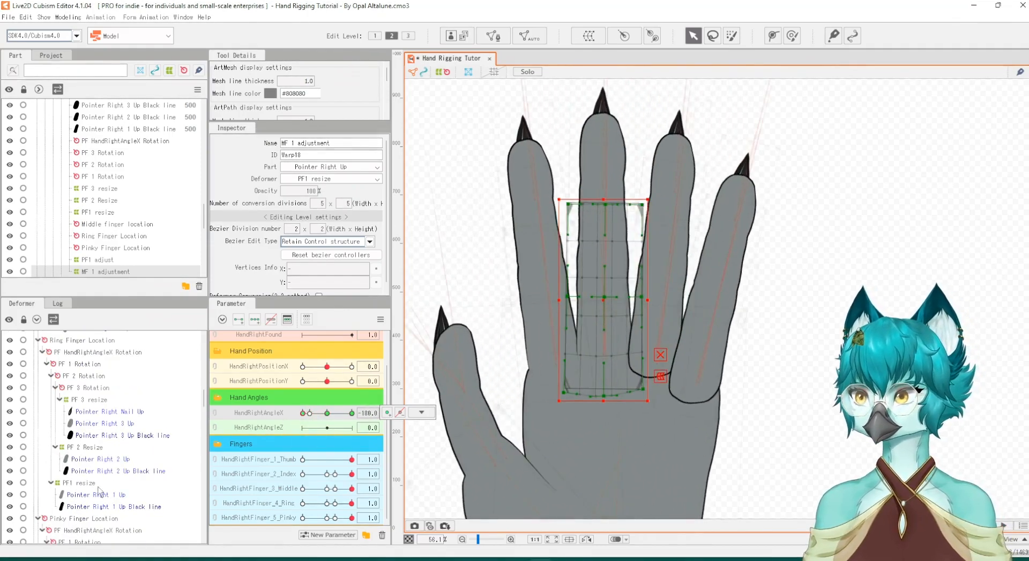
click(99, 494)
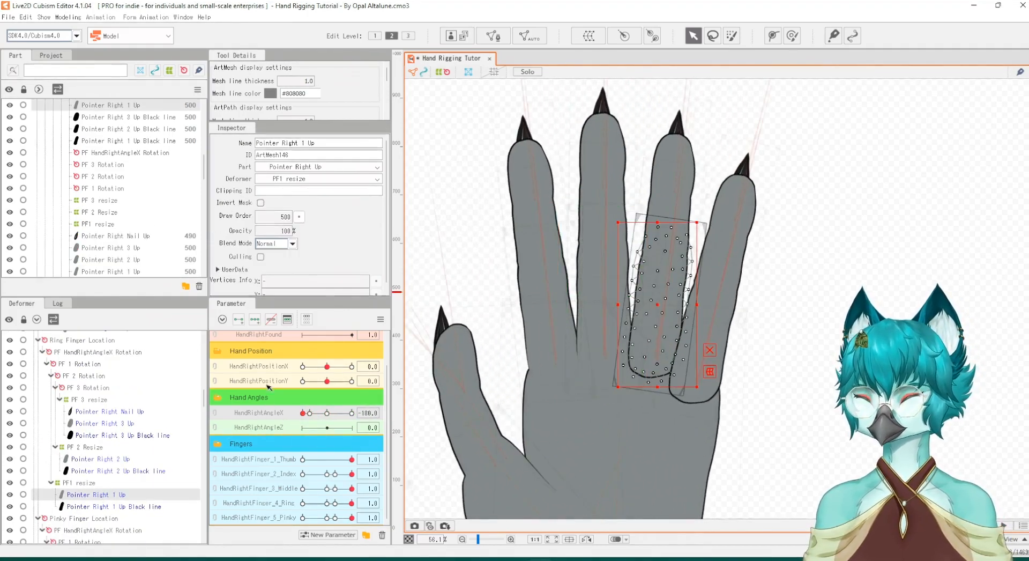
click(593, 36)
double_click(692, 331)
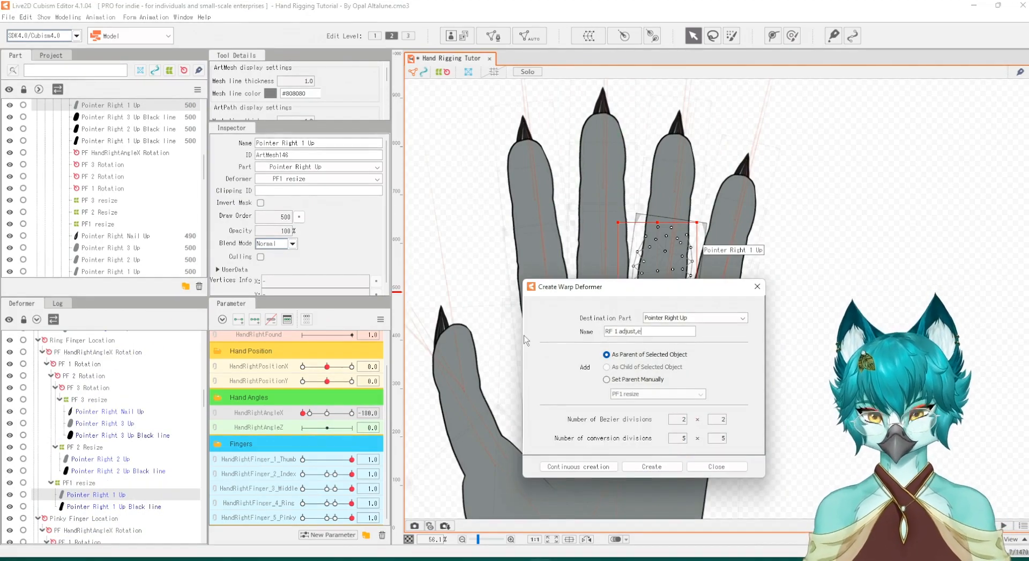
click(633, 465)
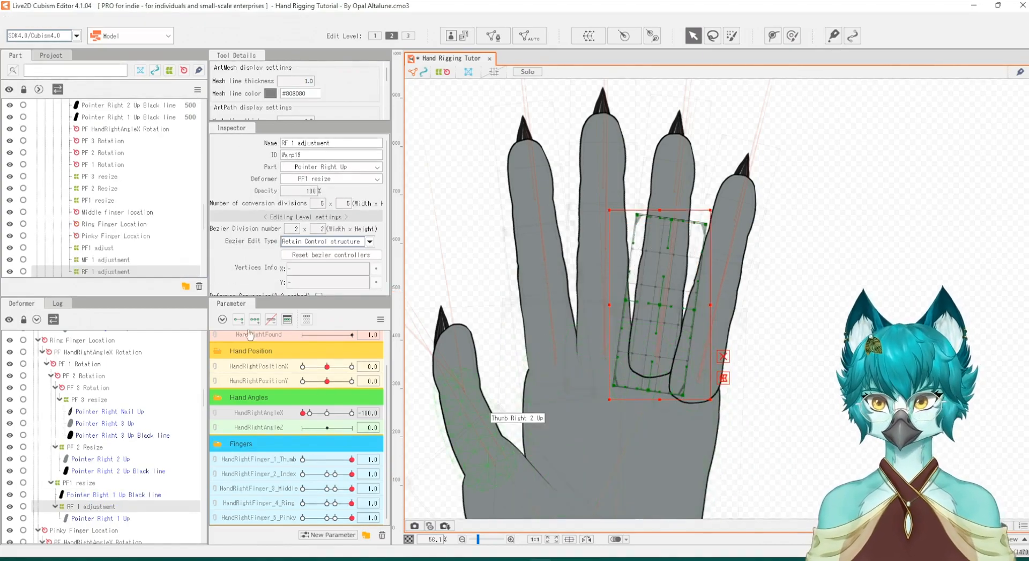
Stretch the lower edge of the RF 1 adjustment warp slightly down over the palm at HandRightAngleX -180 and at 0
drag(660, 401, 660, 406)
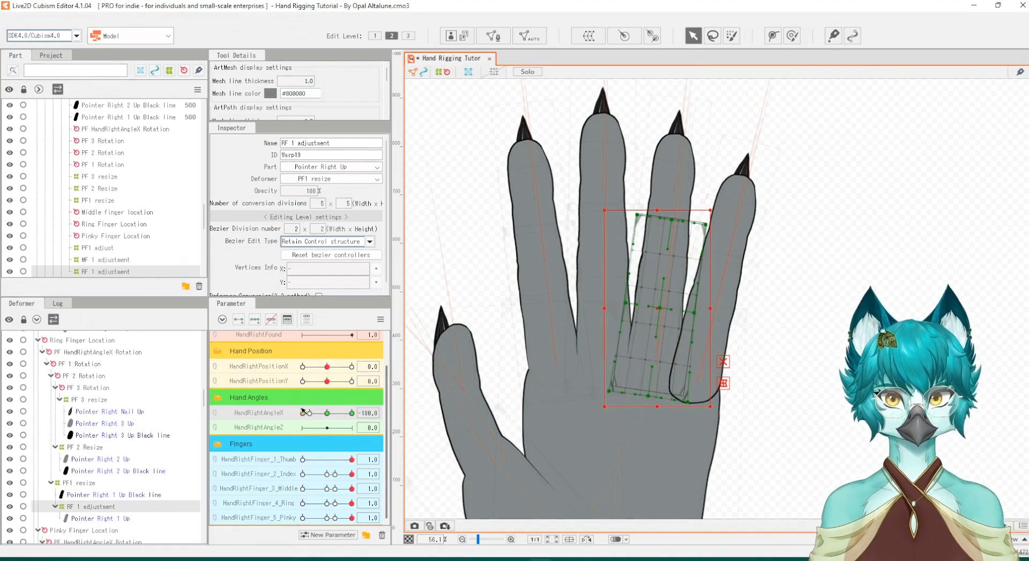
drag(303, 412, 328, 421)
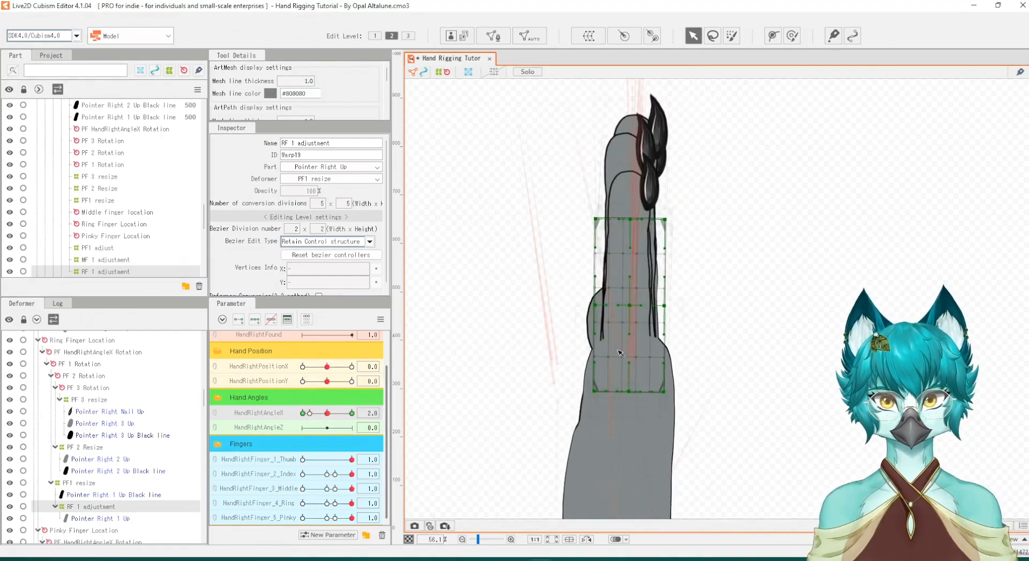
click(630, 394)
drag(630, 397, 631, 404)
Create a warp deformer named PF 1 adjustment as parent of the pinky's Pointer Right 1 Up, keyed on HandRightAngleX at -180, 0 and 180
scroll(119, 495, down, 3)
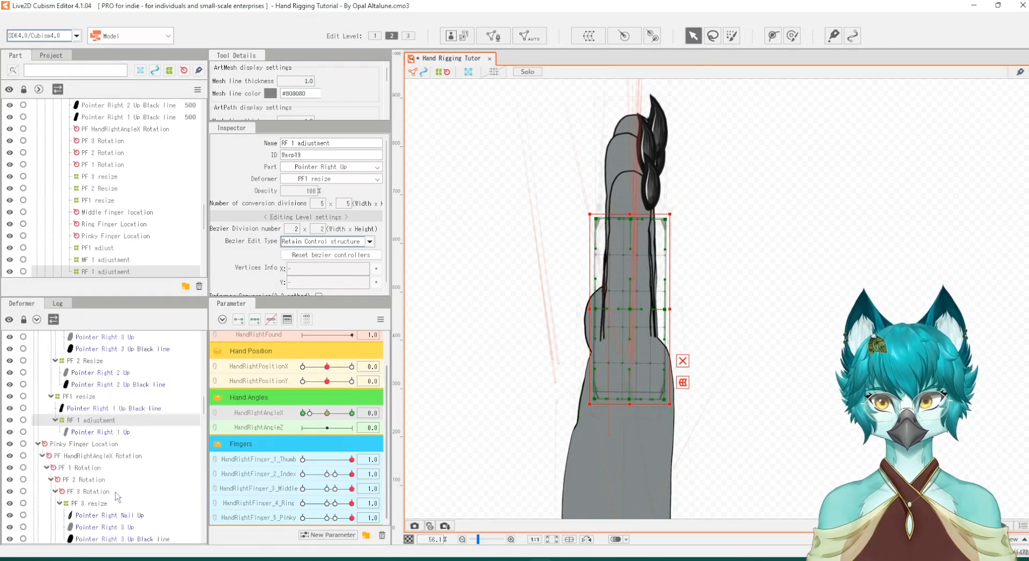
click(102, 520)
click(309, 414)
drag(309, 415, 302, 413)
scroll(107, 467, down, 3)
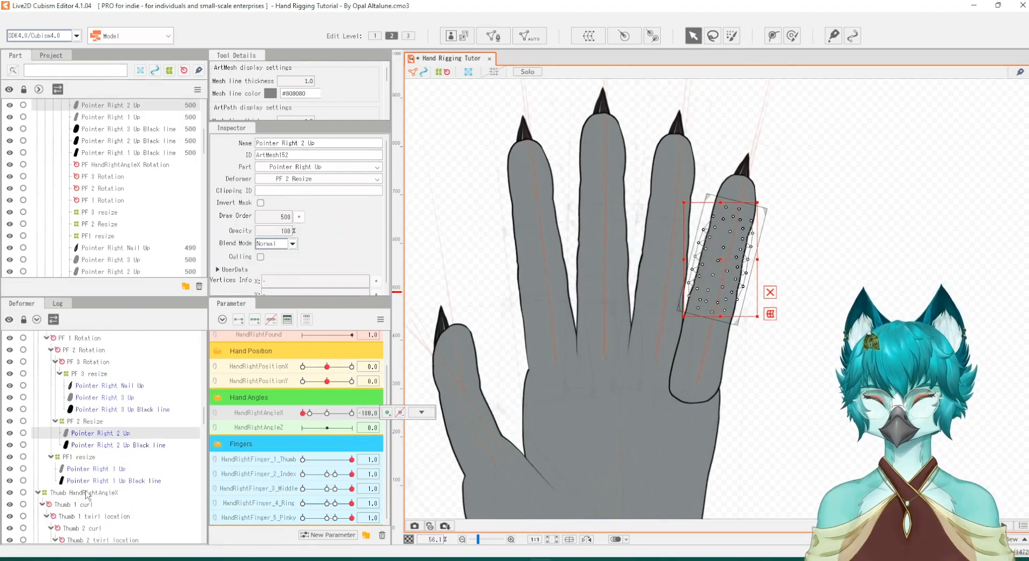
click(96, 468)
click(589, 35)
text(PF 1 adjustment)
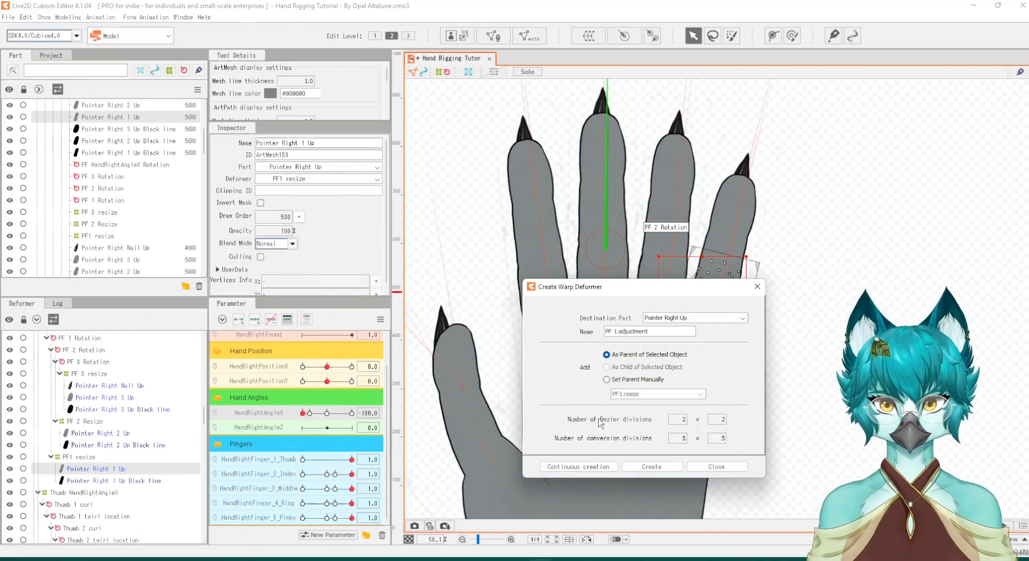
click(652, 467)
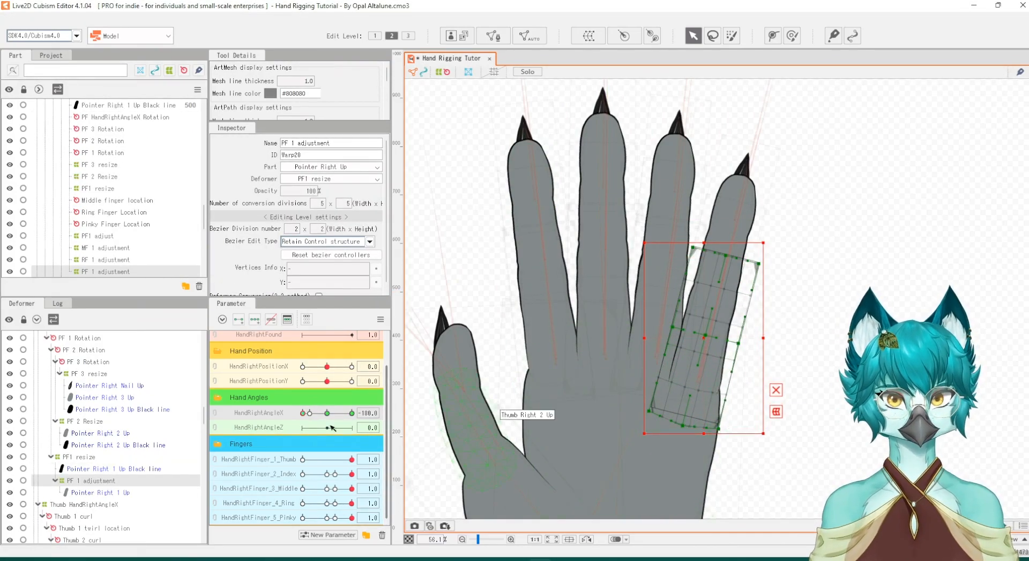
Stretch the lower edge of the pinky's PF 1 adjustment warp down at HandRightAngleX 0, and return the hand to -180
drag(302, 413, 328, 429)
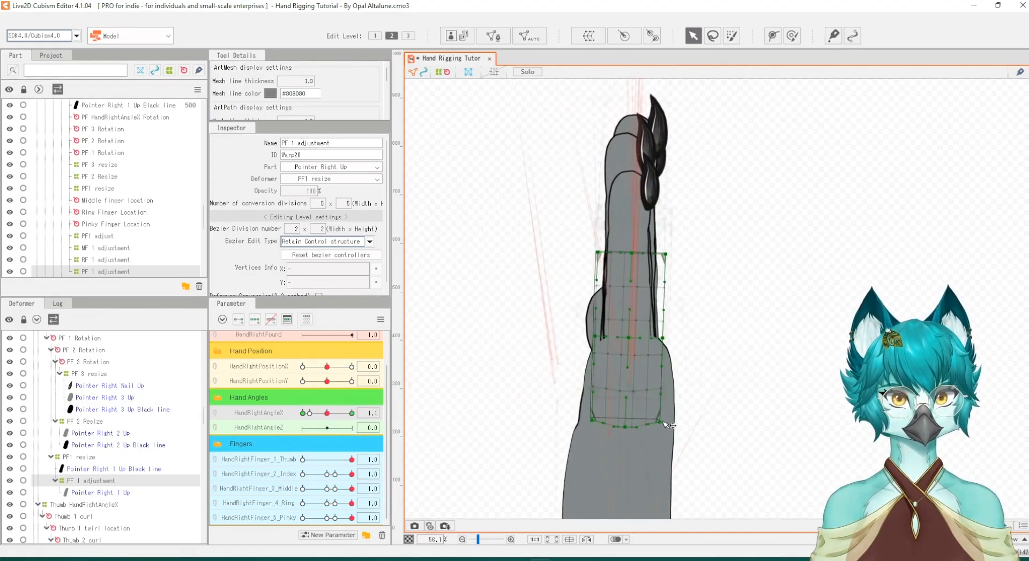
drag(660, 422, 668, 423)
drag(302, 414, 300, 435)
scroll(644, 343, down, 5)
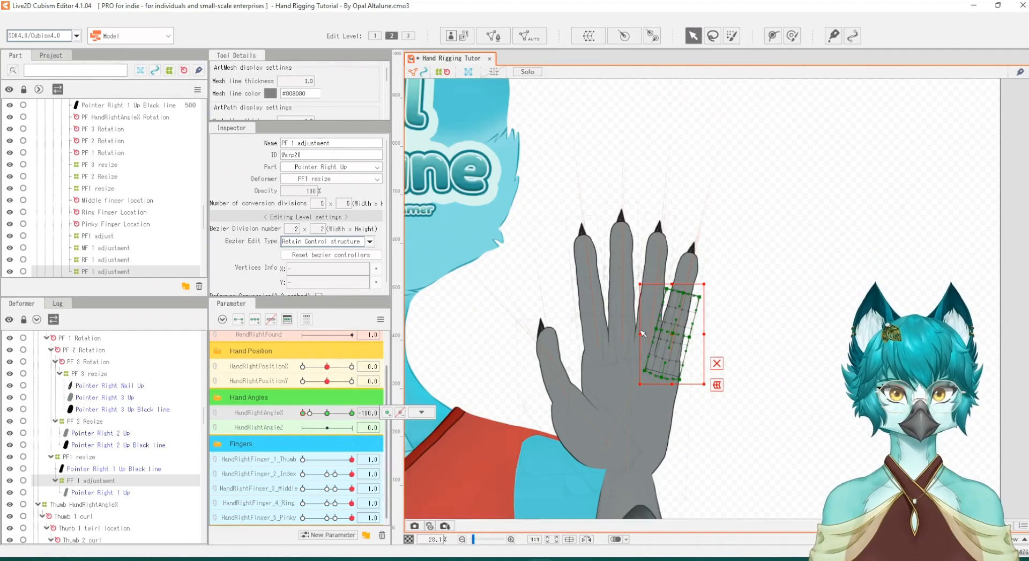
With the pinky's PF1 resize selected, turn the hand to HandRightAngleX 180 and lower HandRightFinger_5_Pinky to 0 to examine the curled finger
click(88, 461)
scroll(762, 336, up, 1)
mouse_move(351, 413)
mouse_down()
mouse_move(315, 418)
mouse_move(349, 426)
mouse_up()
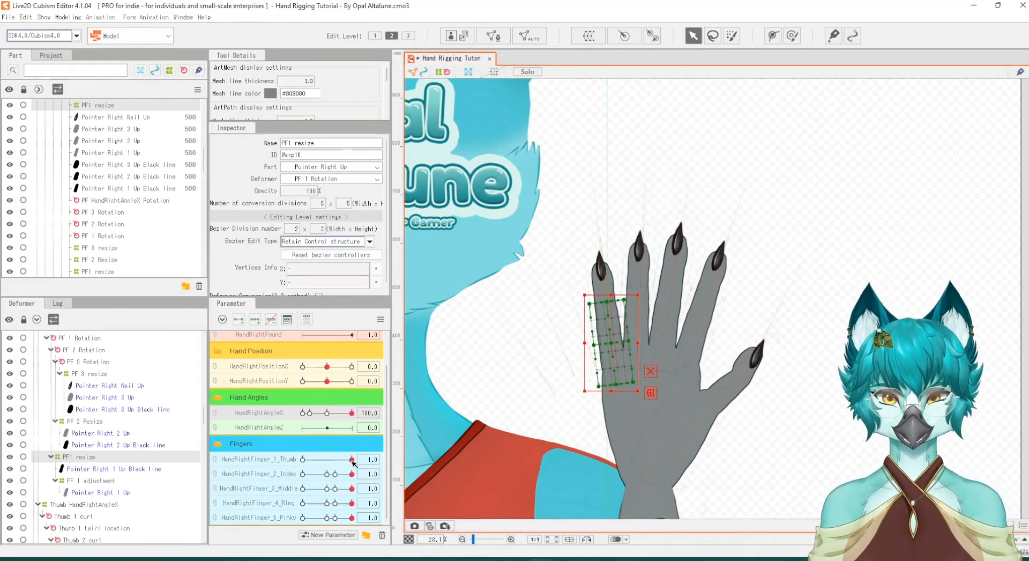
drag(346, 518, 314, 511)
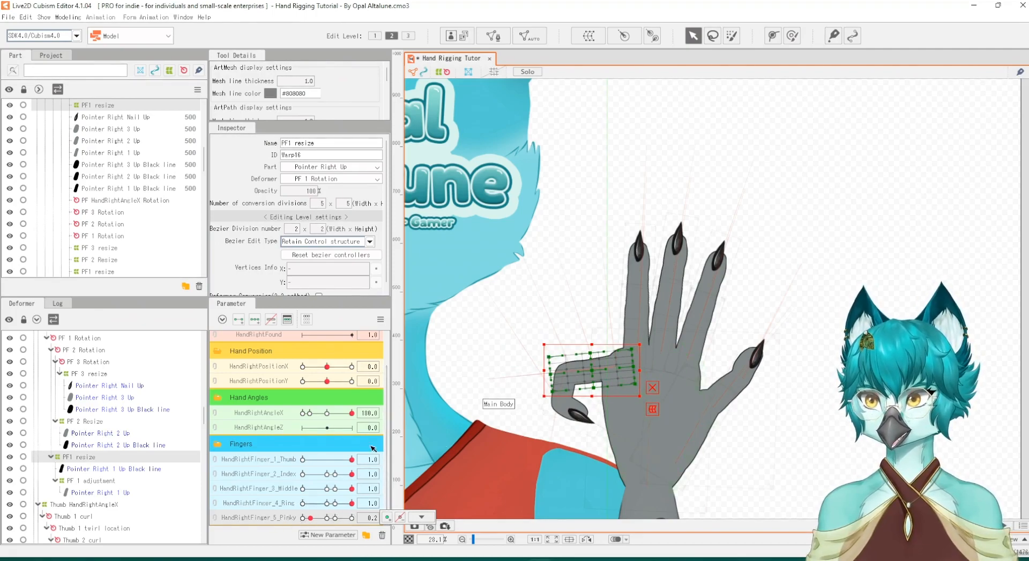
mouse_move(354, 415)
mouse_down()
mouse_move(338, 421)
mouse_move(357, 427)
mouse_move(319, 431)
mouse_move(349, 414)
mouse_move(333, 416)
mouse_move(358, 418)
mouse_up()
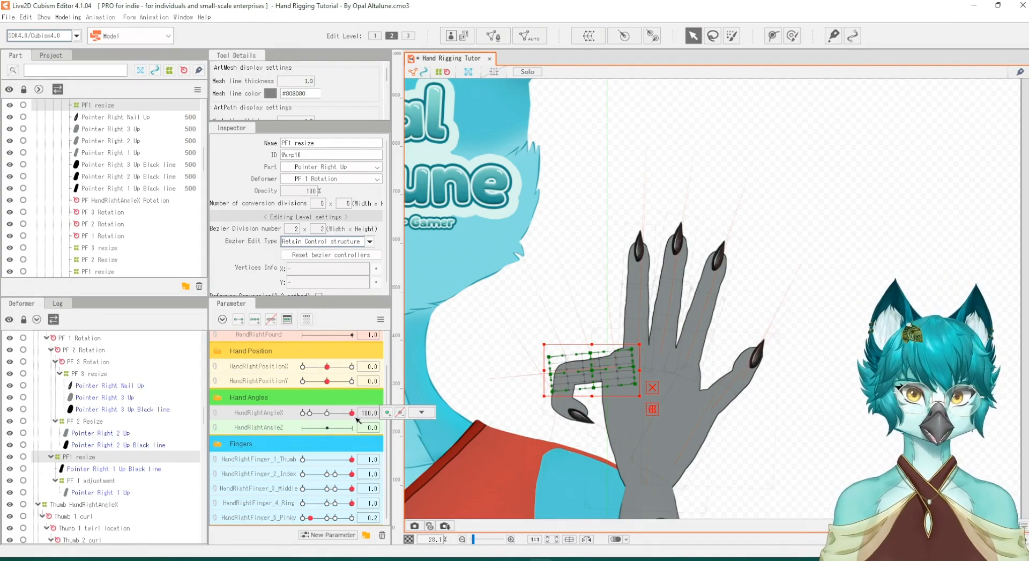
mouse_move(357, 419)
mouse_down()
mouse_move(323, 430)
mouse_move(363, 417)
mouse_up()
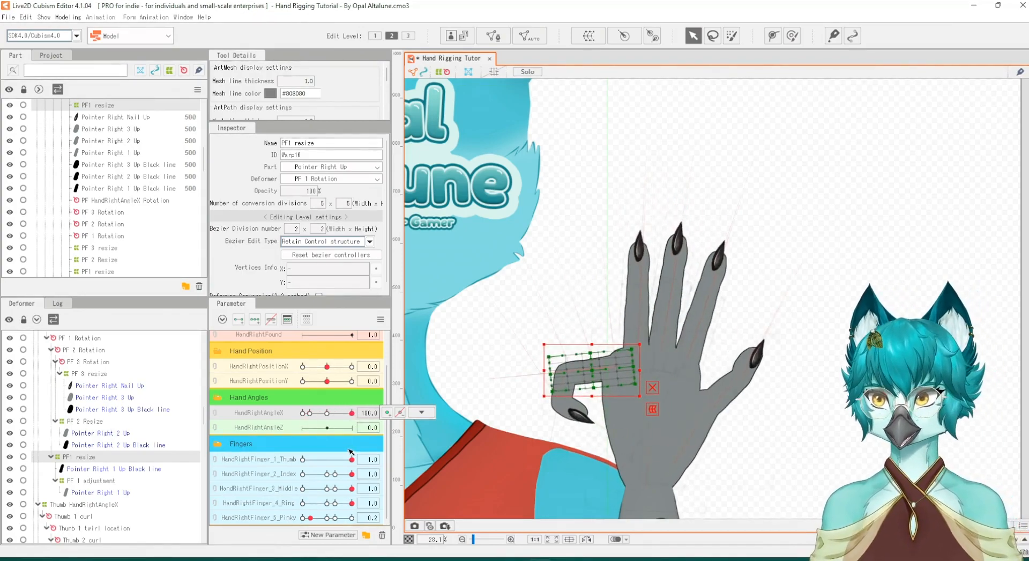
drag(312, 518, 303, 526)
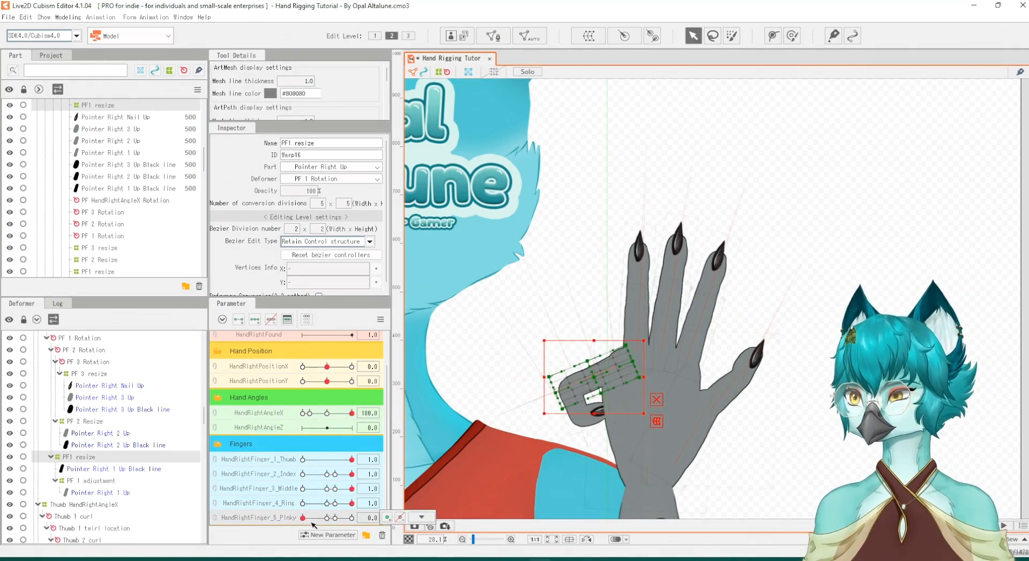
drag(315, 521, 300, 523)
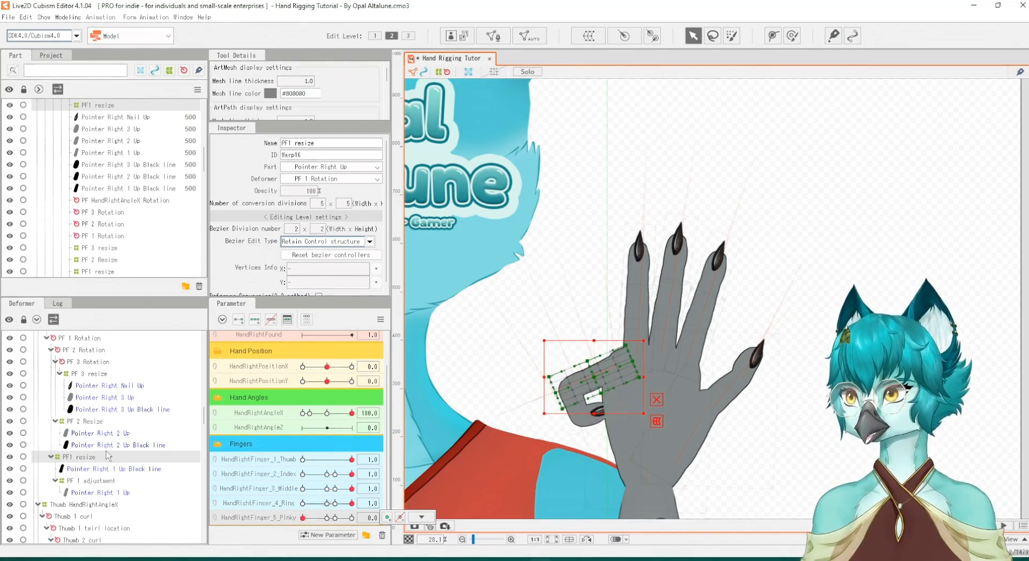
Inspect the HandRightAngleX and HandRightFinger_5_Pinky keys of Pinky Finger Location and the pinky's Pointer Right Nail Up mesh at angle 180
scroll(108, 455, up, 1)
click(72, 357)
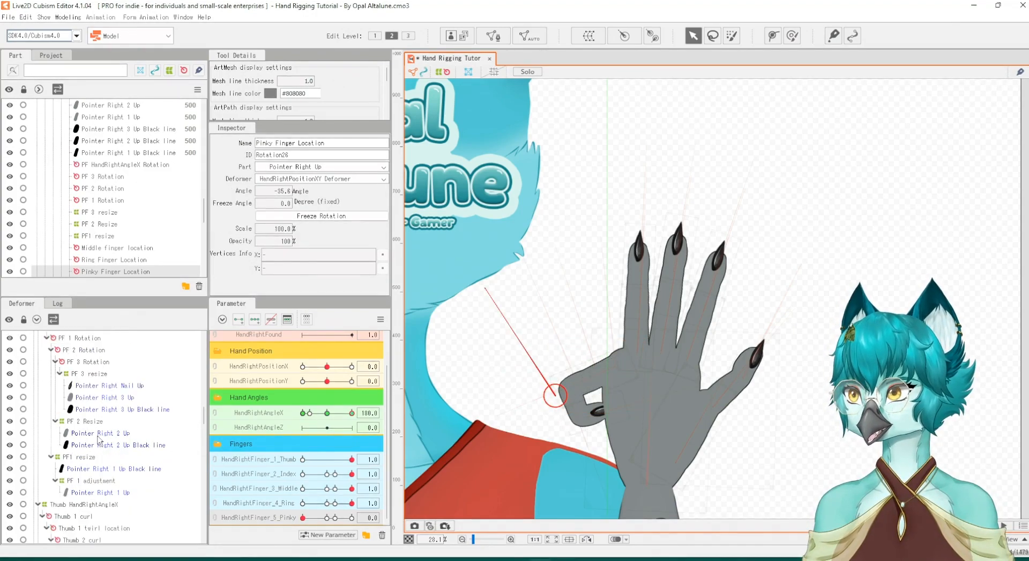
scroll(91, 424, down, 1)
click(92, 387)
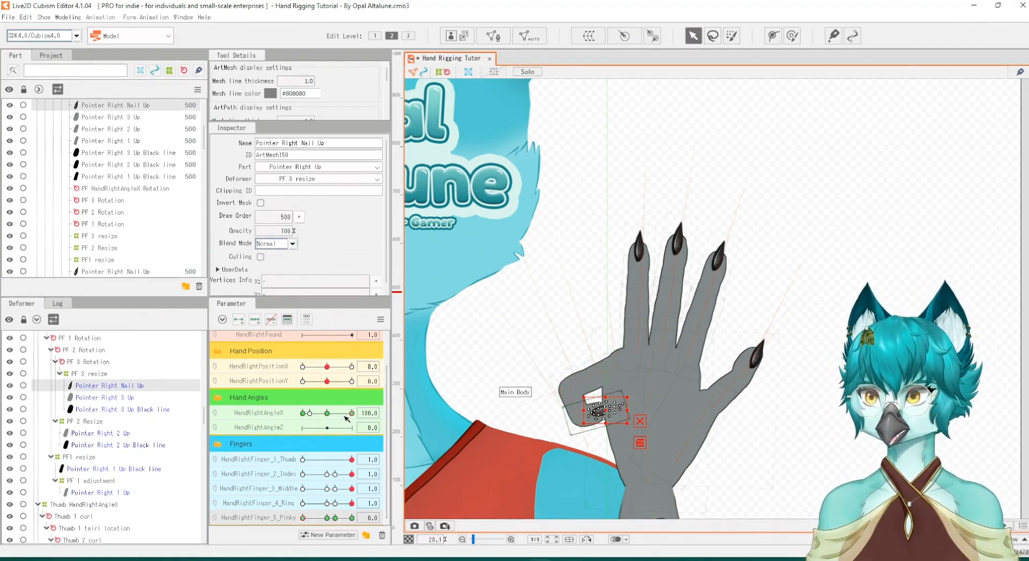
click(351, 417)
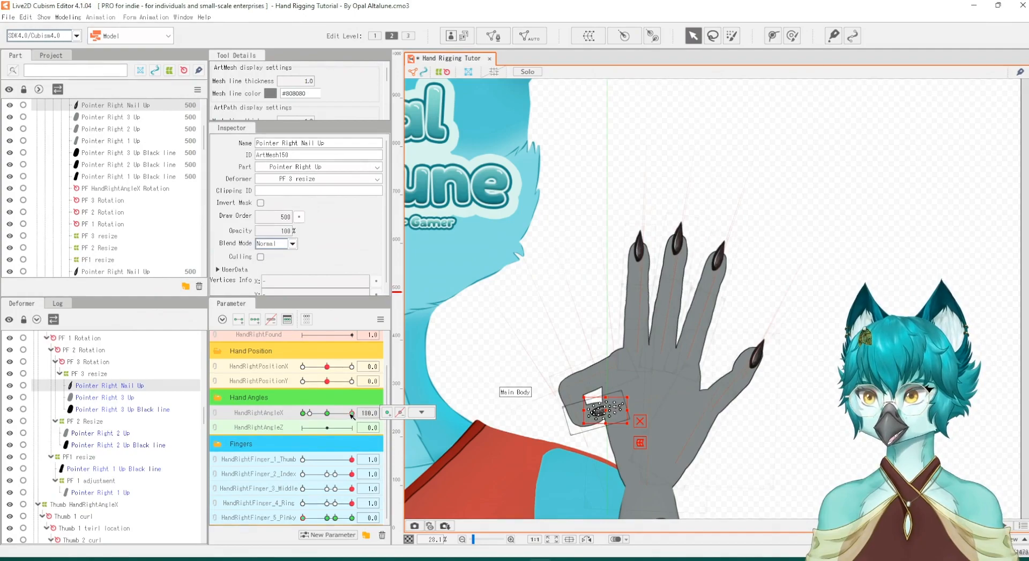
drag(351, 416, 358, 415)
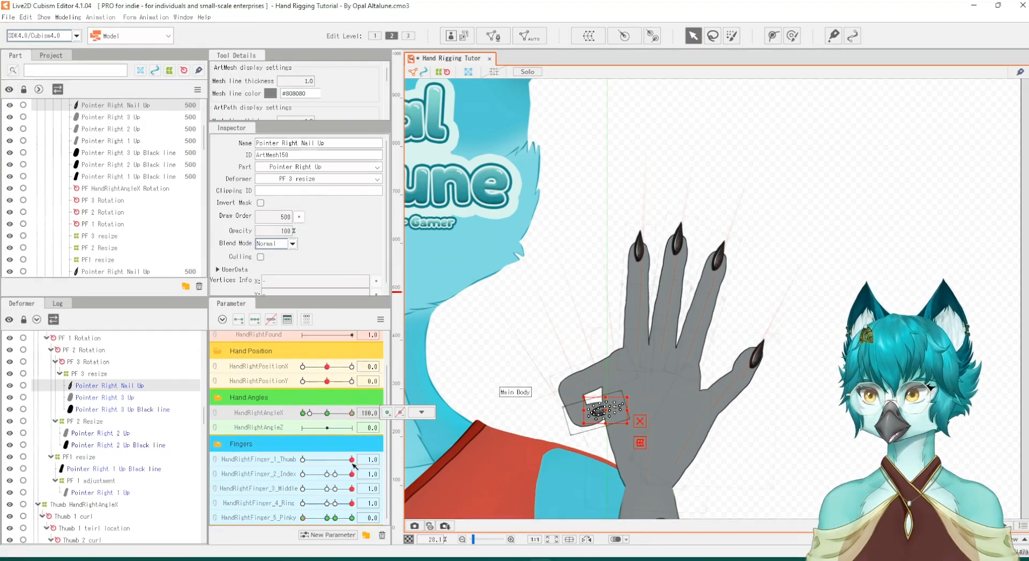
click(312, 519)
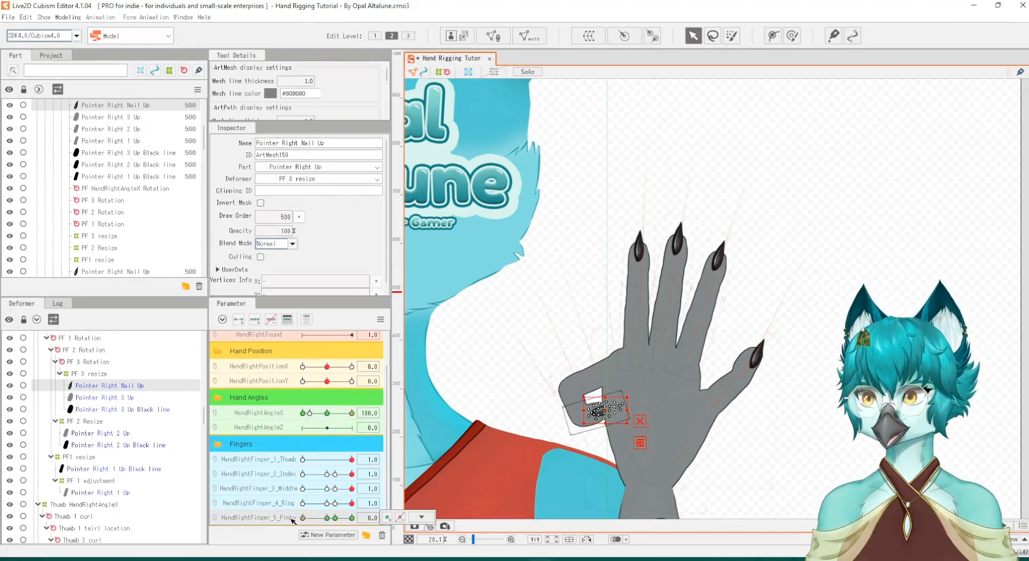
Move the pinky's Pointer Right Nail Up down to the curled fingertip's lower edge at HandRightAngleX 180 and rotate it slightly counterclockwise
scroll(603, 410, up, 5)
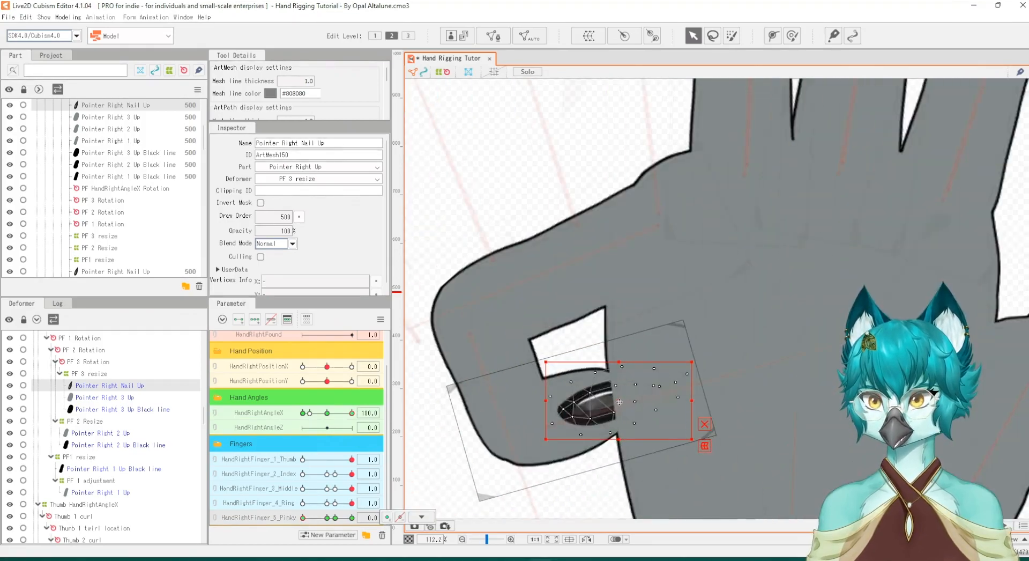
drag(619, 402, 628, 438)
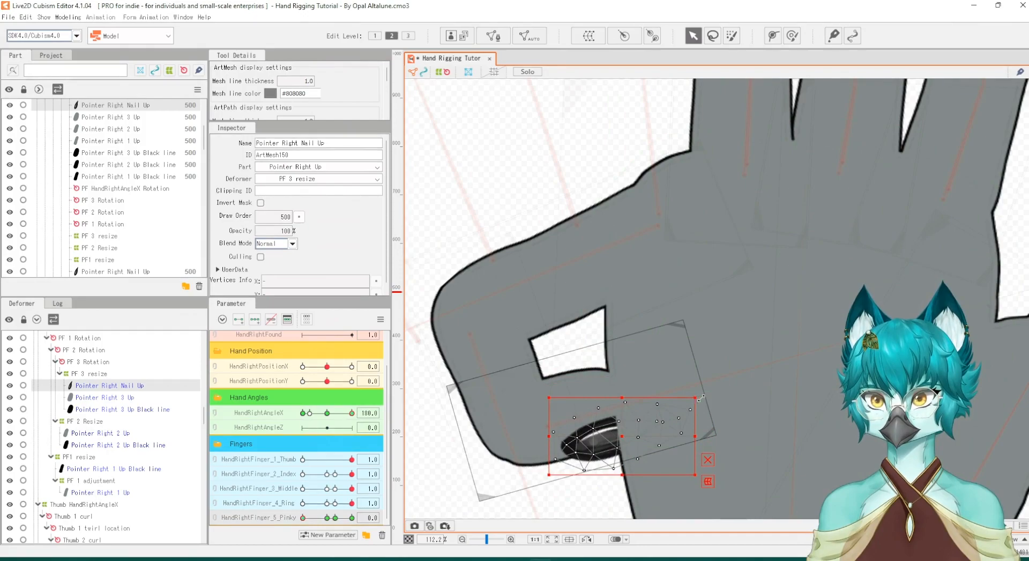
drag(701, 397, 699, 393)
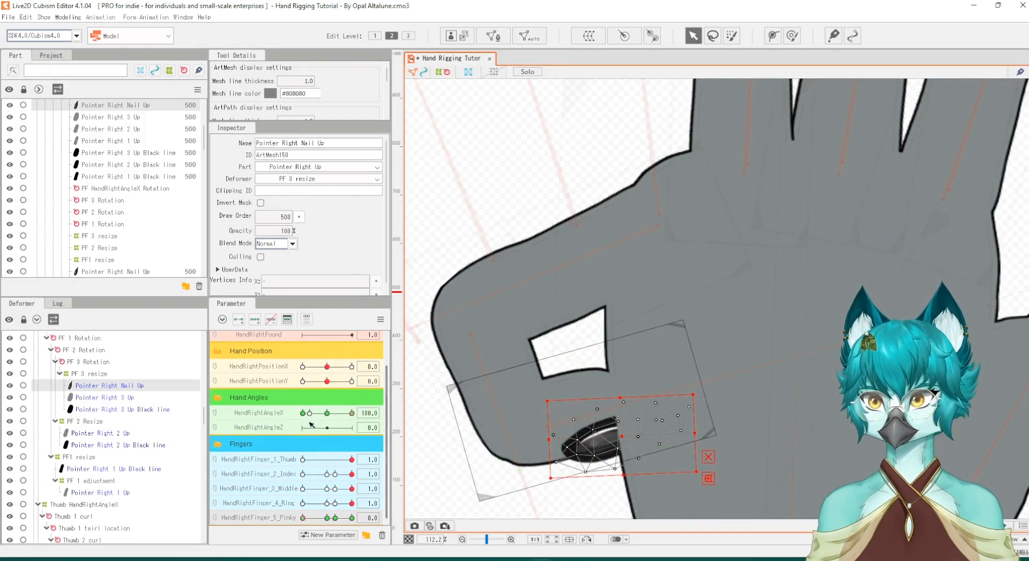
mouse_move(345, 419)
mouse_down()
mouse_move(336, 424)
mouse_move(357, 428)
mouse_move(337, 428)
mouse_move(353, 428)
mouse_up()
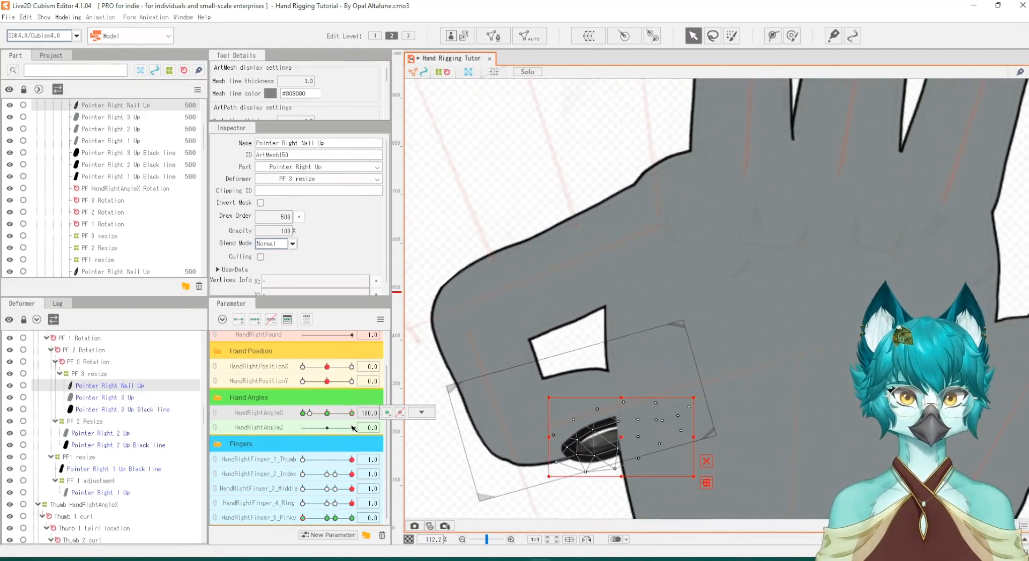
Hide Palm Right Up and Palm Right Up Black Line to expose the curled fingers
scroll(607, 441, down, 3)
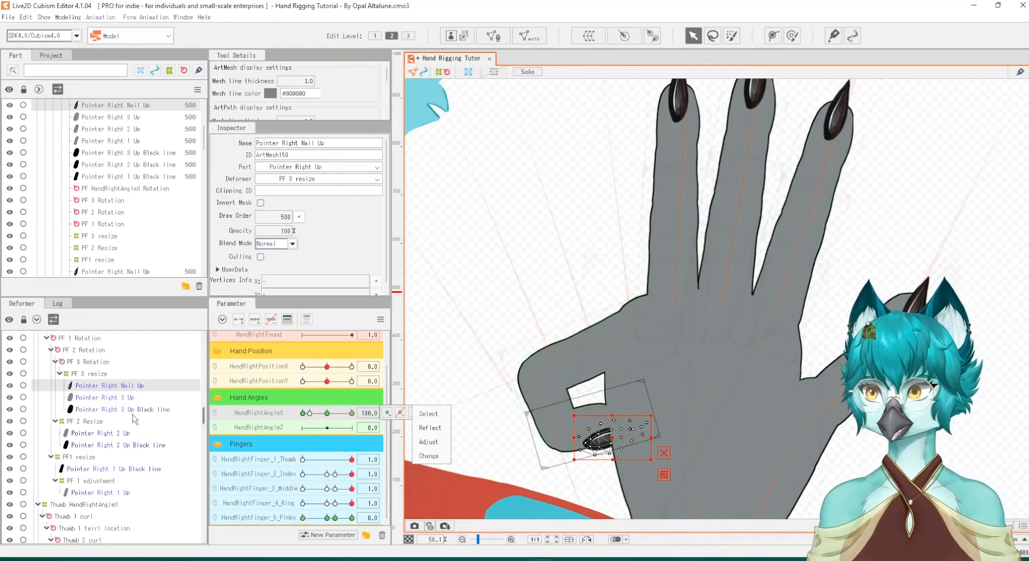
scroll(756, 316, down, 3)
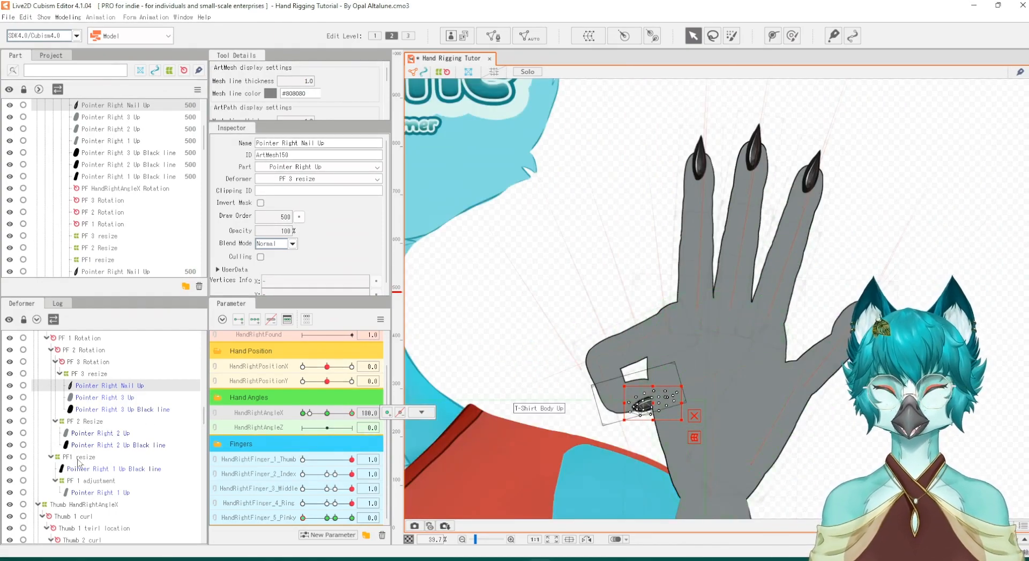
scroll(70, 457, down, 2)
scroll(70, 457, down, 4)
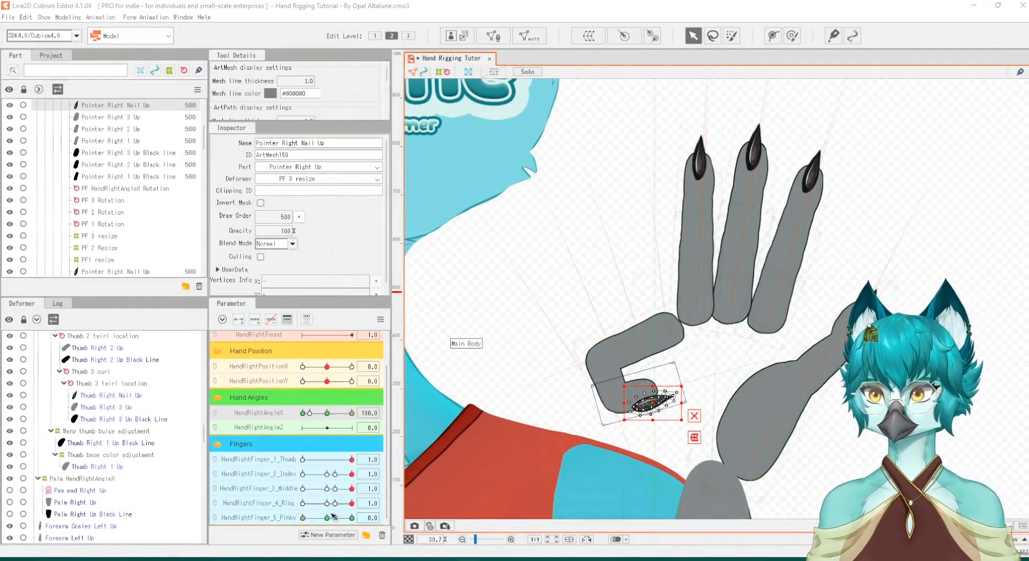
Return HandRightFinger_5_Pinky to 1, lower HandRightFinger_4_Ring to 0, and select the Pointer Right Nail Up under Ring Finger Location
drag(327, 517, 294, 512)
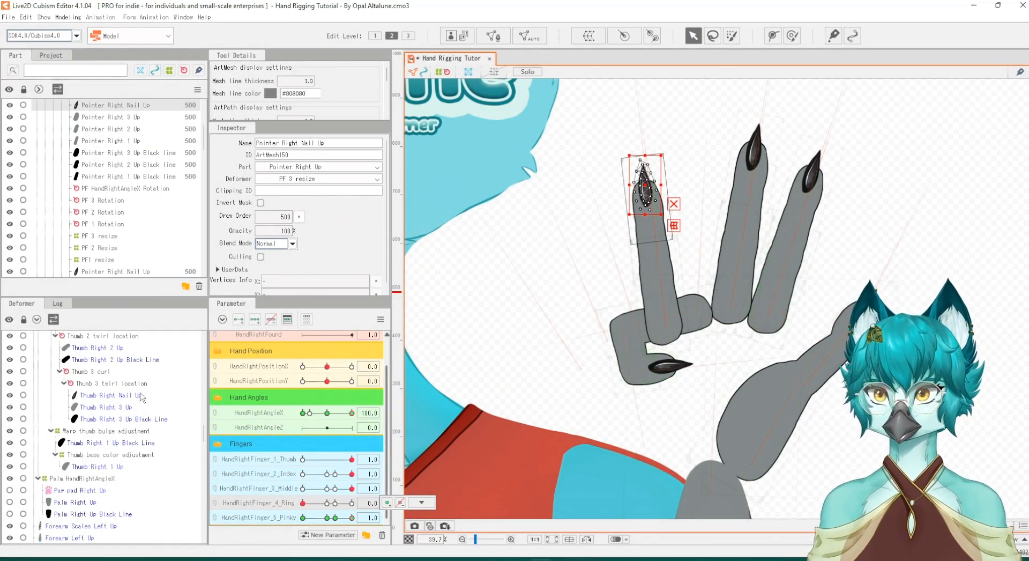
scroll(88, 439, up, 6)
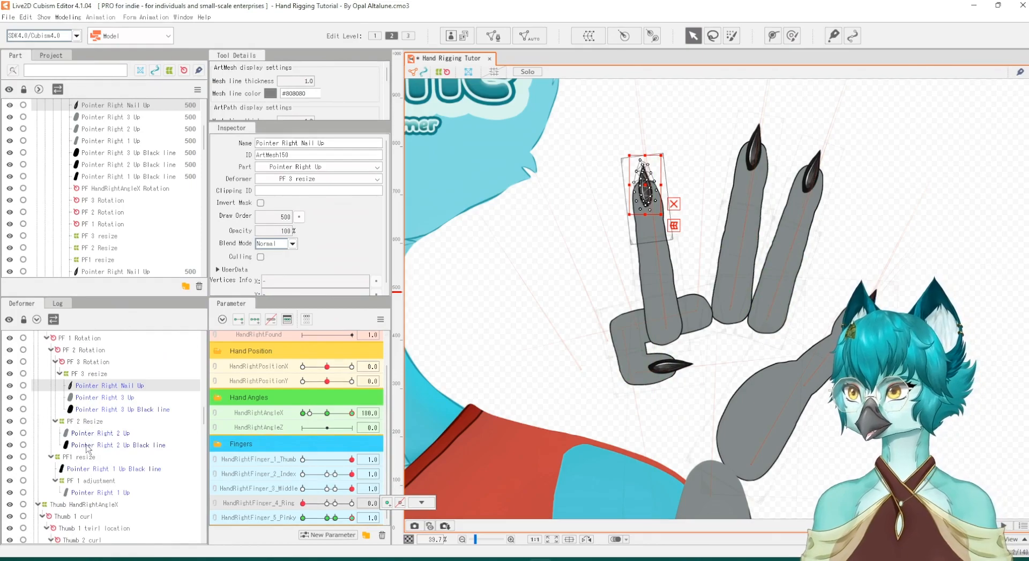
scroll(89, 440, down, 3)
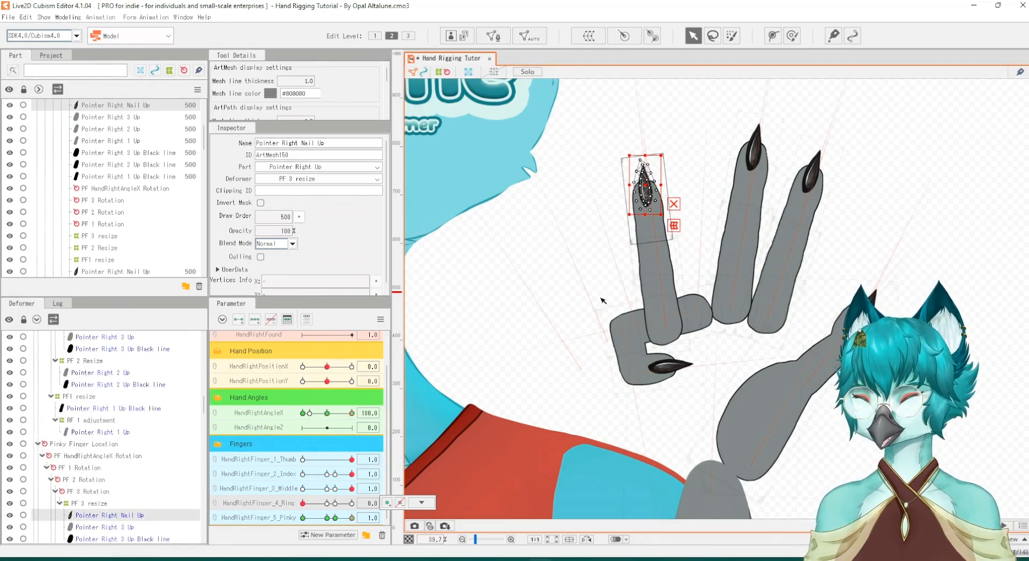
scroll(89, 465, down, 3)
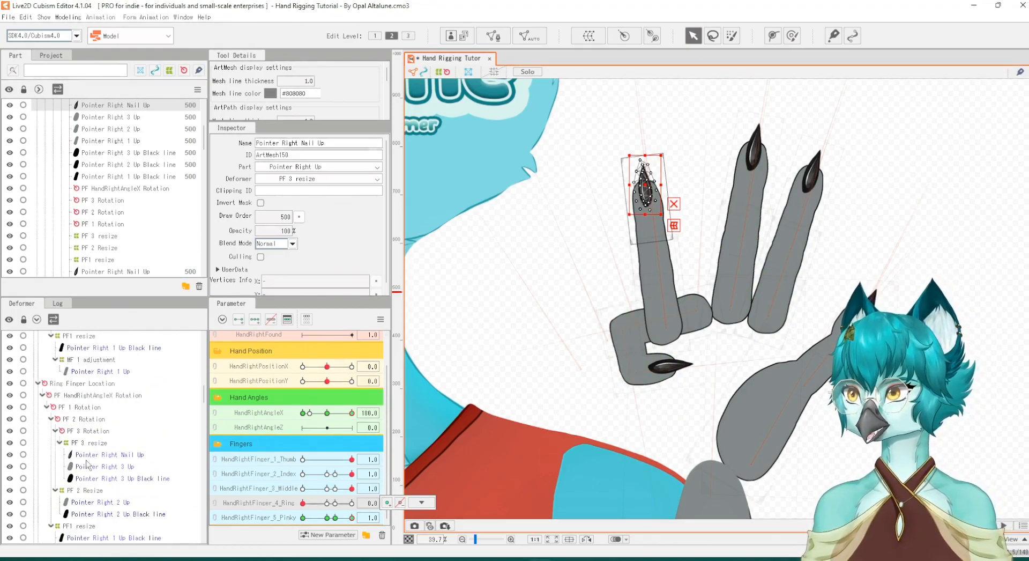
scroll(91, 466, down, 2)
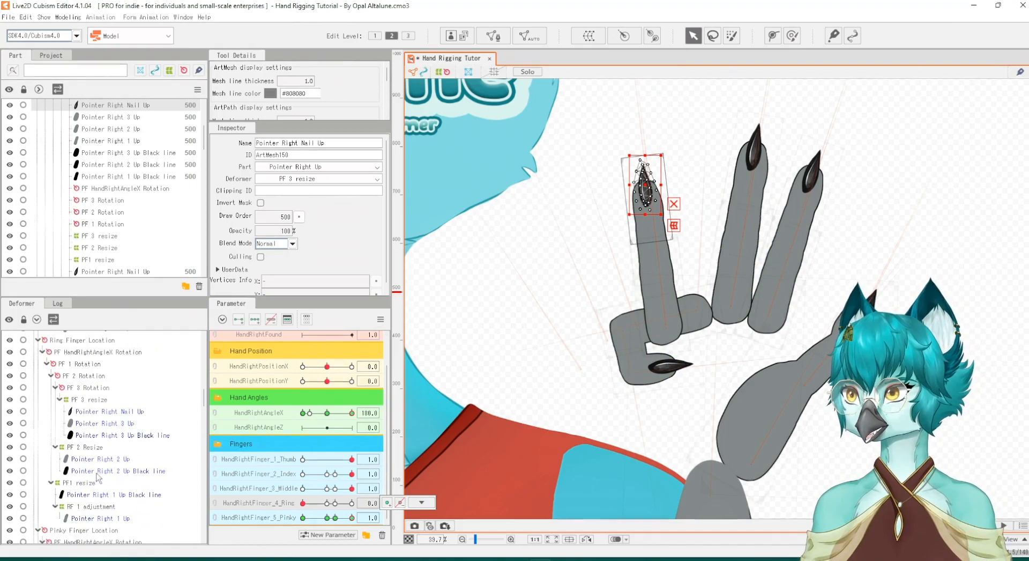
click(99, 417)
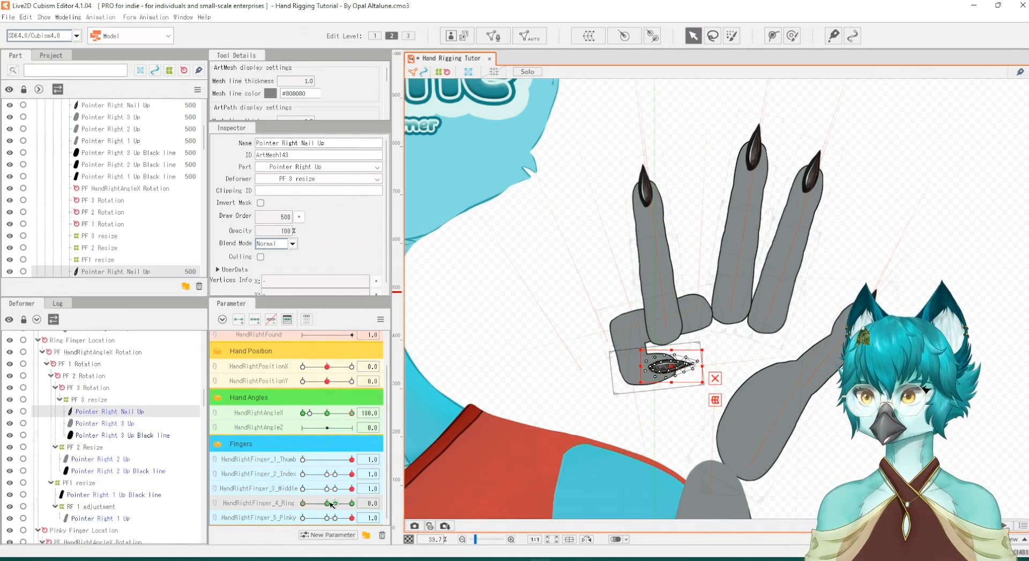
Rotate the ring finger's nail counterclockwise for its curled pose at HandRightAngleX 180, and return HandRightFinger_4_Ring to 1
mouse_move(357, 418)
drag(325, 503, 299, 505)
scroll(636, 359, up, 2)
scroll(639, 359, up, 1)
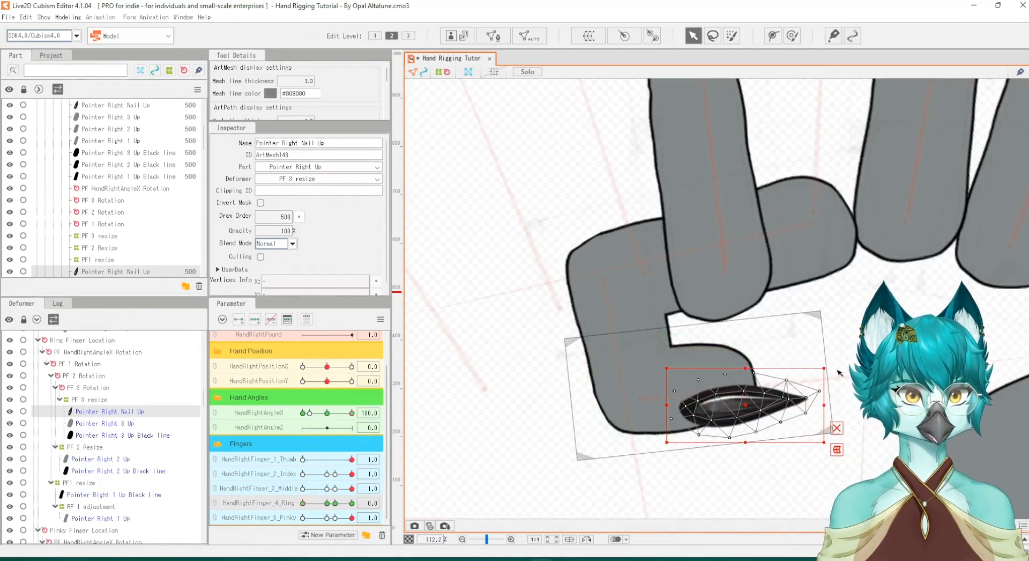
drag(833, 369, 822, 348)
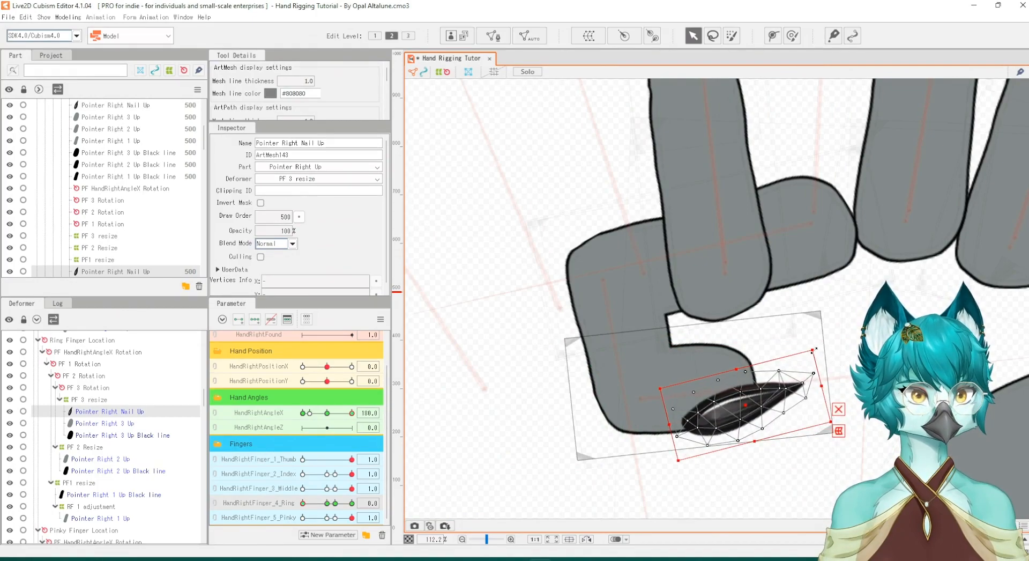
scroll(542, 395, down, 3)
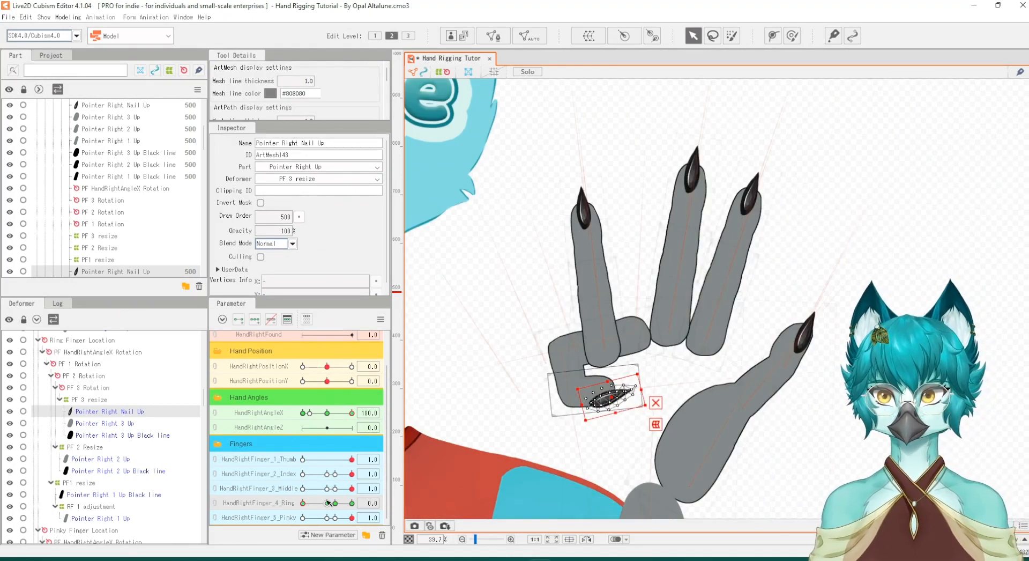
drag(328, 413, 361, 423)
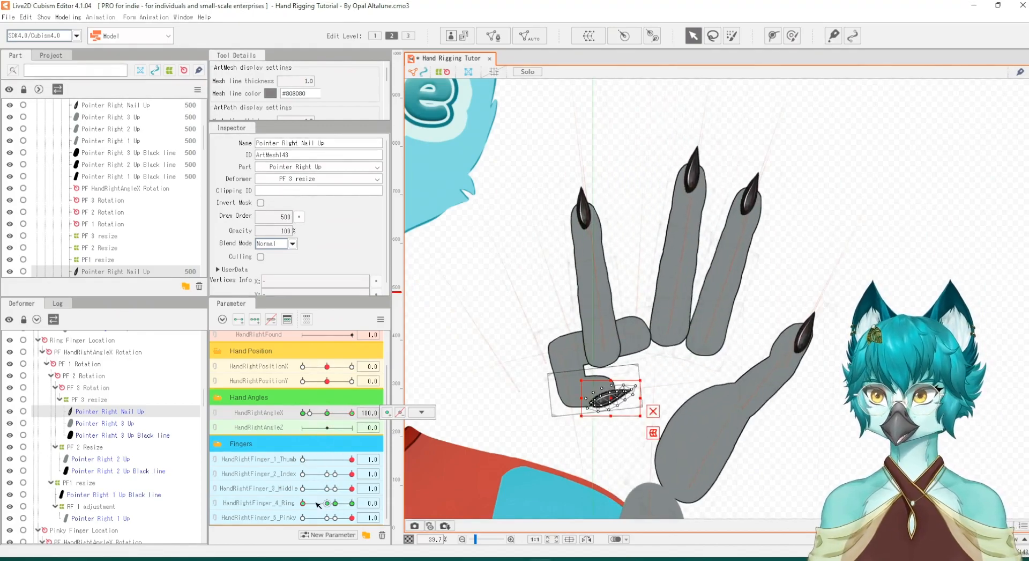
drag(320, 504, 353, 502)
With HandRightFinger_3_Middle at 0, move the middle finger's Pointer Right Nail Up down to the fingertip's lower edge and rotate it counterclockwise at angle 180
scroll(130, 426, up, 5)
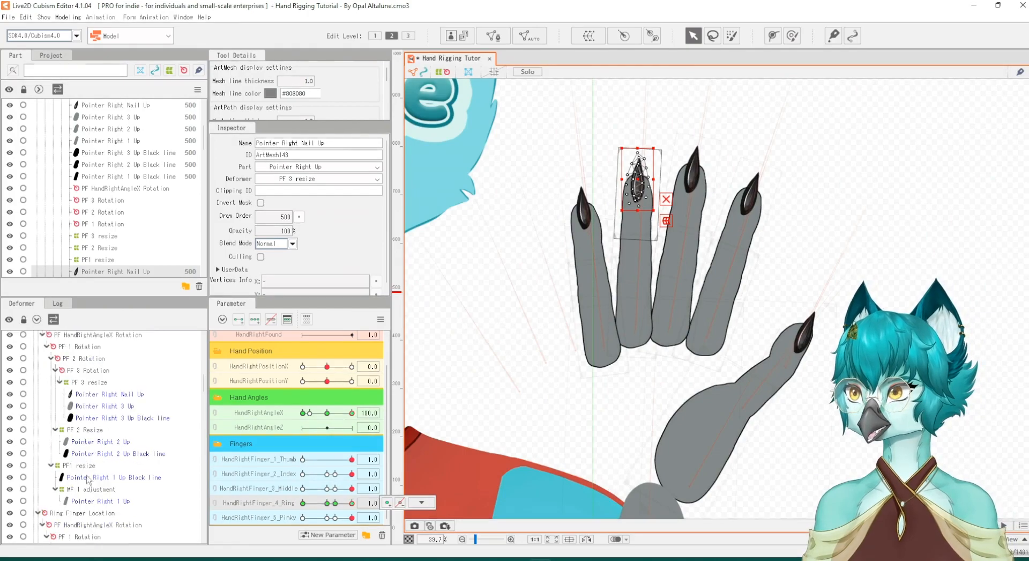
click(90, 395)
click(305, 489)
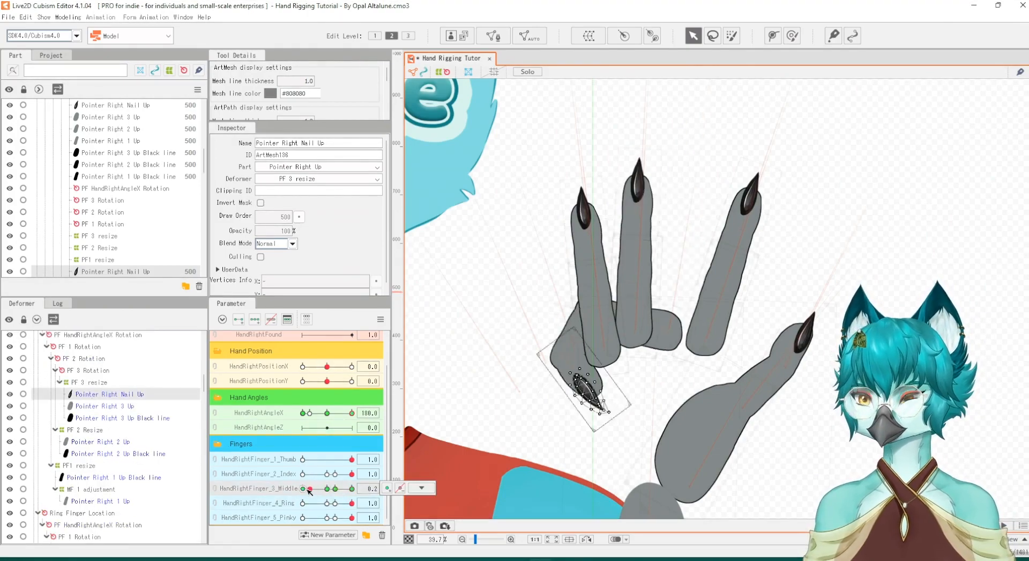
scroll(670, 410, up, 5)
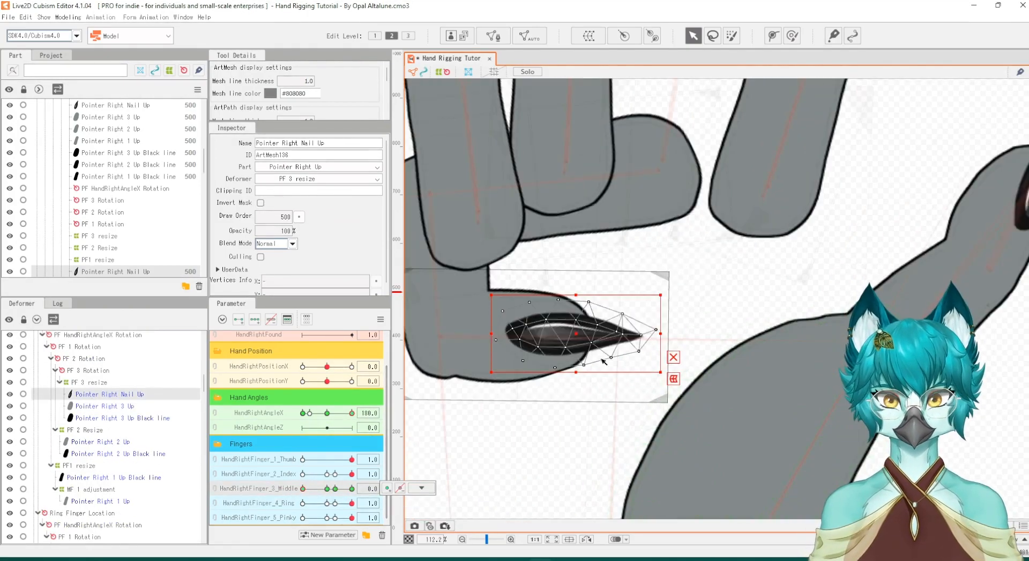
drag(578, 354, 579, 365)
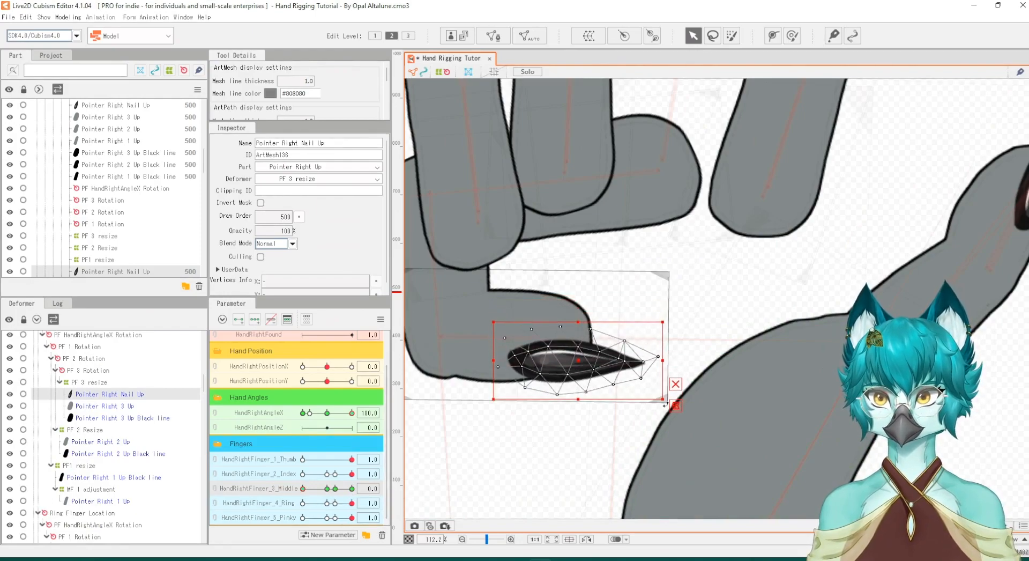
drag(664, 398, 671, 380)
mouse_move(304, 489)
mouse_down()
mouse_move(318, 489)
mouse_move(299, 485)
mouse_up()
scroll(602, 387, down, 5)
drag(335, 410, 328, 413)
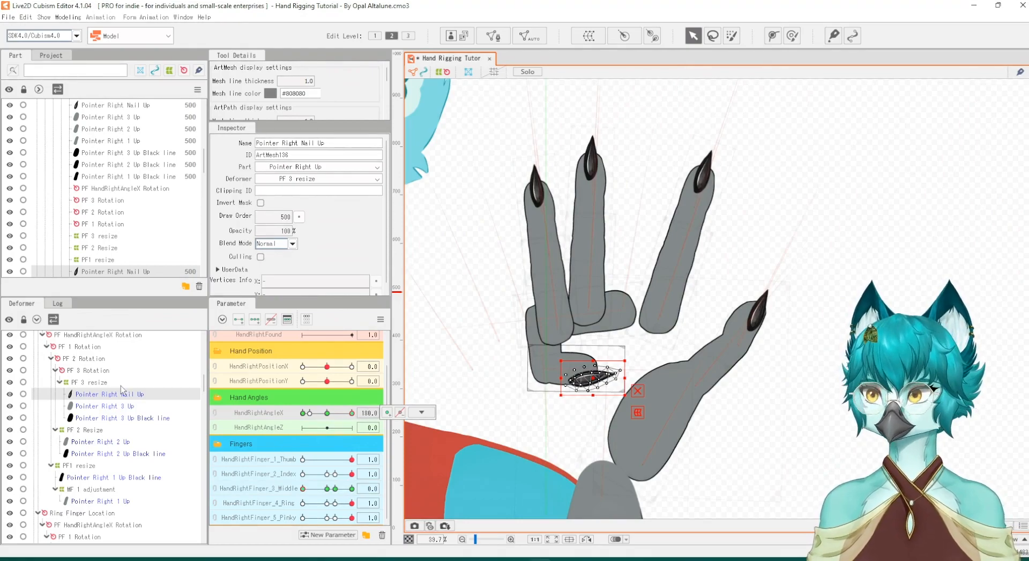
Curl only the index finger to 0, rotate its Pointer Right Nail Up counterclockwise and lower it, and return HandRightFinger_2_Index to 1
scroll(78, 407, up, 6)
click(82, 377)
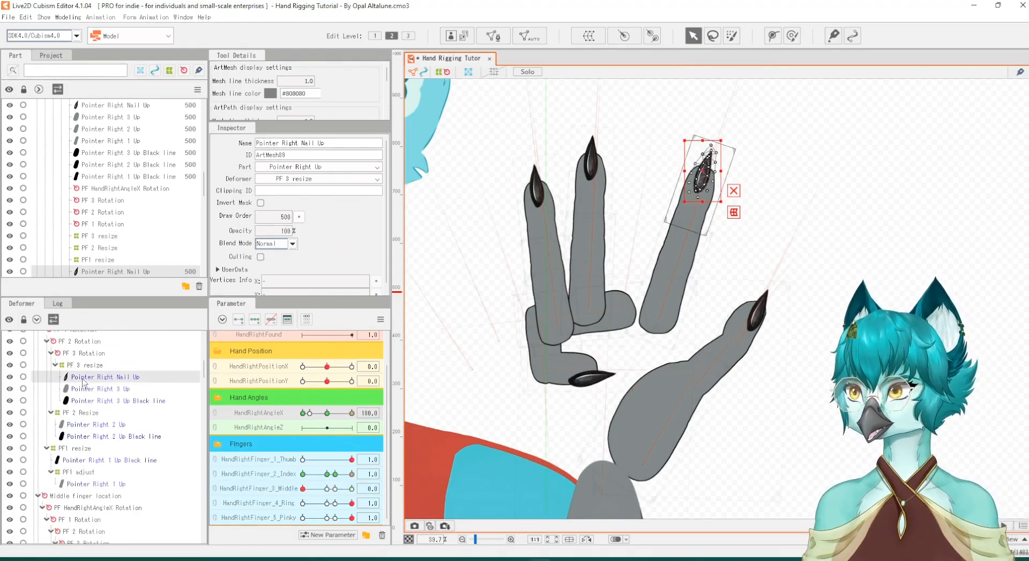
drag(343, 490, 292, 470)
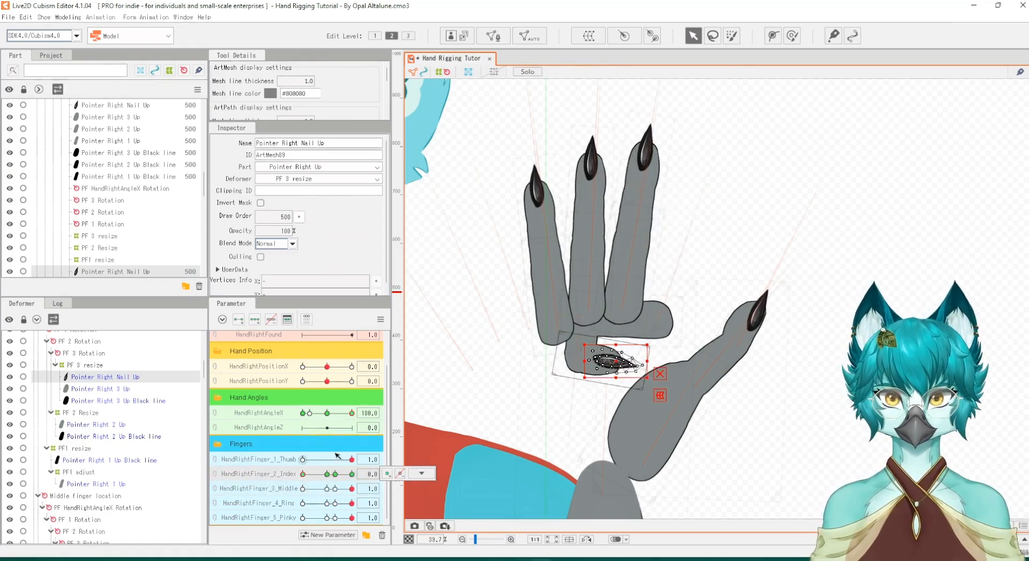
scroll(766, 358, up, 5)
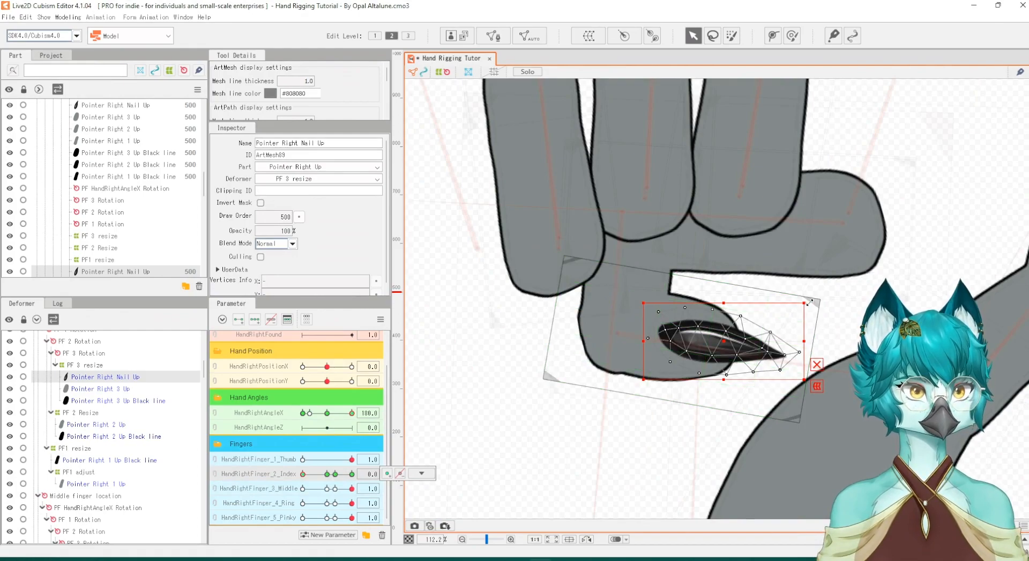
drag(810, 303, 792, 275)
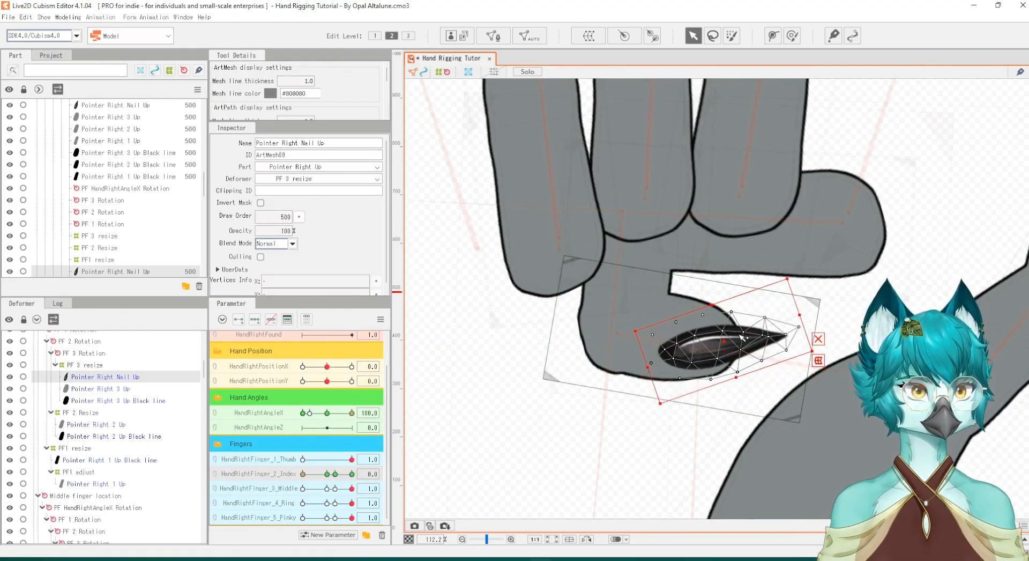
drag(721, 339, 713, 360)
scroll(695, 364, down, 3)
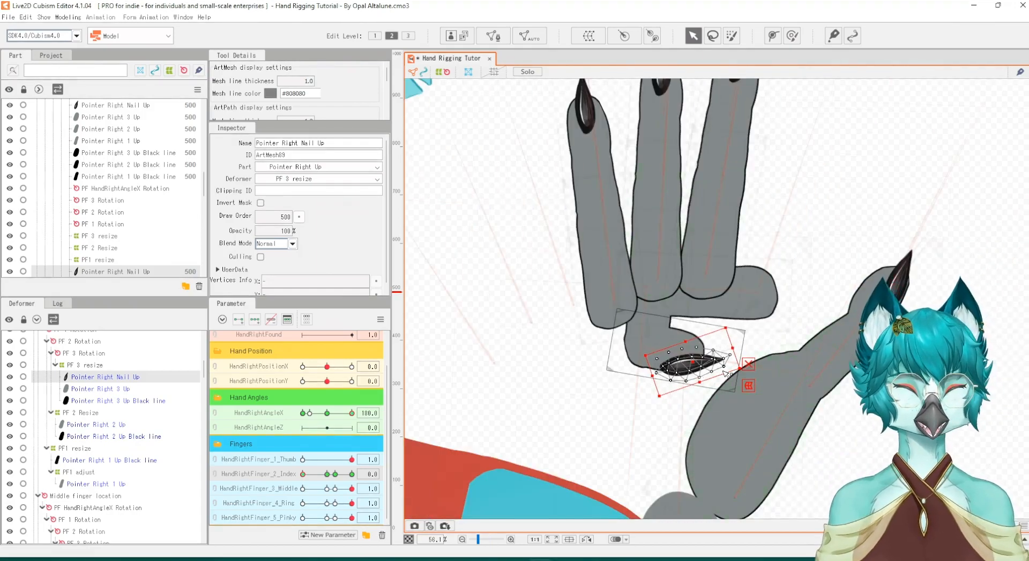
scroll(700, 401, down, 1)
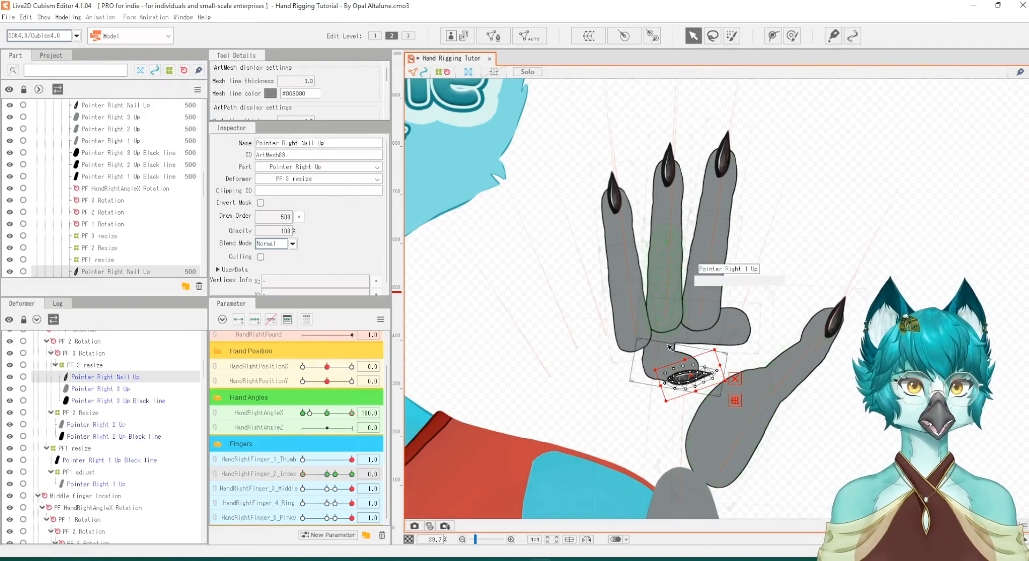
drag(304, 473, 352, 477)
Show Palm Right Up and Palm Right Up Black Line again
scroll(93, 457, down, 10)
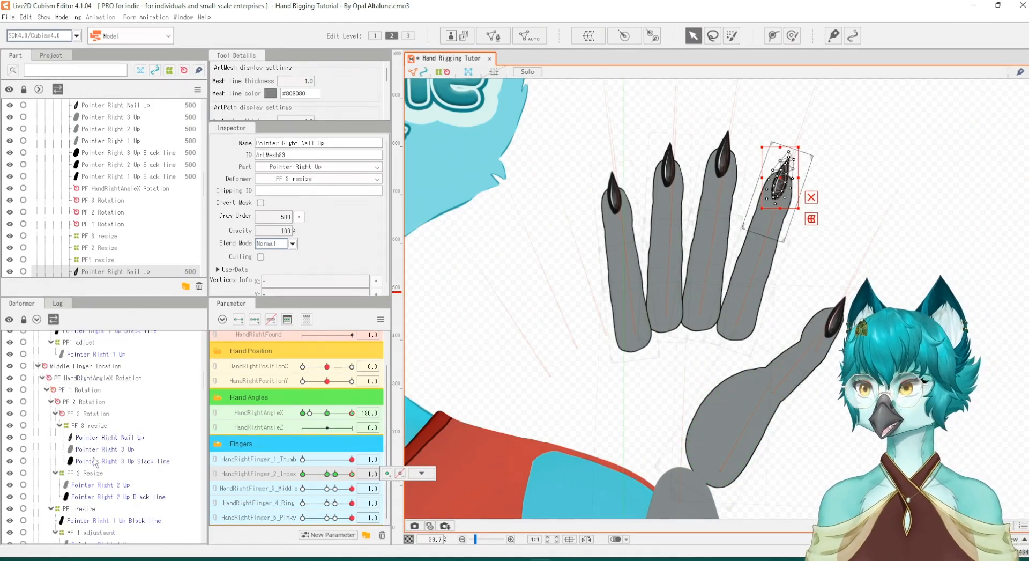
scroll(94, 457, down, 15)
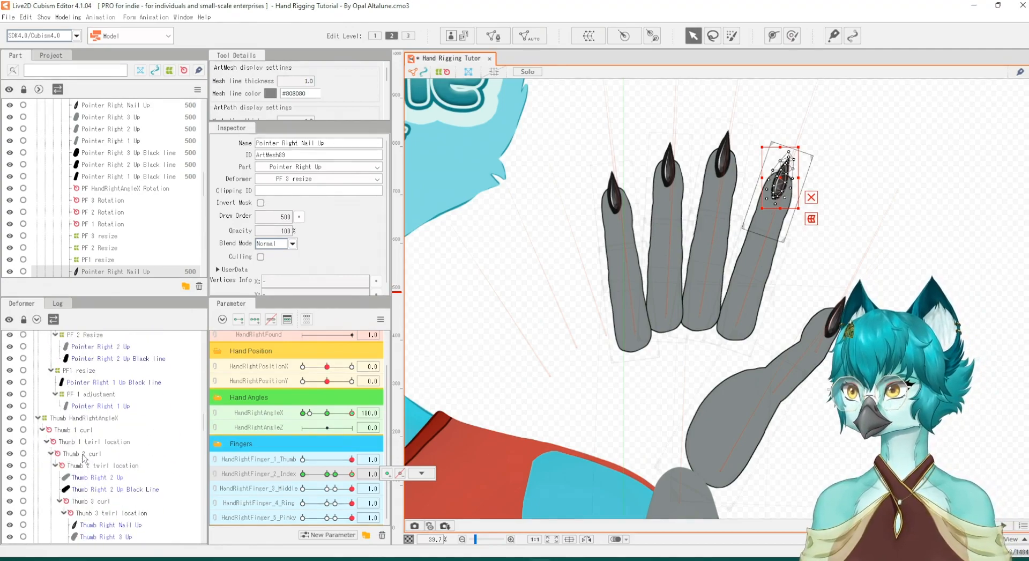
scroll(84, 459, down, 4)
click(11, 471)
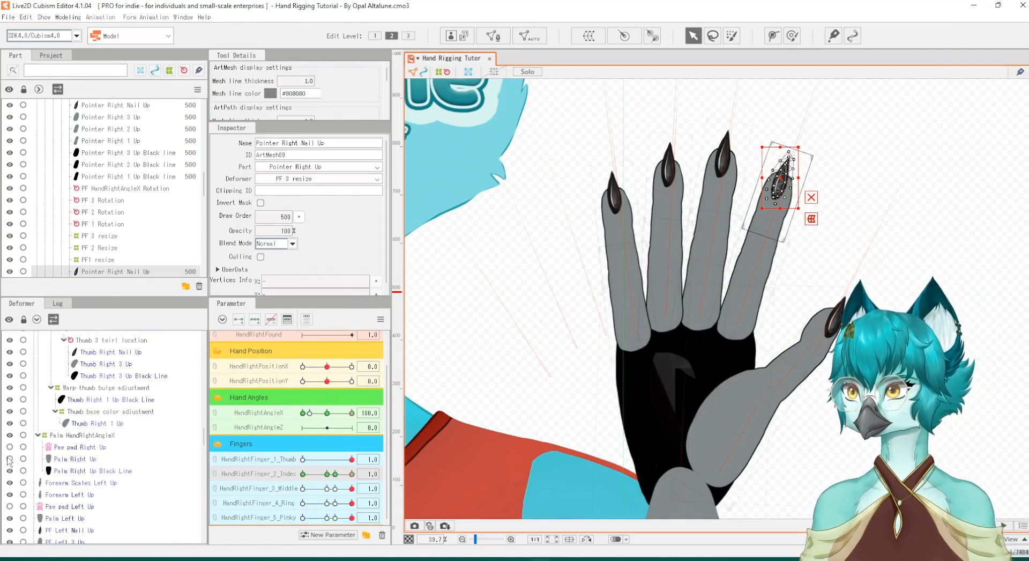
click(11, 459)
click(347, 459)
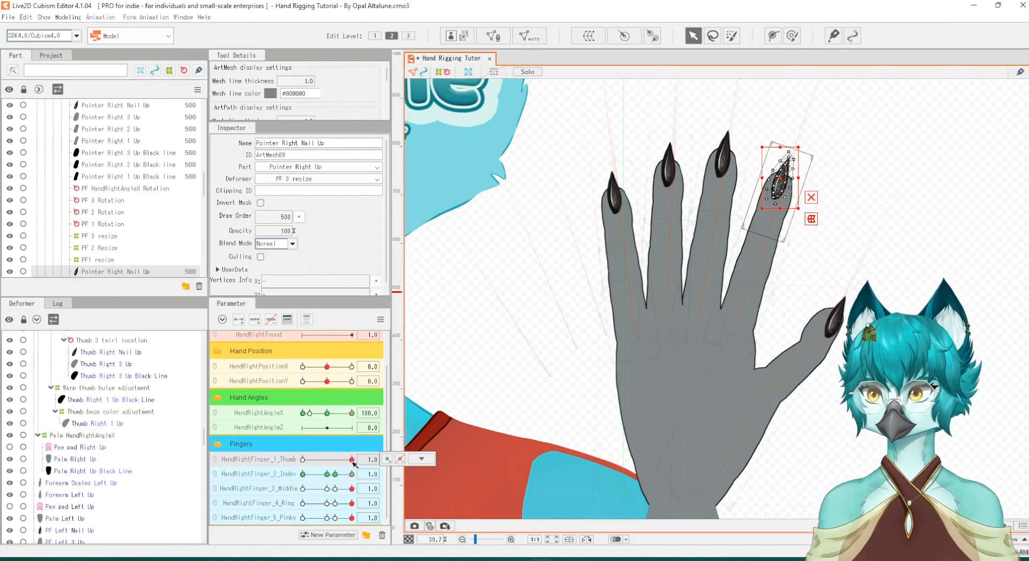
Check the hand at HandRightAngleX 17.8 with HandRightFinger_2_Index at 0.6, 3_Middle at 0.4, and 4_Ring and 5_Pinky at 0.3
drag(352, 412, 331, 416)
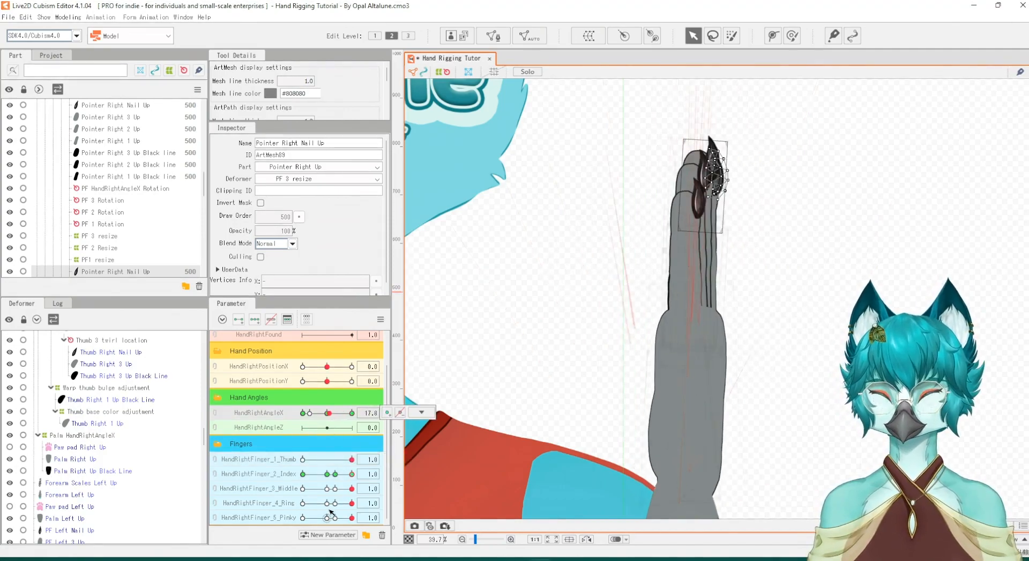
click(303, 488)
click(303, 473)
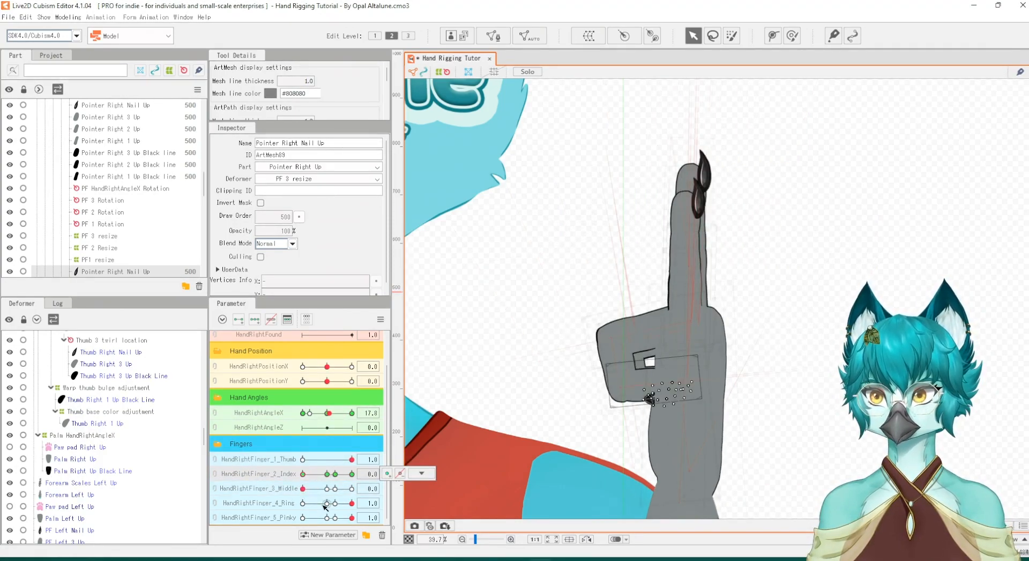
click(303, 503)
click(317, 518)
click(318, 505)
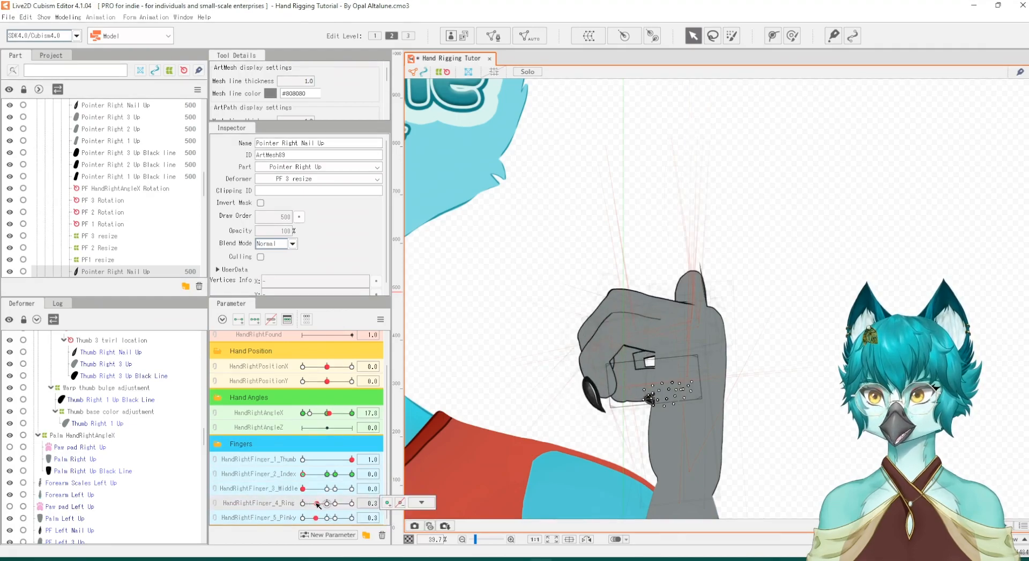
click(324, 489)
click(327, 474)
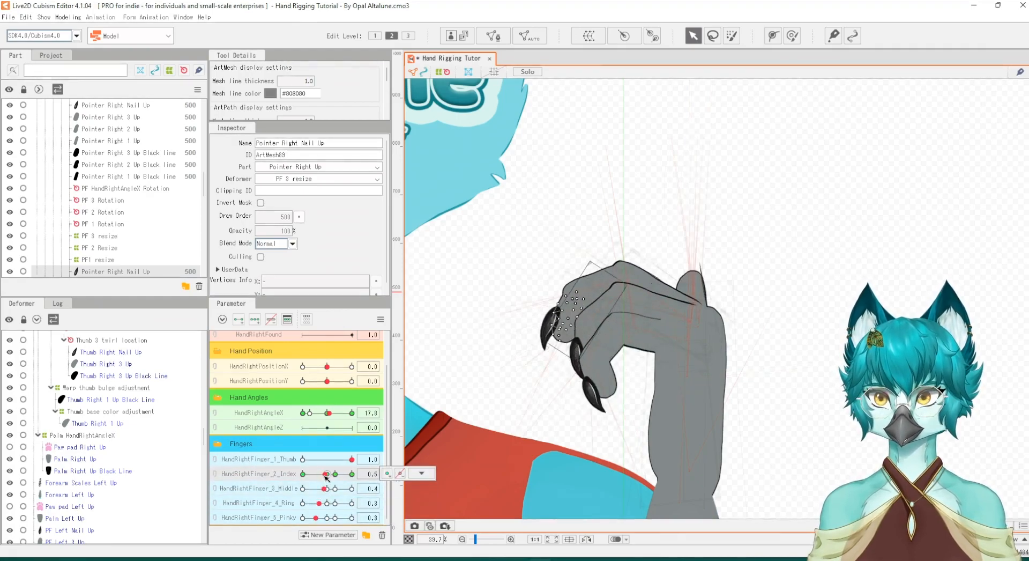
drag(327, 476, 330, 476)
Turn the hand to HandRightAngleX 180 and curl the index, middle, ring and pinky fingers to 0 to inspect the closed fist while turning
drag(328, 413, 398, 443)
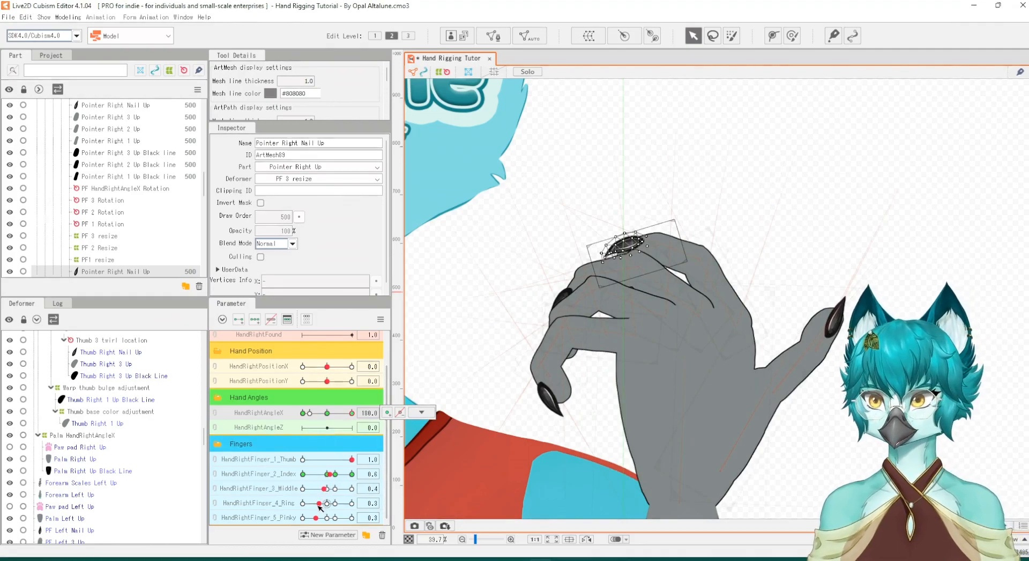
drag(320, 503, 303, 474)
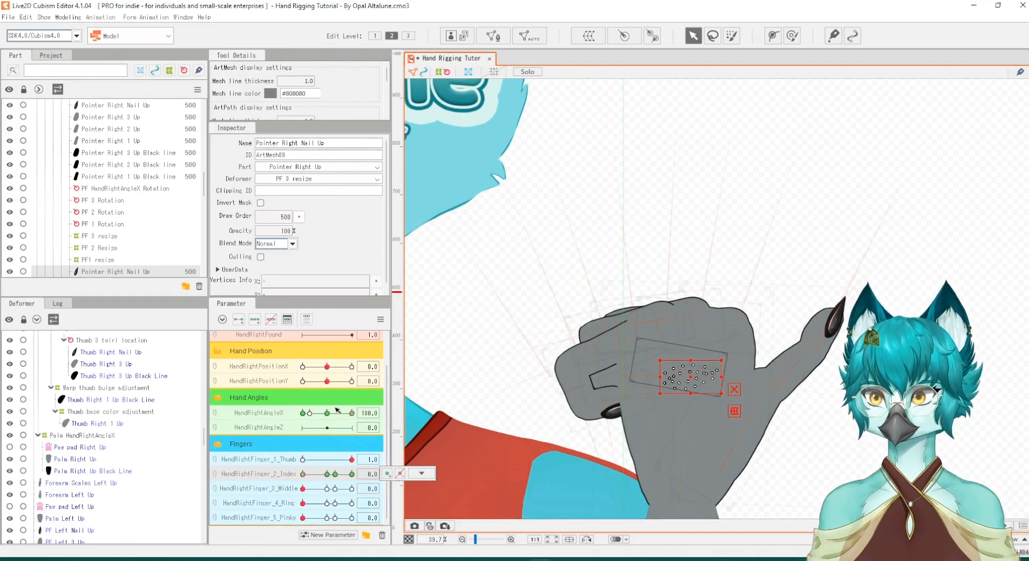
click(315, 413)
drag(333, 416, 357, 427)
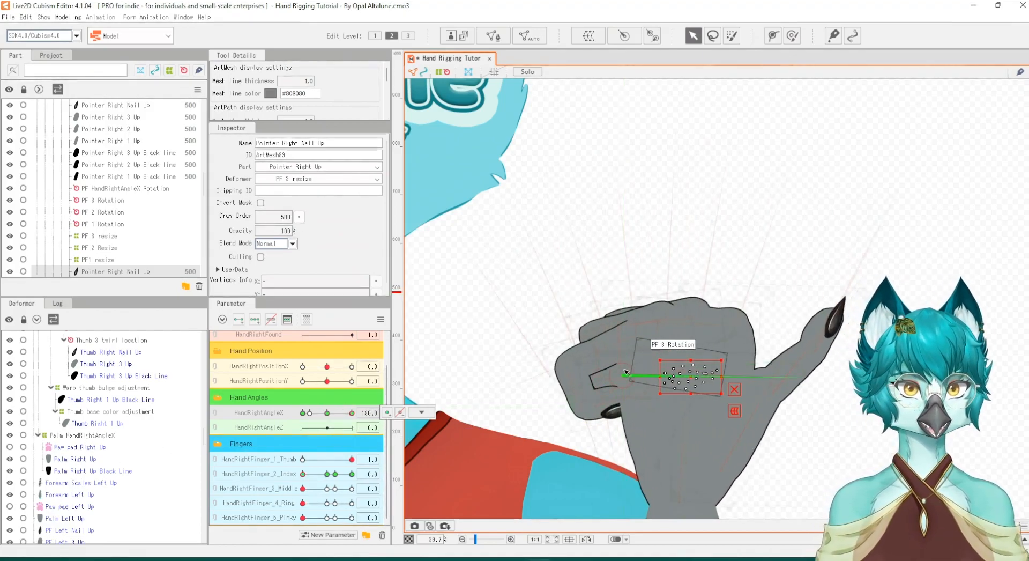
Uncurl the index, middle, ring and pinky fingers back to 1, inspecting the curled pinky on its own
drag(332, 504, 355, 503)
drag(332, 489, 354, 474)
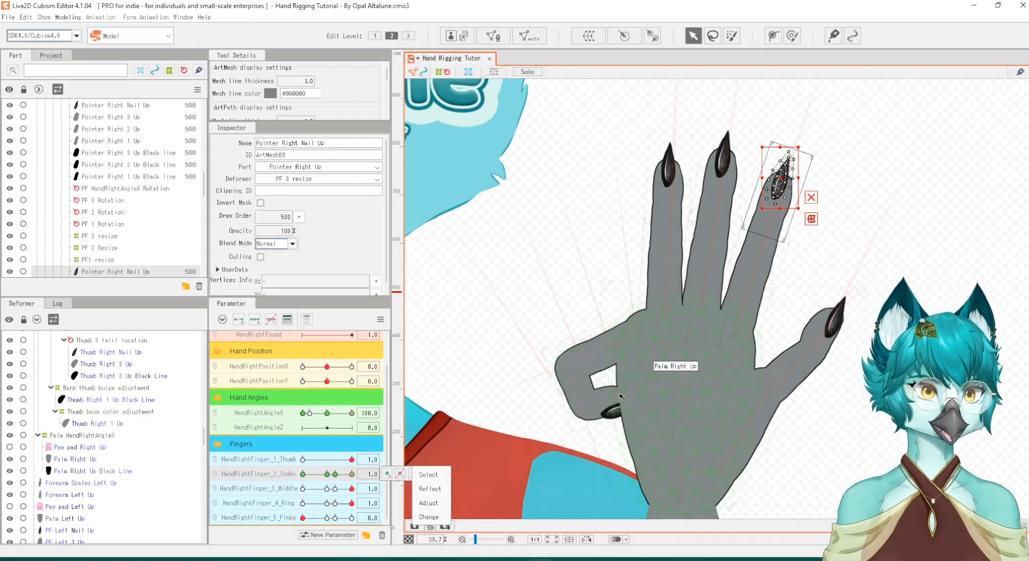
drag(314, 517, 361, 514)
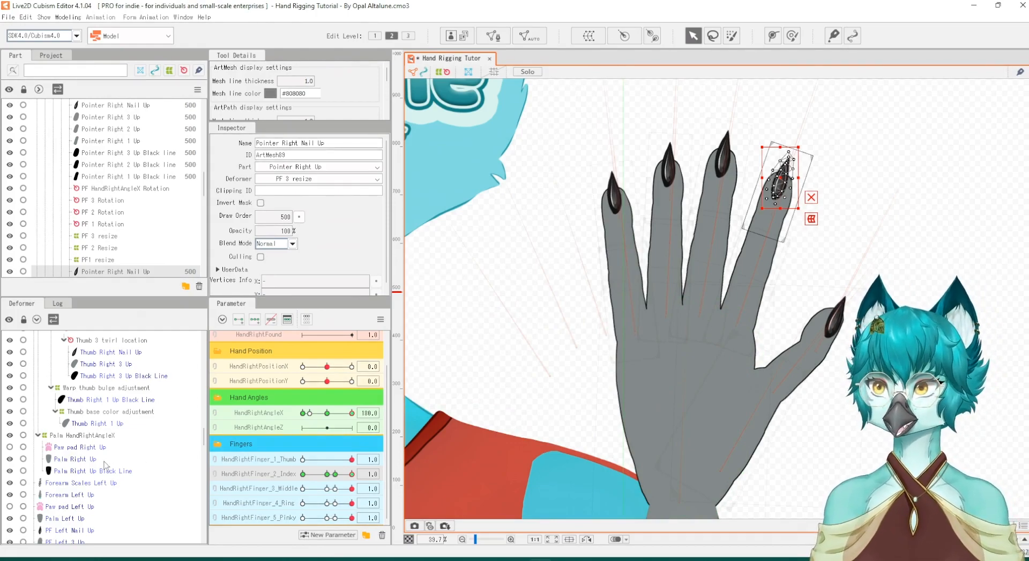
With HandRightFinger_5_Pinky at 0 and HandRightAngleX 180, move Pinky Finger Location inward toward the palm, and return the pinky to 1
scroll(105, 464, up, 4)
scroll(102, 457, up, 5)
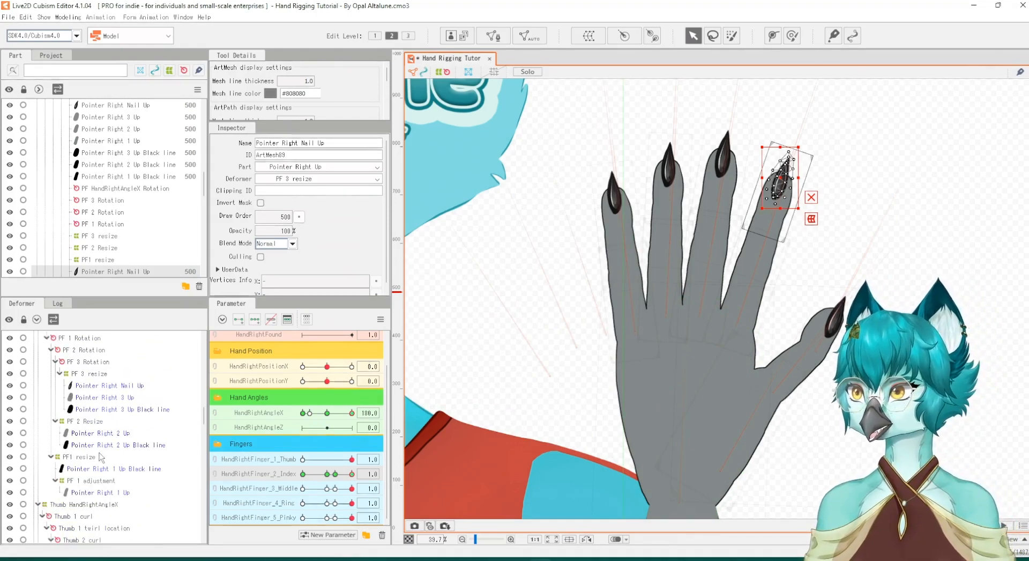
click(91, 444)
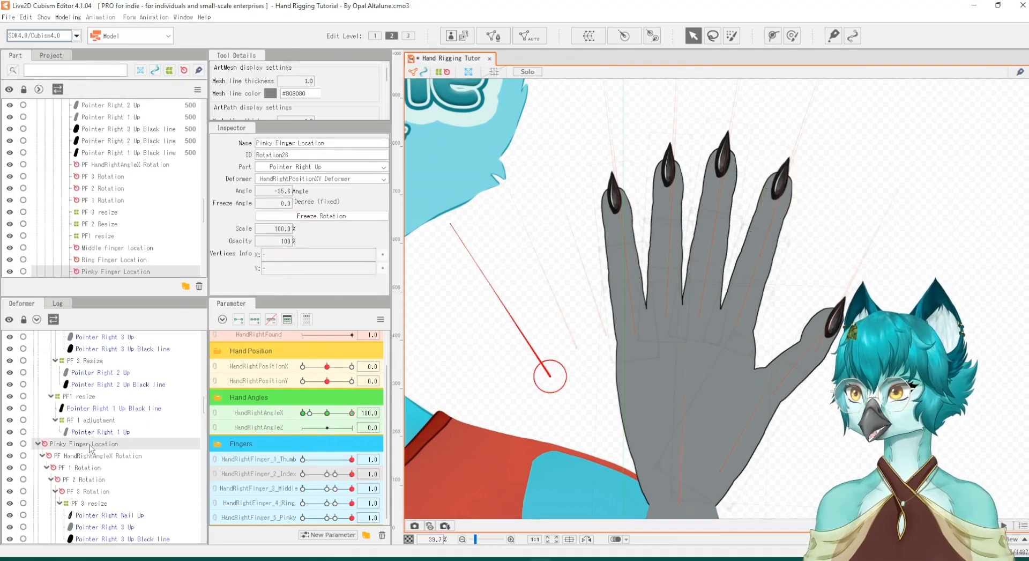
scroll(94, 448, down, 3)
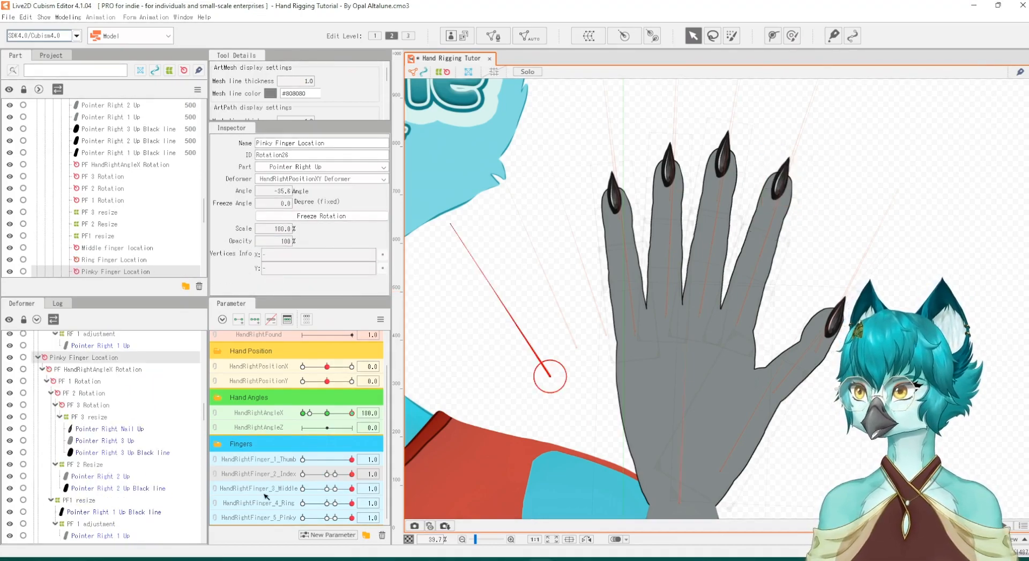
drag(348, 518, 302, 519)
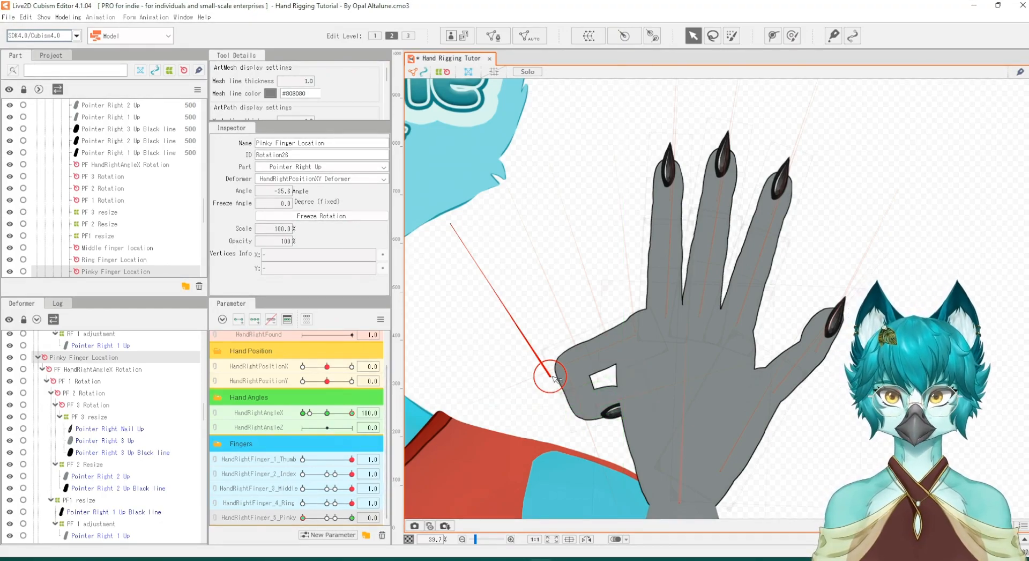
drag(554, 378, 586, 368)
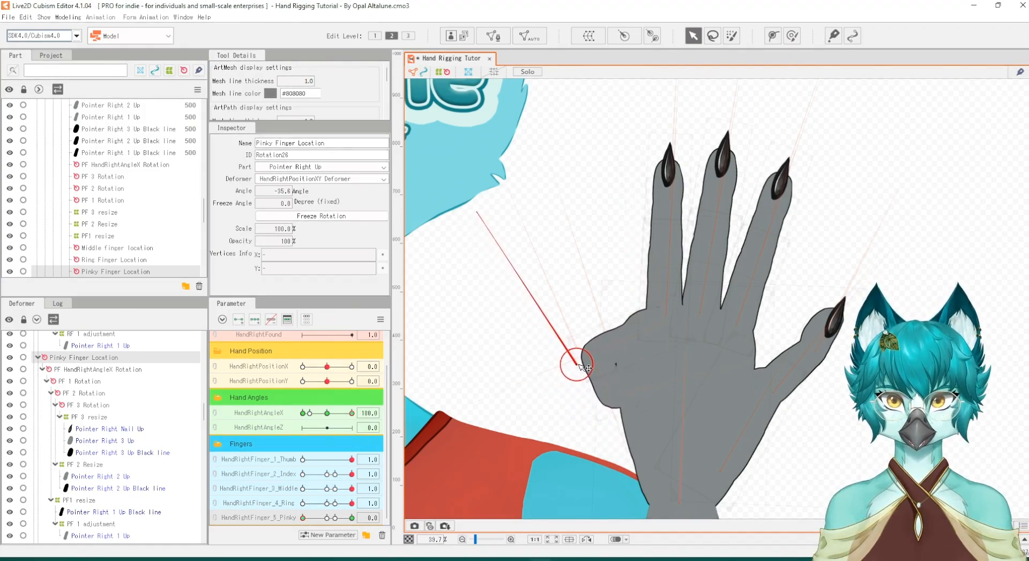
mouse_move(343, 416)
mouse_down()
mouse_move(277, 425)
mouse_move(358, 427)
mouse_up()
drag(300, 521, 352, 517)
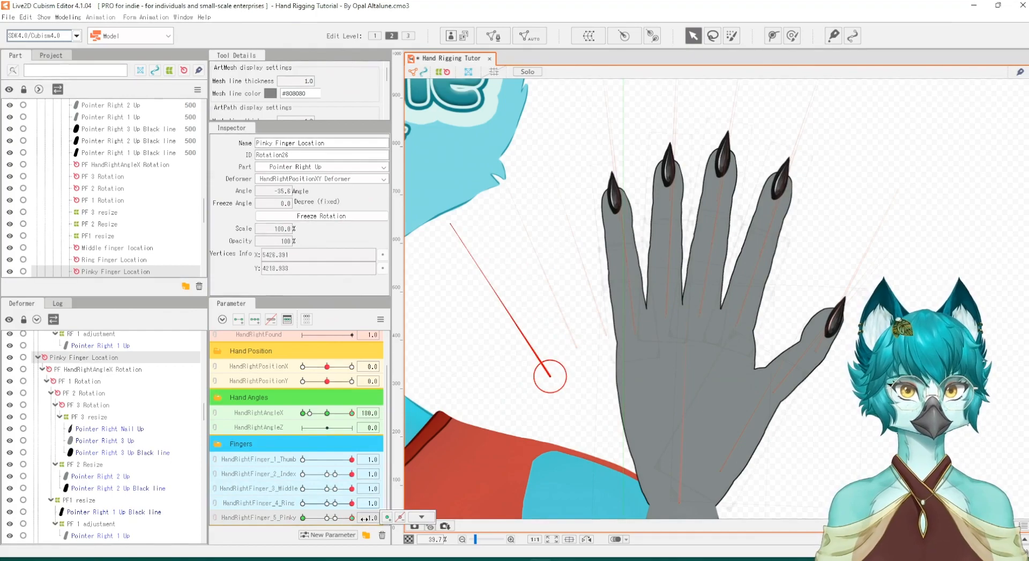
Compare the open hand and wrist at HandRightAngleX -180 and -124.6, ending at -180
scroll(599, 399, down, 2)
scroll(599, 399, down, 1)
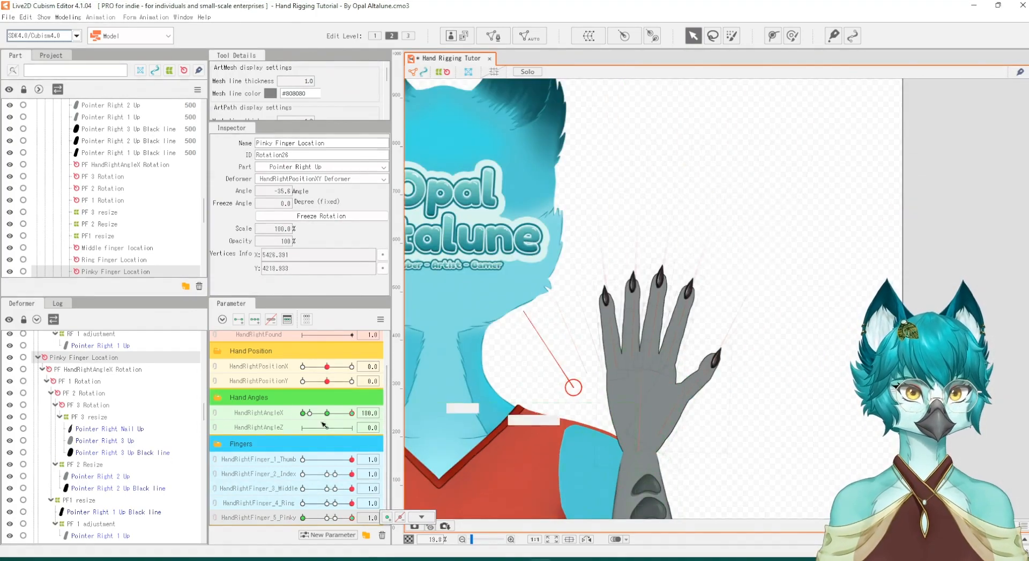
drag(351, 412, 286, 424)
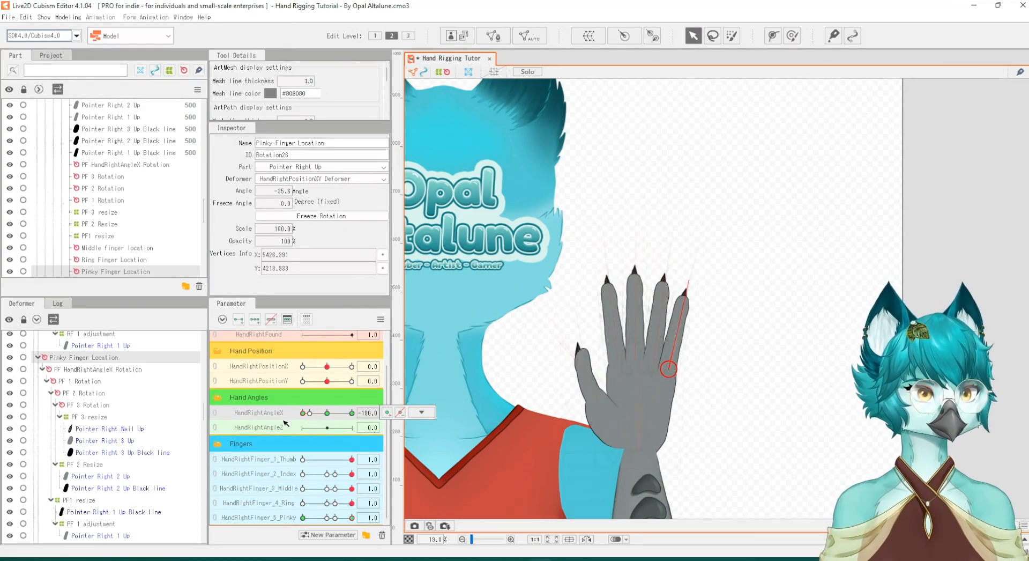
scroll(653, 265, down, 5)
scroll(644, 309, up, 5)
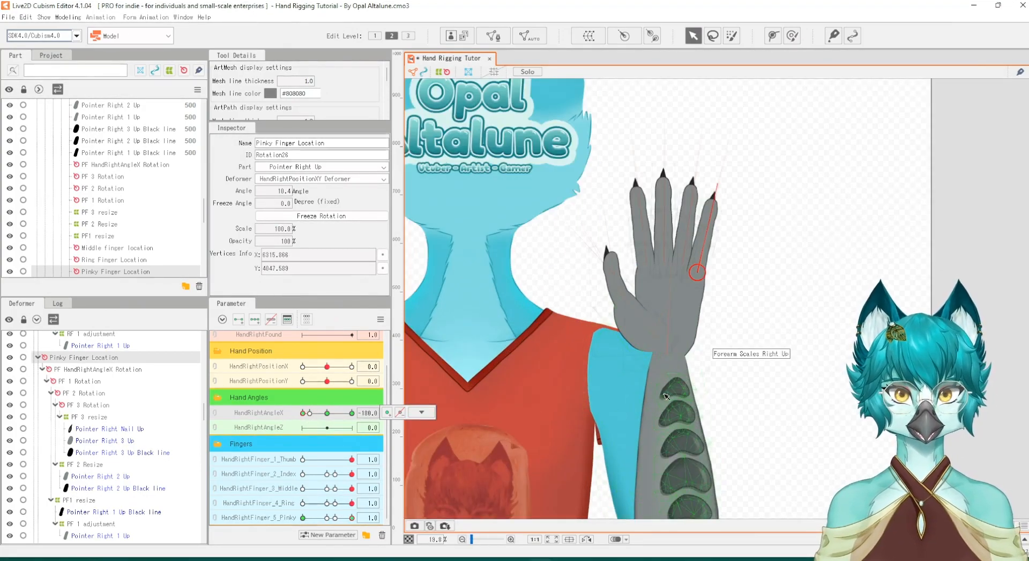
click(310, 413)
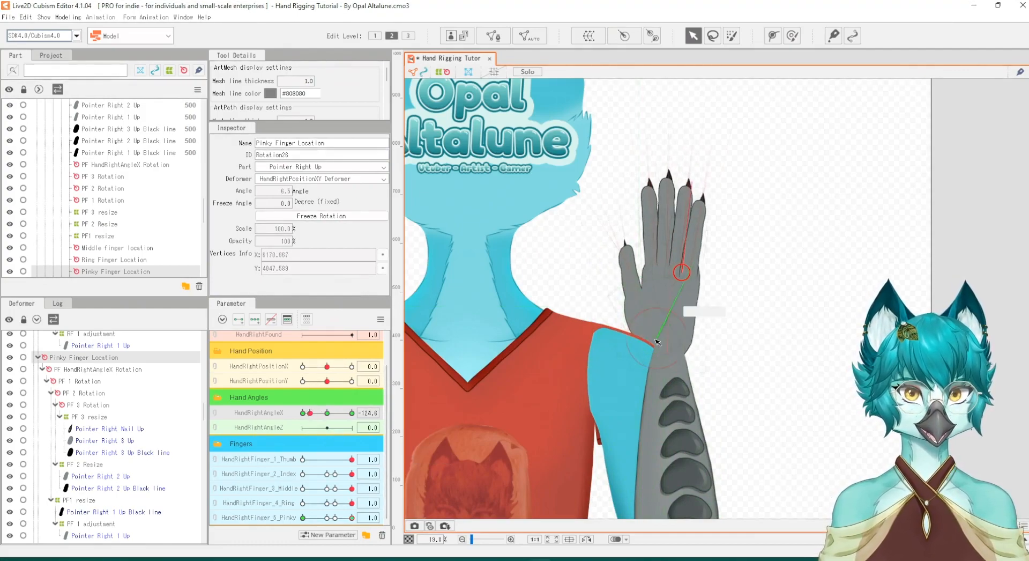
scroll(742, 351, up, 2)
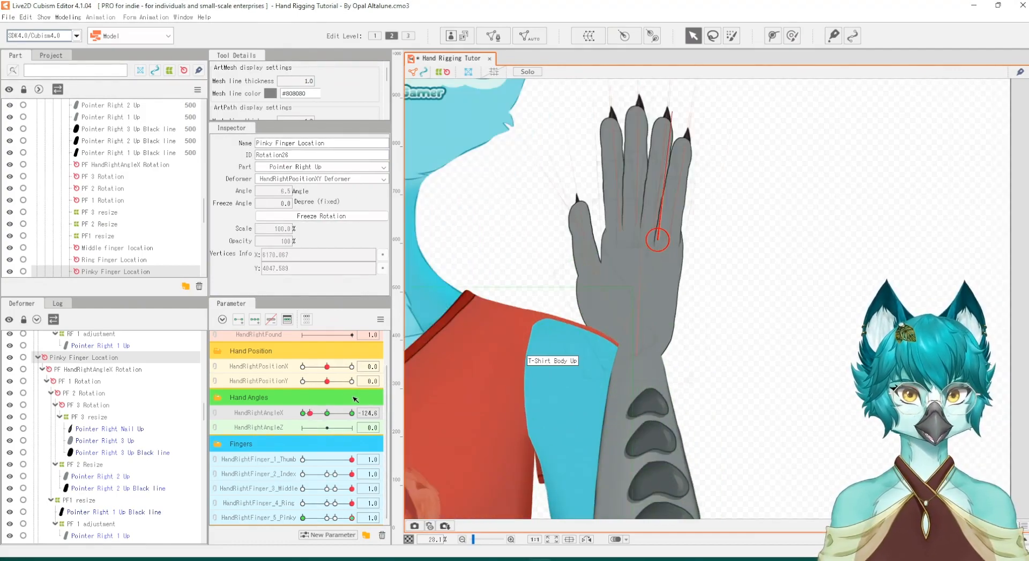
mouse_move(307, 415)
mouse_down()
mouse_move(322, 415)
mouse_move(288, 412)
mouse_move(315, 416)
mouse_move(301, 417)
mouse_up()
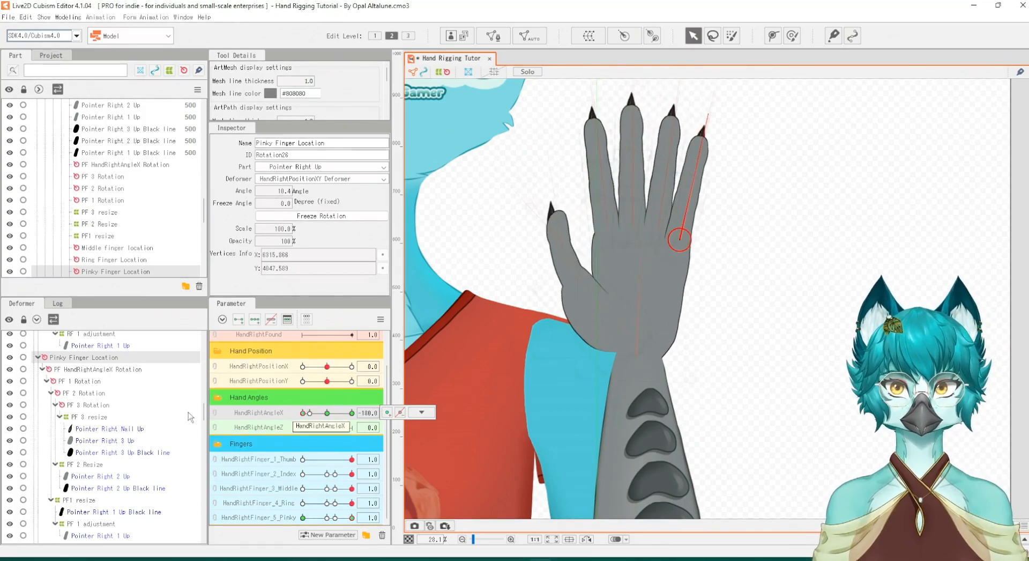
Select all finger, thumb and palm objects from the index finger's PF HandRightAngleX Rotation through Palm Right Up Black Line
scroll(119, 422, down, 3)
scroll(112, 432, up, 8)
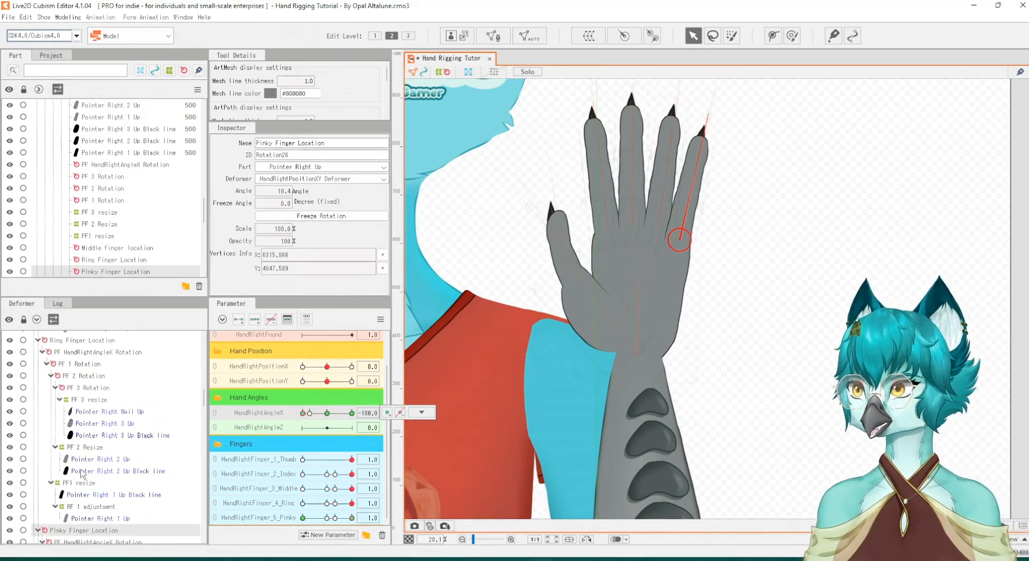
scroll(81, 468, down, 6)
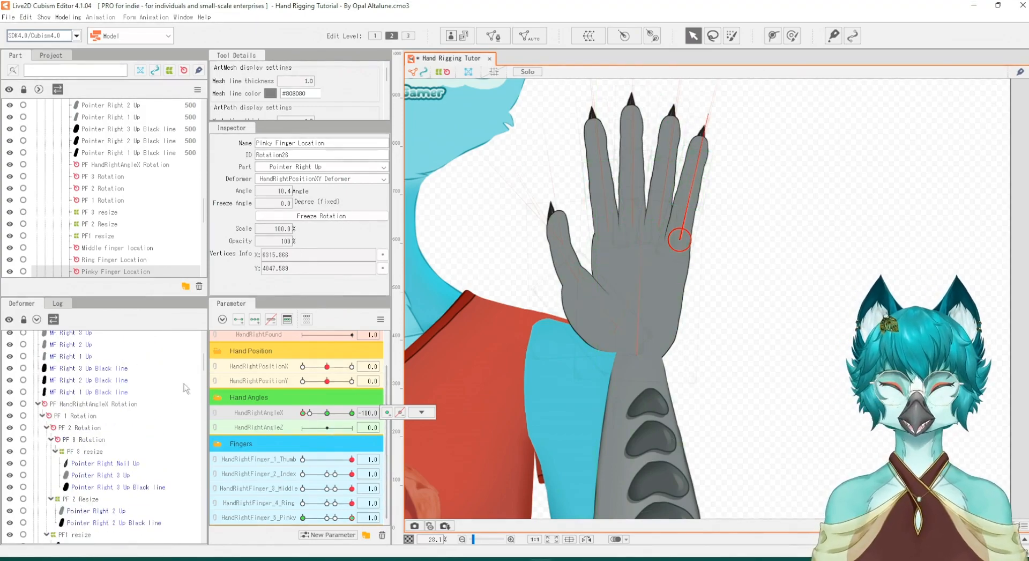
click(72, 407)
scroll(73, 413, up, 3)
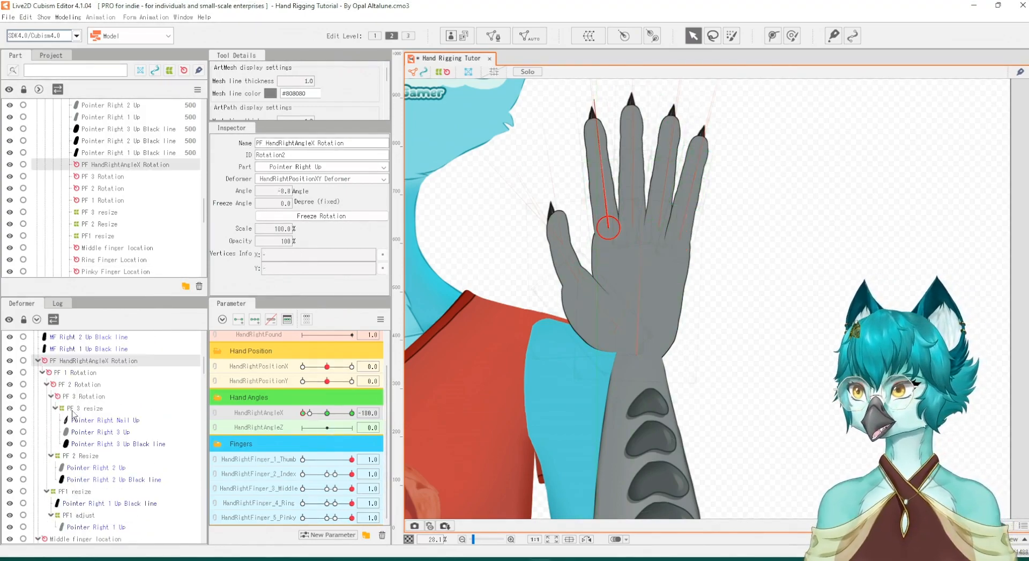
scroll(76, 413, down, 4)
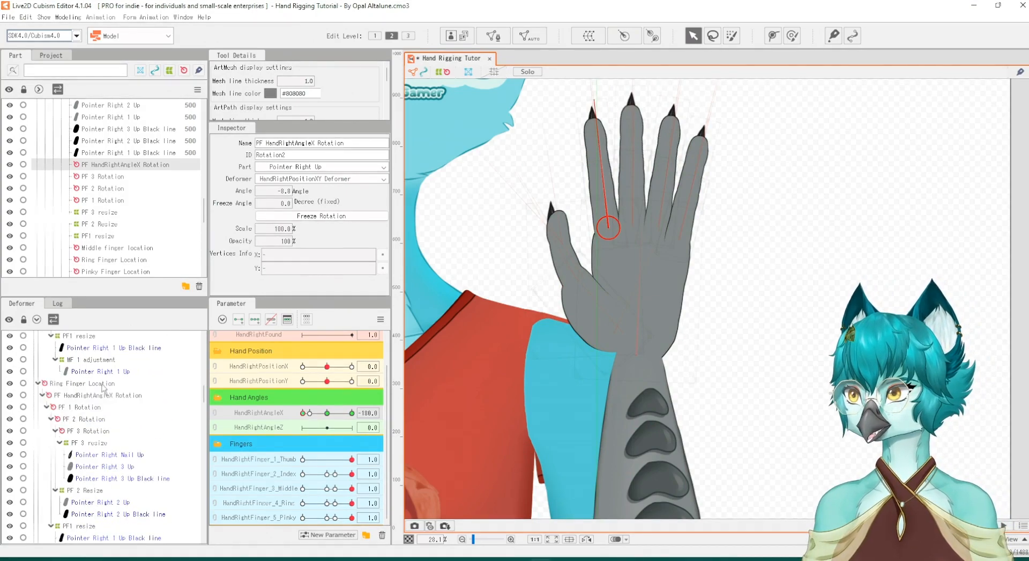
scroll(90, 403, down, 8)
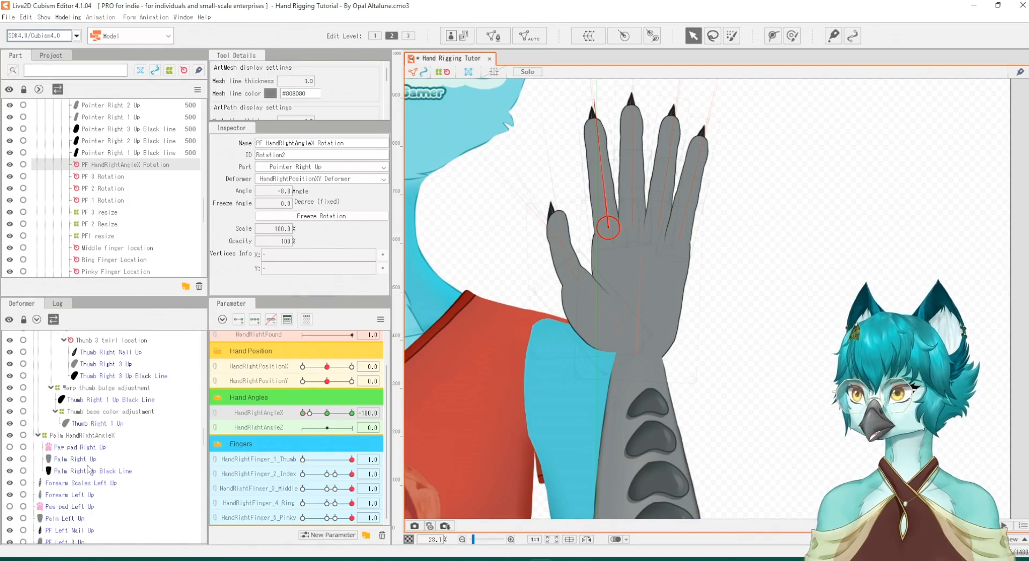
shift+click(88, 472)
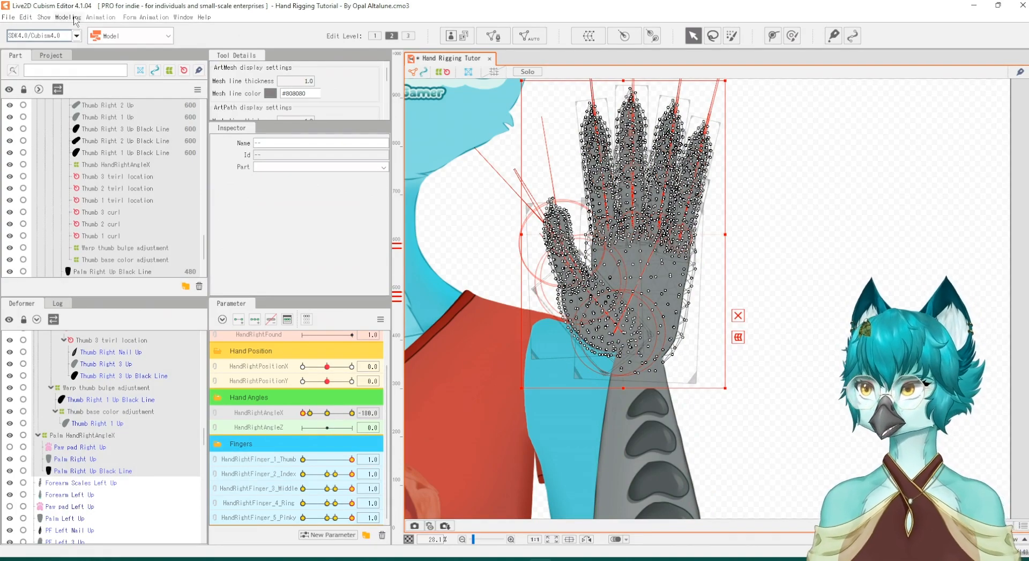
Raise the selected hand objects' draw order by an additive 200 across all their keyforms with Multiple Keys Editing, and deselect them
click(67, 17)
mouse_move(88, 56)
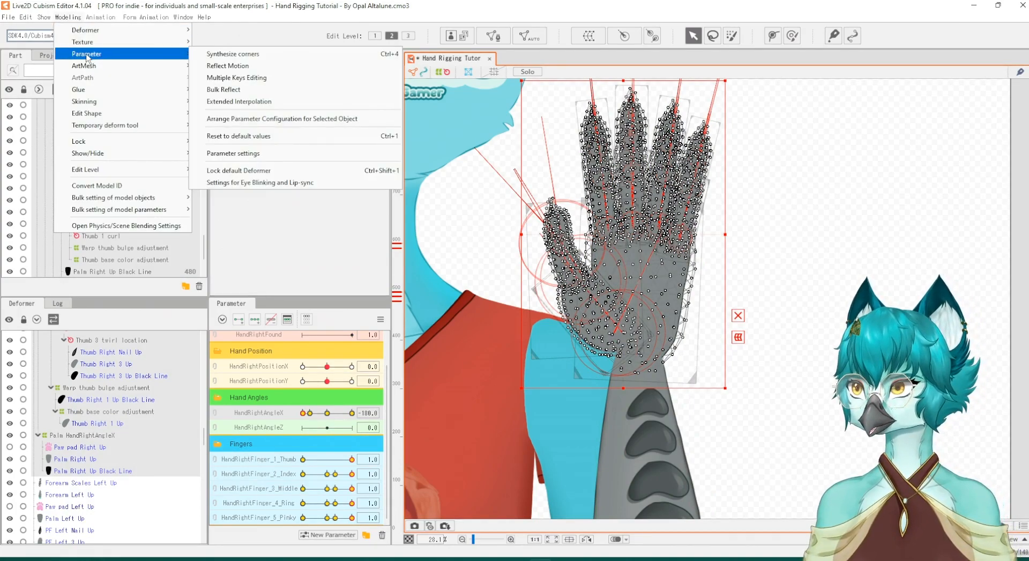
click(237, 79)
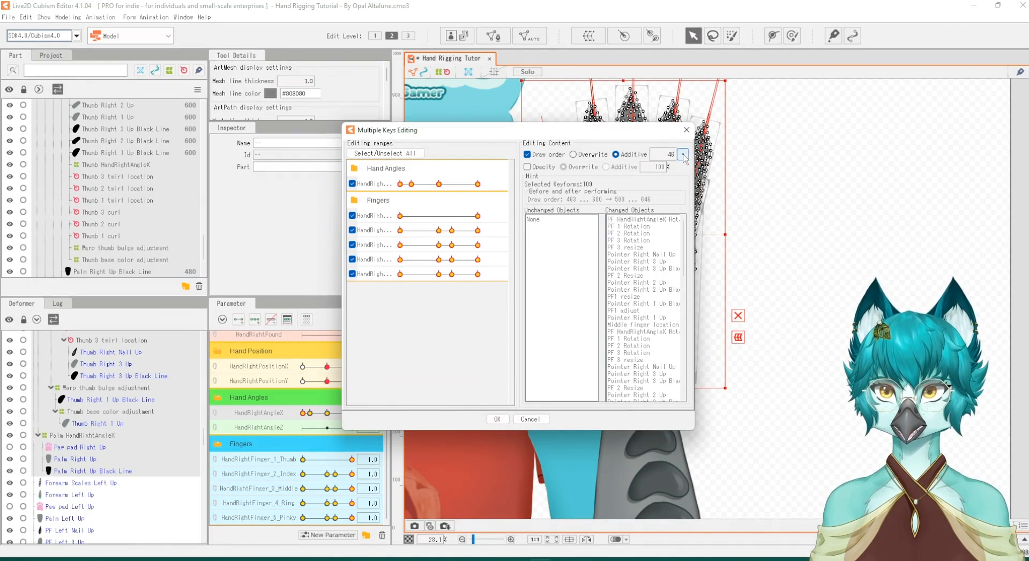
click(683, 155)
double_click(665, 154)
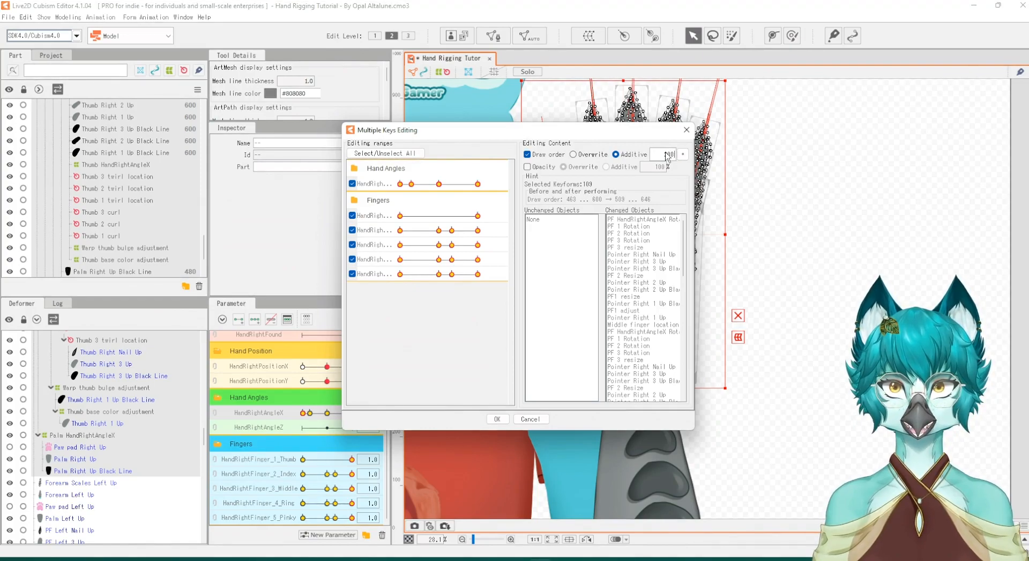
click(506, 418)
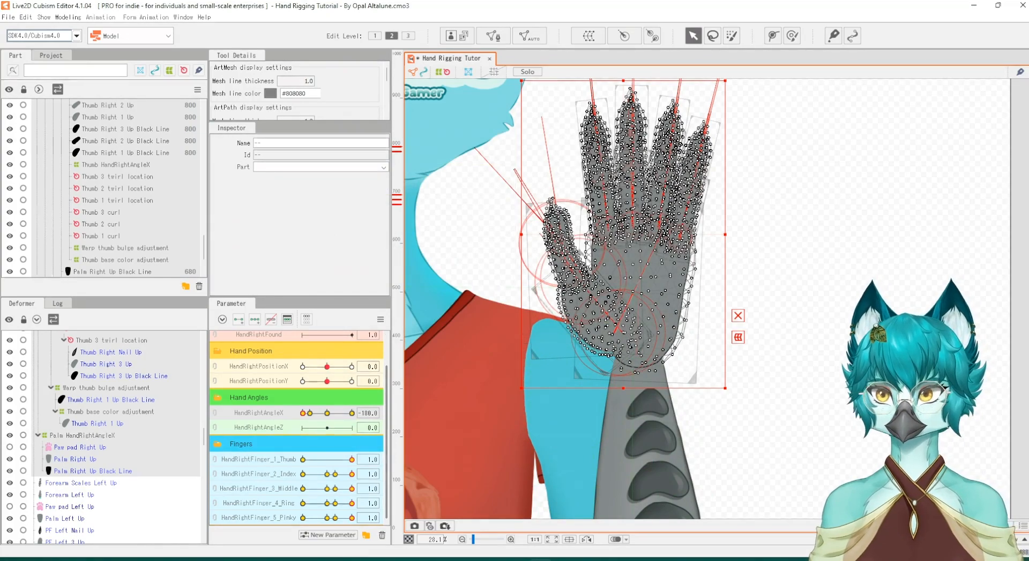
click(429, 384)
At HandRightAngleX -180, move the Thumb 1 twirl location inward toward the palm and rotate it to about -72 degrees
mouse_move(302, 414)
mouse_down()
mouse_move(352, 407)
mouse_move(313, 413)
mouse_move(346, 399)
mouse_move(295, 402)
mouse_up()
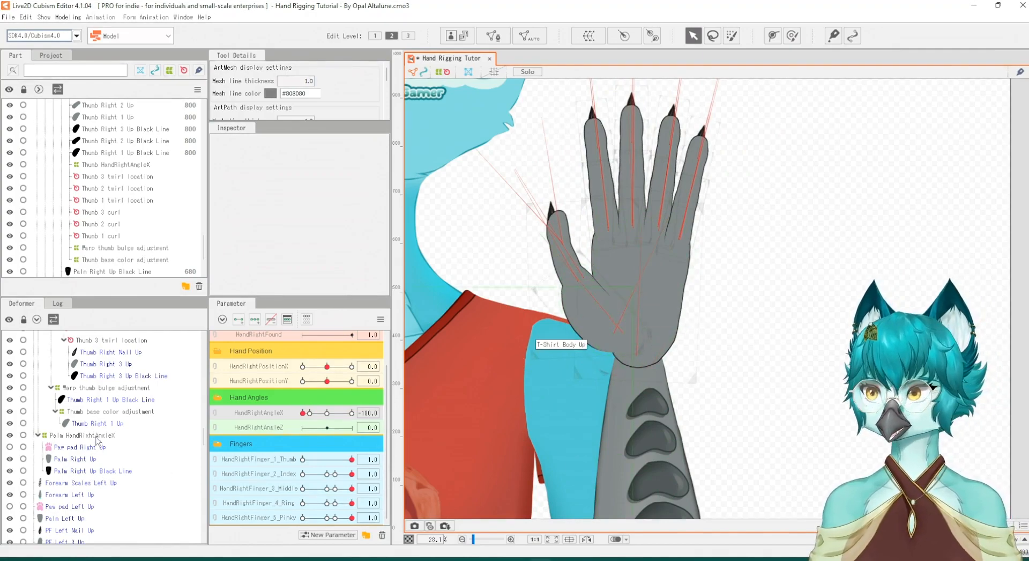
scroll(102, 404, up, 2)
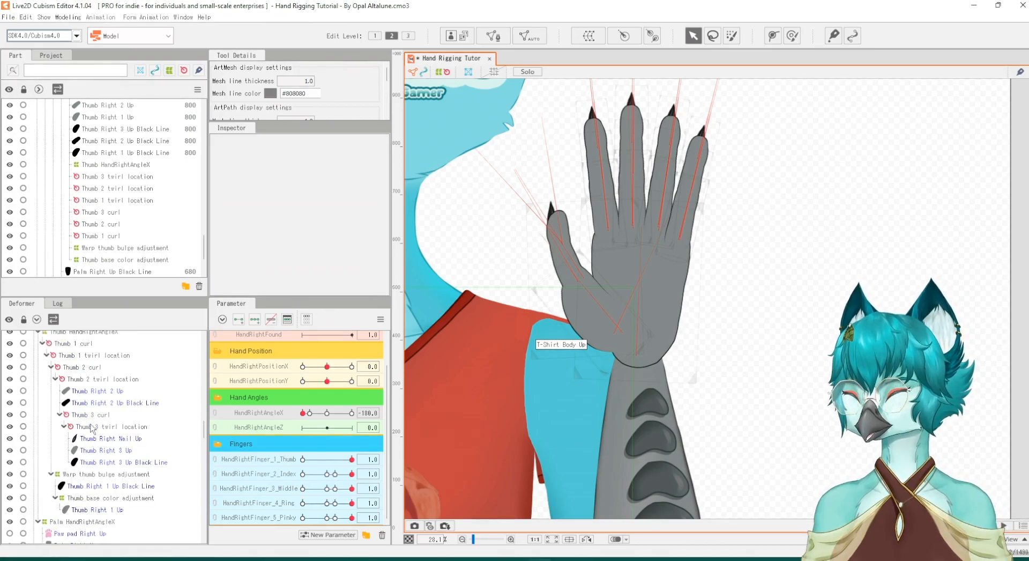
scroll(92, 427, up, 1)
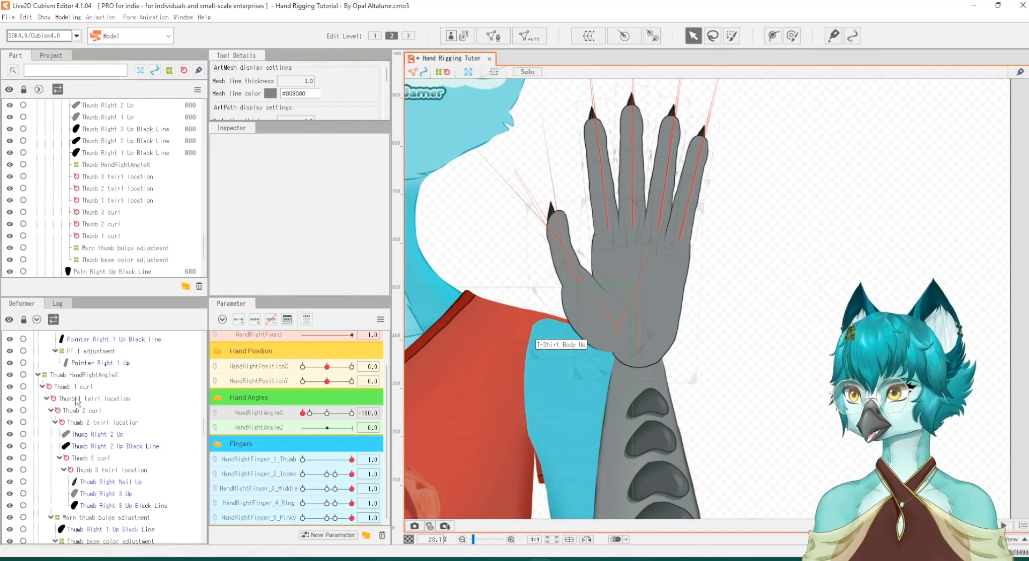
click(78, 399)
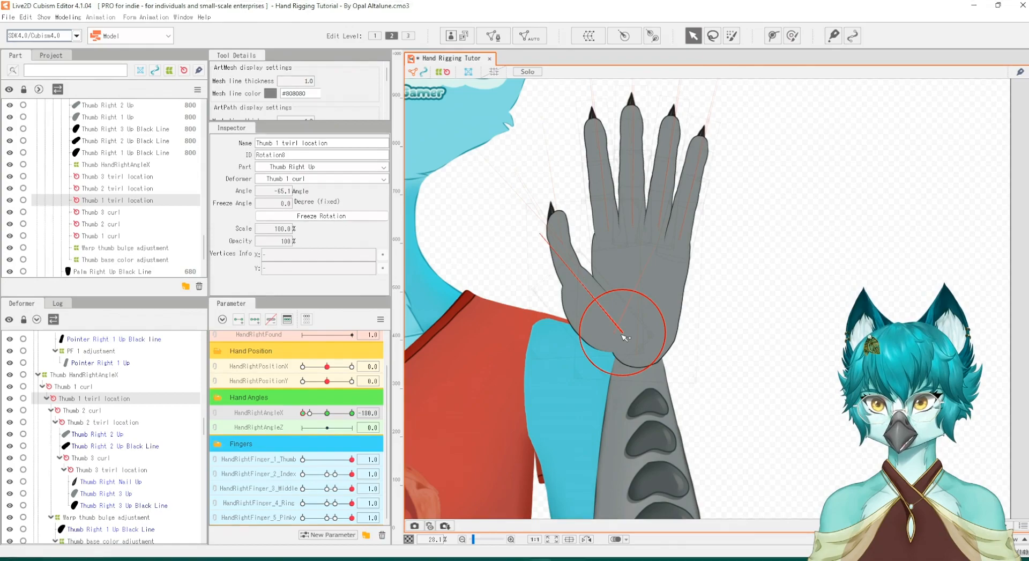
drag(624, 337, 643, 337)
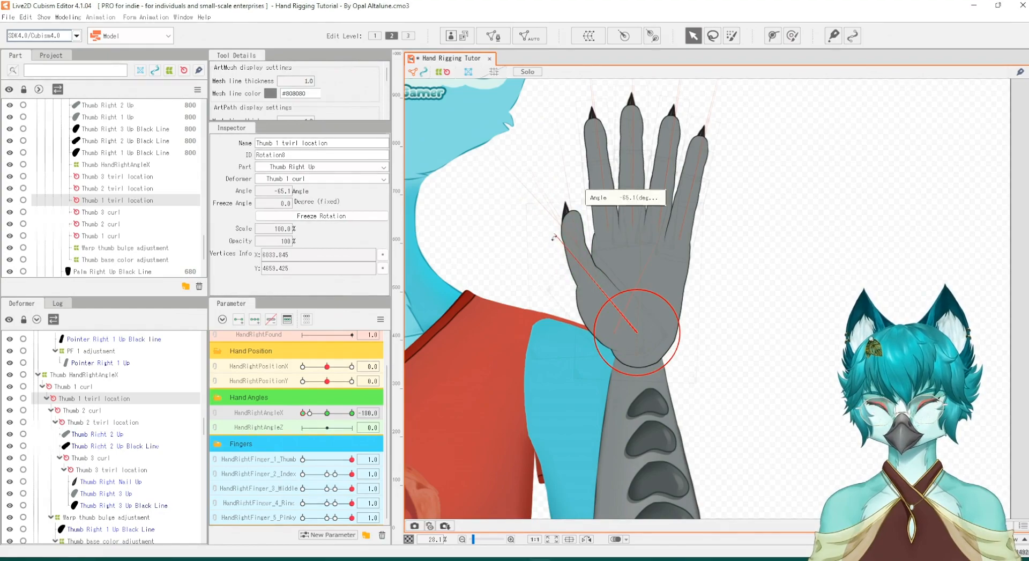
drag(554, 236, 543, 245)
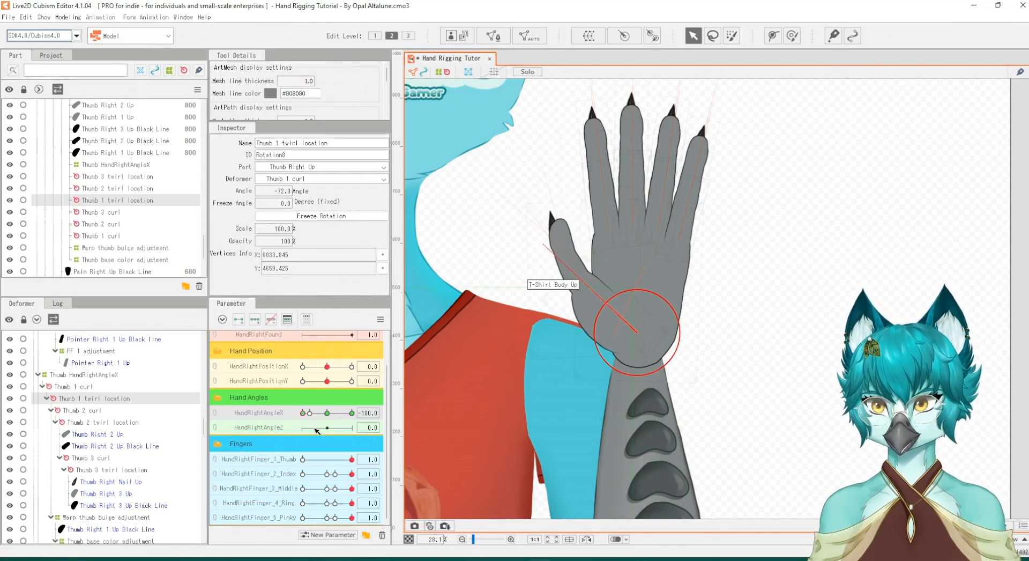
mouse_move(303, 412)
mouse_down()
mouse_move(319, 413)
mouse_move(301, 411)
mouse_up()
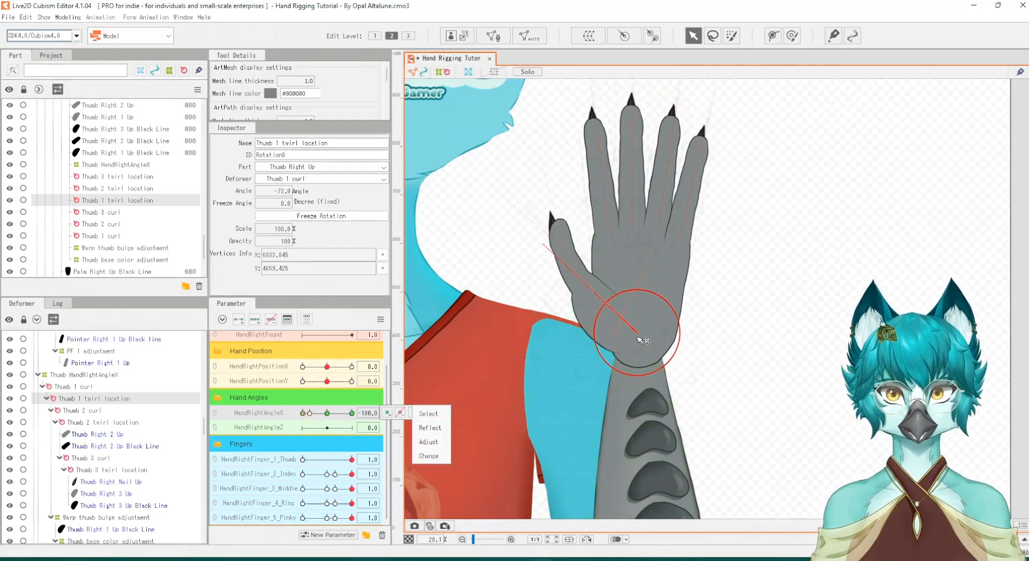
drag(638, 332, 641, 338)
With HandRightFinger_1_Thumb at 0 and HandRightAngleX -180, rotate Thumb 1 twirl location to about -79.1 degrees, and return the thumb to 1
drag(314, 414, 356, 417)
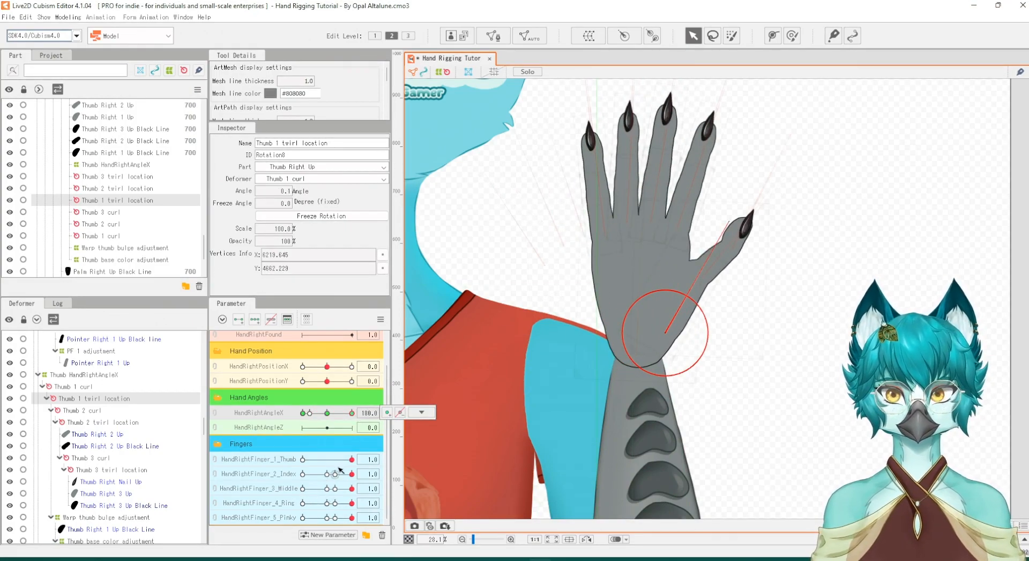
drag(351, 459, 267, 466)
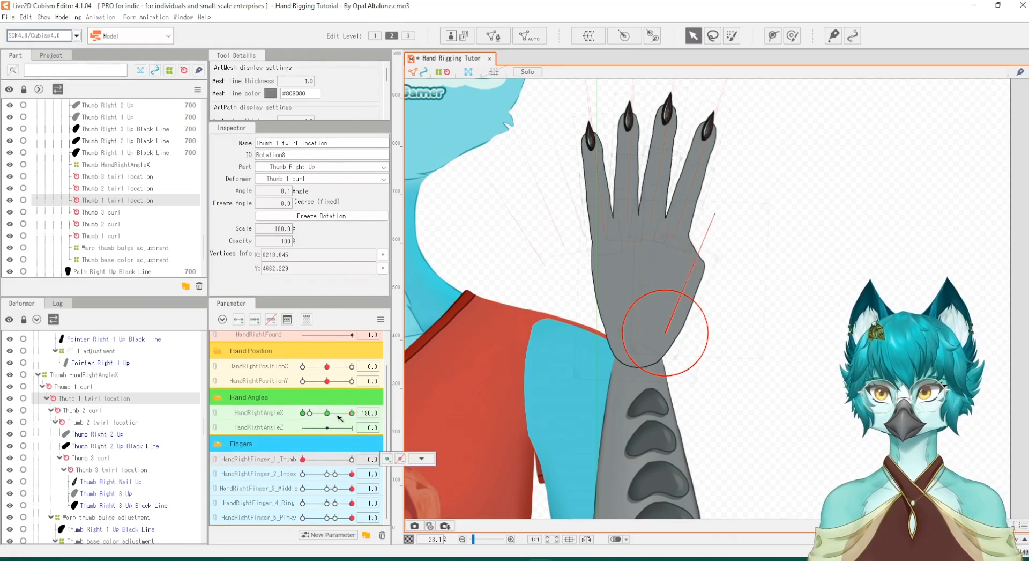
drag(351, 412, 298, 413)
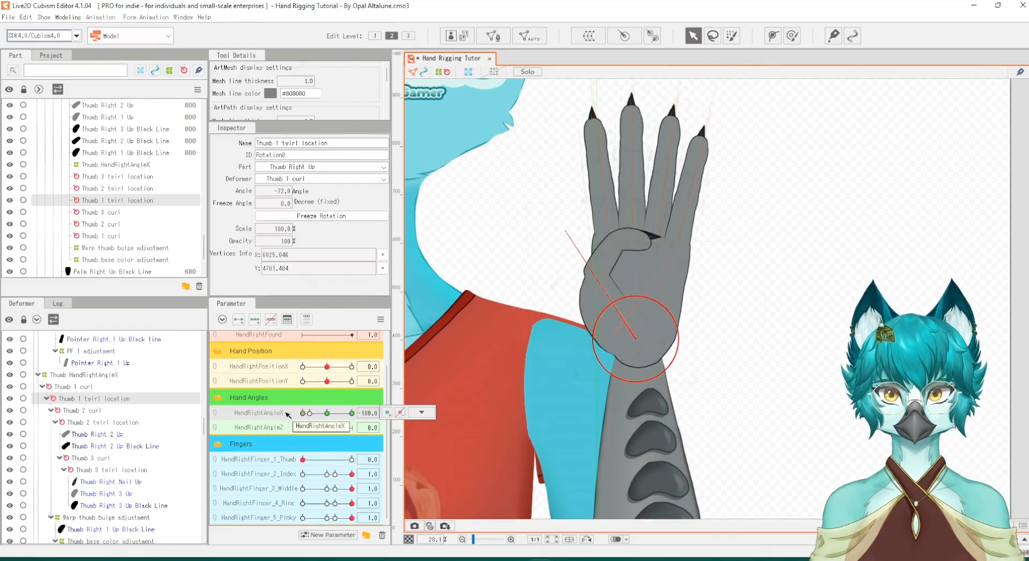
drag(566, 232, 553, 241)
drag(315, 464, 354, 460)
scroll(606, 419, down, 2)
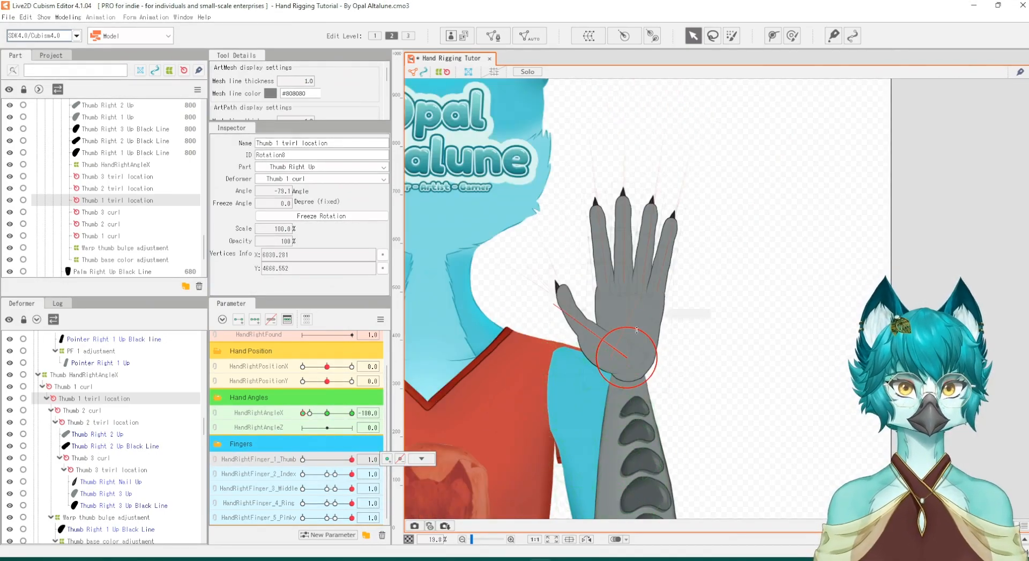
mouse_move(312, 413)
mouse_down()
mouse_move(324, 413)
mouse_move(303, 413)
mouse_up()
scroll(637, 374, up, 2)
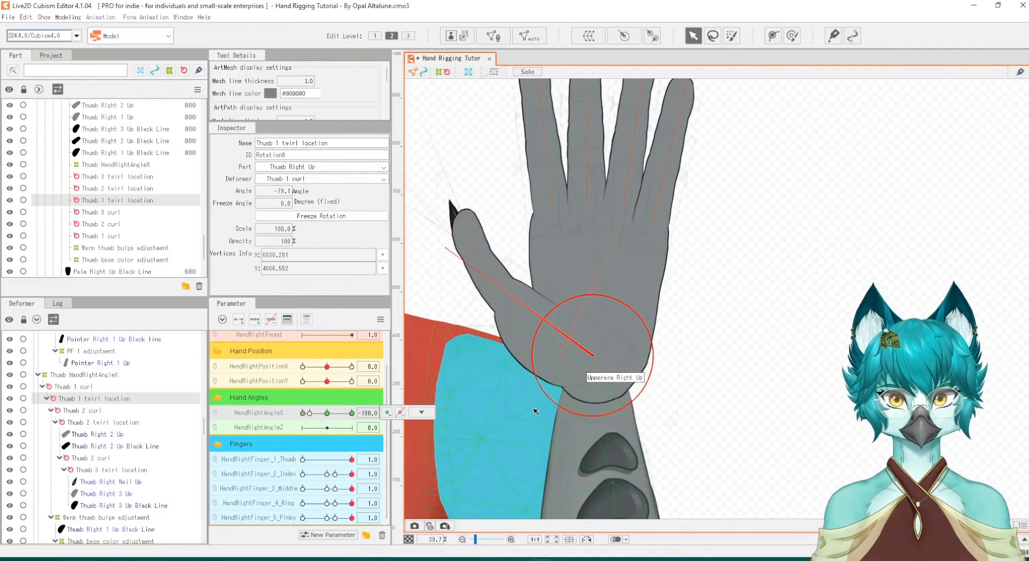
scroll(503, 413, up, 1)
scroll(788, 385, down, 1)
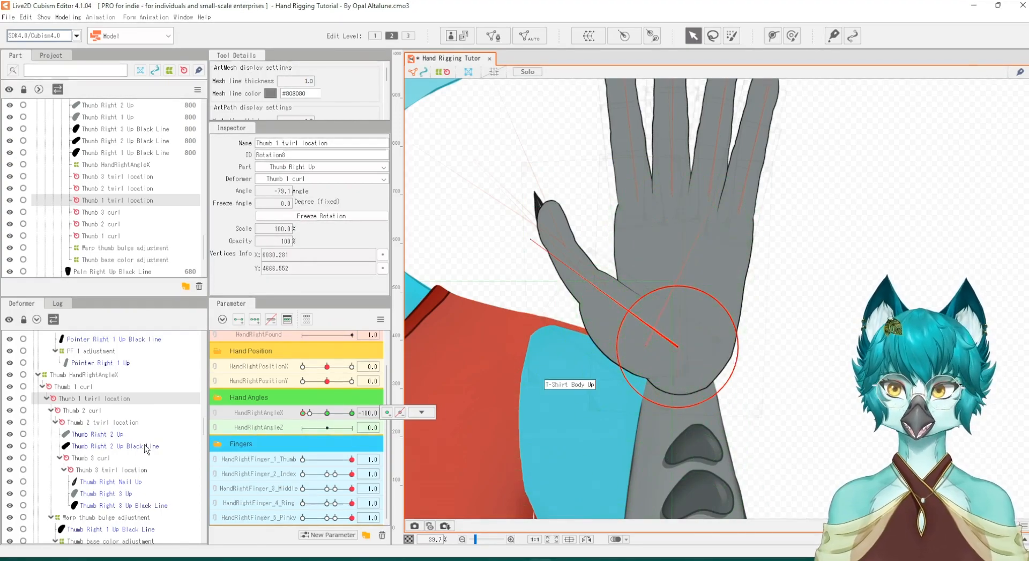
Pull the lower wrist-side corner of Warp thumb bulge adjustment outward and down over the forearm at HandRightAngleX -180
scroll(145, 449, down, 3)
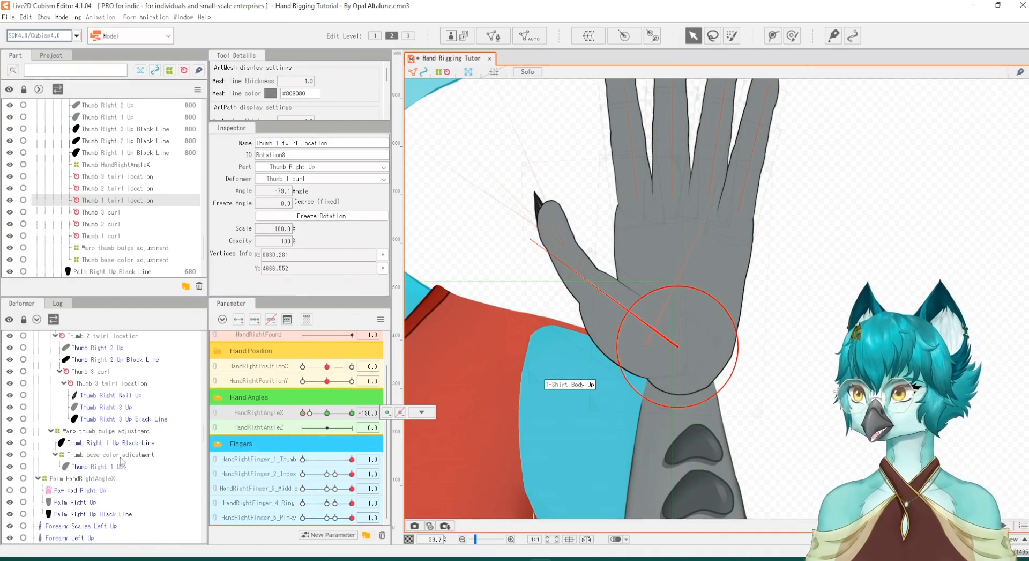
click(115, 456)
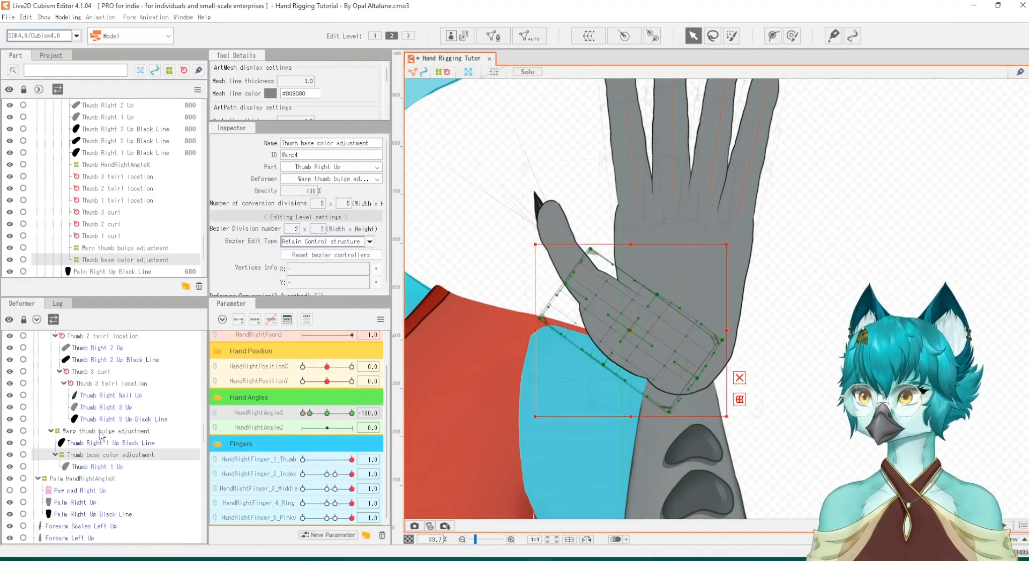
click(101, 432)
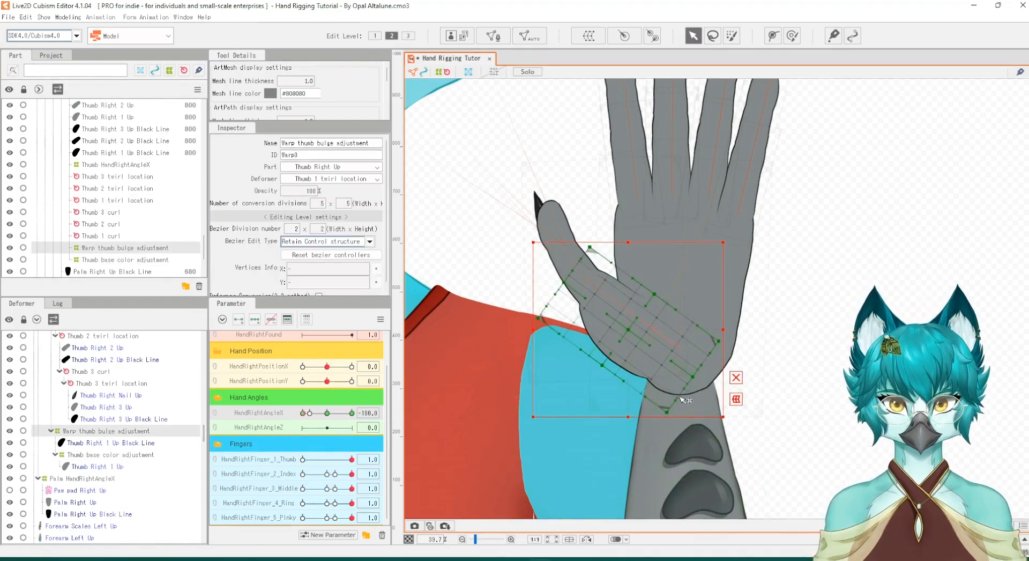
scroll(684, 403, up, 2)
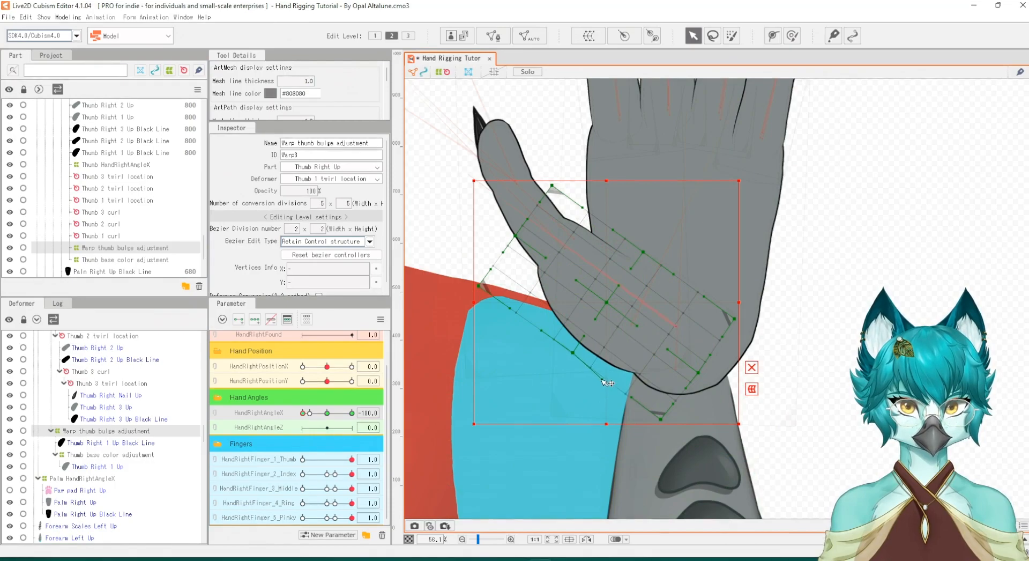
drag(665, 431, 704, 456)
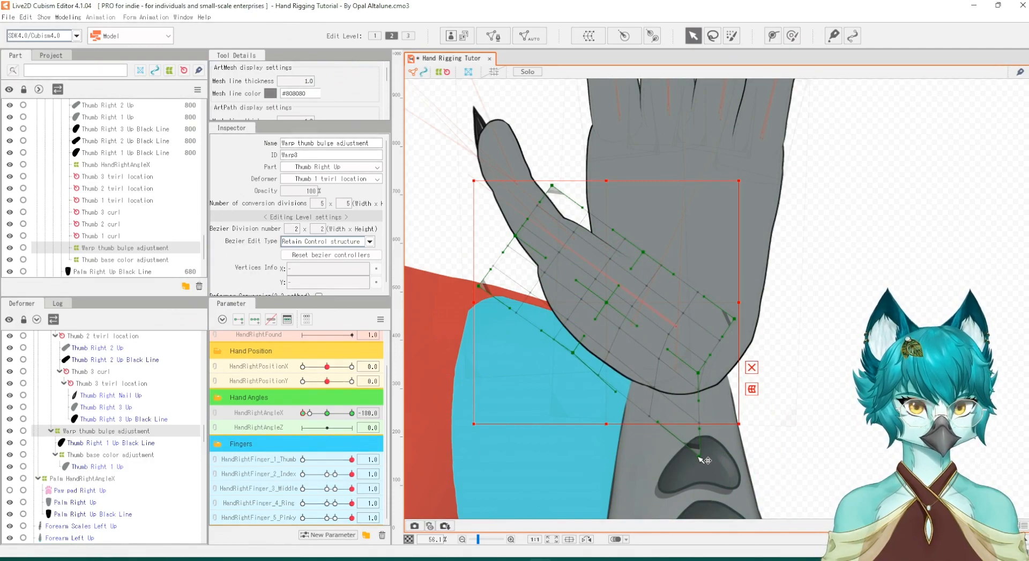
scroll(704, 460, down, 2)
mouse_move(303, 413)
mouse_down()
mouse_move(313, 417)
mouse_move(294, 416)
mouse_move(318, 417)
mouse_move(295, 423)
mouse_up()
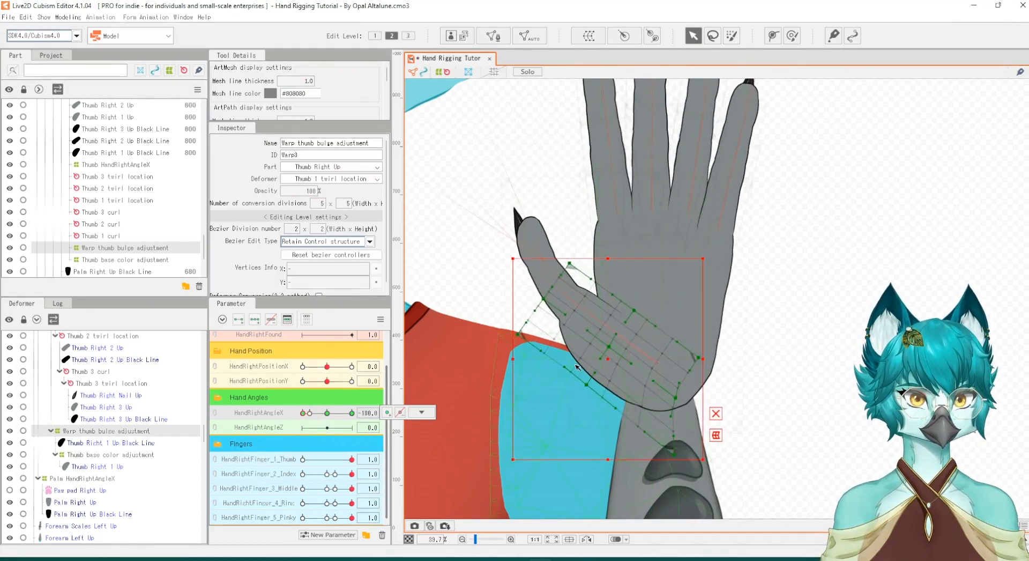
scroll(576, 367, up, 3)
click(422, 411)
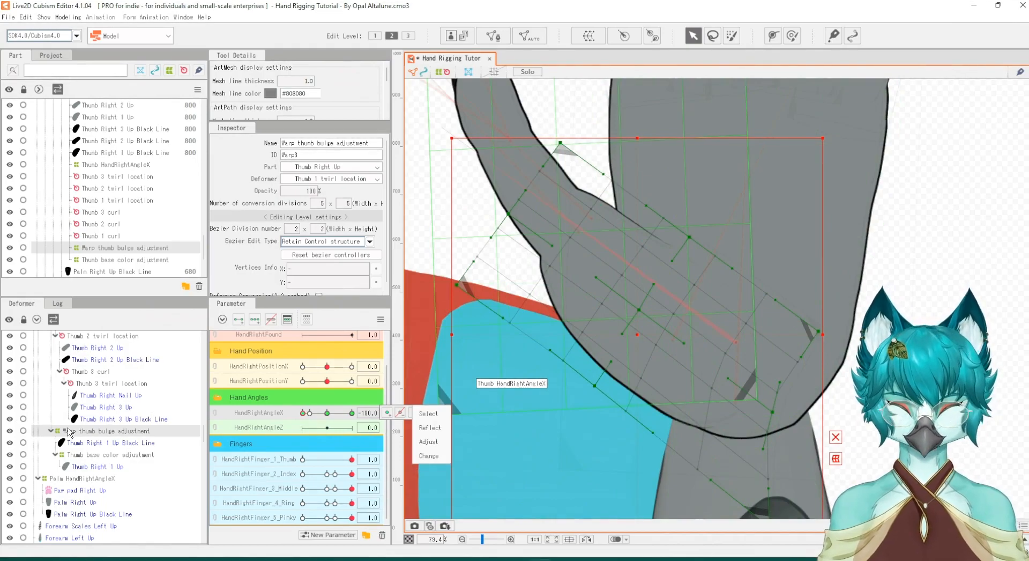
Adjust the Thumb base color adjustment warp points near the palm's lower edge to fit the thumb base's fill
click(96, 456)
click(102, 455)
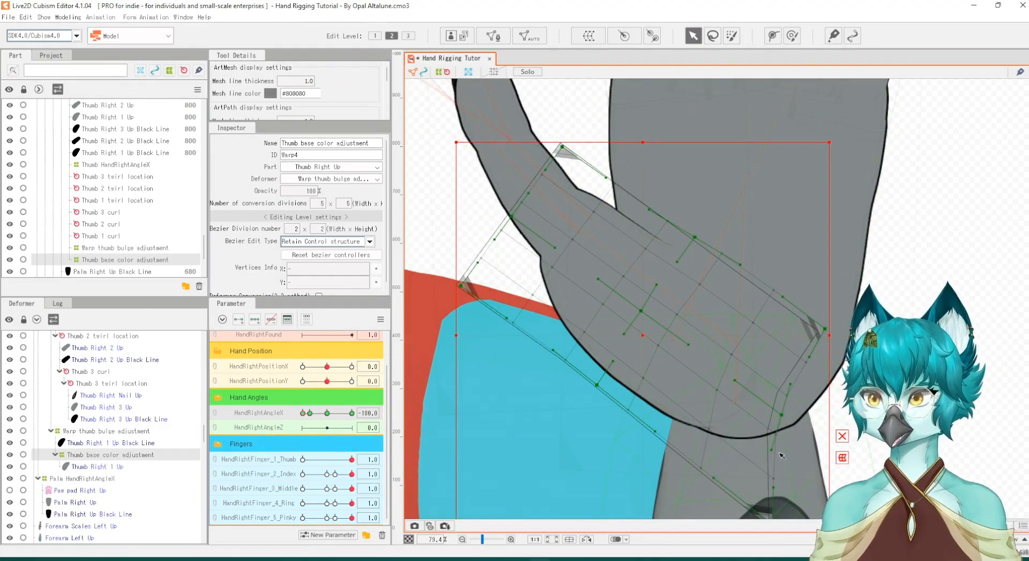
scroll(747, 444, up, 1)
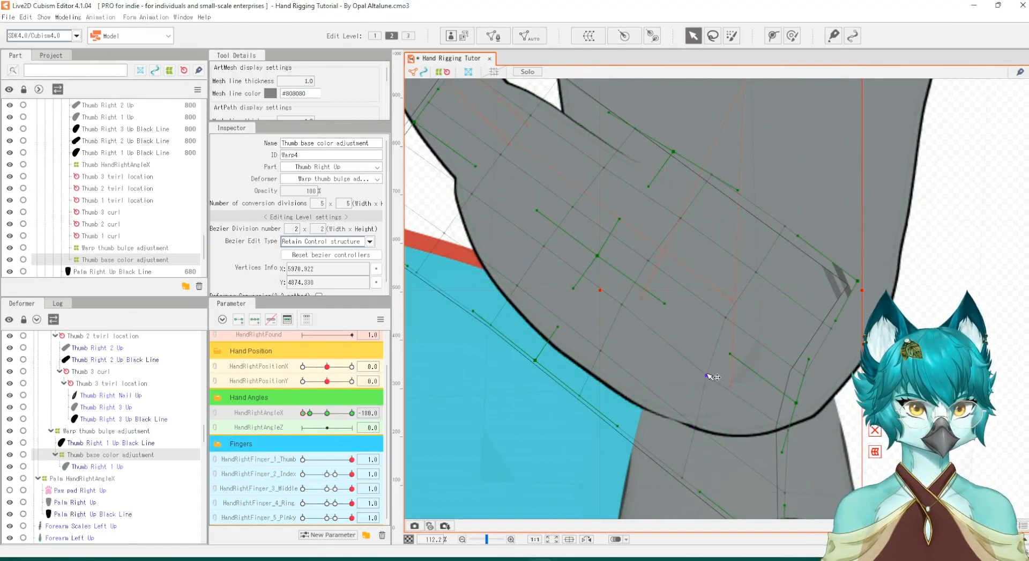
scroll(641, 300, down, 1)
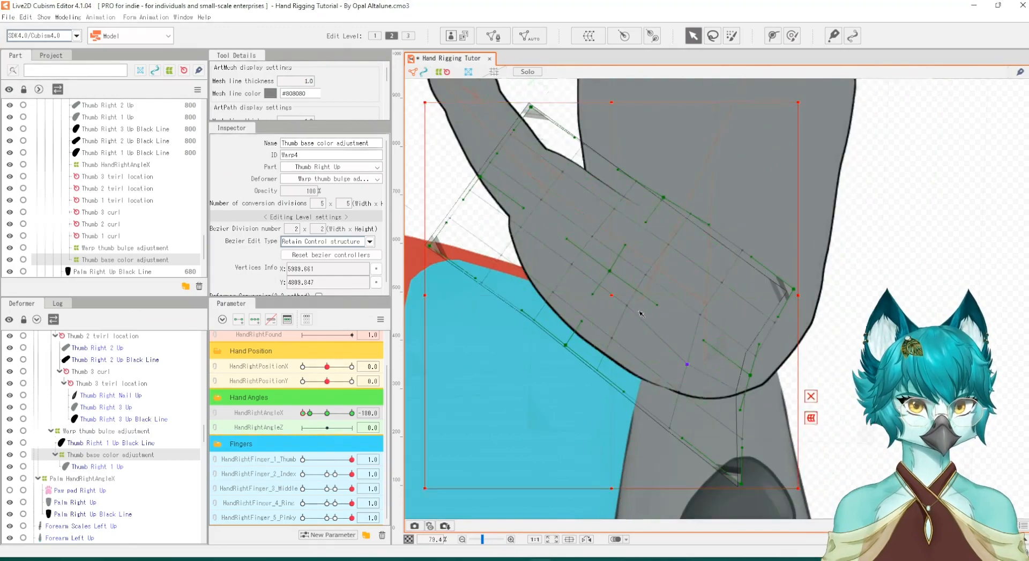
scroll(592, 156, up, 1)
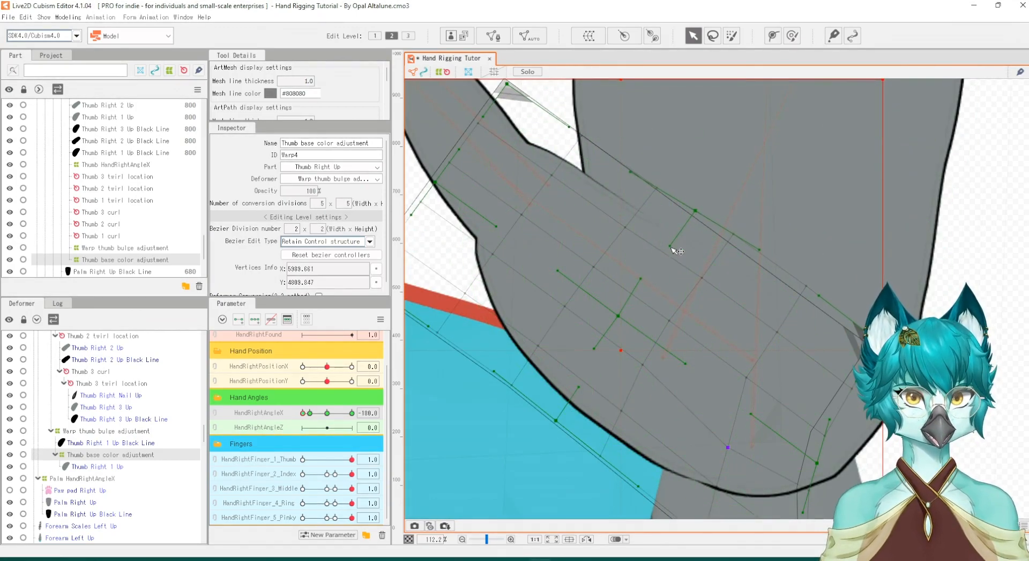
scroll(619, 362, down, 2)
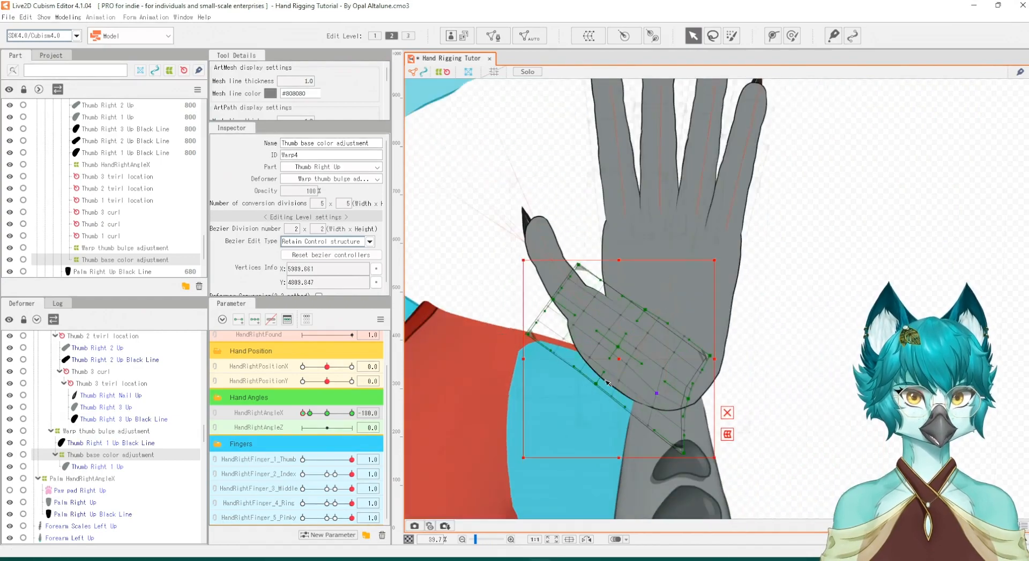
Add a HandRightAngleX keyform at -126 to Warp thumb bulge adjustment
mouse_move(303, 413)
mouse_down()
mouse_move(319, 413)
mouse_move(312, 418)
mouse_up()
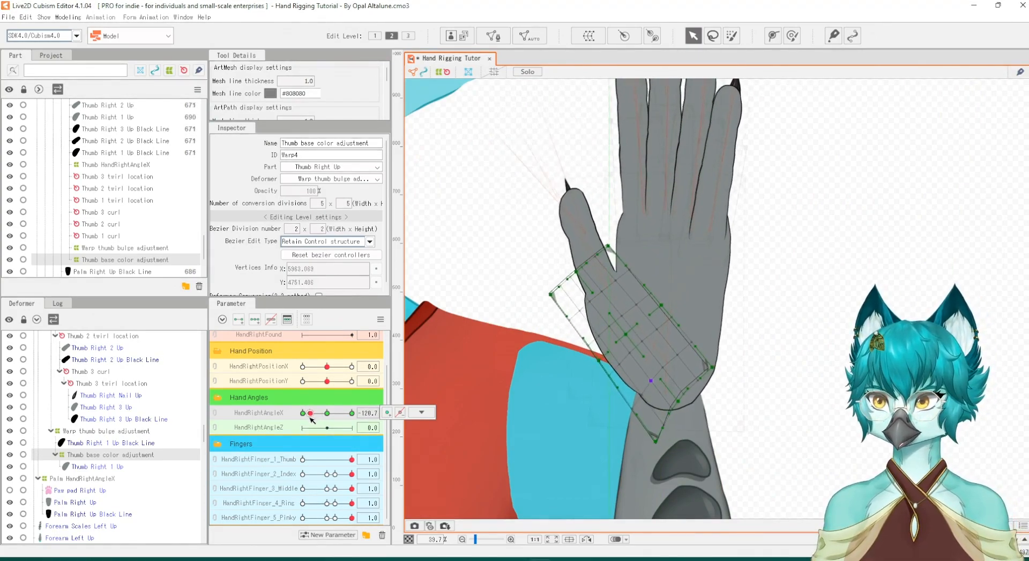
click(421, 411)
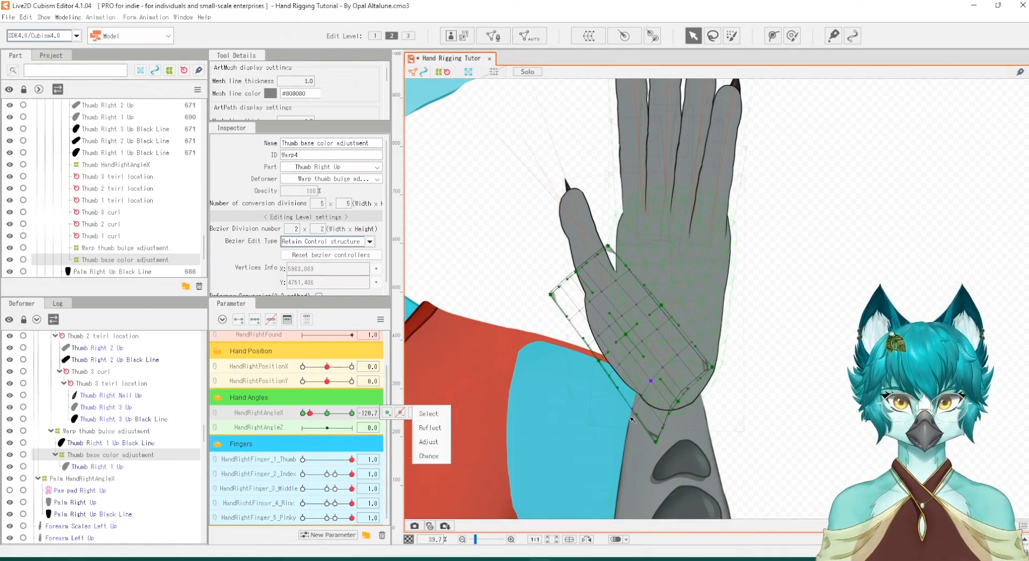
click(390, 453)
click(127, 432)
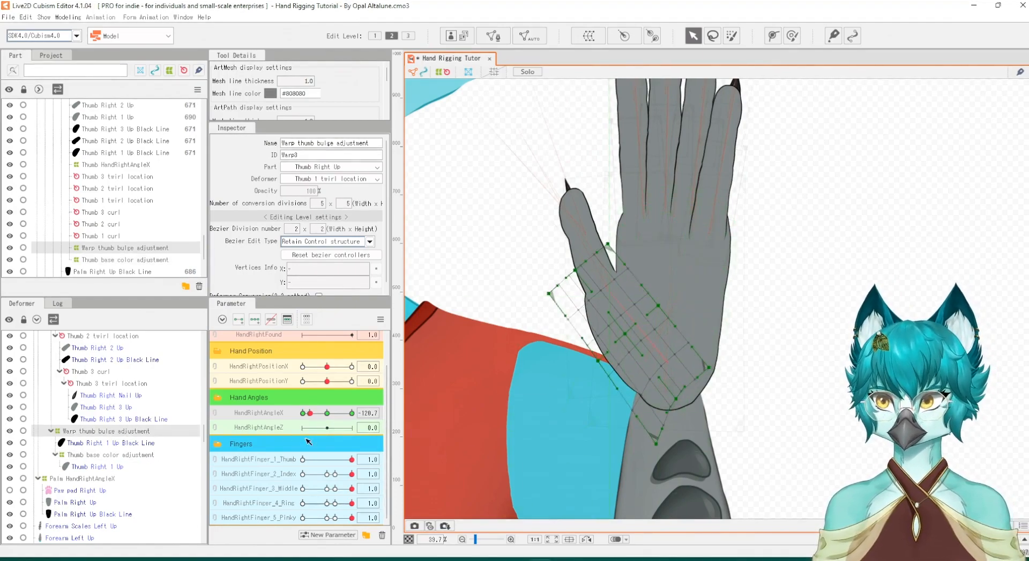
scroll(633, 443, up, 2)
drag(310, 413, 302, 412)
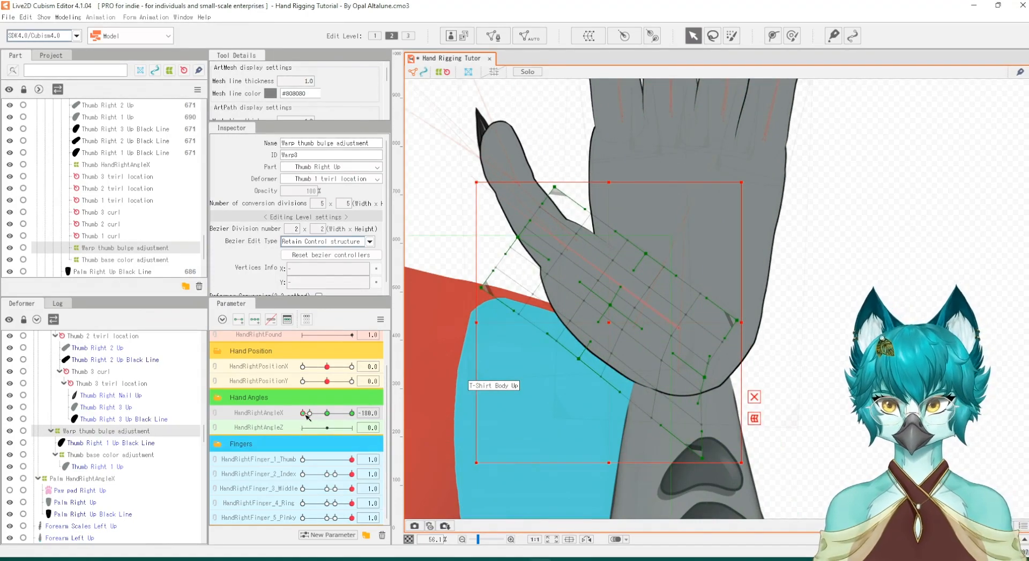
click(288, 320)
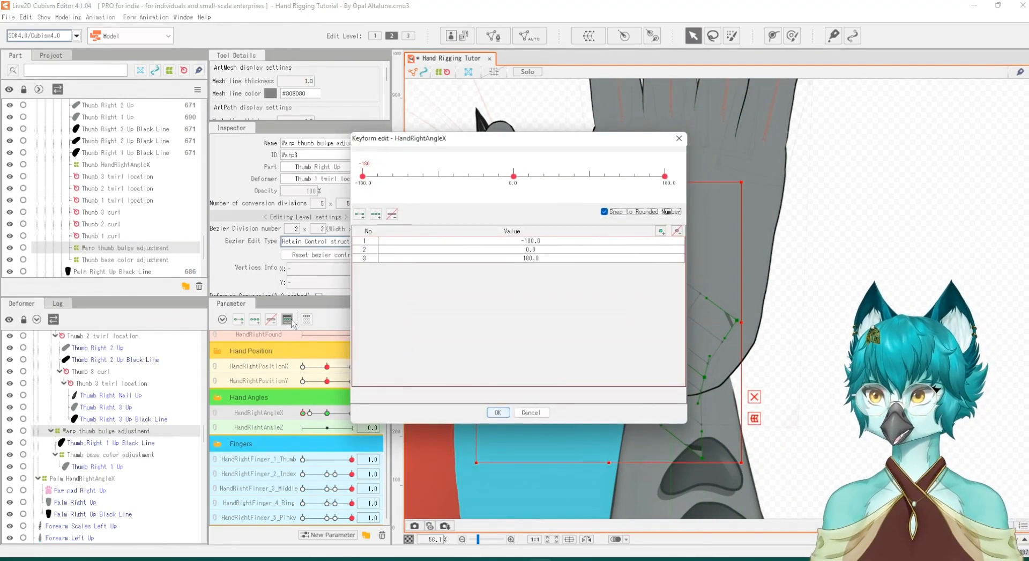
click(408, 176)
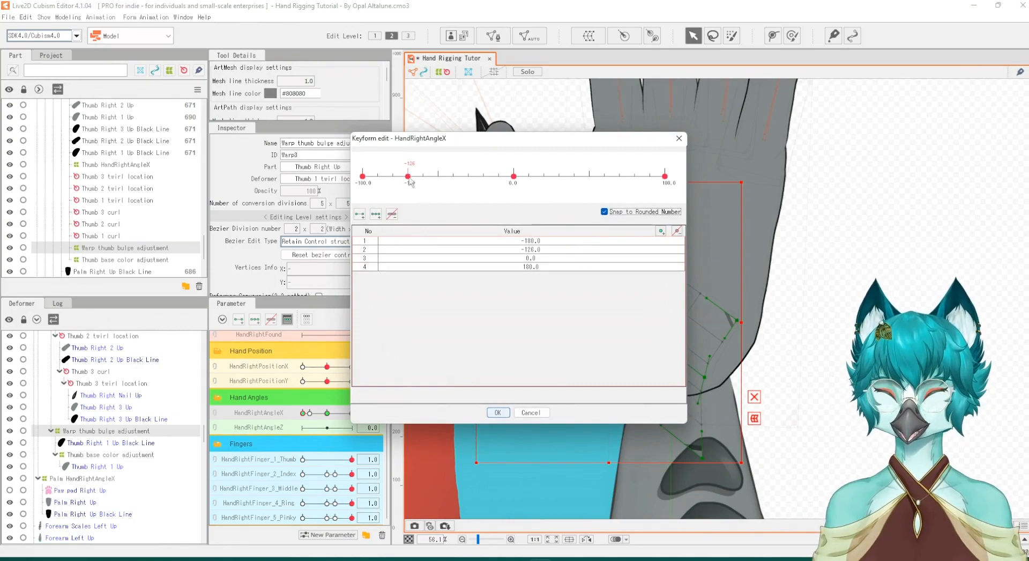
click(494, 413)
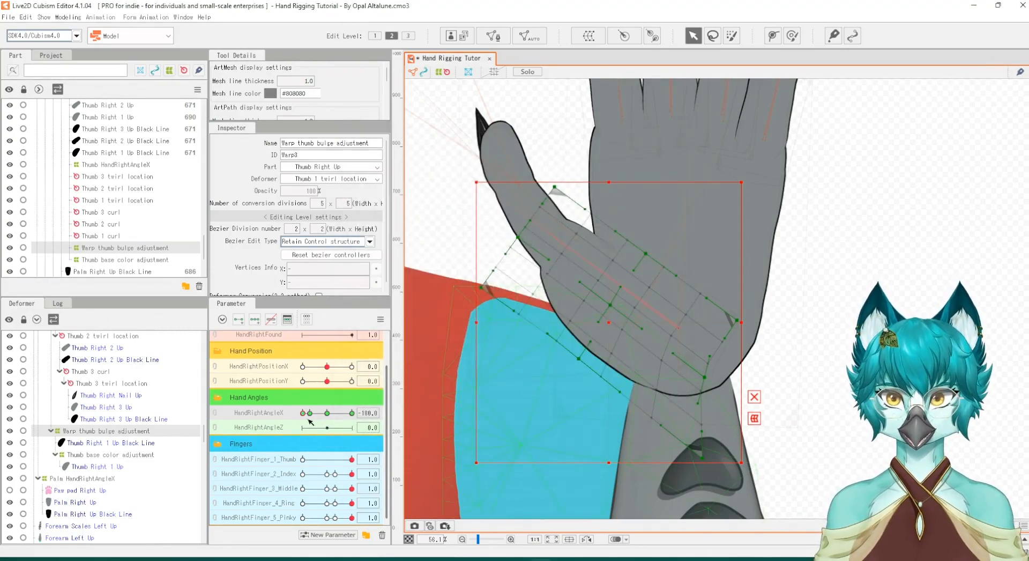
At HandRightAngleX -126, pull the middle control point on Warp thumb bulge adjustment's wrist edge downward
drag(303, 413, 310, 413)
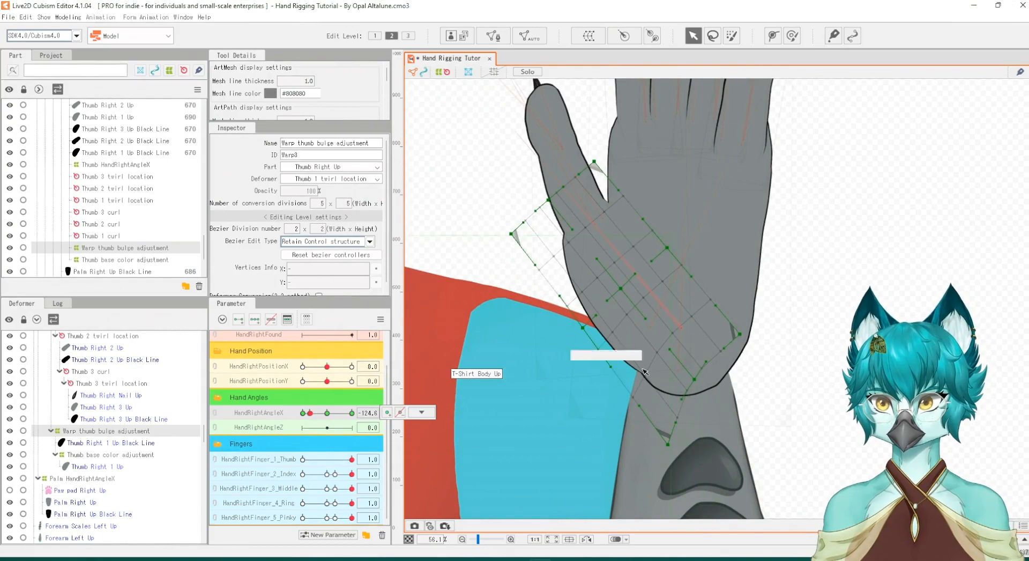
scroll(679, 394, up, 2)
click(706, 384)
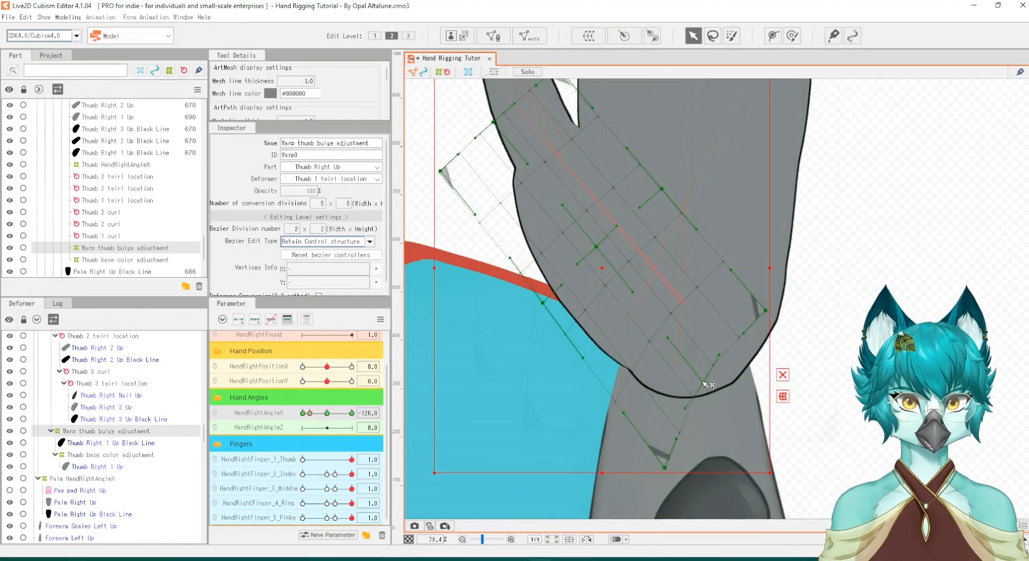
drag(706, 389, 709, 402)
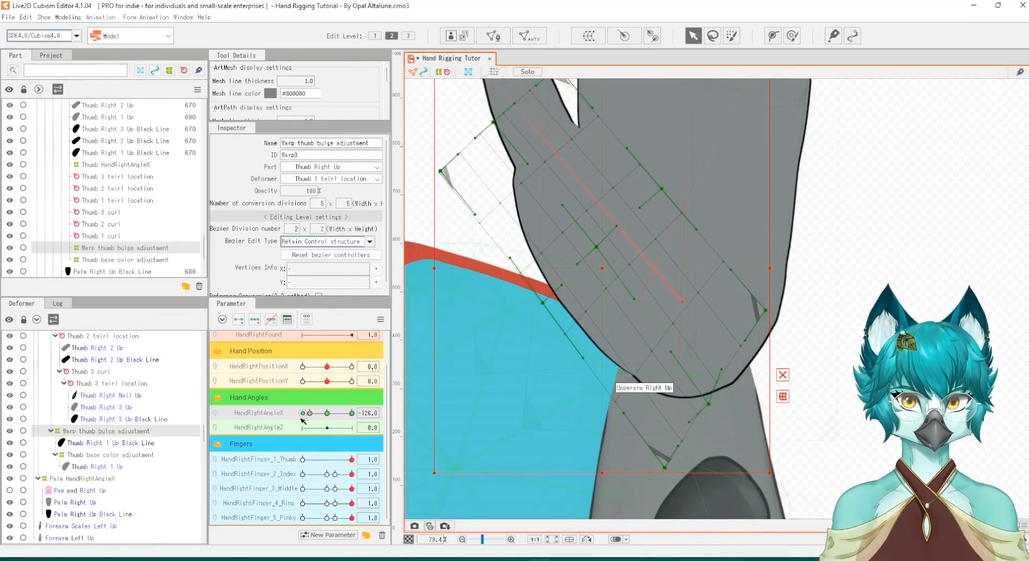
At HandRightAngleX 0, pull Warp thumb bulge adjustment's wrist-edge middle point downward, then return the angle to -180 and deselect the warp
drag(310, 413, 329, 412)
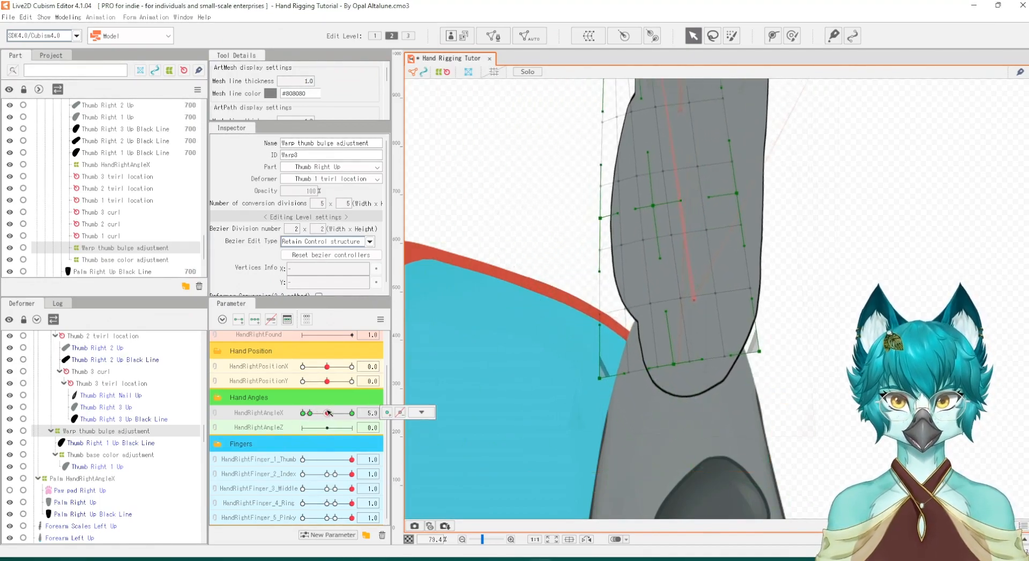
click(671, 318)
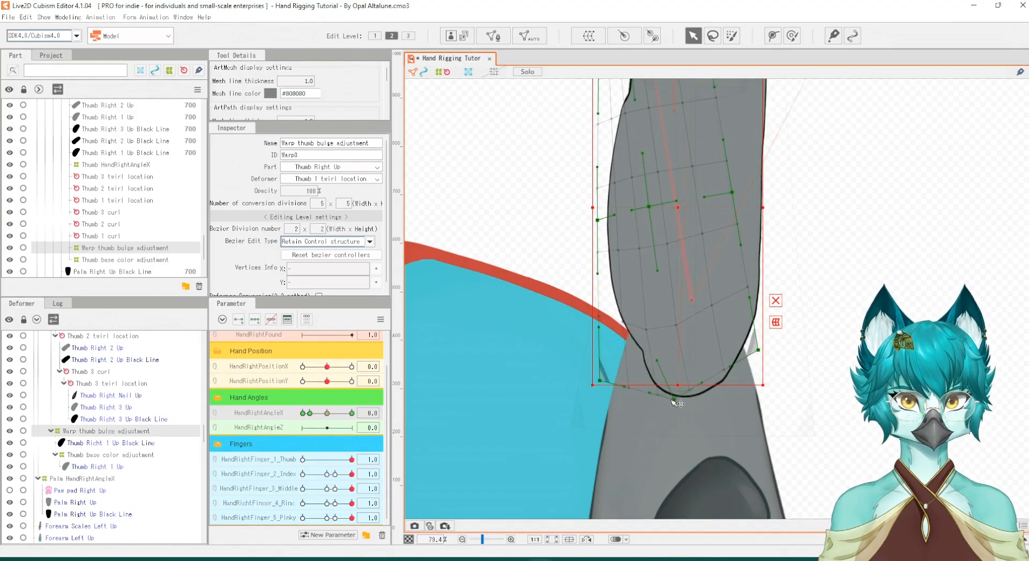
drag(672, 375, 659, 407)
scroll(663, 409, down, 5)
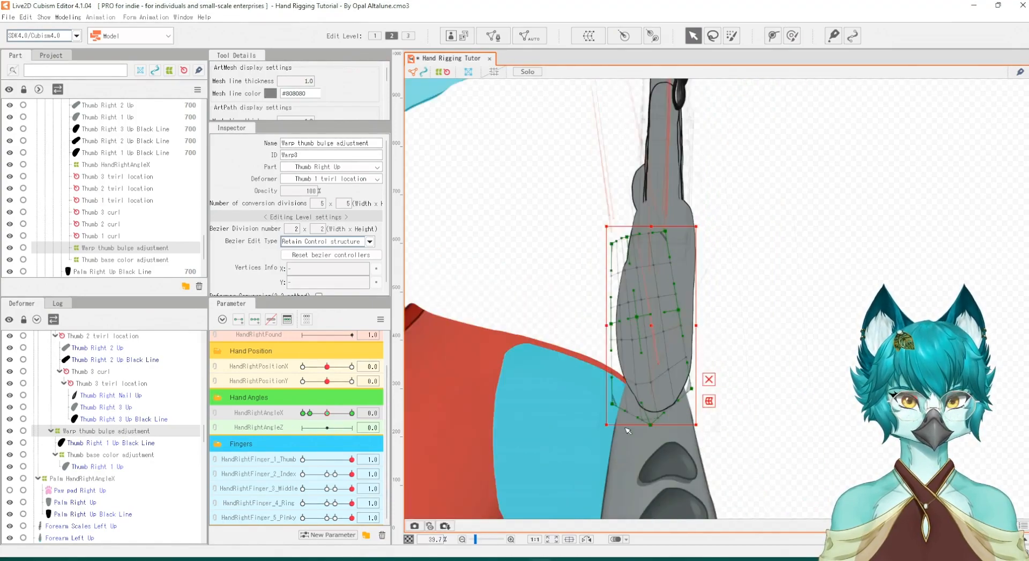
mouse_move(327, 413)
mouse_down()
mouse_move(317, 416)
mouse_move(341, 420)
mouse_move(296, 427)
mouse_up()
click(420, 415)
click(721, 418)
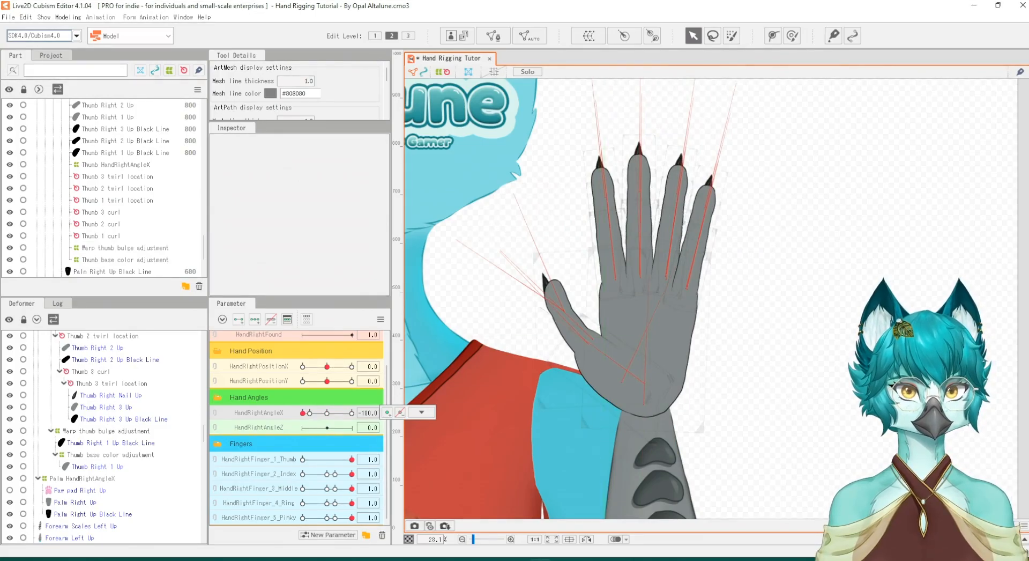